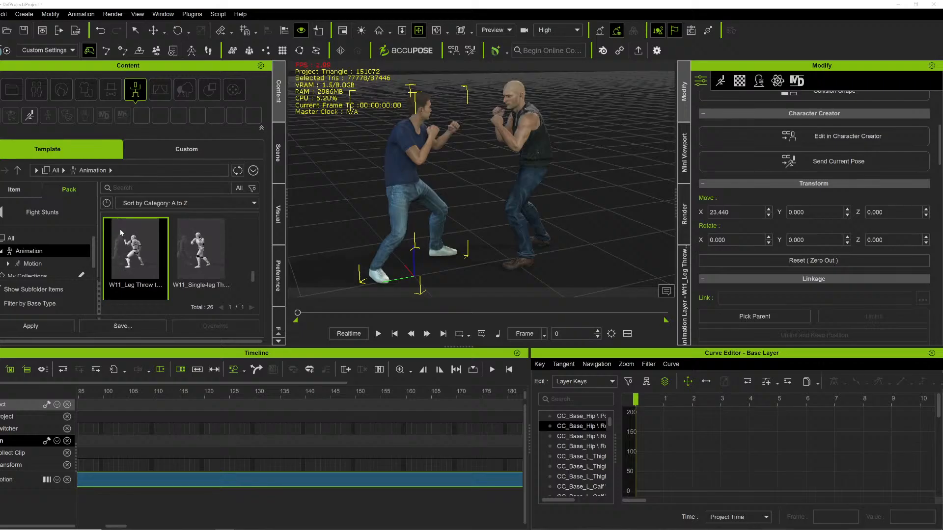
Orbit around the two fighters and play through the leg-throw animation to review the motion.
right_click_drag(444, 126, 362, 194)
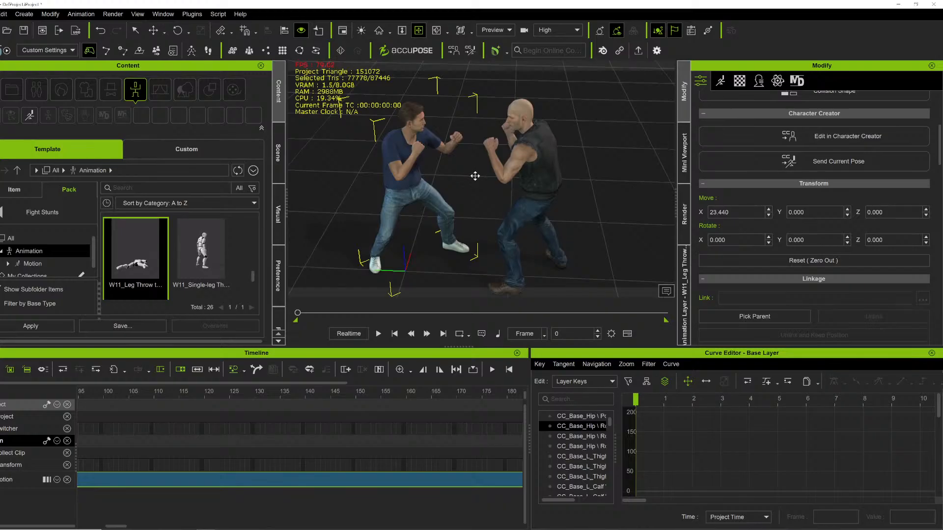
right_click_drag(475, 176, 451, 177)
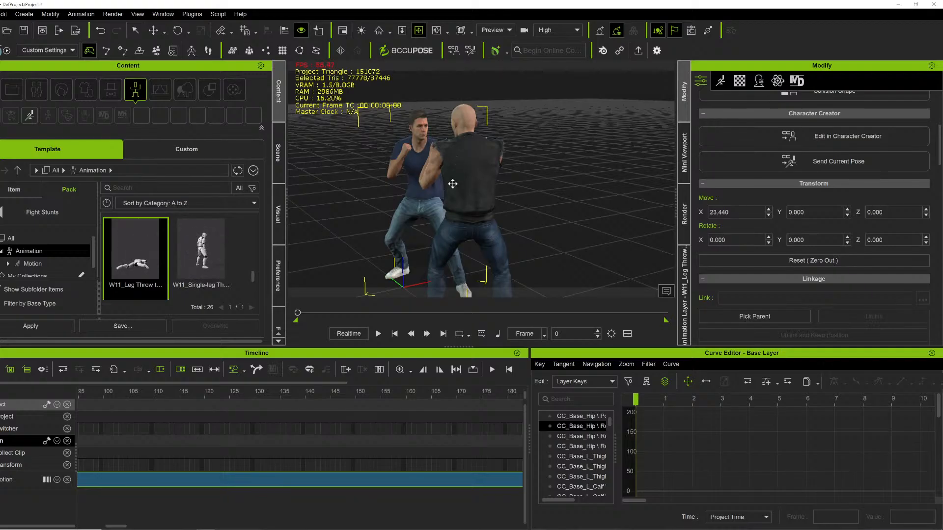
left_click(3, 212)
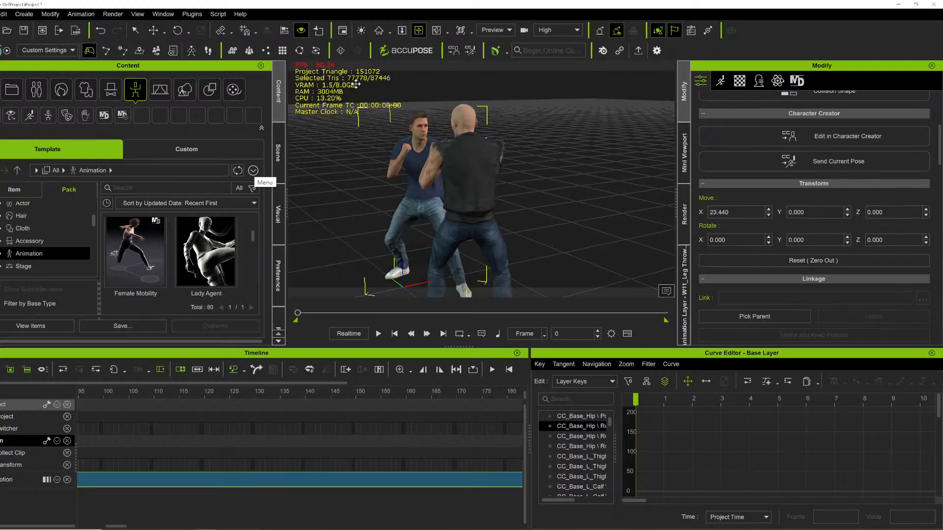
left_click_drag(442, 233, 448, 158)
right_click_drag(449, 158, 573, 203)
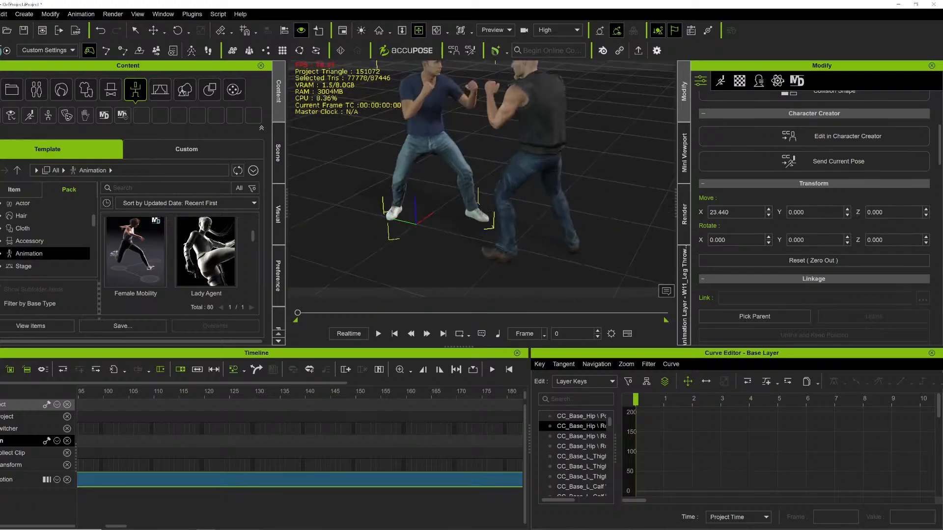
key("space")
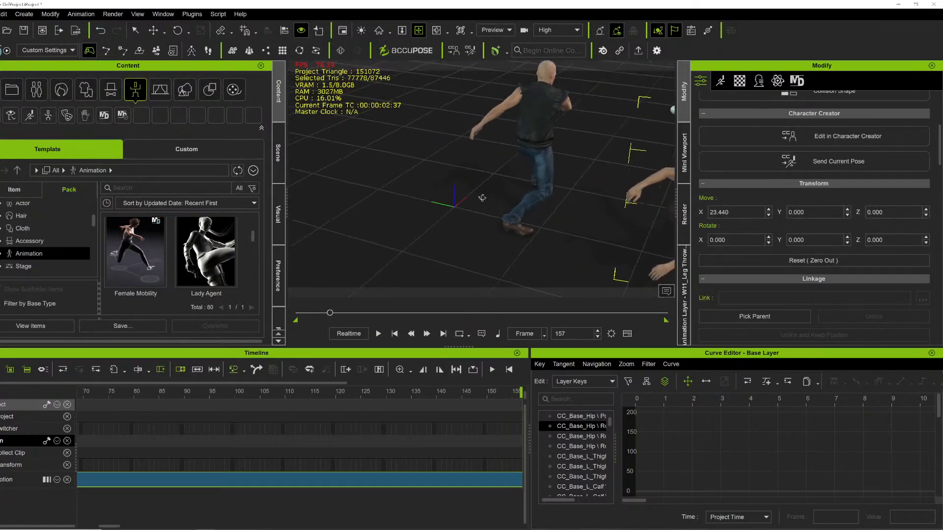
key("Left")
key("Left")
key("Left")
key("Left")
key("Left")
key("Left")
key("Left")
key("Left")
key("Left")
key("Left")
key("Left")
key("Left")
key("Left")
key("Left")
key("Left")
key("Left")
key("Left")
key("Left")
key("Left")
key("Left")
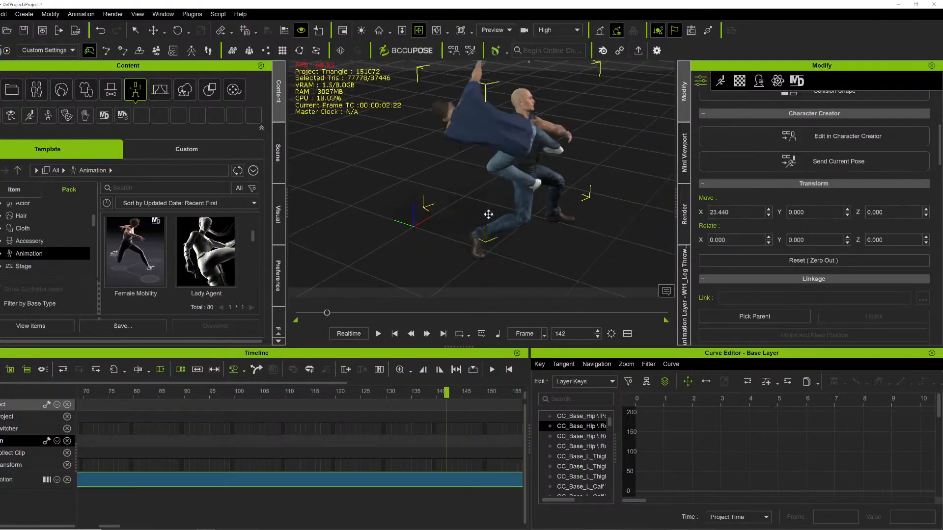
key("Left")
right_click_drag(514, 211, 685, 219)
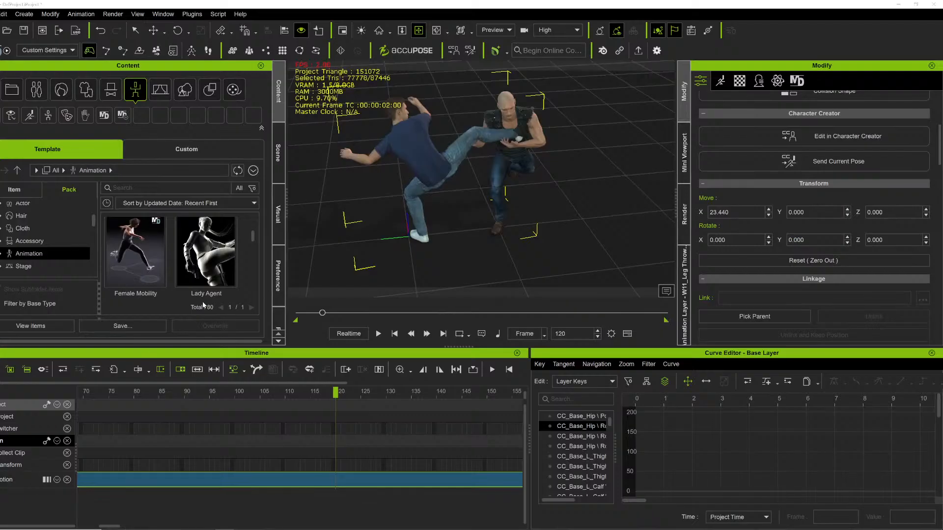
Browse the animation content list and orbit closer to the kick pose at frame 120.
scroll(195, 277, "down", 5)
scroll(195, 277, "down", 3)
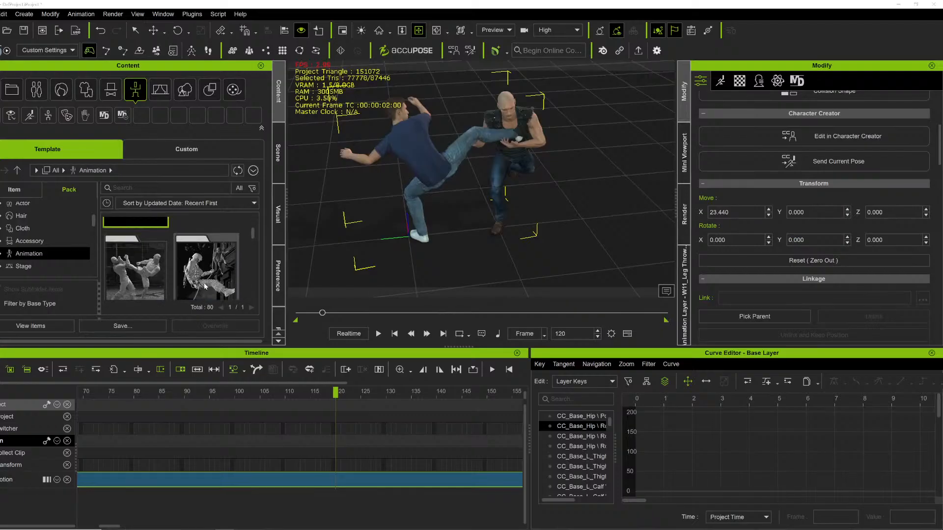
scroll(208, 278, "up", 3)
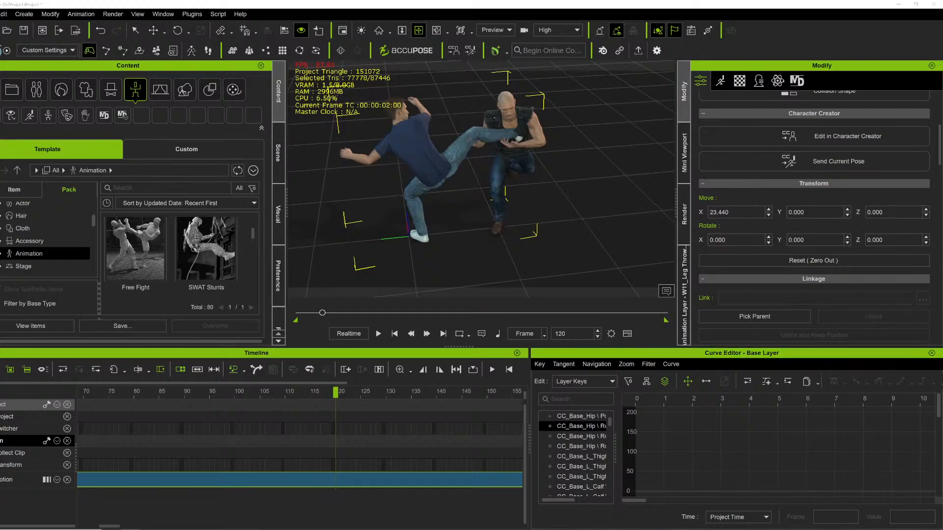
right_click_drag(389, 181, 318, 196)
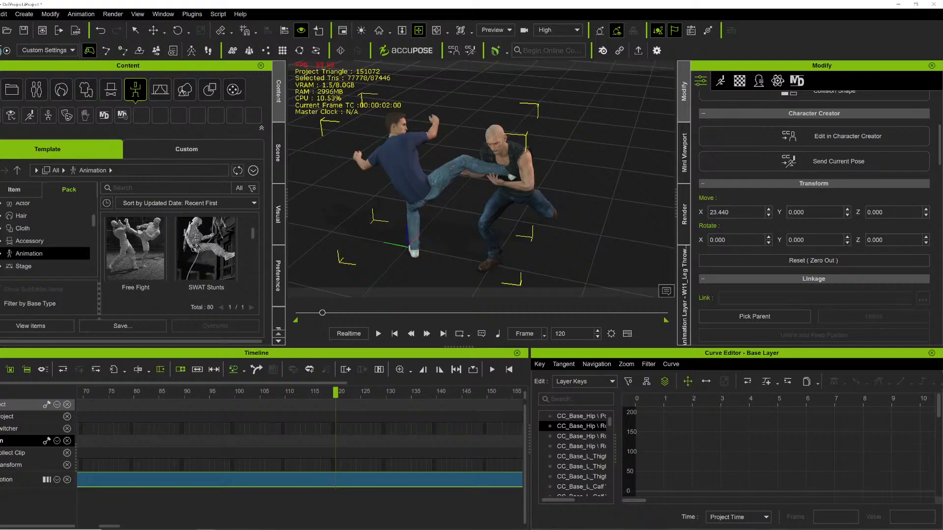
right_click_drag(464, 172, 264, 167)
scroll(415, 147, "down", 2)
right_click_drag(414, 146, 620, 165)
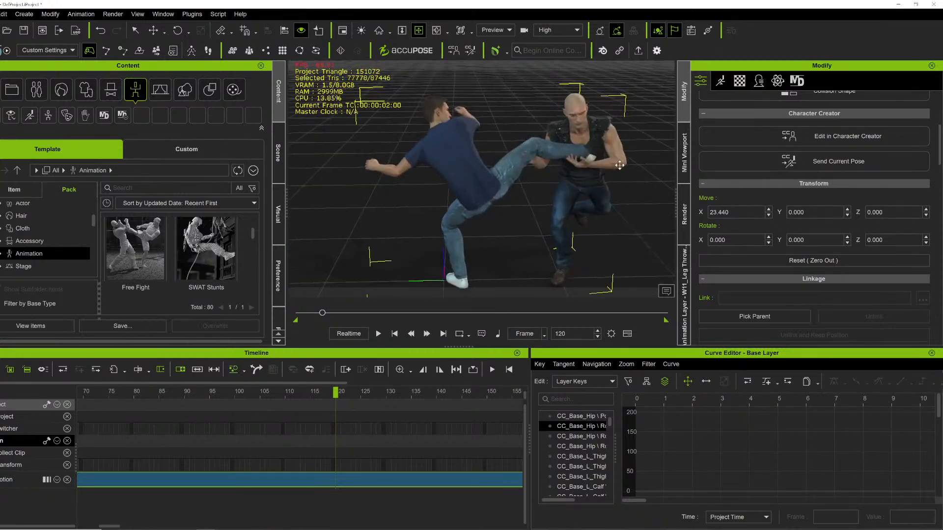
Select the bald fighter, show his animation tools and expand his motion track to reveal the Motion Layer row.
left_click(613, 125)
middle_click_drag(614, 125, 491, 149)
right_click_drag(491, 150, 554, 176)
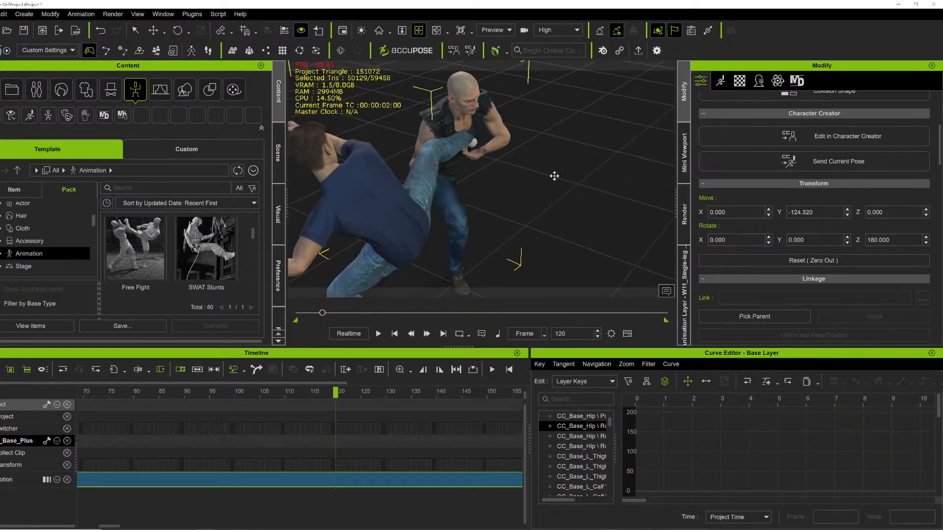
left_click(721, 81)
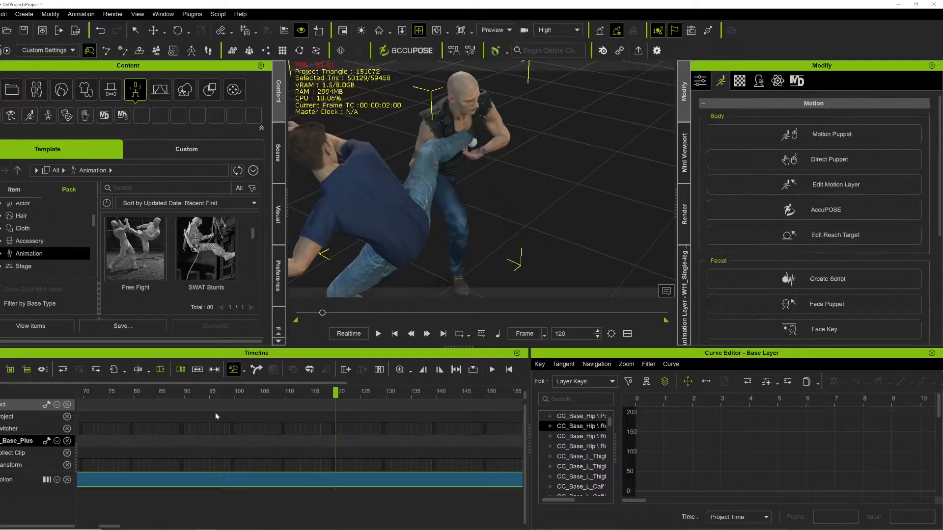
double_click(373, 478)
Move to frame 114 and orbit close to where the bald fighter's hands meet the opponent's kicking leg.
scroll(507, 197, "down", 4)
middle_click_drag(506, 198, 492, 149)
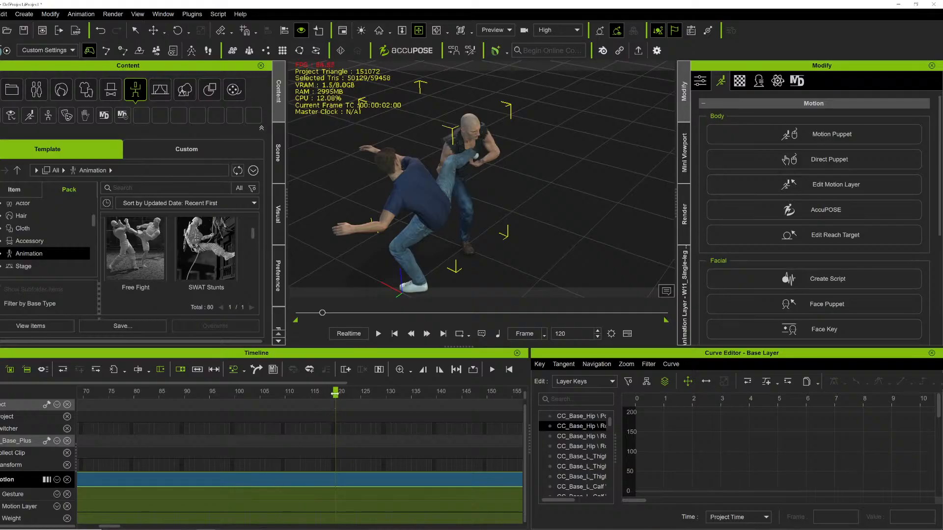
left_click_drag(313, 393, 305, 320)
middle_click_drag(624, 192, 524, 198)
scroll(505, 211, "up", 4)
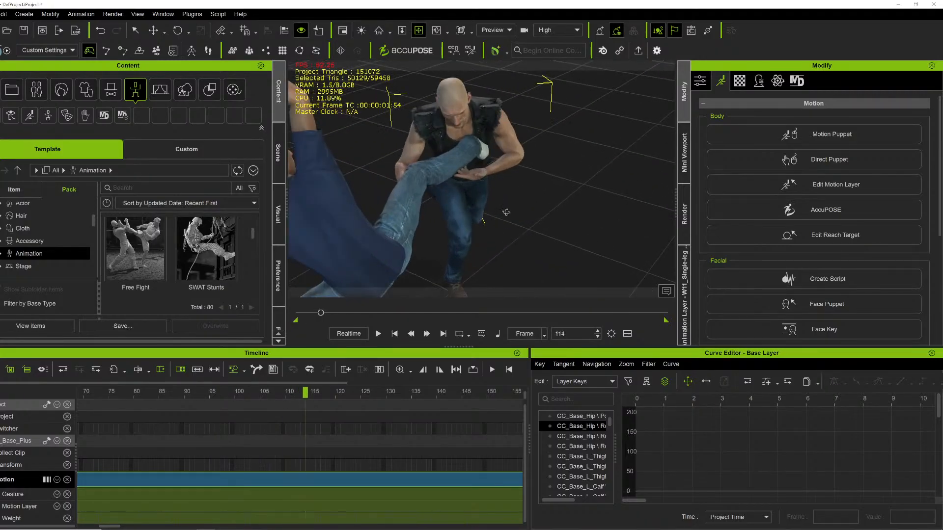
right_click_drag(505, 211, 750, 131)
middle_click_drag(589, 128, 630, 142)
right_click_drag(534, 135, 211, 199)
right_click_drag(442, 187, 565, 173)
scroll(480, 173, "up", 3)
right_click_drag(480, 173, 511, 183)
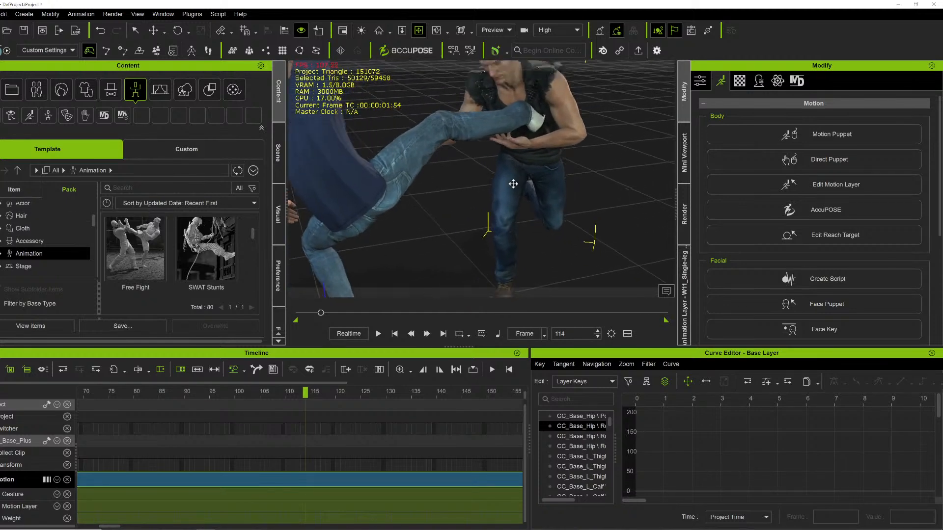
Open Edit Motion Layer for the bald fighter and step back to frame 106 on the Motion Layer track.
scroll(511, 183, "up", 2)
left_click(801, 184)
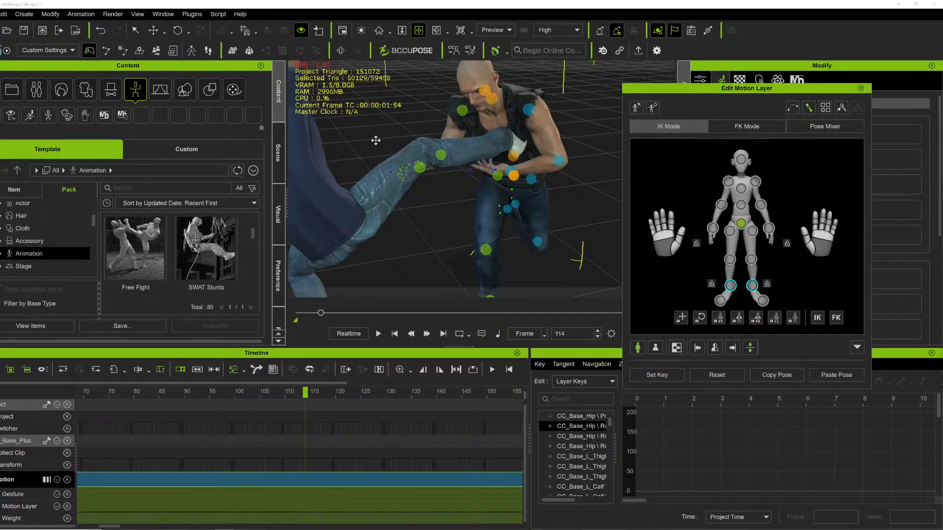
right_click_drag(425, 136, 398, 174)
left_click(267, 504)
key("Left")
key("Left")
key("Left")
key("Left")
key("Left")
key("Left")
key("Left")
key("Left")
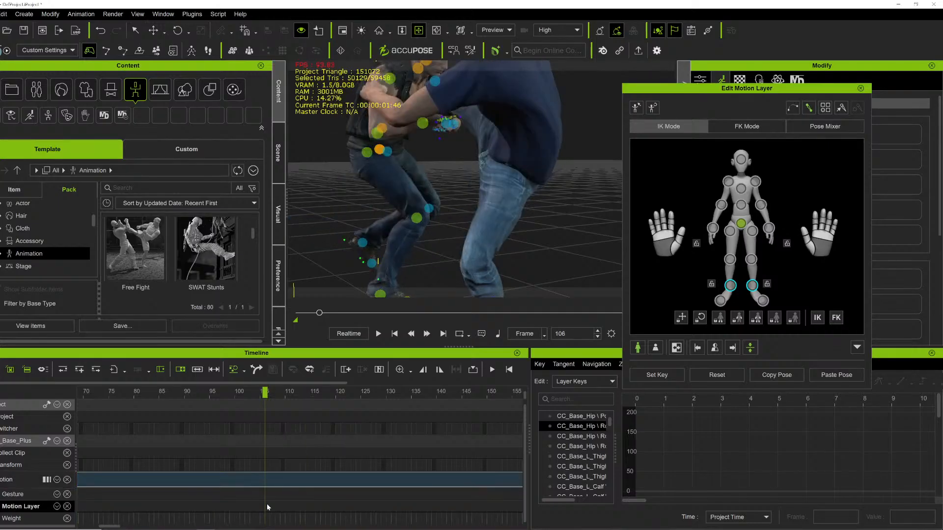
Scrub to frame 104 and set a motion-layer pose key for the bald fighter there.
right_click_drag(421, 113, 482, 167)
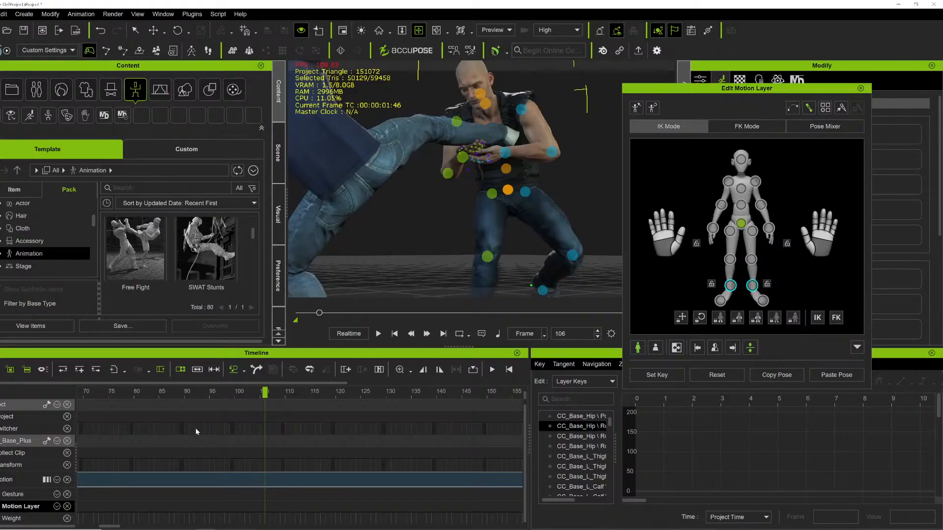
left_click_drag(221, 398, 256, 392)
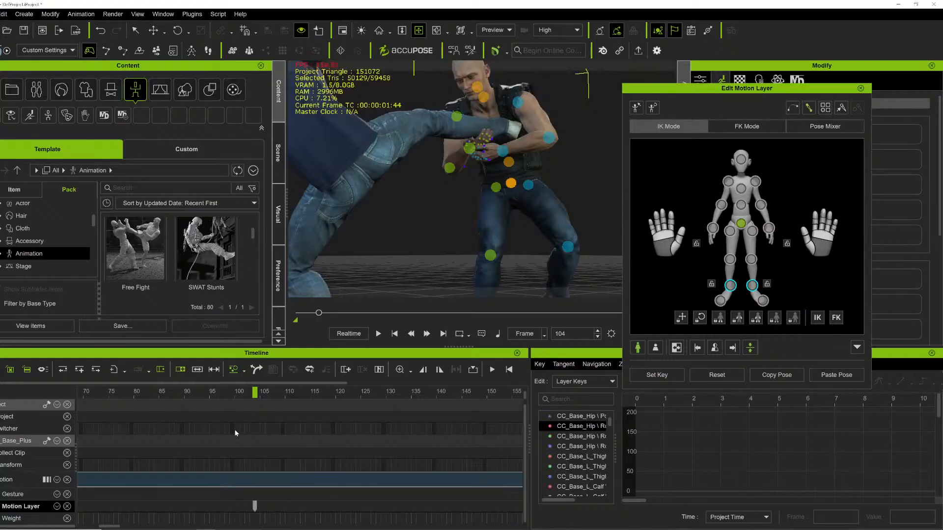
left_click_drag(270, 393, 288, 394)
At frame 116, select the bald fighter's left hand effector and move it slightly up onto the opponent's leg.
right_click_drag(433, 205, 791, 276)
middle_click_drag(590, 219, 505, 202)
right_click_drag(505, 202, 466, 241)
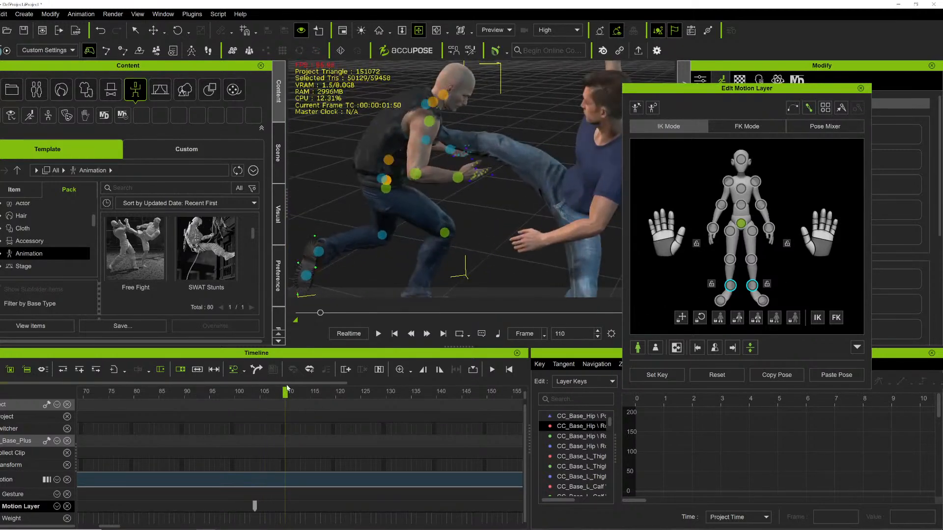
left_click_drag(313, 391, 315, 391)
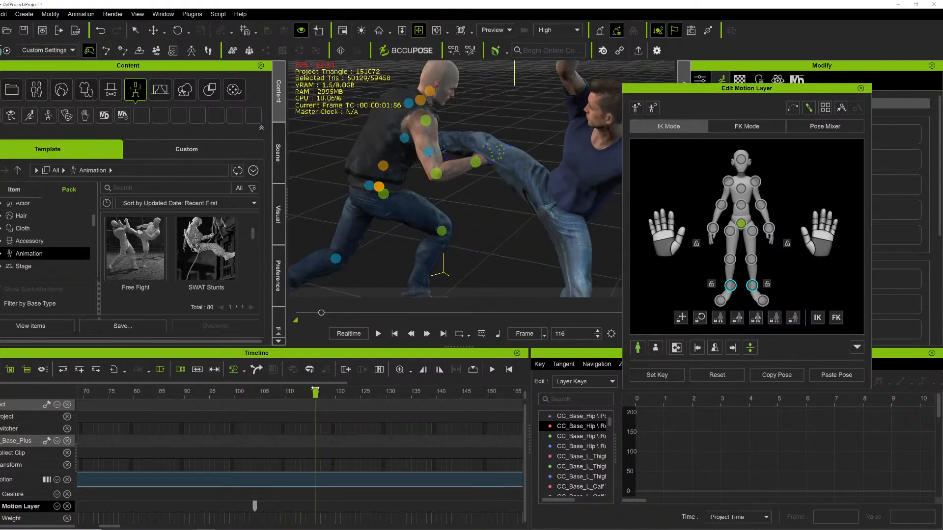
left_click(769, 228)
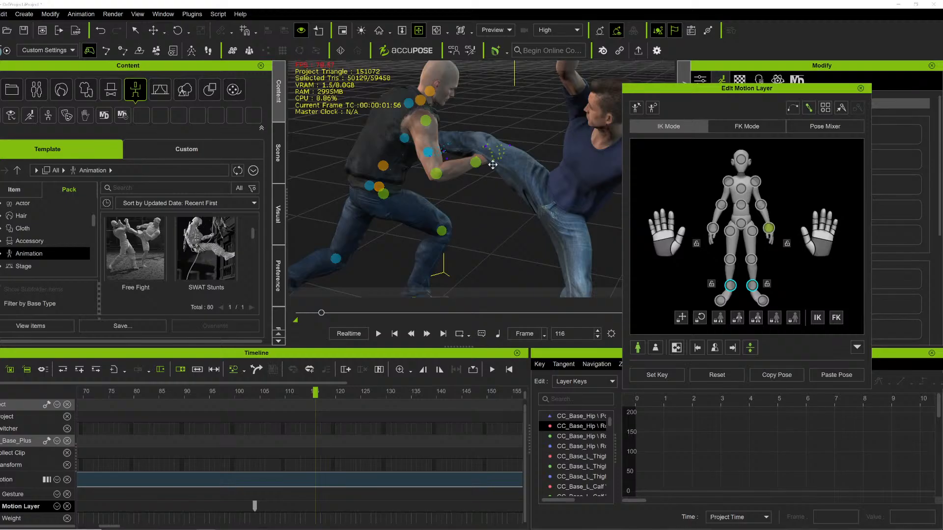
key("w")
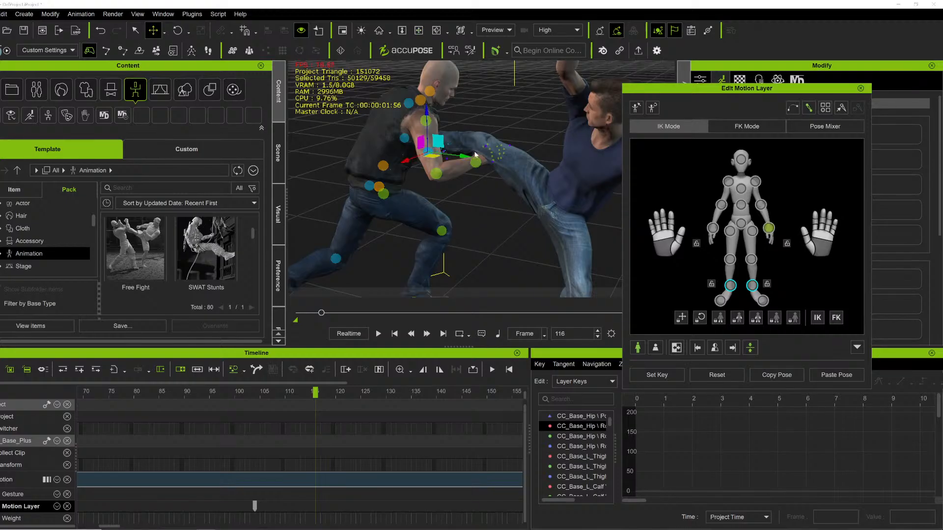
left_click(712, 228)
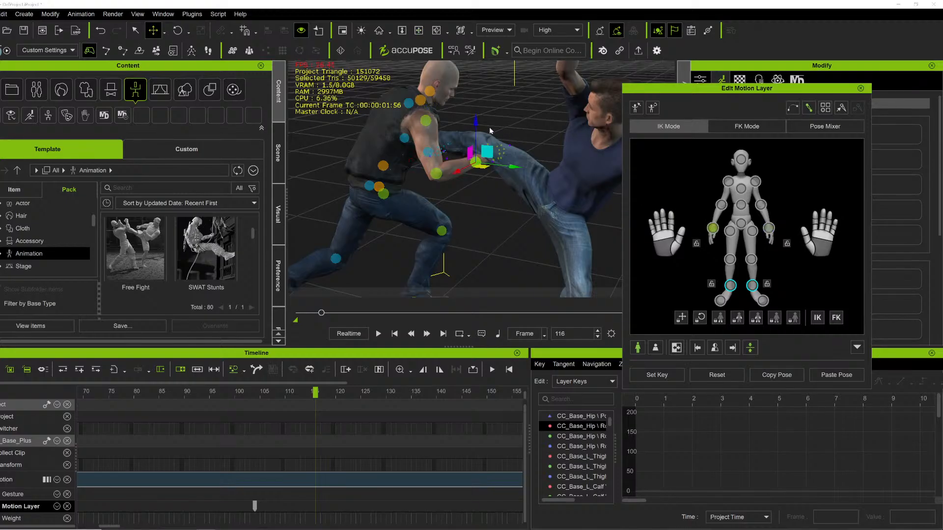
left_click_drag(475, 120, 470, 128)
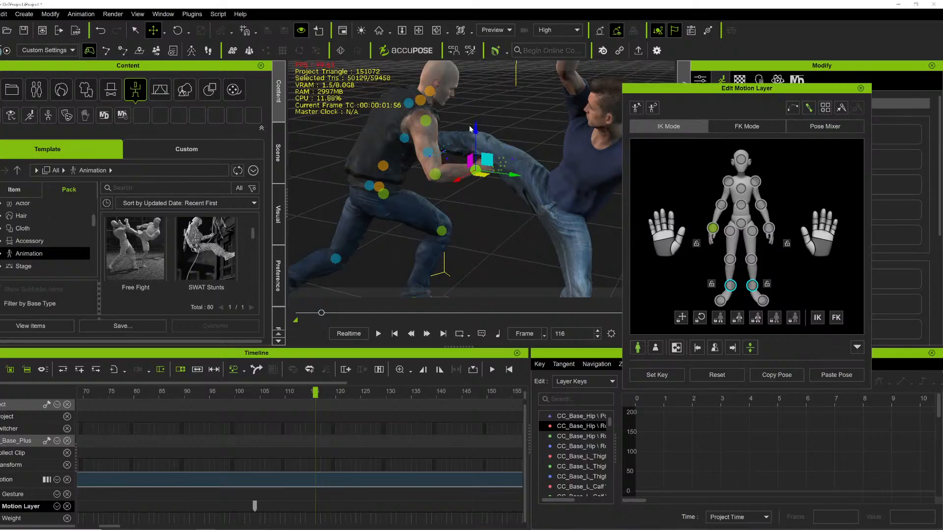
Play ahead to frame 138 and orbit to view the bald fighter's left hand during the throw.
left_click(420, 31)
right_click_drag(545, 142, 491, 255)
key("space")
key("space")
right_click_drag(536, 214, 683, 185)
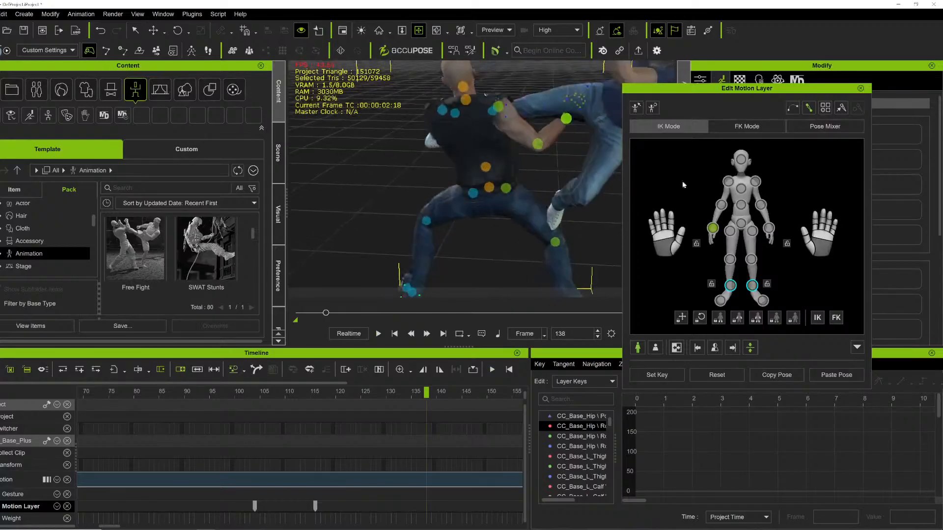
right_click_drag(524, 150, 435, 157)
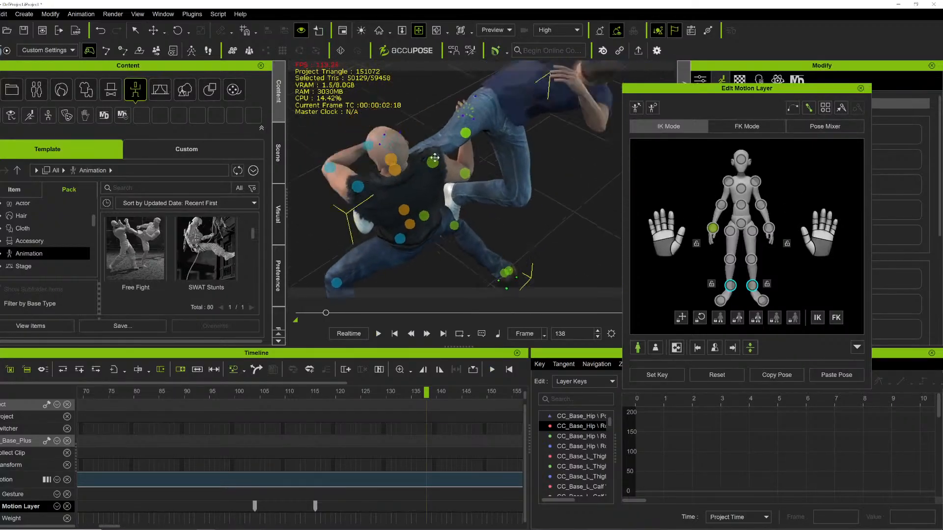
left_click_drag(435, 157, 426, 173)
Move the bald fighter's left hand down and inward onto the opponent's leg at frame 138.
key("w")
left_click_drag(485, 164, 511, 177)
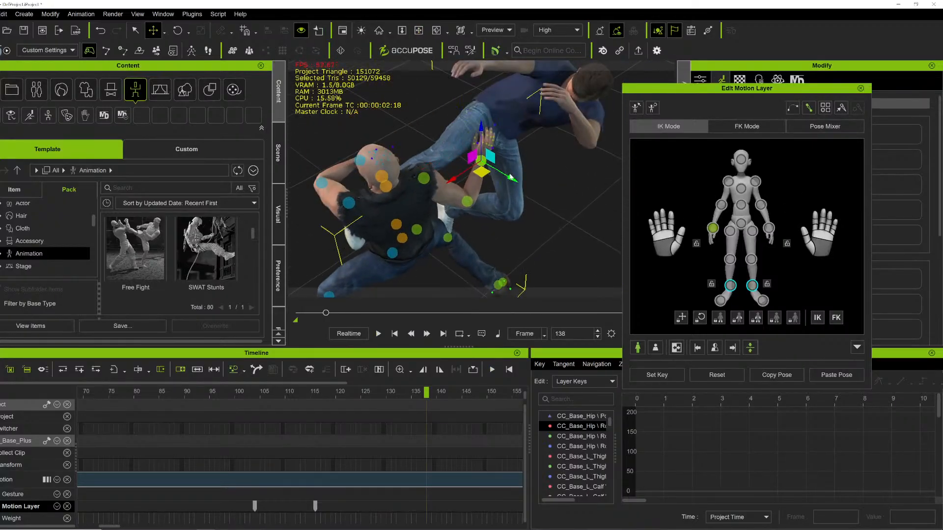
left_click_drag(450, 180, 436, 187)
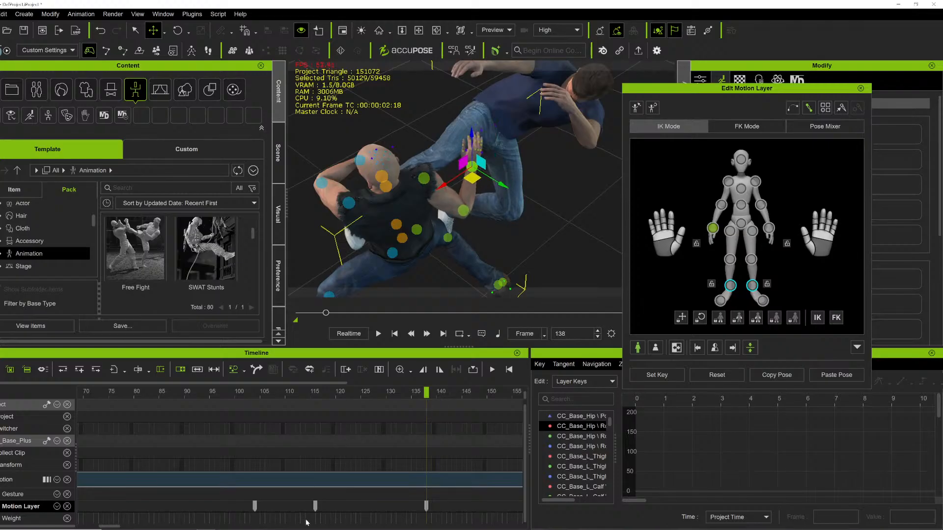
Play the throw and return to frame 139 to review the adjusted hand placement.
left_click_drag(442, 391, 404, 362)
key("space")
key("space")
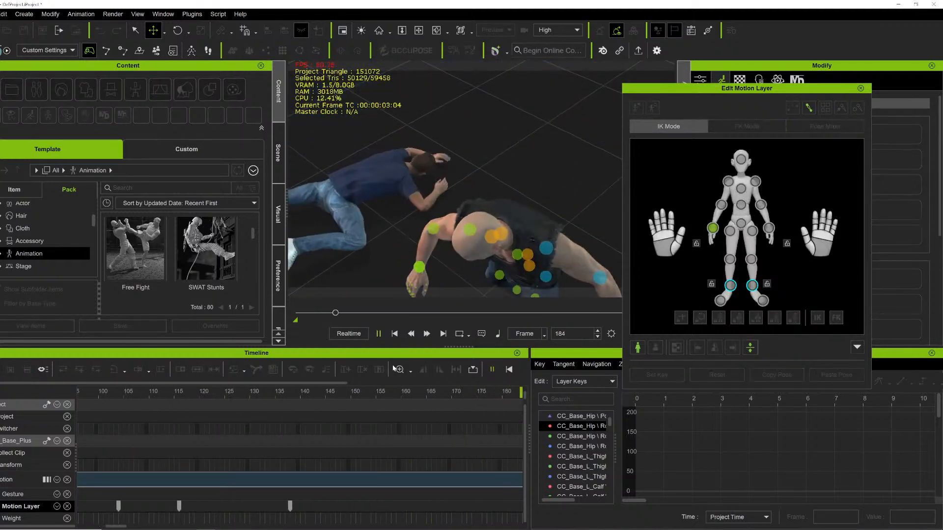
left_click_drag(316, 313, 328, 315)
left_click(419, 30)
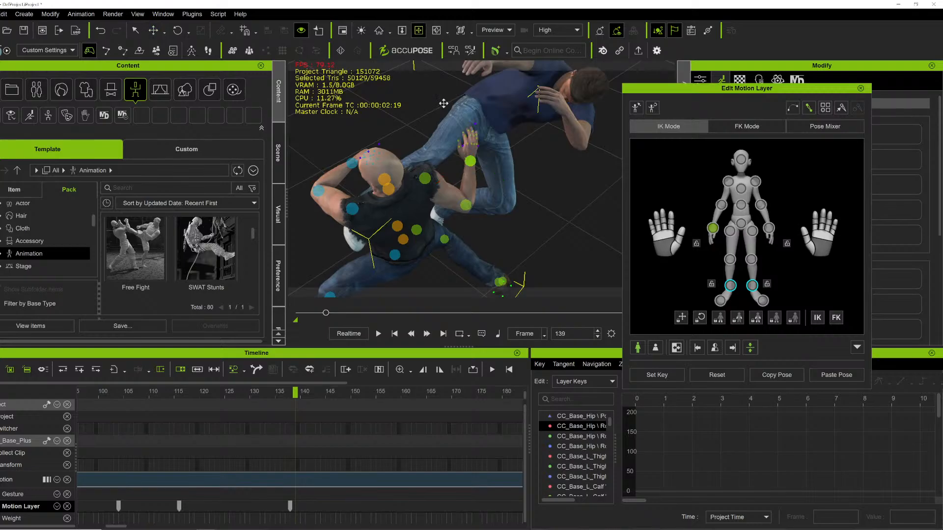
Jump to frame 128 and orbit around the fighters to check the grip on the leg.
left_click_drag(496, 198, 529, 234)
right_click_drag(529, 234, 352, 74)
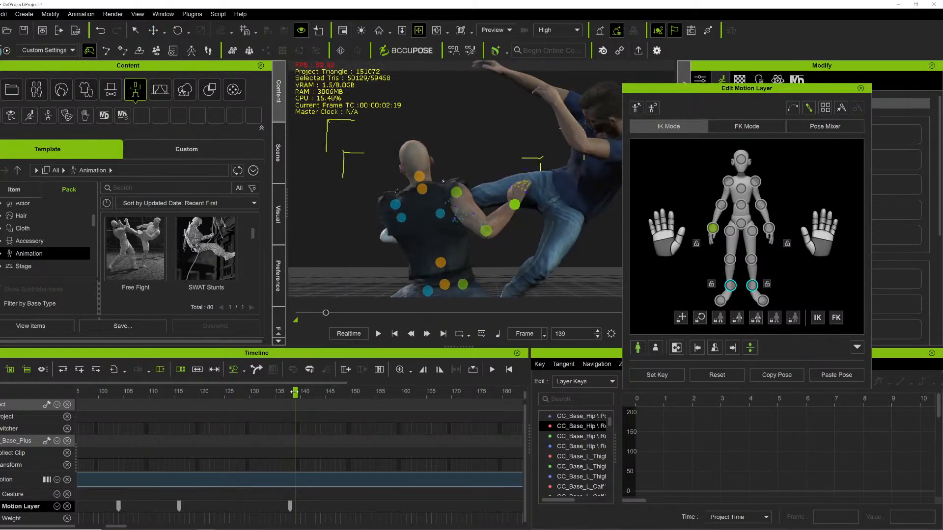
left_click(240, 392)
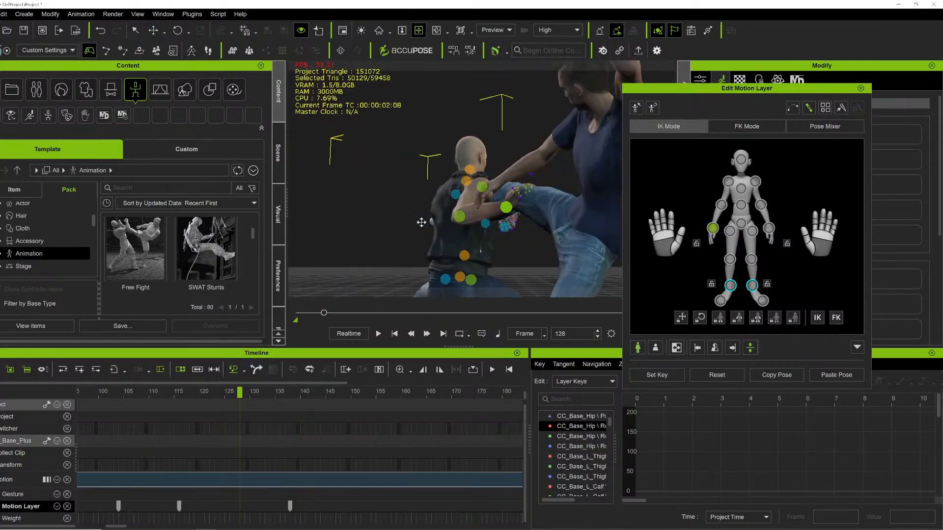
right_click_drag(423, 221, 420, 268)
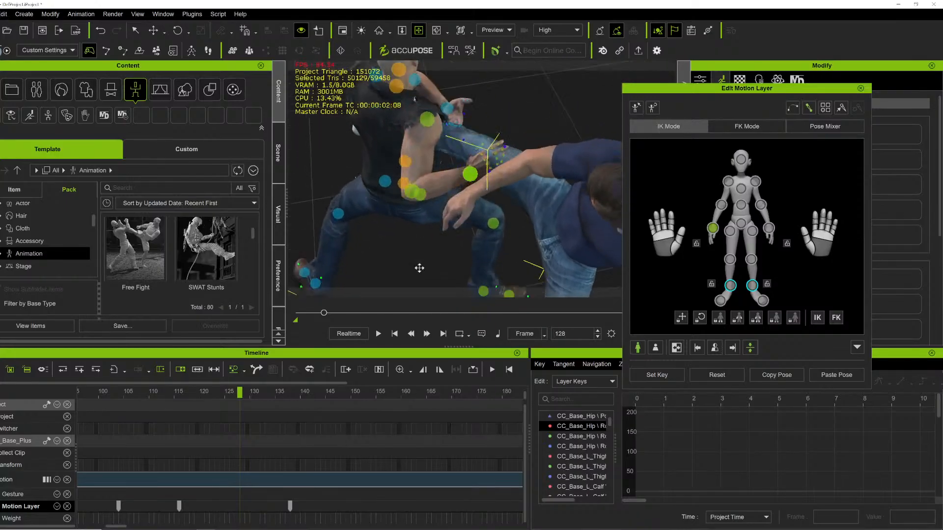
Nudge the bald fighter's gripping hand slightly back along the opponent's leg at frame 128.
key("w")
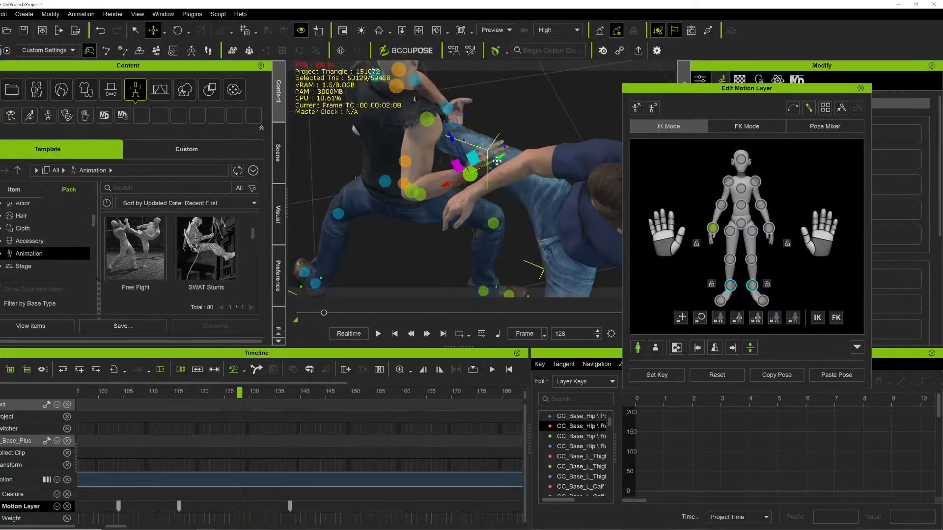
left_click_drag(454, 188, 444, 185)
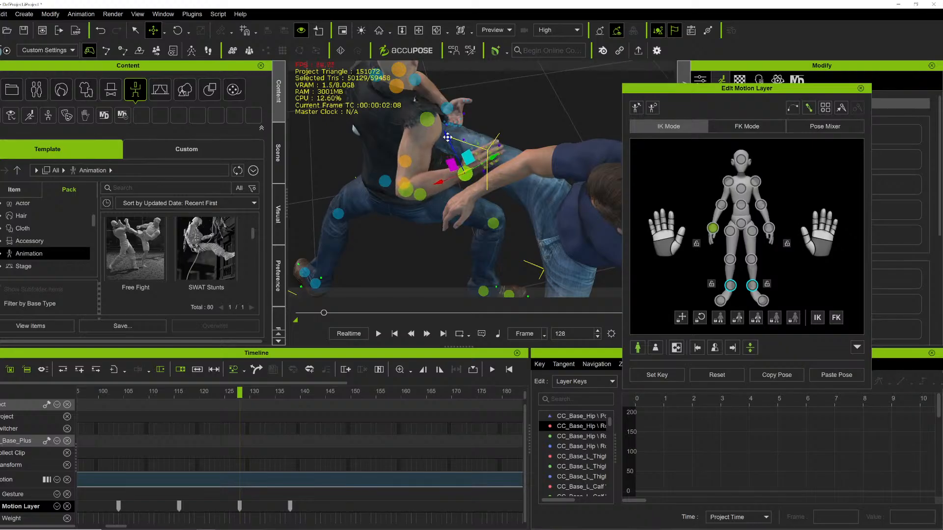
Orbit around the fighters and play the throw to review the hand grip on the leg.
scroll(448, 138, "down", 5)
left_click(419, 30)
right_click_drag(446, 169, 392, 308)
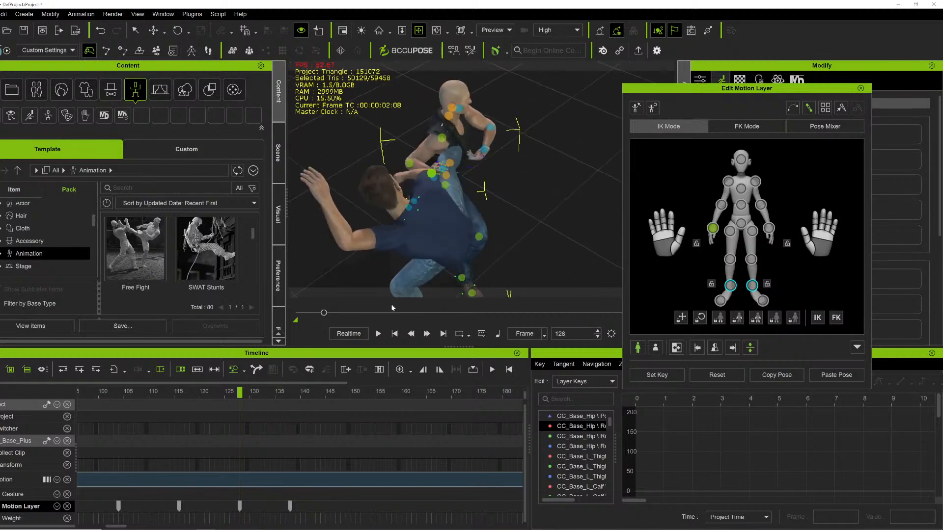
key("space")
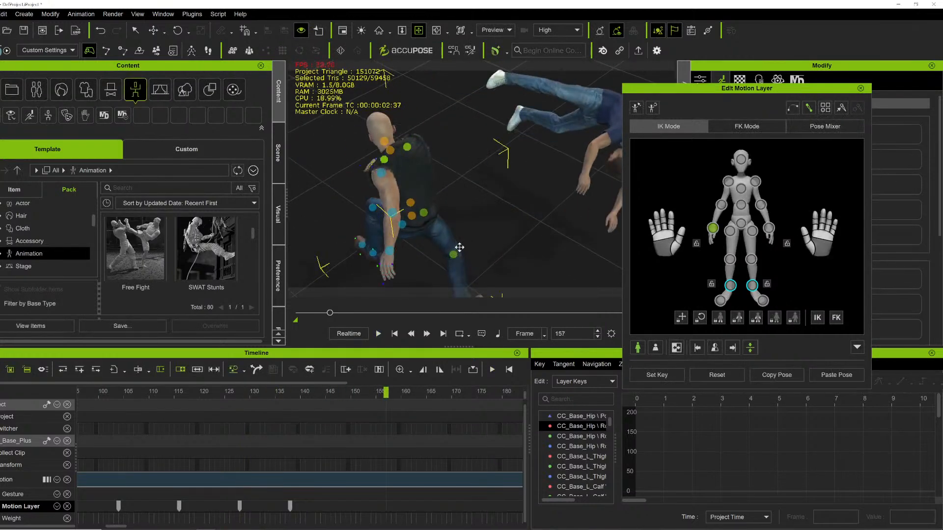
key("space")
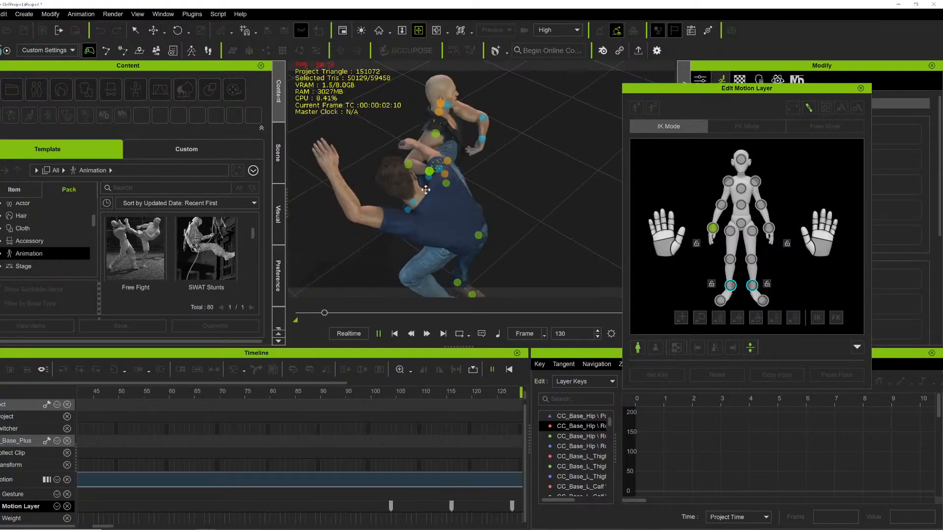
key("space")
right_click_drag(494, 191, 495, 296)
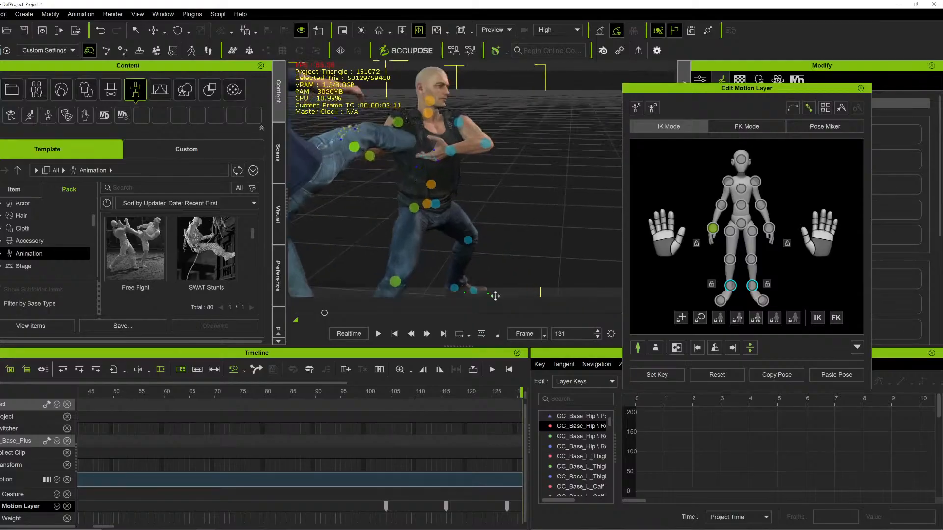
Return to the frame 128 key, select the bald fighter's gripping hand and raise it slightly along the leg.
left_click(508, 505)
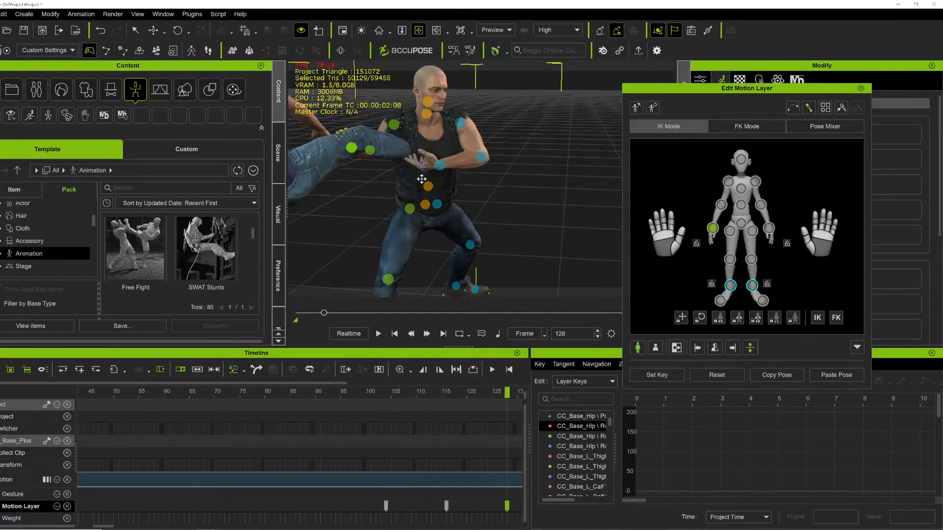
right_click_drag(422, 179, 402, 204)
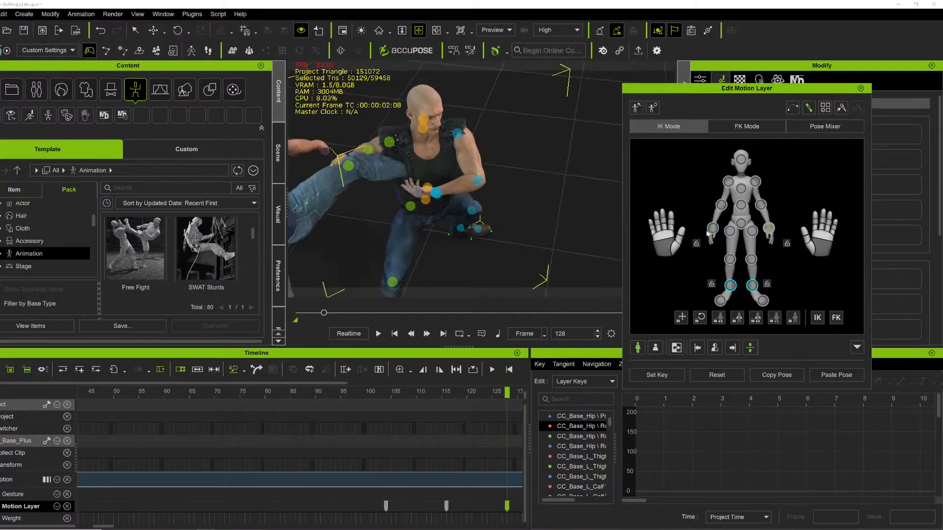
left_click(437, 197)
left_click_drag(412, 191, 403, 149)
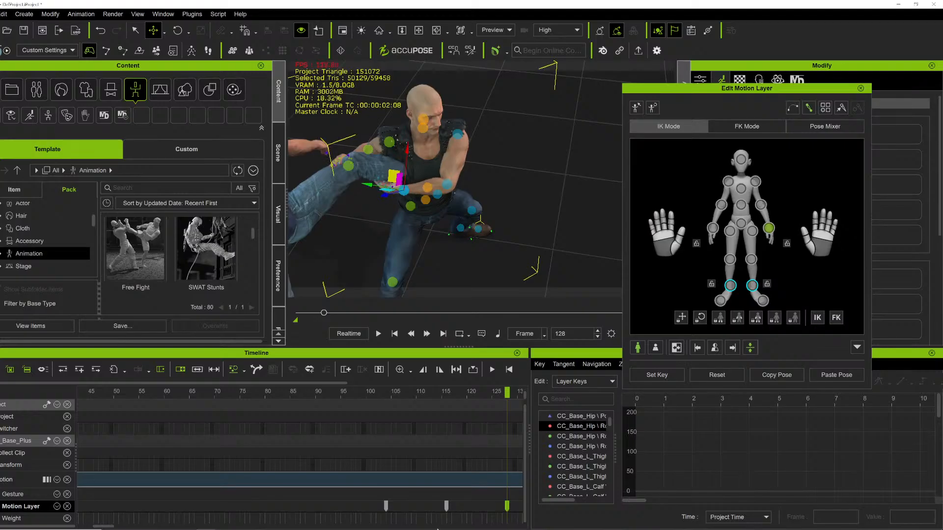
Jump to the frame 116 key, orbit to the hand, and move the gripping hand slightly up the leg.
left_click(447, 507)
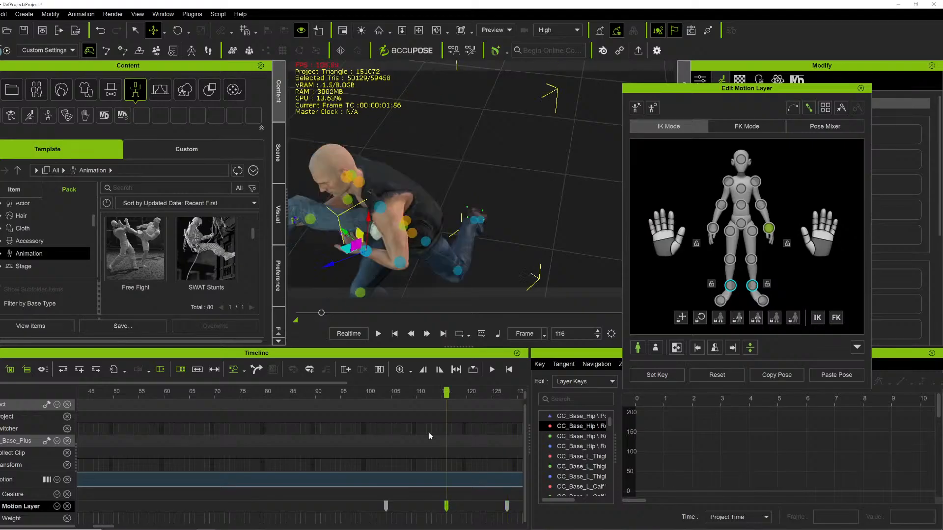
right_click_drag(388, 274, 348, 253)
left_click_drag(351, 253, 349, 253)
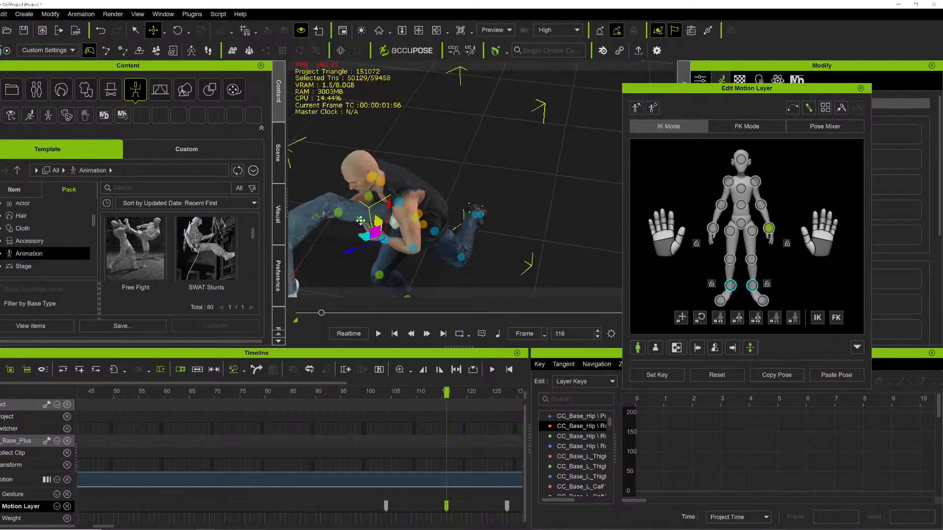
left_click_drag(362, 221, 352, 212)
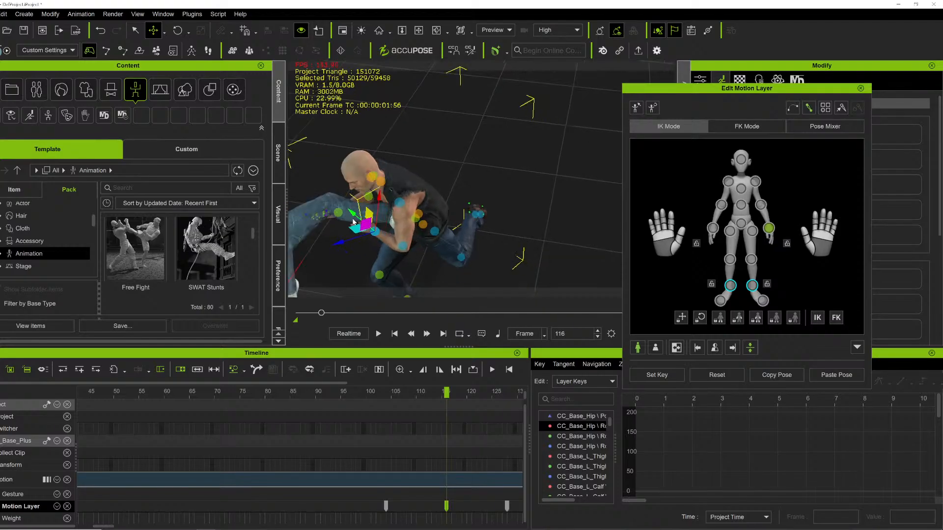
Jump to the frame 104 key, orbit the view, and play the throw to review the grip.
left_click(386, 506)
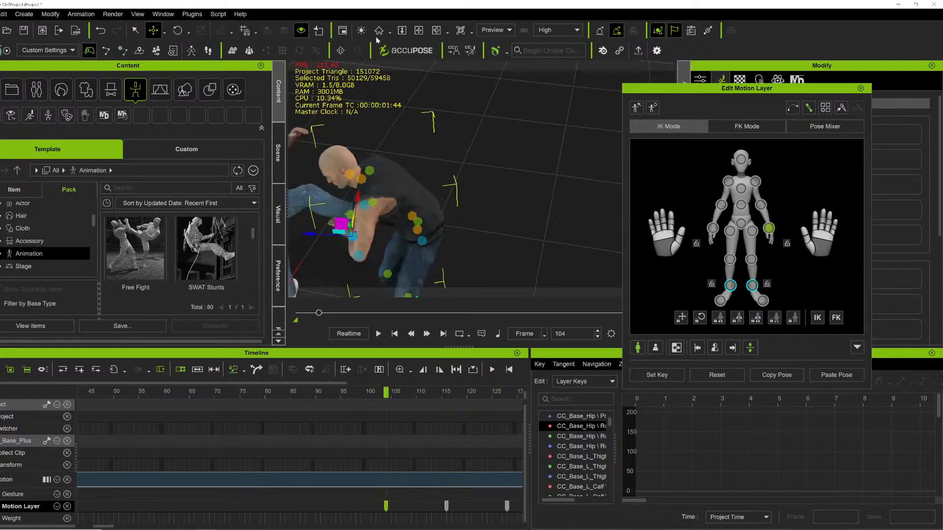
left_click(416, 28)
right_click_drag(383, 246, 517, 179)
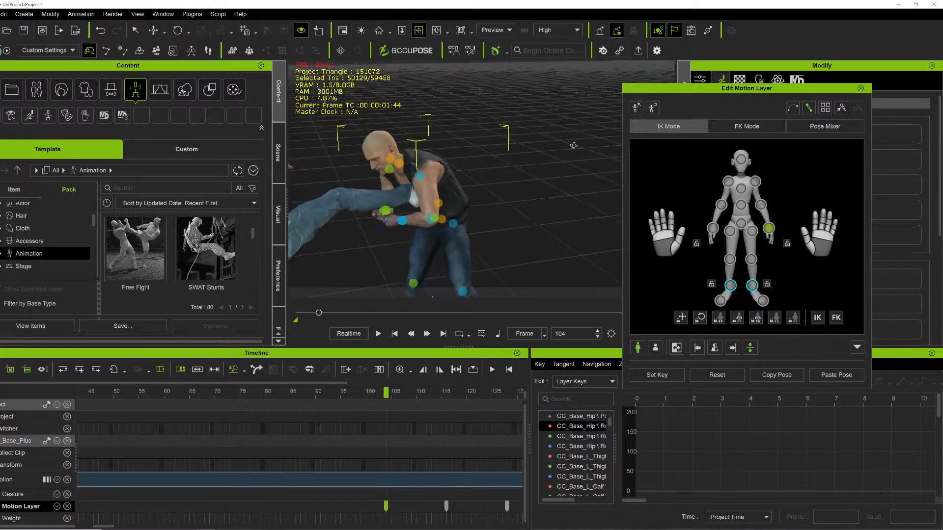
left_click_drag(517, 179, 497, 198)
key("space")
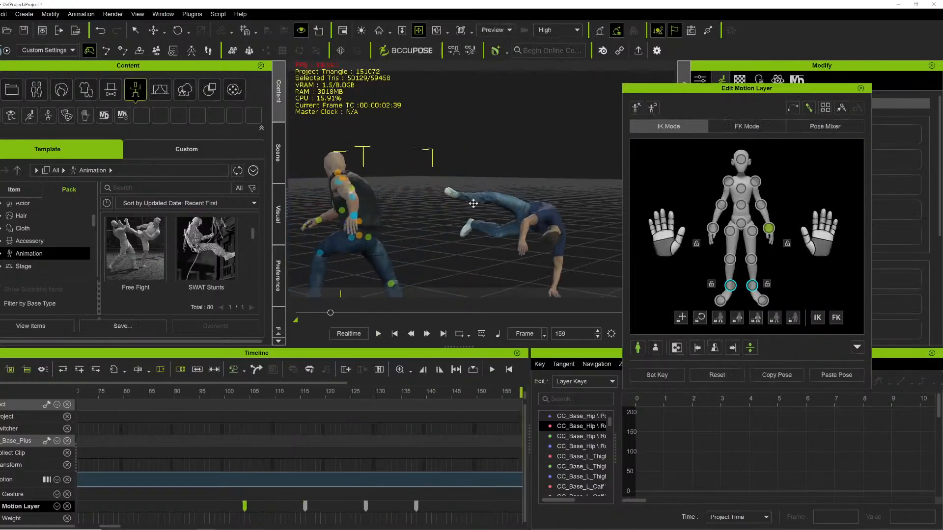
Select the opponent fighter and scrub through the throw to review where the kick meets the bald fighter.
left_click_drag(331, 314, 323, 314)
right_click_drag(476, 202, 391, 218)
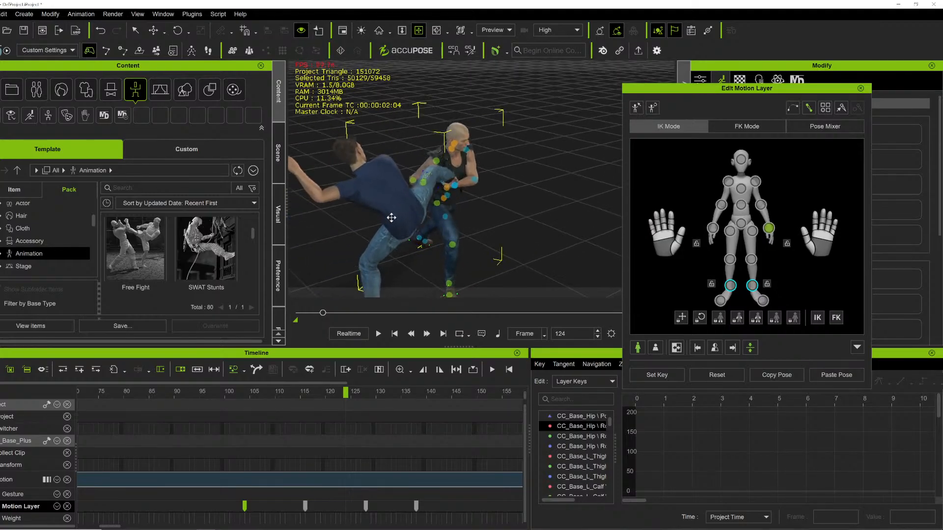
left_click(400, 218)
left_click(318, 509)
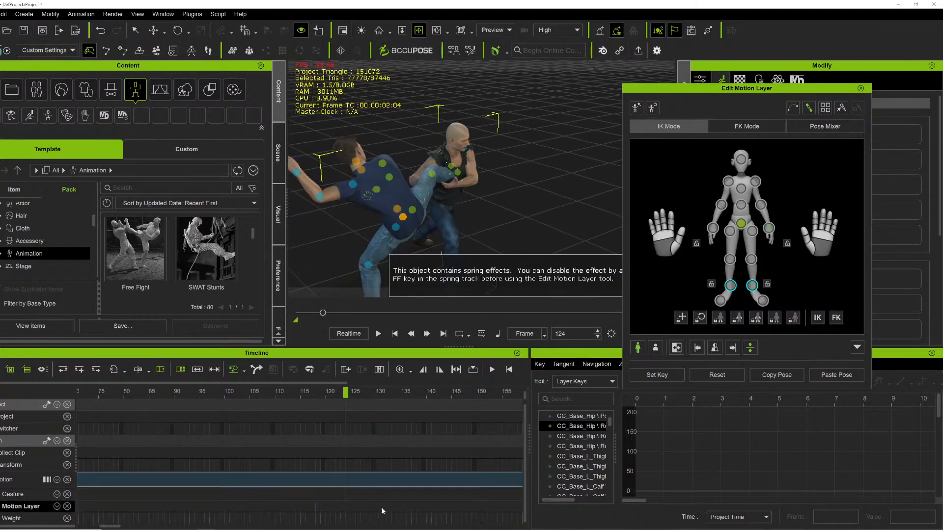
left_click(459, 499)
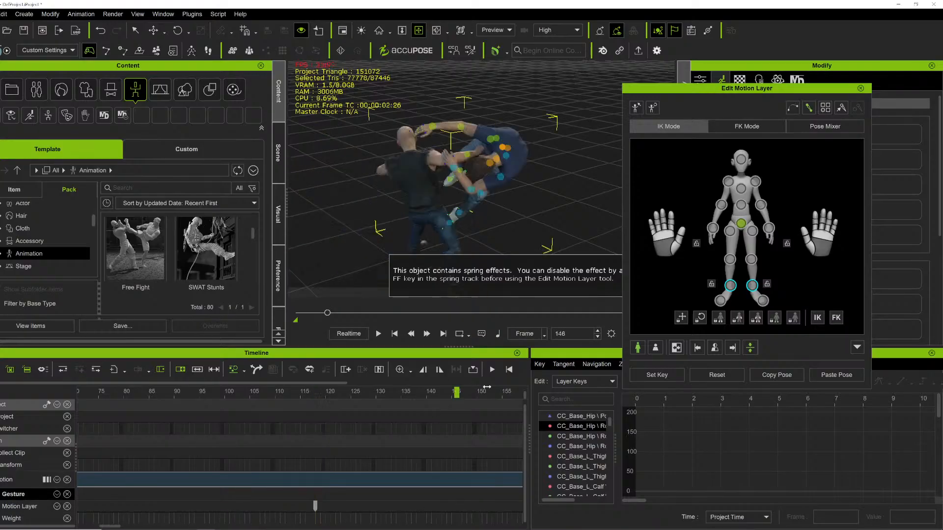
key("space")
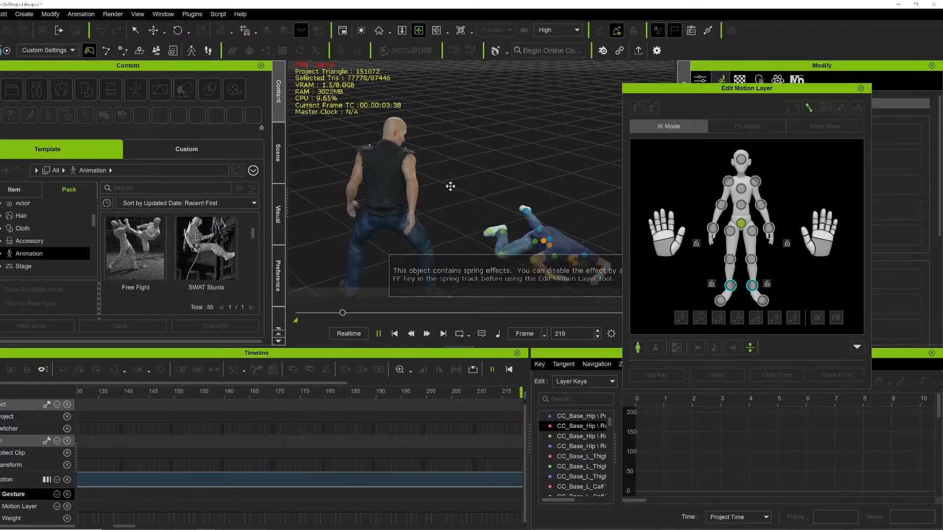
key("space")
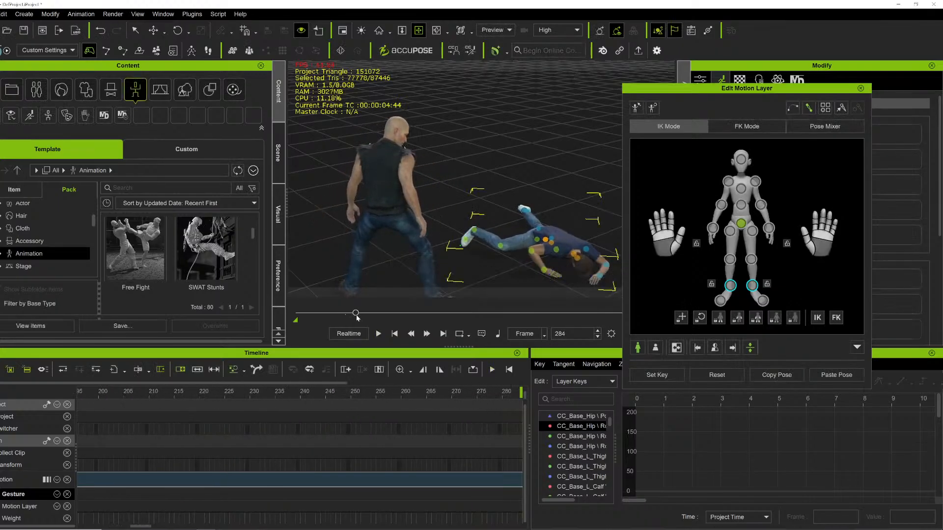
left_click_drag(357, 315, 326, 311)
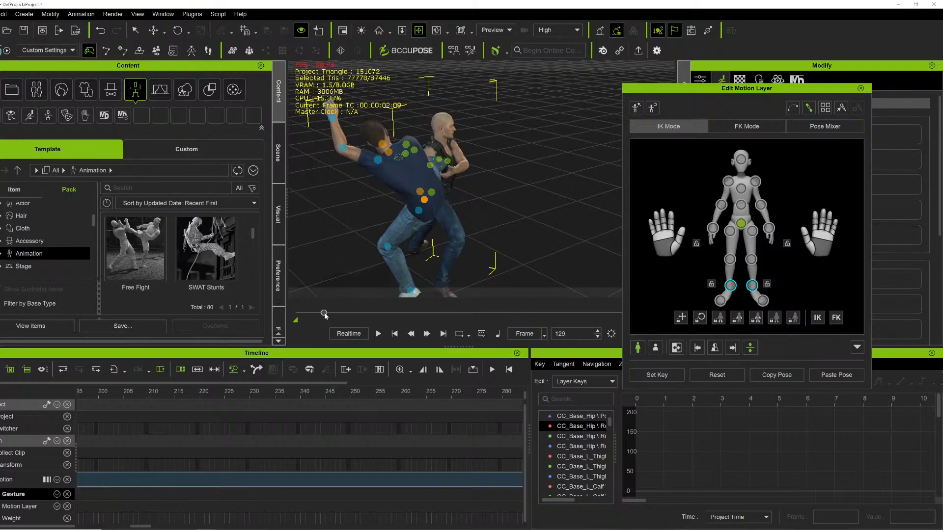
left_click_drag(324, 313, 318, 313)
mouse_move(424, 204)
right_mouse_down("alt")
mouse_move(506, 226)
mouse_move(432, 208)
right_mouse_up("alt")
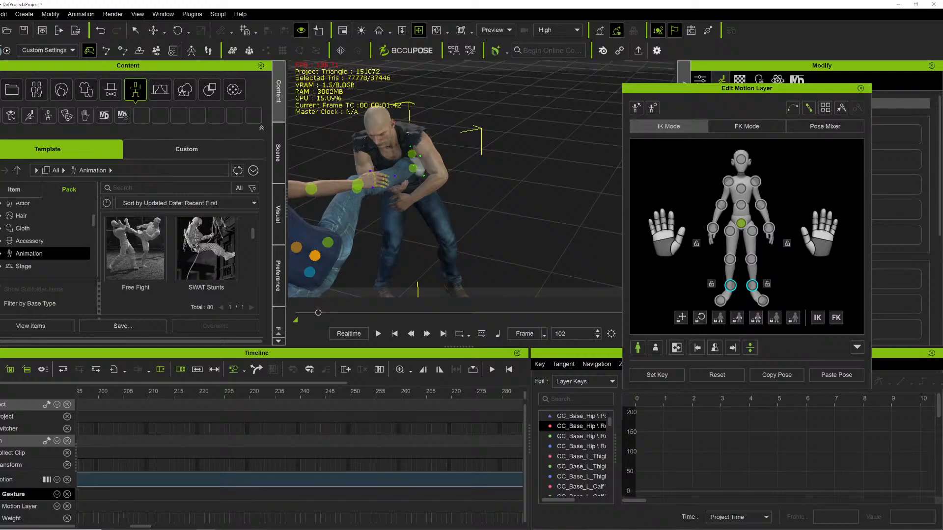
At frame 125, move and rotate the opponent's kicking foot so it sits against the bald fighter's chest.
left_click(120, 528)
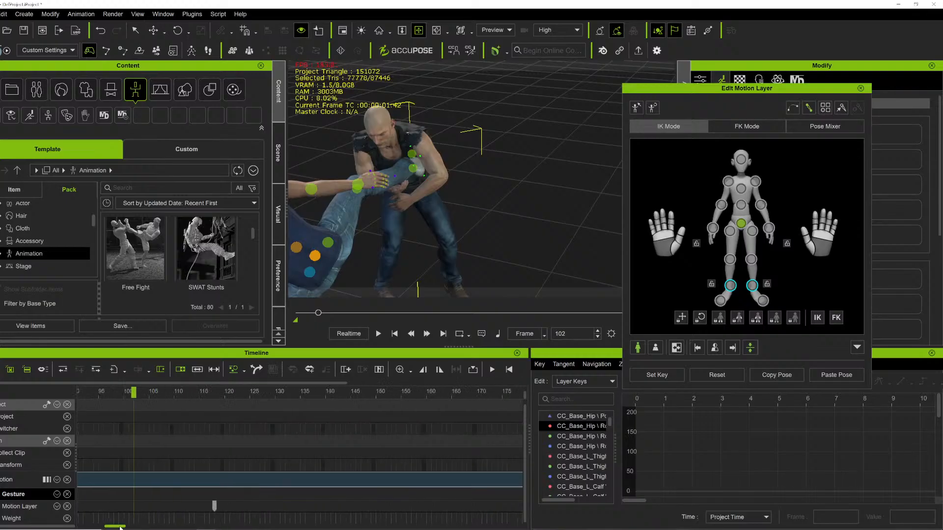
left_click_drag(120, 391, 240, 402)
right_click_drag(451, 199, 588, 184, "alt")
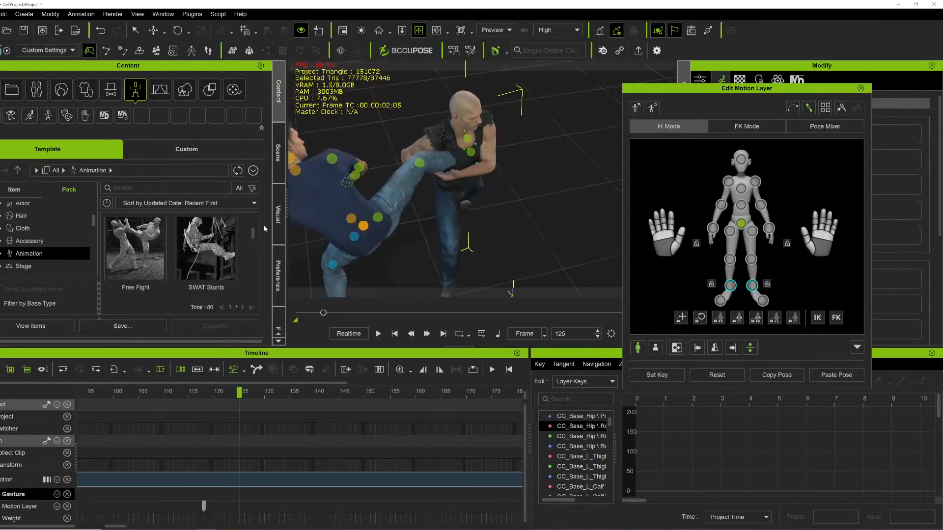
left_click(752, 286)
key("w")
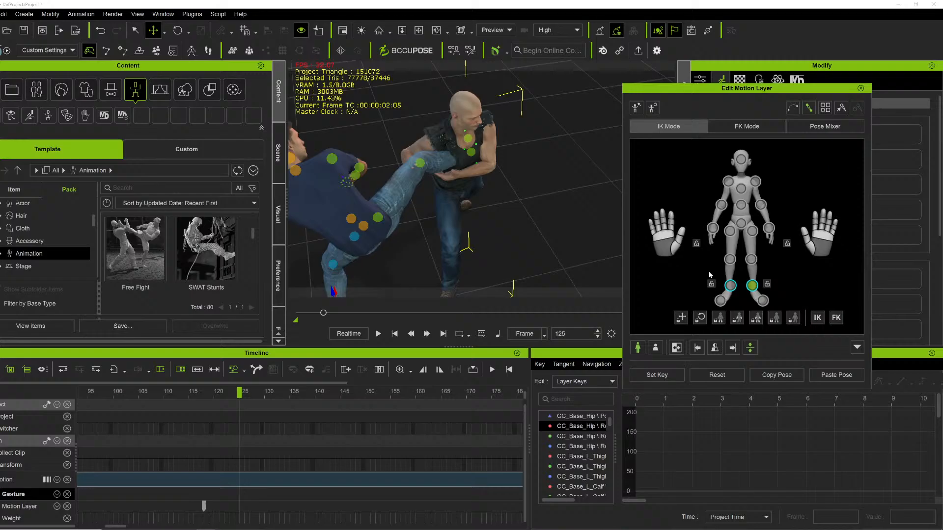
left_click(730, 285)
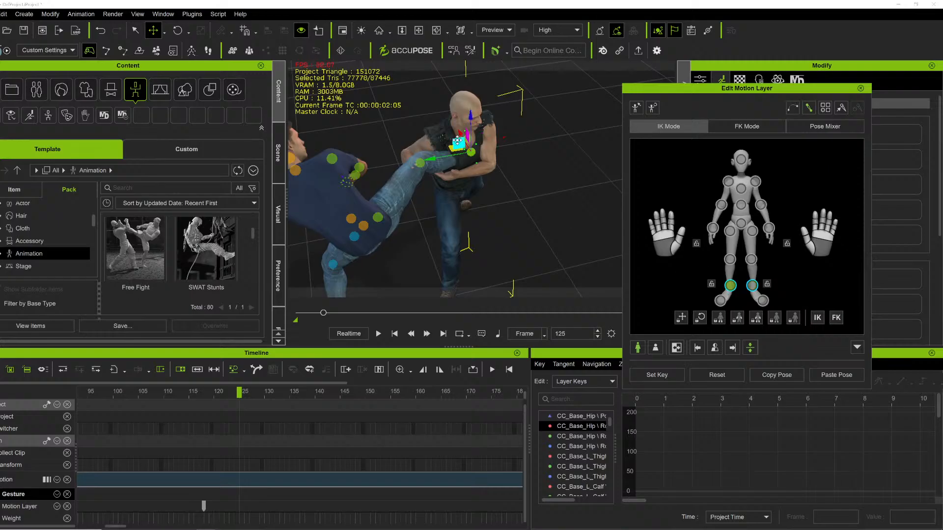
left_click_drag(460, 136, 464, 142)
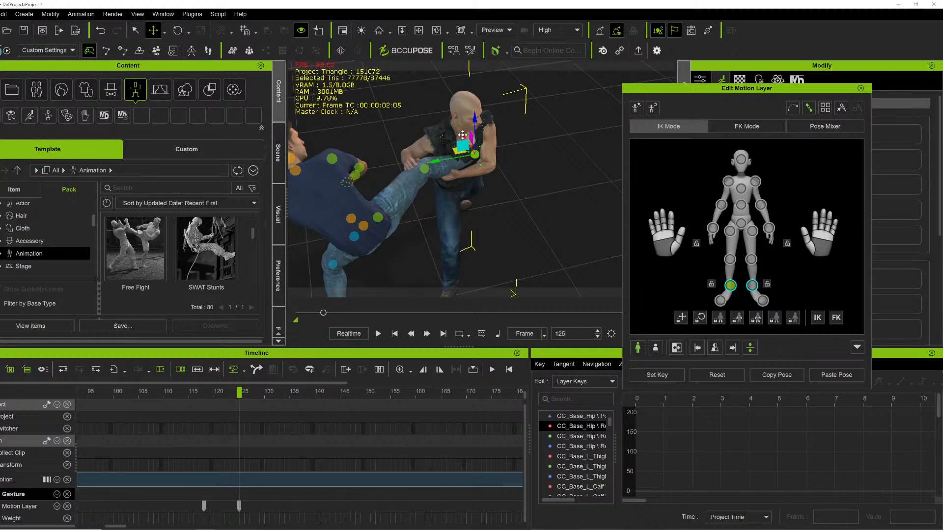
left_click_drag(463, 135, 447, 146)
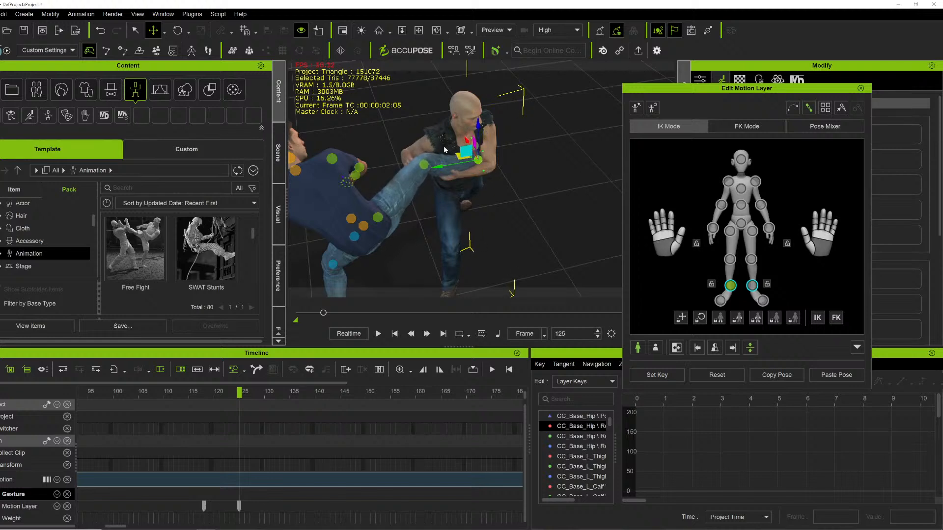
key("e")
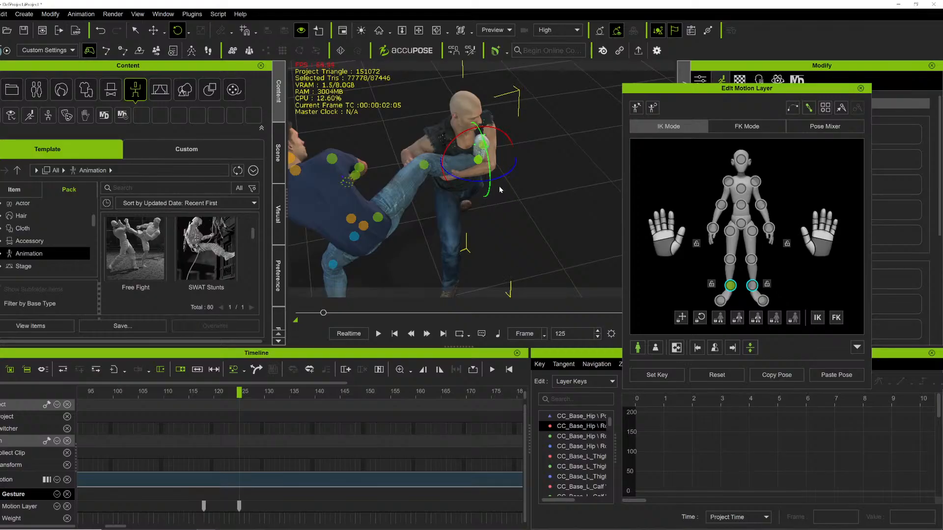
left_click_drag(500, 190, 451, 175)
left_click_drag(456, 137, 463, 136)
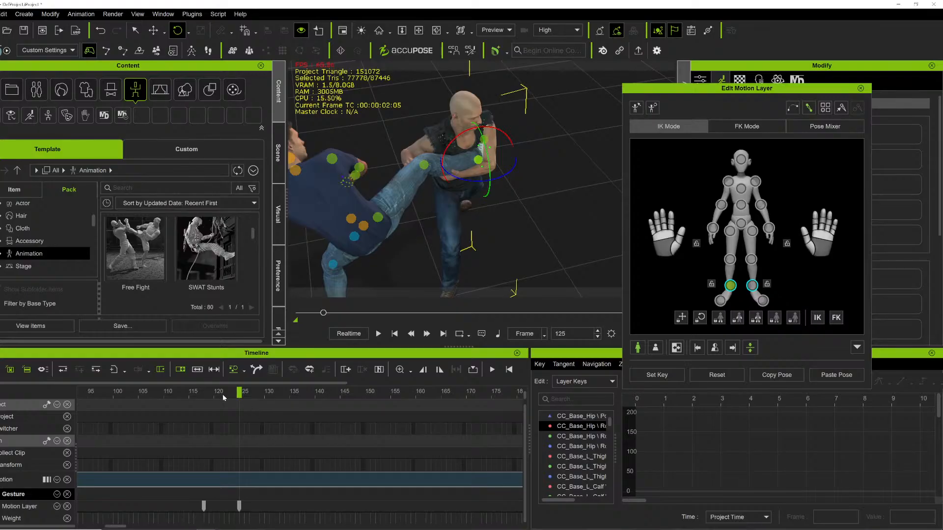
Move the opponent's foot onto the bald fighter's shoulder at frame 136 and scrub to frame 142 to check it.
left_click_drag(218, 394, 294, 376)
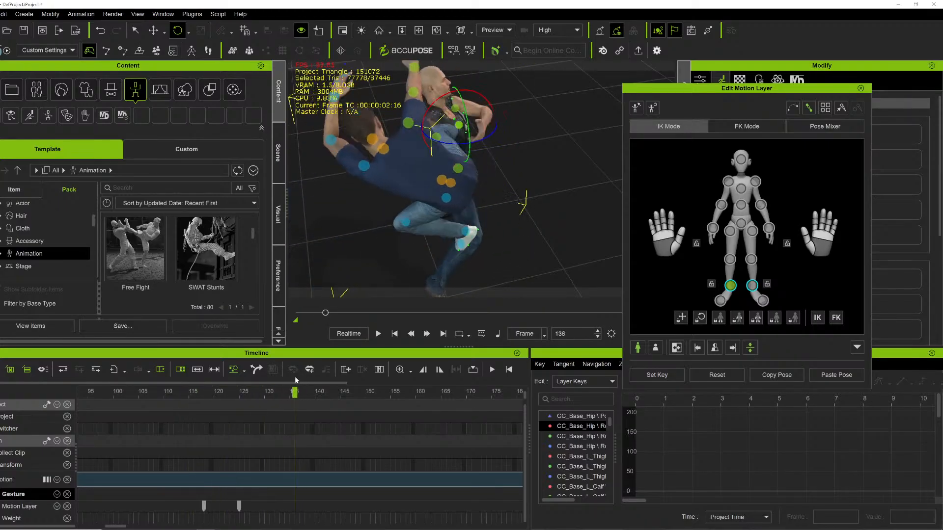
key("w")
right_click_drag(395, 260, 414, 269)
left_click(420, 214)
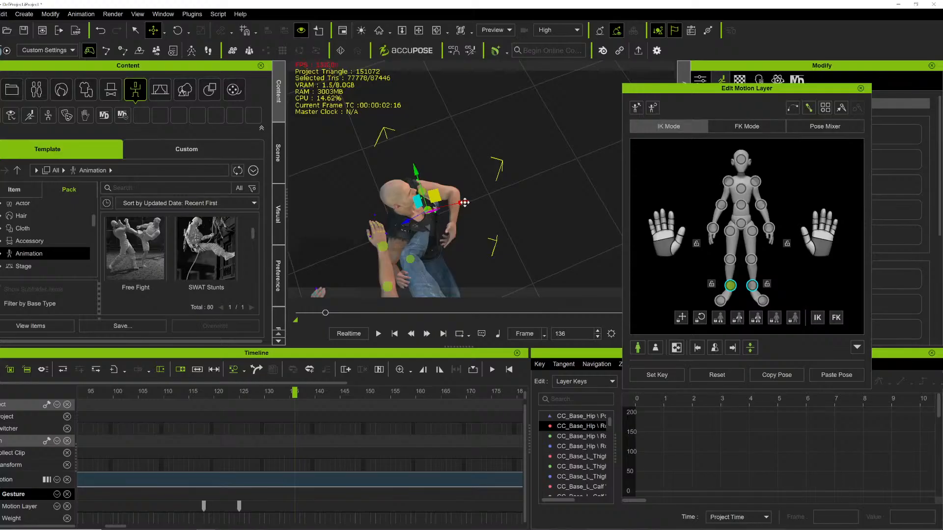
left_click_drag(464, 203, 429, 181)
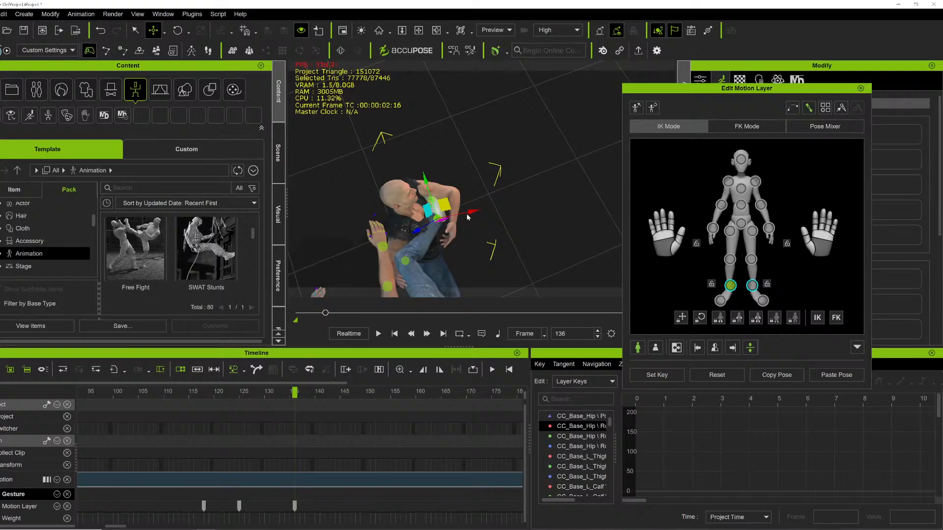
left_click_drag(472, 211, 481, 206)
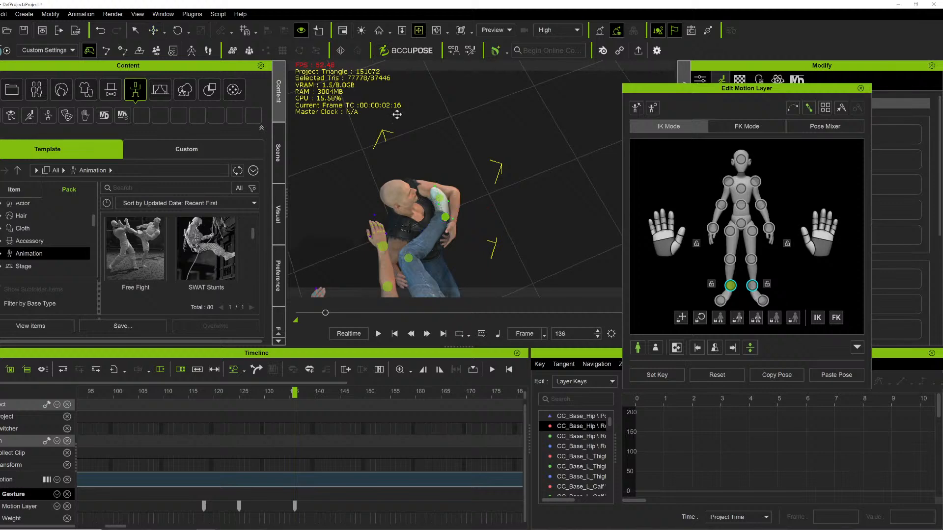
right_click_drag(452, 204, 340, 231)
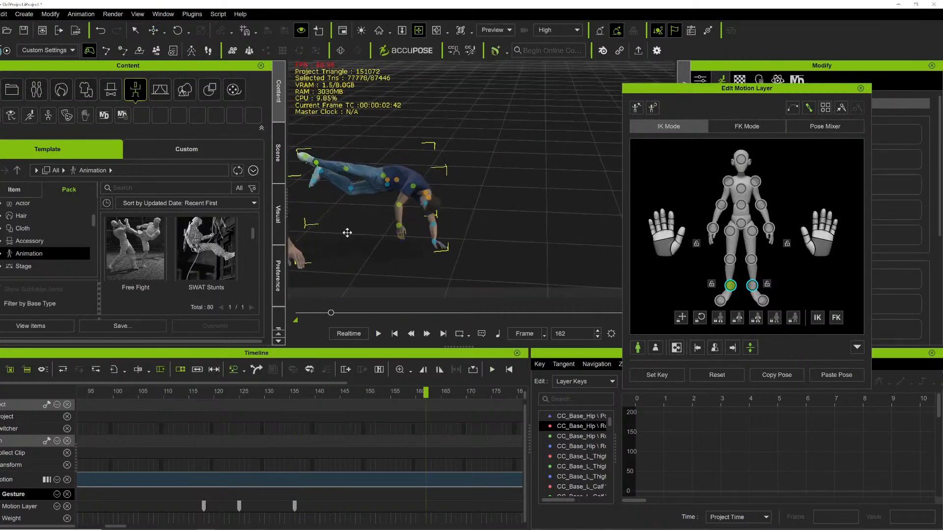
left_click(340, 393)
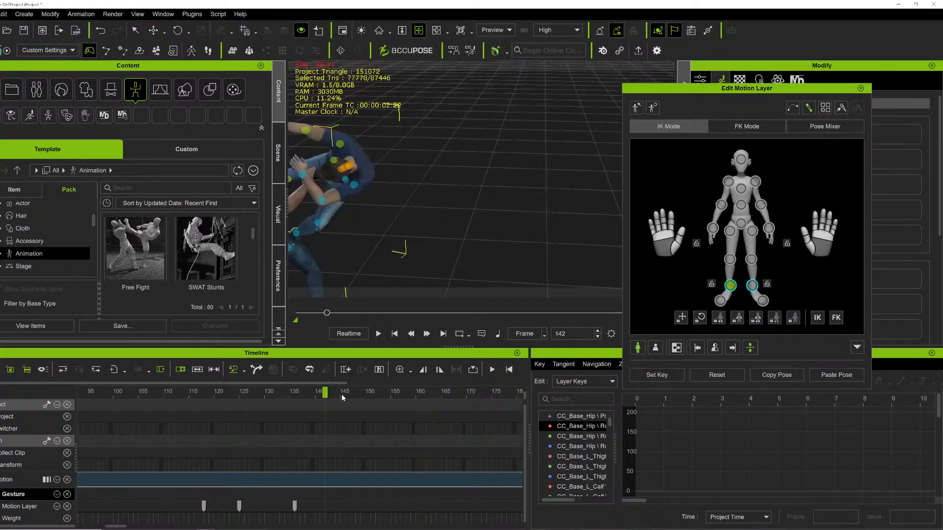
Orbit the view and play the throw, jumping between Motion Layer keys to review the fighters' contact.
right_click_drag(370, 186, 470, 180)
key("space")
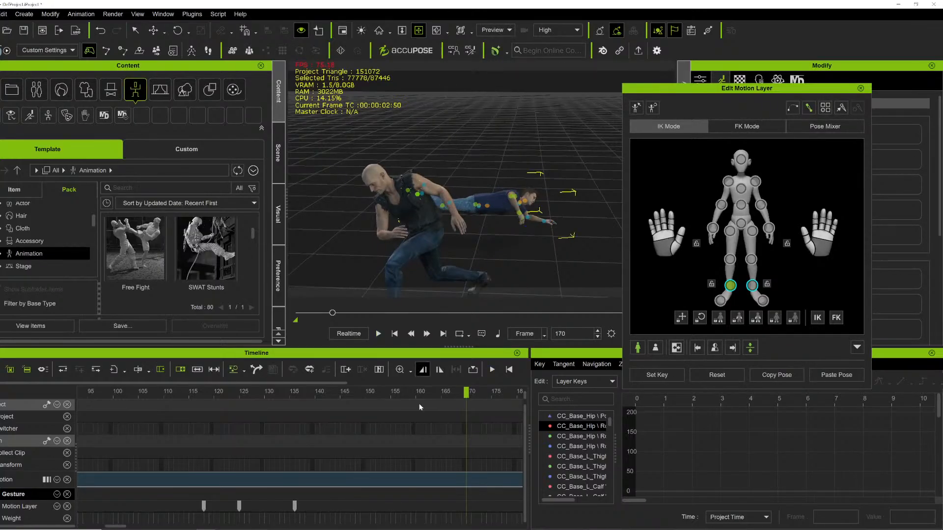
left_click(205, 506)
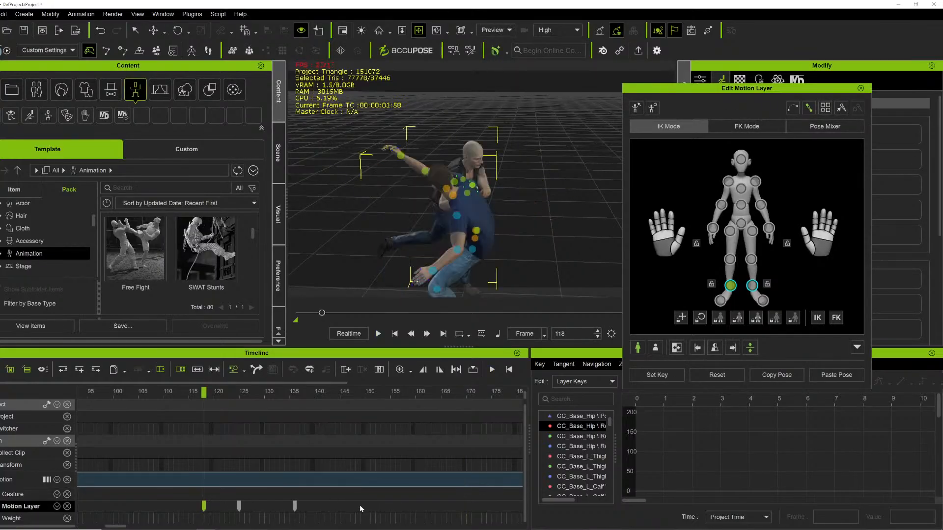
key("space")
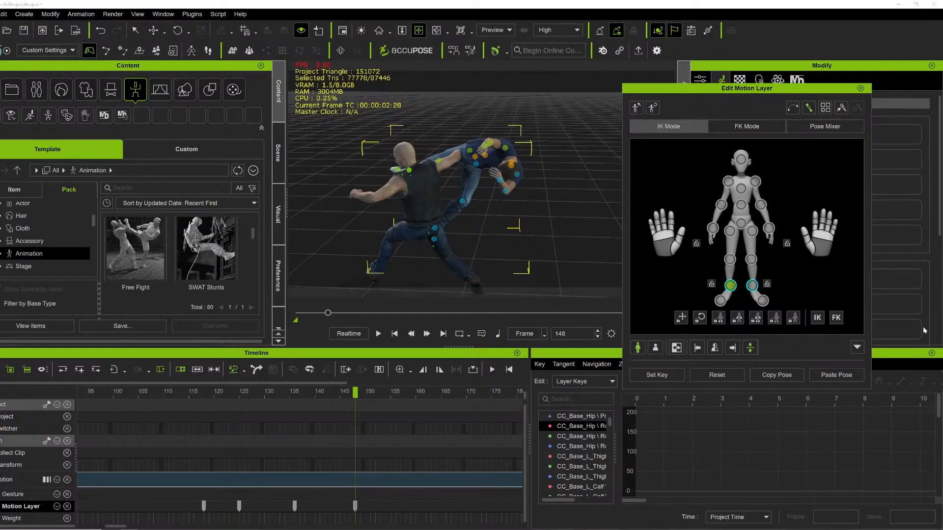
left_click_drag(353, 396, 404, 396)
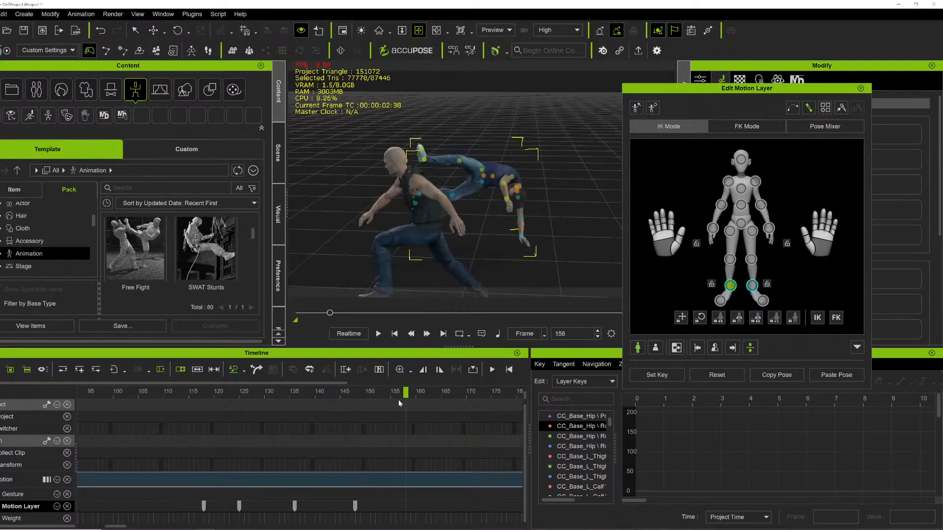
left_click(203, 507)
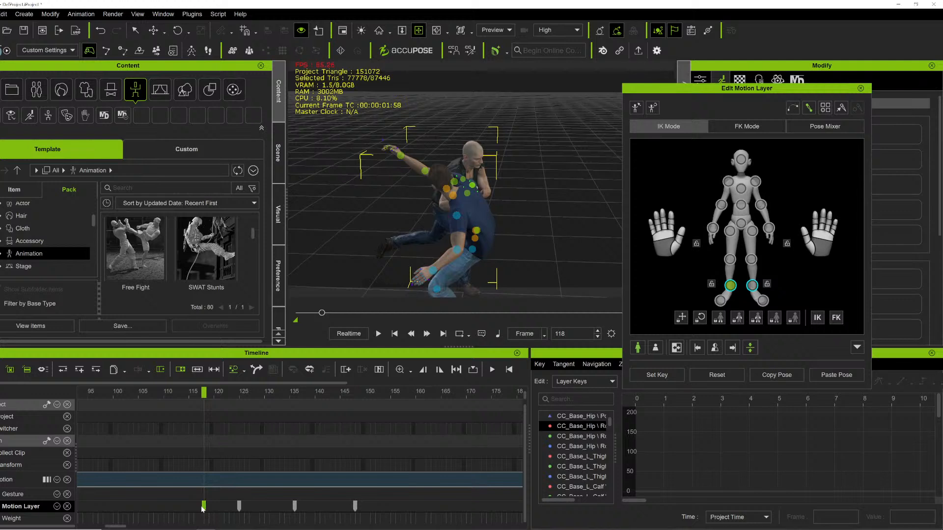
left_click(411, 508)
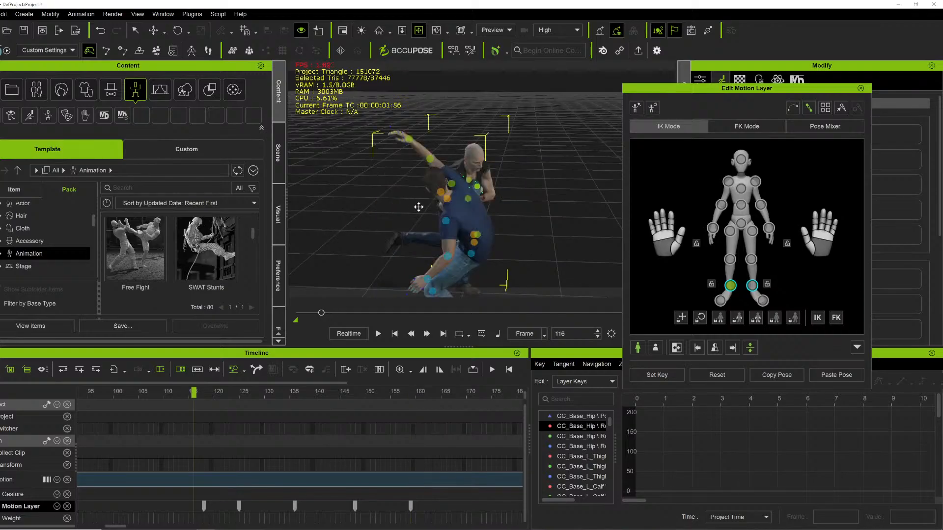
right_click_drag(429, 205, 522, 194)
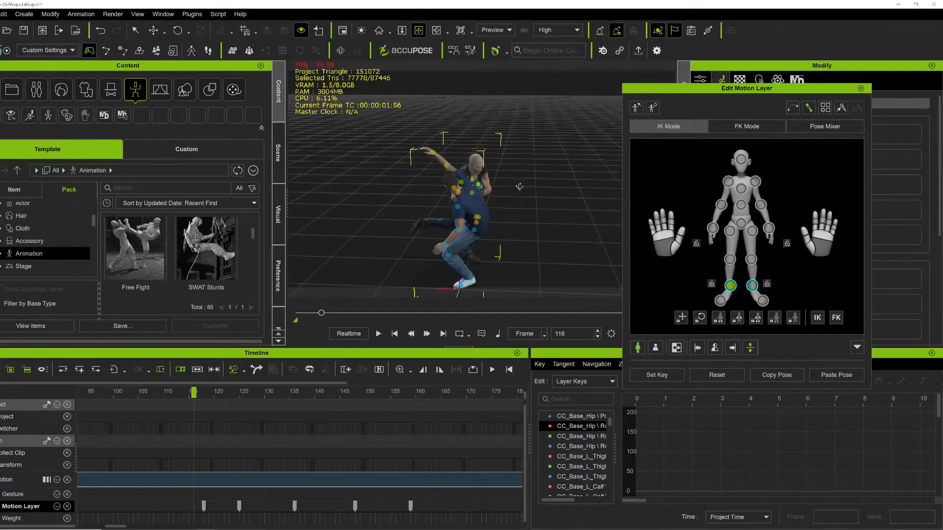
key("space")
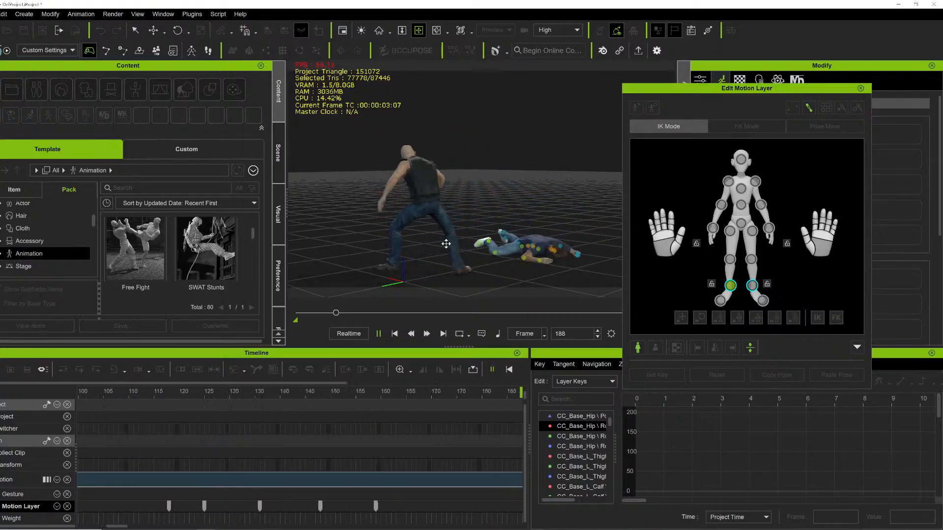
key("space")
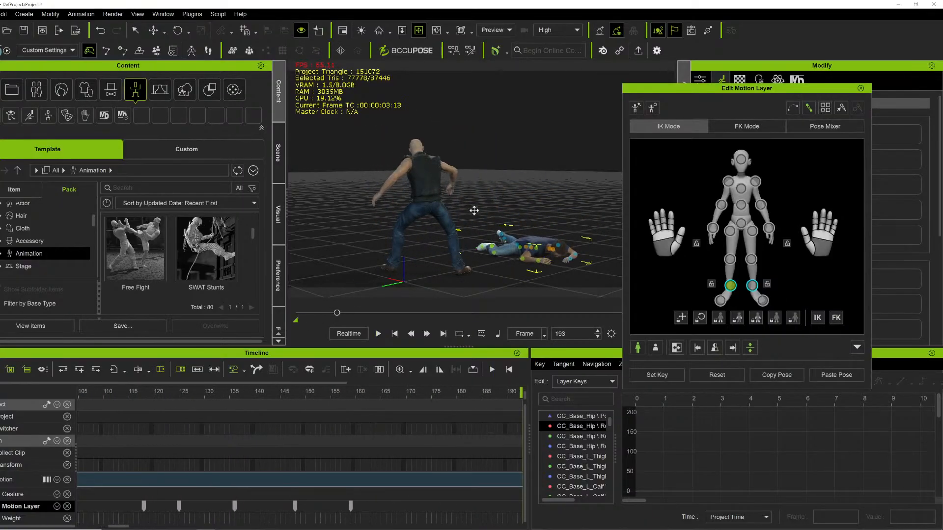
Close Edit Motion Layer and apply the Angry stare_M expression from Digital Soul's 5.Feel_Dislike > 1.Unhappy folder to the opponent.
key("Home")
right_click_drag(490, 182, 506, 187)
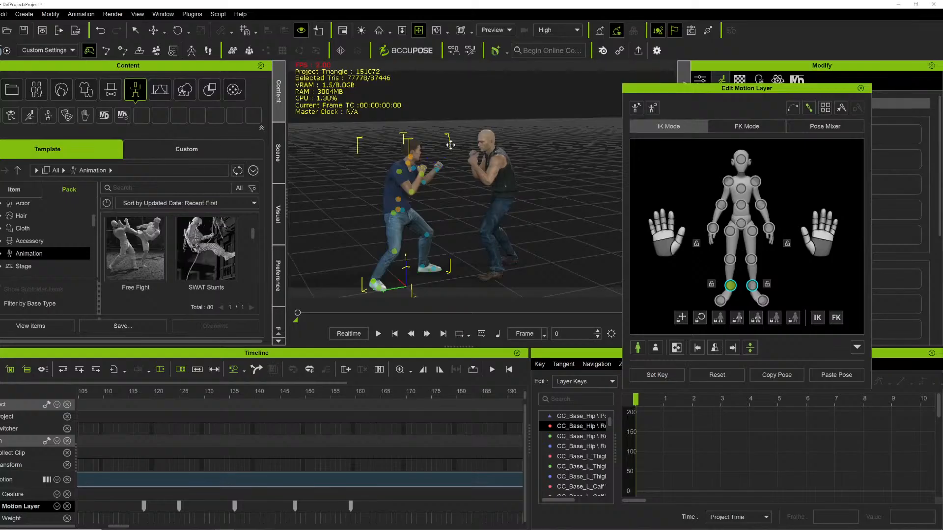
right_click_drag(449, 142, 374, 154)
scroll(398, 171, "up", 3)
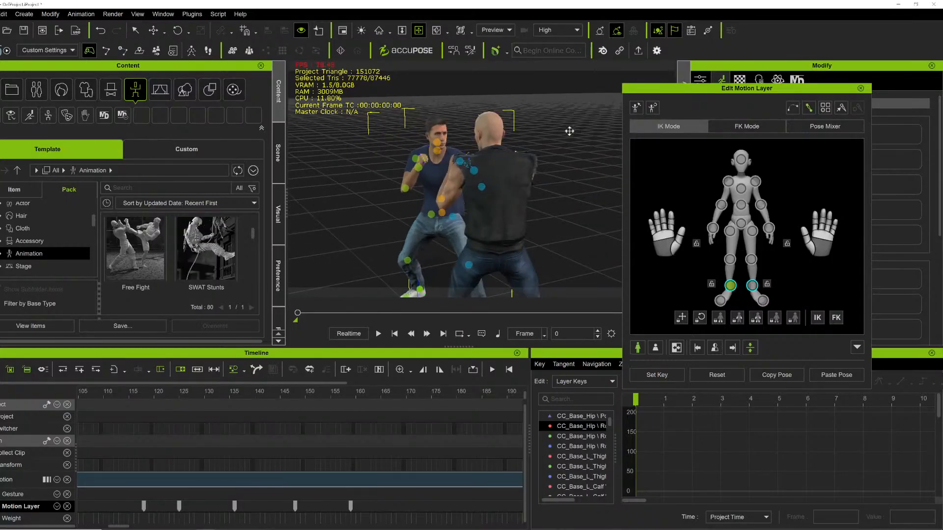
left_click(860, 88)
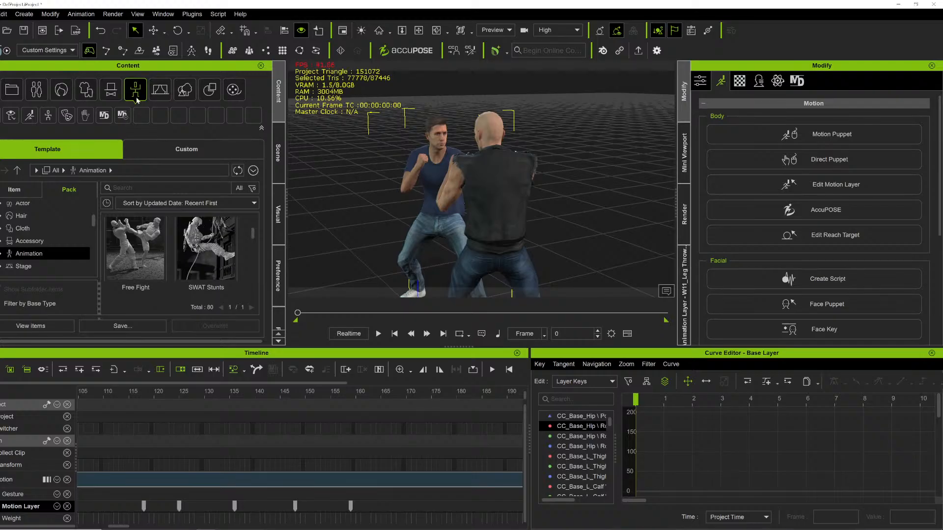
left_click(66, 115)
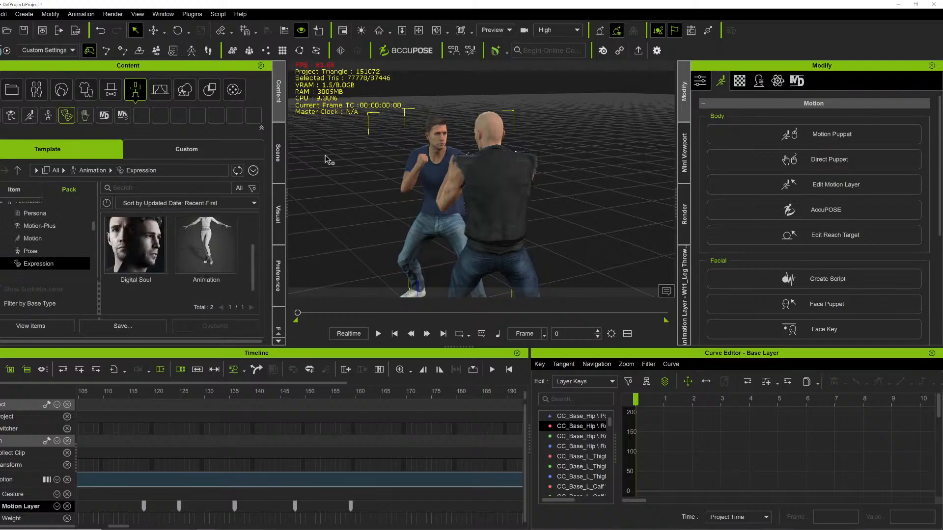
left_click(130, 257)
scroll(177, 265, "down", 8)
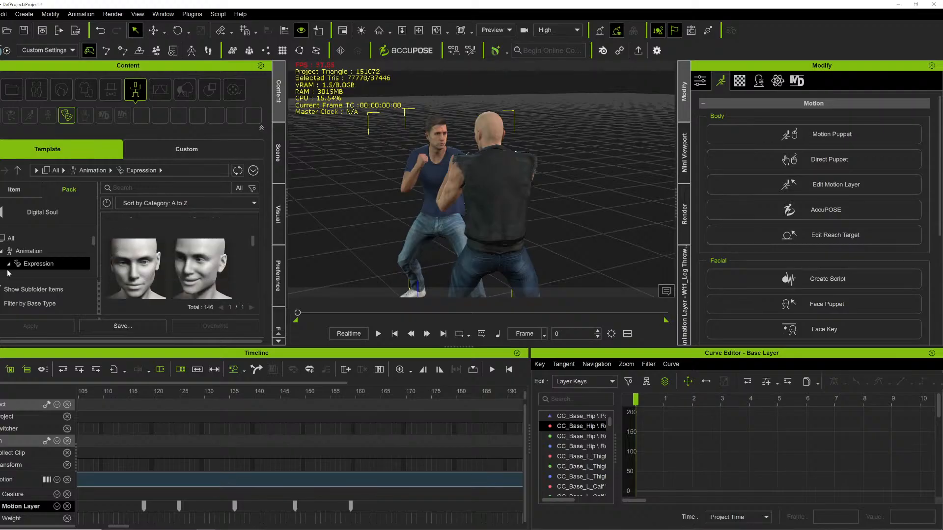
scroll(35, 268, "down", 1)
double_click(49, 259)
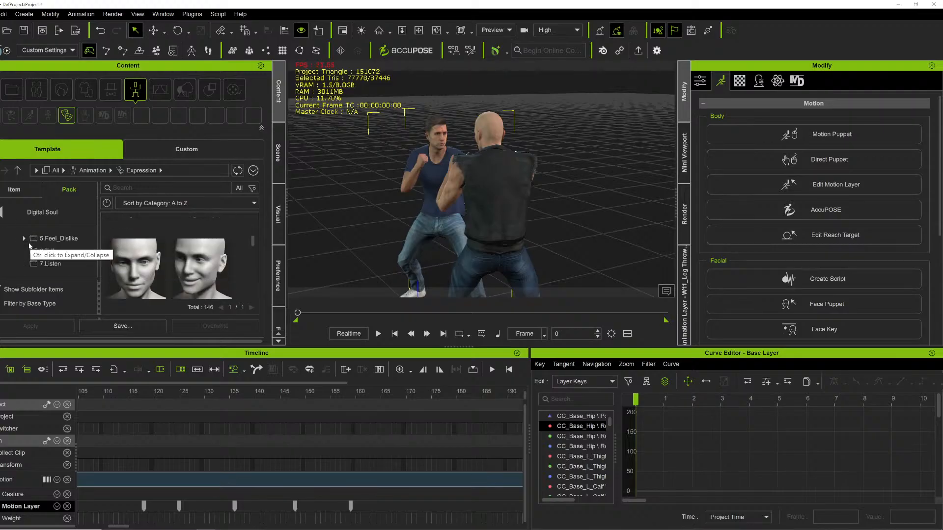
left_click(62, 251)
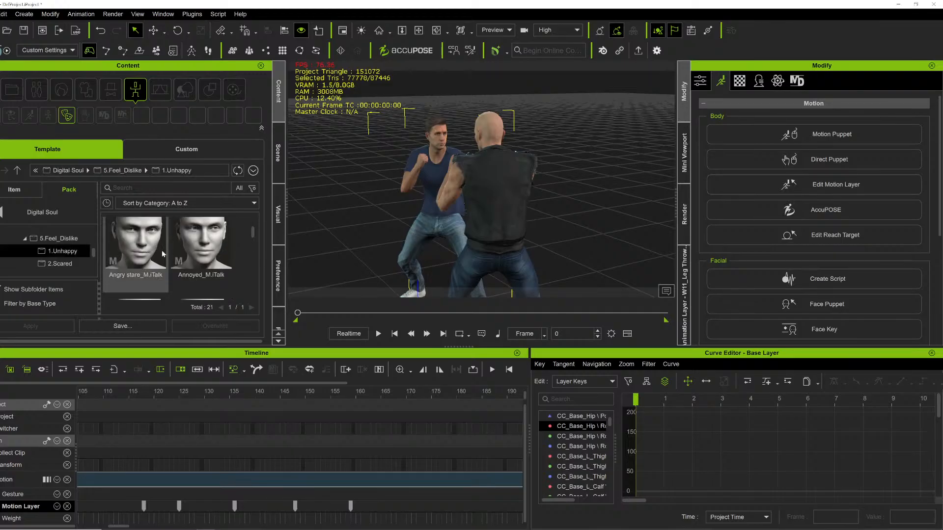
left_click_drag(133, 241, 437, 152)
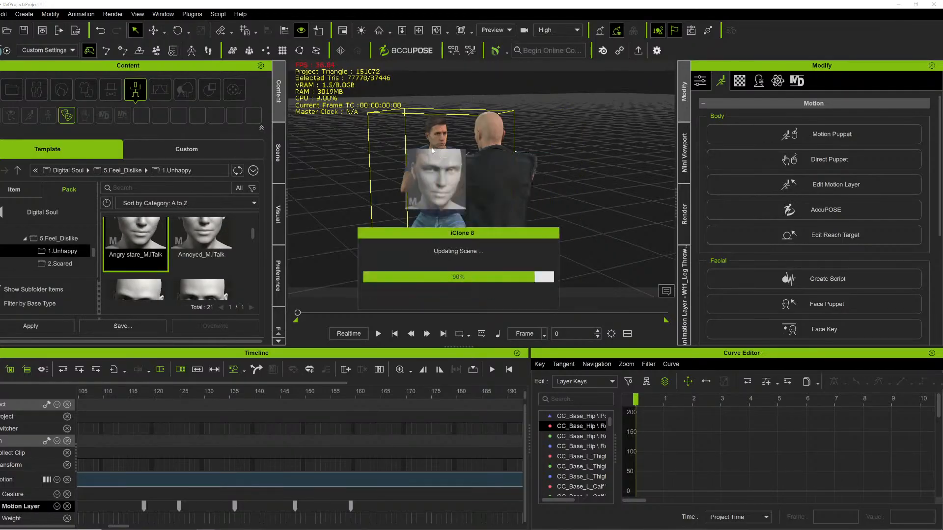
Play the fight from the start, orbiting the view, to review the opponent's expression during the throw.
left_click(418, 31)
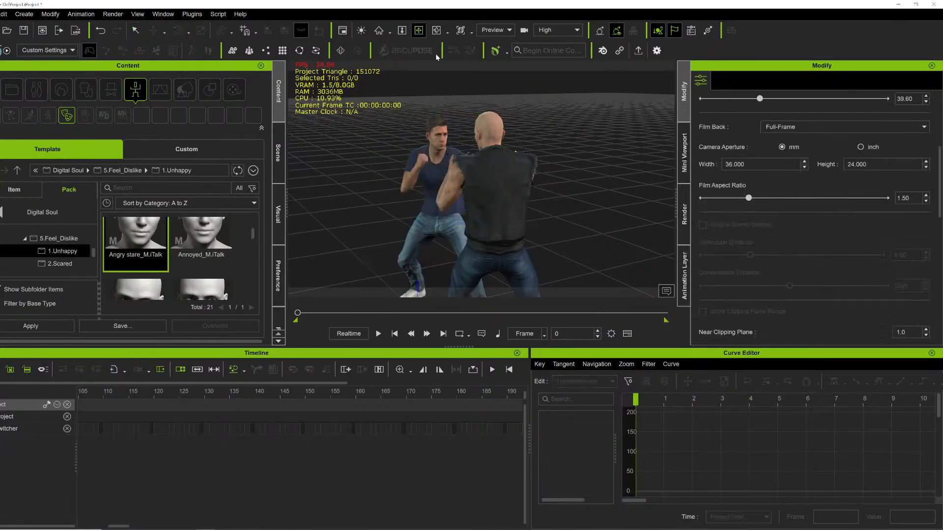
right_click_drag(435, 79, 573, 179)
key("space")
key("space")
key("space")
key("space")
key("space")
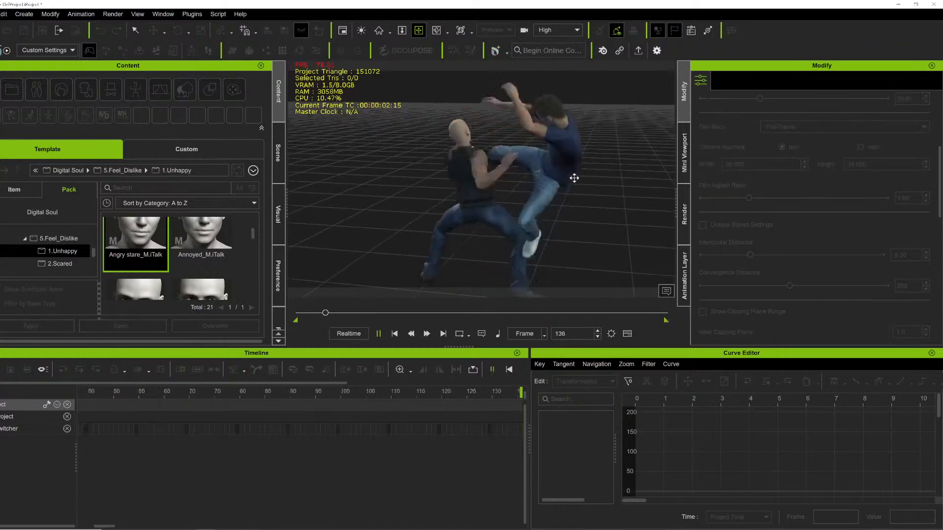
key("space")
left_click_drag(545, 196, 493, 194)
key("space")
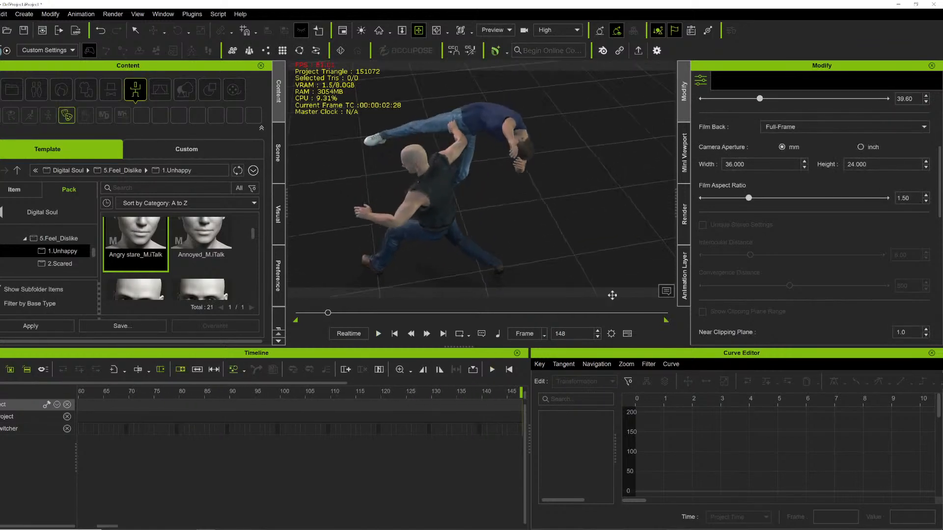
right_click_drag(493, 194, 482, 147)
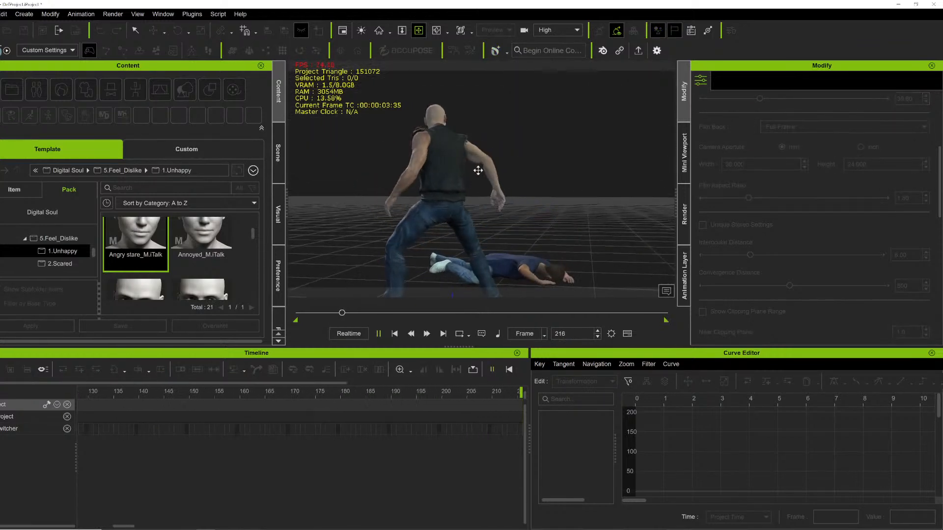
key("space")
left_click_drag(316, 315, 296, 314)
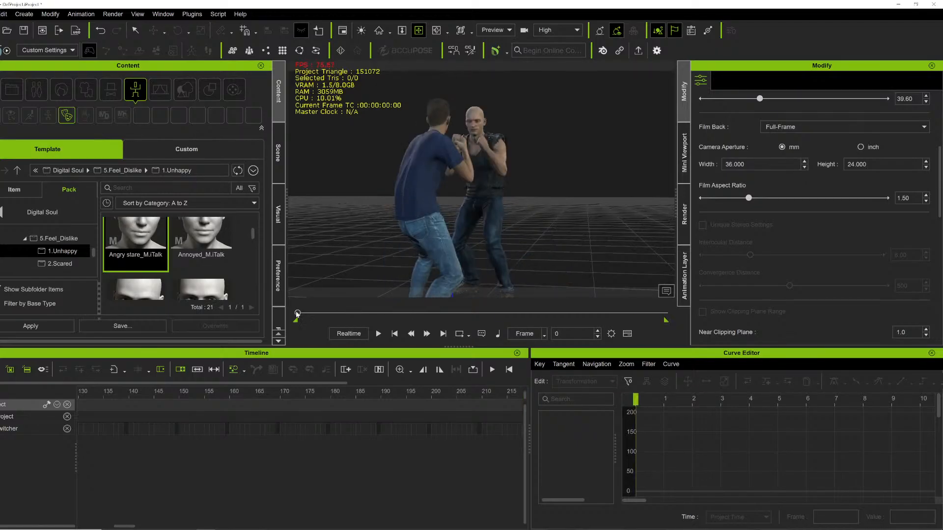
Select the opponent, expand its Expression track in the timeline, and open Face Key at frame 140.
right_click_drag(428, 129, 380, 162)
left_click(385, 149)
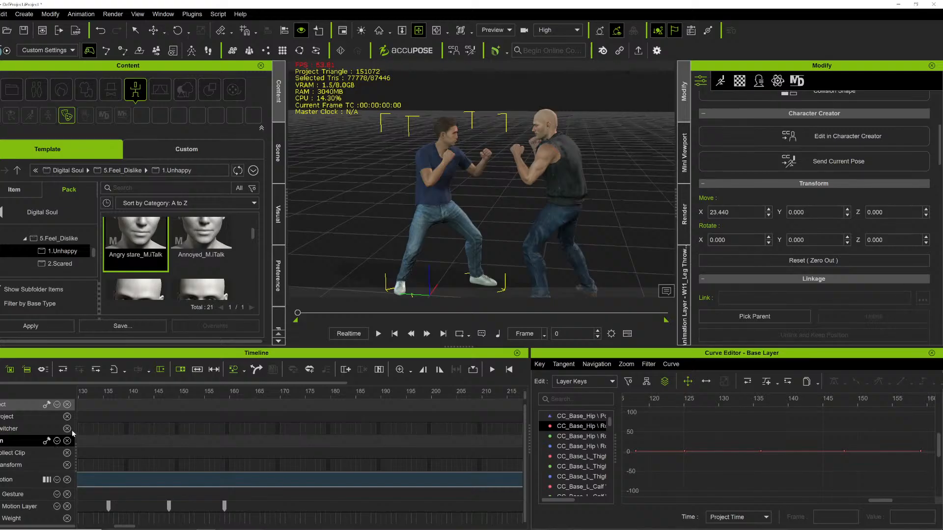
left_click(62, 441)
left_click(175, 418)
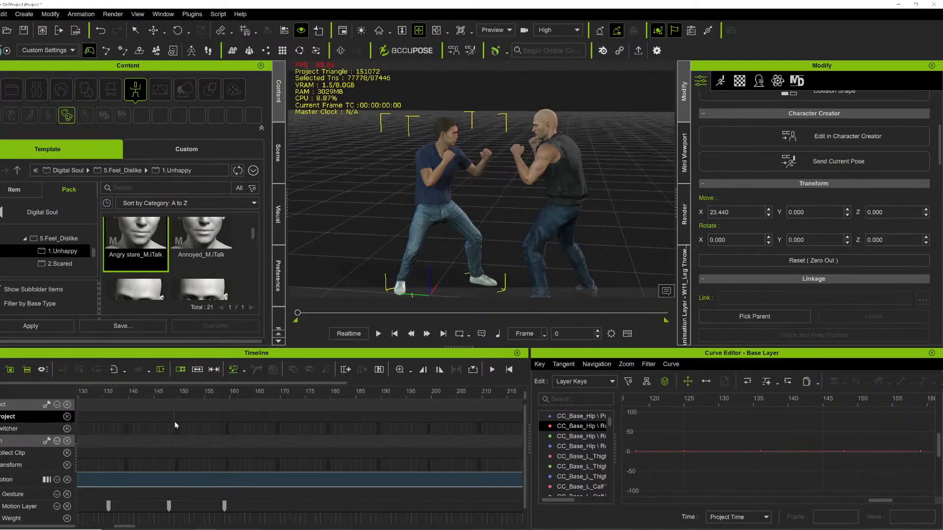
scroll(159, 459, "down", 2)
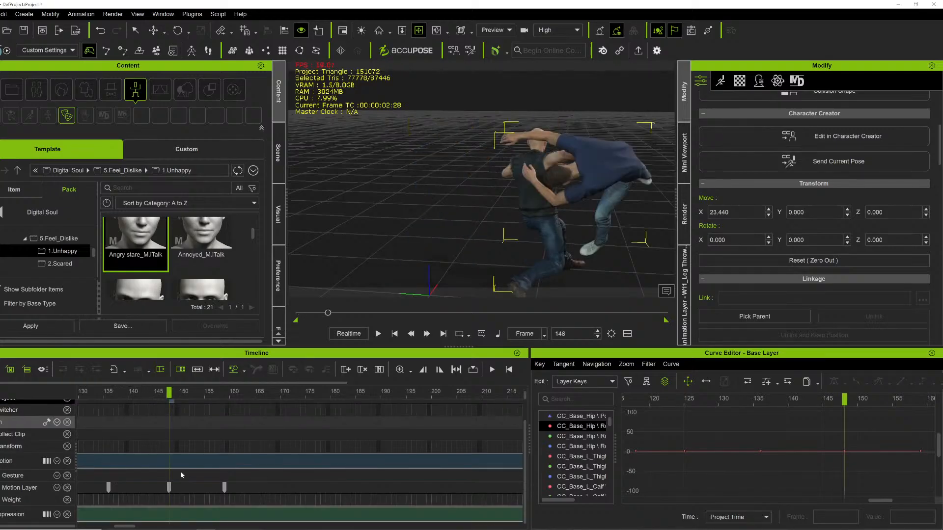
left_click(4, 517)
scroll(193, 462, "down", 2)
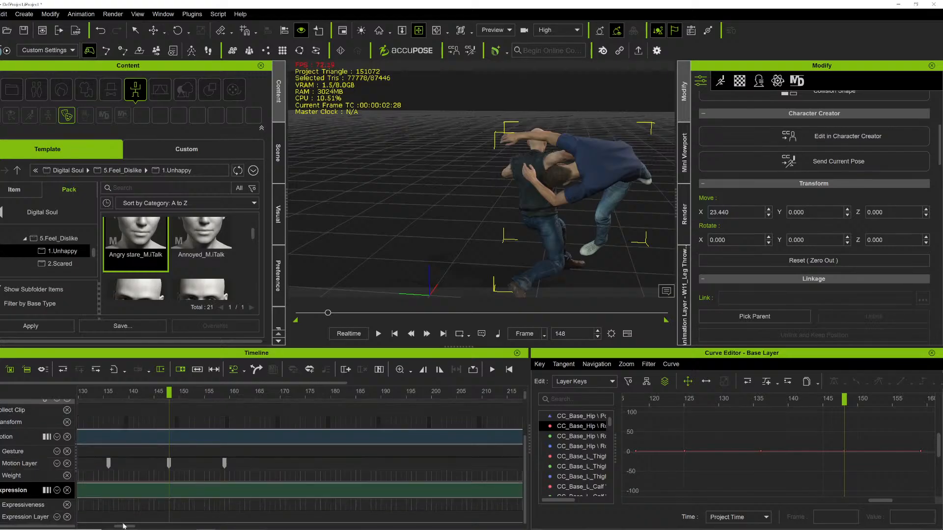
mouse_move(167, 392)
left_mouse_down()
mouse_move(203, 392)
mouse_move(75, 392)
left_mouse_up()
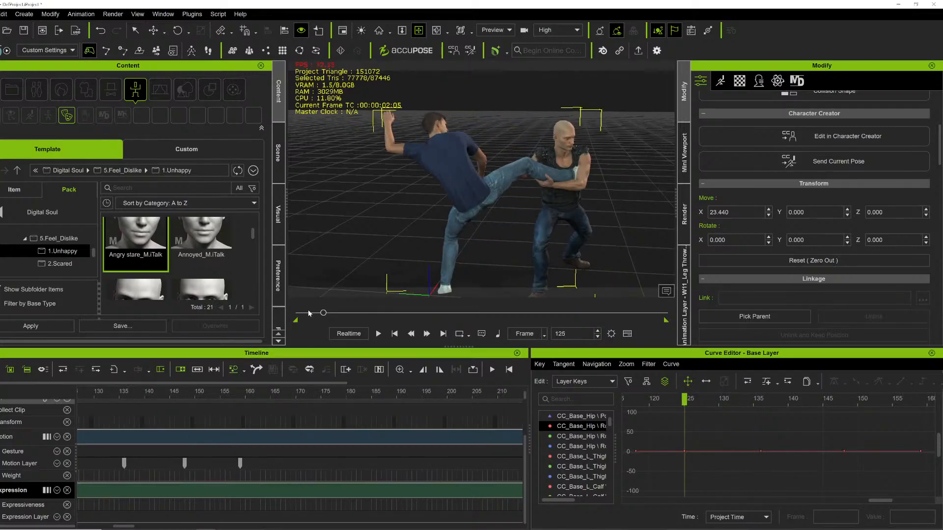
left_click_drag(323, 314, 297, 313)
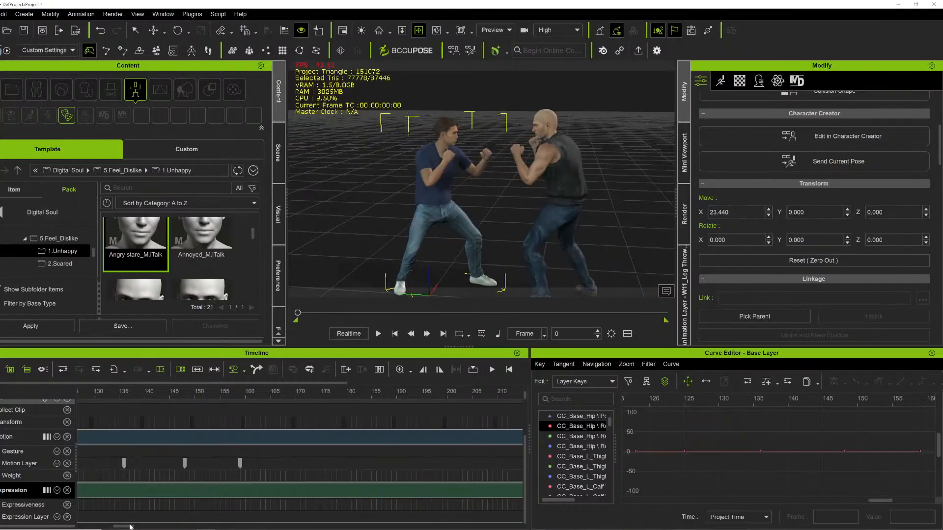
left_click_drag(130, 527, 122, 527)
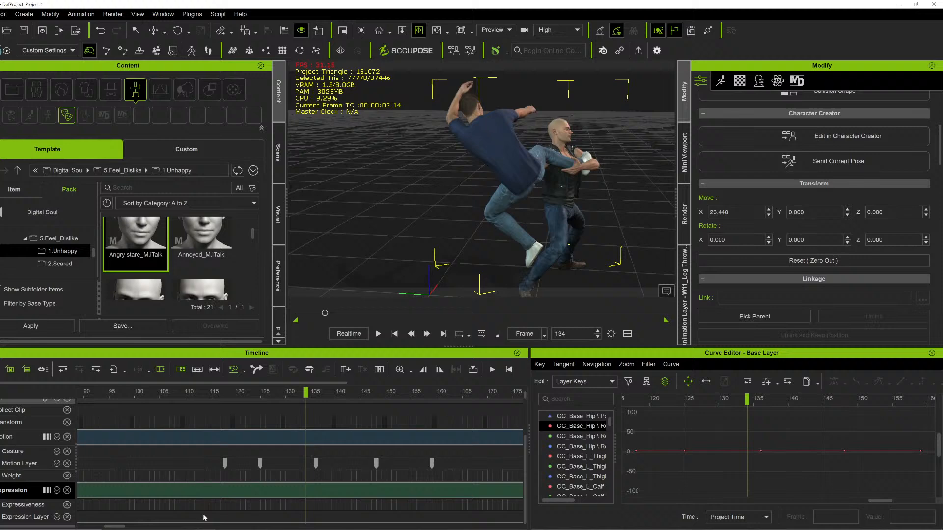
left_click(190, 520)
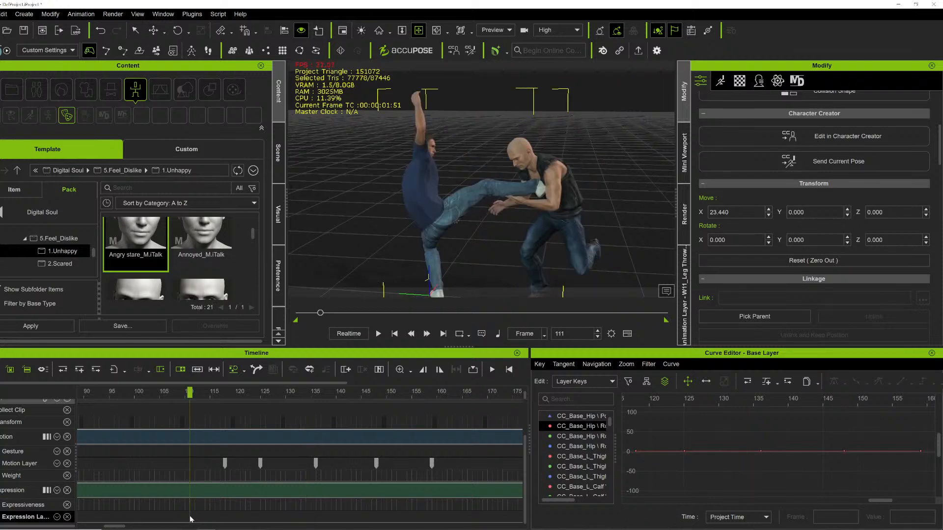
left_click(341, 520)
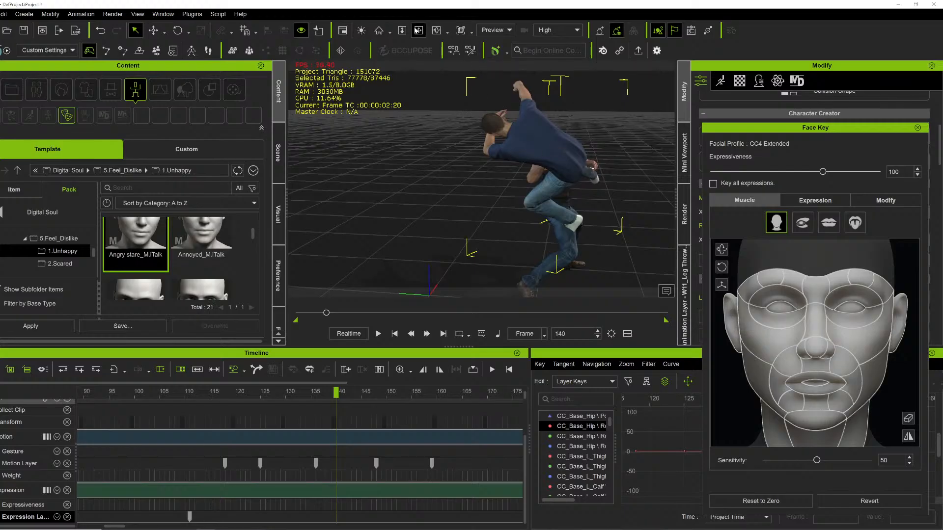
Zoom in on the fighters' faces and step through the frames to examine their expressions.
left_click(418, 30)
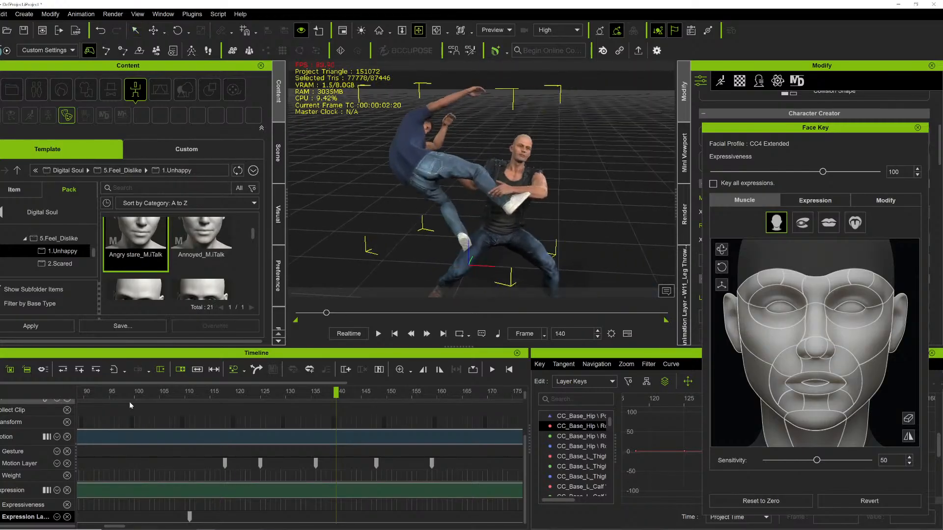
left_click(102, 393)
right_click_drag(444, 219, 432, 192)
scroll(432, 192, "up", 3)
middle_click_drag(432, 191, 448, 165)
right_click_drag(448, 165, 383, 305)
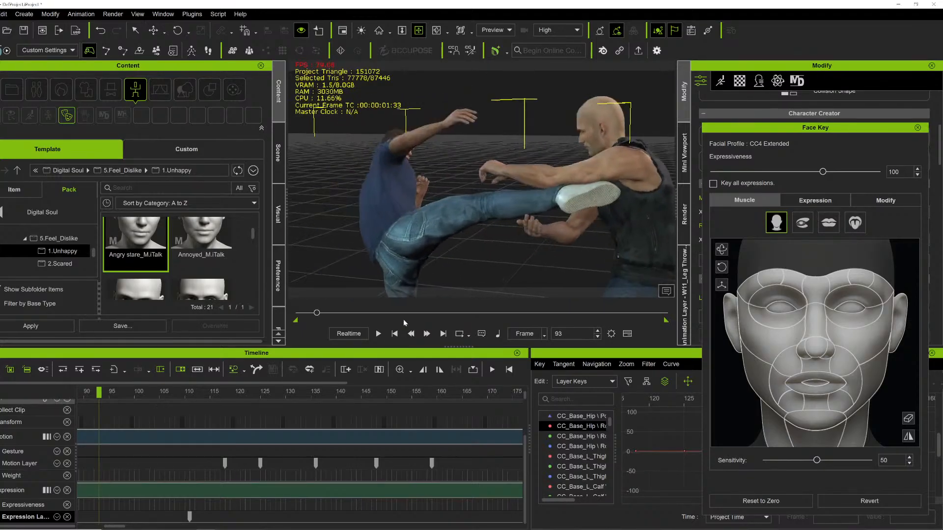
key("Left")
key("Left")
key("Left")
key("Left")
key("Left")
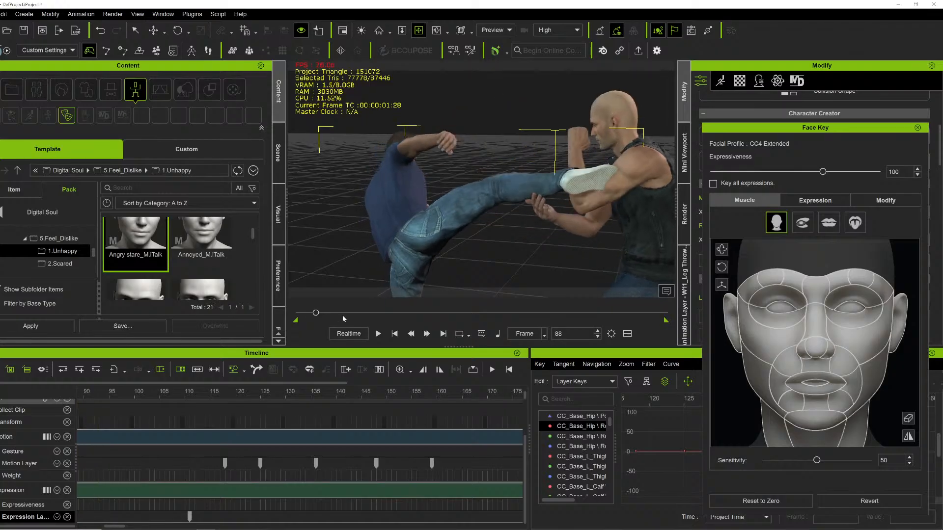
left_click_drag(316, 313, 298, 313)
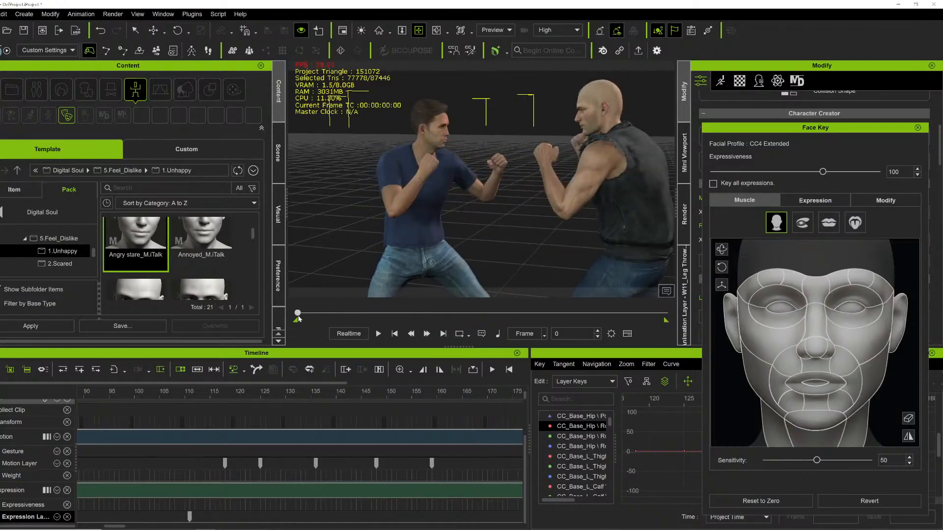
key("Right")
key("Right")
key("Right")
key("Right")
key("Right")
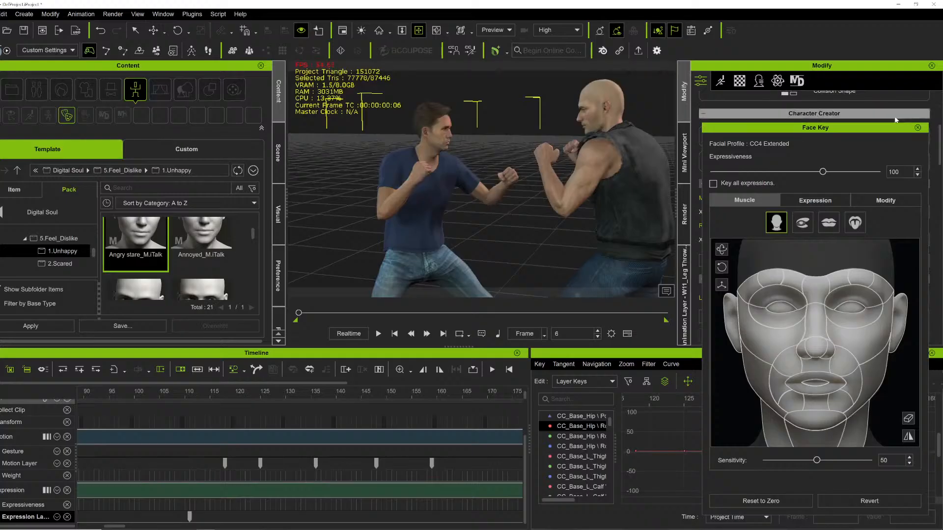
Open the expression presets in Face Key and set the expression style to 03-Angry.
left_click(816, 201)
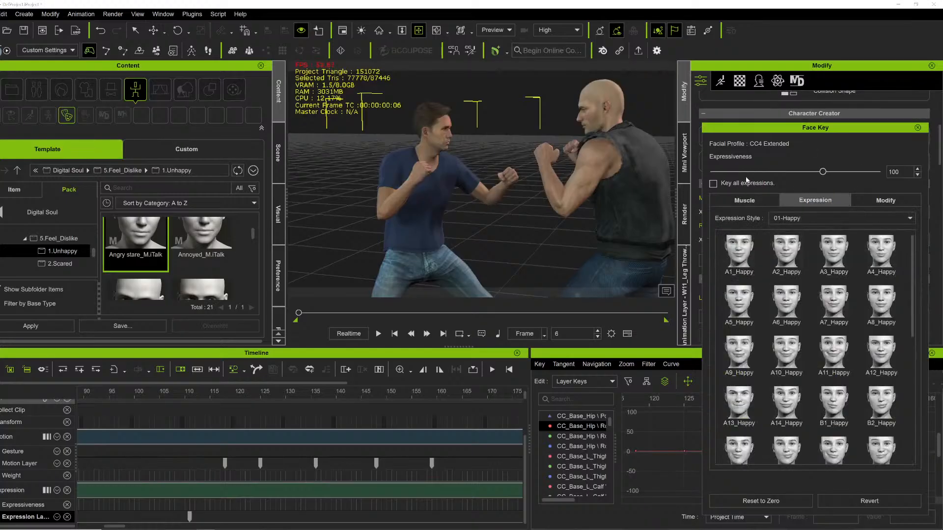
left_click(804, 217)
left_click(783, 249)
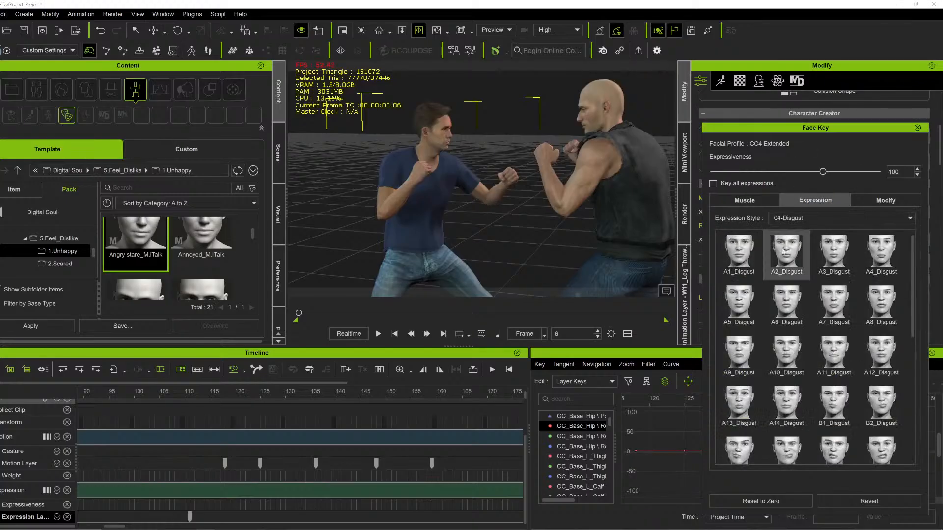
left_click(789, 218)
left_click(790, 243)
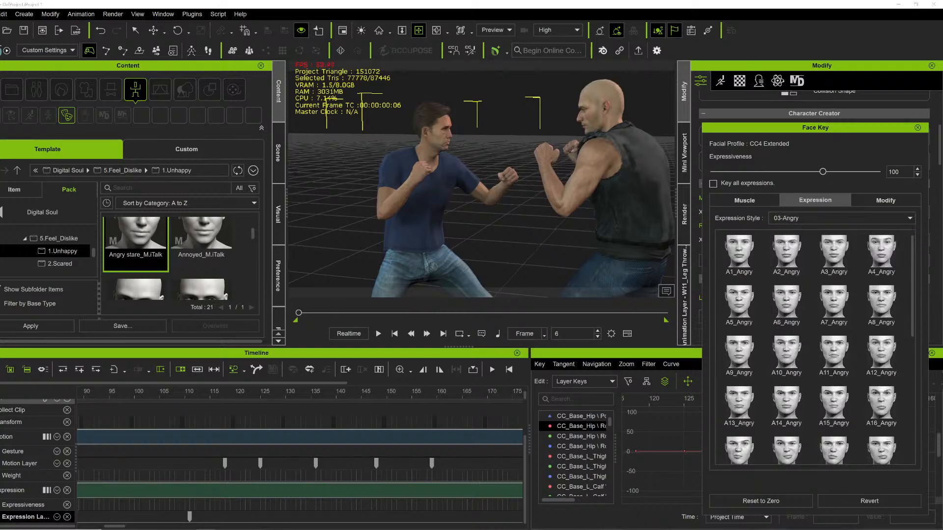
Move to frame 29 and key the A6_Angry expression on the opponent.
left_click_drag(116, 527, 81, 526)
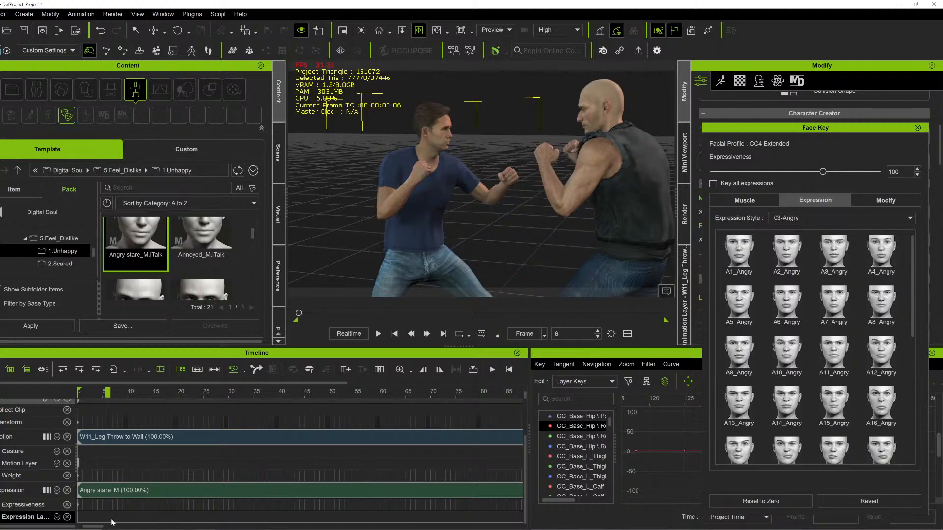
left_click(224, 519)
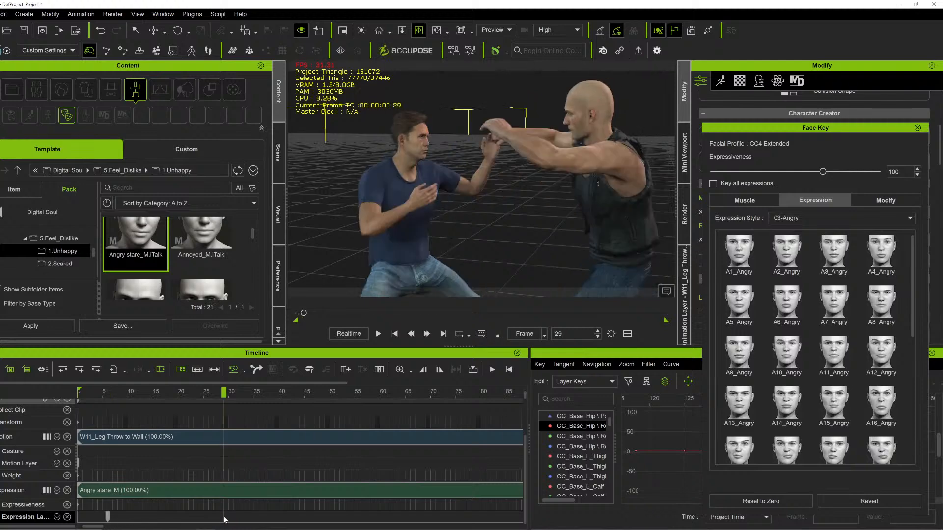
right_click_drag(475, 129, 564, 225)
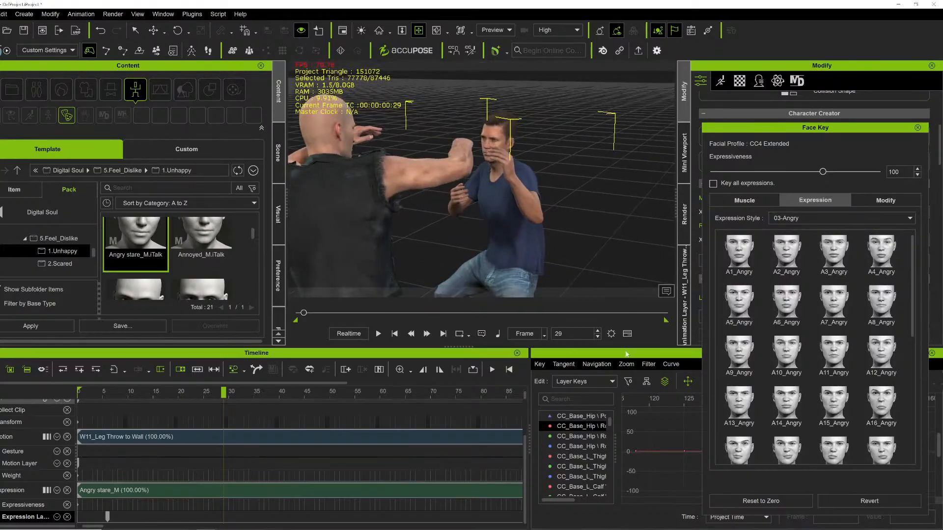
left_click(789, 317)
Move to frame 52 and key the A8_Angry expression.
right_click_drag(427, 168, 596, 147)
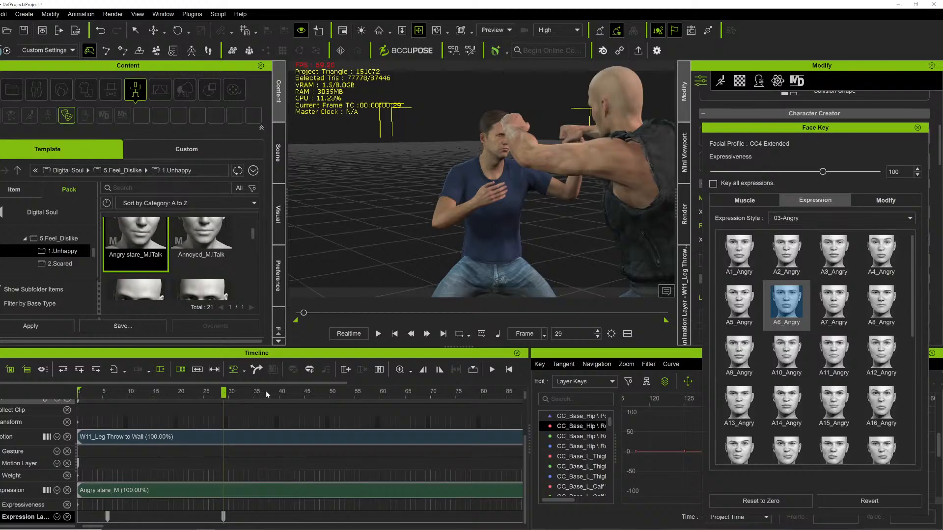
left_click_drag(329, 395, 340, 397)
left_click(879, 314)
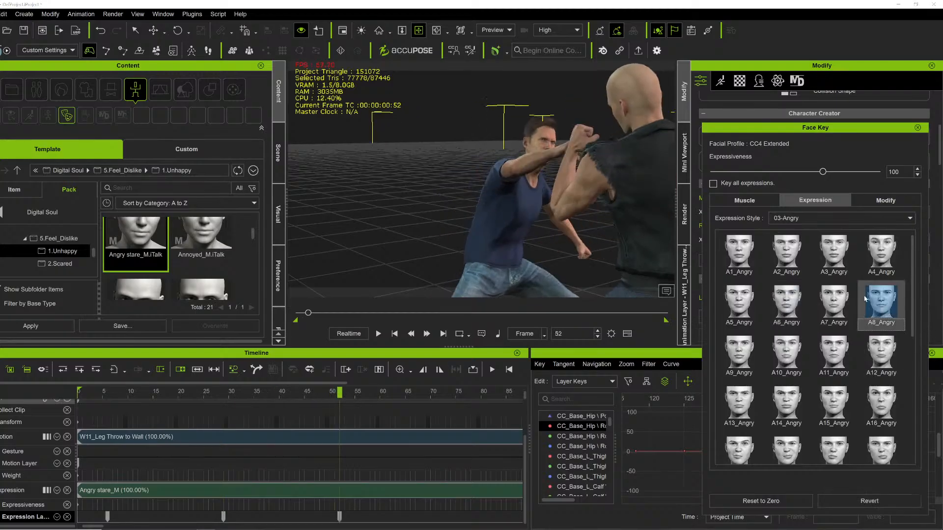
Play the opening briefly, then key the A1_Angry expression at frame 41.
right_click_drag(467, 167, 200, 129)
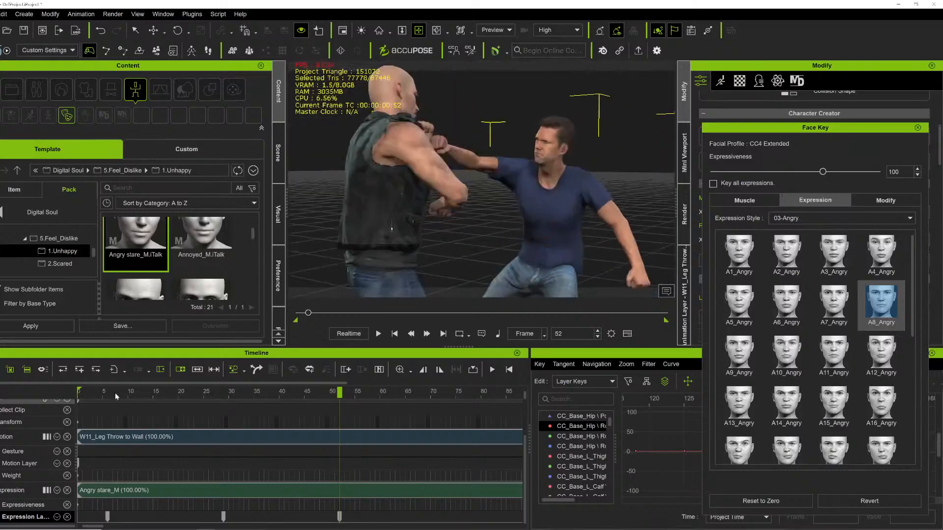
key("space")
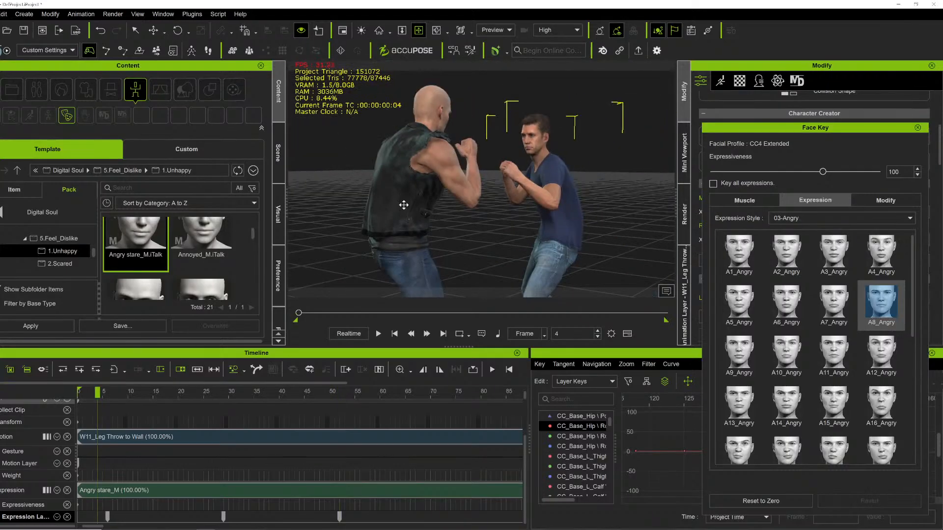
key("space")
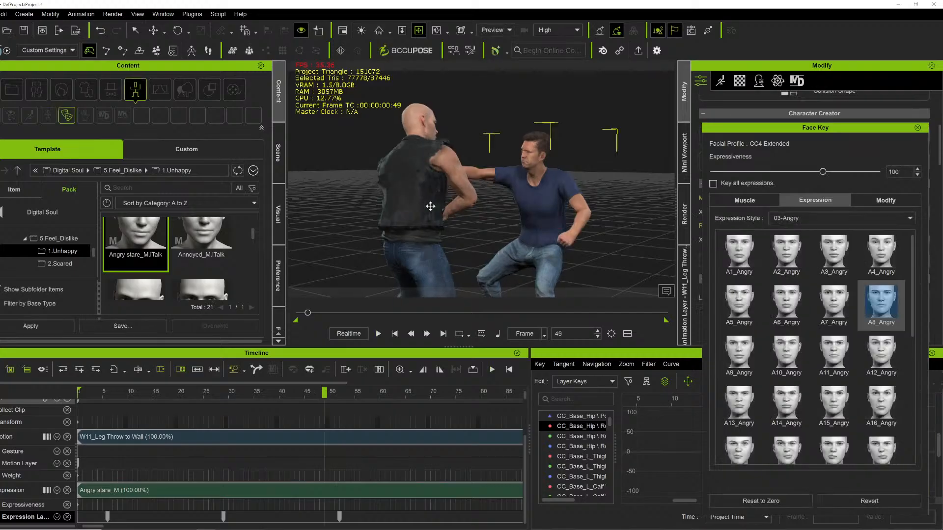
left_click(286, 391)
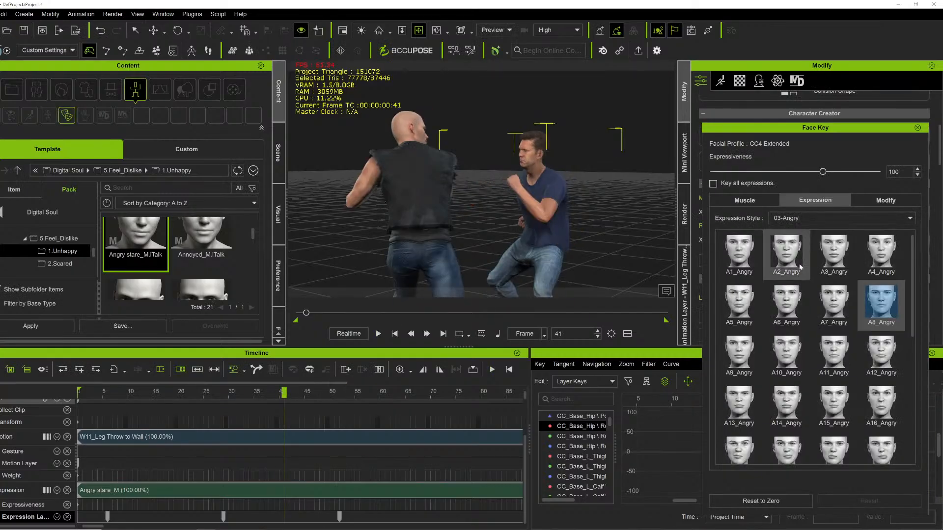
left_click(741, 263)
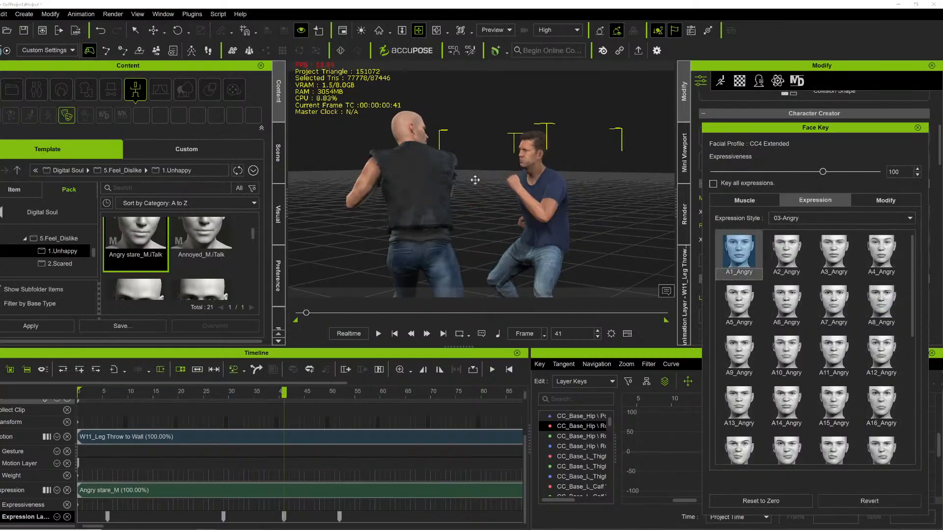
Play to the kick, then key the C6_Angry expression at frame 77.
key("space")
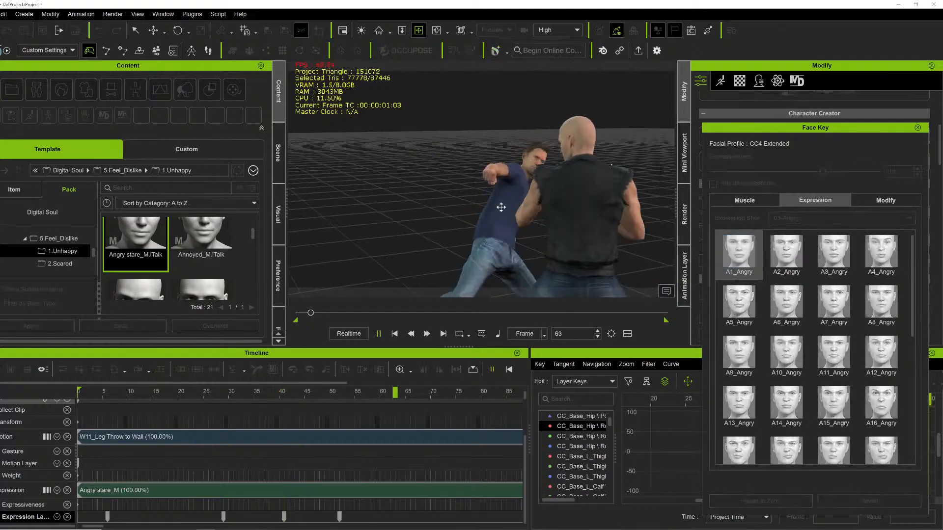
key("space")
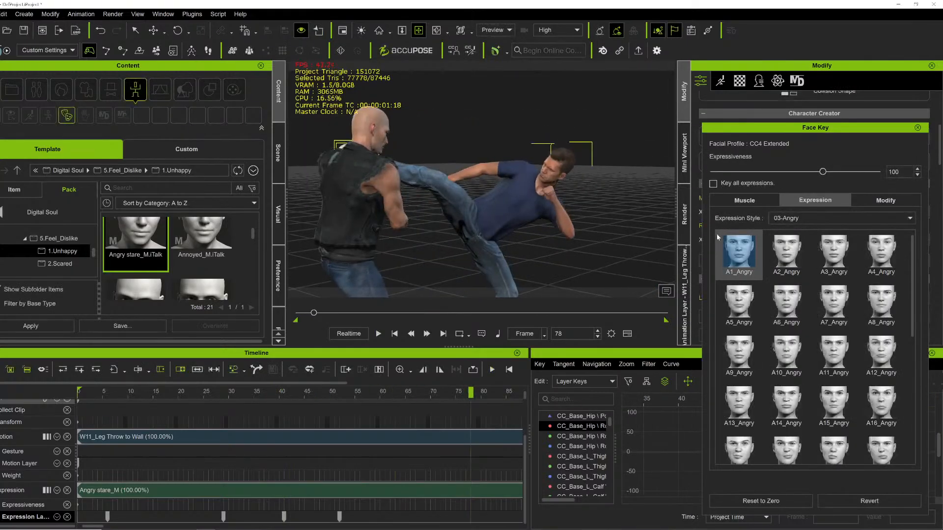
scroll(835, 353, "down", 5)
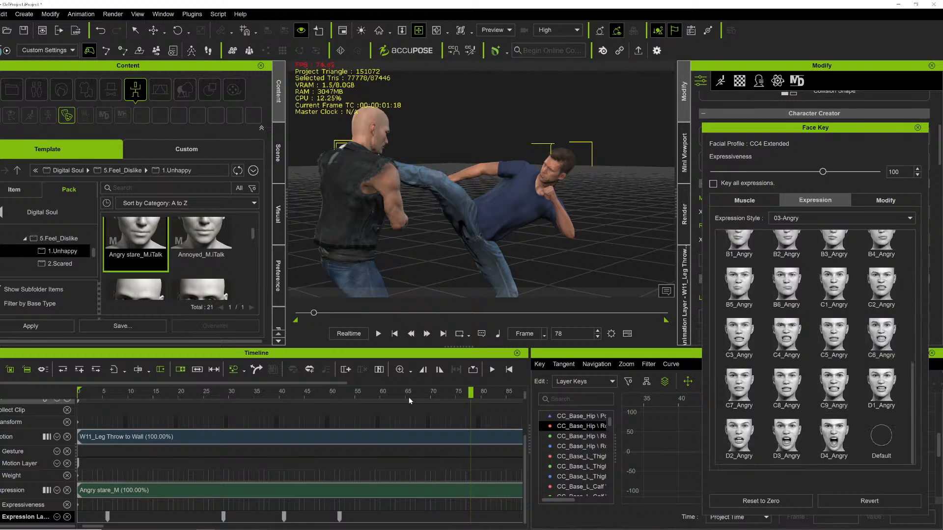
left_click_drag(393, 390, 465, 389)
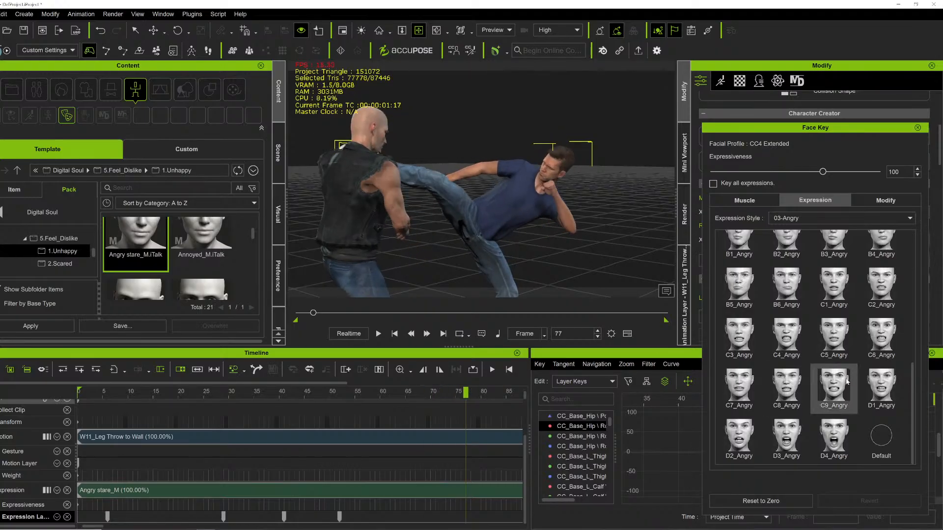
left_click(870, 339)
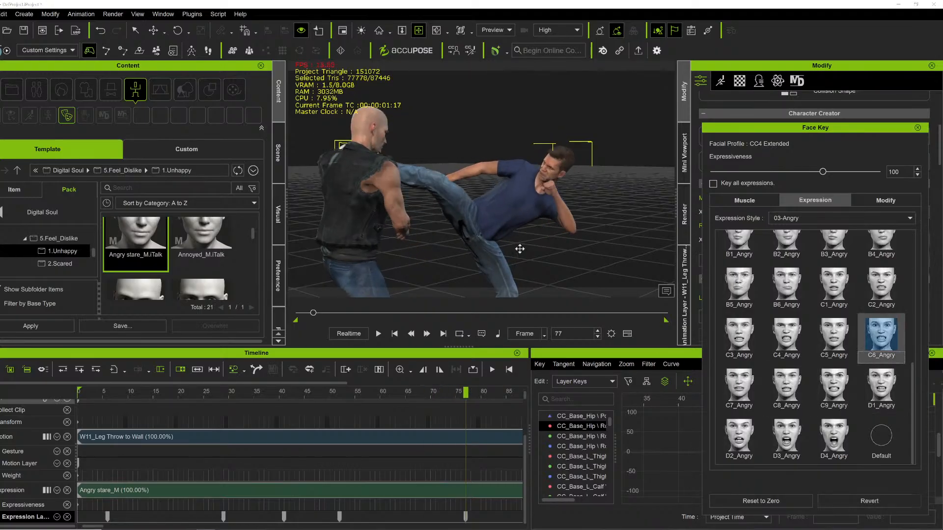
Play and orbit around the throw to review the new expression keys.
right_click_drag(516, 231, 564, 228)
key("space")
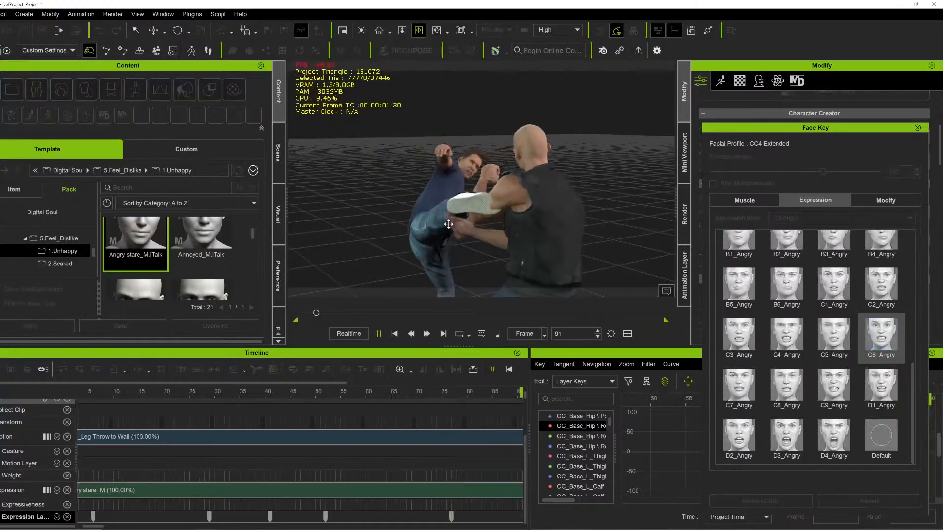
right_click_drag(464, 231, 353, 233)
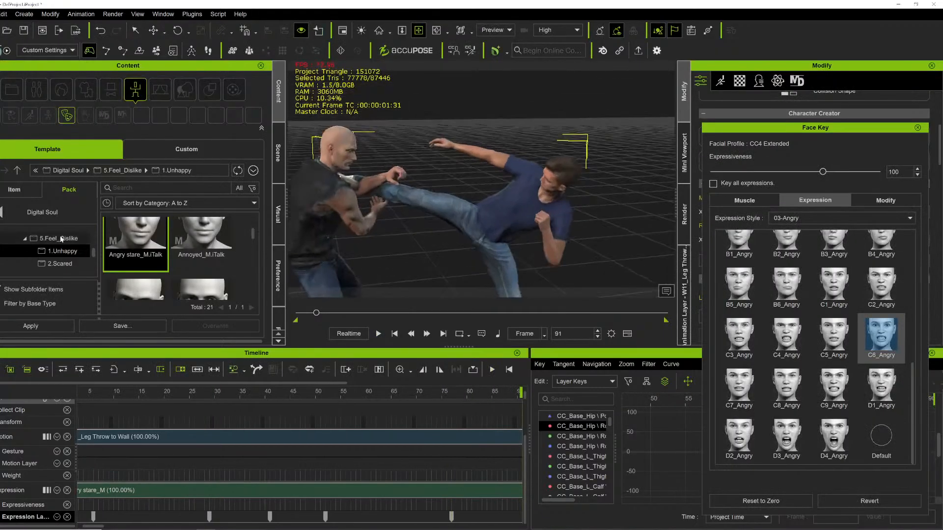
key("space")
key("space")
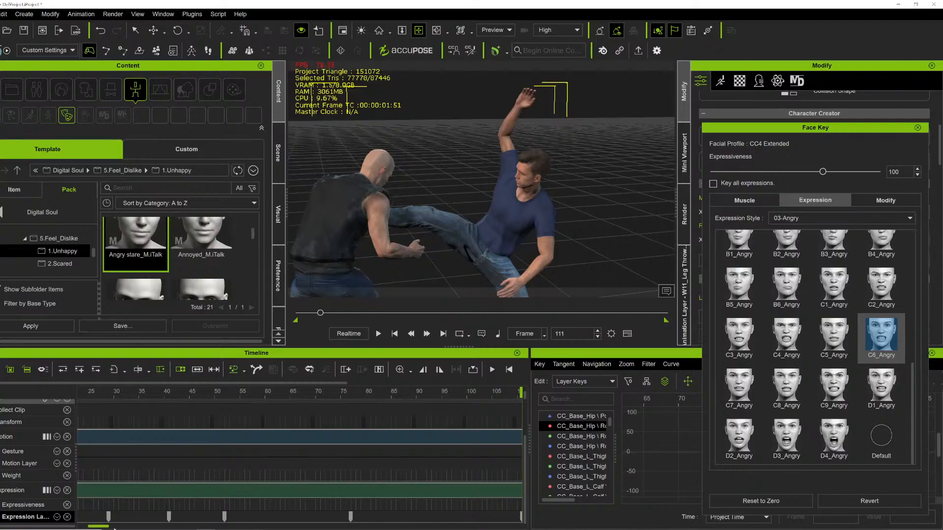
left_click_drag(114, 528, 124, 529)
scroll(635, 173, "up", 2)
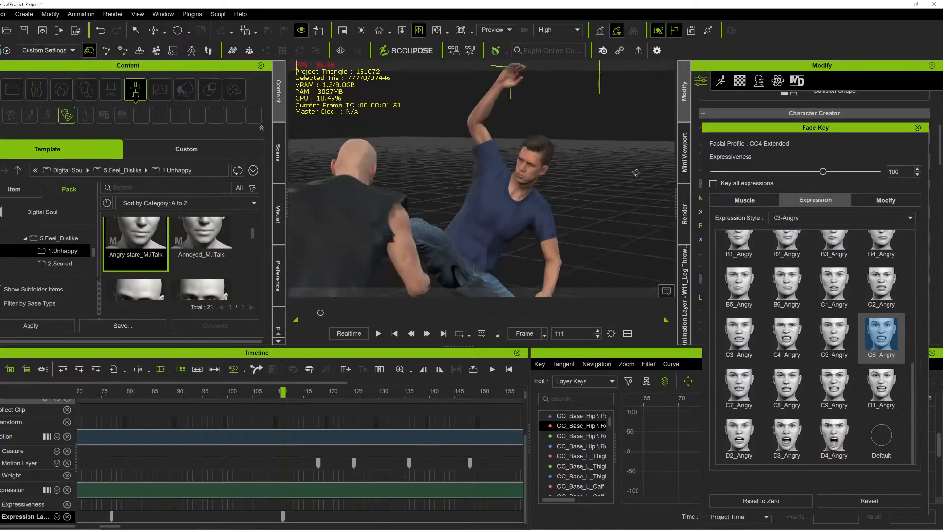
right_click_drag(636, 173, 276, 218)
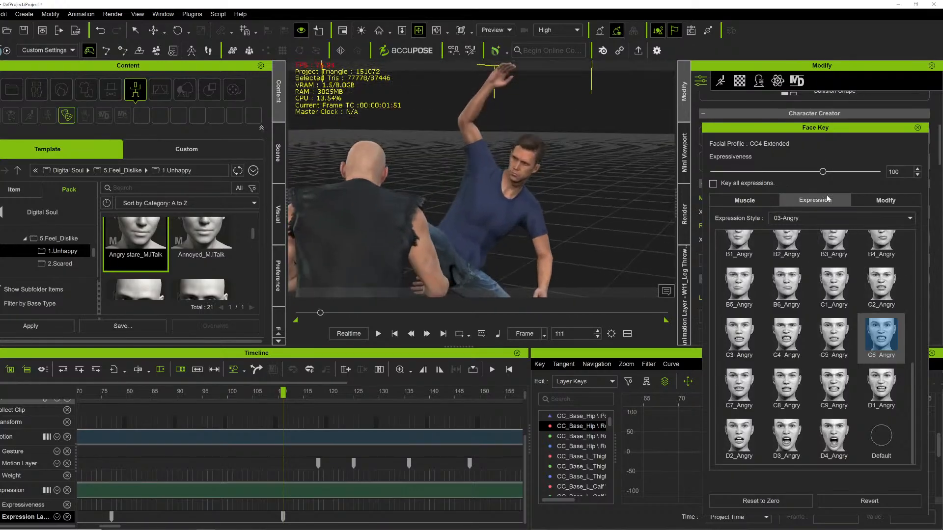
Delete the expression key at frame 111 on the Expression Layer track.
left_click(818, 216)
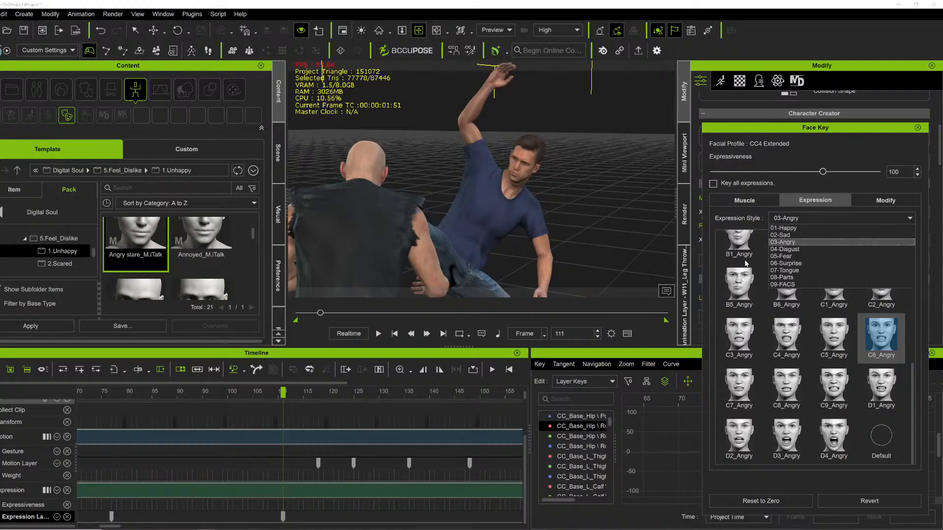
left_click(303, 490)
left_click(217, 392)
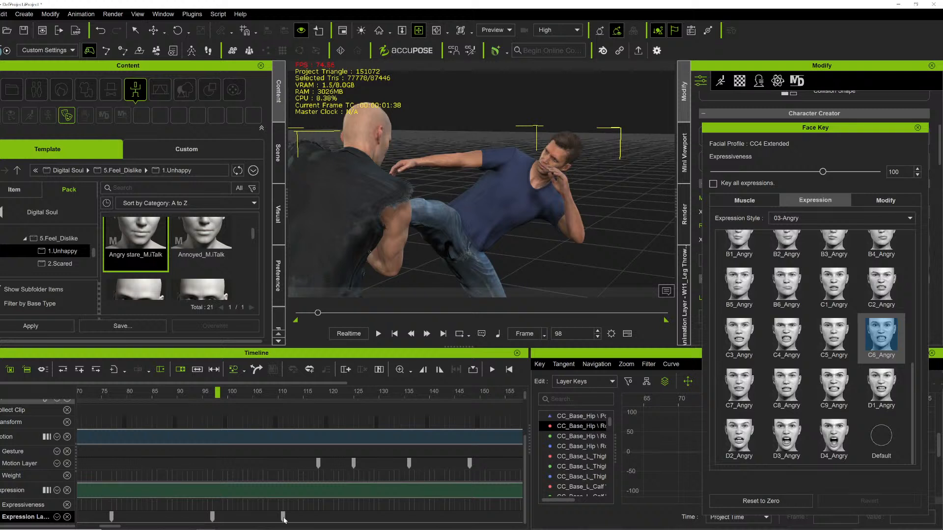
left_click(283, 517)
key("Delete")
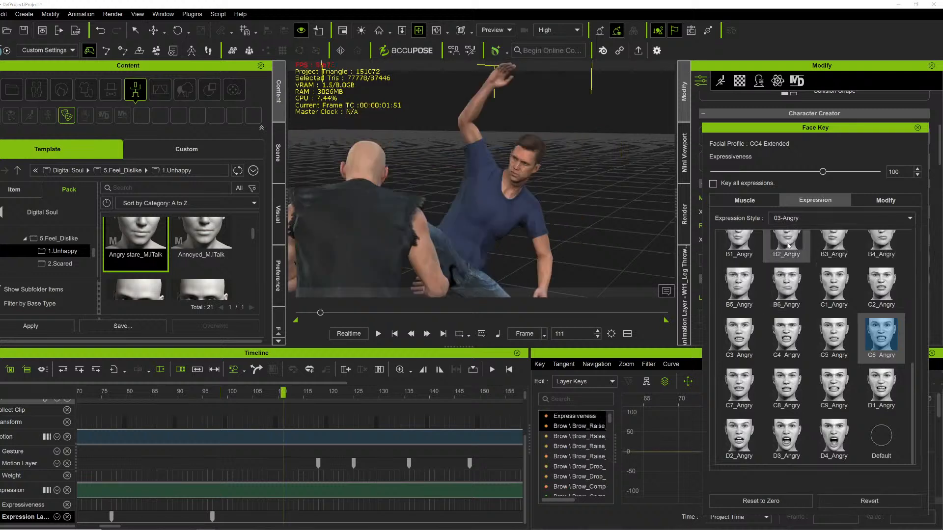
Switch the expression style to 05-Fear and key C2_Fear at frame 111.
left_click(796, 218)
left_click(785, 256)
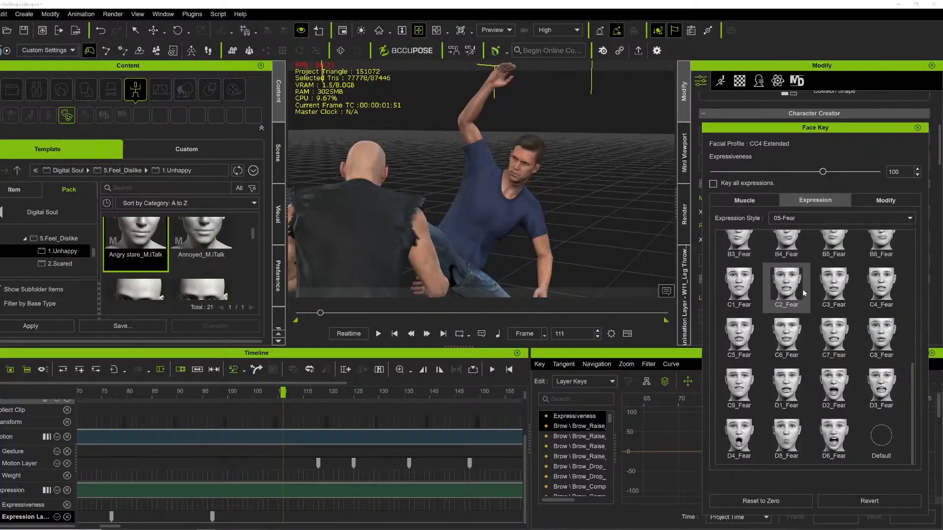
left_click(777, 293)
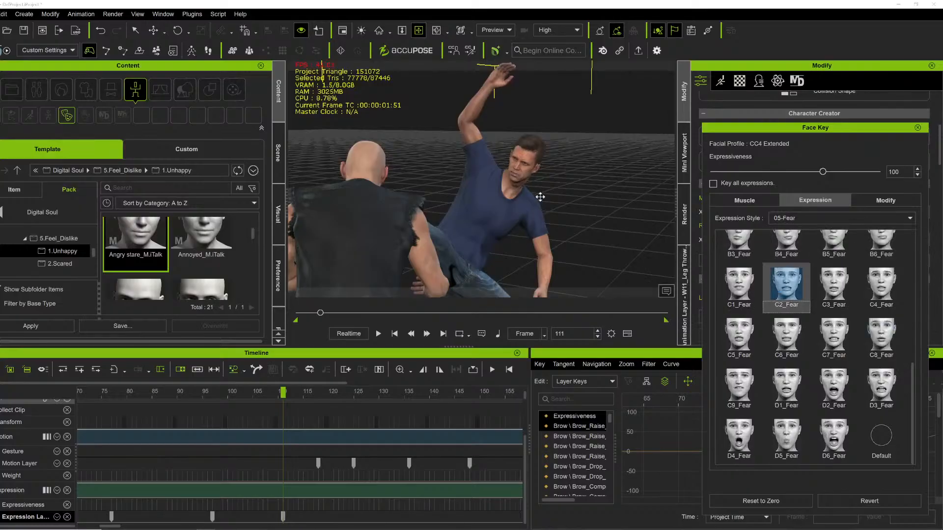
Key the C7_Fear expression at frame 132 and play the fall to review it.
right_click_drag(567, 173, 676, 161)
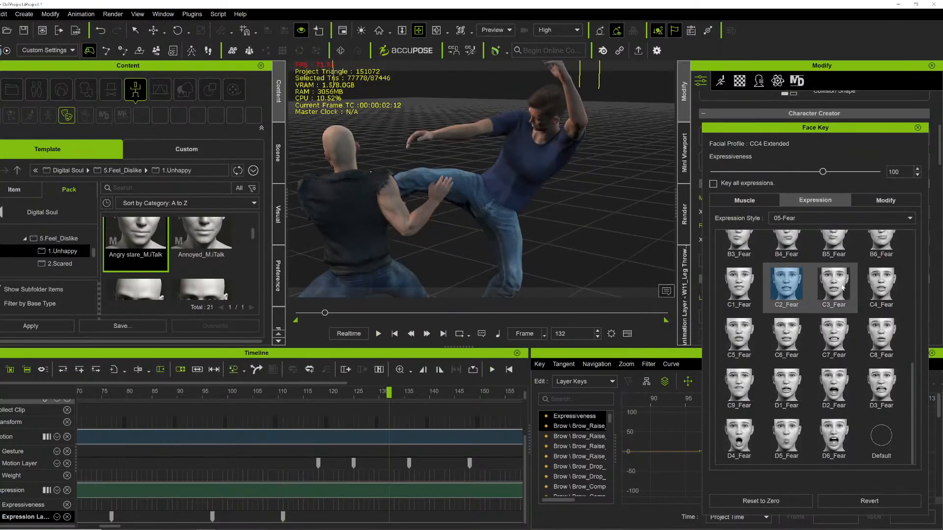
left_click(835, 336)
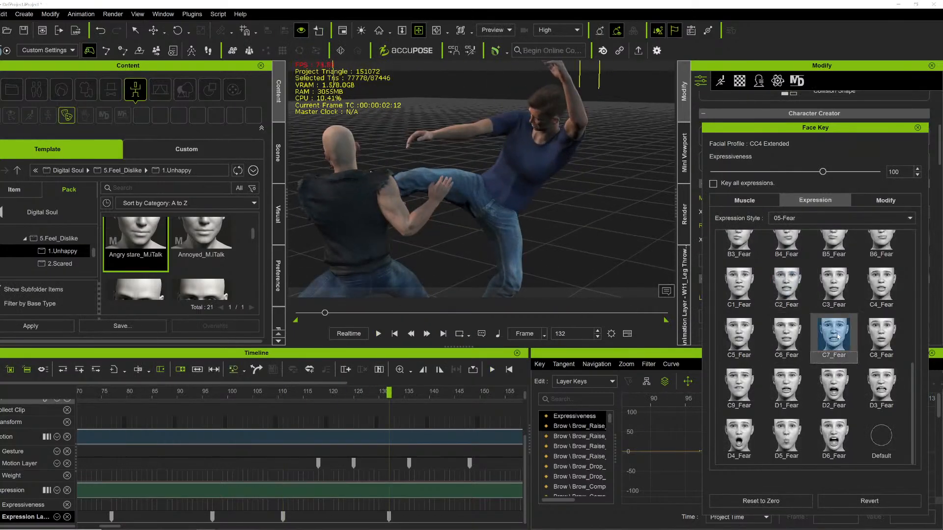
key("space")
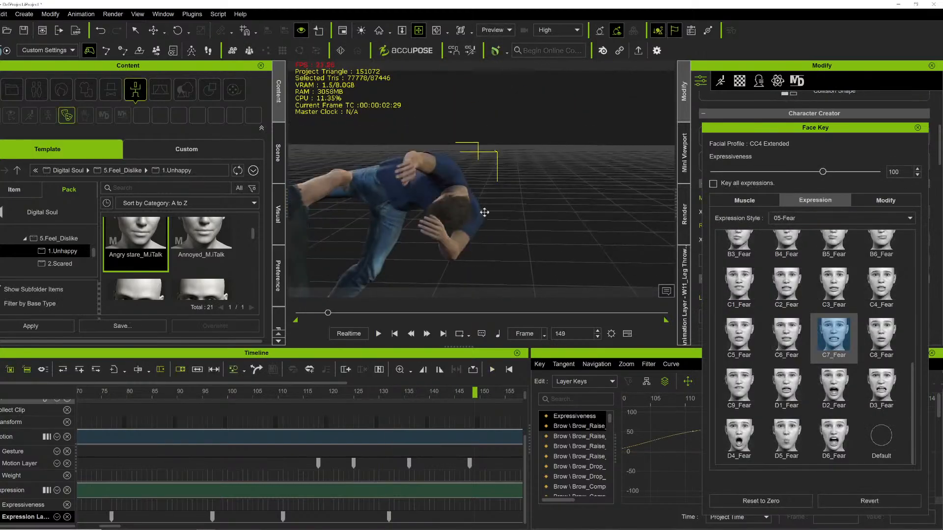
key("space")
Key the C8_Fear expression at frame 150.
right_click_drag(190, 307, 160, 321)
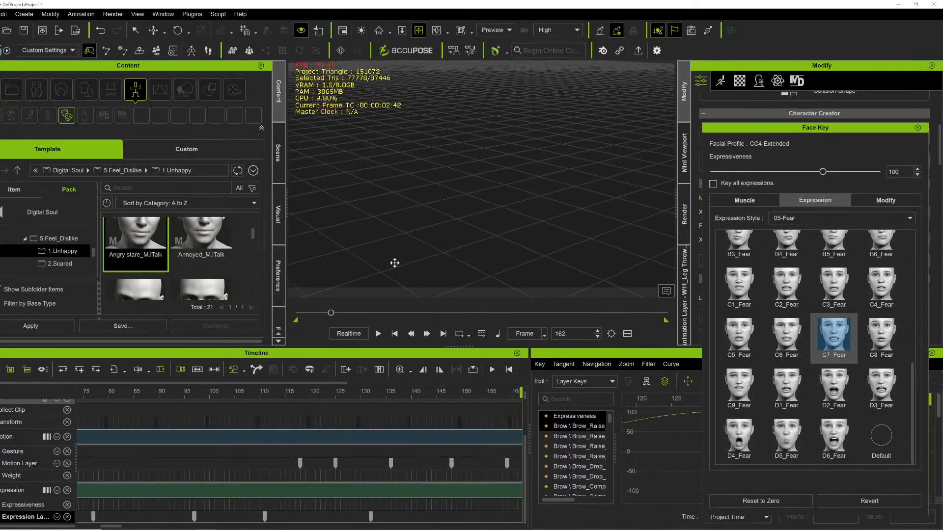
left_click_drag(395, 263, 508, 143)
right_click_drag(509, 142, 429, 183)
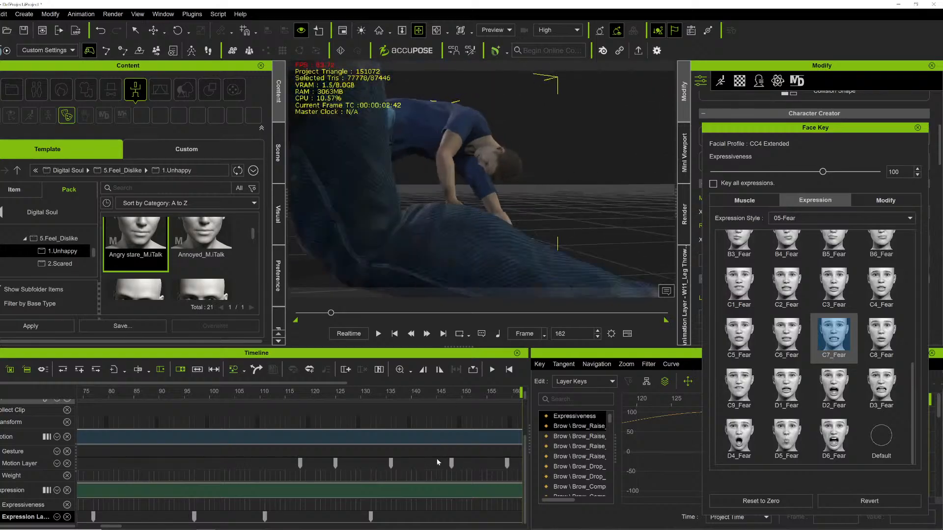
left_click(465, 517)
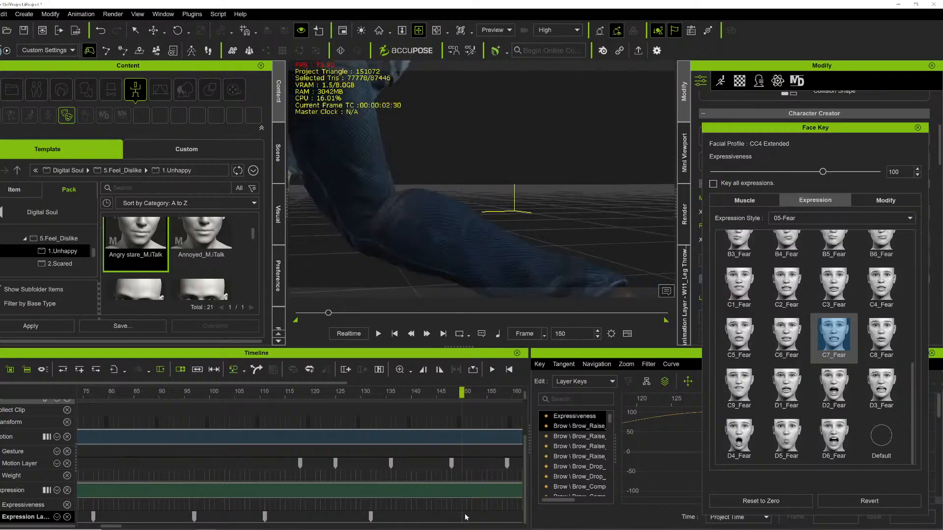
left_click(881, 325)
scroll(389, 208, "down", 5)
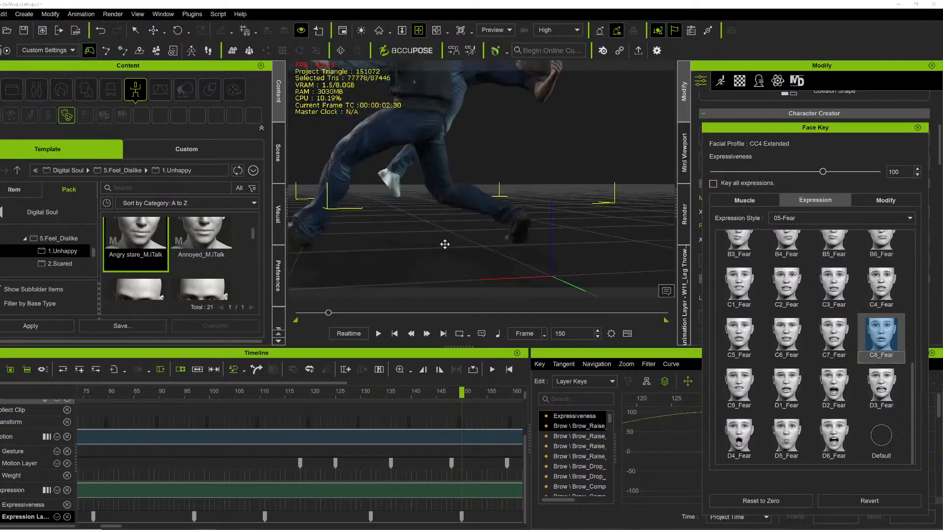
Key the C3_Fear expression at frame 166 on the fallen fighter.
right_click_drag(444, 244, 435, 213)
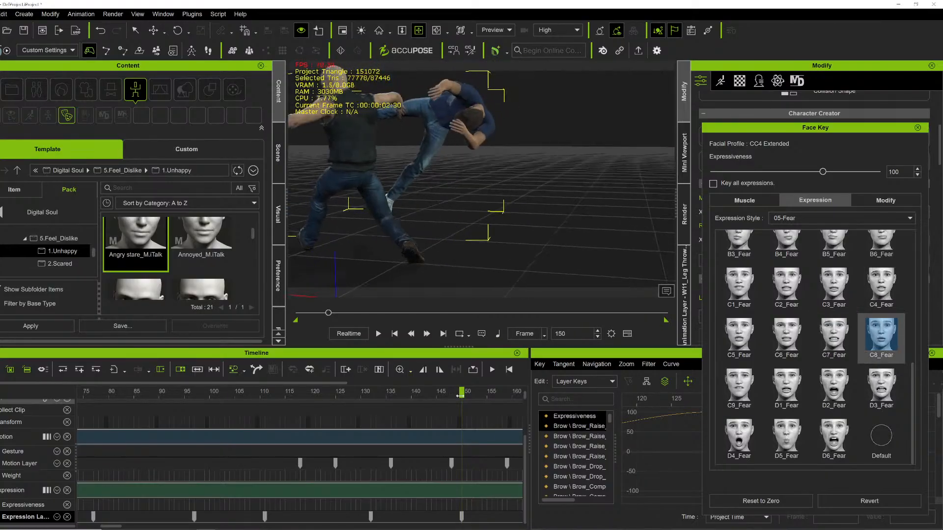
left_click_drag(482, 392, 504, 401)
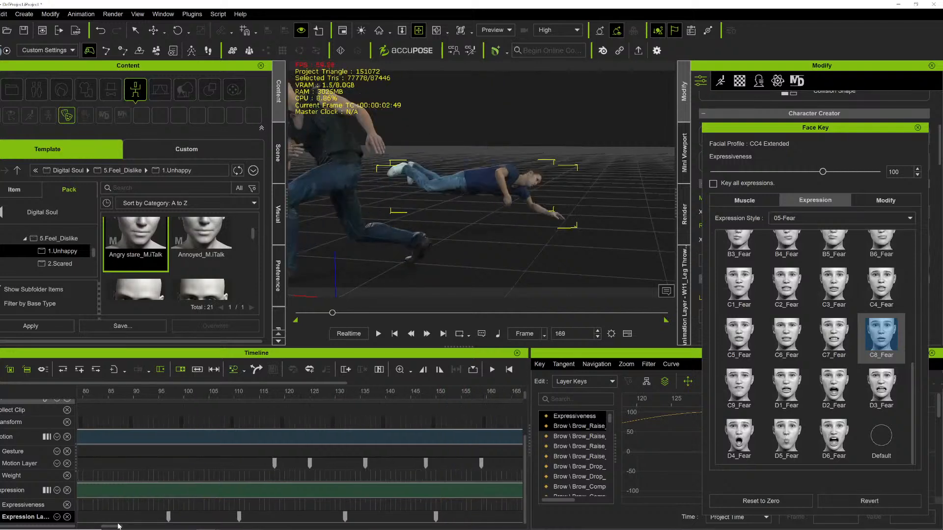
left_click(120, 393)
left_click_drag(116, 526, 126, 527)
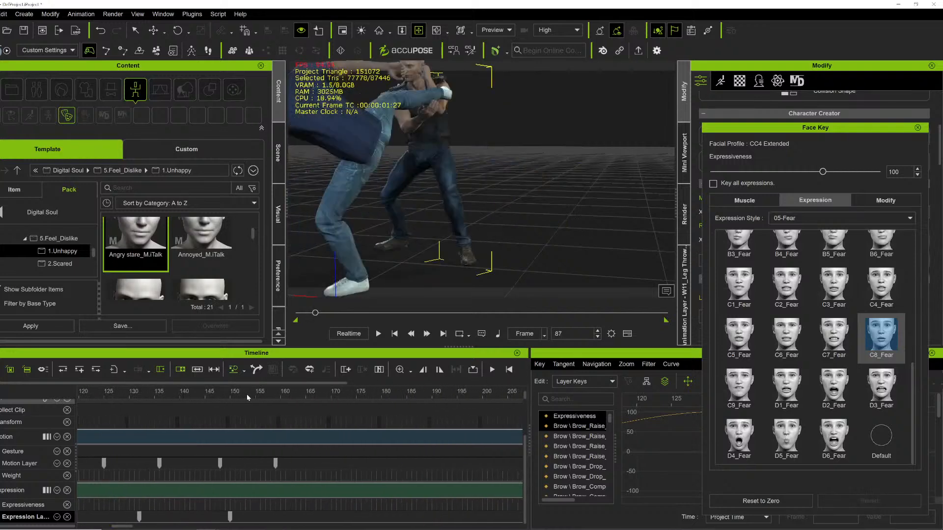
left_click_drag(247, 394, 314, 398)
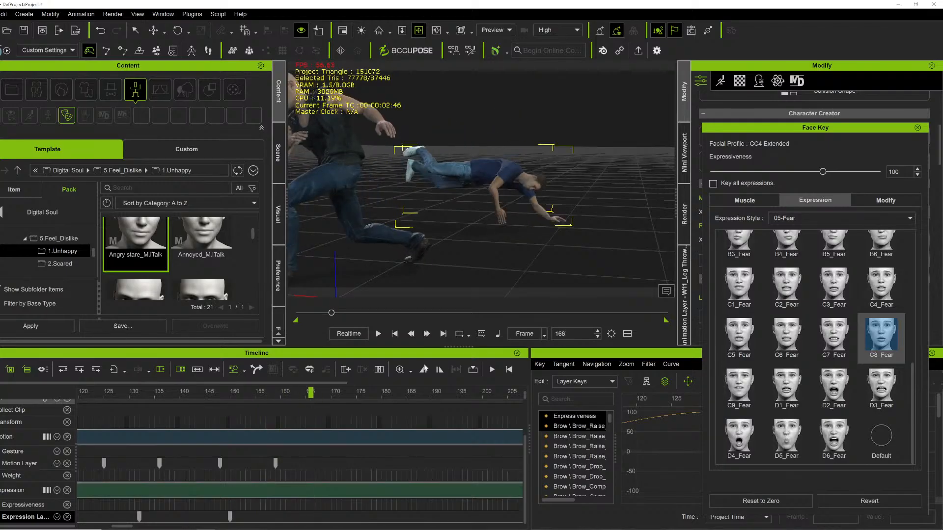
left_click(833, 283)
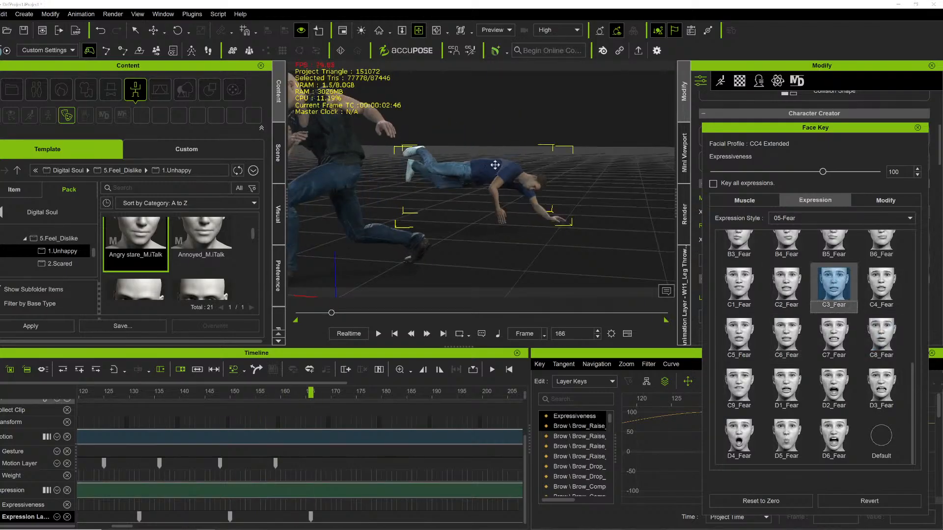
Play the fight from the start to review the keyed fear expressions.
scroll(515, 176, "up", 7)
right_click_drag(530, 183, 376, 165)
scroll(377, 166, "down", 7)
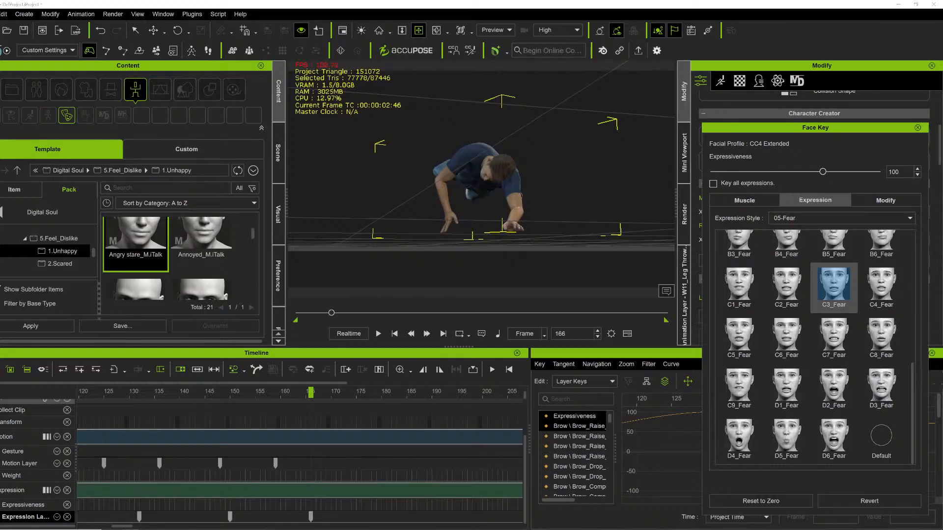
left_click(300, 314)
key("space")
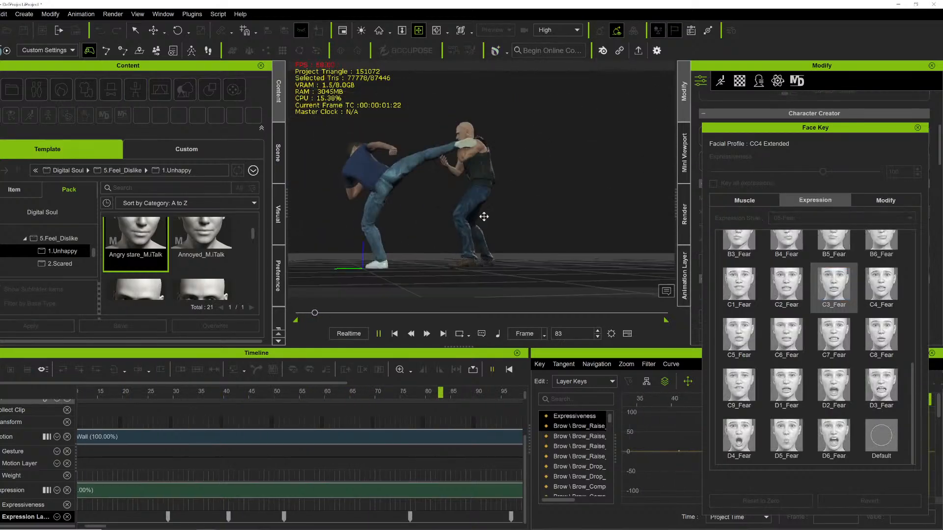
key("space")
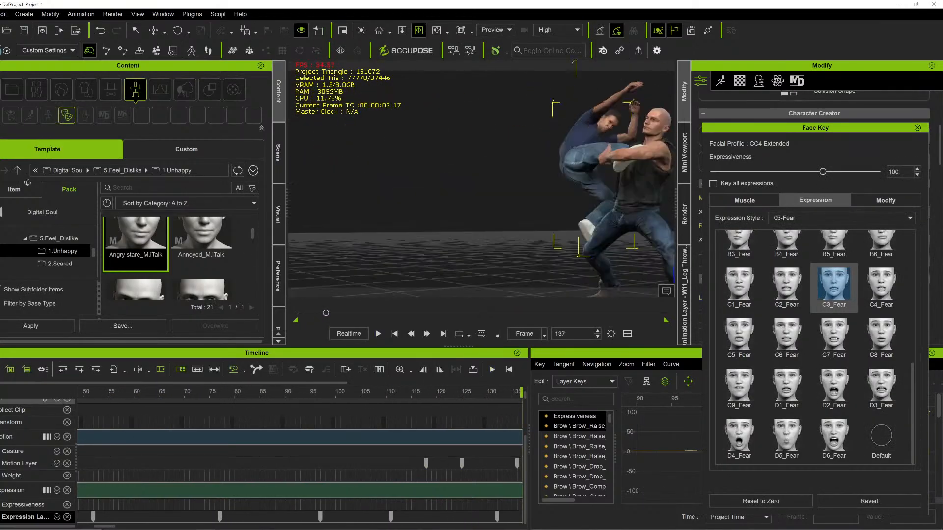
key("space")
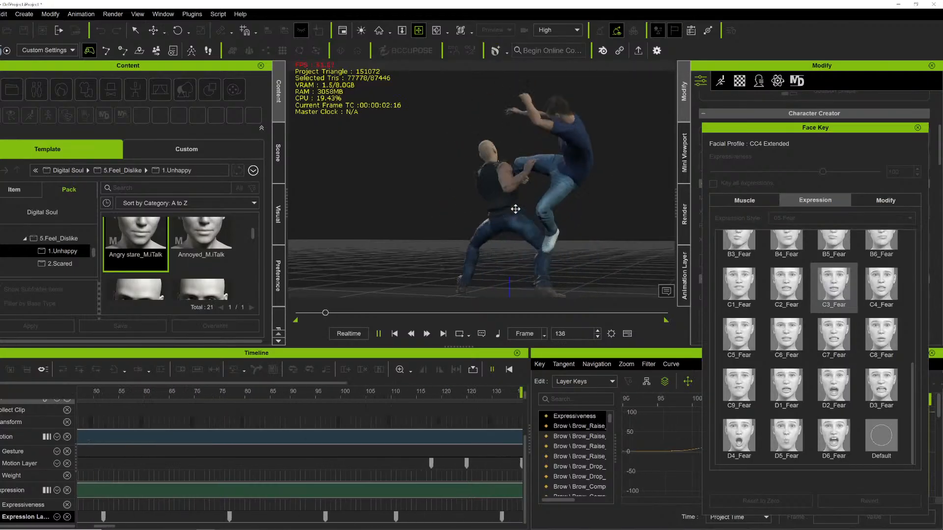
key("space")
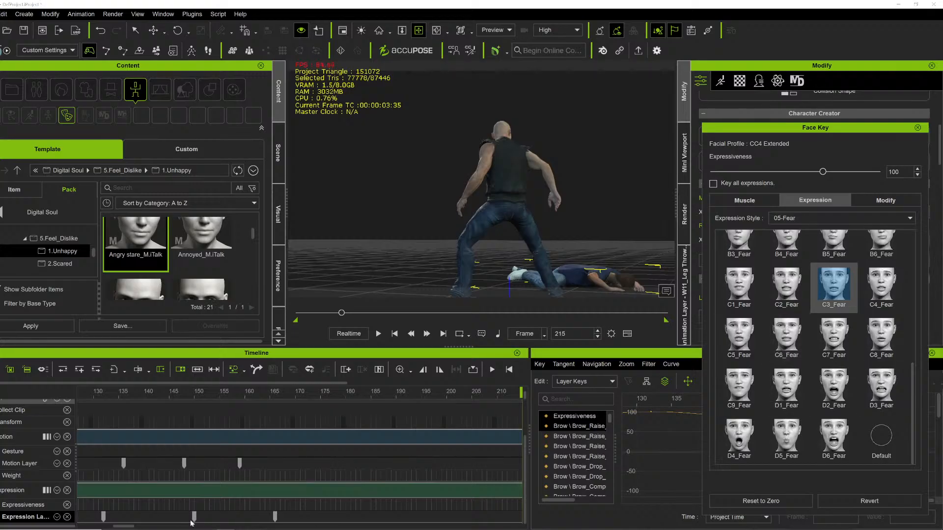
left_click_drag(124, 527, 95, 528)
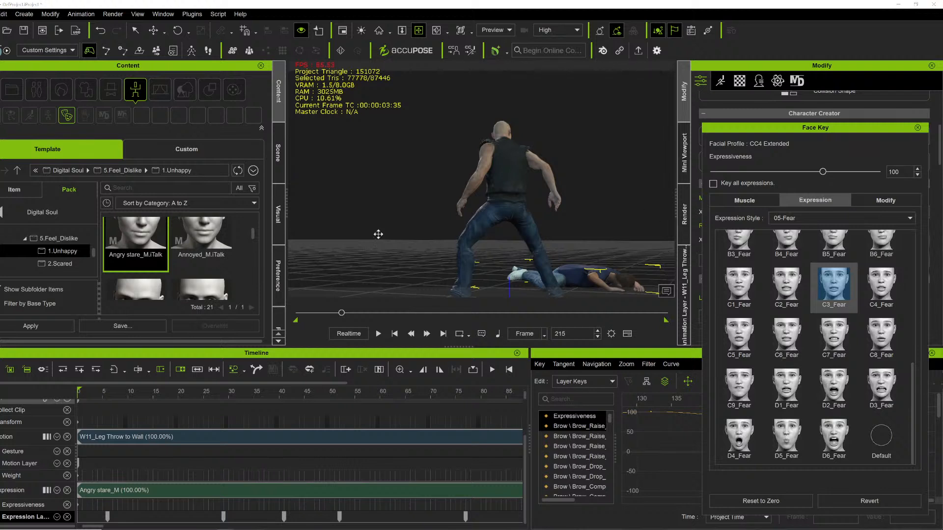
left_click(300, 317)
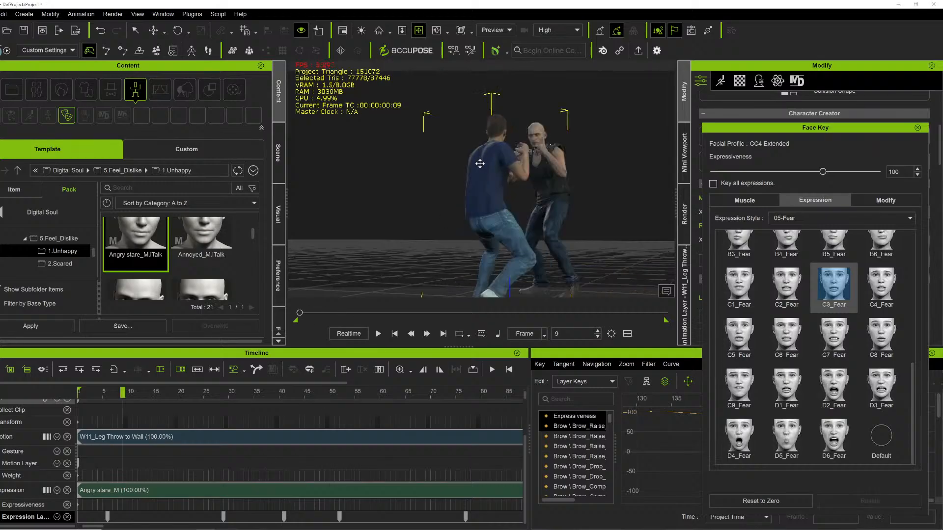
key("space")
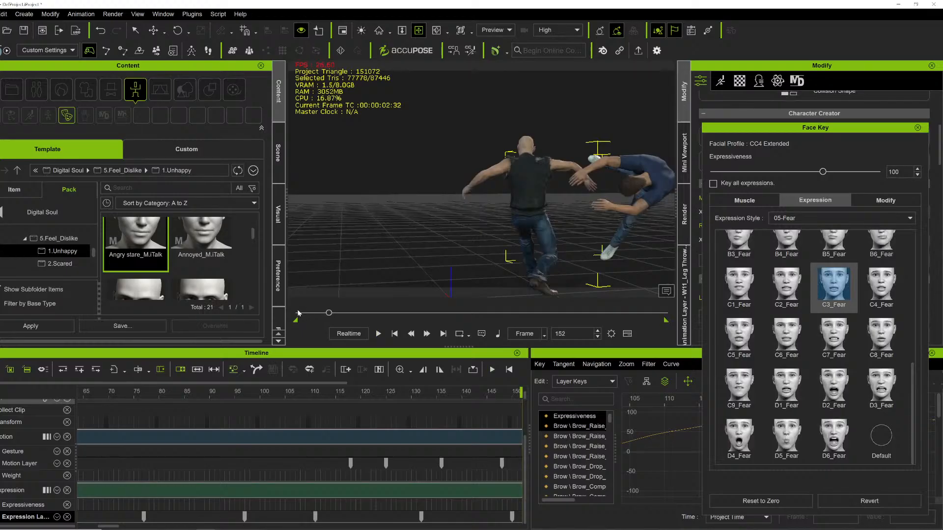
left_click(298, 314)
Break the expression clip by flattening all of its layers.
right_click_drag(495, 187, 388, 194)
scroll(412, 177, "up", 3)
scroll(453, 151, "up", 2)
right_click_drag(443, 174, 407, 171)
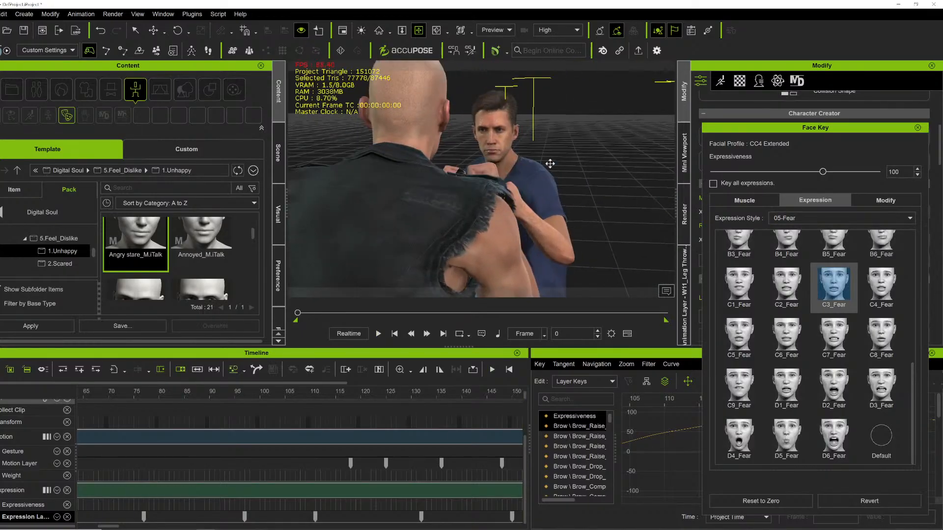
left_click(745, 199)
left_click(296, 495)
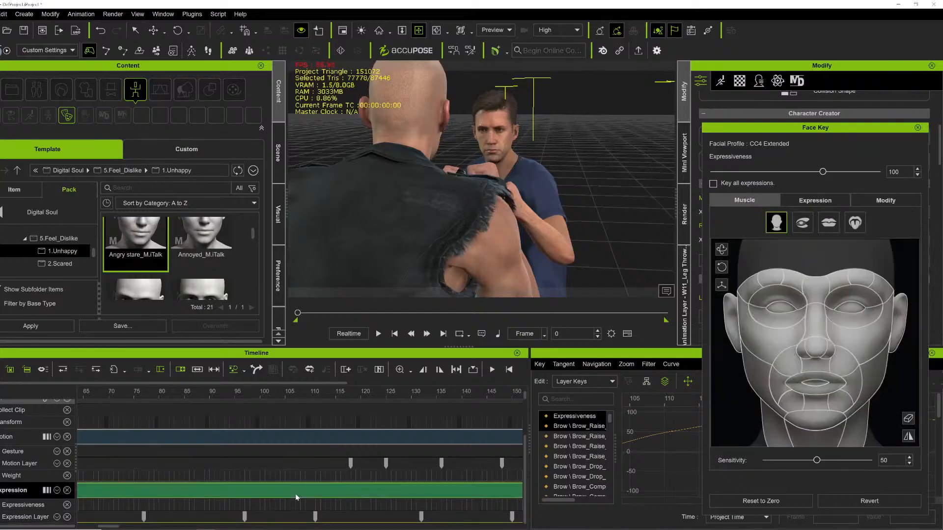
right_click(296, 498)
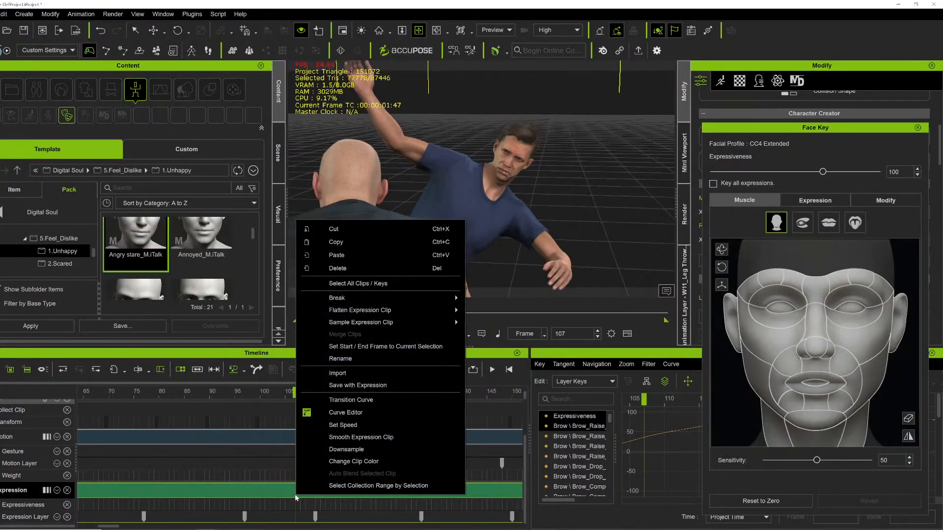
mouse_move(363, 310)
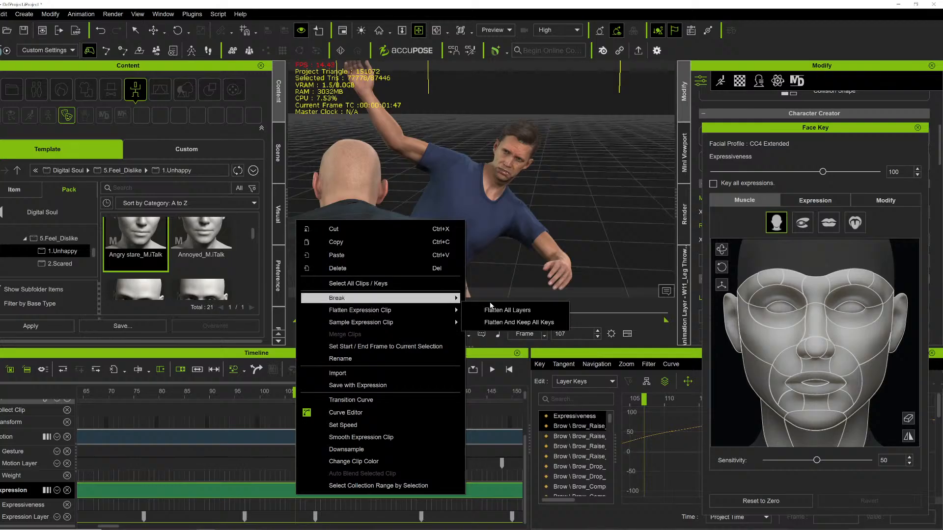
left_click(496, 310)
left_click_drag(304, 312, 280, 319)
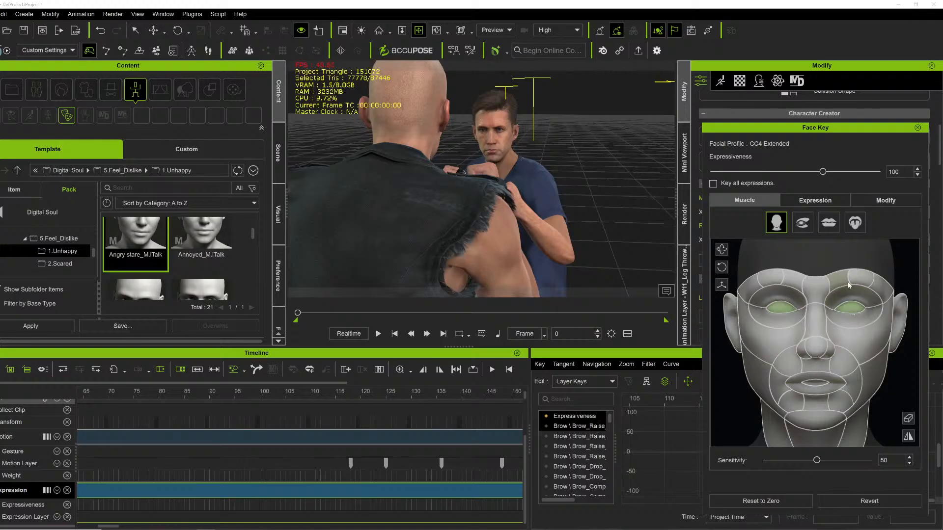
Adjust the character's eye area on the muscle face map at frame 16.
scroll(489, 162, "down", 4)
right_click_drag(489, 162, 515, 149)
scroll(541, 155, "up", 2)
key("space")
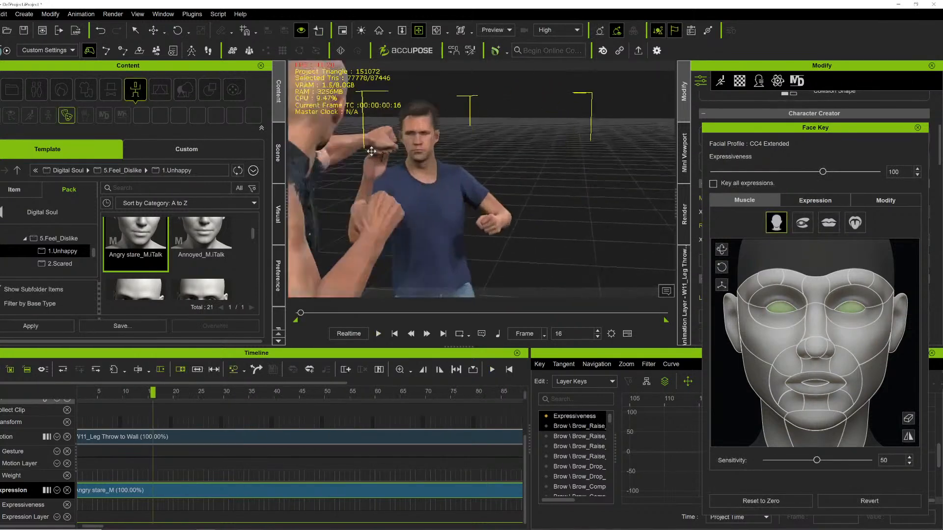
middle_click_drag(383, 155, 442, 178)
right_click_drag(442, 177, 507, 204)
scroll(508, 204, "up", 2)
middle_click_drag(508, 205, 451, 187)
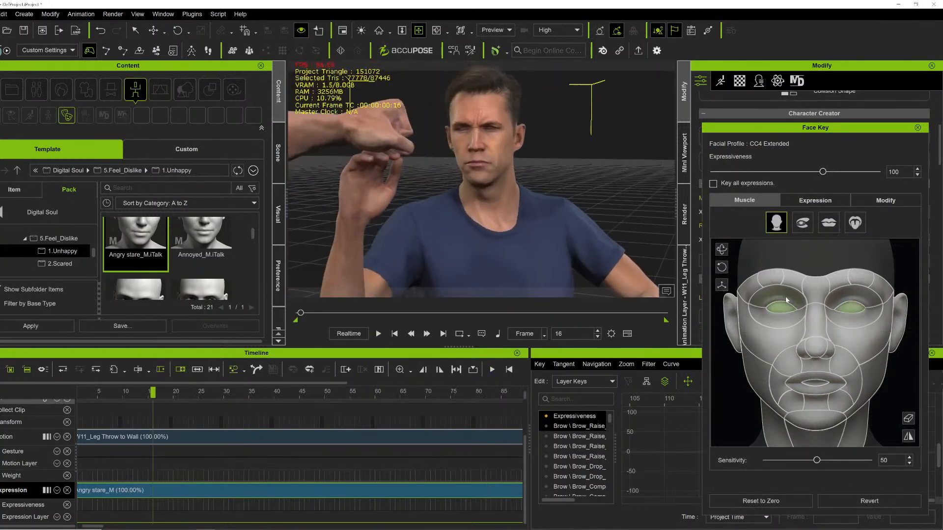
left_click_drag(785, 308, 785, 366)
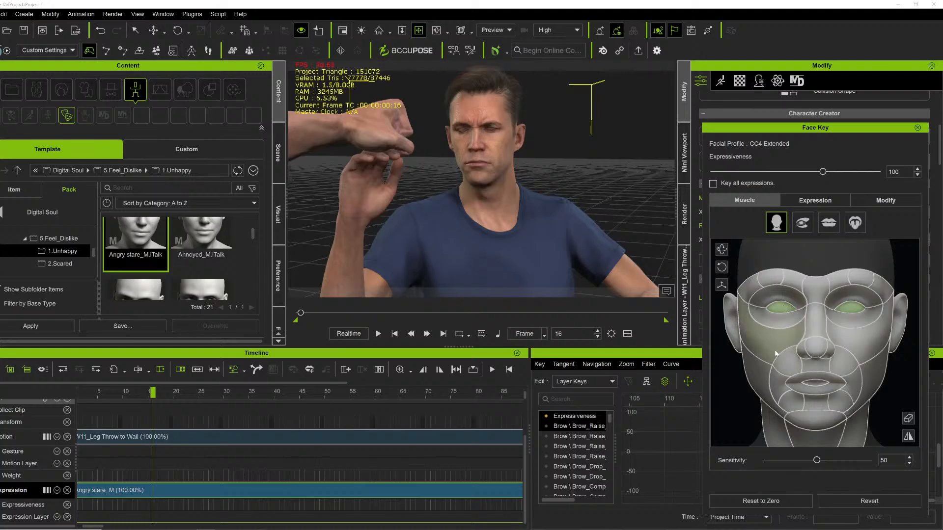
Play through the fight while orbiting the view to review the facial expressions.
scroll(501, 219, "down", 3)
key("space")
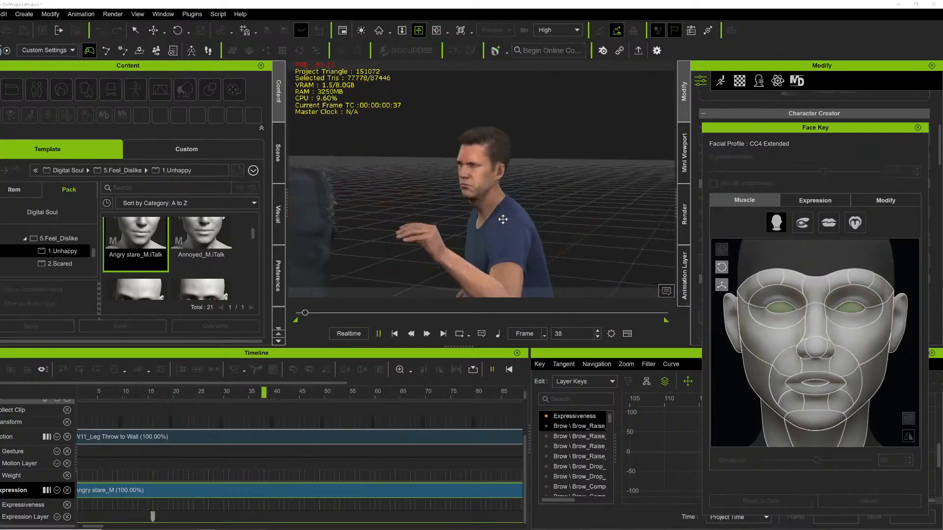
key("space")
right_click_drag(488, 199, 692, 210)
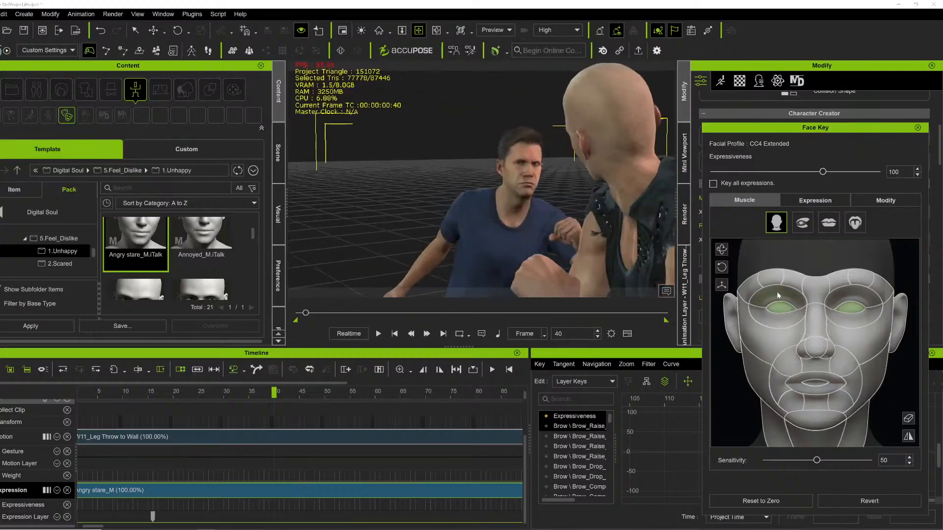
key("space")
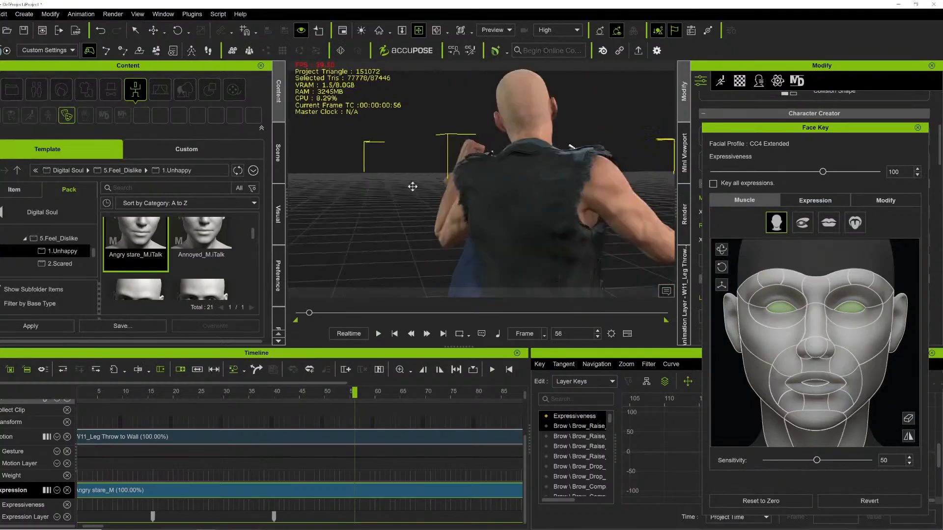
scroll(592, 190, "up", 2)
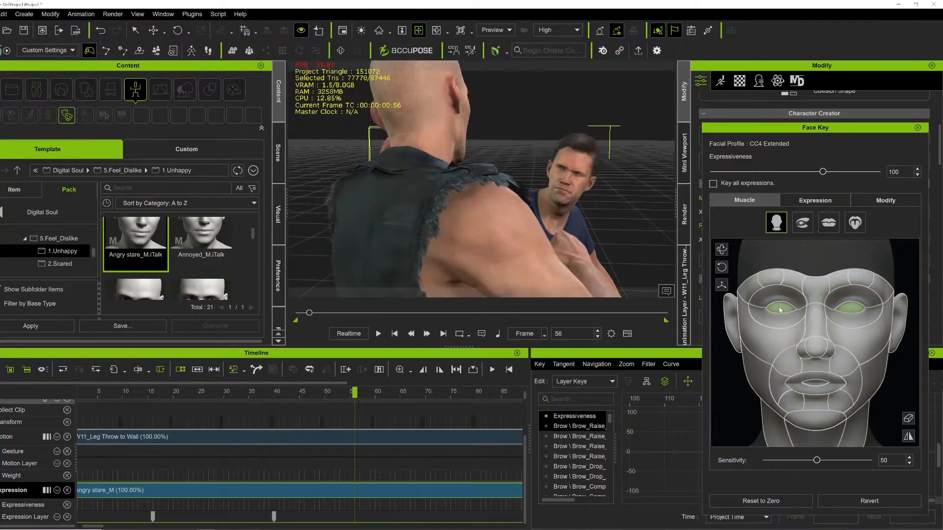
key("space")
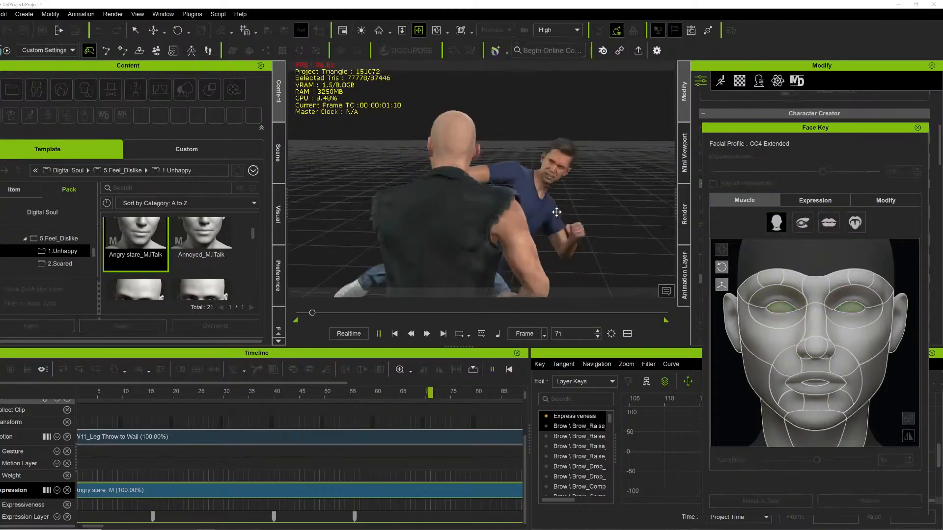
scroll(488, 202, "up", 3)
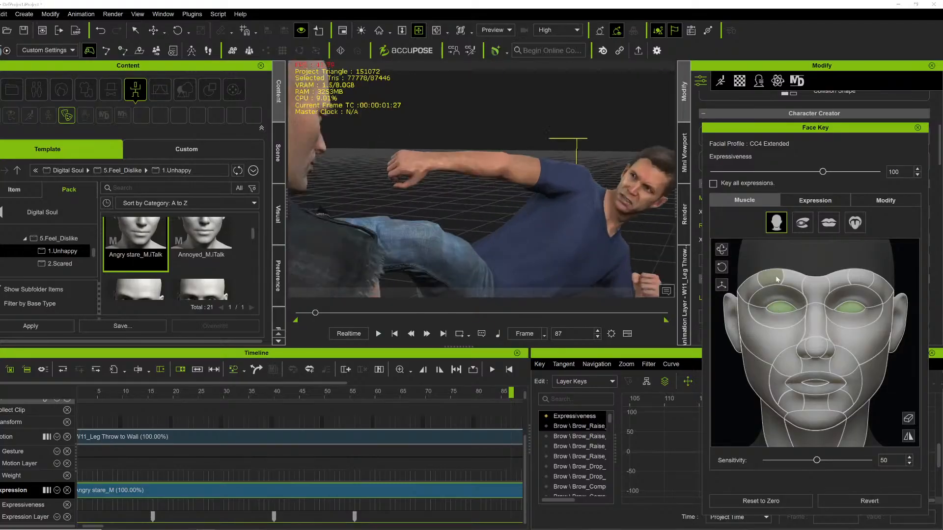
key("space")
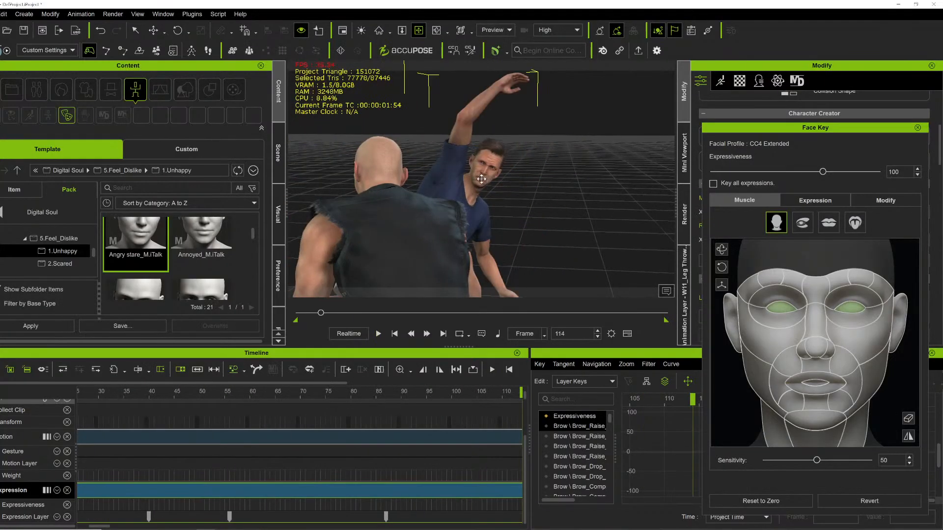
key("space")
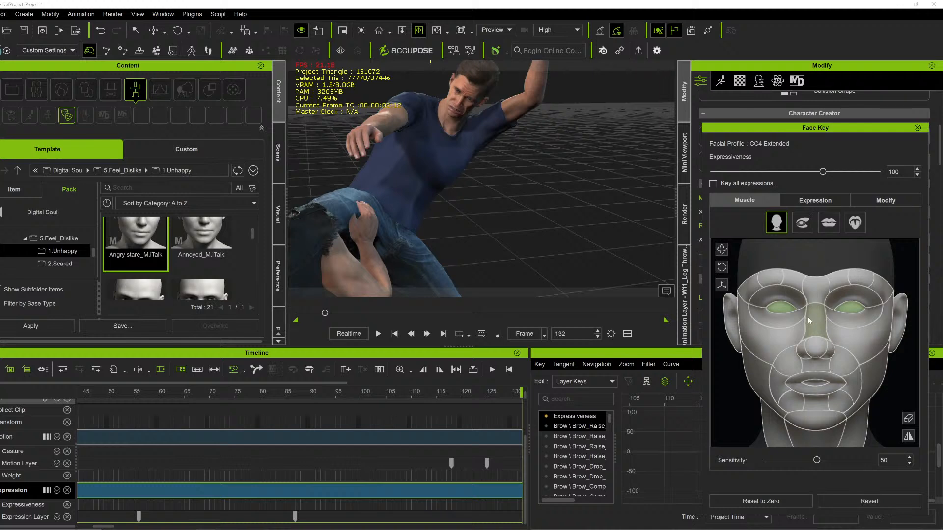
key("space")
key("space")
left_click_drag(455, 172, 544, 171)
right_click_drag(543, 171, 578, 256)
scroll(499, 187, "up", 3)
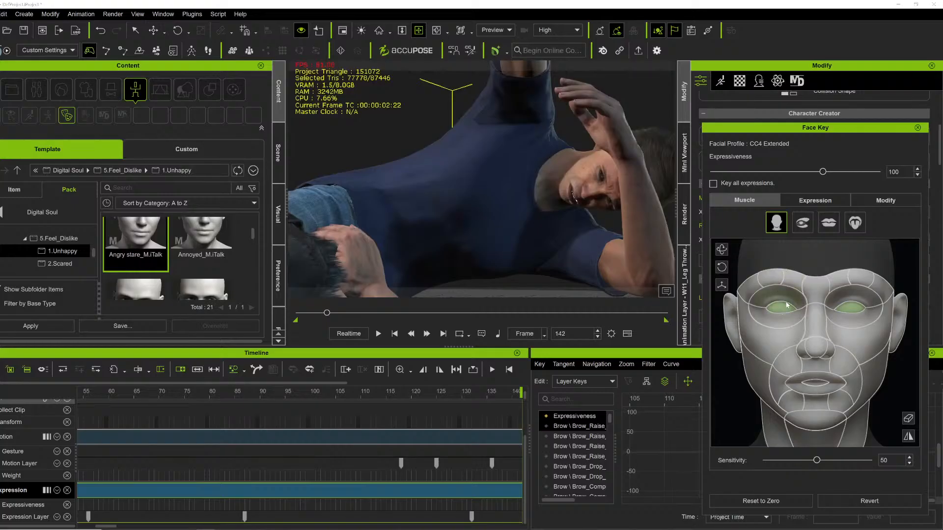
key("space")
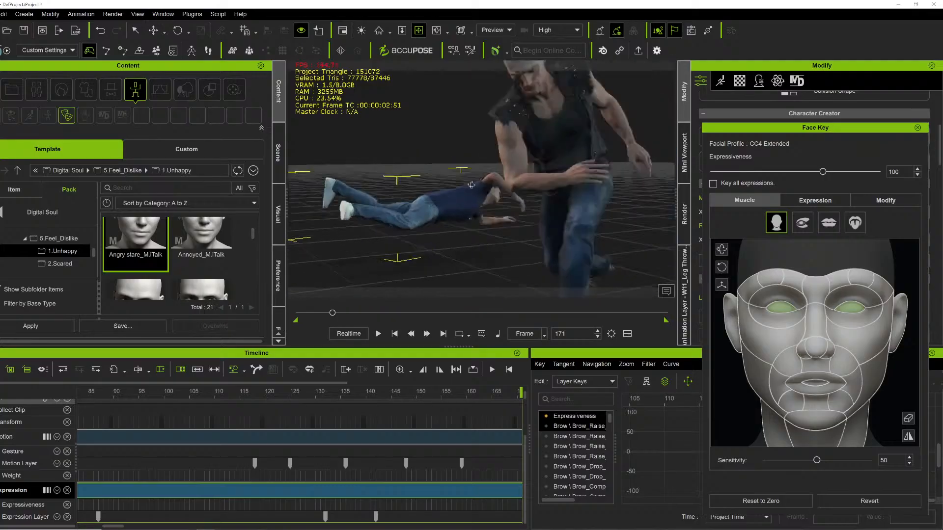
Flatten all layers of the expression clip again and play the animation from the start.
right_click_drag(471, 185, 329, 151)
right_click_drag(519, 176, 419, 183)
key("space")
key("space")
right_click_drag(367, 255, 501, 176)
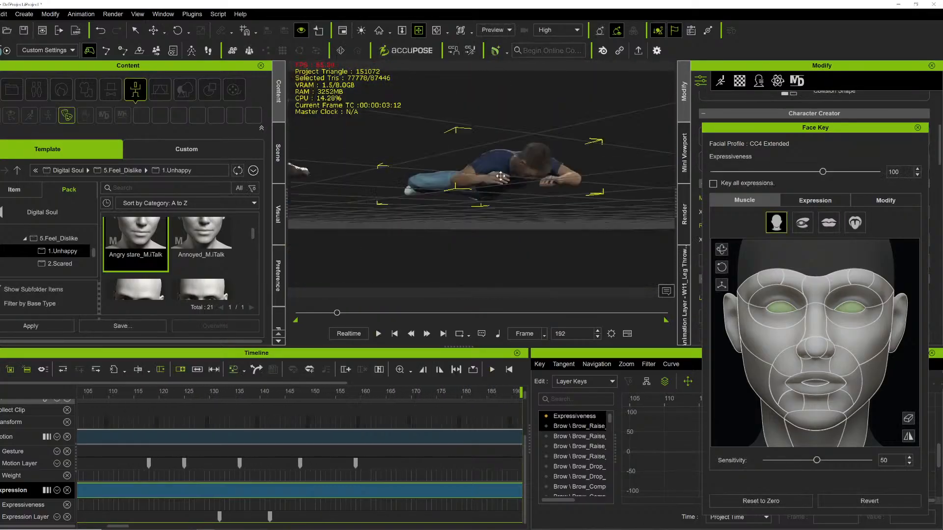
middle_click_drag(500, 176, 529, 157)
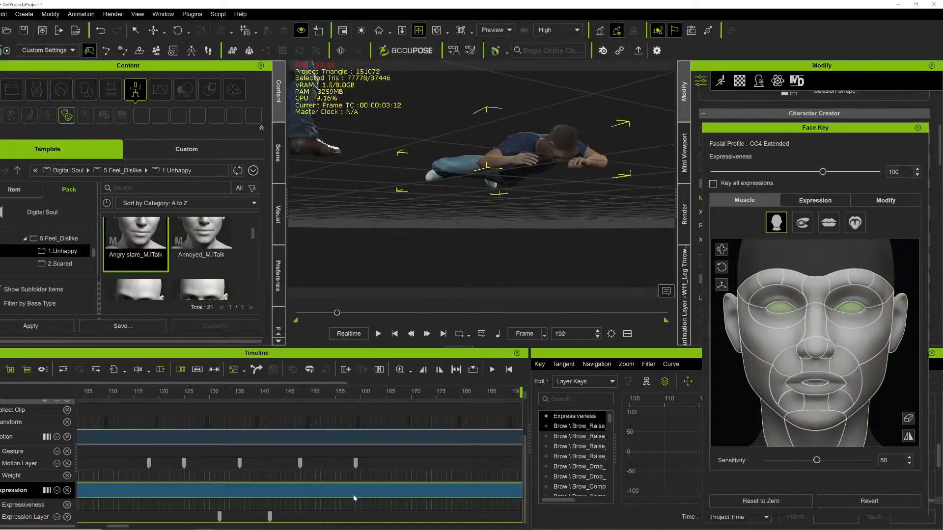
right_click(354, 498)
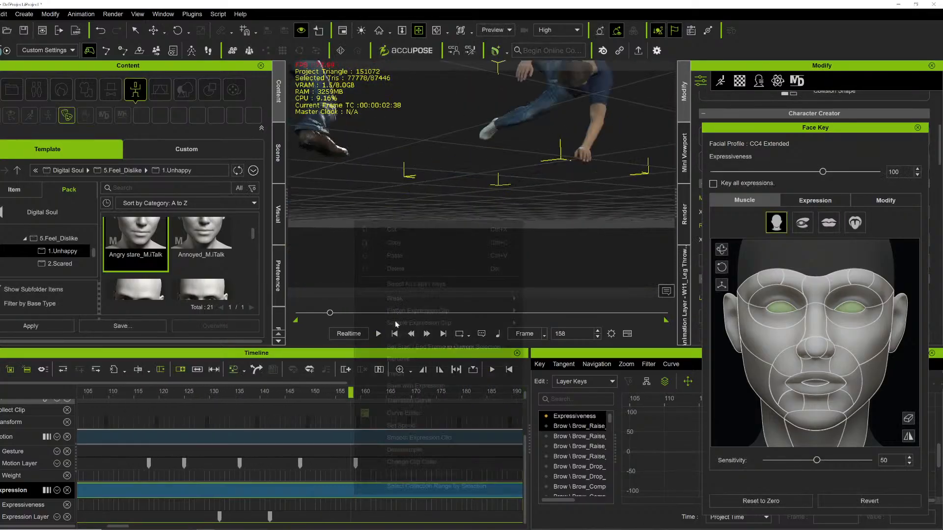
left_click(560, 311)
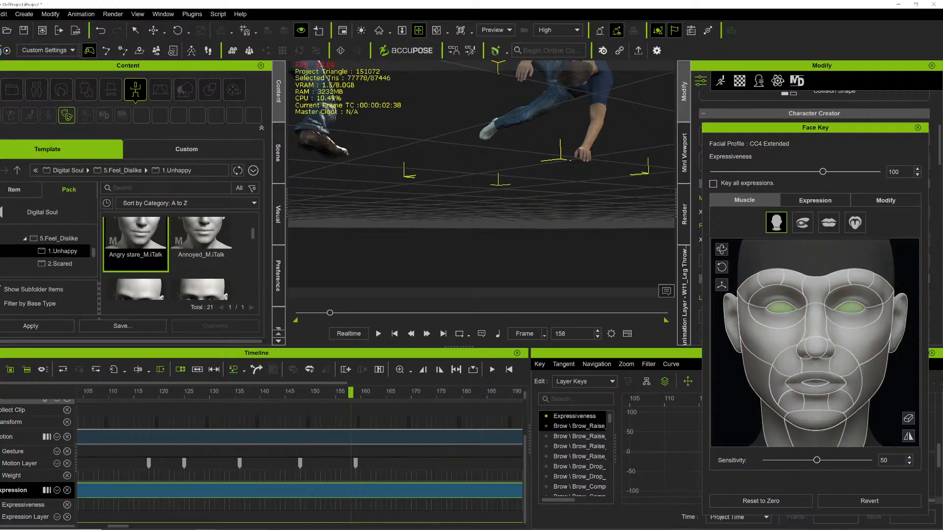
left_click(300, 313)
key("space")
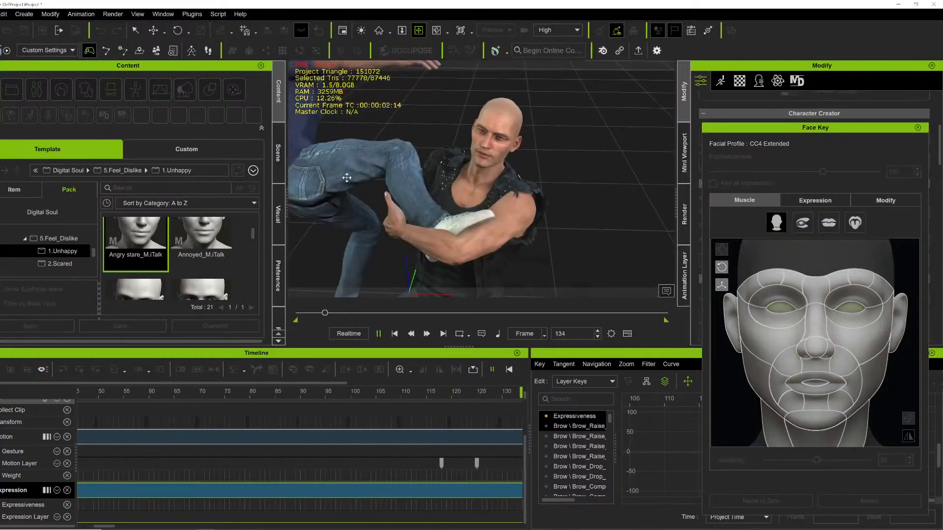
Step frame by frame around frame 160 of the throw to inspect the thrown fighter's face.
key("space")
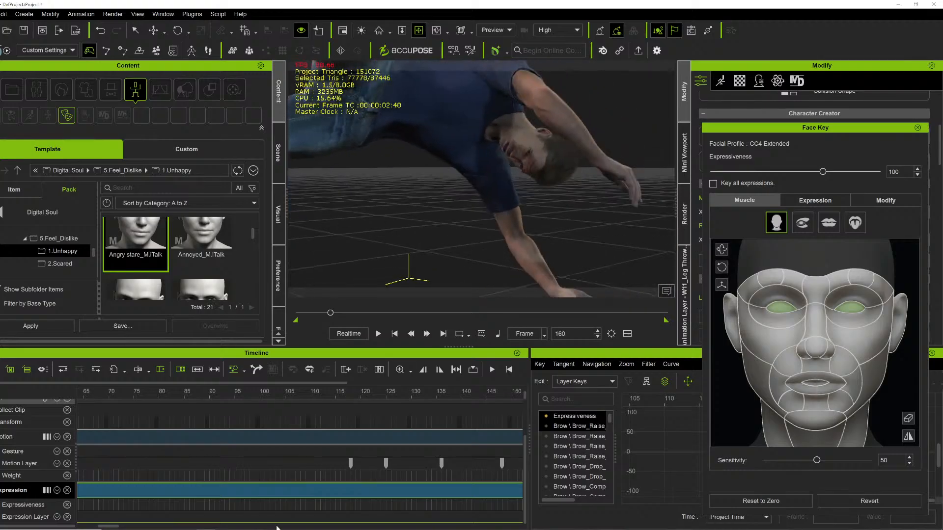
left_click(129, 527)
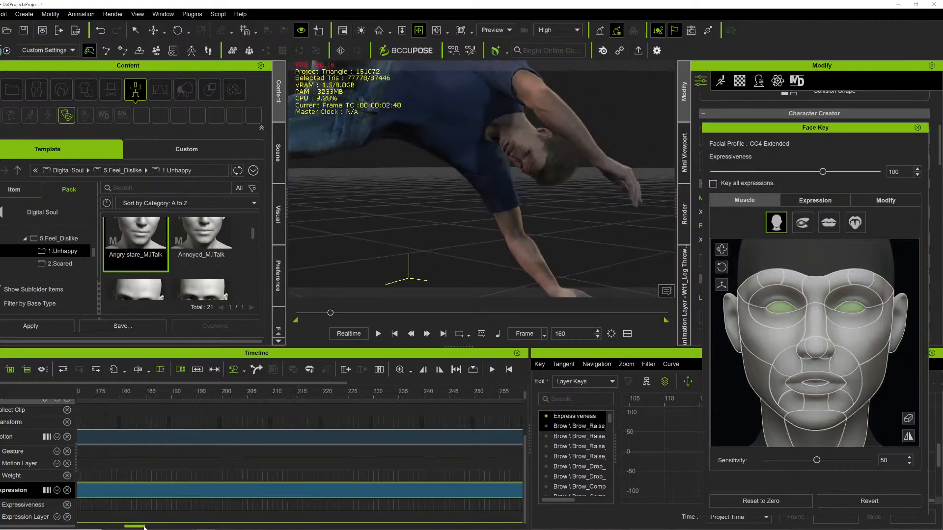
left_click(159, 527)
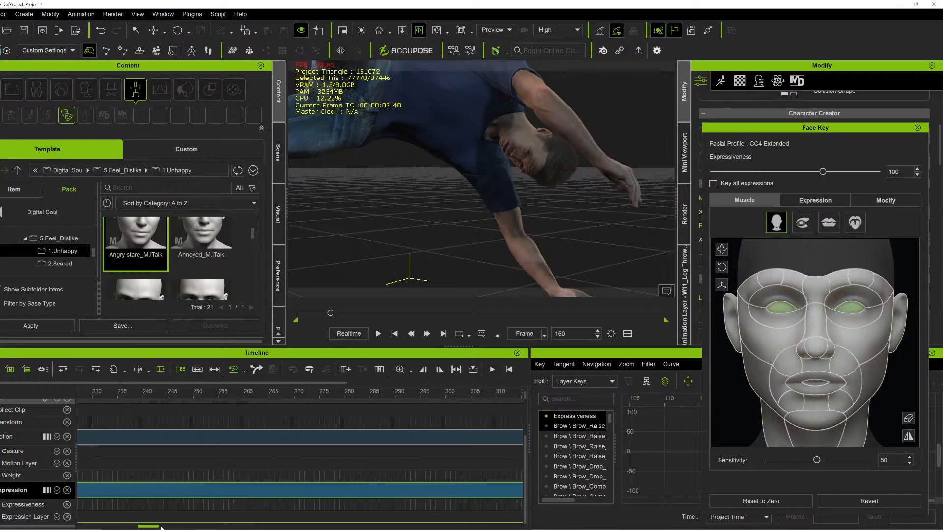
scroll(106, 487, "down", 5)
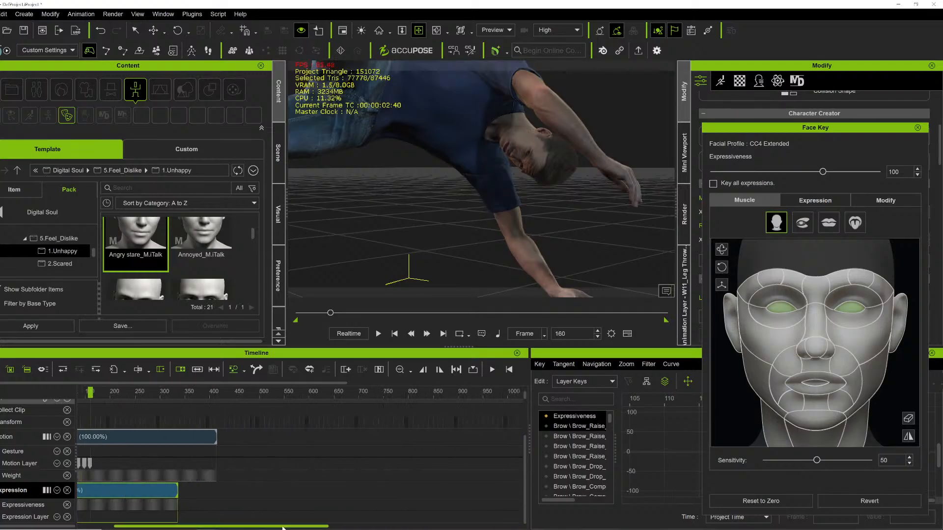
left_click_drag(294, 528, 257, 527)
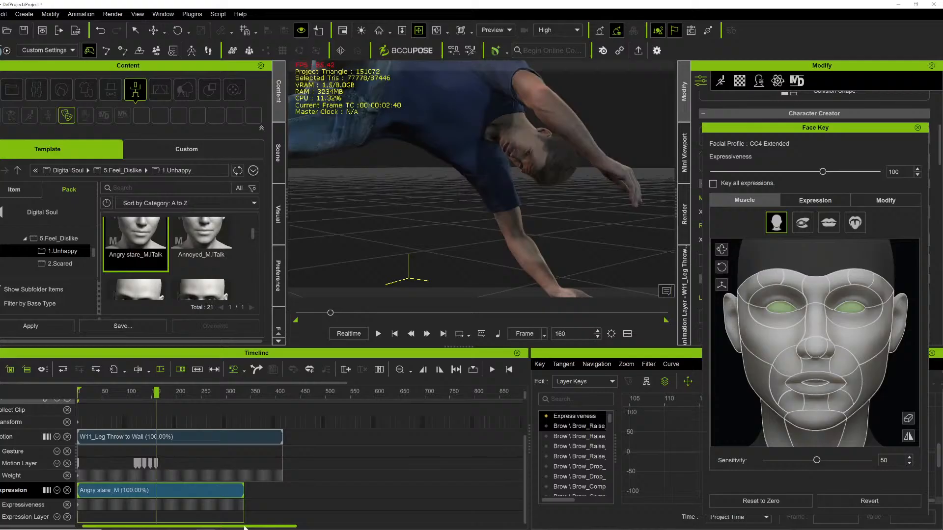
left_click(152, 519)
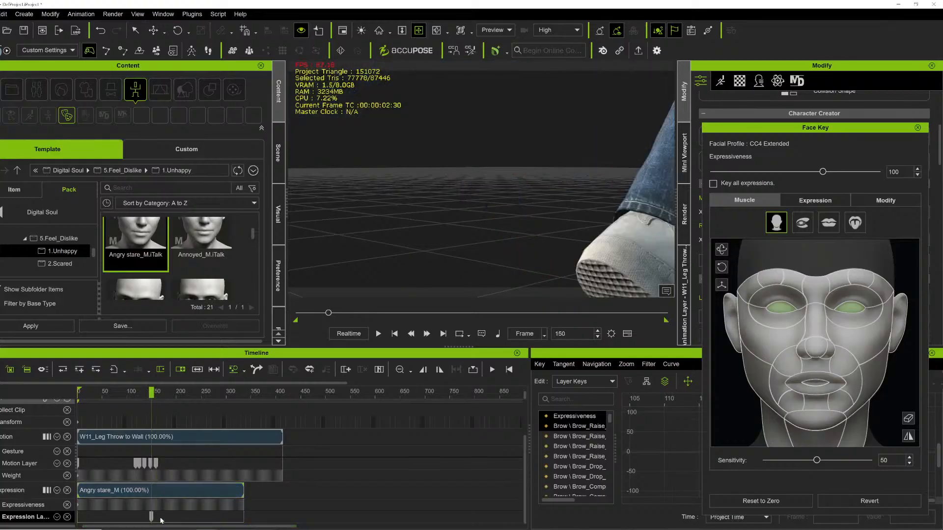
key("space")
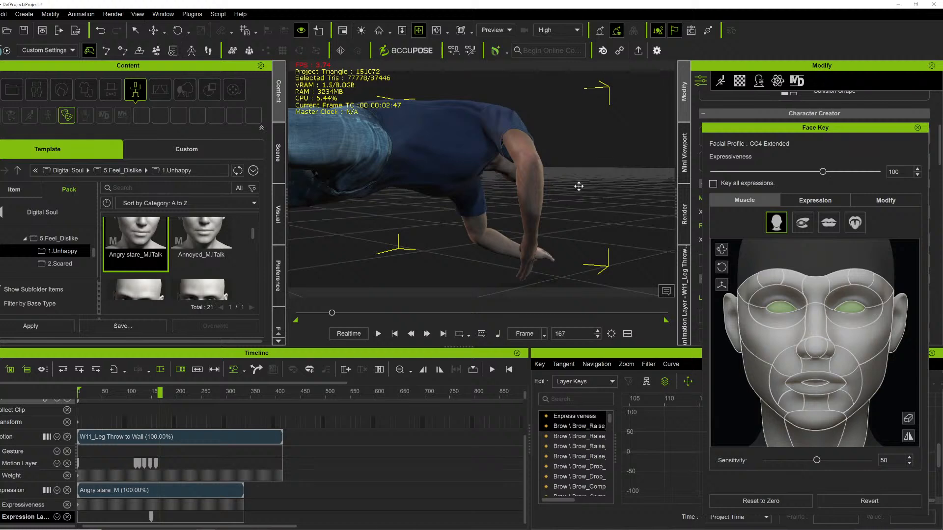
right_click_drag(579, 187, 430, 158)
key("Right")
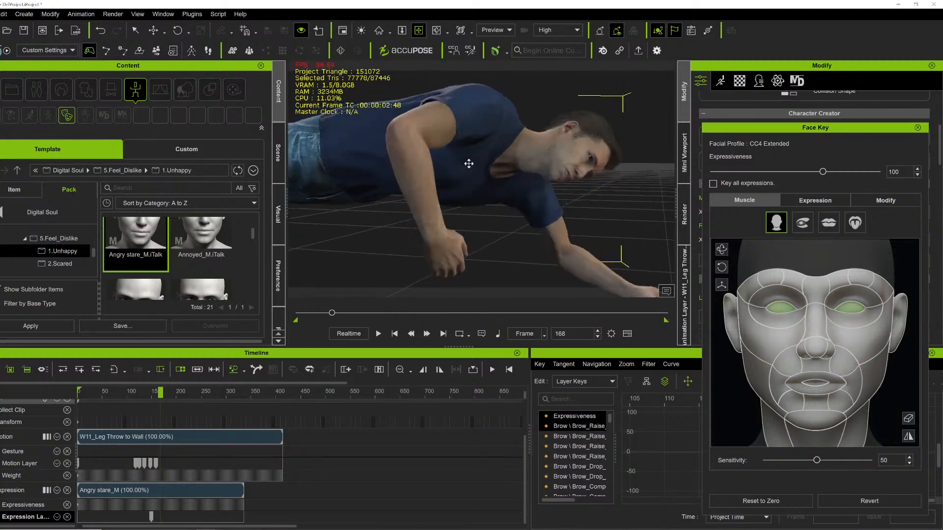
key("Left")
key("Left")
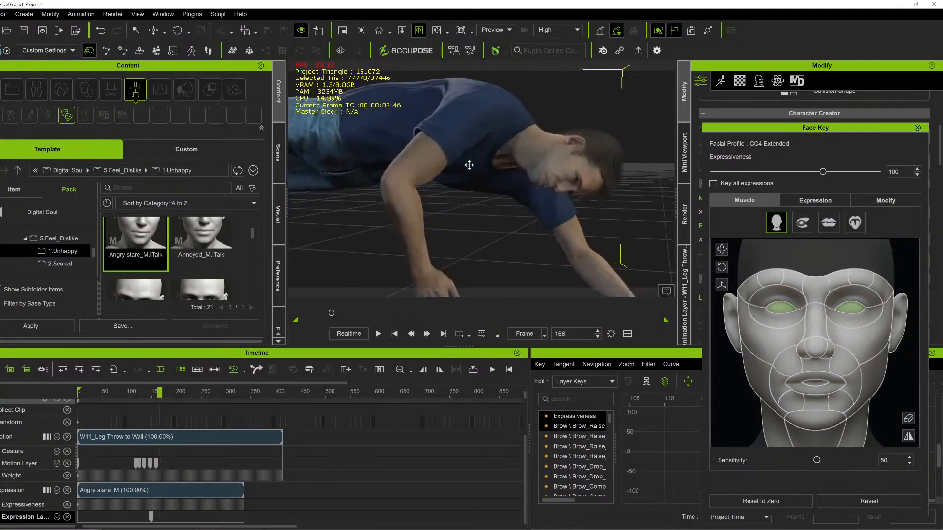
key("Left")
key("Left")
key("Left")
key("Left")
key("Left")
key("Left")
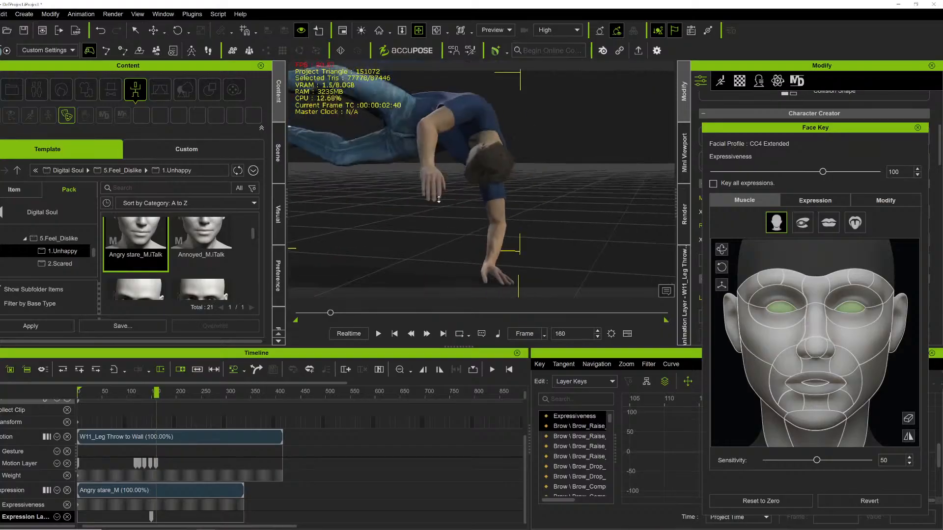
key("Right")
key("Right")
key("Right")
scroll(414, 220, "up", 5)
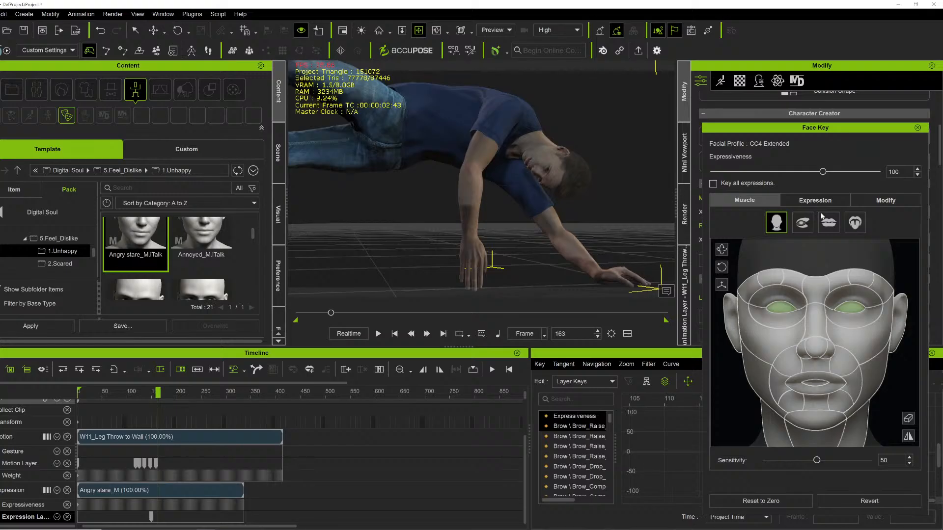
At frame 163, key the brow area on the muscle face map and set MouthBlend's Mouth_Funnel_Up_R to 19.
left_click(813, 291)
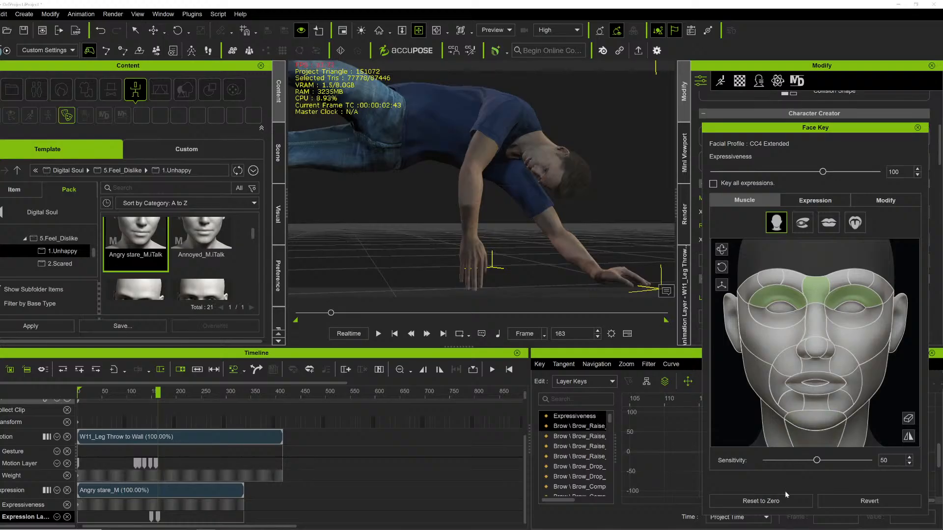
left_click(829, 222)
left_click(777, 223)
left_click(815, 201)
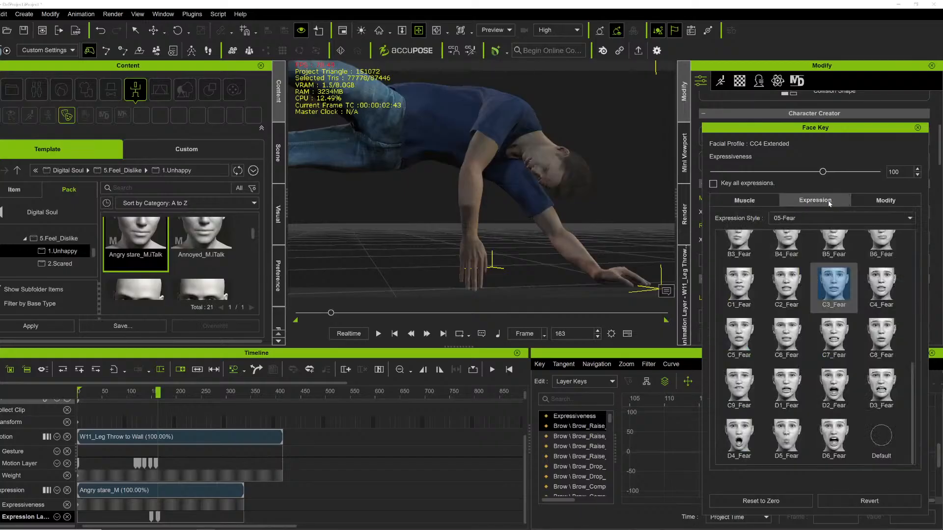
left_click(874, 200)
left_click(748, 338)
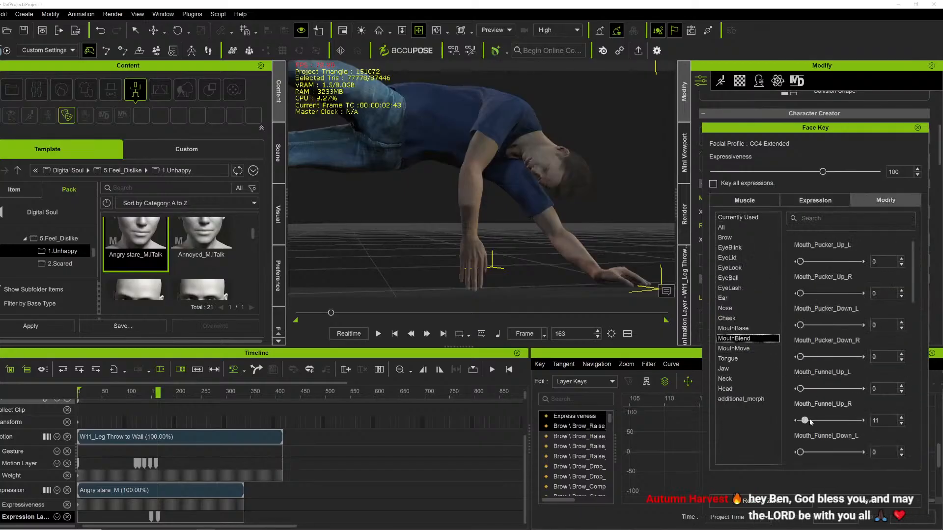
left_click_drag(855, 418, 809, 417)
Adjust the mouth and cheek area on the muscle face map for the thrown fighter.
right_click_drag(531, 159, 477, 171)
scroll(567, 182, "up", 4)
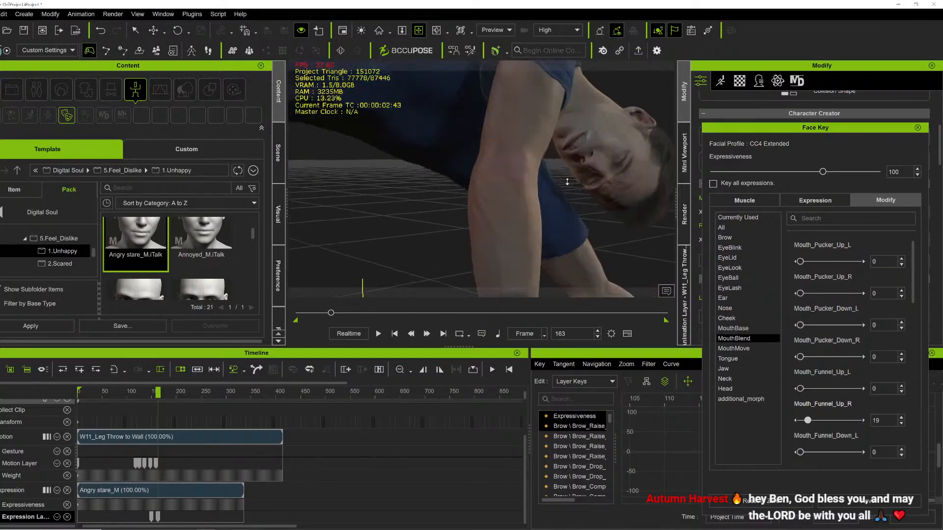
left_click(815, 200)
left_click(745, 200)
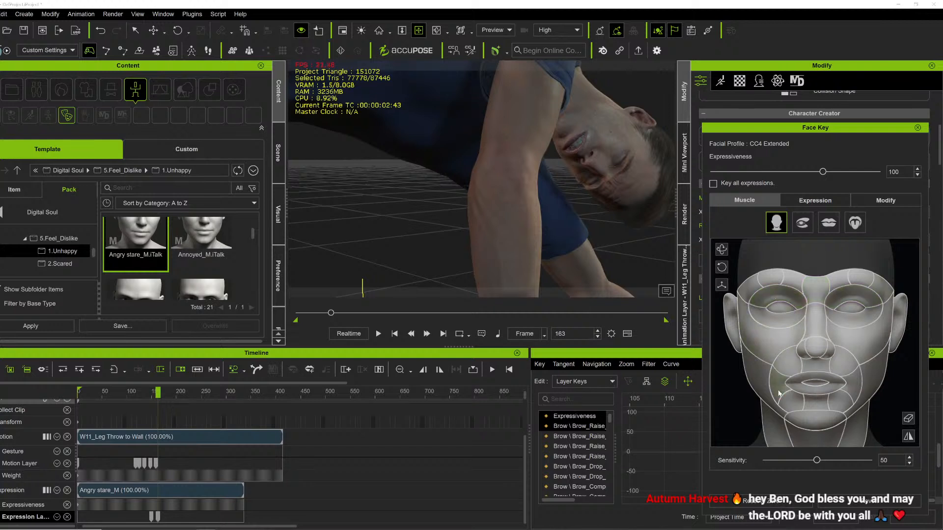
left_click_drag(857, 392, 831, 382)
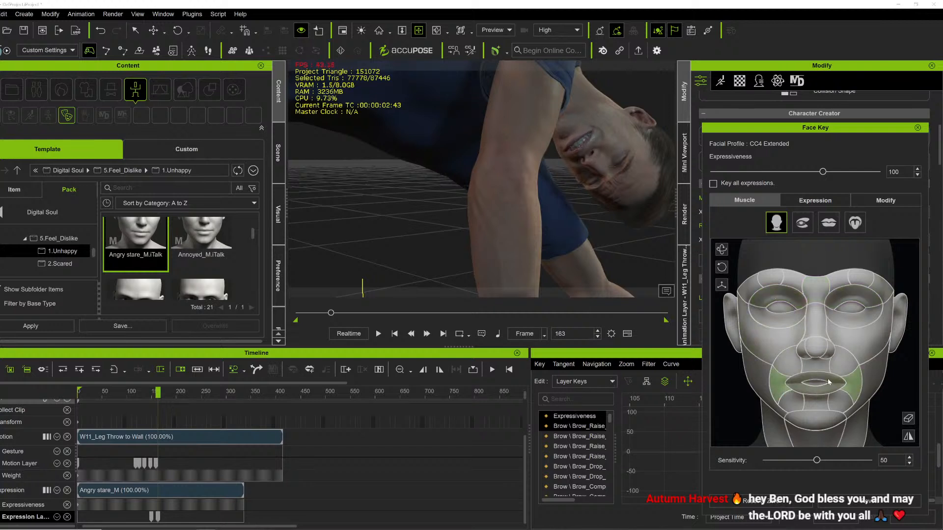
Play and scrub through the fight while orbiting the view to review the thrown fighter's expressions.
key("space")
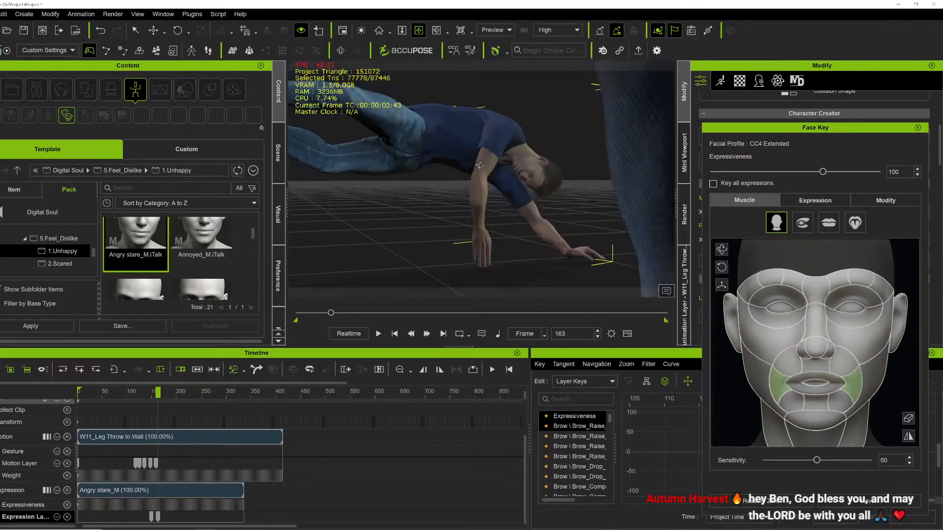
key("space")
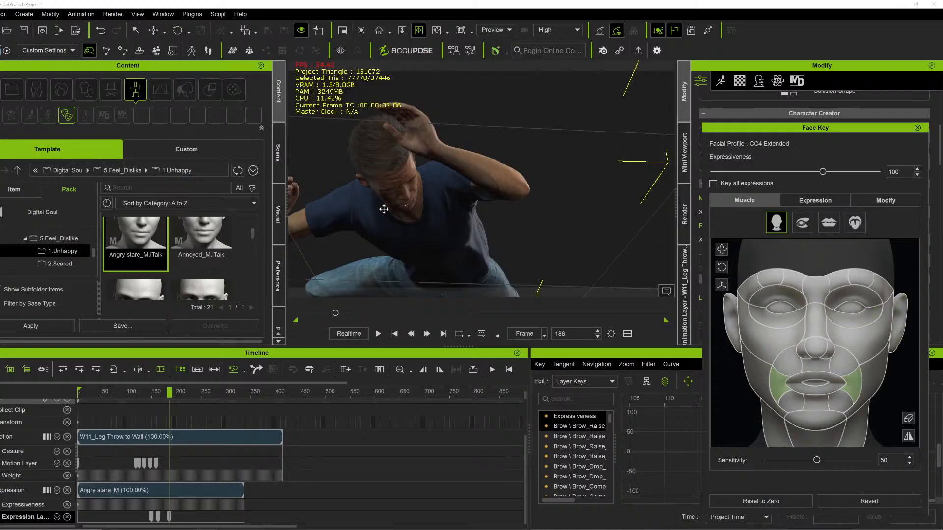
key("space")
key("space")
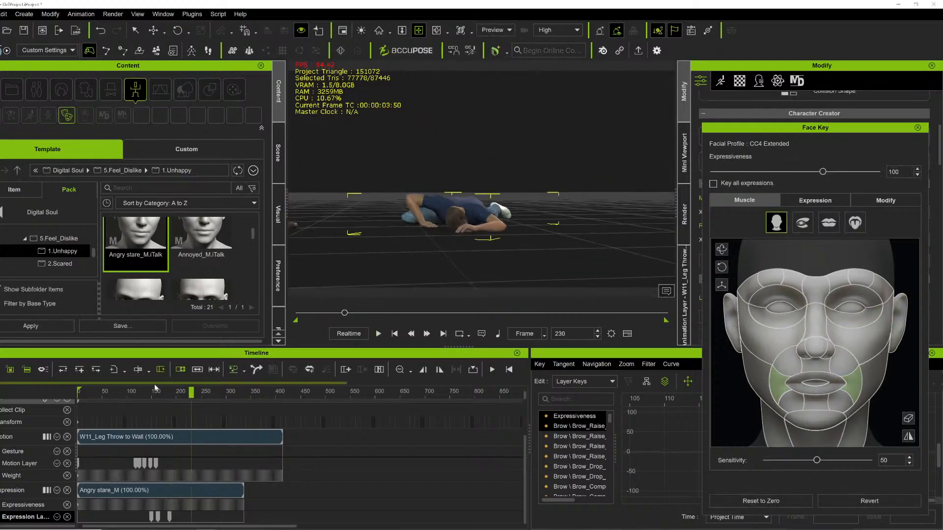
key("space")
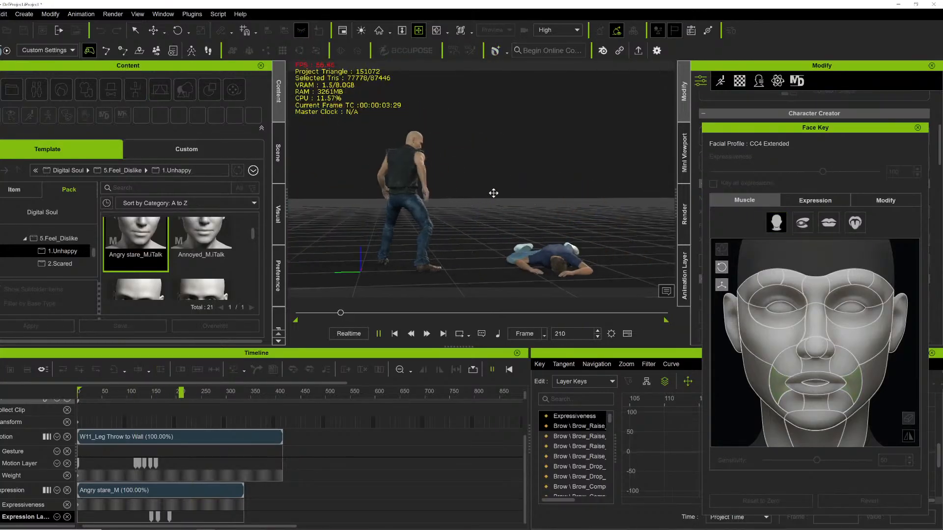
key("space")
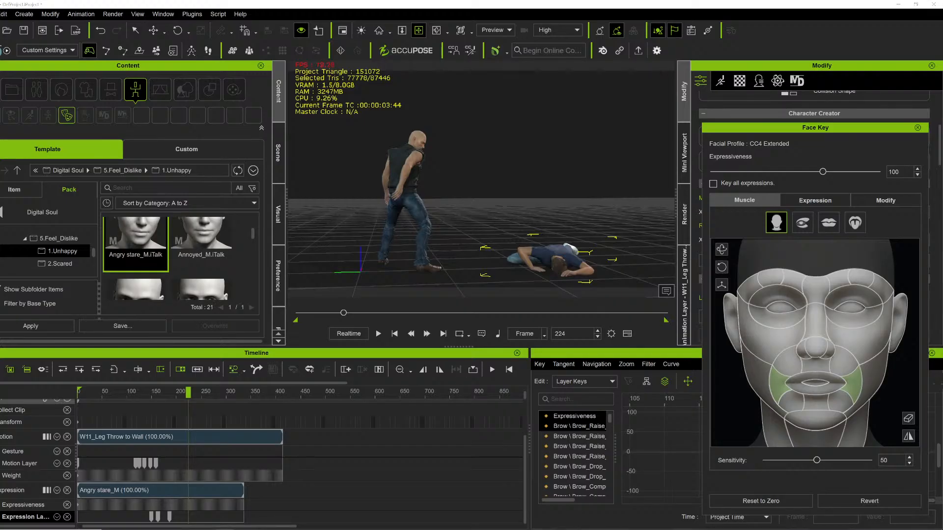
left_click_drag(315, 313, 301, 313)
right_click_drag(424, 208, 499, 215)
key("space")
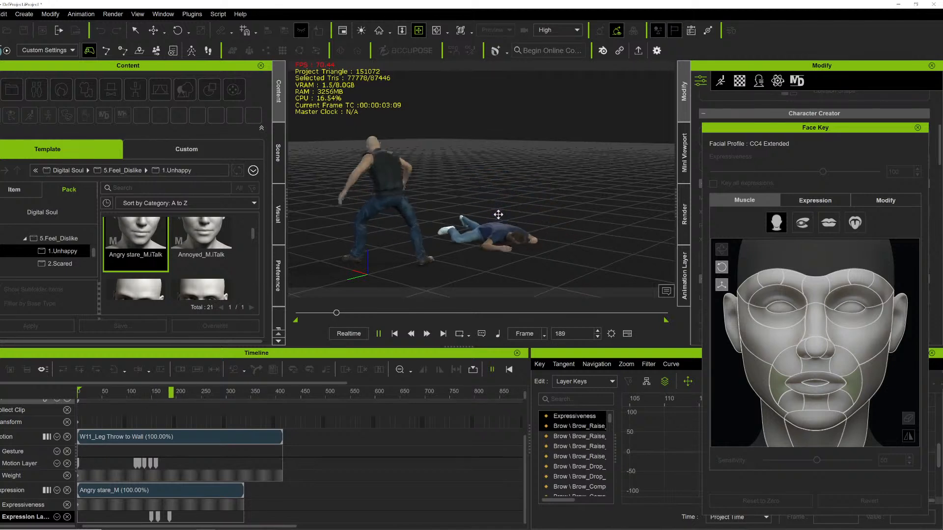
key("space")
left_click_drag(298, 313, 308, 310)
key("space")
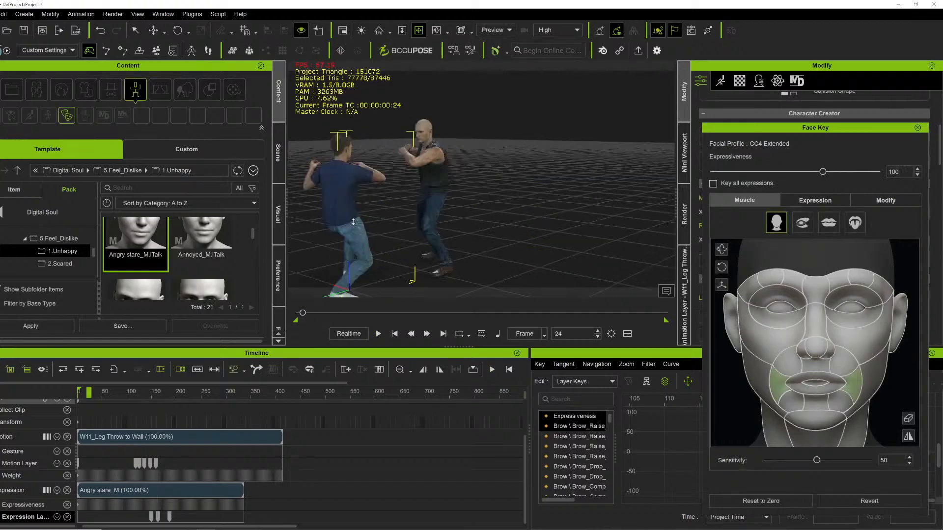
scroll(351, 250, "up", 4)
middle_click_drag(351, 251, 400, 249)
right_click_drag(400, 249, 437, 251)
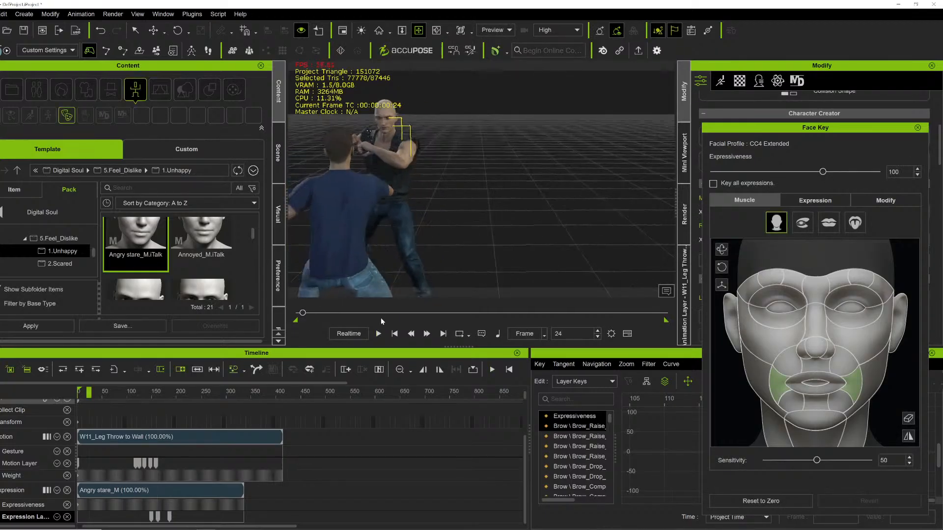
left_click_drag(303, 314, 287, 304)
middle_click_drag(350, 226, 444, 257)
right_click_drag(444, 257, 398, 172)
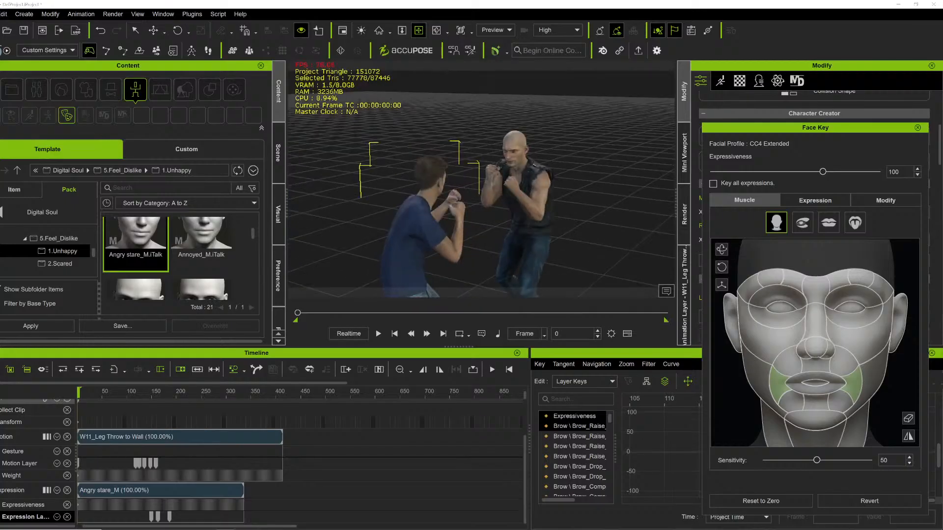
scroll(517, 188, "up", 5)
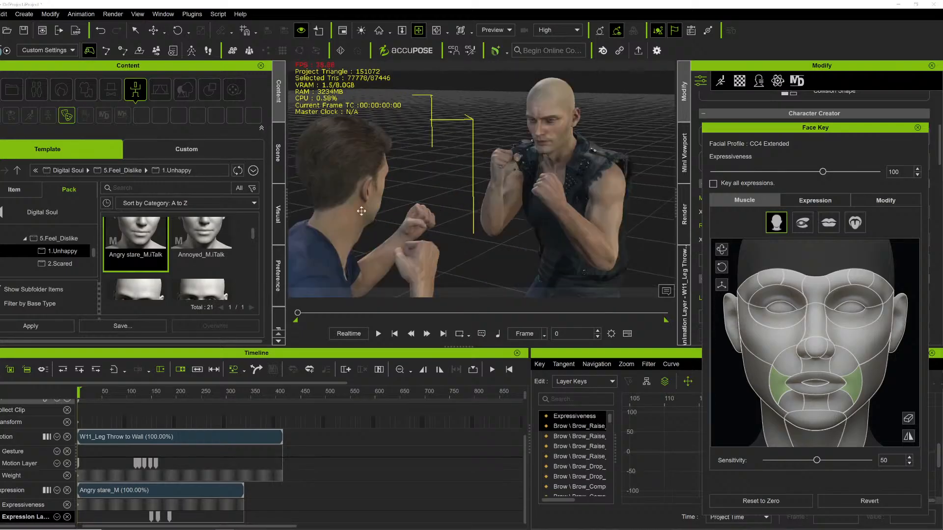
scroll(204, 262, "up", 2)
Apply the Annoyed_M iTalk expression to the bald fighter.
left_click_drag(204, 255, 584, 157)
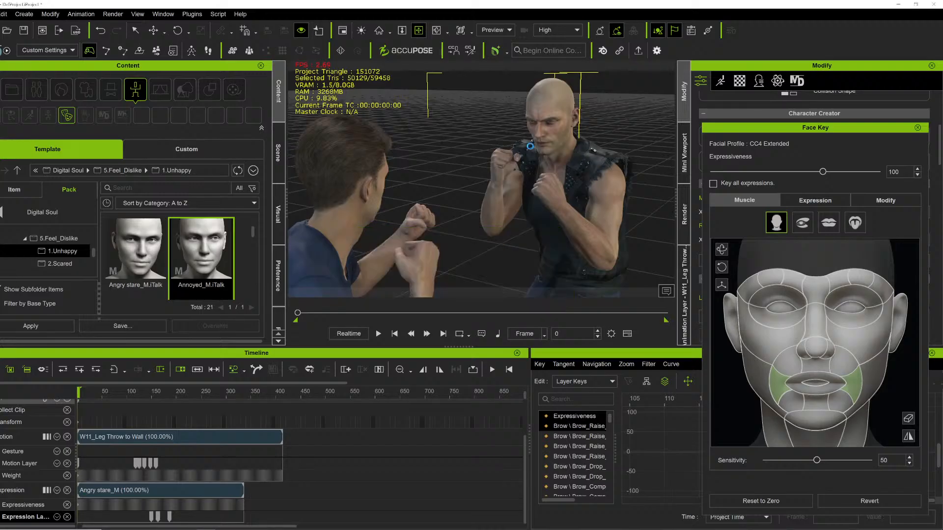
right_click_drag(583, 157, 549, 116)
scroll(519, 130, "down", 2)
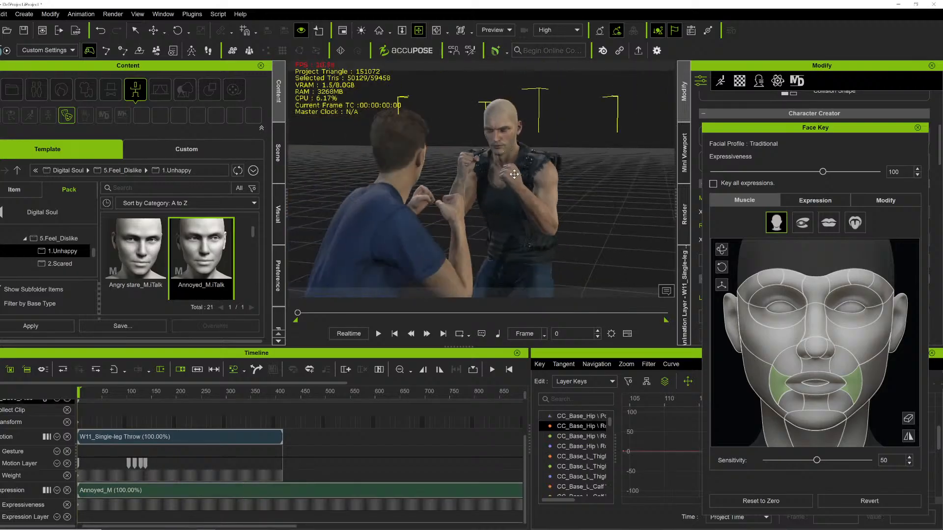
While the fight plays, key the 3_Angry and then 9_Angry presets from the 03-Angry style on the bald fighter.
key("space")
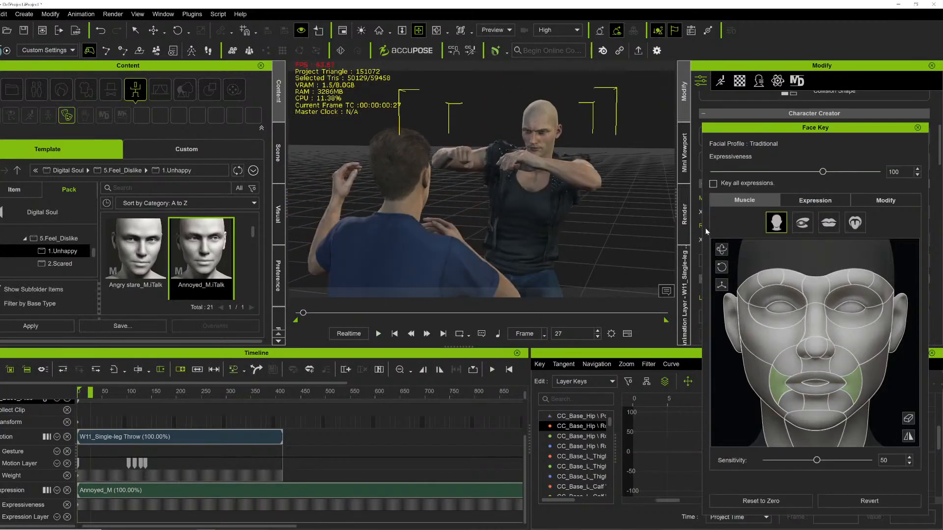
left_click(813, 202)
left_click(806, 219)
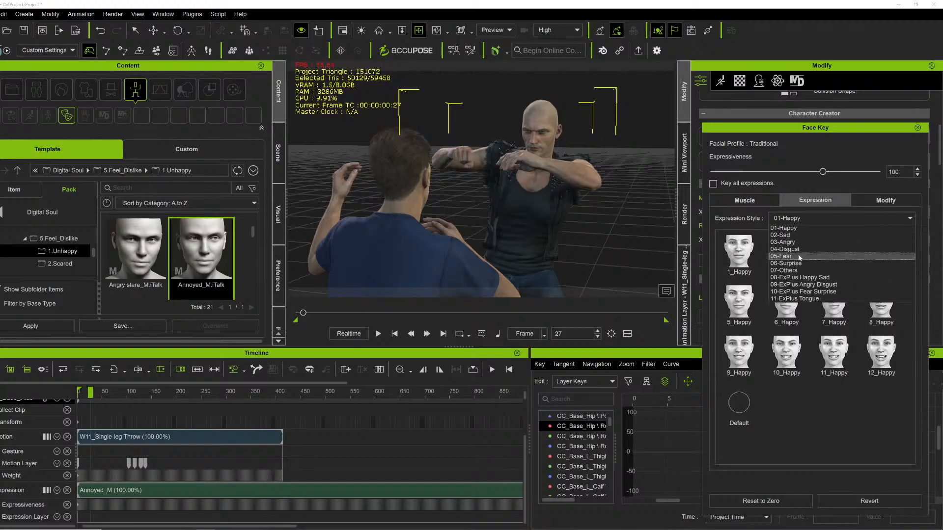
left_click(788, 242)
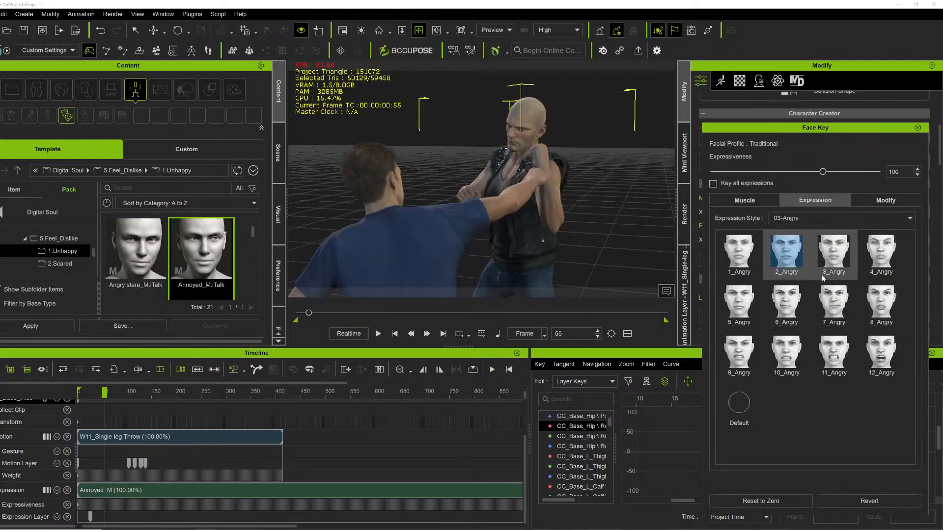
left_click(837, 269)
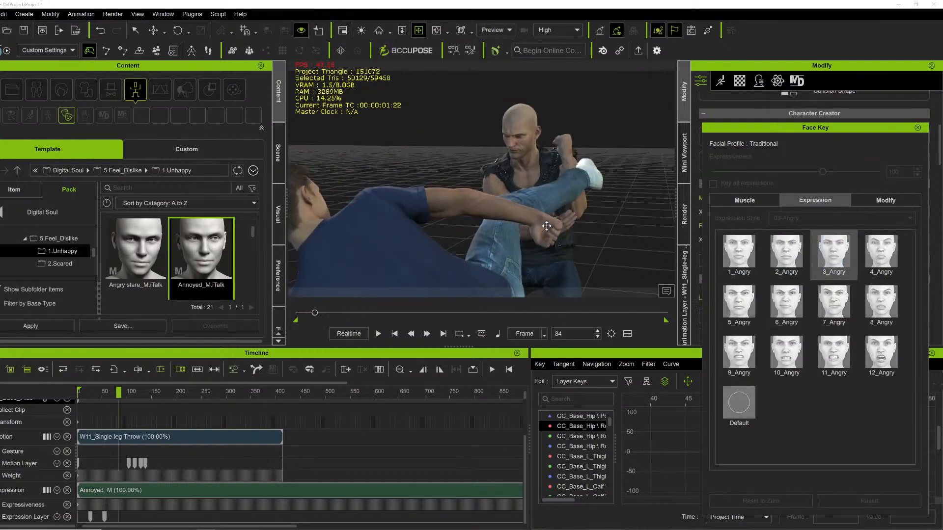
left_click(757, 364)
right_click_drag(535, 218, 638, 198)
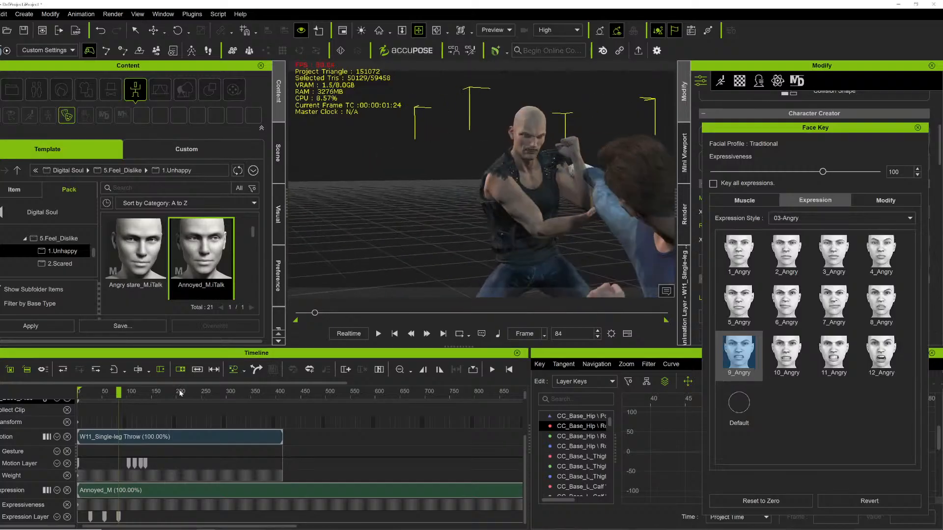
key("space")
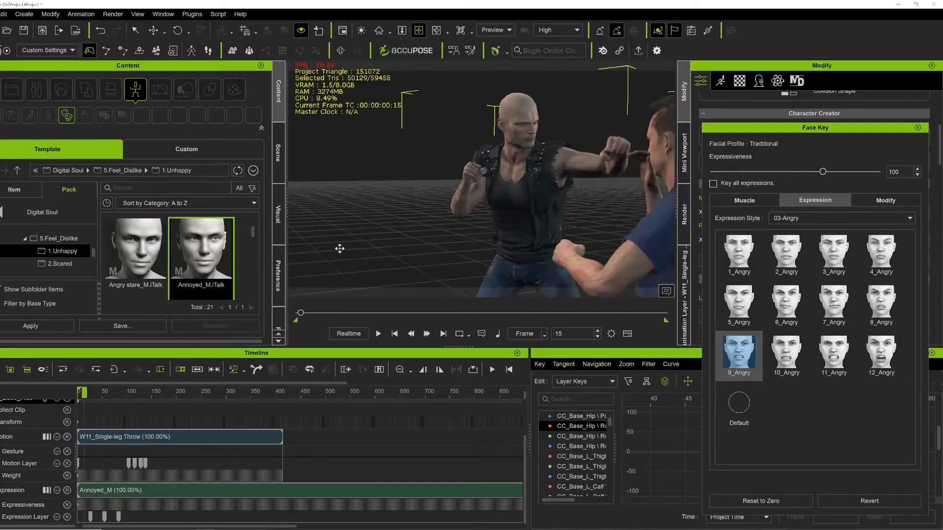
During playback, key the 7_Angry and then 12_Angry presets from the 03-Angry style on the bald fighter.
key("space")
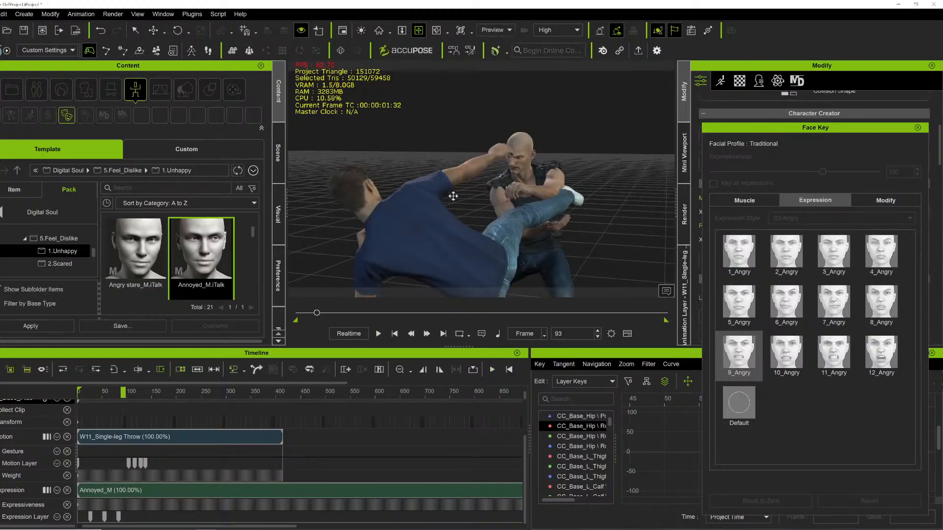
key("space")
key("space")
left_click(836, 323)
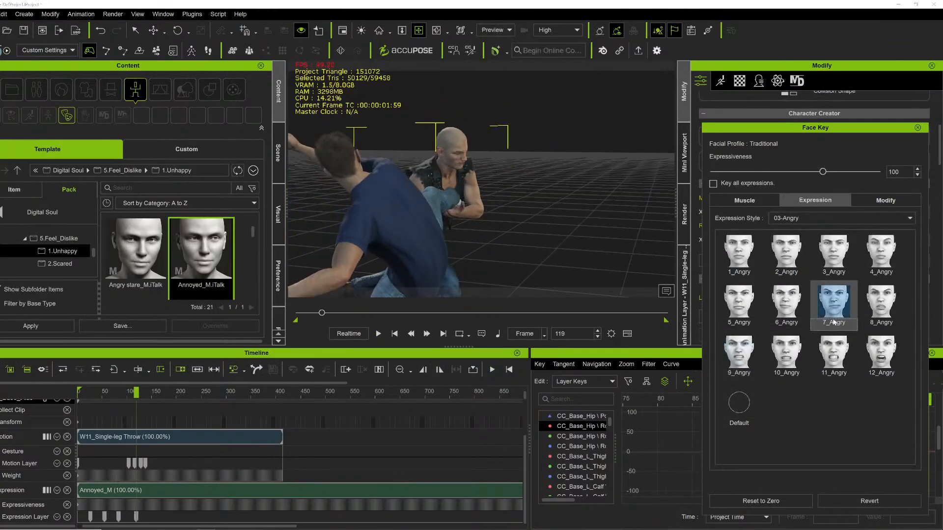
key("space")
key("space")
left_click(873, 363)
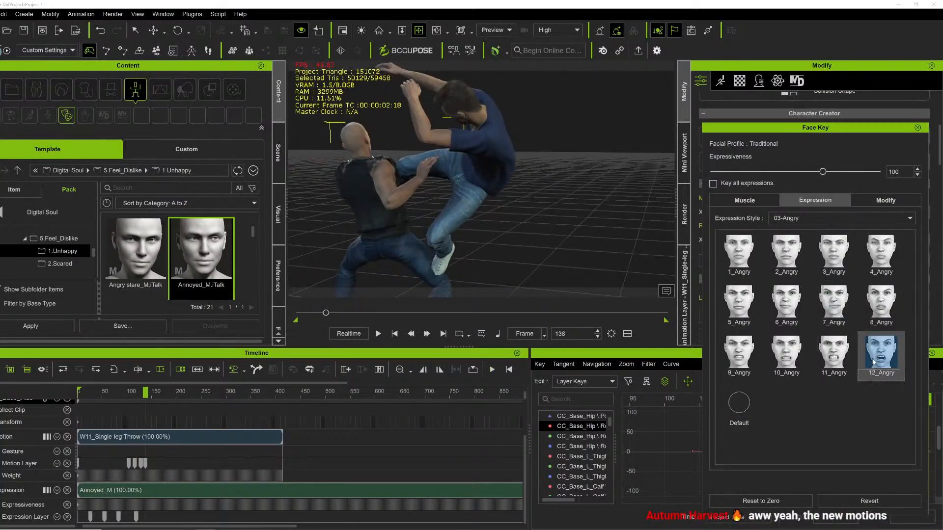
Orbit the view and key the 2_Angry preset on the bald fighter at about frame 154.
right_click_drag(435, 156, 287, 143)
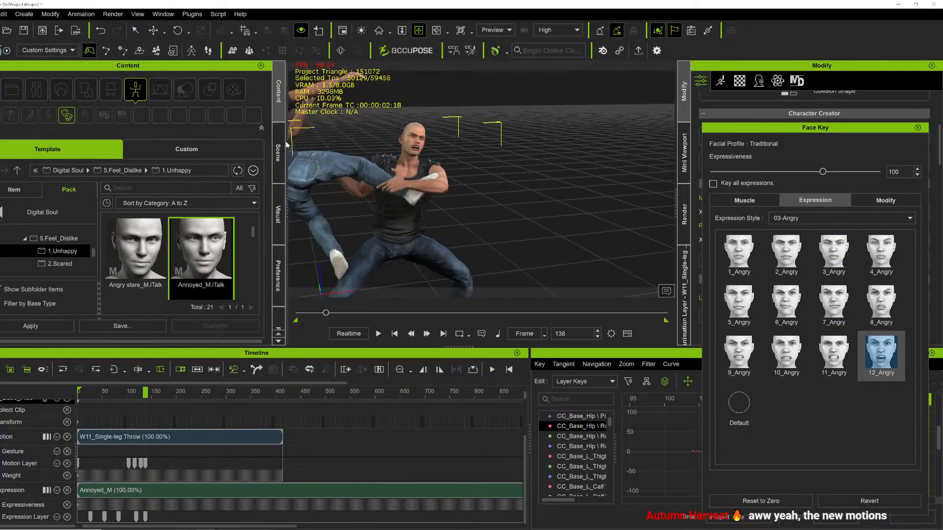
key("space")
Play the fight from the start and step through early frames to review the bald fighter's expressions.
key("space")
left_click(787, 253)
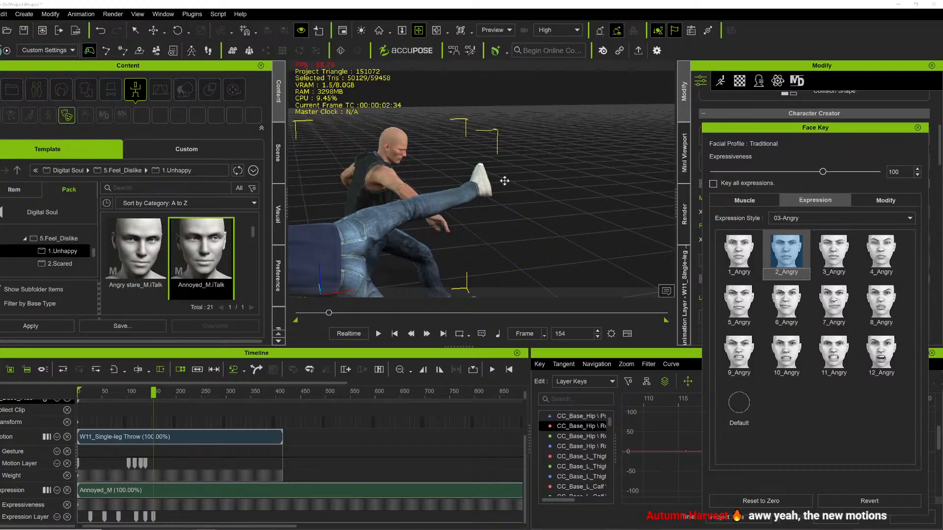
key("space")
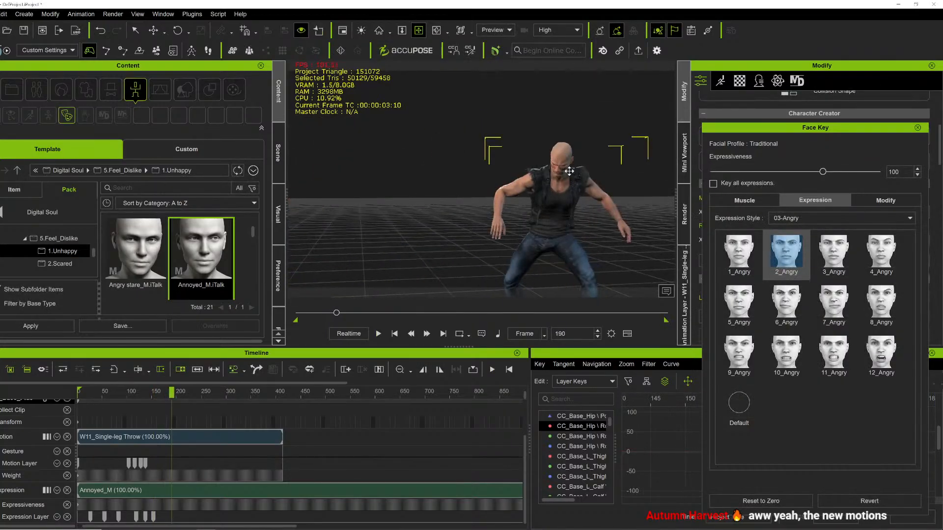
key("space")
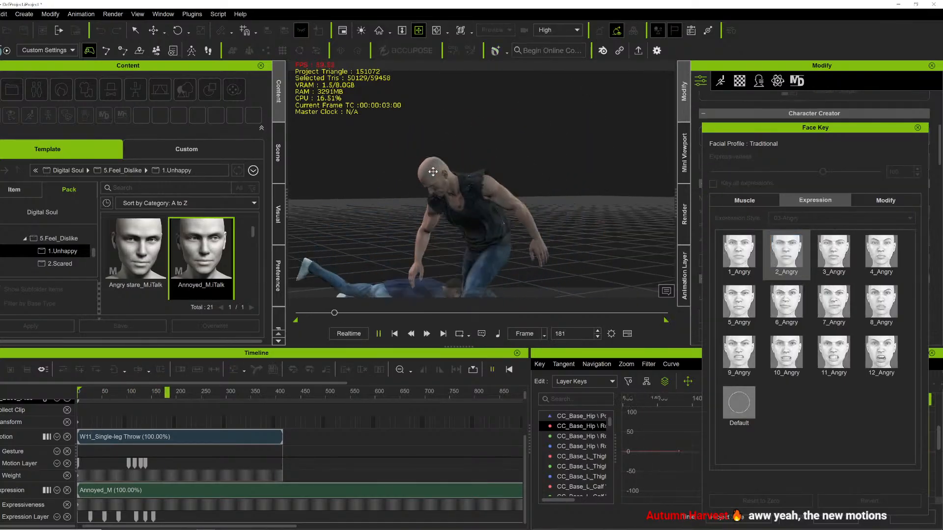
key("space")
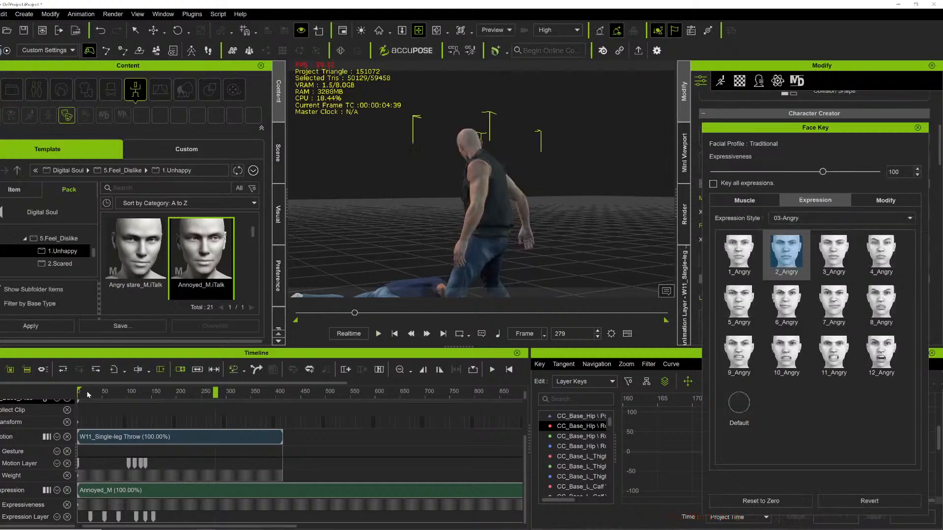
left_click(88, 393)
key("Right")
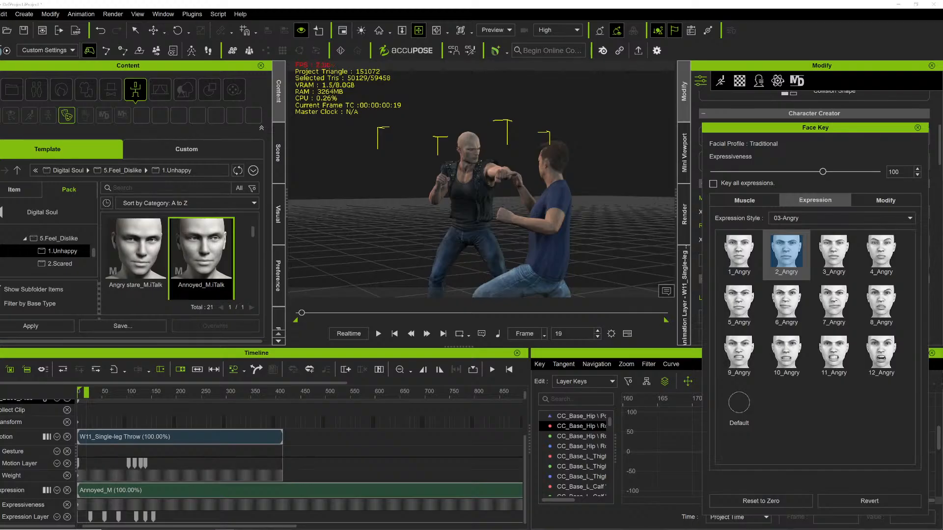
key("Right")
key("Right")
key("Right")
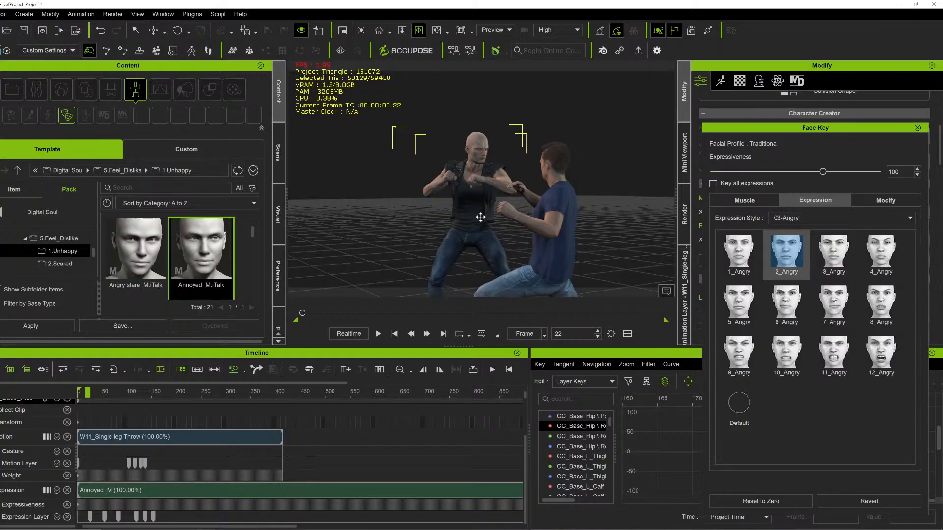
key("space")
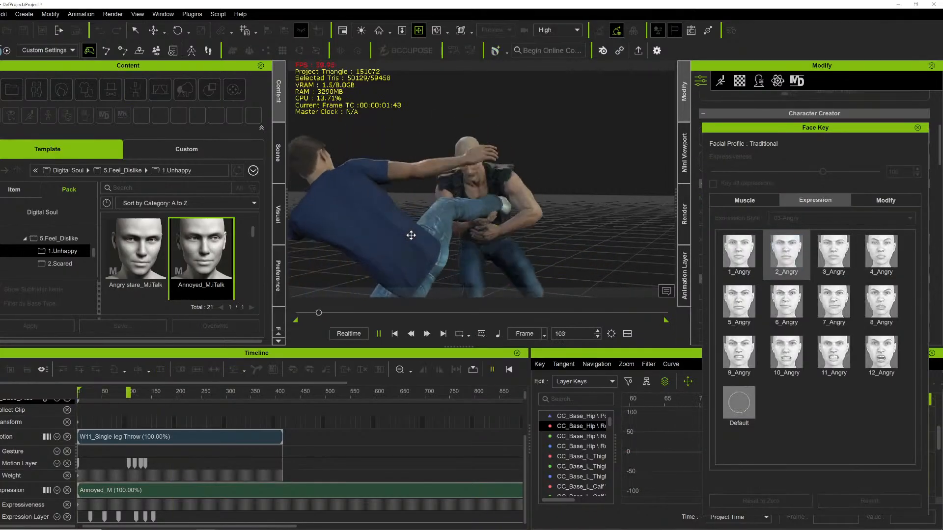
key("space")
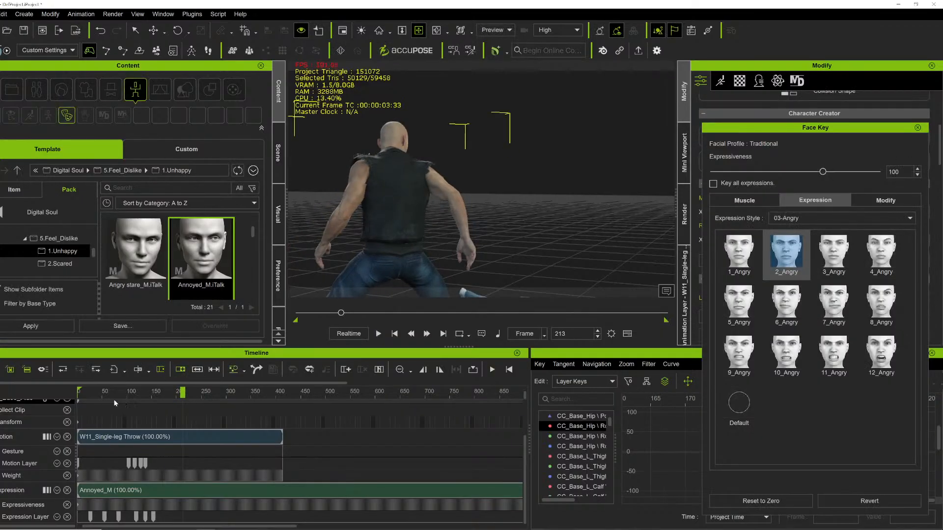
Replay the fight from the beginning and scrub to about frame 408 near the end.
left_click(82, 395)
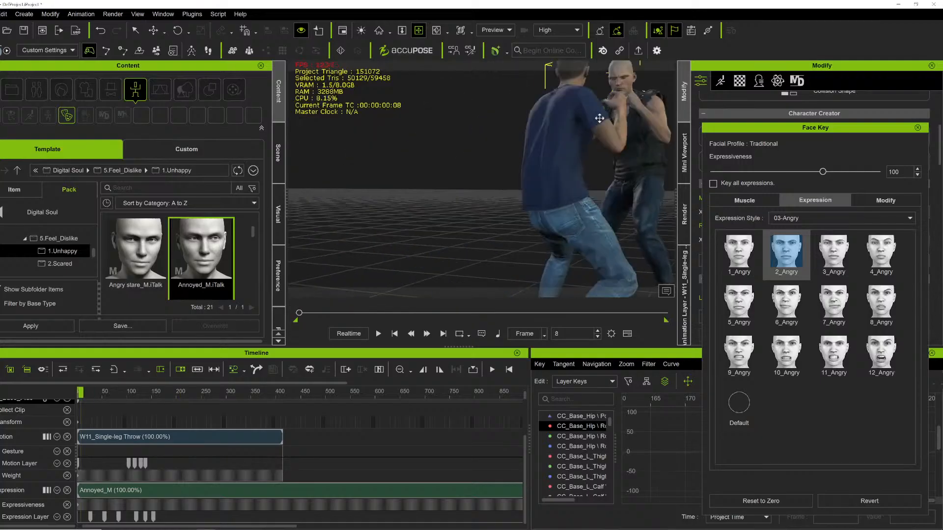
key("space")
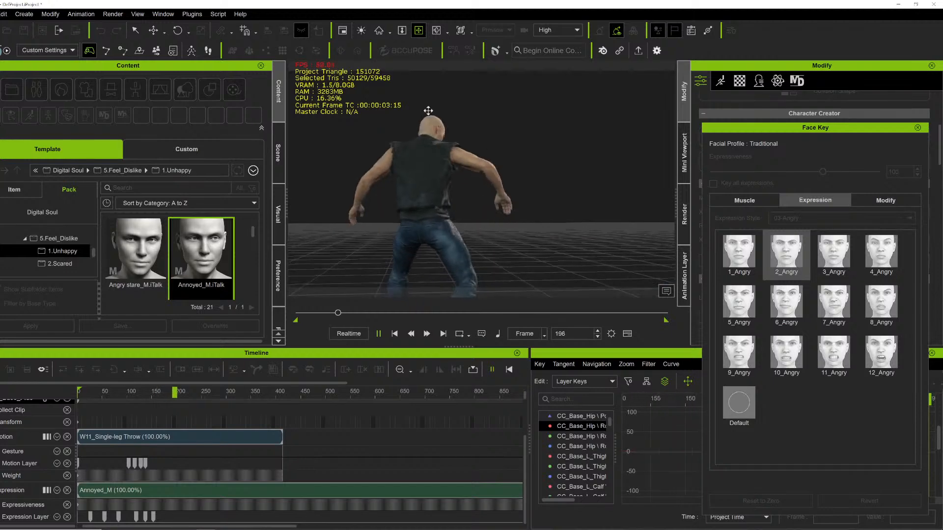
key("space")
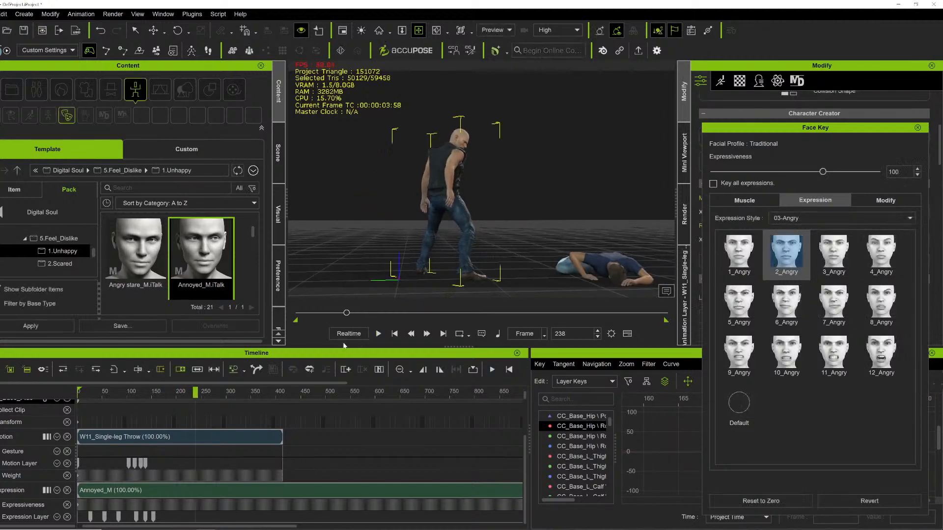
left_click(292, 312)
key("space")
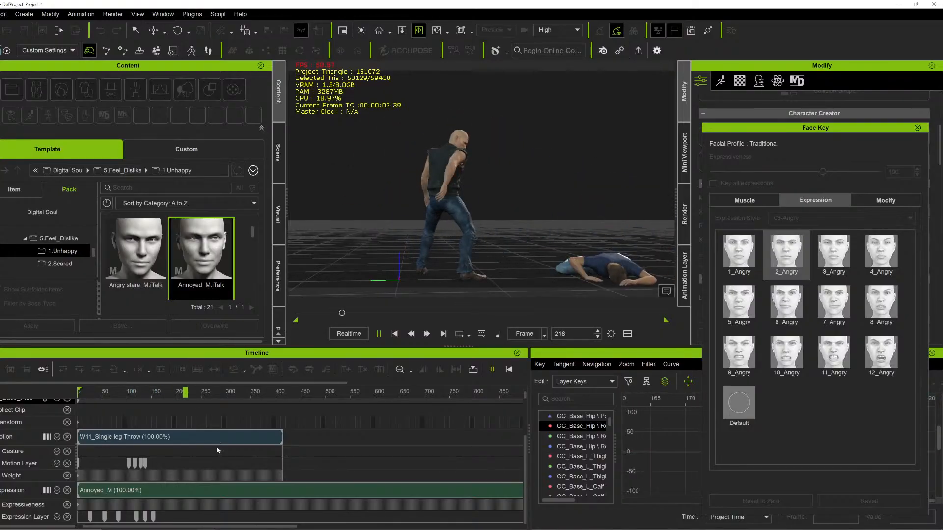
left_click(276, 394)
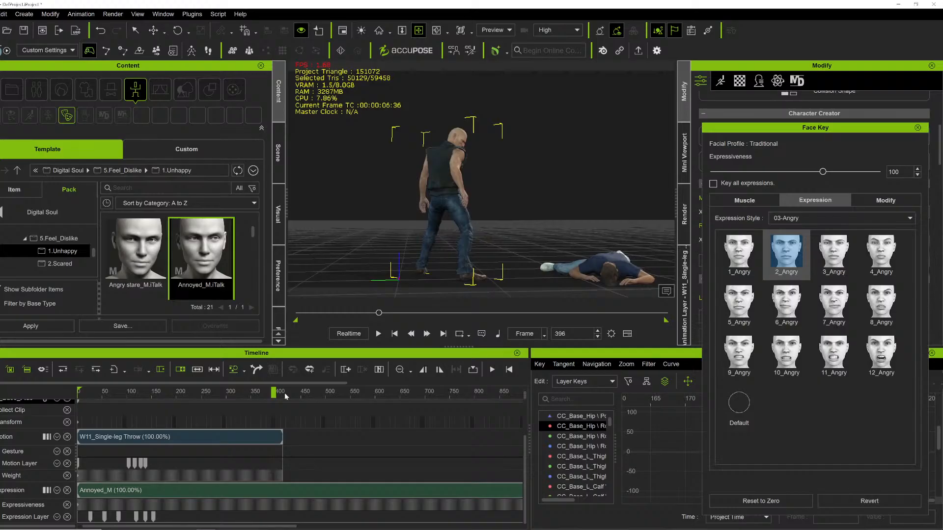
left_click(285, 395)
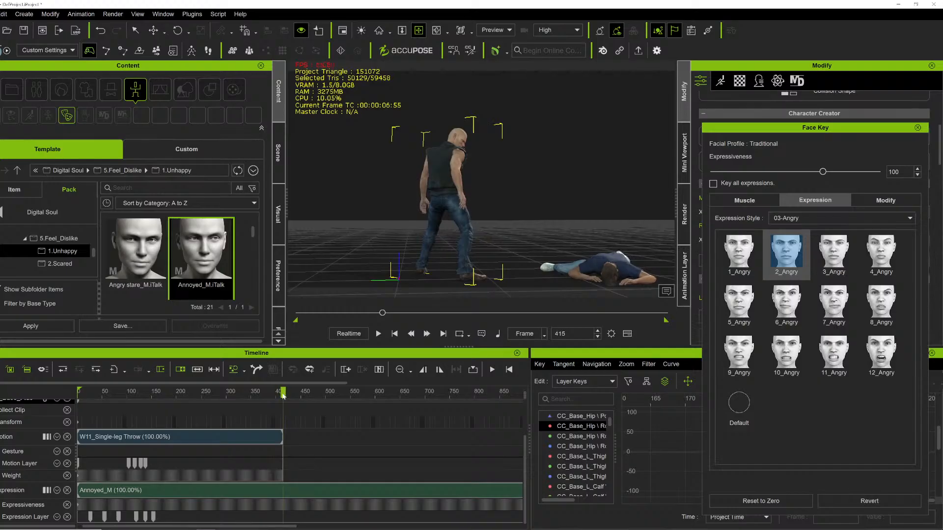
left_click_drag(284, 396, 280, 395)
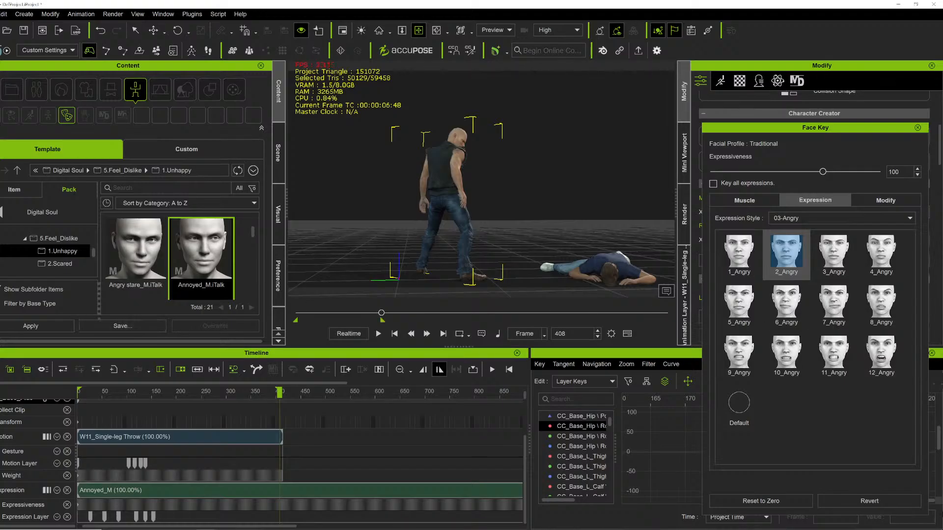
Switch to the Epic Games Launcher, open the Library, and launch the LIVESTREAM project.
left_click(893, 529)
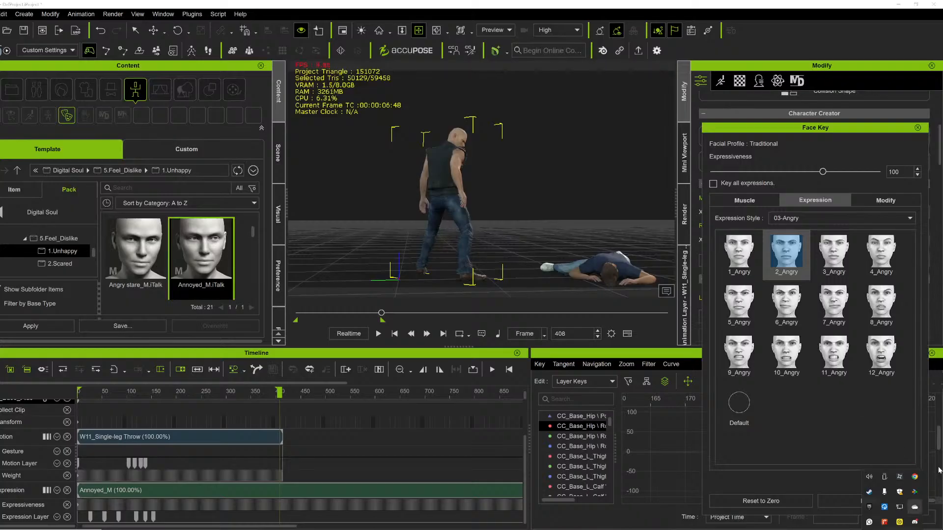
right_click(869, 507)
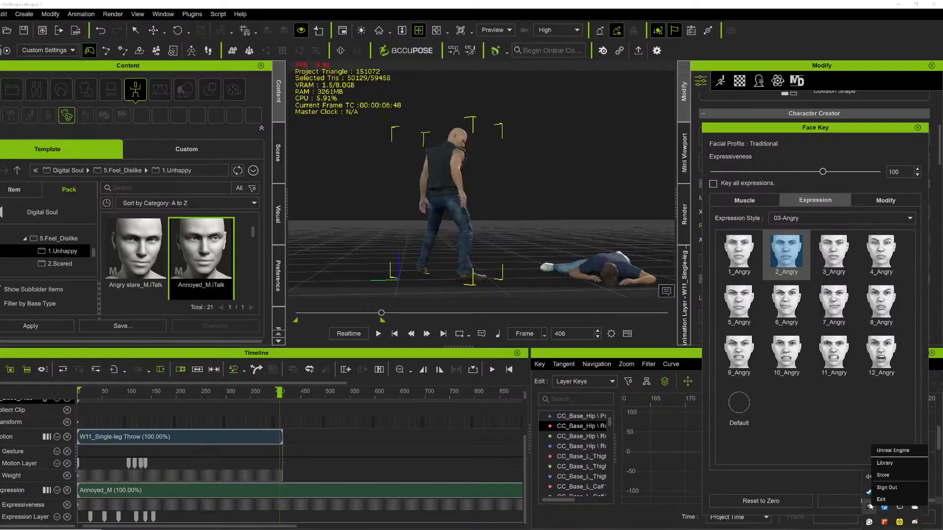
left_click(884, 463)
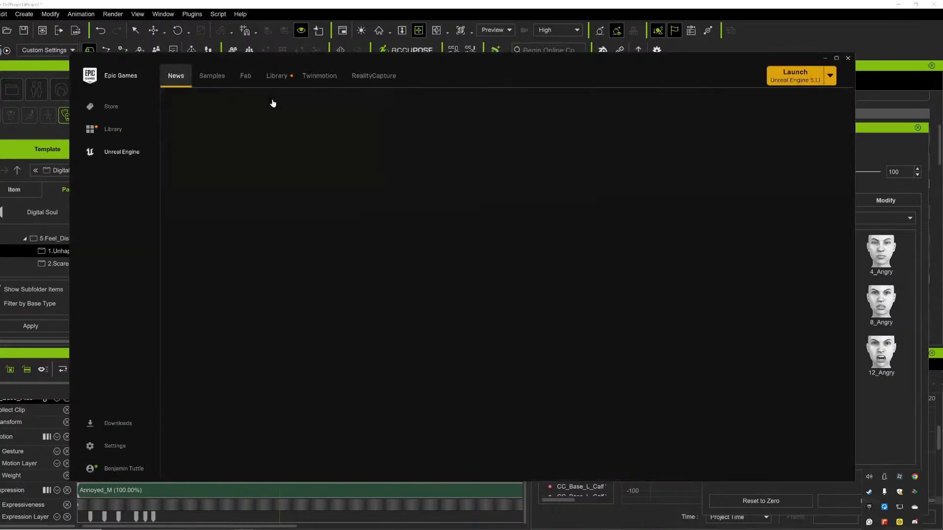
left_click(264, 77)
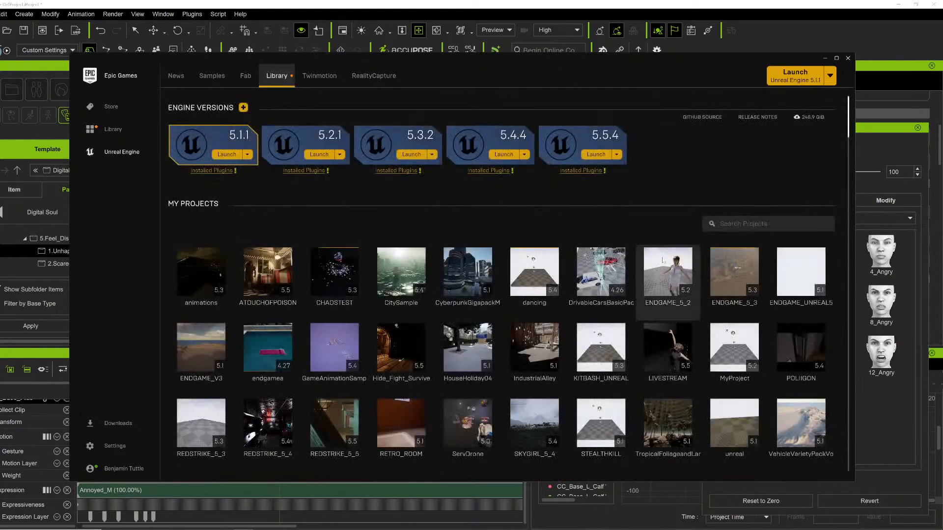
double_click(668, 349)
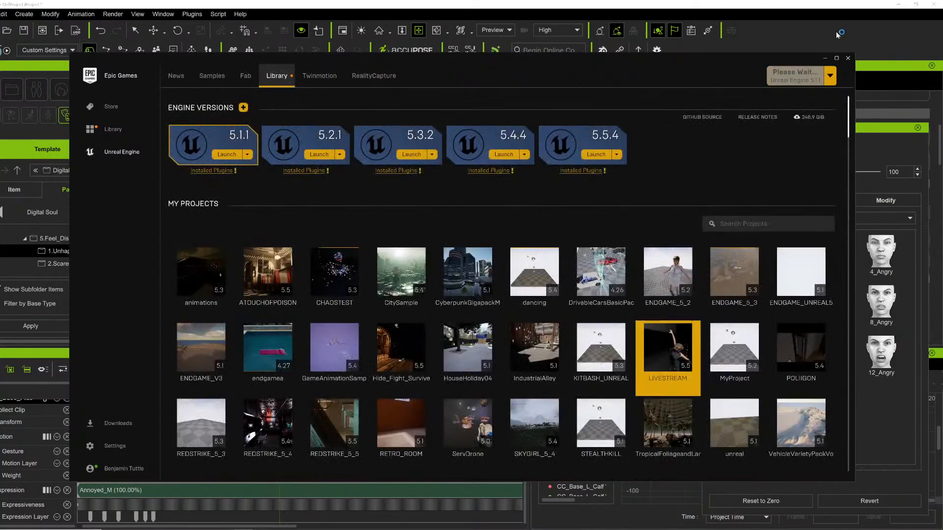
left_click(826, 59)
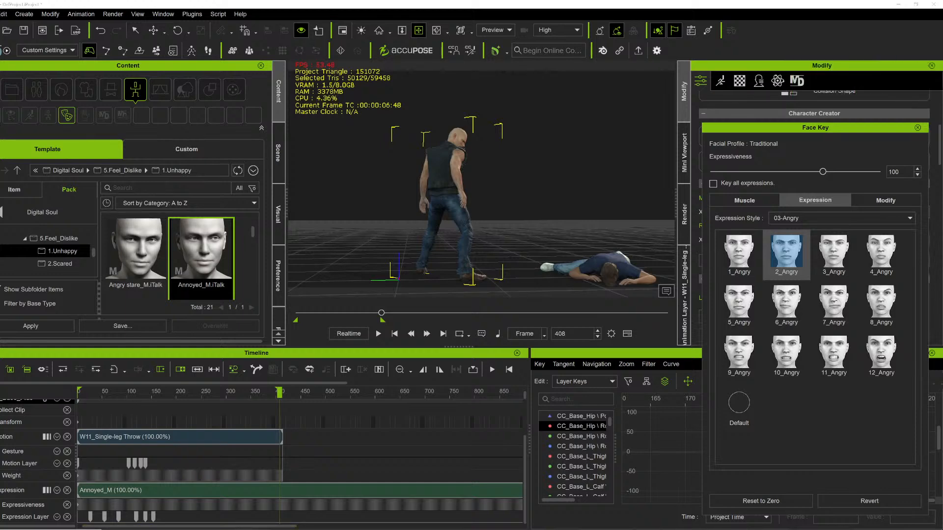
Switch to the opened Unreal project and close its Movie Render Queue window.
mouse_move(244, 529)
left_click(265, 499)
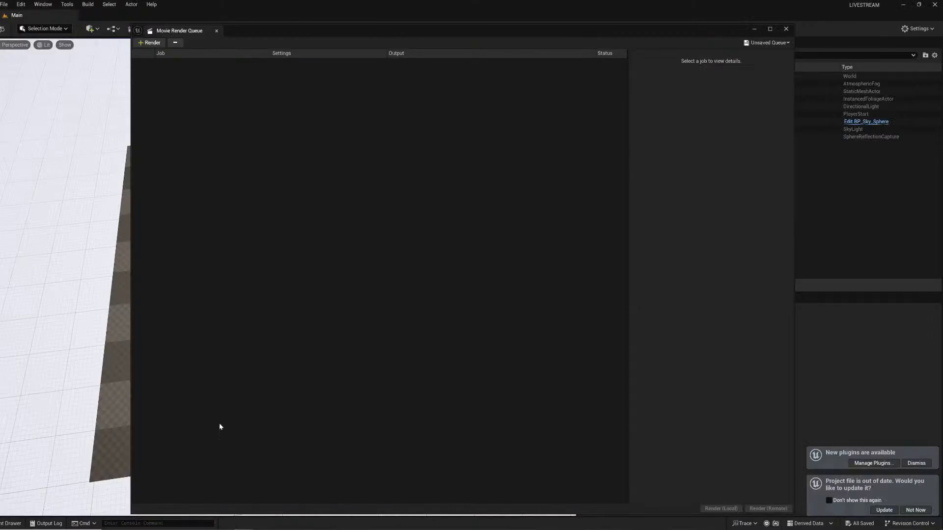
left_click(786, 29)
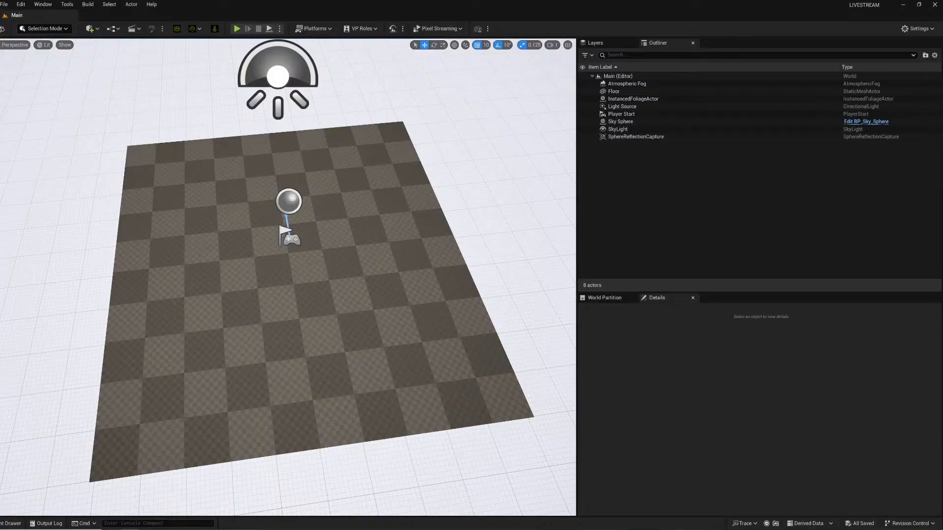
Return to iClone, try to open the Unreal Live Link plugin, and close the Face Key panel.
left_click(20, 523)
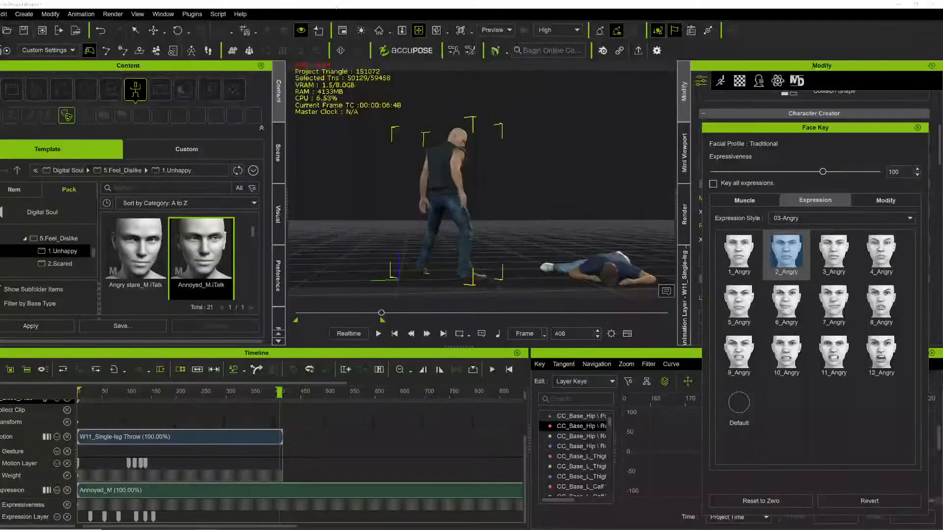
left_click(193, 14)
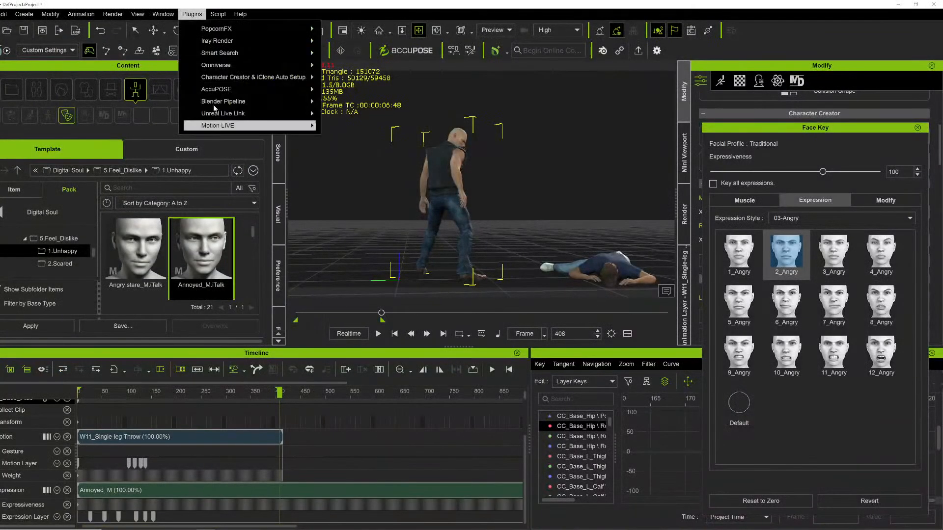
left_click(304, 115)
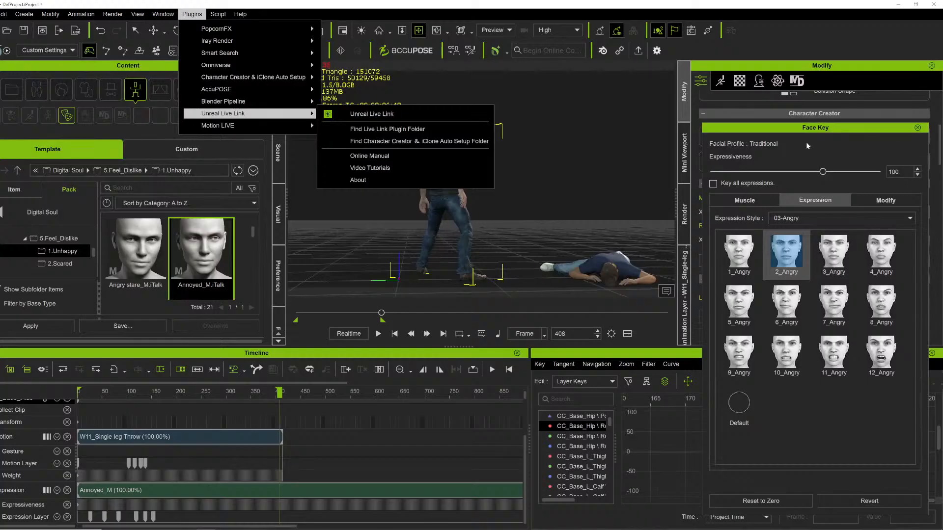
left_click(390, 114)
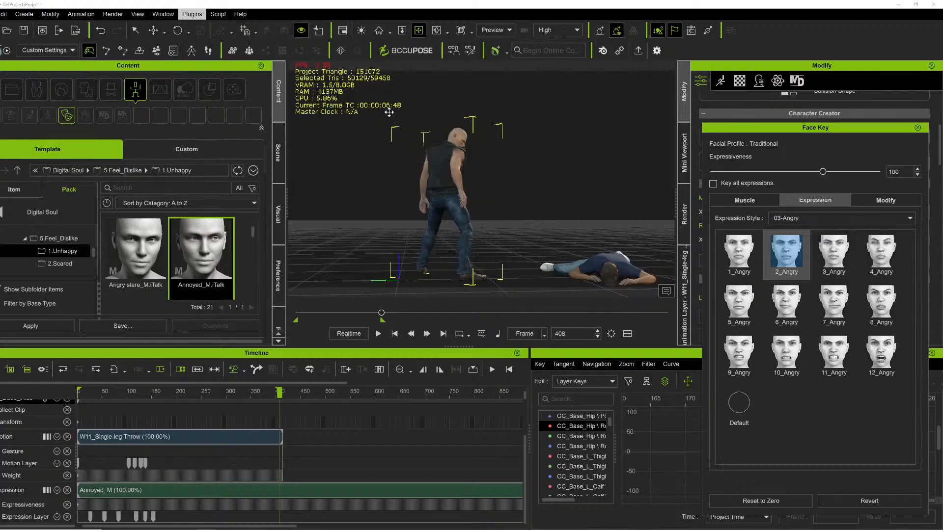
left_click(918, 128)
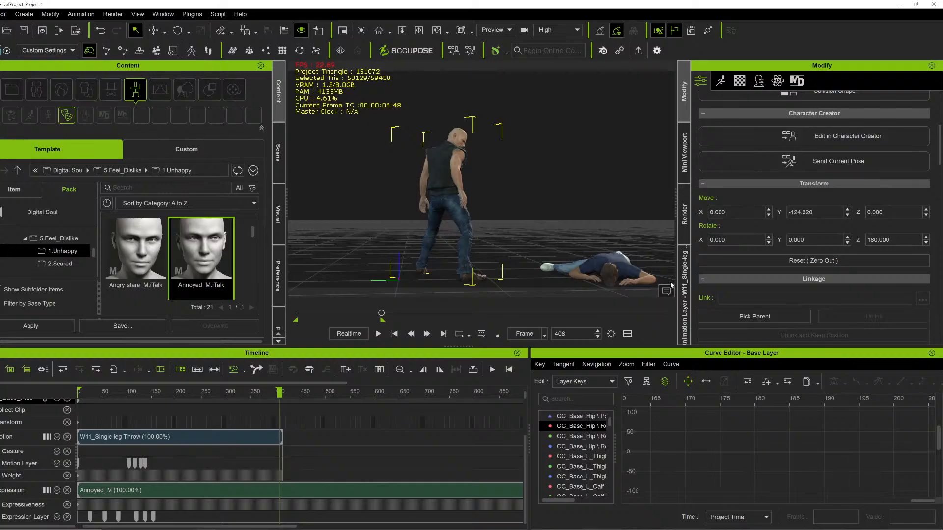
Open the Unreal Live Link dialog and set its transfer mode to Motion.
left_click(192, 14)
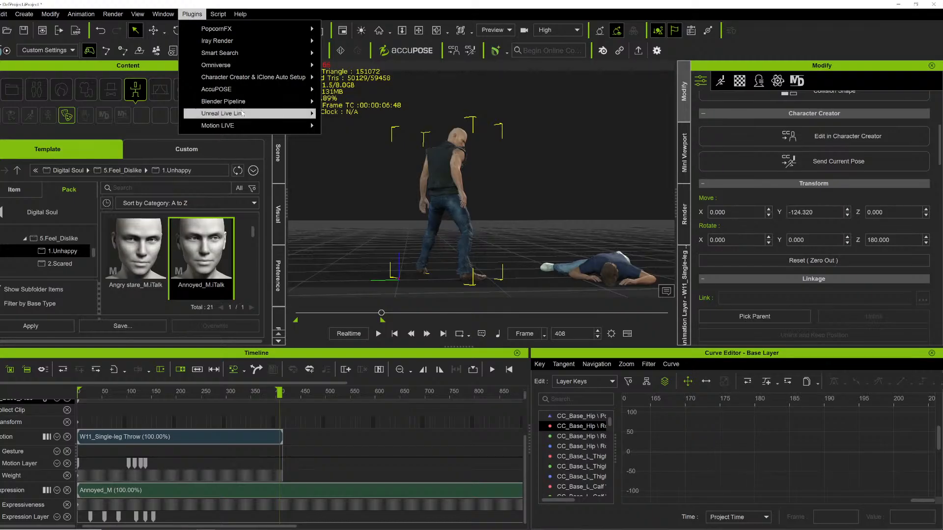
mouse_move(241, 113)
left_click(375, 114)
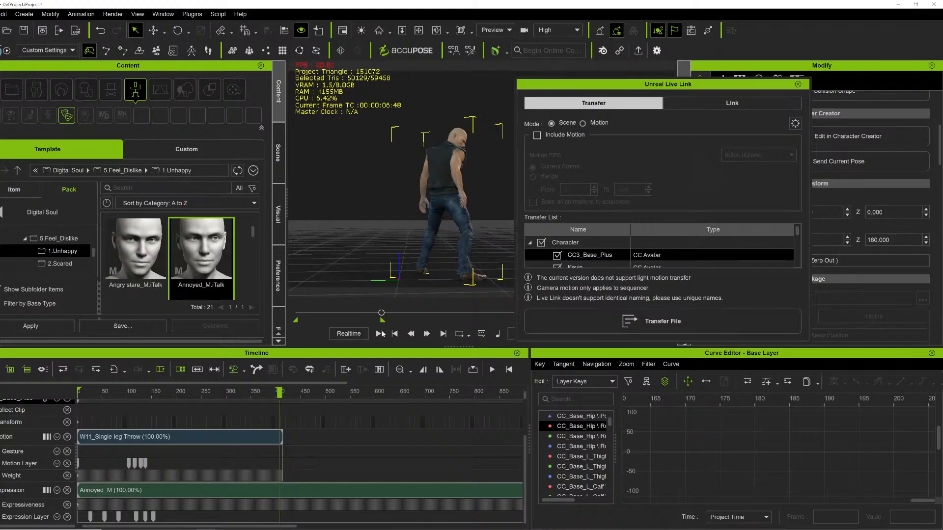
left_click(583, 124)
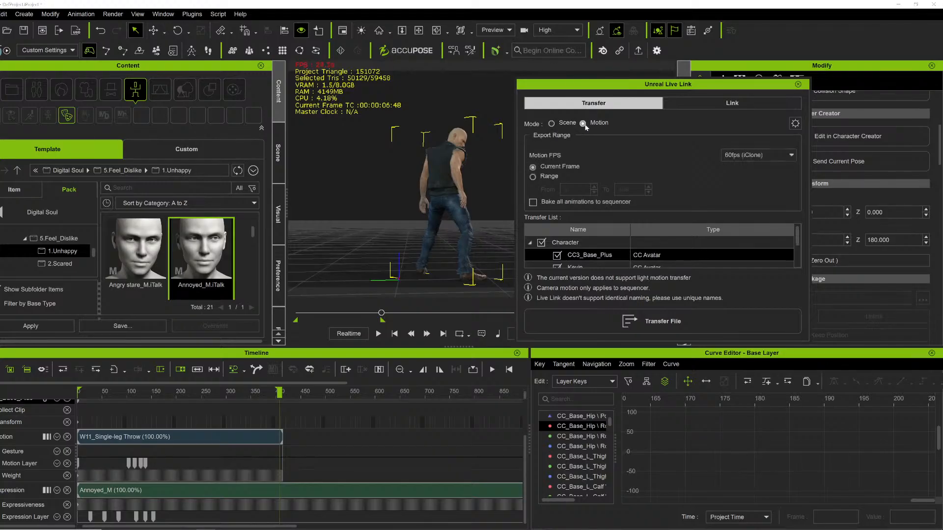
Set the Live Link transfer to Scene mode with the frame Range option and deselect the props in the transfer list.
left_click(551, 123)
left_click(550, 176)
scroll(800, 251, "down", 3)
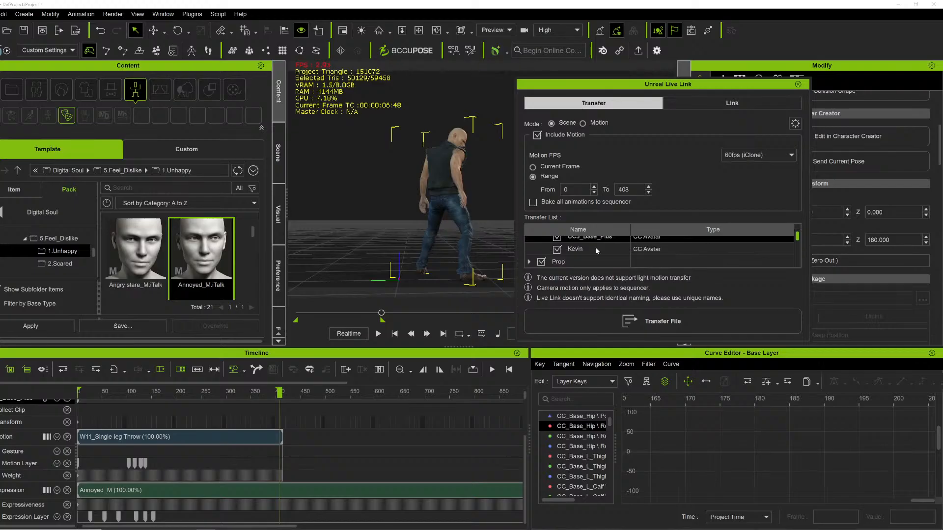
left_click(541, 259)
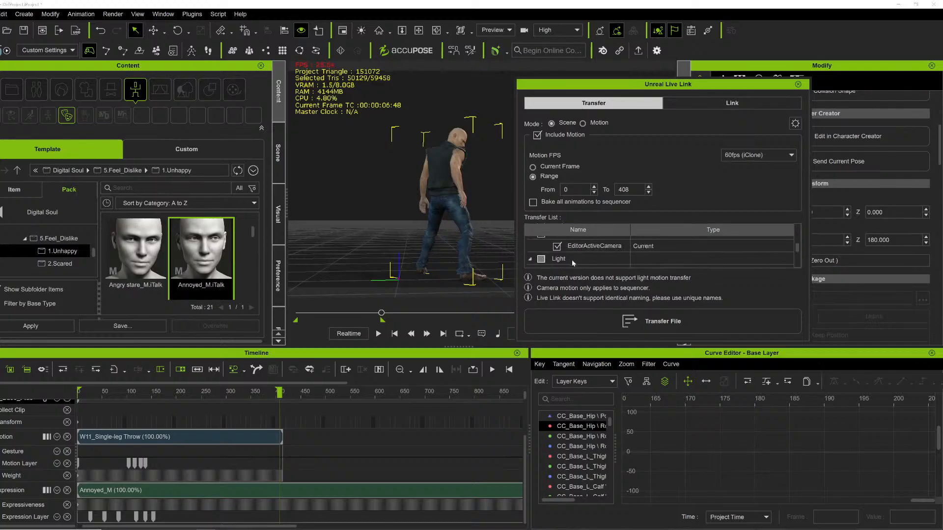
scroll(540, 260, "up", 1)
scroll(546, 257, "up", 1)
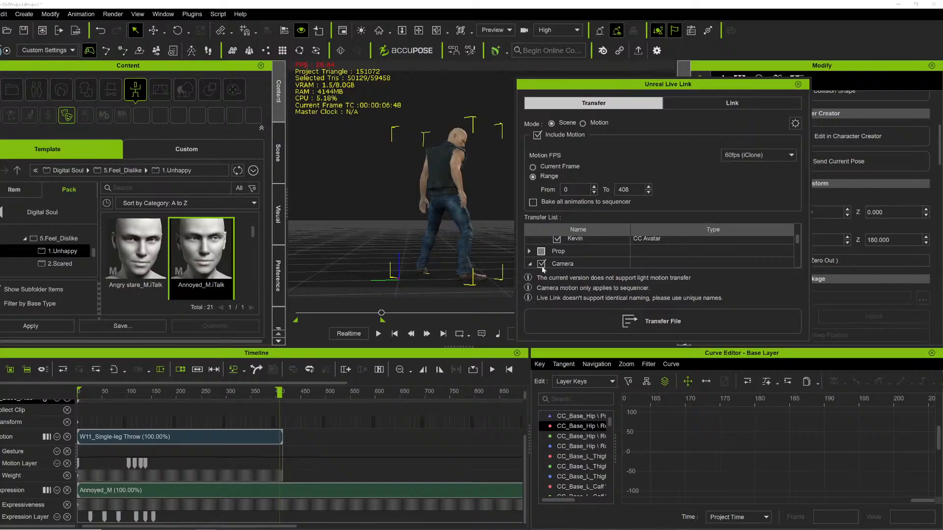
scroll(595, 250, "up", 1)
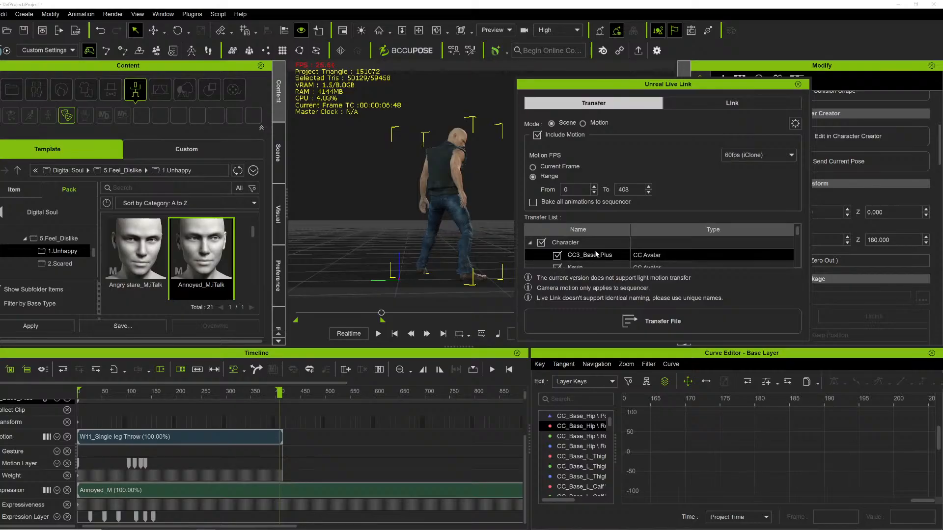
Transfer the scene with the selected characters to Unreal.
left_click(597, 254)
scroll(596, 254, "down", 2)
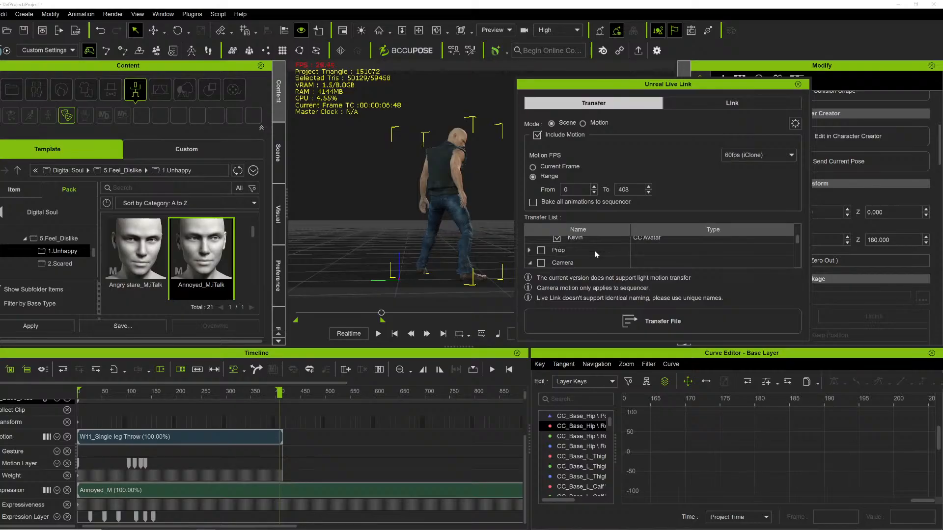
scroll(596, 254, "down", 3)
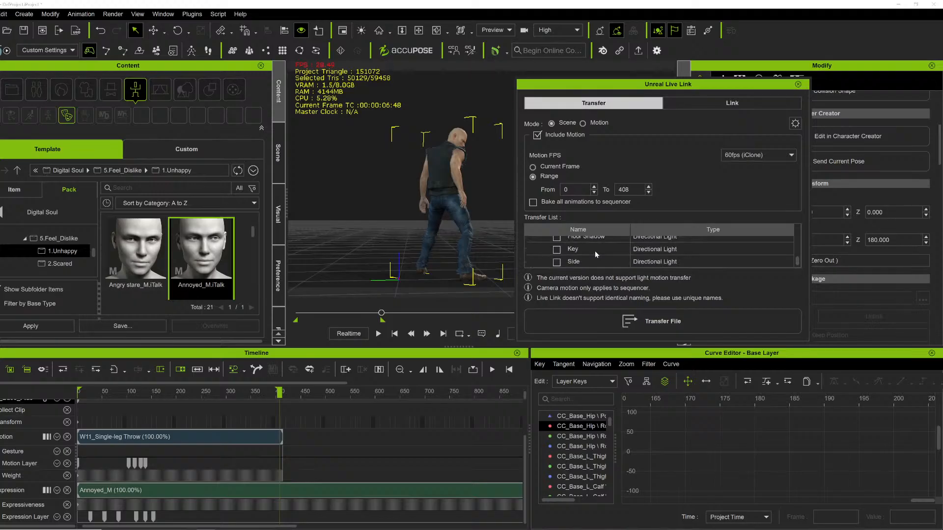
left_click(608, 322)
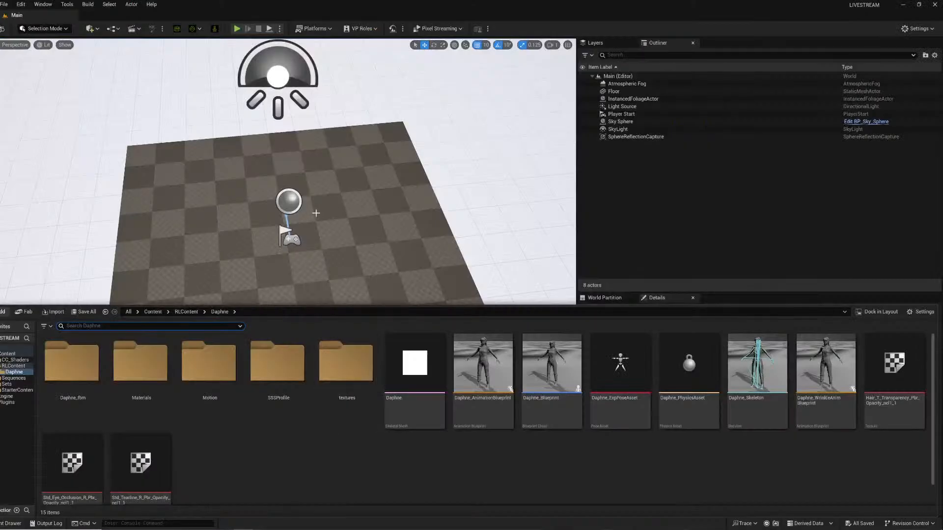
Inspect the Daphne character folder in the Unreal Content Drawer.
right_click_drag(316, 467, 285, 433)
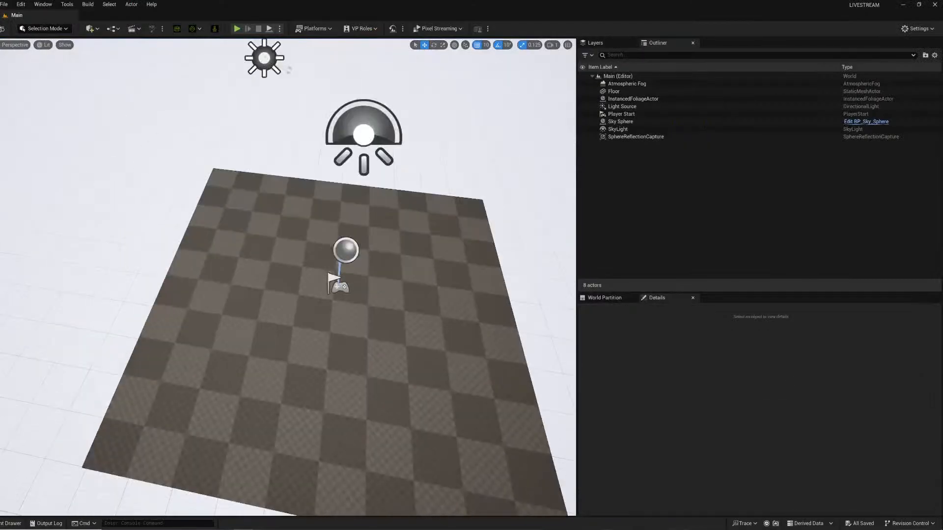
left_click(13, 523)
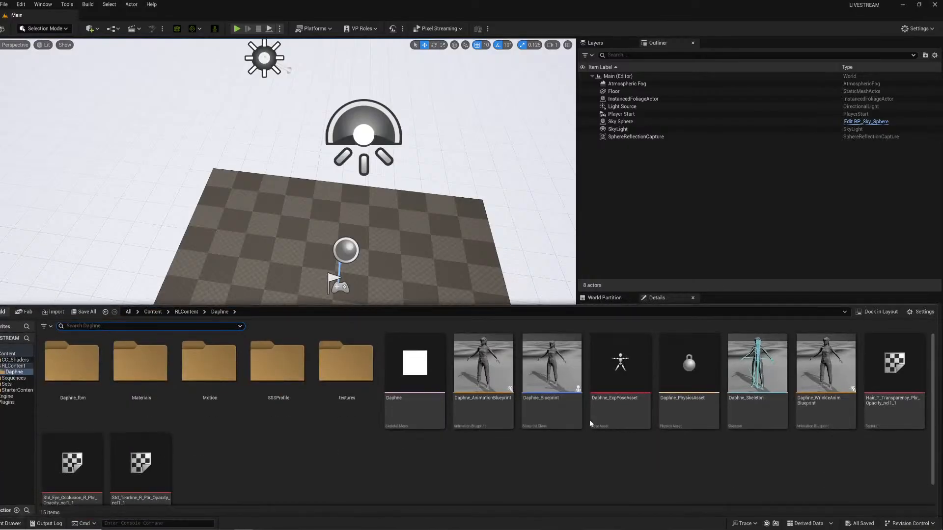
left_click(8, 384)
left_click(15, 372)
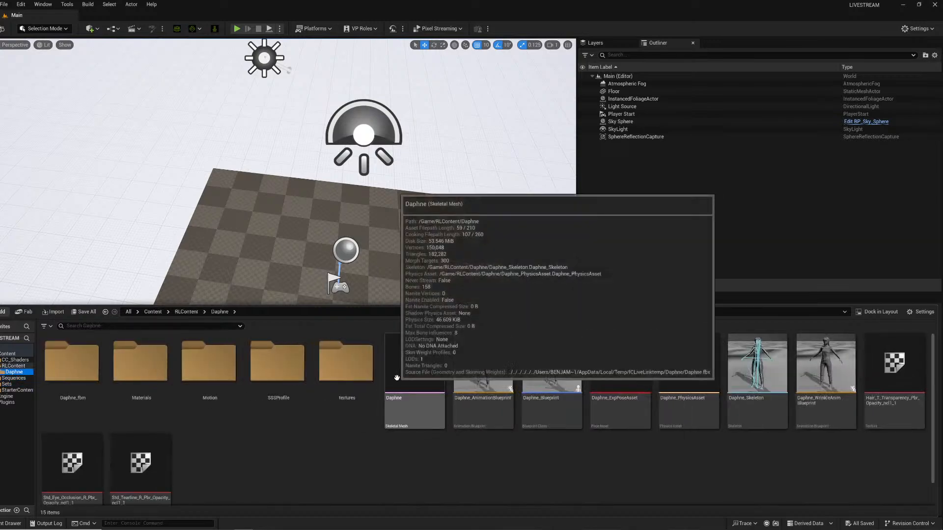
key("ctrl+space")
right_click_drag(288, 294, 288, 246)
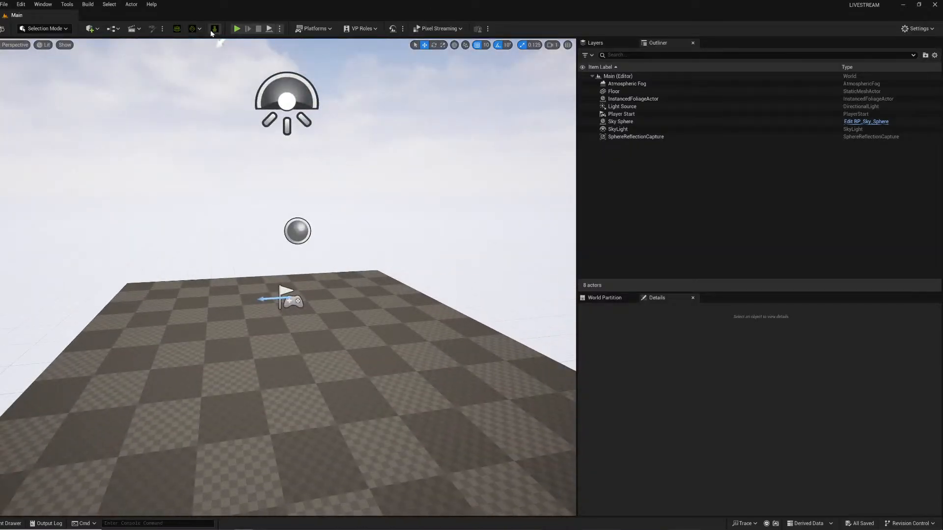
left_click(215, 28)
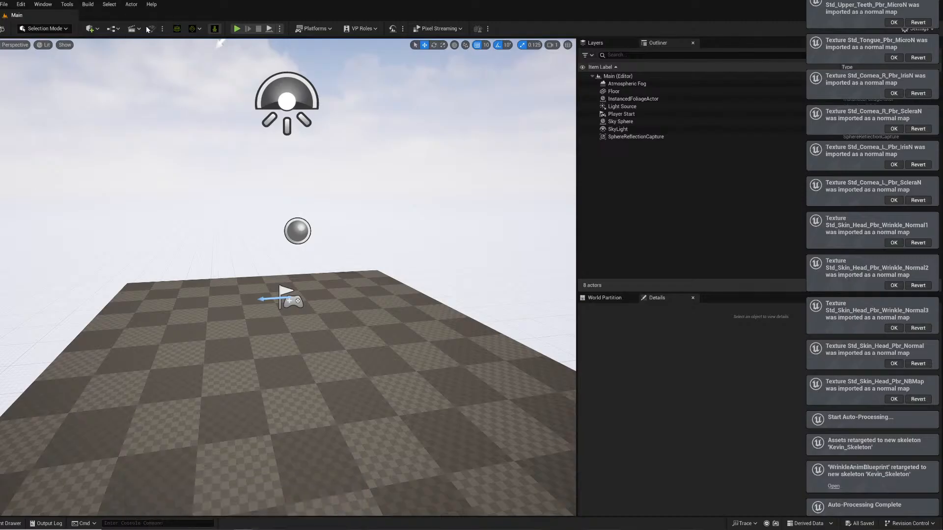
Switch back to iClone and close the Unreal crash report without sending it.
mouse_move(244, 529)
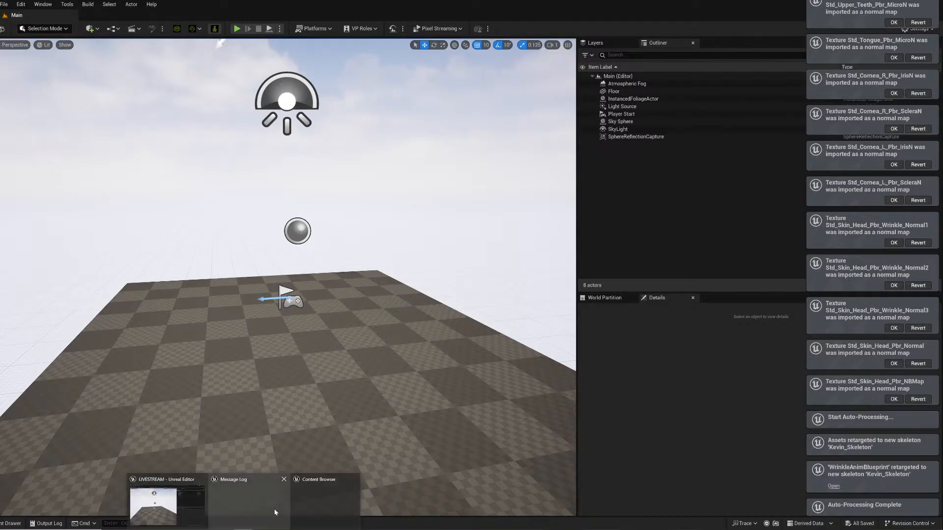
left_click(265, 529)
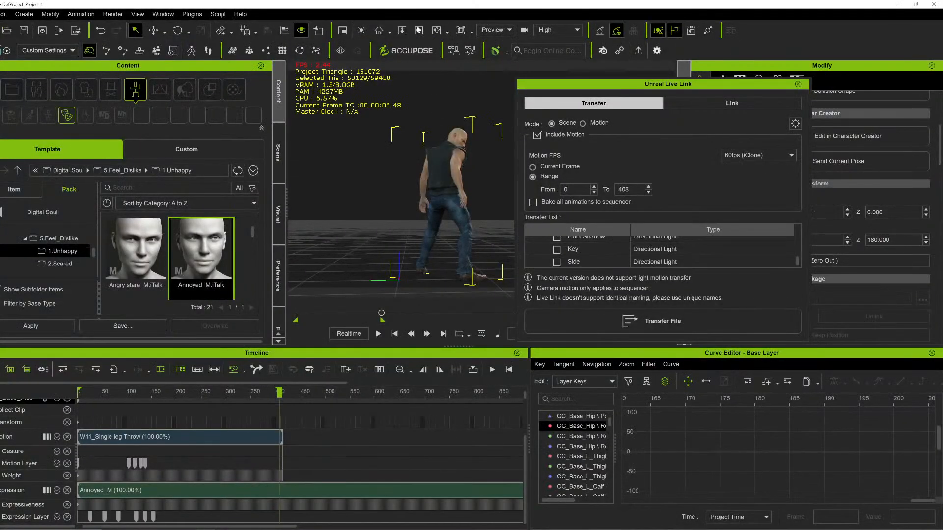
scroll(433, 184, "down", 2)
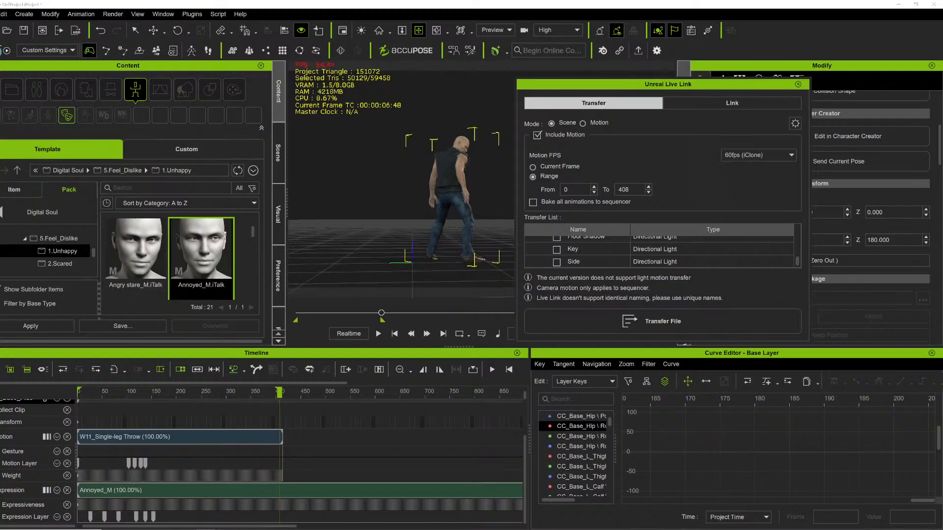
mouse_move(272, 502)
left_click(181, 506)
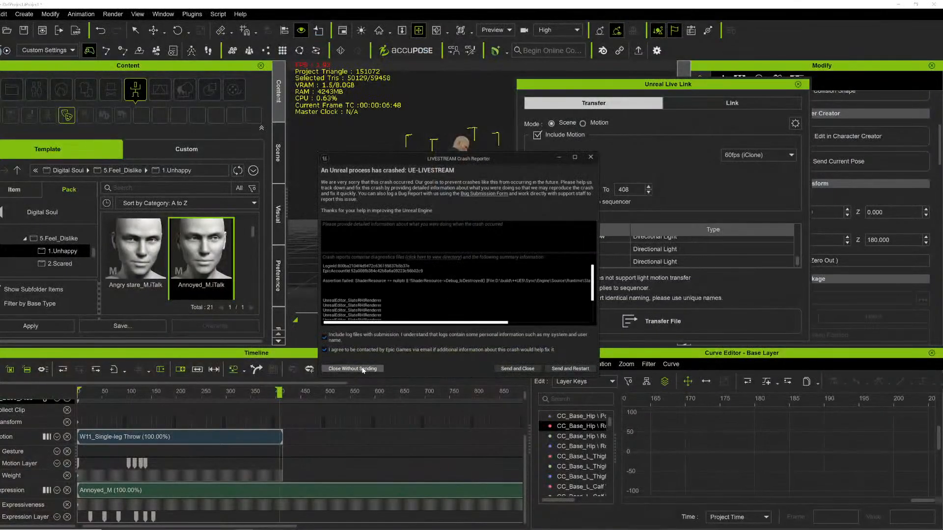
left_click(363, 368)
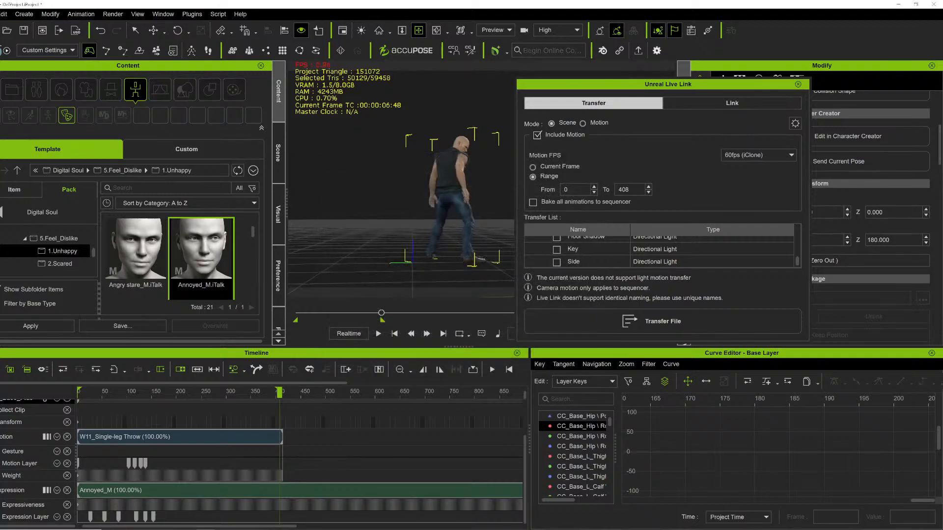
Relaunch the LIVESTREAM project from the Epic Games Launcher library.
left_click(892, 529)
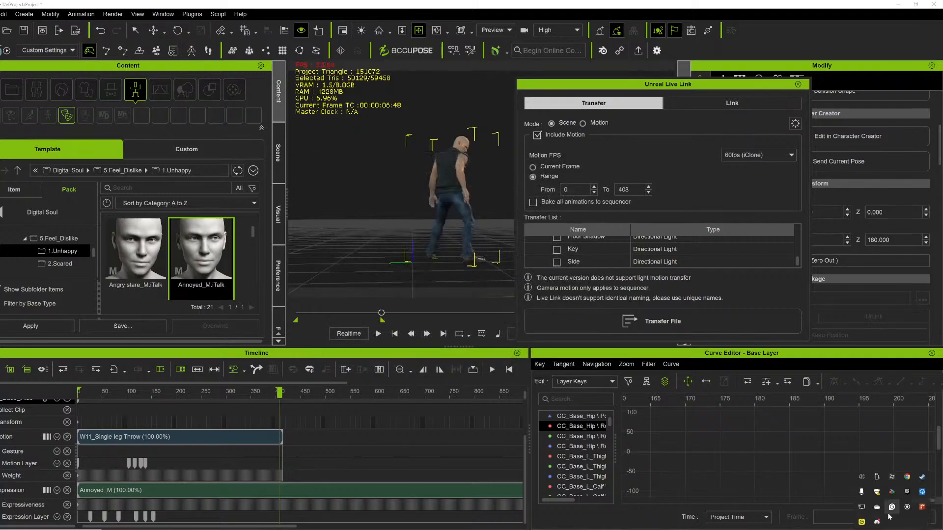
right_click(911, 491)
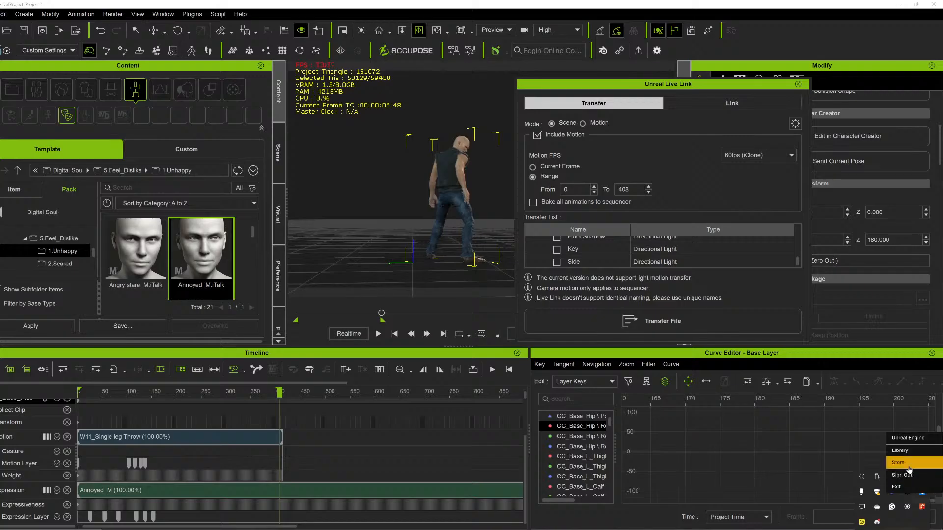
left_click(911, 452)
left_click(291, 86)
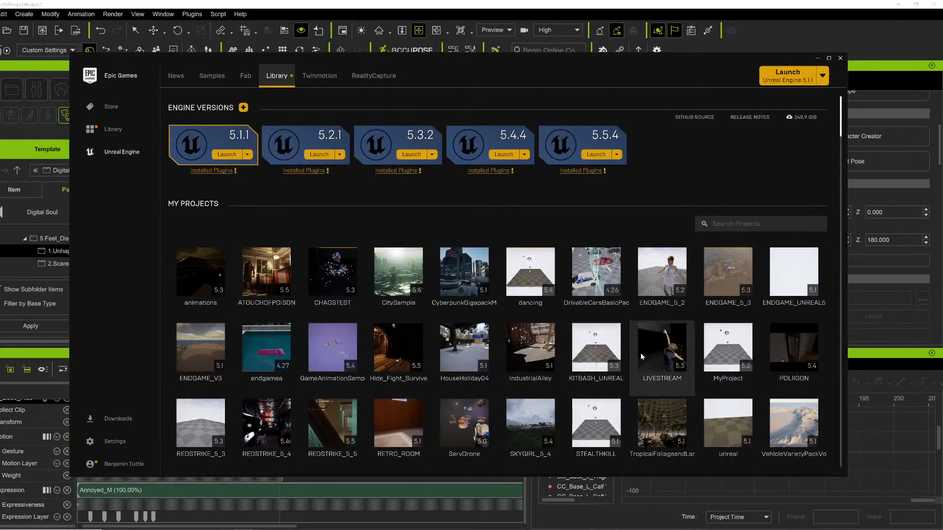
double_click(662, 351)
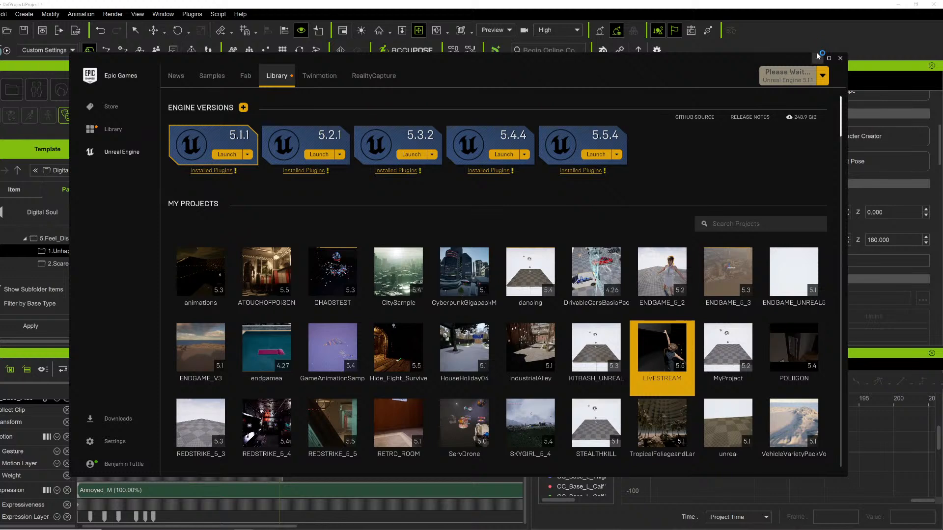
left_click(478, 3)
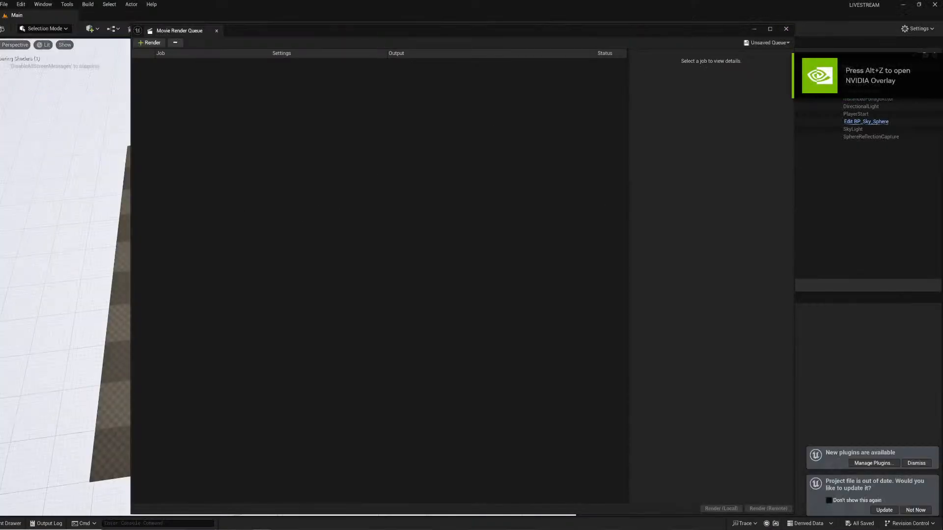
Check the Kevin folder in the Content Drawer, close the Movie Render Queue, and return to iClone.
left_click(1, 524)
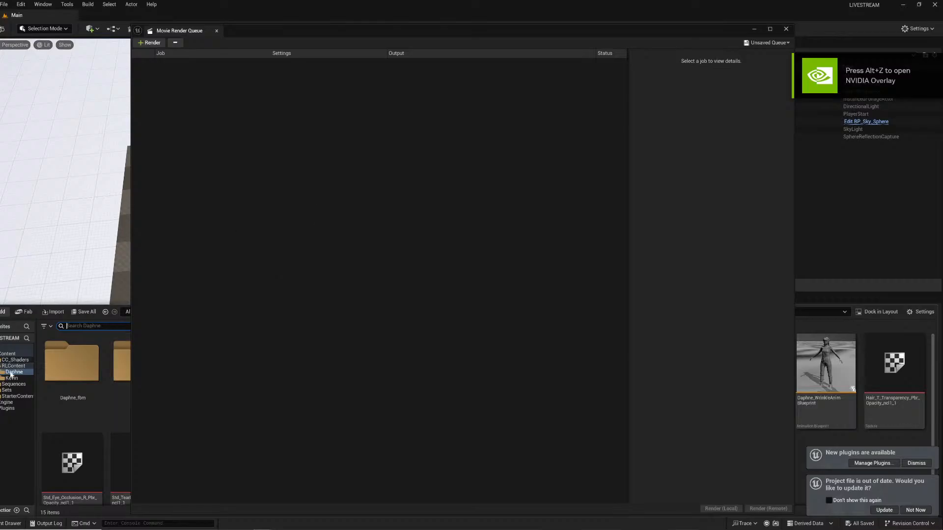
left_click(11, 378)
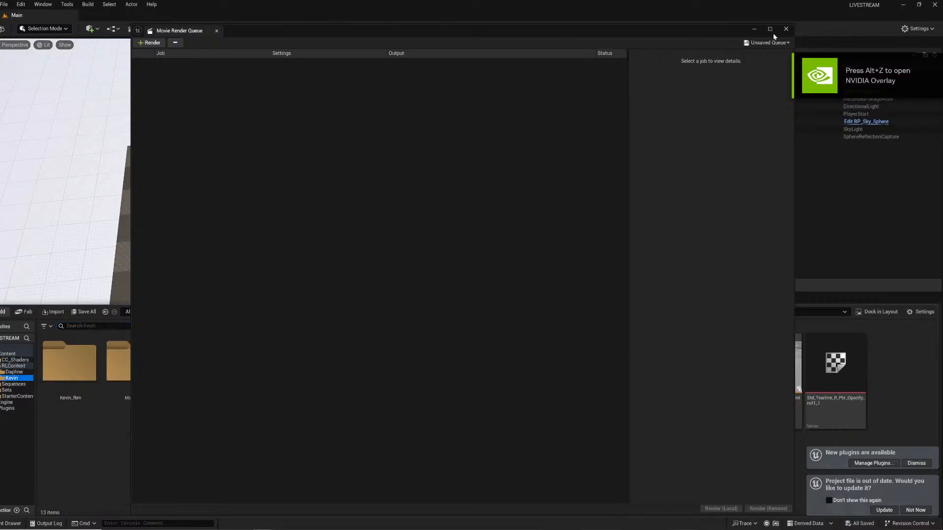
left_click(754, 29)
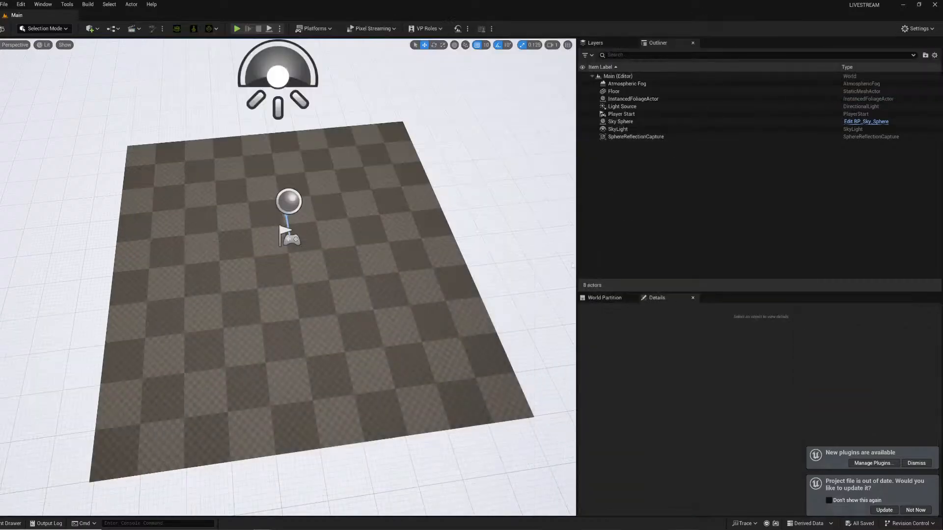
left_click(10, 525)
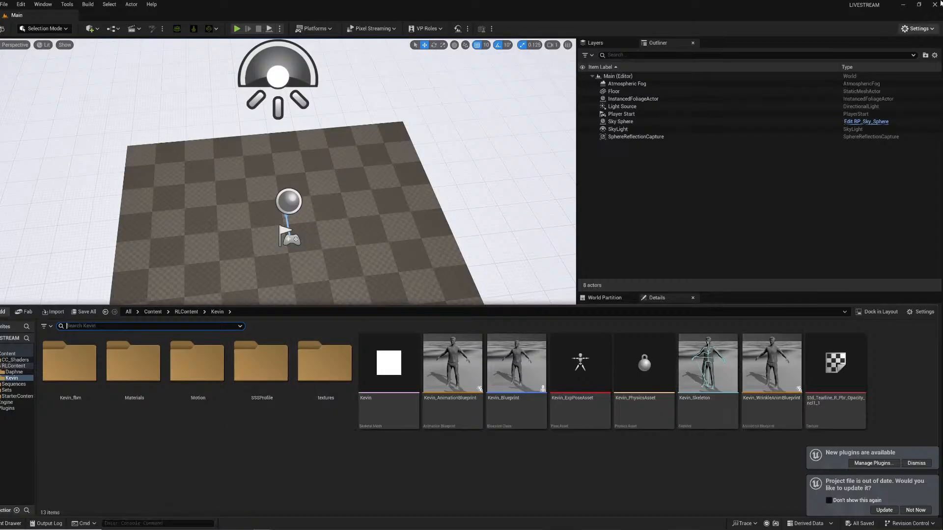
left_click(904, 5)
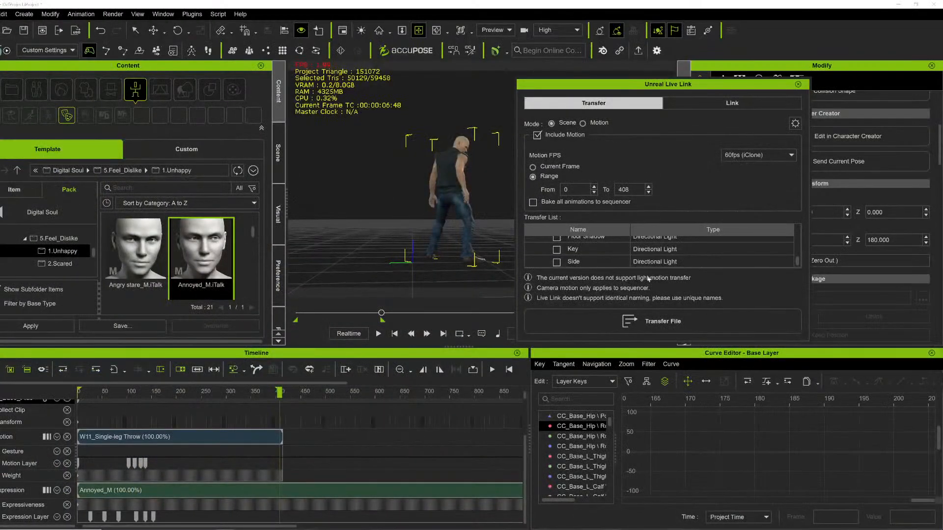
Enable Bake all animations to sequencer and transfer the scene to Unreal again.
scroll(728, 238, "up", 5)
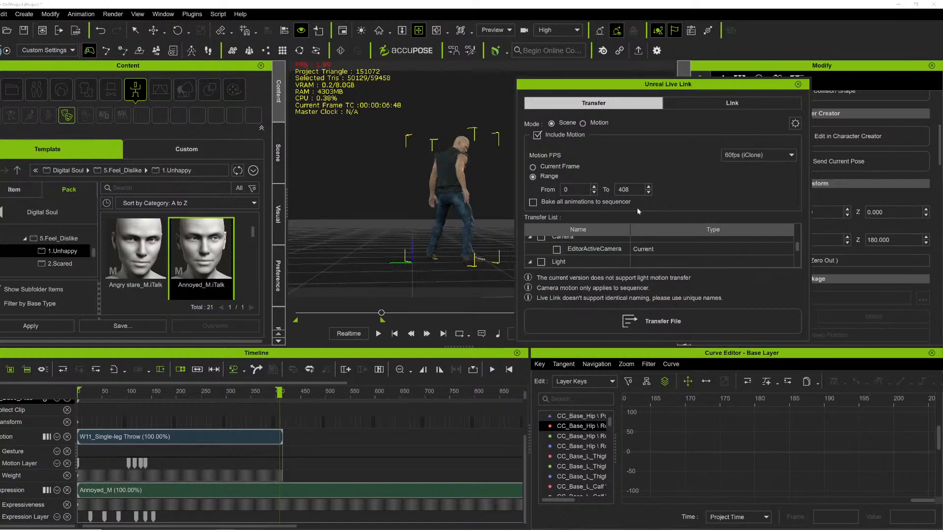
scroll(618, 262, "up", 3)
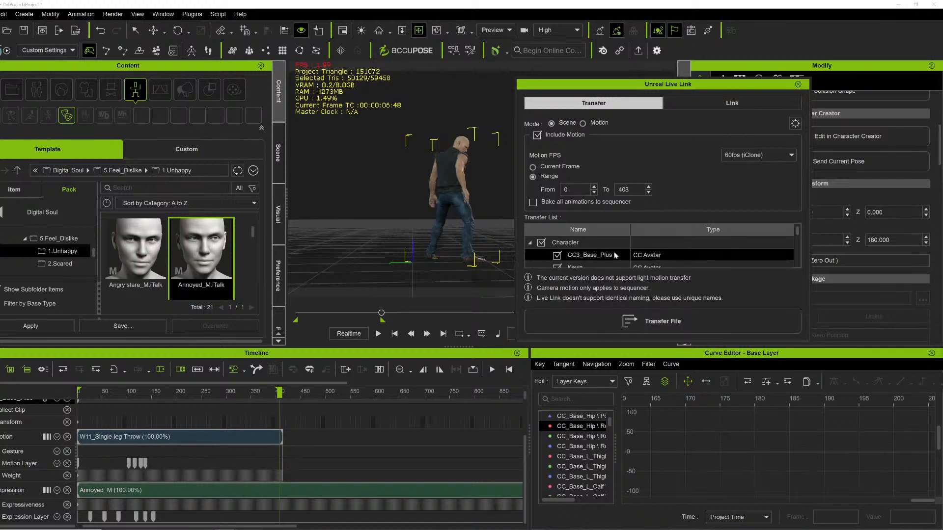
left_click(533, 202)
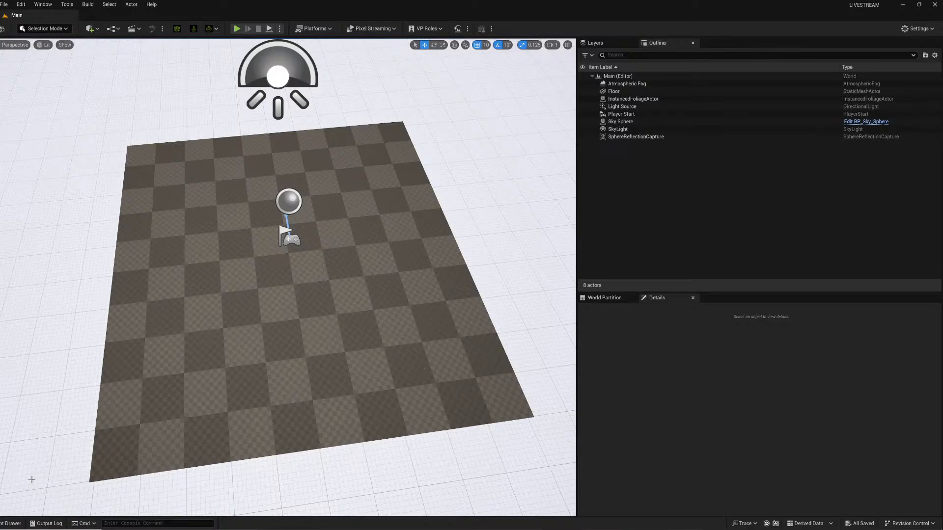
left_click(11, 524)
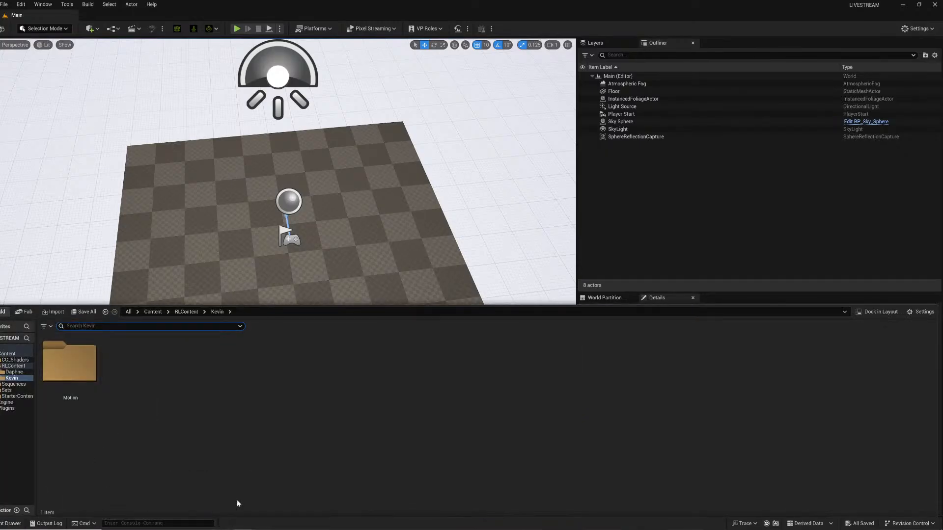
left_click(904, 5)
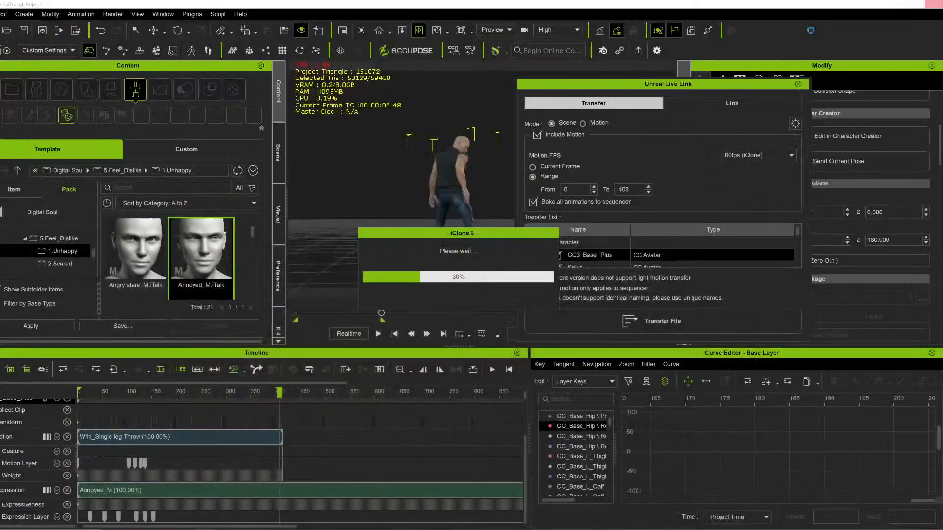
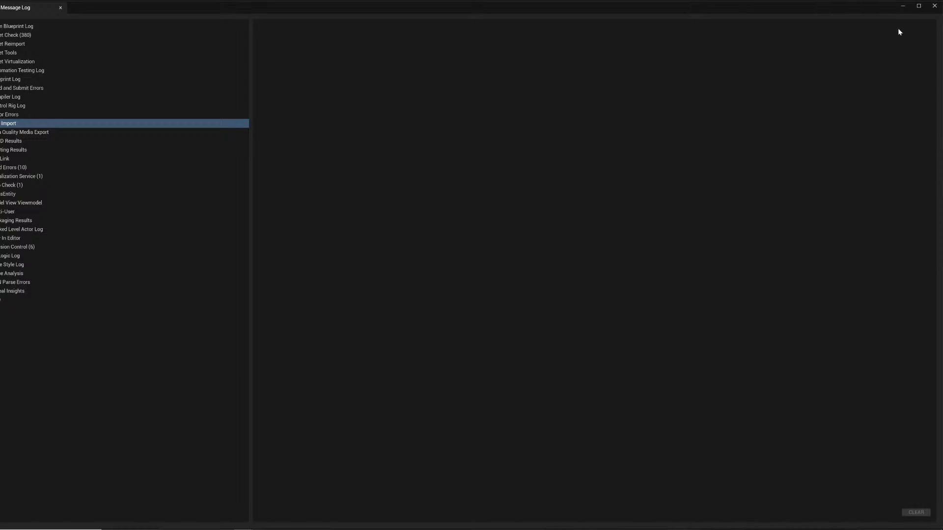
Close the message log and open the transferred level sequence from the RLLevelSequences folder in the Content Drawer.
left_click(935, 7)
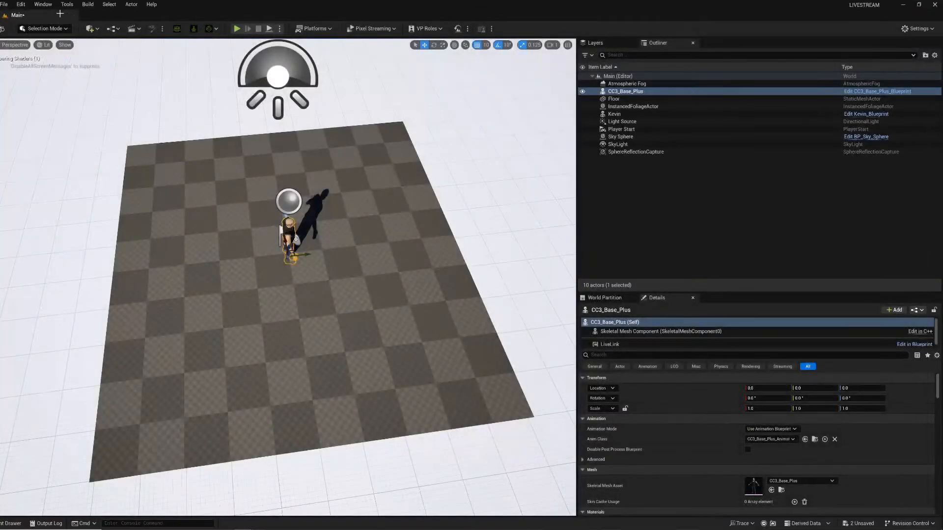
left_click(134, 28)
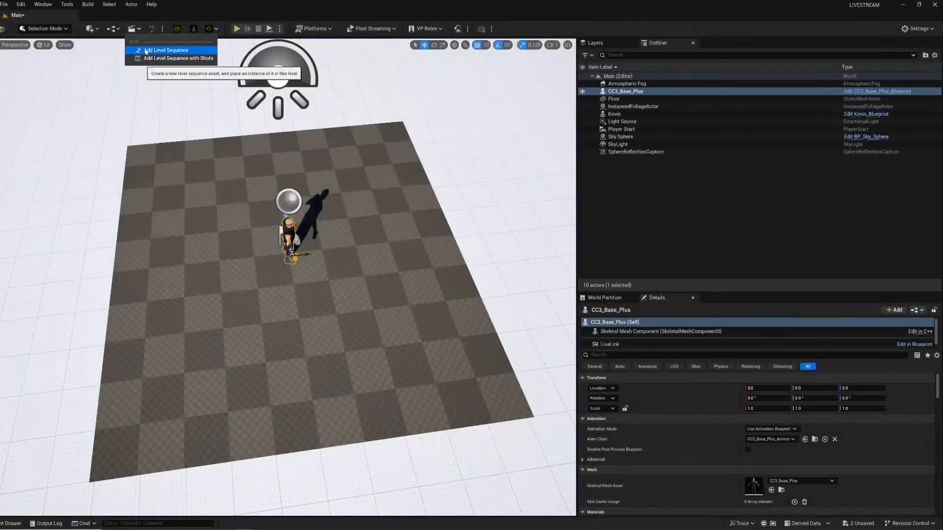
left_click(11, 523)
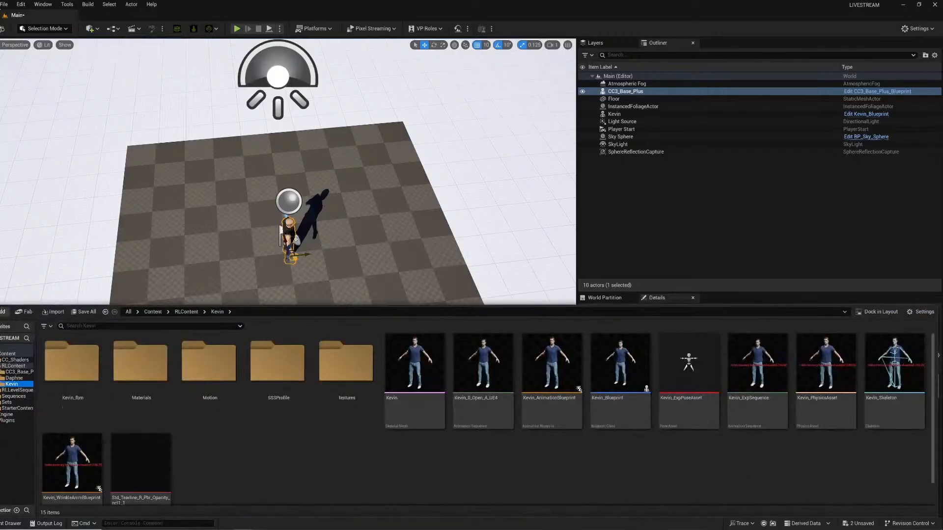
left_click(4, 3)
left_click(29, 106)
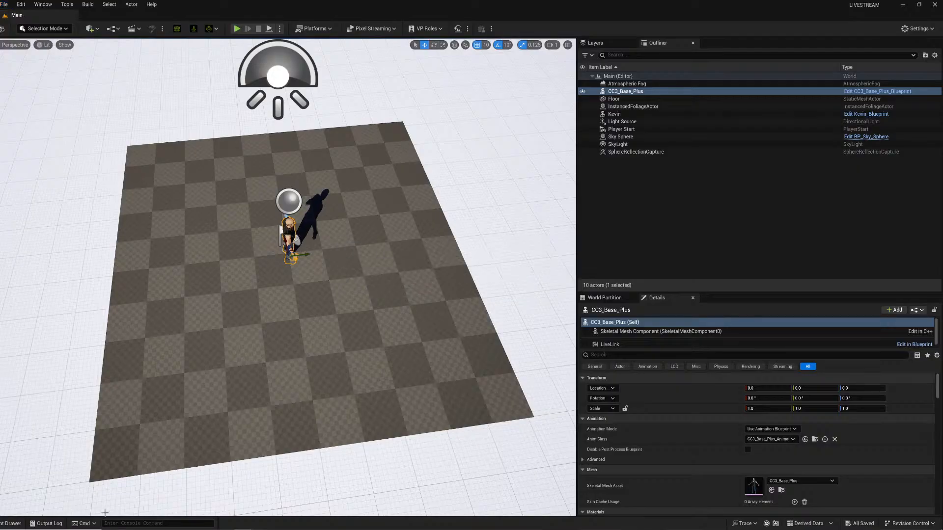
left_click(10, 524)
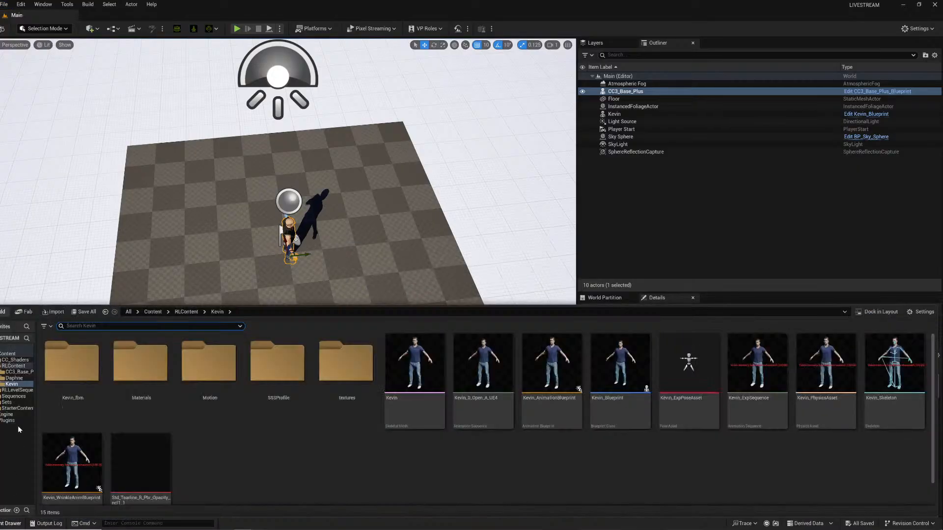
left_click(20, 390)
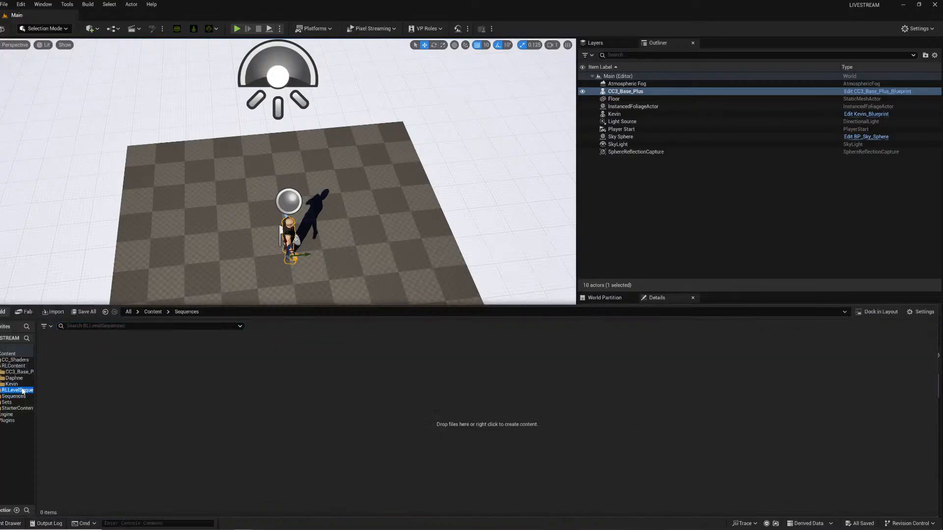
double_click(57, 376)
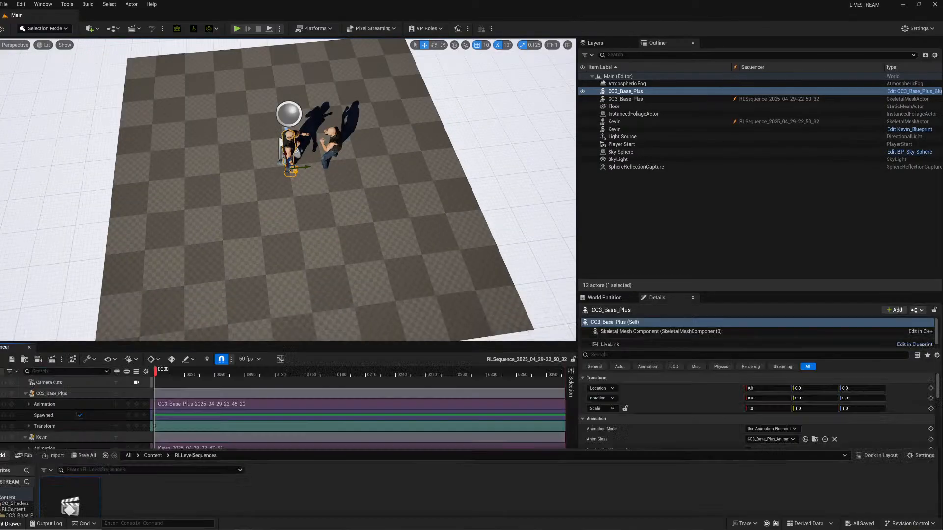
Hide the Live Link Kevin and CC3_Base_Plus blueprint actors, then play back the baked level sequence.
right_click_drag(302, 217, 303, 175)
key("w")
left_click(614, 129)
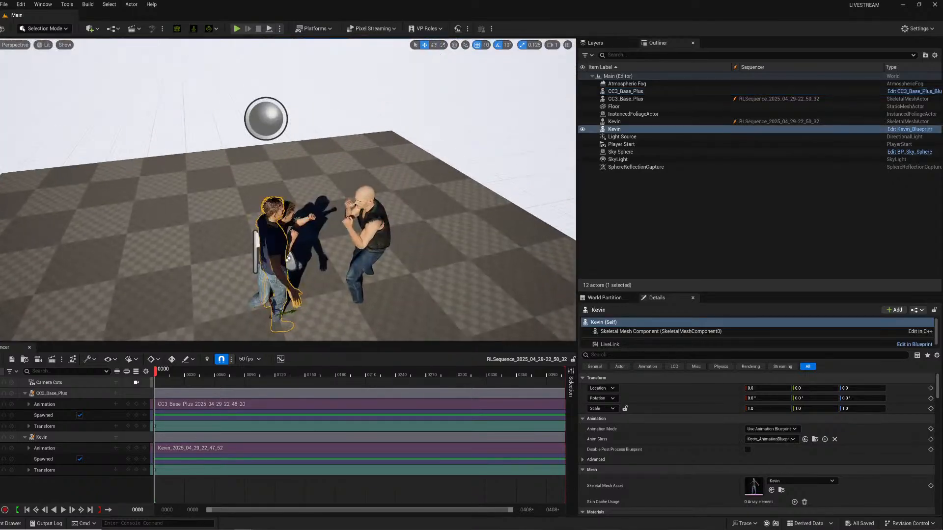
left_click(584, 130)
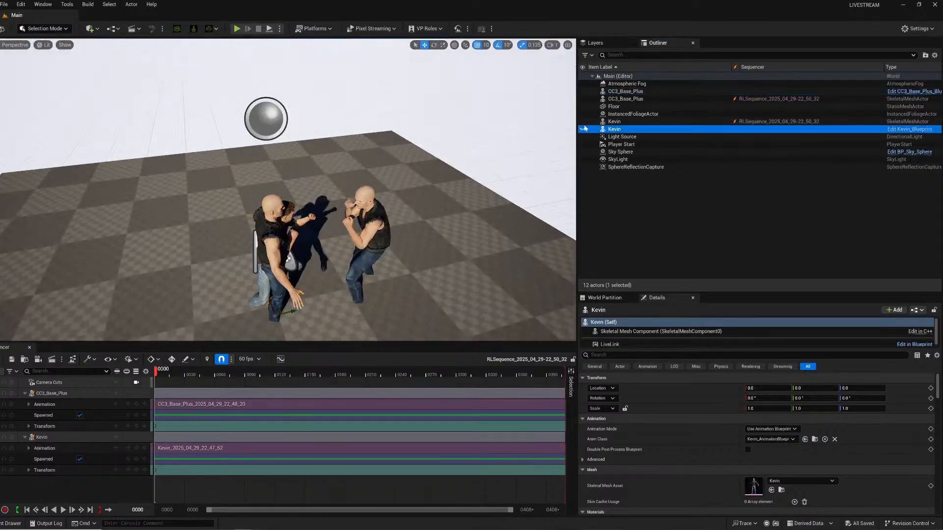
left_click(583, 92)
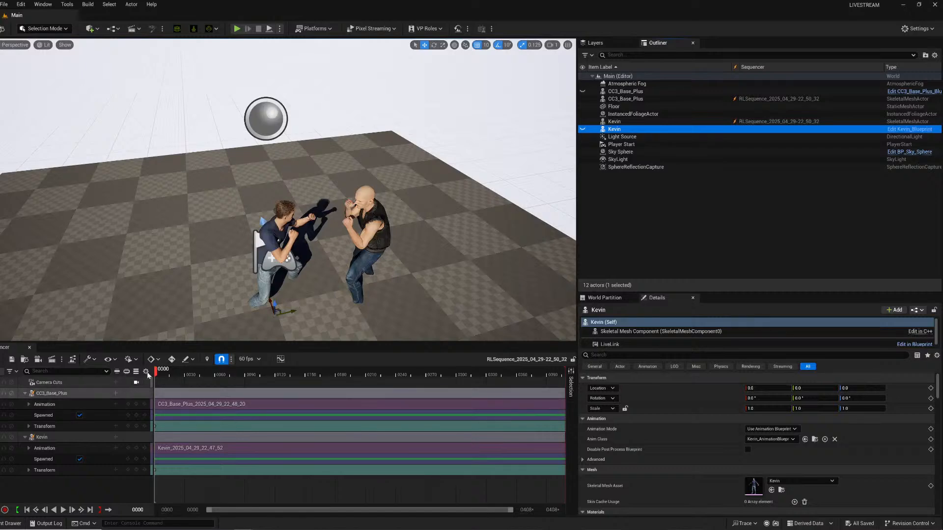
key("space")
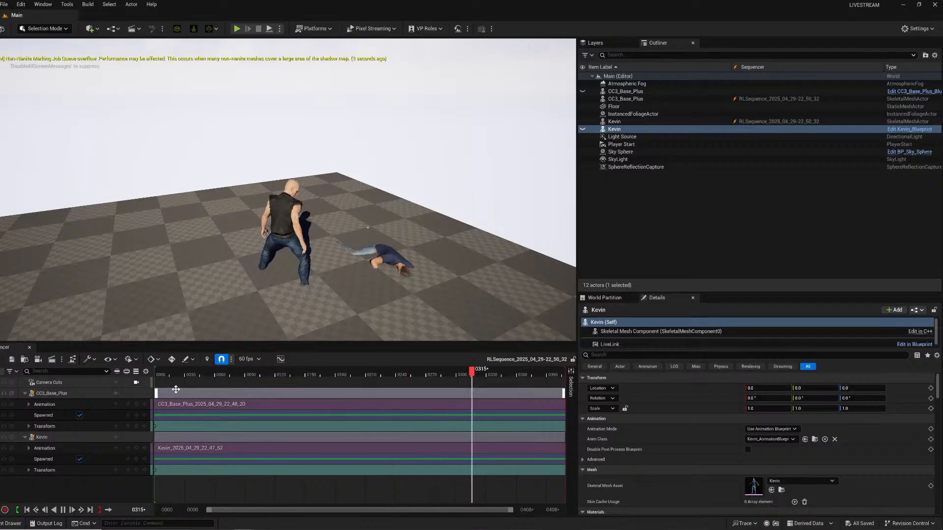
left_click_drag(199, 373, 267, 372)
Switch to iClone, close the Unreal Live Link panel, and quit iClone without saving the project.
left_click(196, 529)
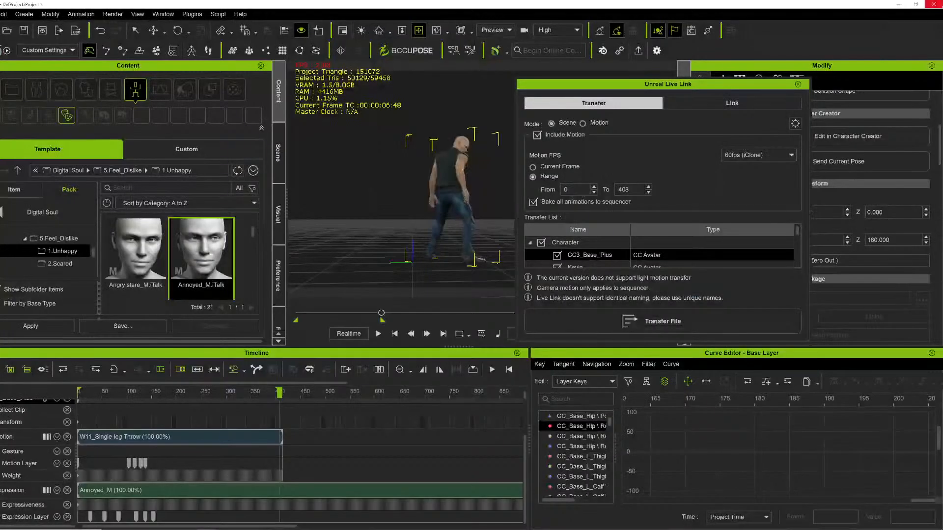
left_click(798, 84)
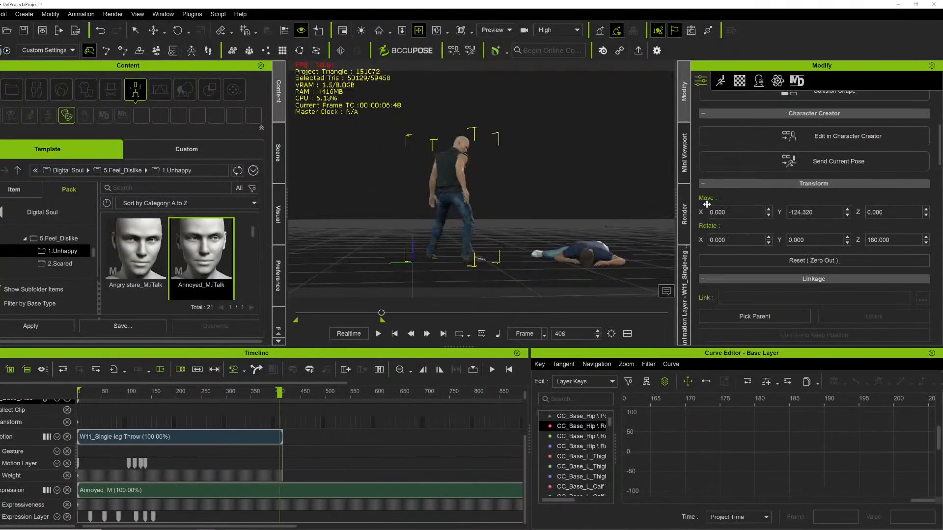
left_click(934, 4)
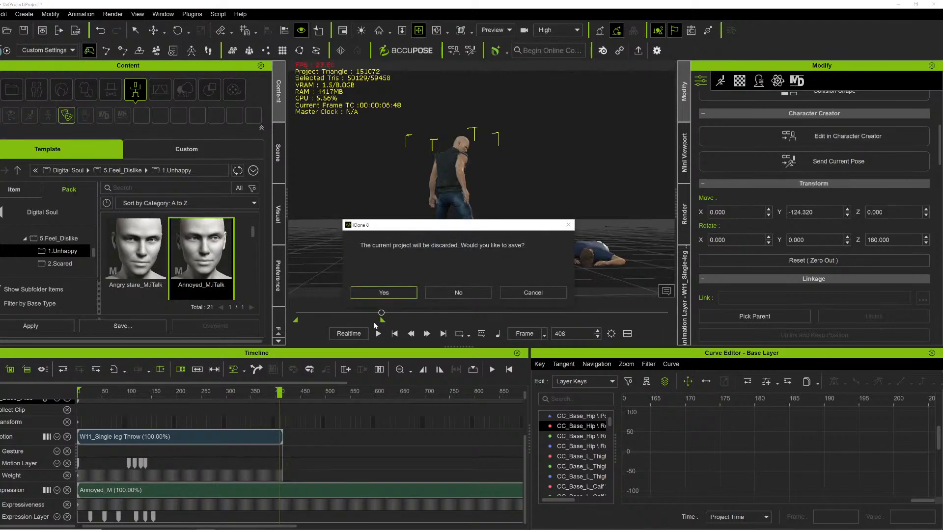
left_click(467, 294)
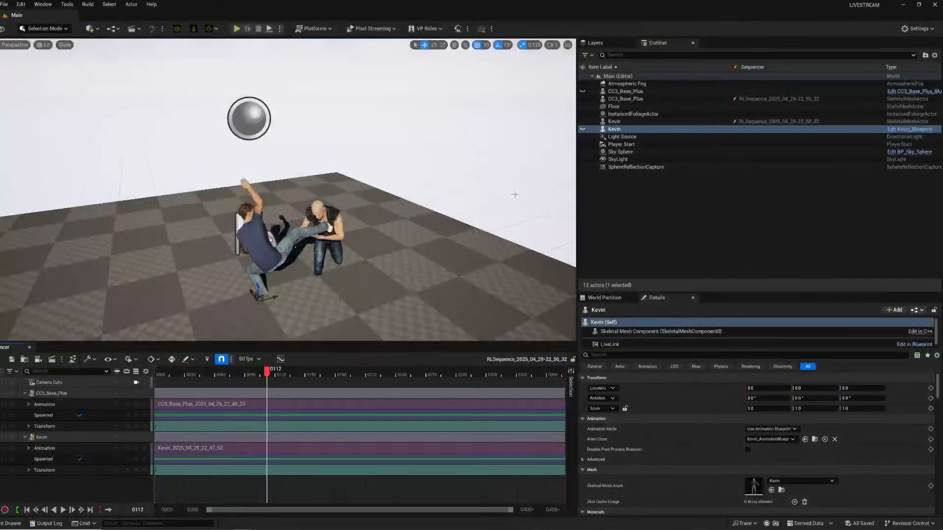
Play back and scrub through the fight sequence in Unreal to review the baked animation.
left_click(183, 373)
key("space")
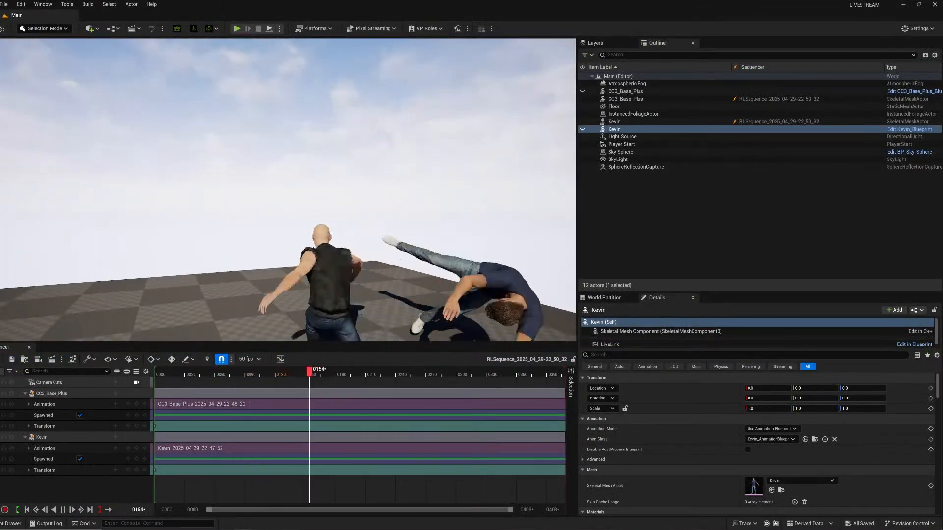
left_click(181, 373)
left_click_drag(181, 375, 195, 374)
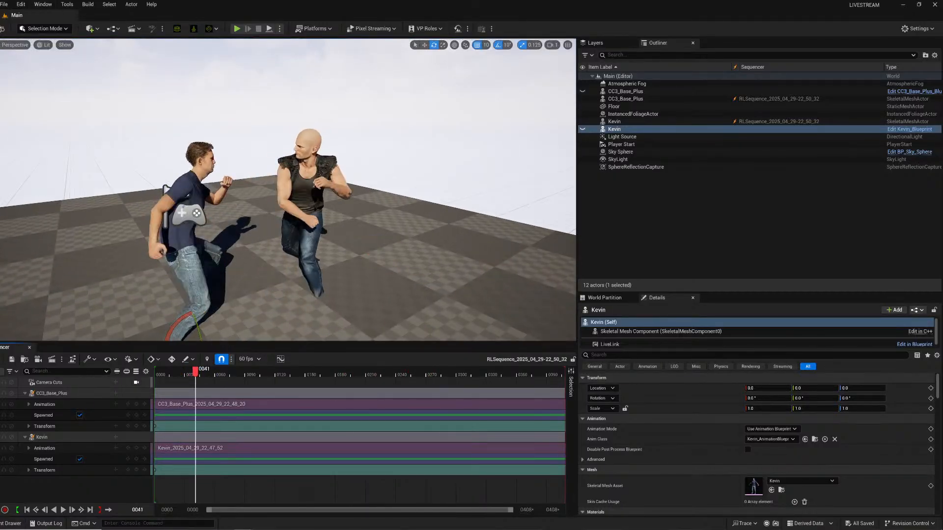
Create a new level from the Empty Level template.
left_click(4, 4)
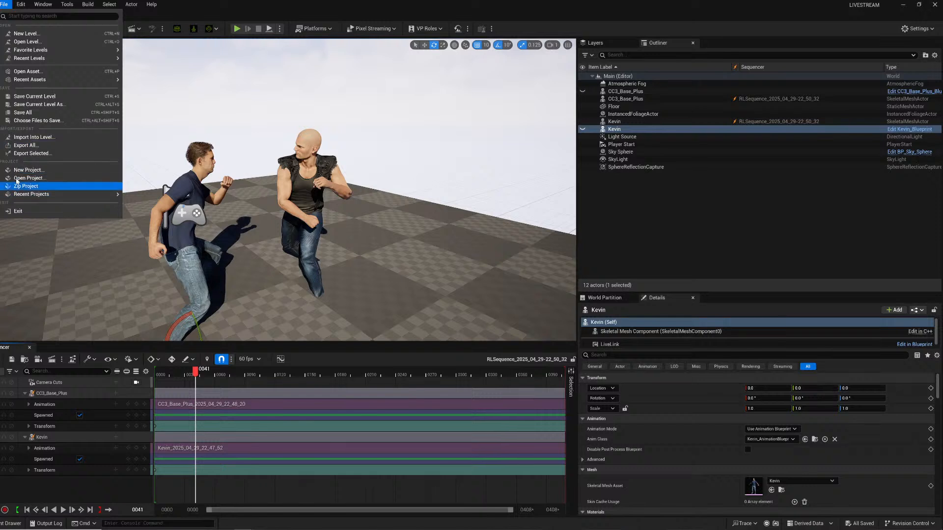
mouse_move(40, 76)
left_click(25, 33)
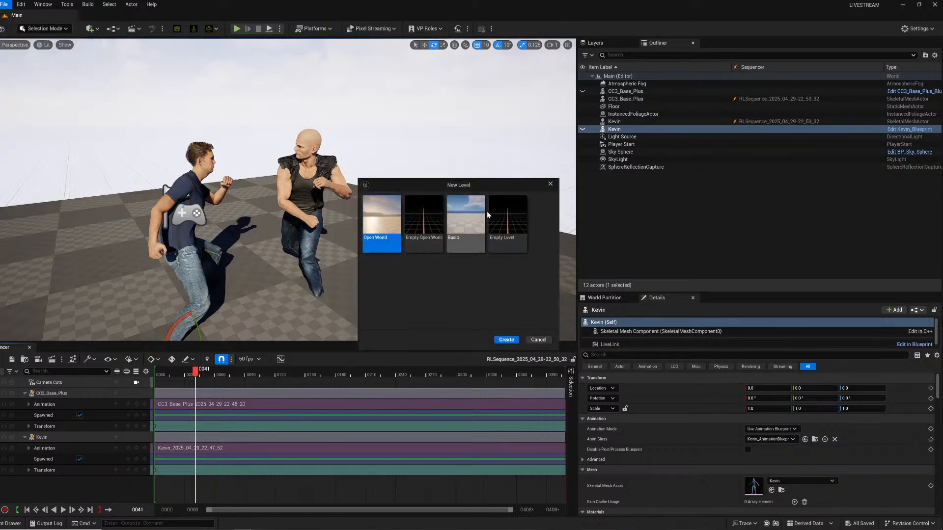
left_click(507, 234)
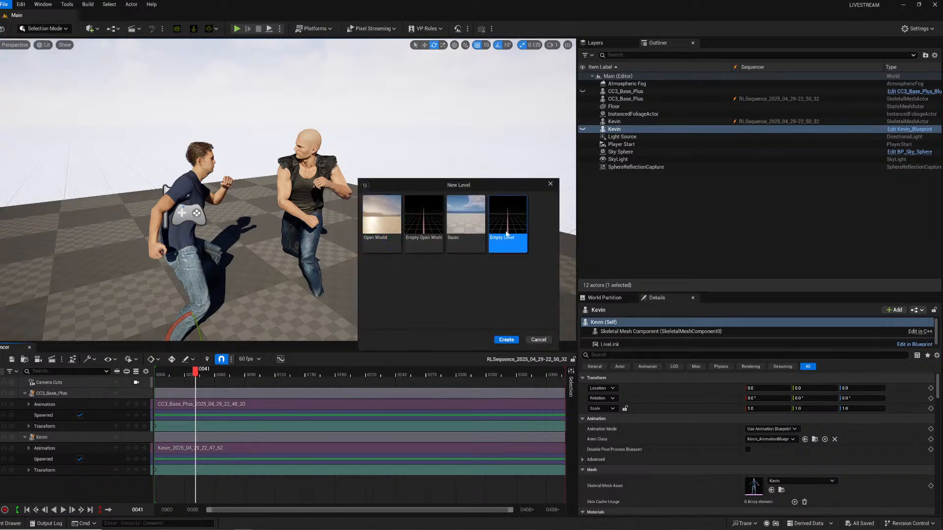
left_click(507, 340)
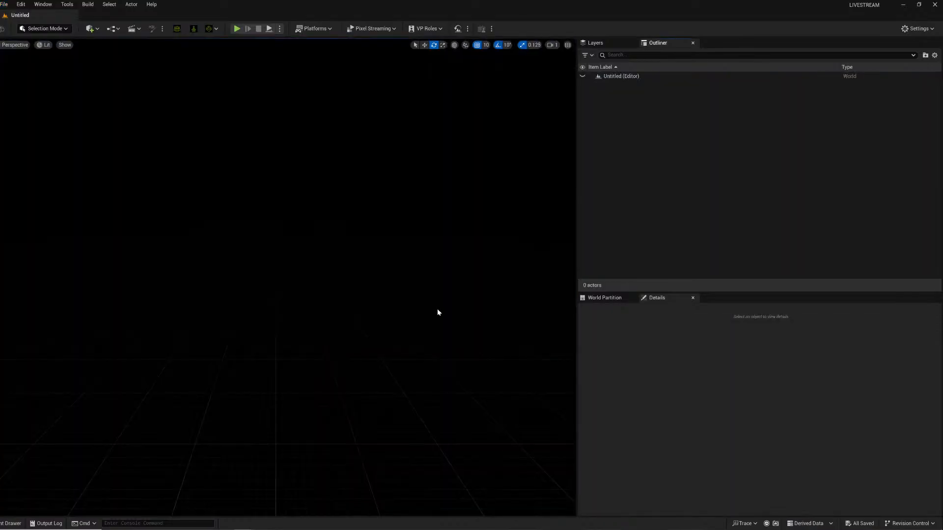
Open the Fab library window from the Content Drawer.
left_click(92, 28)
mouse_move(117, 175)
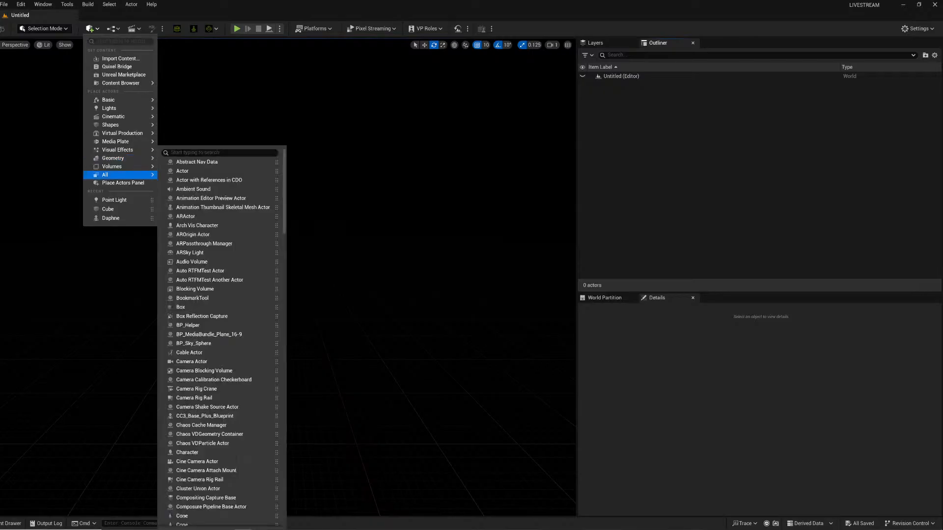
left_click(10, 523)
left_click(23, 312)
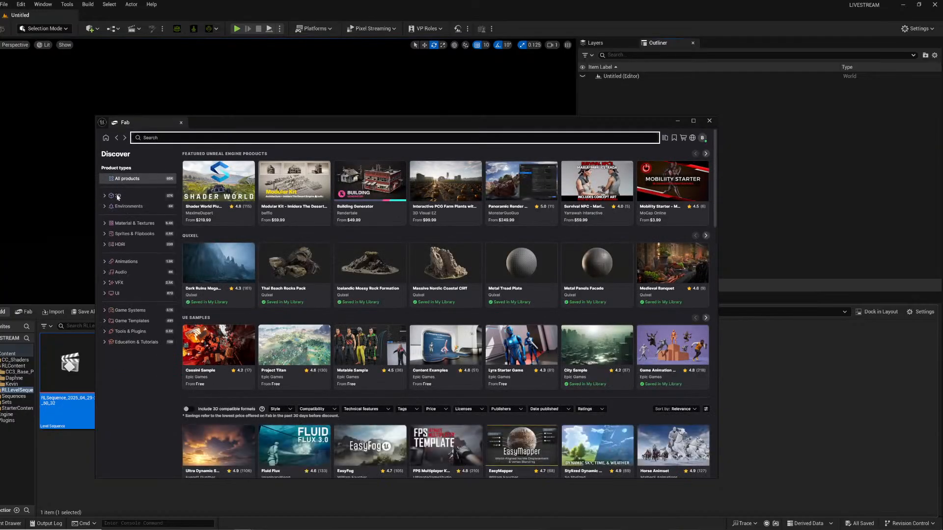
Open the Quixel publisher page in Fab and search it for wall.
left_click(665, 138)
left_click(209, 201)
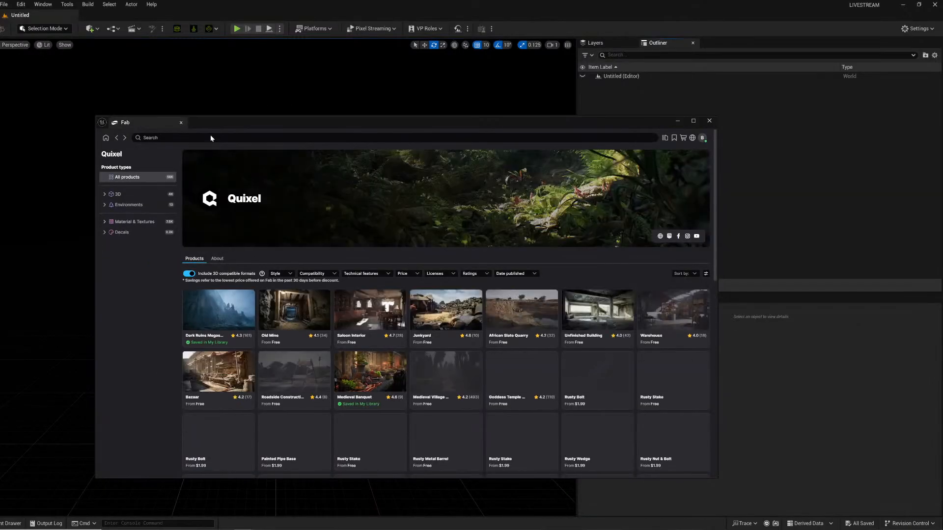
left_click(210, 136)
type("wall")
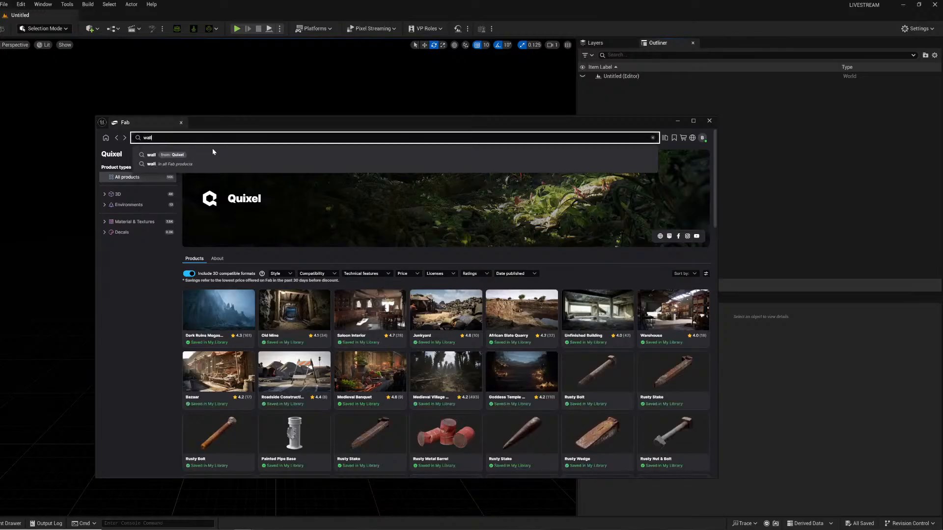
key("Return")
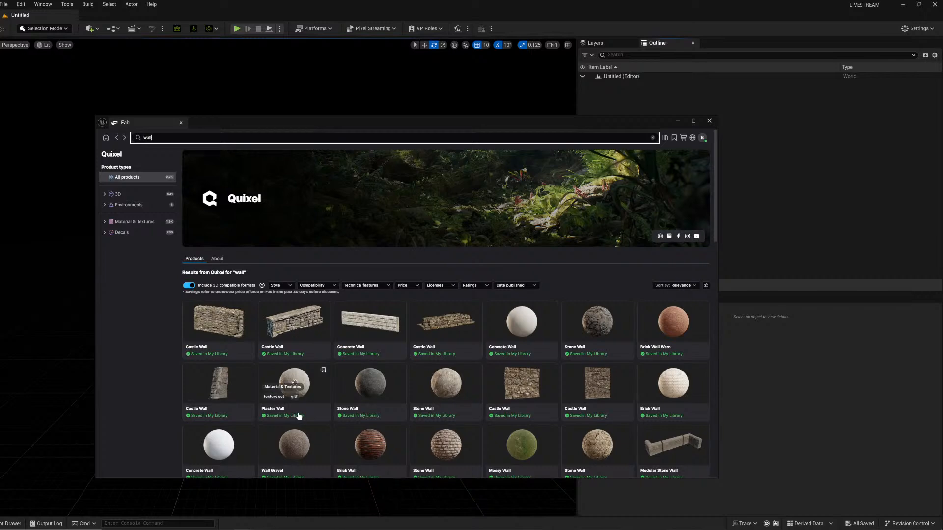
Scroll through the Quixel wall search results.
scroll(299, 416, "down", 2)
scroll(369, 378, "down", 7)
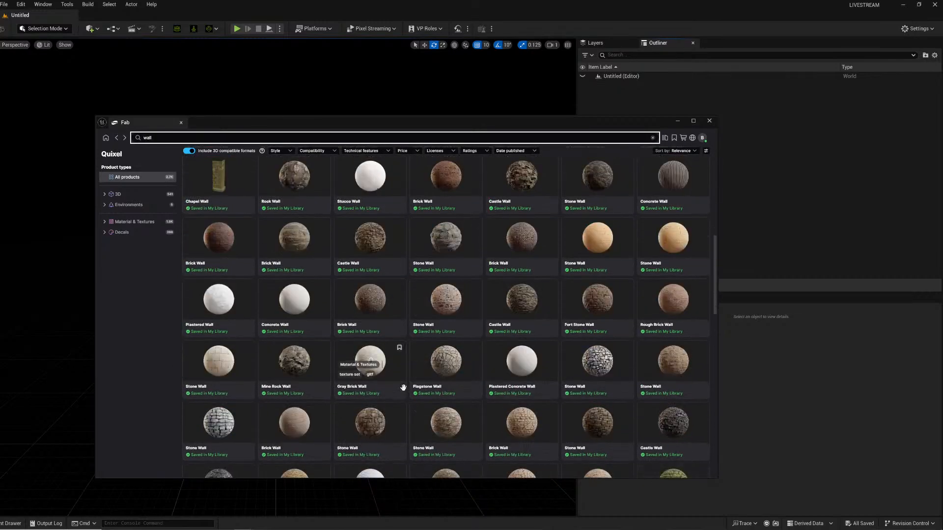
scroll(403, 392, "down", 6)
scroll(398, 395, "down", 4)
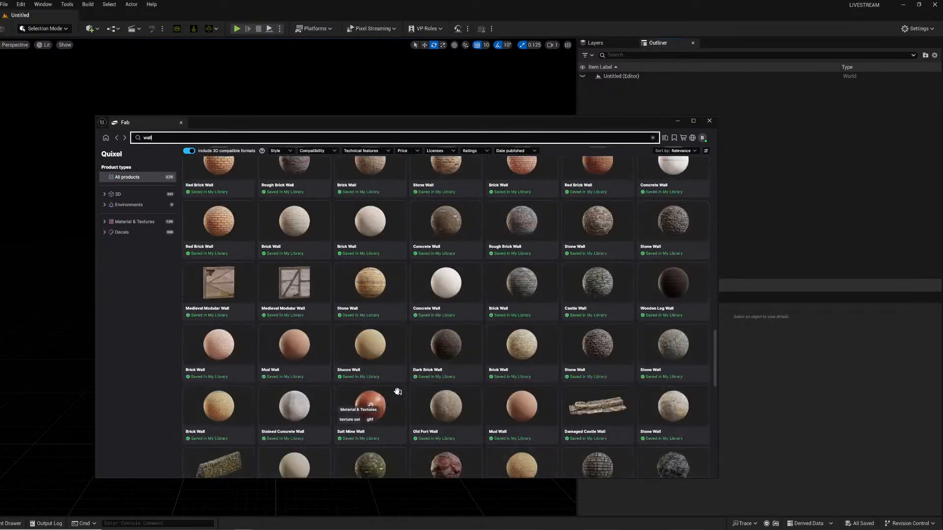
scroll(398, 394, "down", 5)
scroll(398, 396, "down", 6)
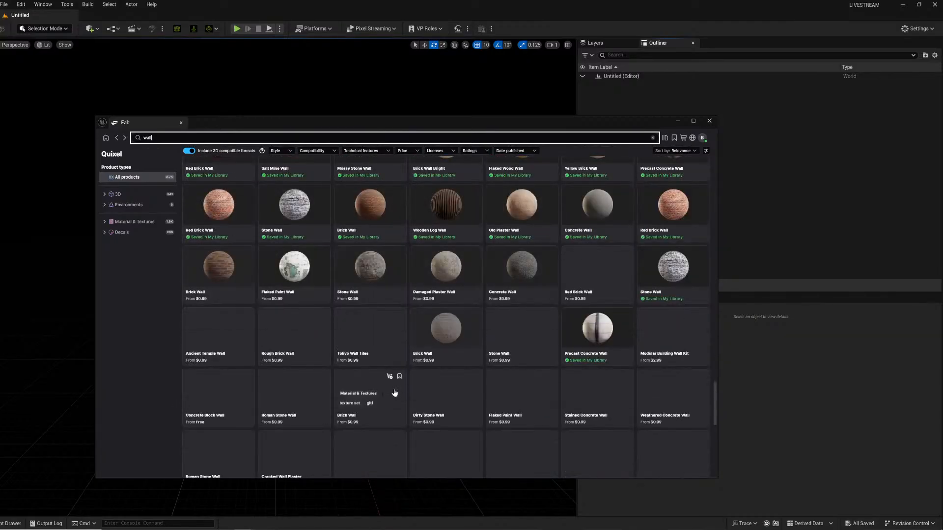
scroll(394, 393, "down", 3)
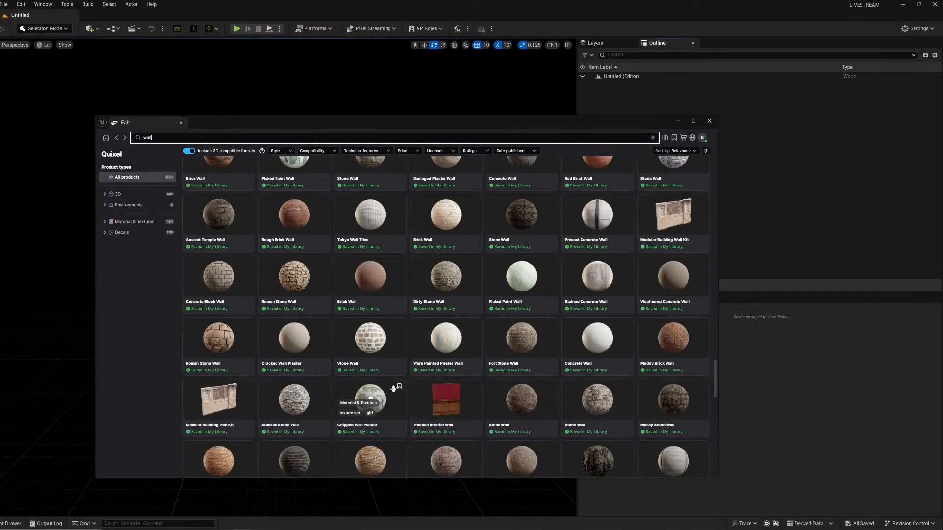
scroll(395, 393, "down", 6)
scroll(393, 393, "down", 10)
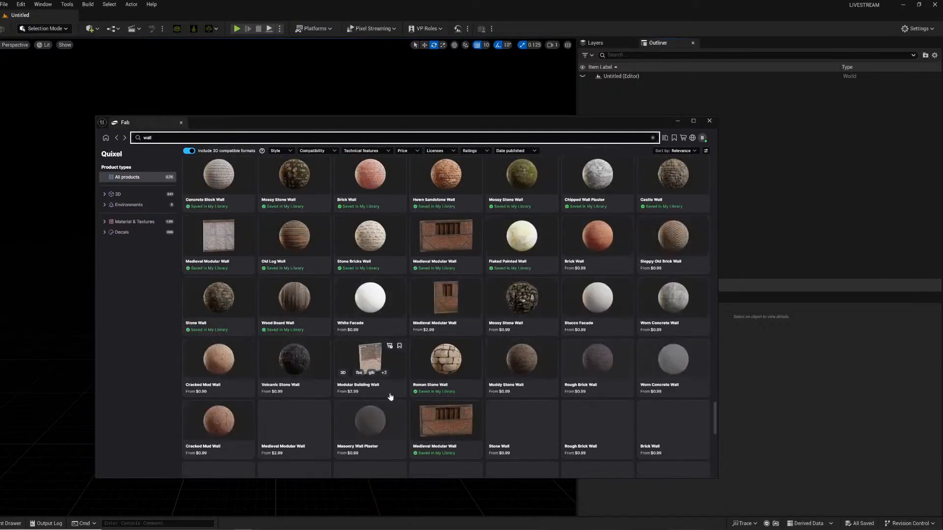
scroll(391, 397, "down", 2)
scroll(385, 403, "down", 5)
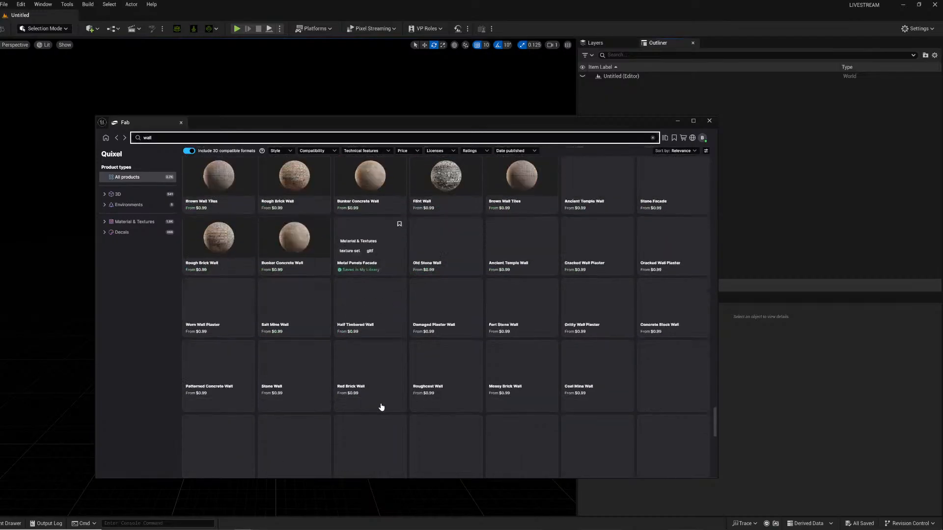
Filter the wall results to 3D > Buildings & Architecture > Industrial Buildings.
left_click(104, 195)
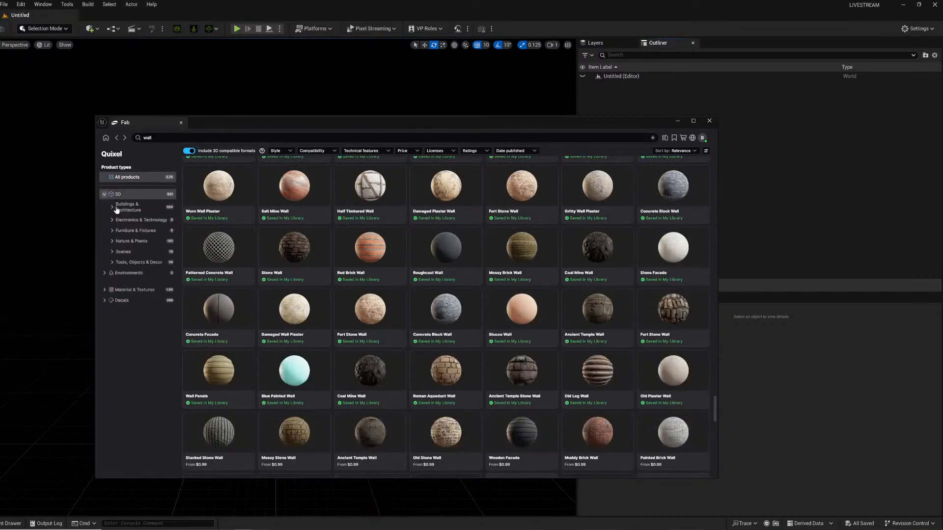
left_click(118, 208)
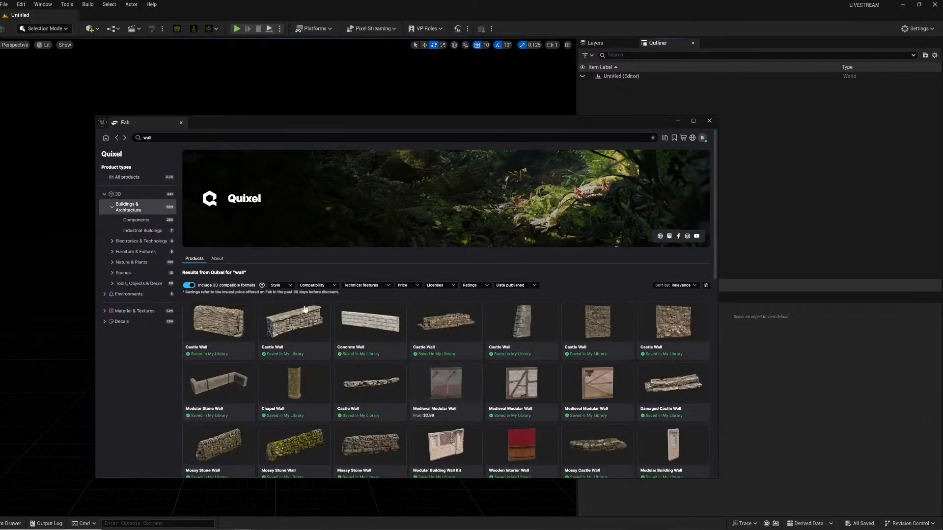
left_click(137, 230)
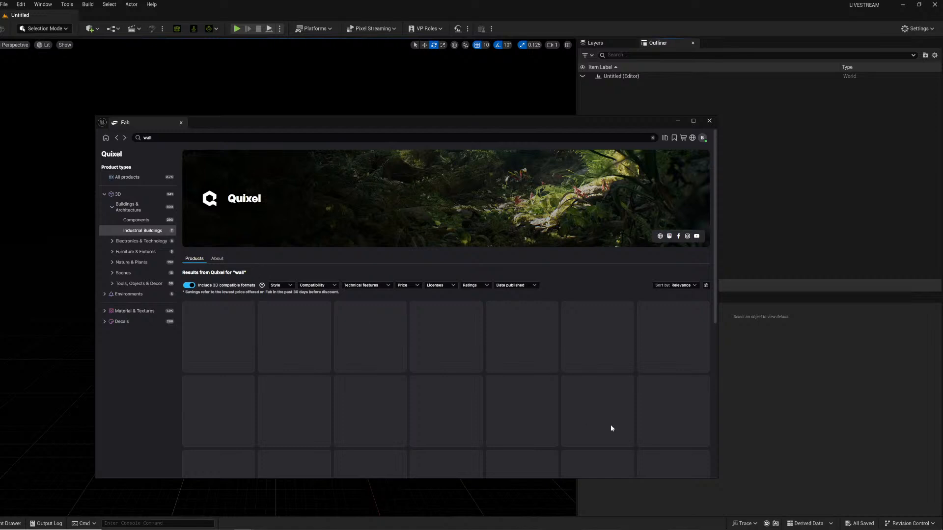
Narrow the wall results to Buildings & Architecture > Components and scroll through them.
left_click(129, 206)
left_click(130, 221)
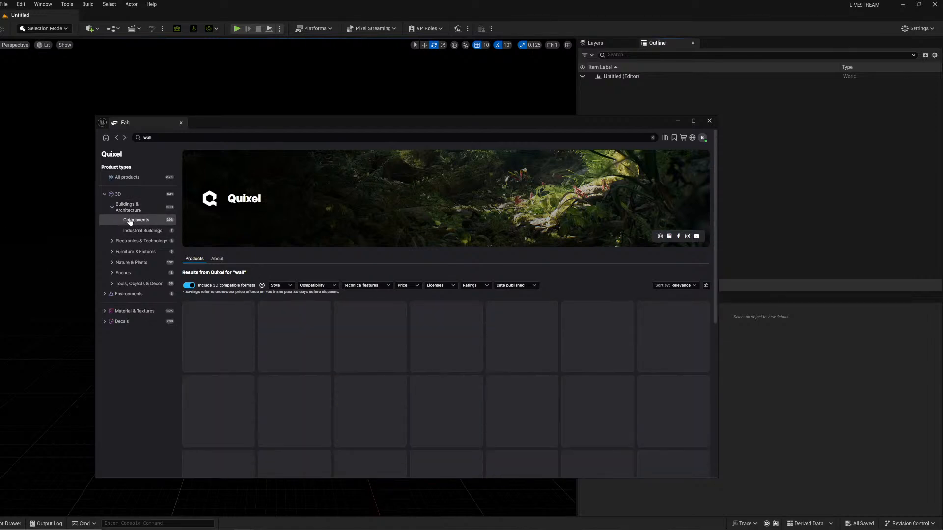
scroll(356, 376, "down", 5)
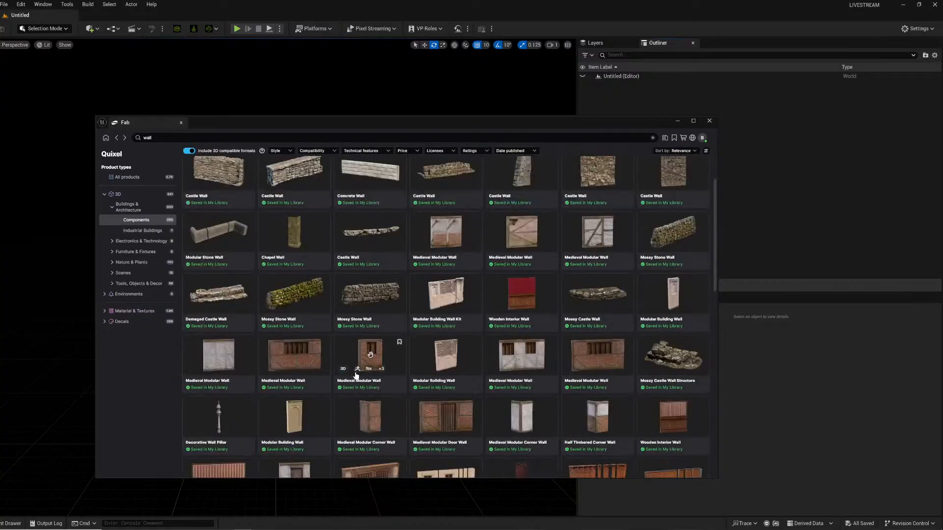
scroll(357, 376, "down", 4)
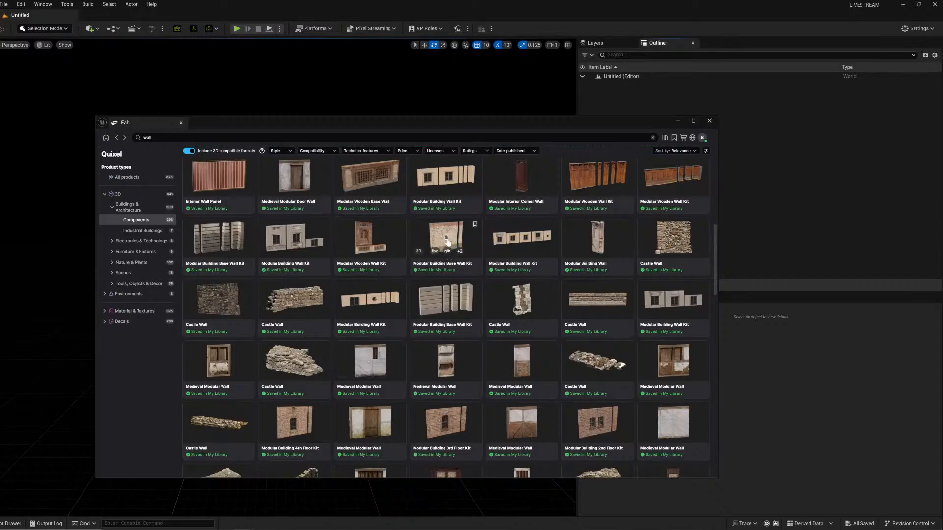
Add the Modular Building Base Wall Kit to the project and save its imported assets.
left_click(454, 244)
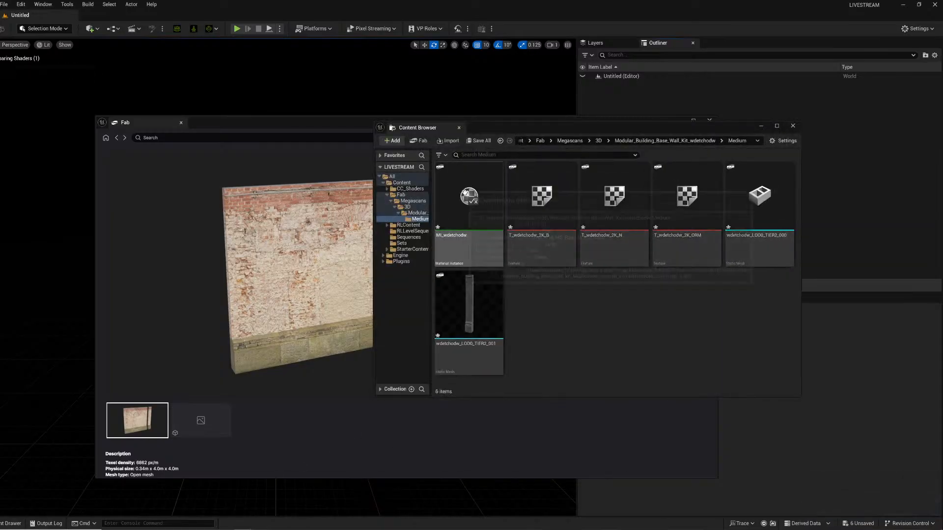
key("ctrl+s")
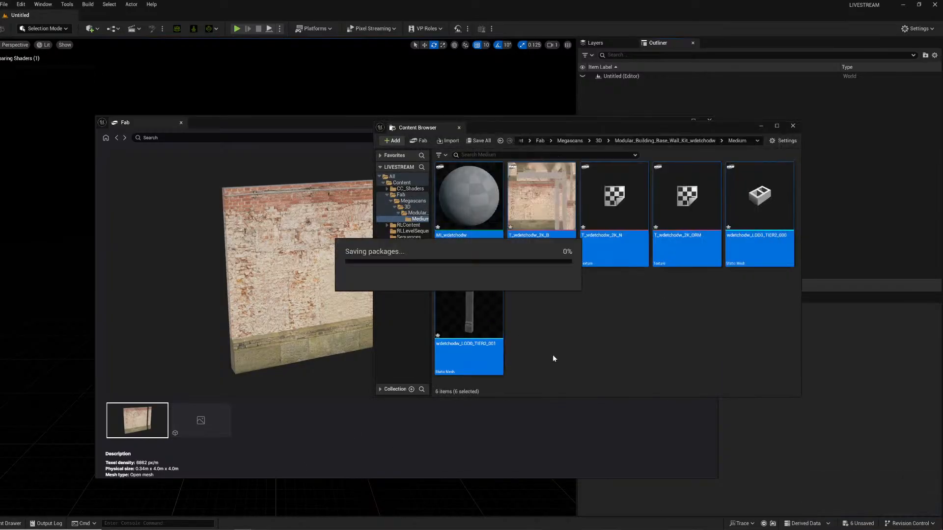
left_click(603, 345)
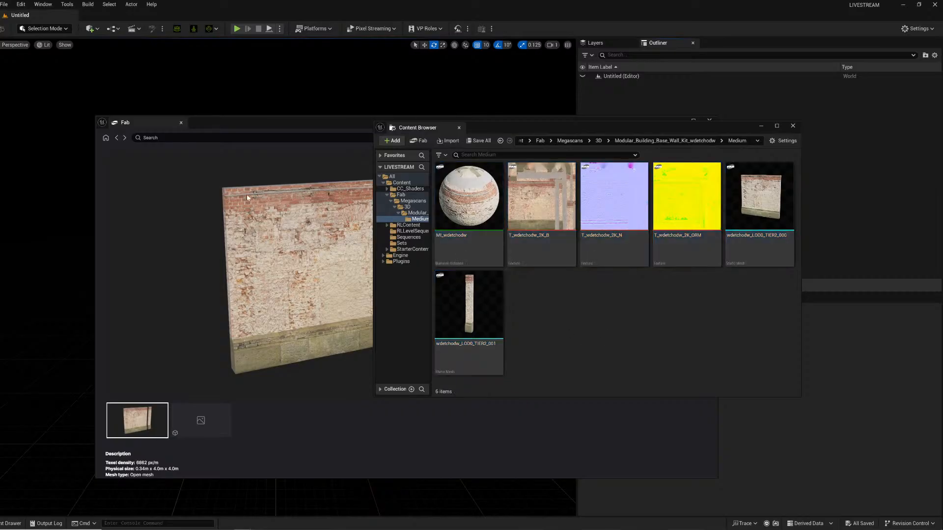
Return to the wall results, search Quixel for floor, and scroll through the floor results.
left_click(119, 138)
left_click(117, 138)
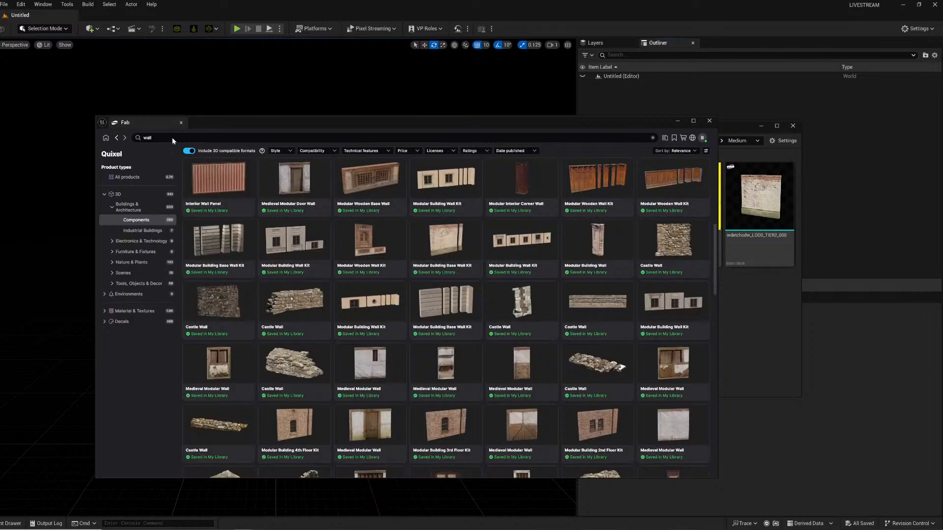
double_click(147, 138)
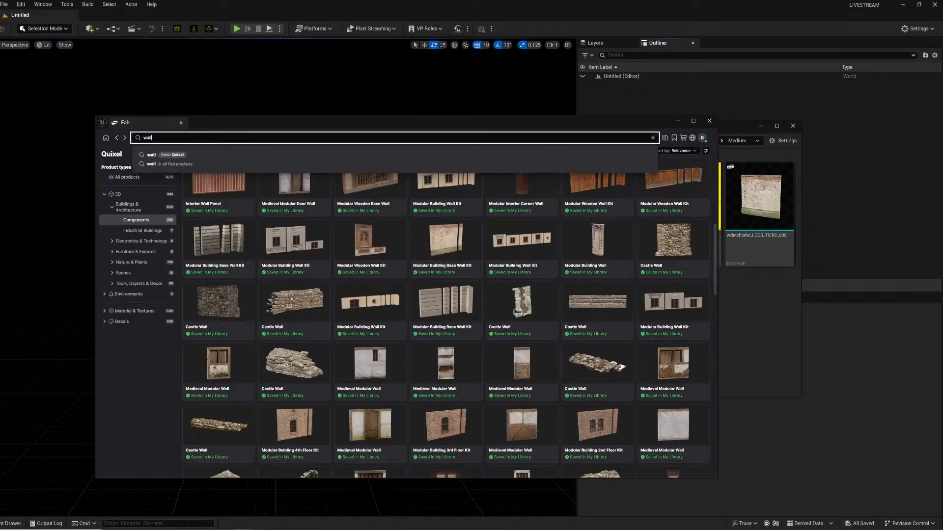
type("floor")
key("Return")
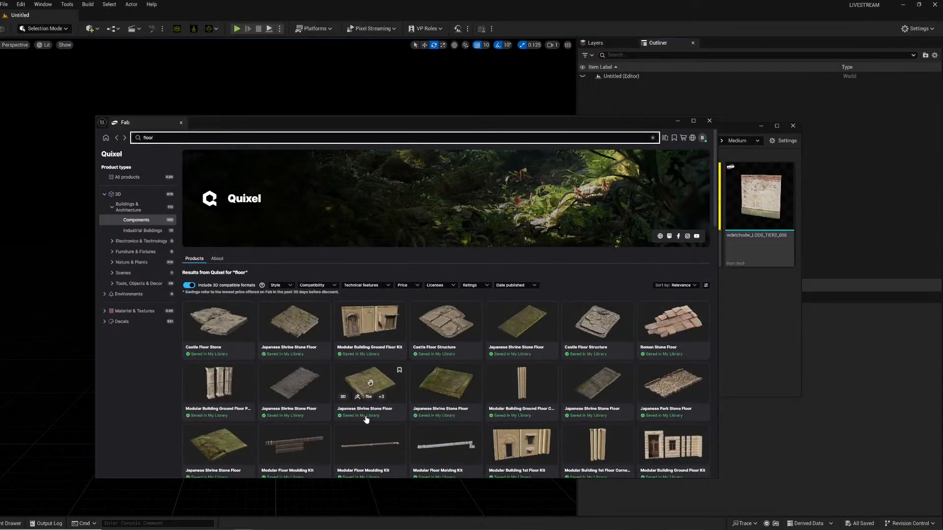
scroll(366, 419, "down", 10)
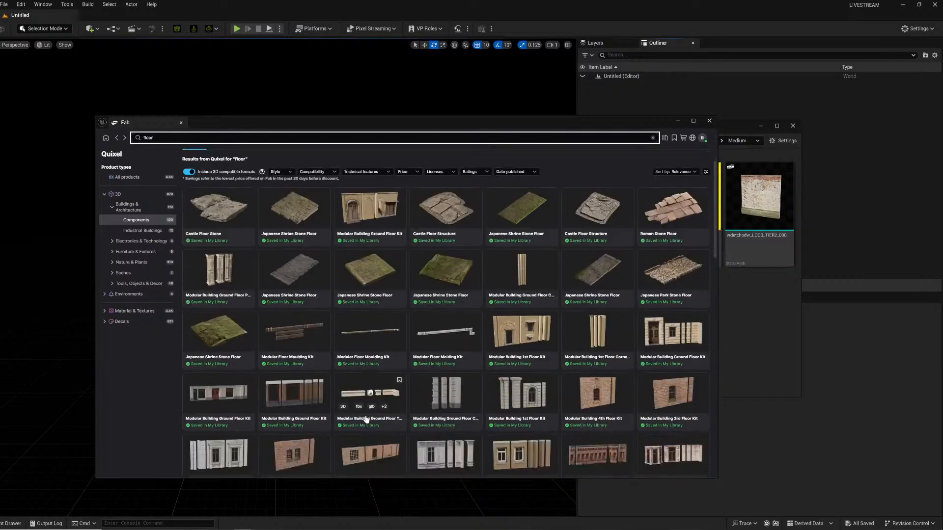
scroll(366, 419, "down", 5)
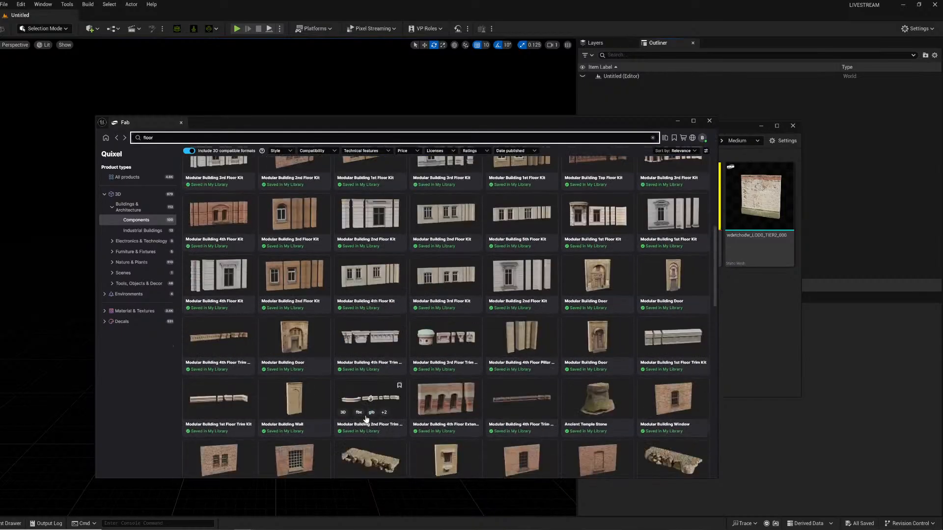
scroll(363, 415, "down", 4)
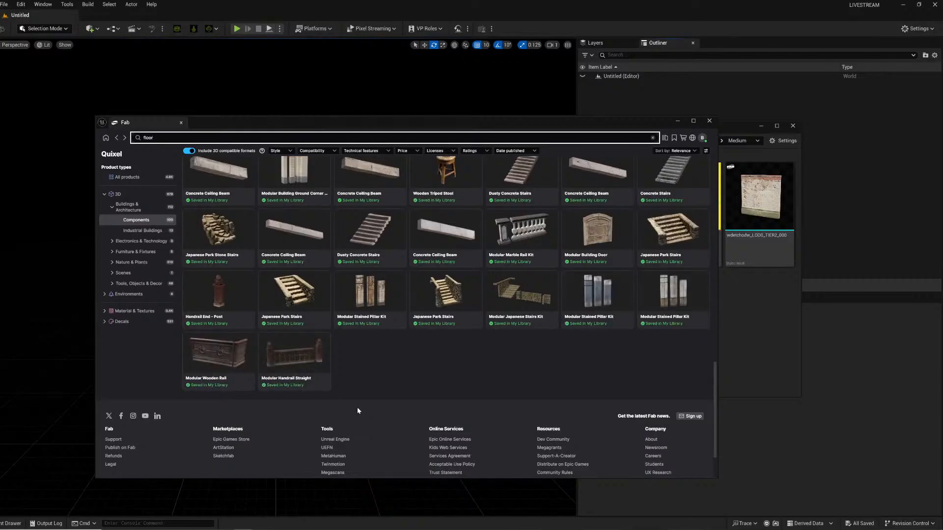
scroll(358, 411, "up", 5)
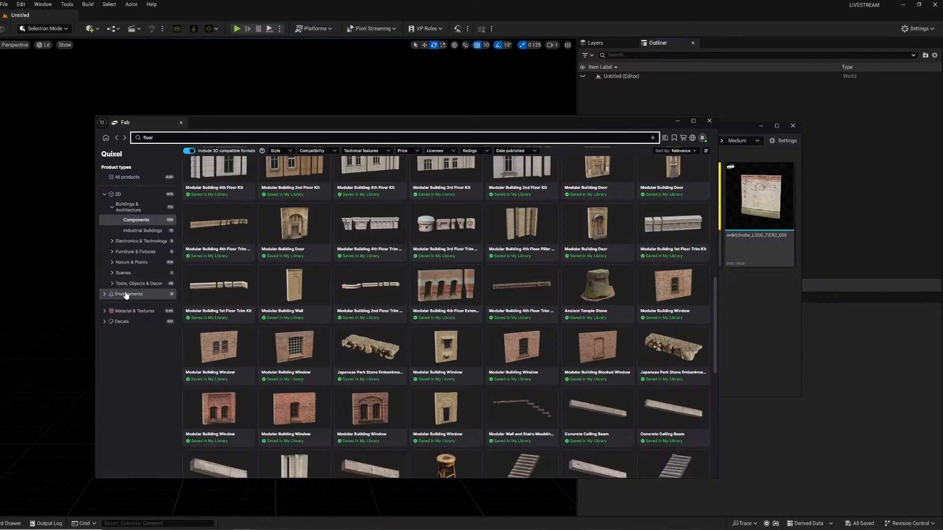
Browse Quixel Megascans Material & Textures from My Library and add Metal Dust on Floor to the project at Medium quality.
left_click(119, 139)
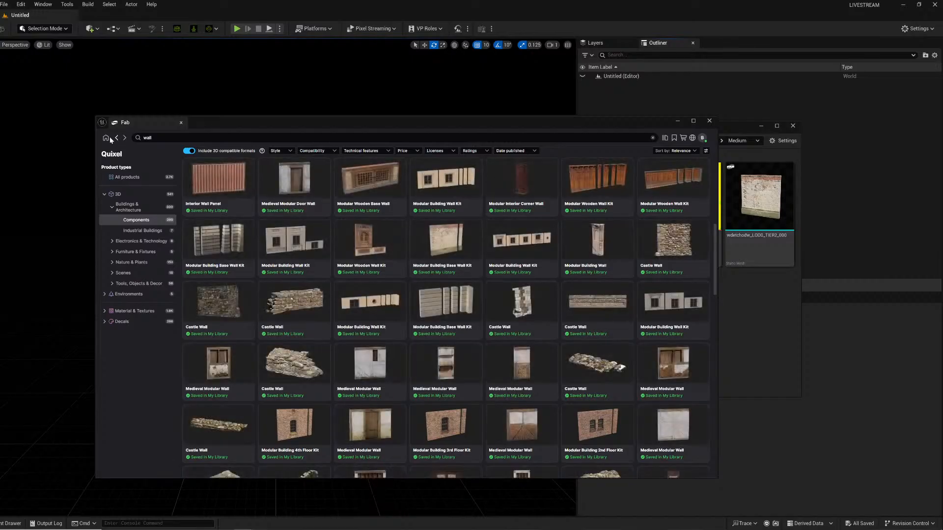
left_click(106, 139)
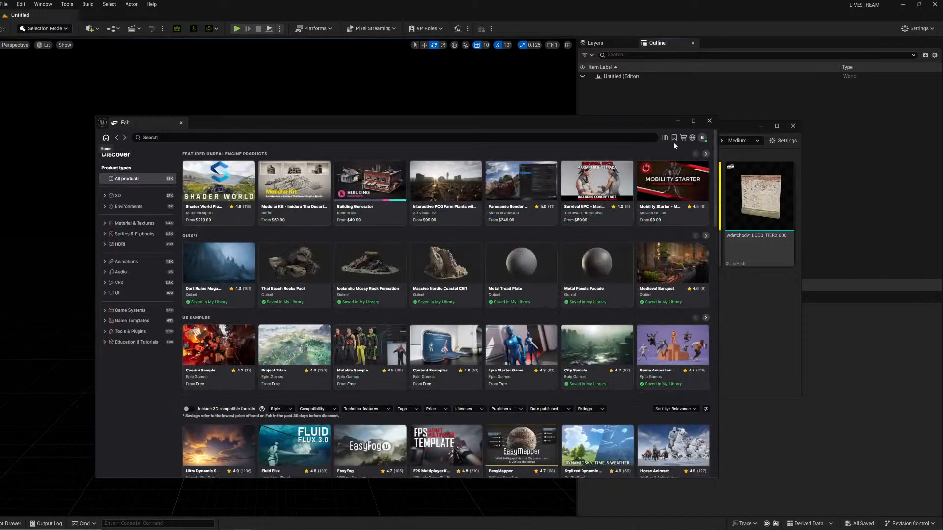
left_click(666, 138)
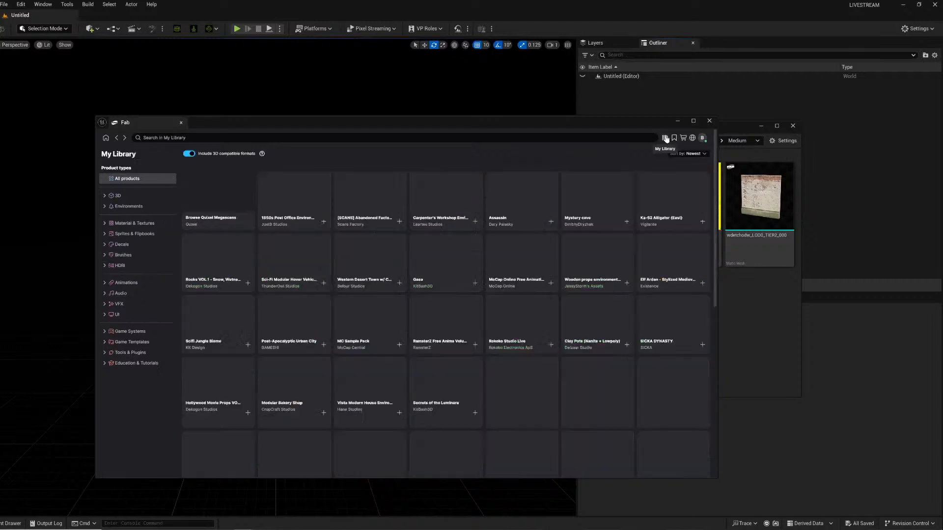
left_click(212, 202)
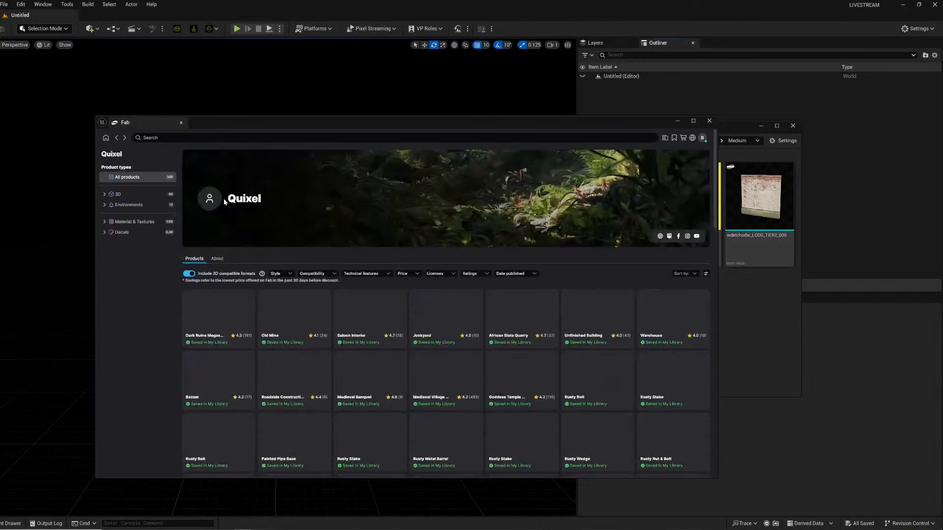
left_click(127, 223)
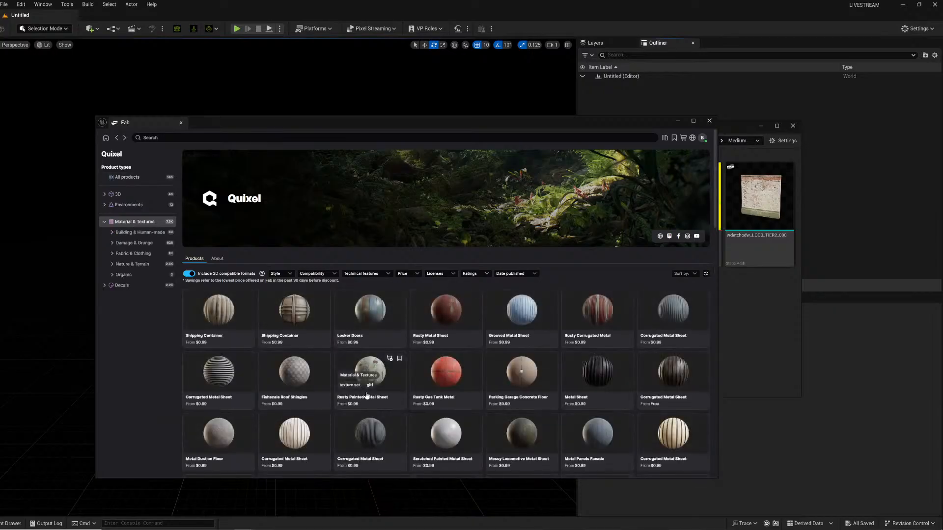
scroll(367, 396, "down", 2)
left_click(228, 357)
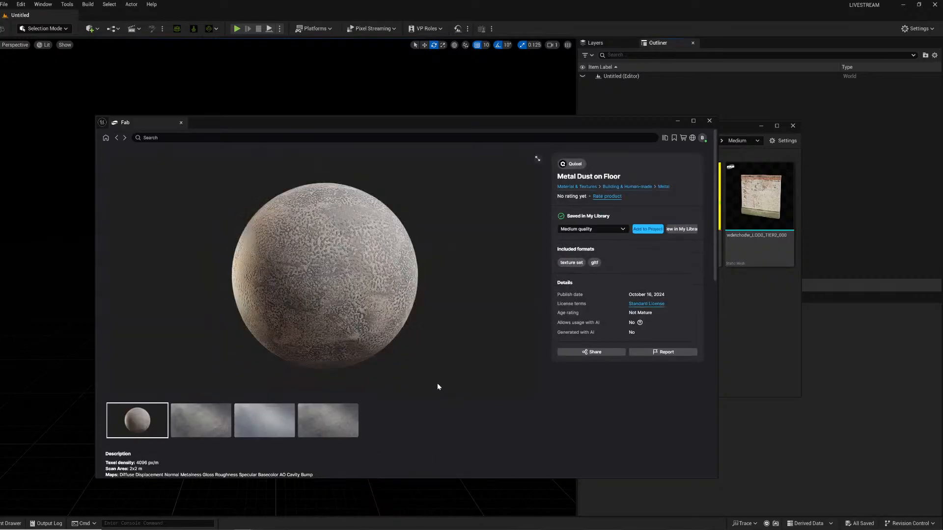
left_click(636, 231)
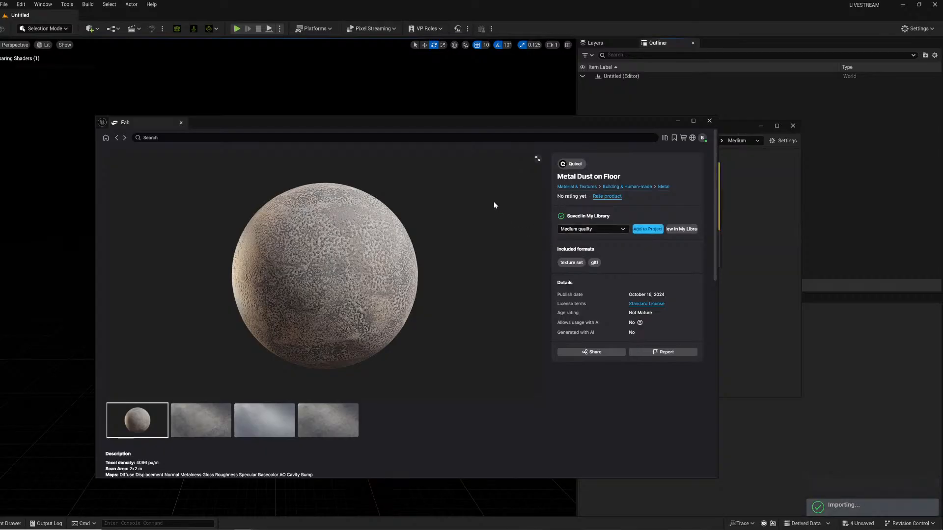
Close Fab, then select and save all imported Metal Dust on Floor assets and close the Content Browser.
left_click(709, 121)
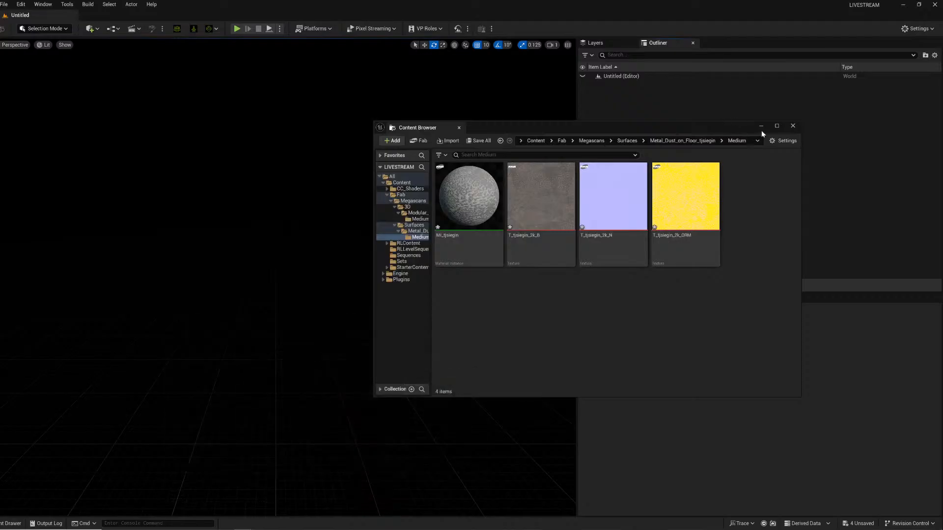
left_click(474, 199)
left_click(710, 206, "shift")
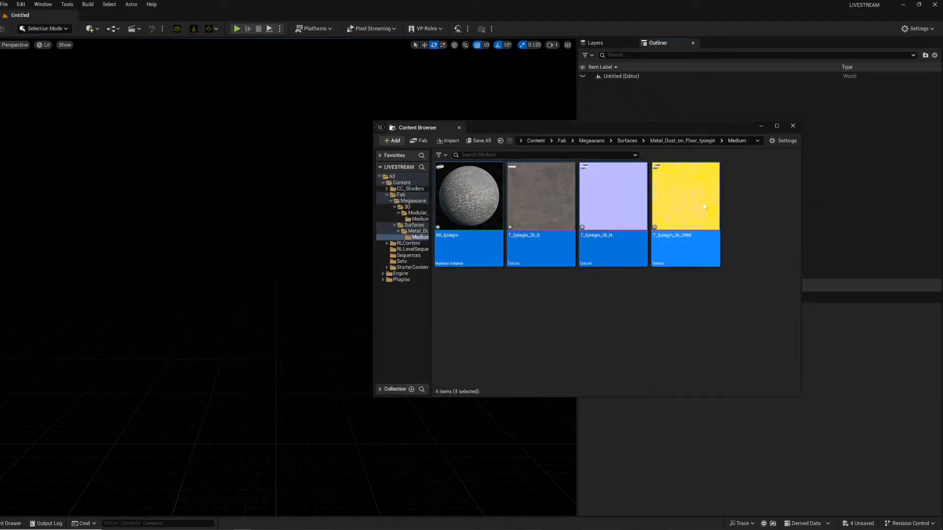
key("ctrl+s")
left_click(767, 126)
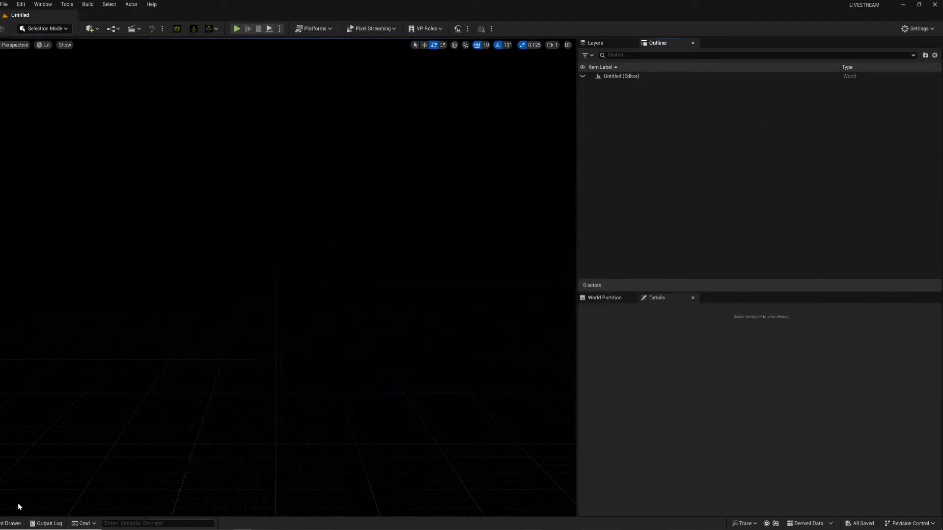
Create a new level sequence named Fight in the Sequences folder.
left_click(9, 524)
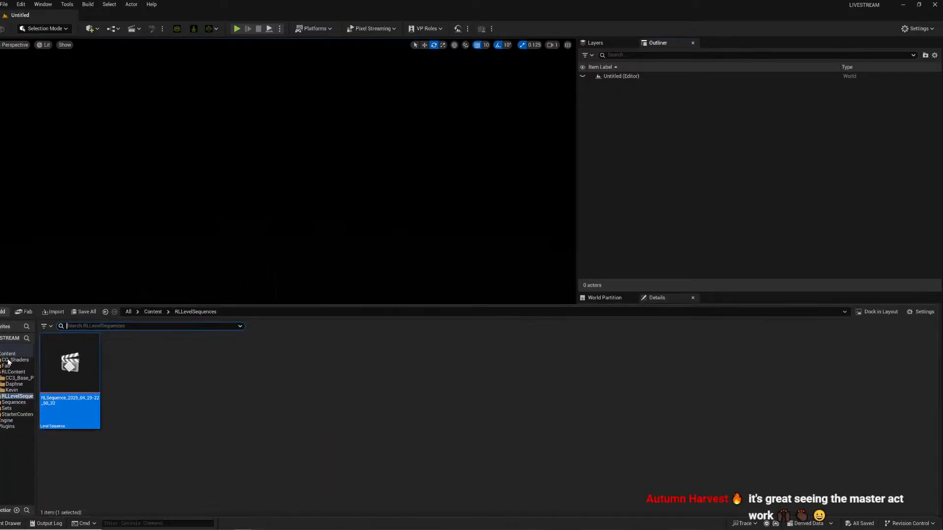
left_click(135, 28)
left_click(156, 50)
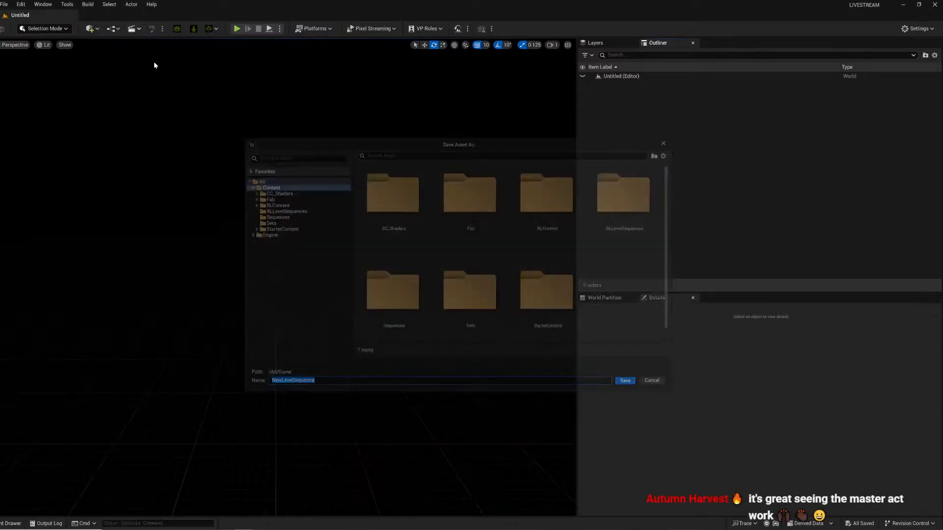
left_click(275, 216)
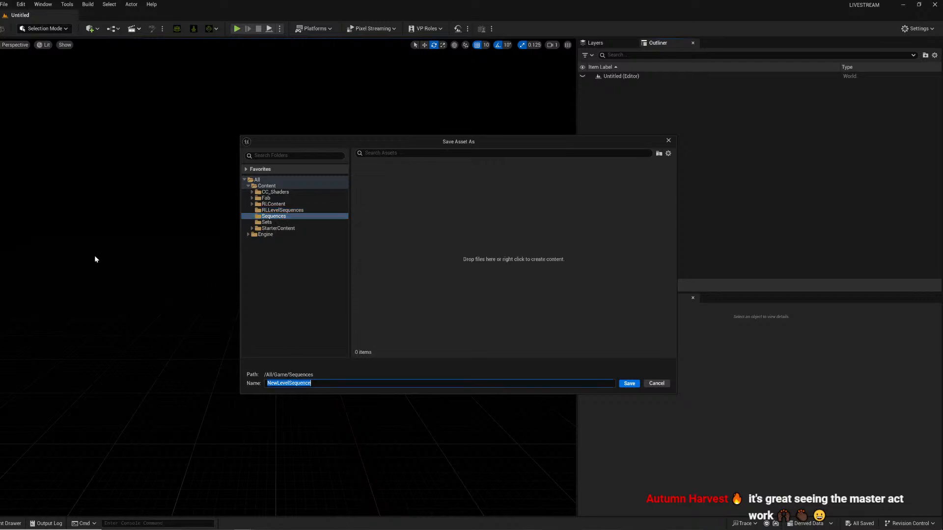
type("Fight")
key("Return")
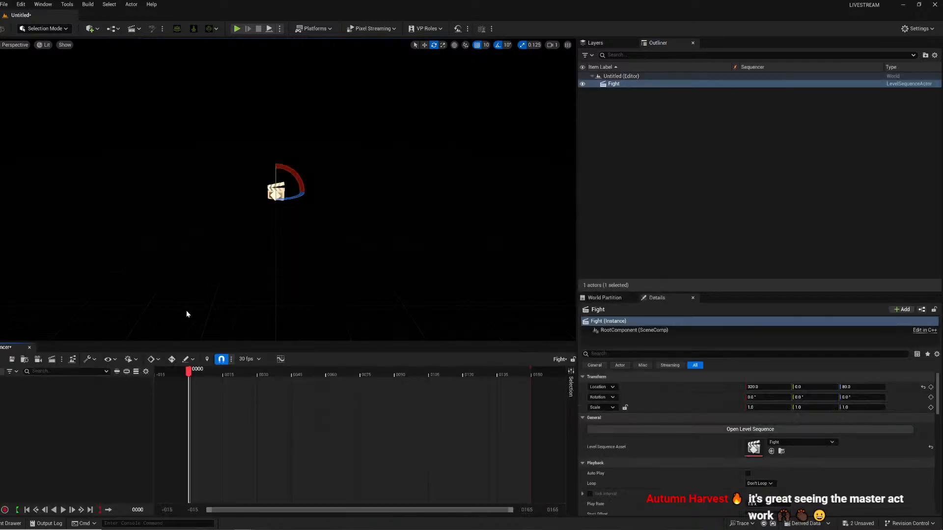
Set the Fight sequence's frame rate to 48 fps.
left_click(261, 357)
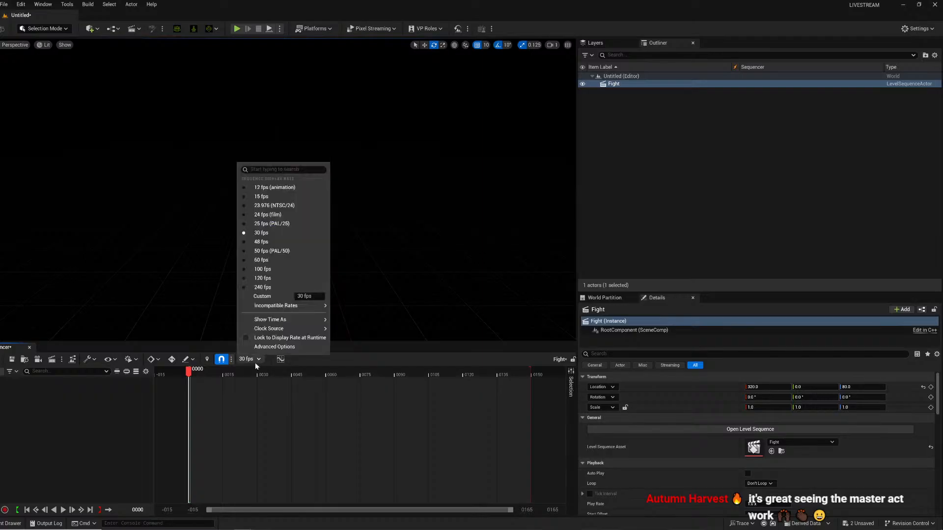
left_click(265, 234)
right_click_drag(288, 208, 324, 216)
Place the CC3_Base_Plus character from the RLContent folder into the level.
left_click(6, 523)
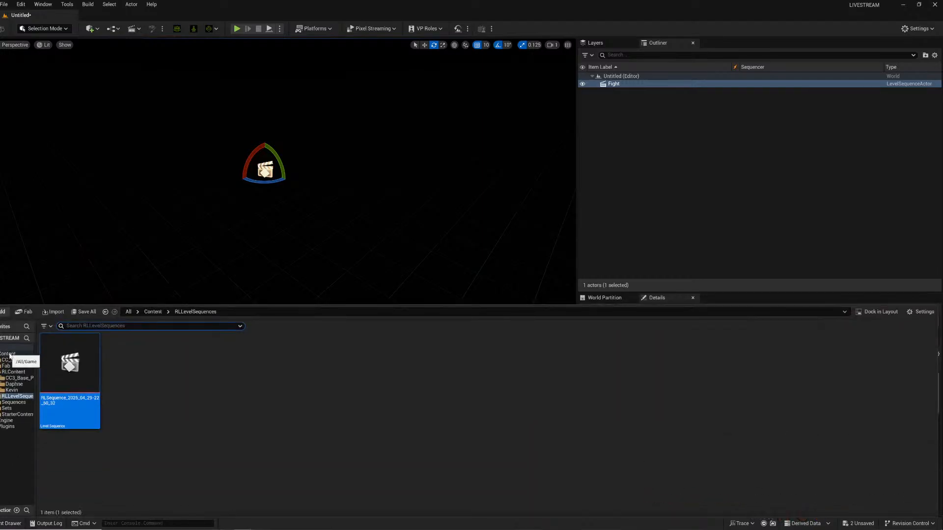
left_click(14, 384)
left_click(13, 372)
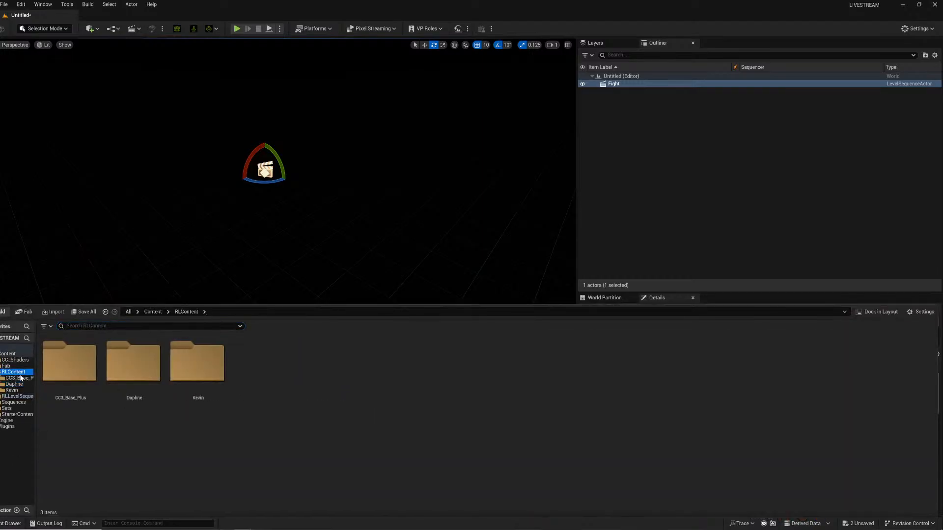
left_click(19, 378)
left_click_drag(391, 377, 290, 204)
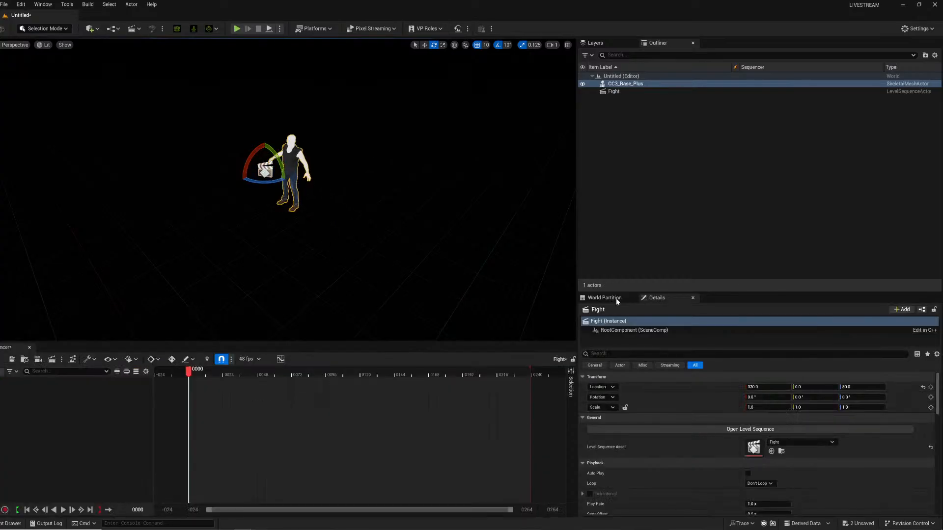
Set the CC3_Base_Plus character's location to 0, 0, 0.
left_click(804, 388)
type("0")
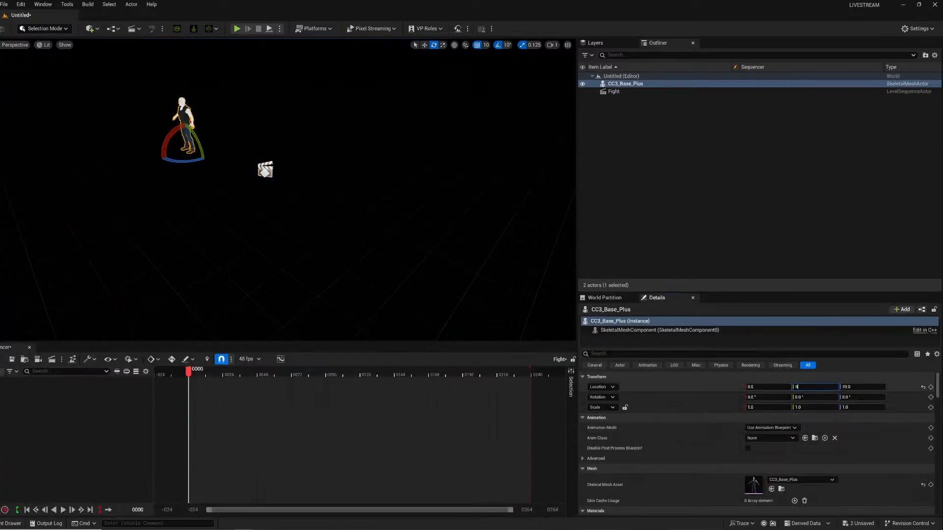
left_click(853, 388)
type("0")
key("Return")
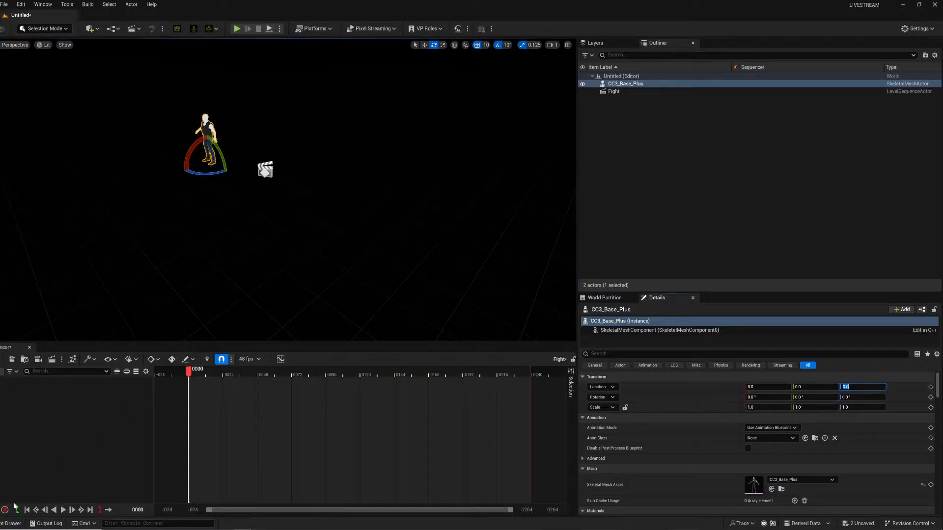
Place the Kevin skeletal mesh from RLContent > Kevin into the level.
left_click(15, 524)
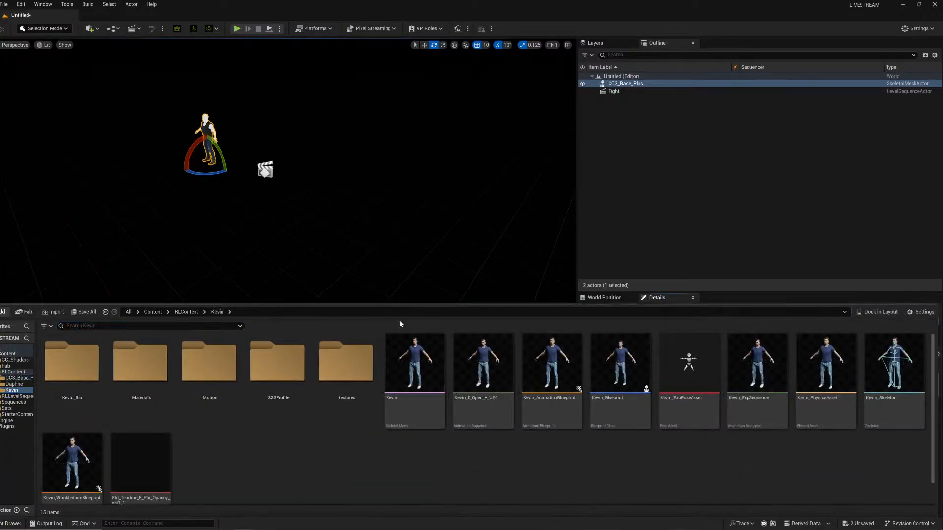
left_click_drag(412, 354, 207, 187)
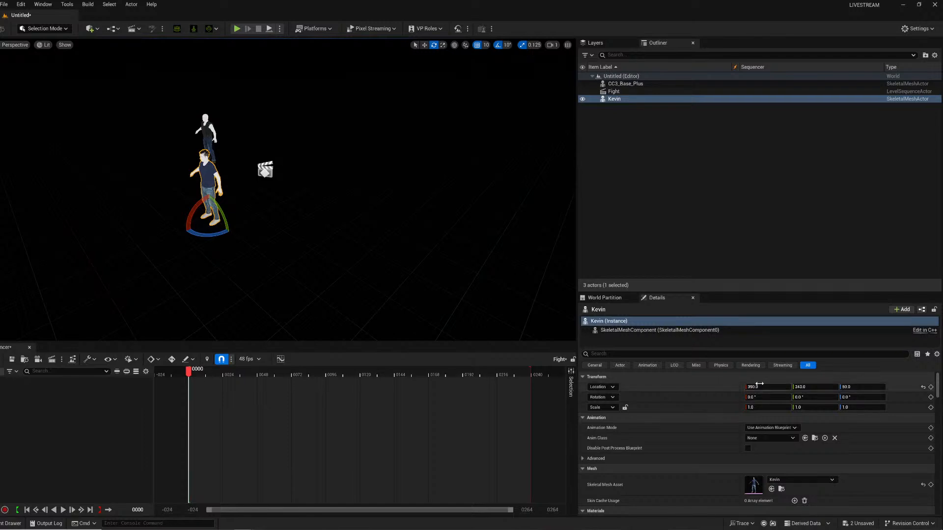
Set the Kevin character's location to 0, 0, 0.
left_click(814, 387)
type("0")
left_click(851, 387)
type("0")
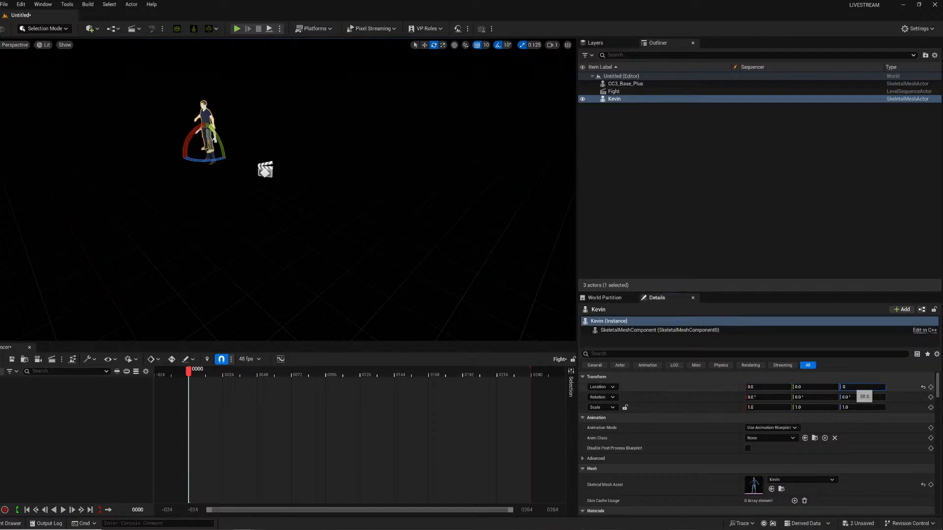
key("Return")
Add the CC3_Base_Plus and Kevin actors as tracks in the Fight sequence.
right_click_drag(285, 246, 256, 223)
key("w")
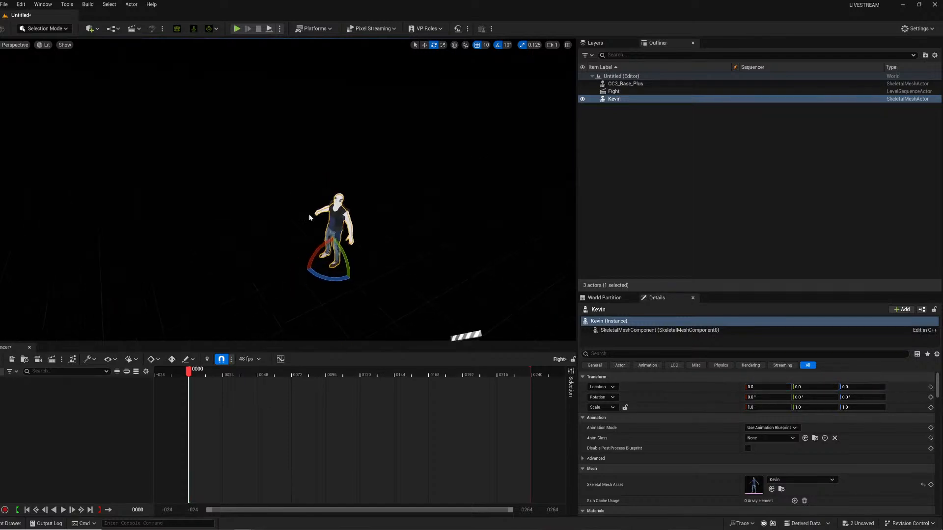
left_click(625, 84, "ctrl")
left_click_drag(624, 84, 162, 394)
Assign the CC3_Base_Plus_2025_04_29_22_48_20 and Kevin_2025_04_29_22_44_26 animations to the two characters' Animation tracks.
left_click(116, 393)
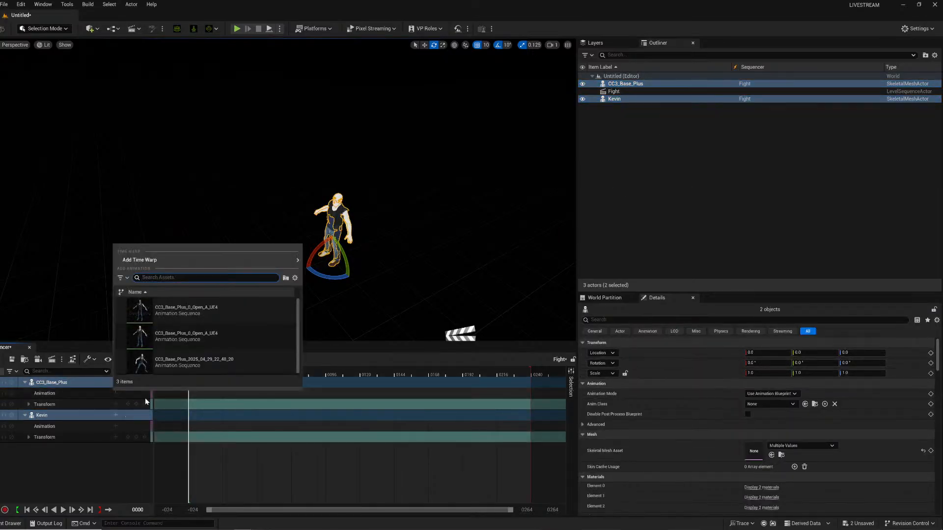
left_click(186, 365)
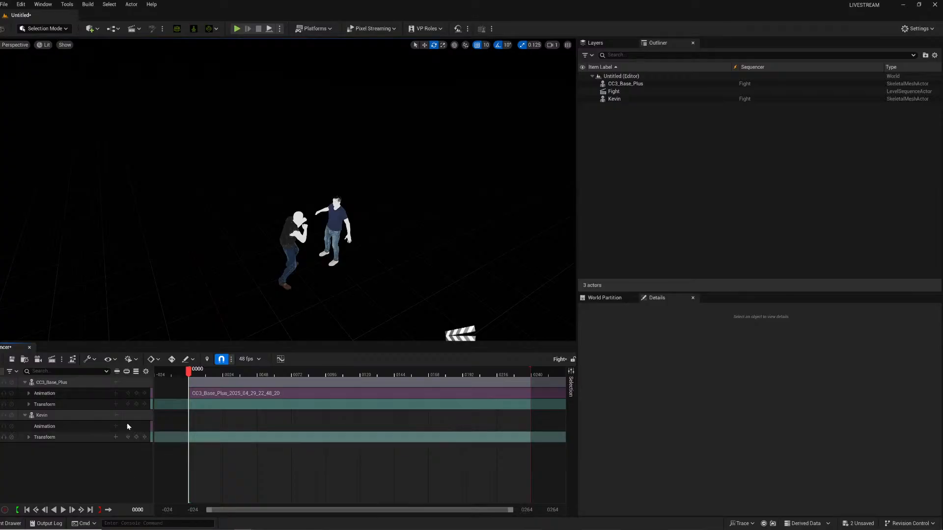
left_click(116, 427)
scroll(182, 355, "down", 2)
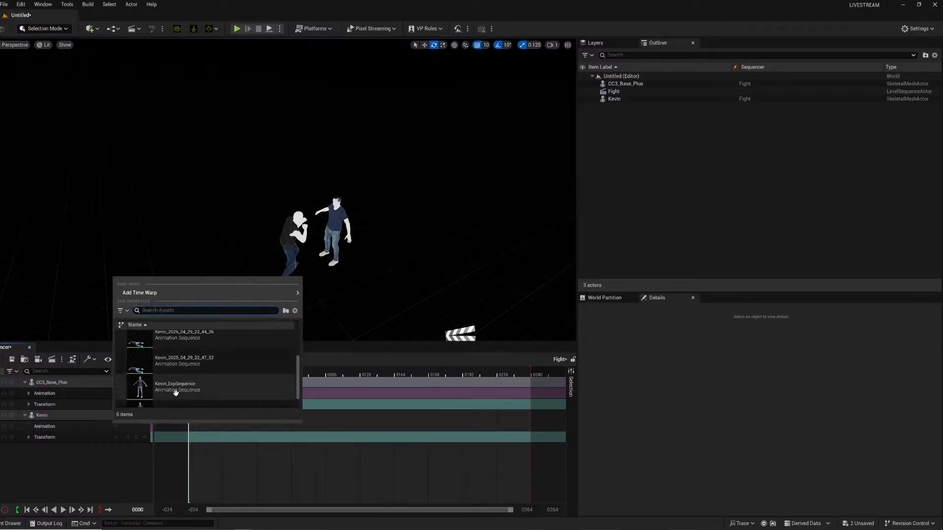
left_click(194, 376)
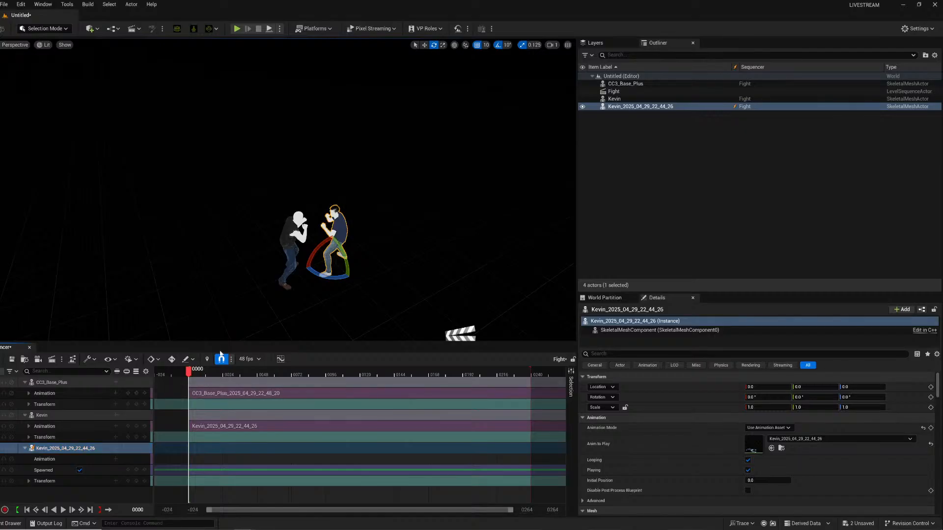
Play the Fight sequence to preview the characters' animation.
key("space")
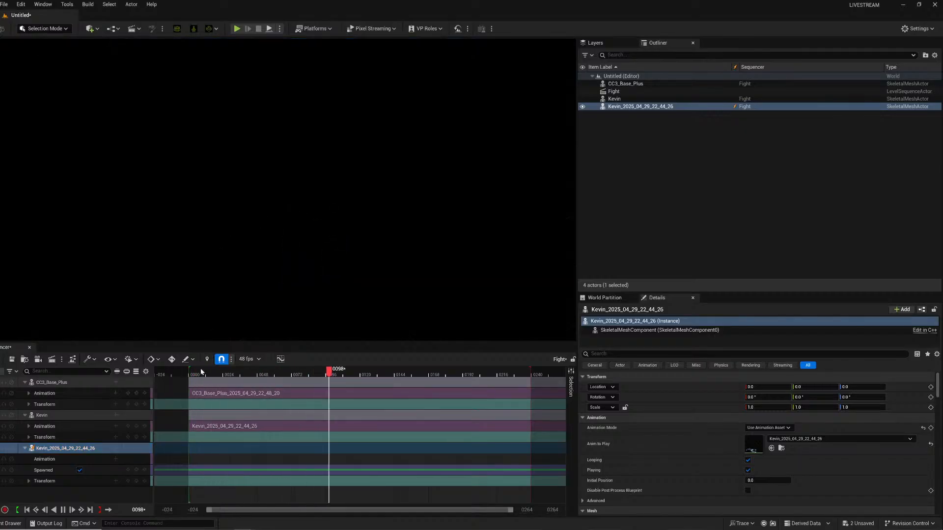
key("w")
mouse_move(501, 147)
right_mouse_down()
mouse_move(526, 167)
mouse_move(501, 147)
right_mouse_up()
key("s")
left_click(664, 161)
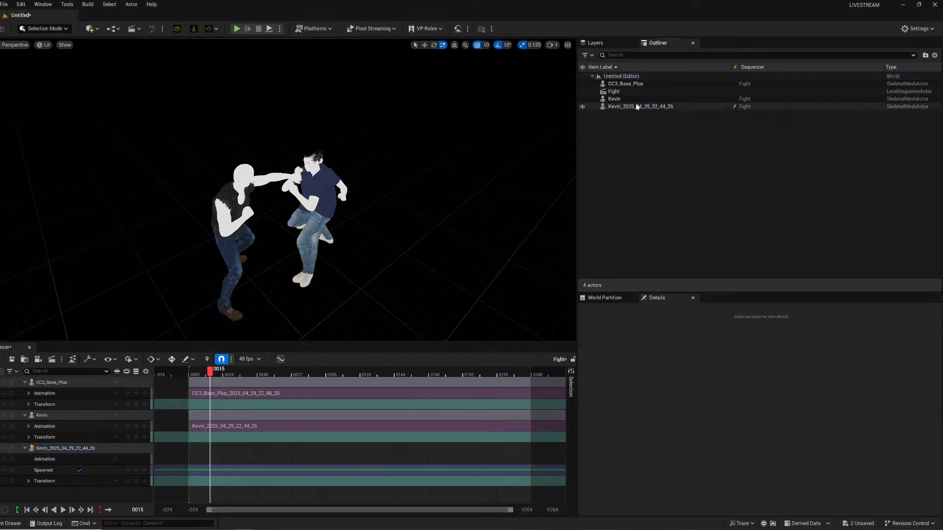
Delete the extra Kevin_2025_04_29_22_44_26 actor from the level.
left_click(636, 106)
key("Delete")
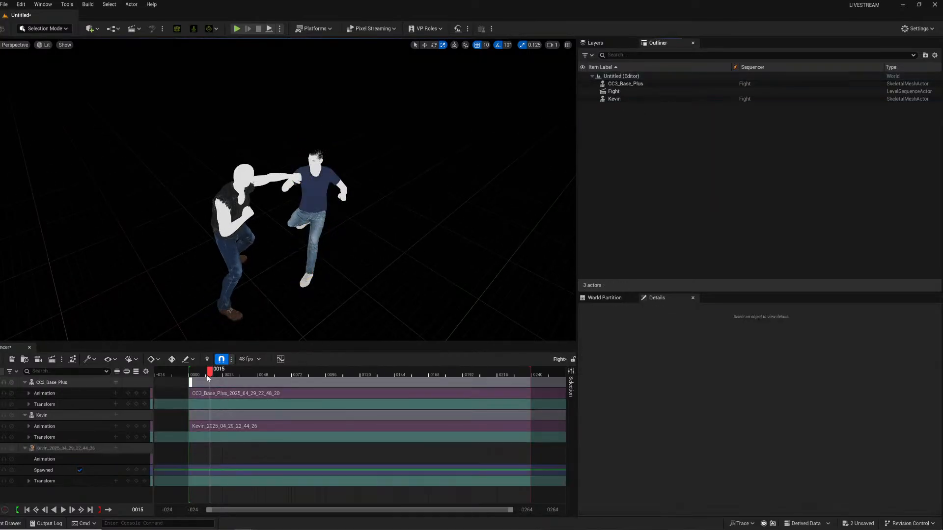
Scrub through the Fight sequence and orbit the view to inspect the fight animation.
left_click_drag(210, 372, 307, 373)
scroll(287, 196, "up", 5)
scroll(287, 196, "down", 6)
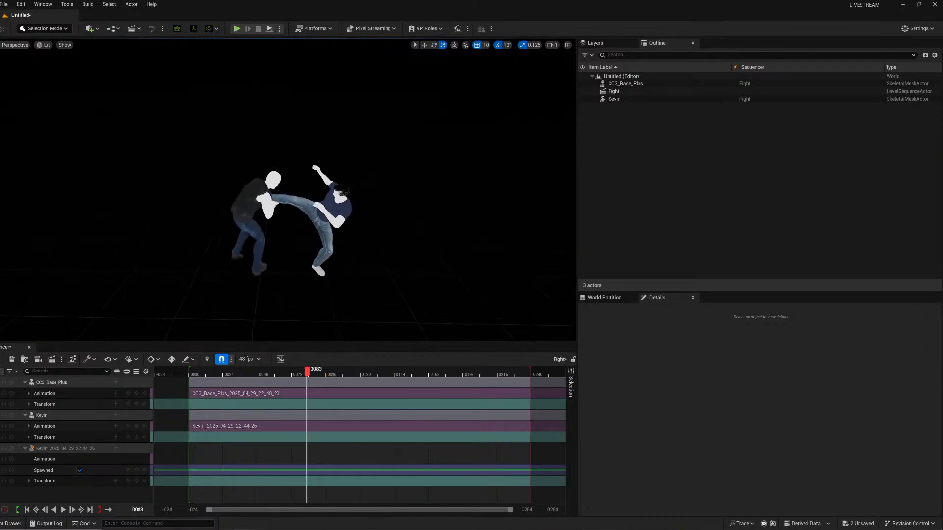
left_click_drag(288, 197, 445, 197, "alt")
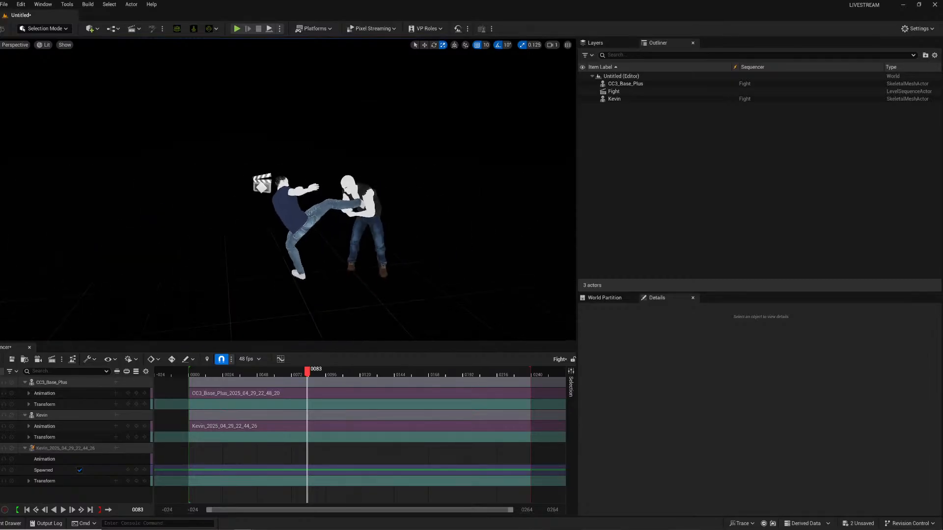
scroll(288, 197, "up", 5)
scroll(287, 197, "down", 6)
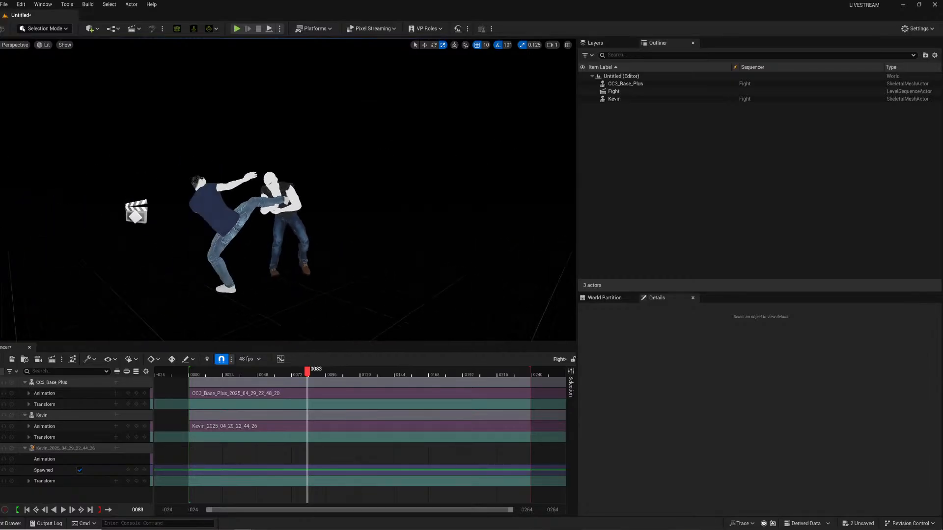
scroll(299, 311, "up", 2)
left_click_drag(315, 376, 225, 349)
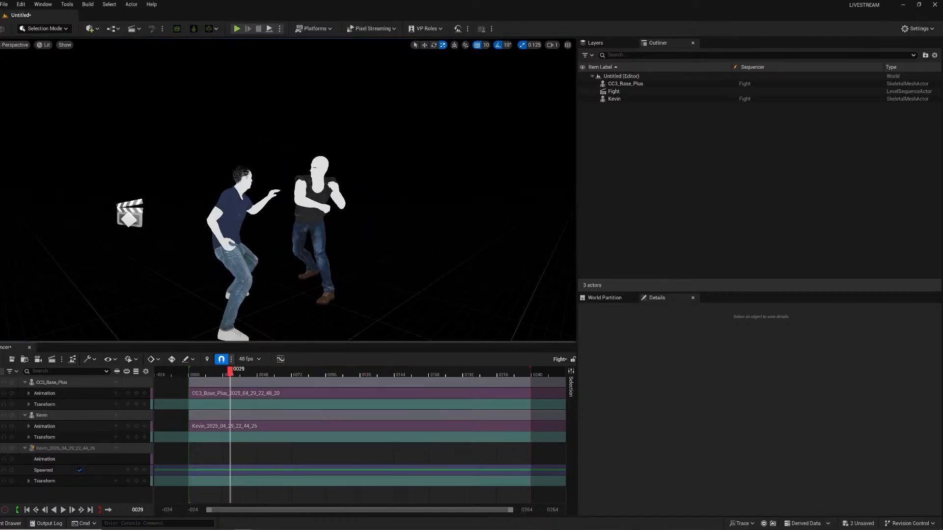
right_click_drag(231, 295, 183, 305)
Place a Plane shape into the level.
left_click(10, 523)
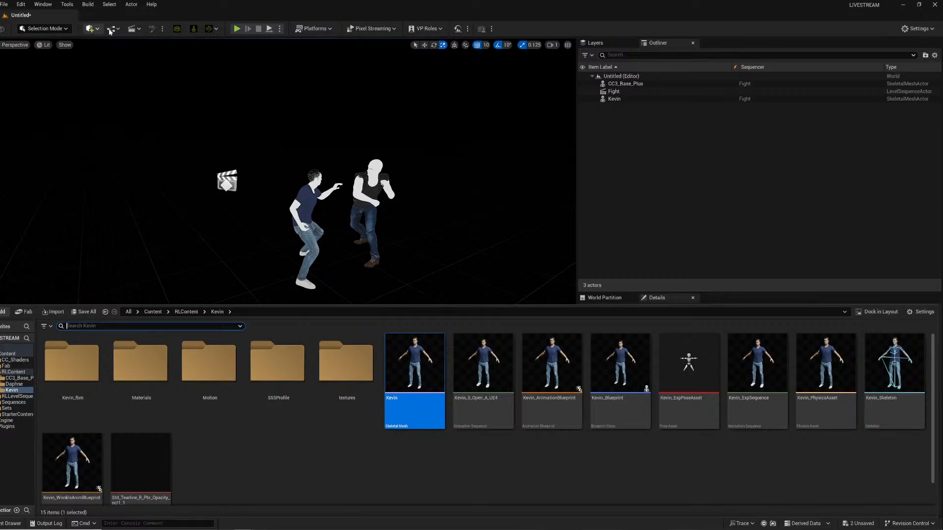
left_click(96, 28)
mouse_move(109, 108)
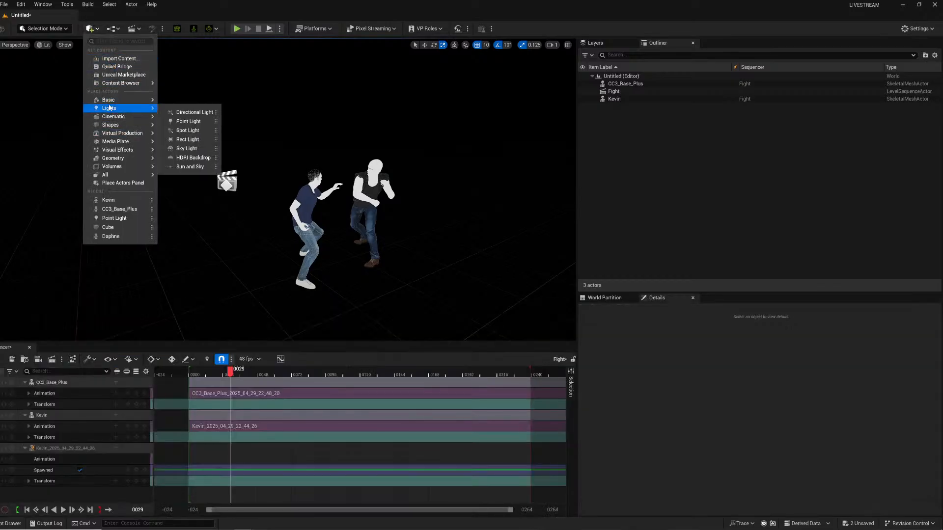
mouse_move(146, 127)
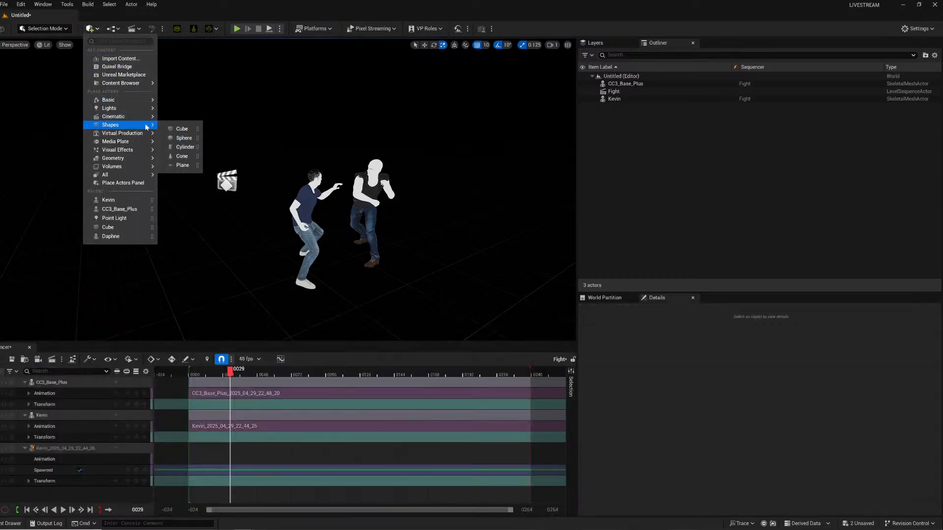
left_click(172, 163)
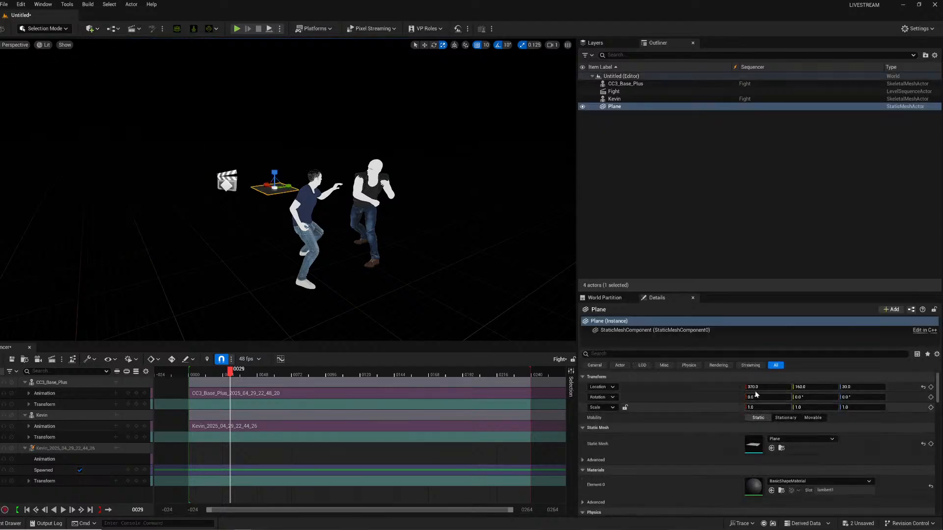
Set the plane's location to 0, 0, 0 and its scale to 2.
left_click(807, 387)
type("0")
key("Tab")
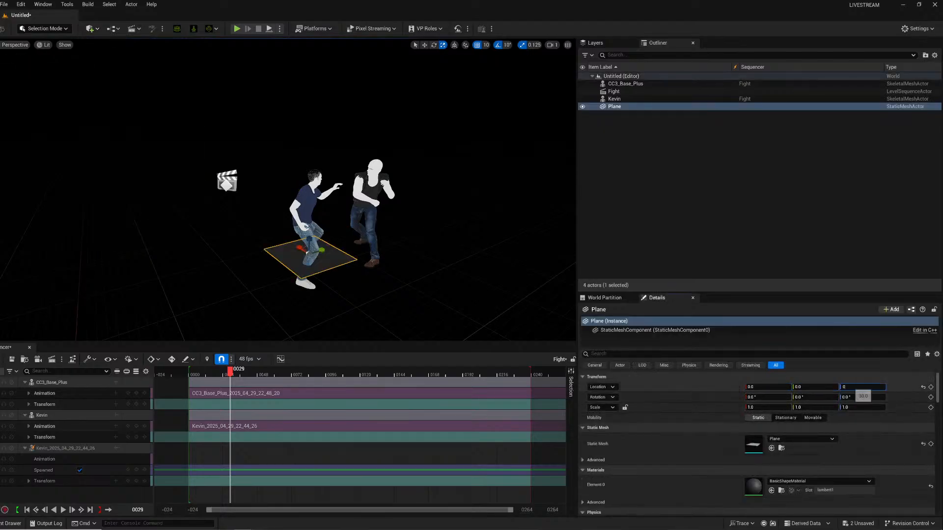
type("0")
key("Return")
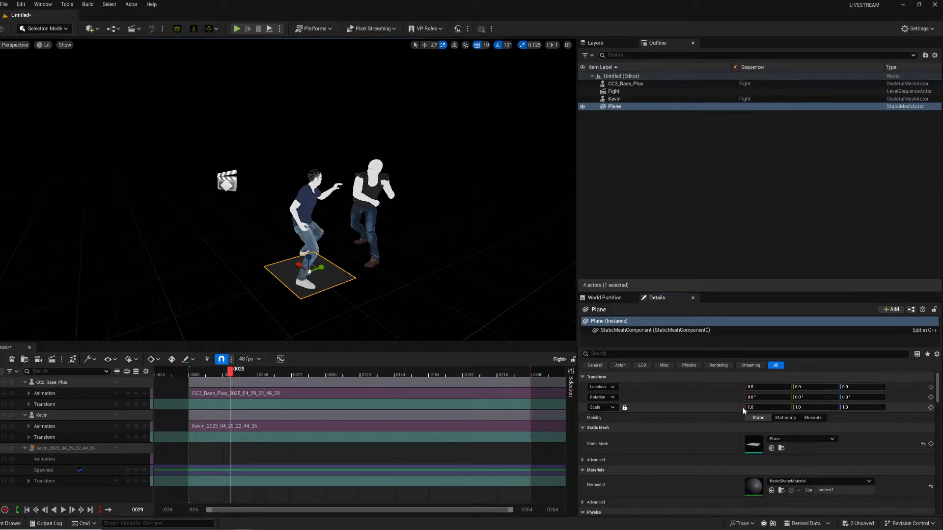
type("2")
key("Return")
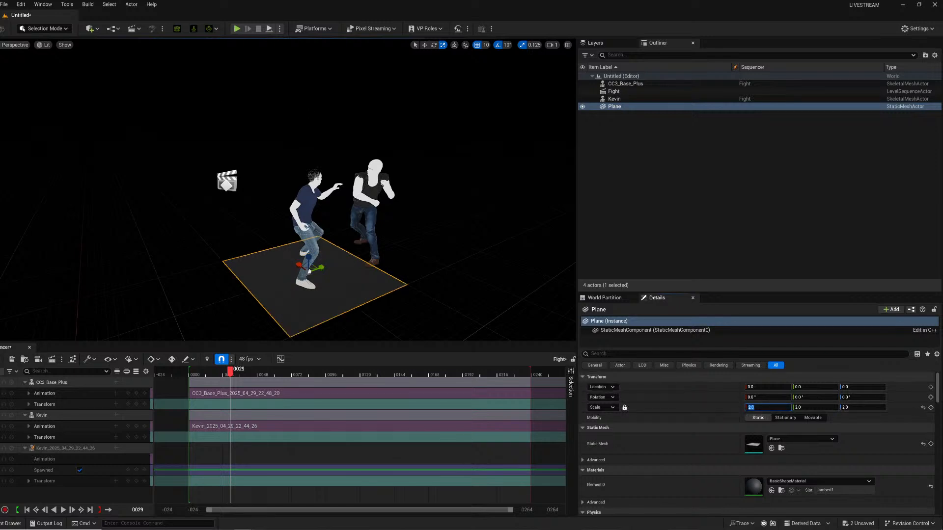
Apply the MI_tjoiegin material from Fab > Megascans > Surfaces > Metal_Dust_on_Floor_tjoiegin to the plane.
left_click(11, 524)
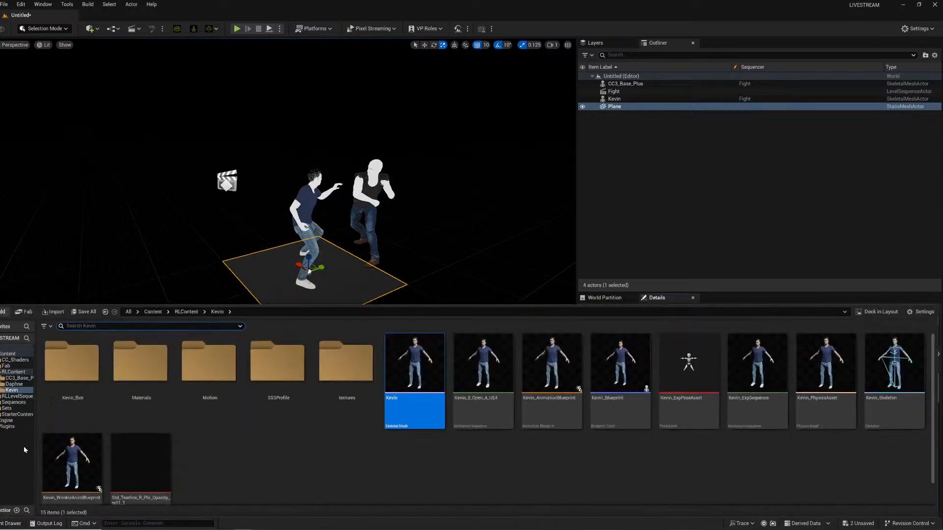
left_click(7, 366)
double_click(70, 363)
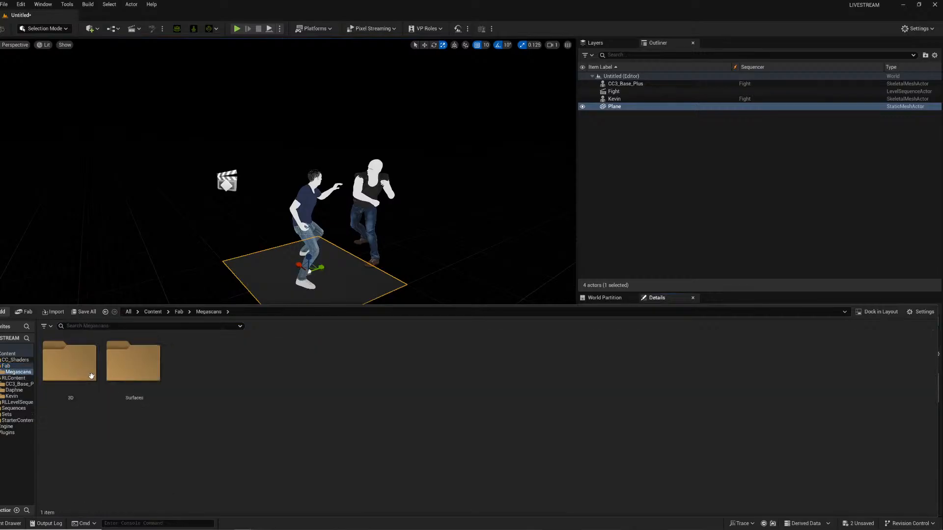
double_click(127, 362)
left_click(70, 365)
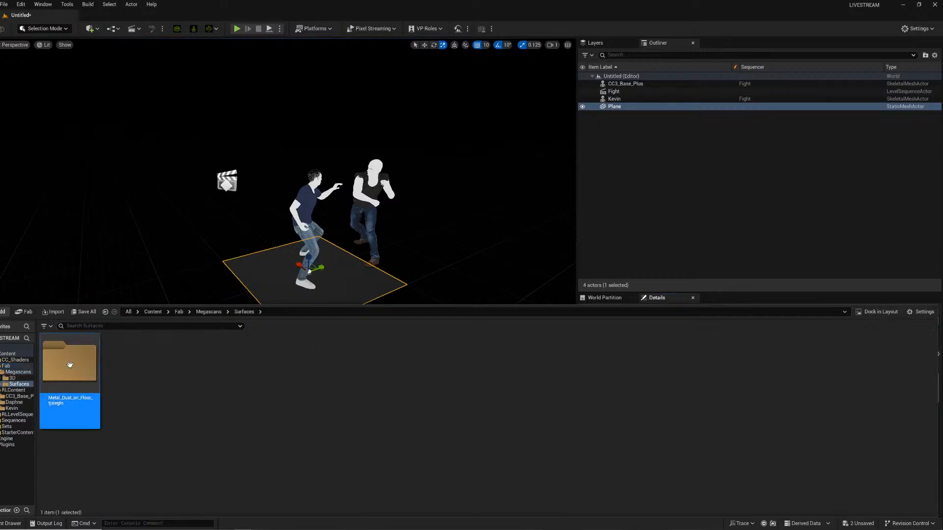
double_click(70, 365)
left_click_drag(70, 364, 299, 266)
right_click_drag(299, 265, 268, 255)
key("w")
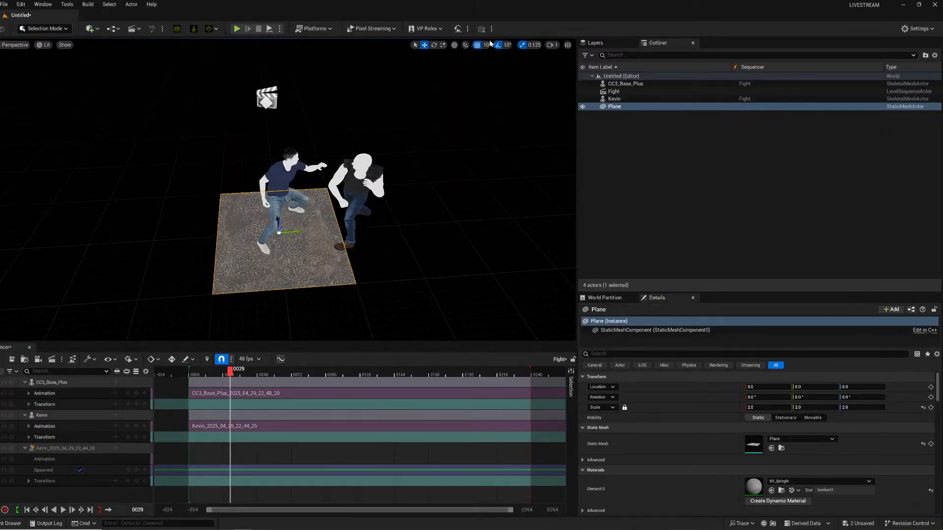
Set the grid snap size to 100.
key("Escape")
left_click(487, 44)
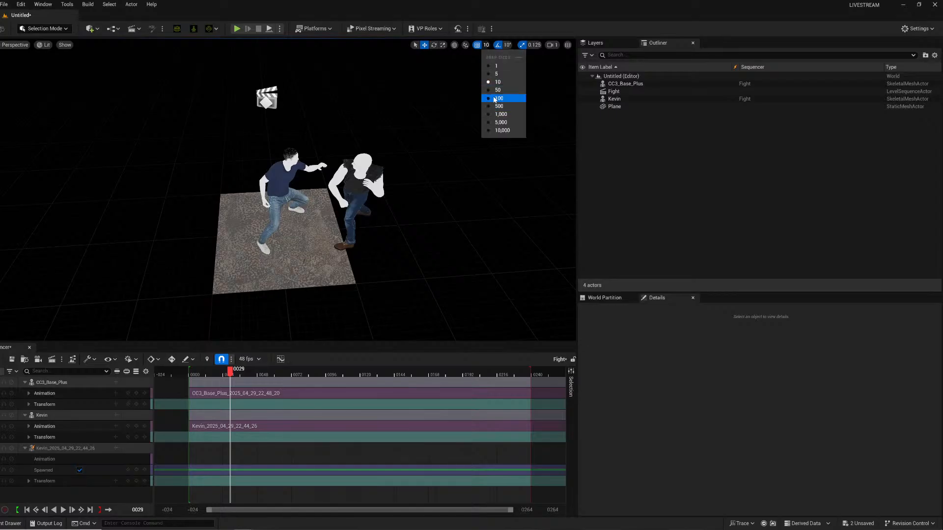
left_click(497, 98)
Duplicate the textured plane with grid snapping to tile six floor planes around the characters.
left_click(234, 265)
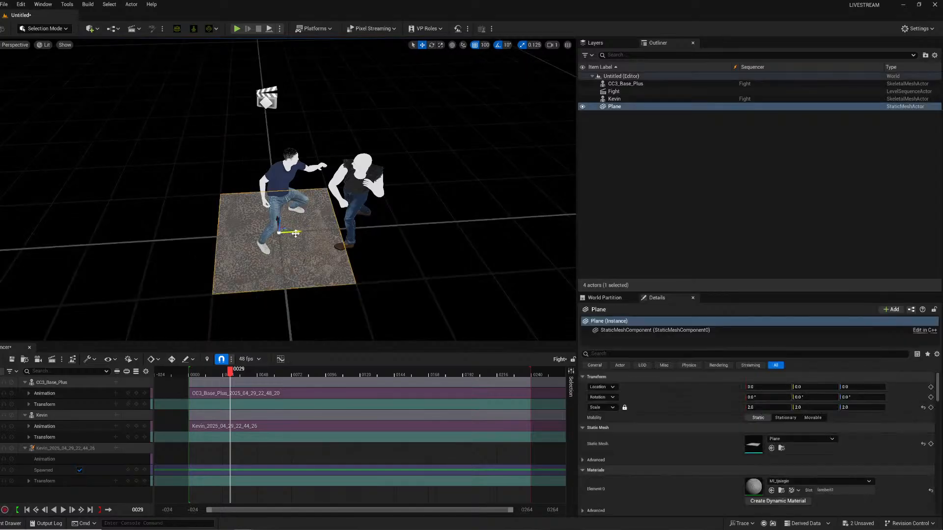
left_click_drag(295, 234, 426, 216, "alt")
left_click(320, 233, "ctrl")
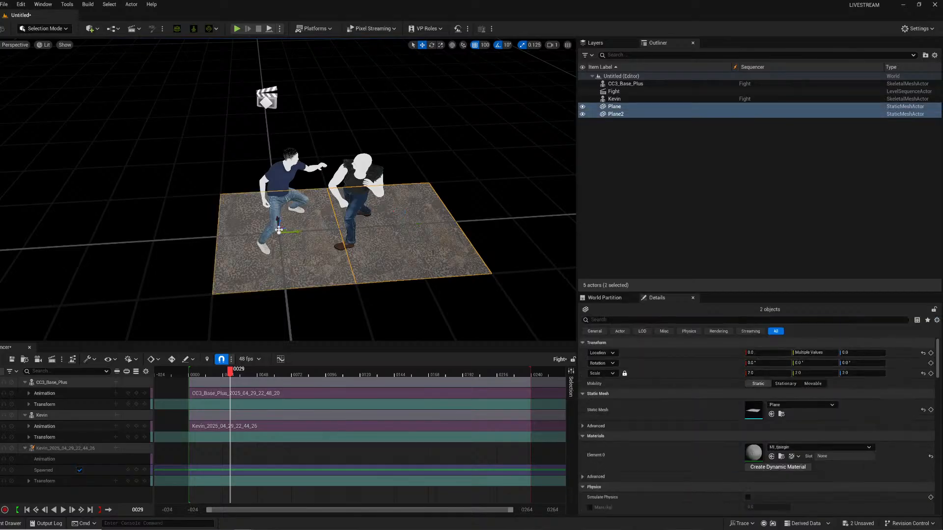
left_click(305, 235)
left_click_drag(297, 234, 176, 244, "alt")
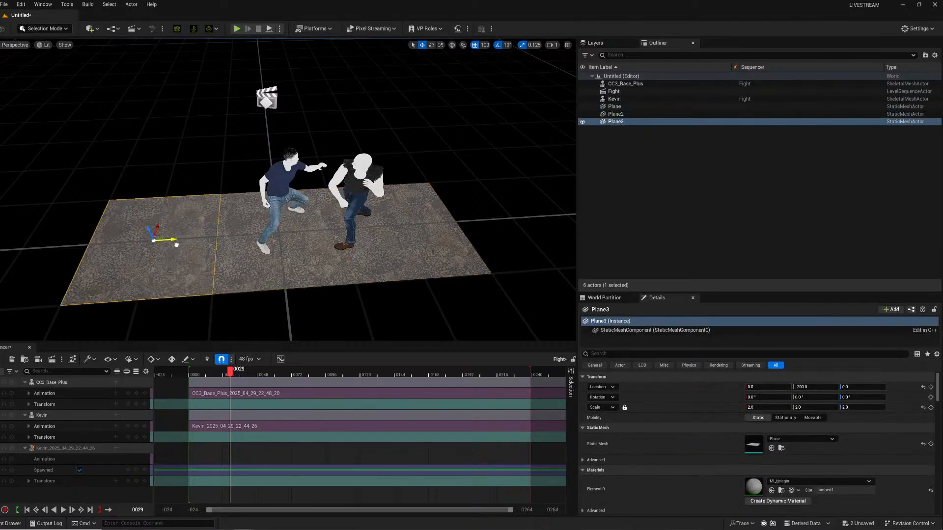
left_click(295, 214, "ctrl")
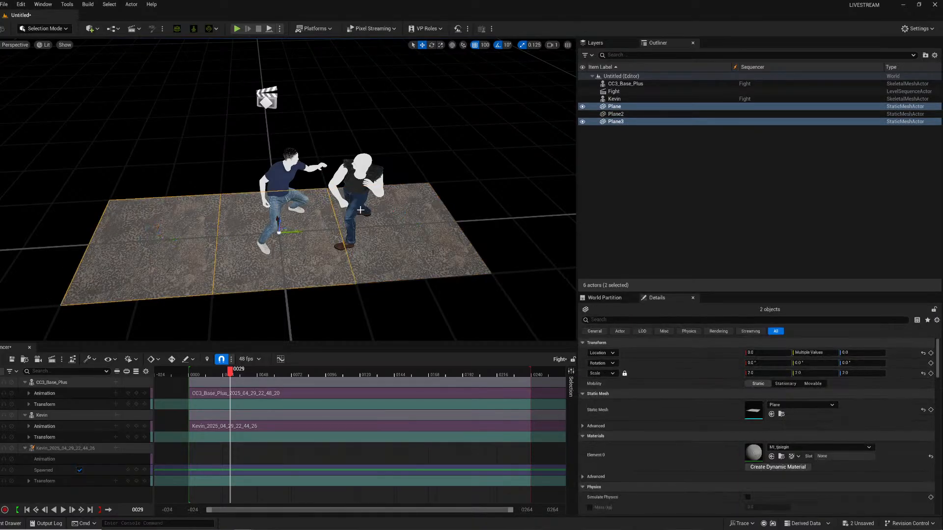
left_click(422, 245, "ctrl")
left_click_drag(391, 212, 372, 144, "alt")
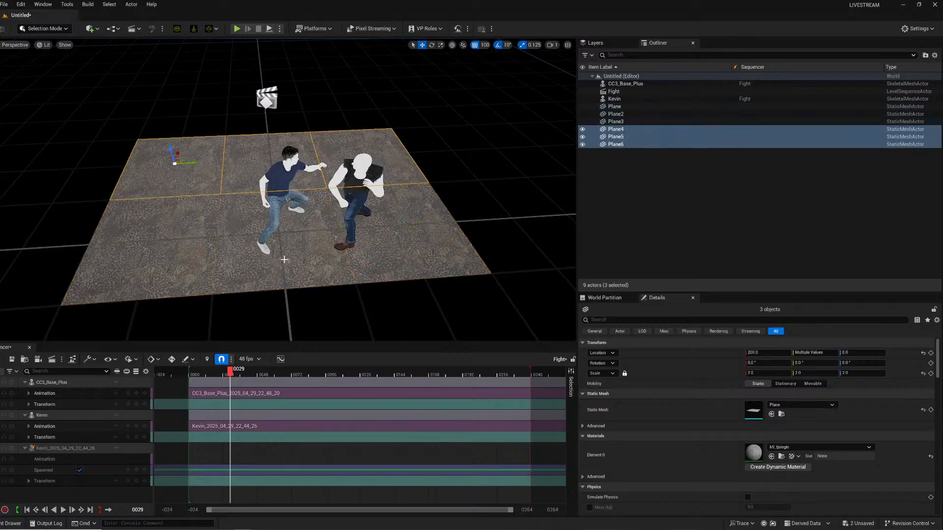
Duplicate rows of floor planes further to extend the tiled floor to twelve planes.
left_click(172, 252)
left_click(275, 257, "ctrl")
left_click(396, 248, "ctrl")
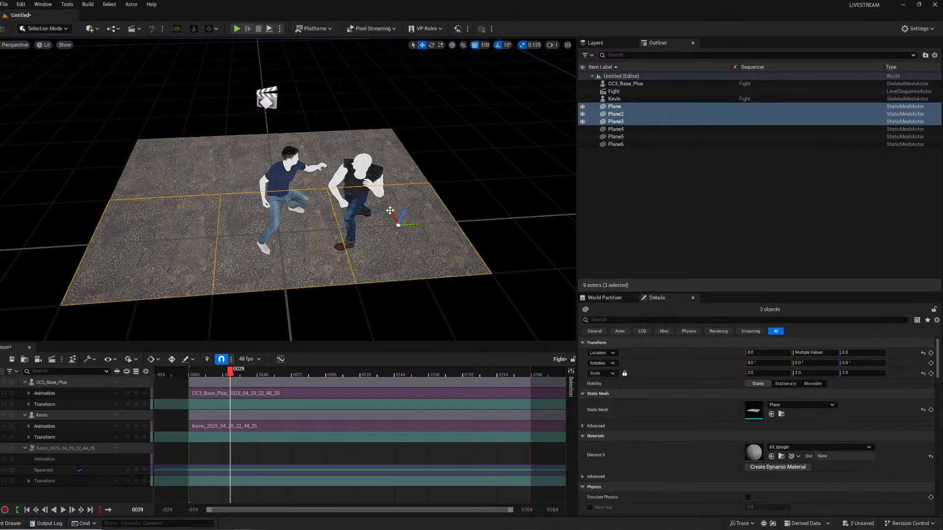
left_click_drag(391, 213, 427, 333, "alt")
right_click_drag(427, 333, 445, 314)
left_click(306, 135)
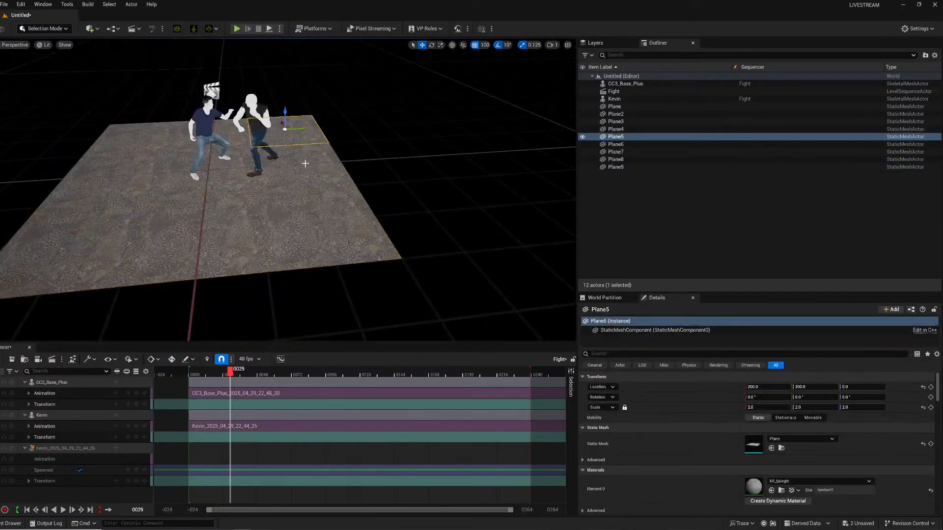
left_click(311, 169, "ctrl")
left_click(327, 207, "ctrl")
left_click_drag(334, 220, 453, 196, "alt")
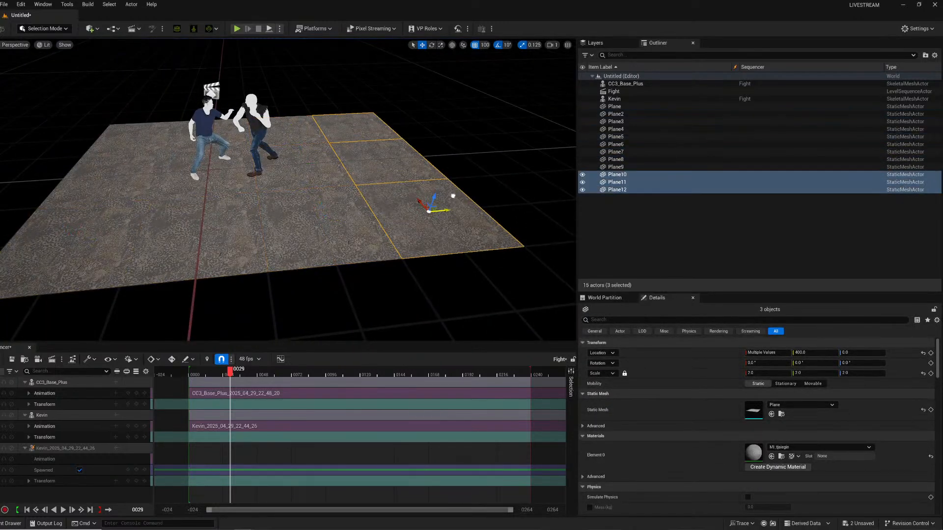
left_click(312, 100)
right_click_drag(312, 100, 343, 86)
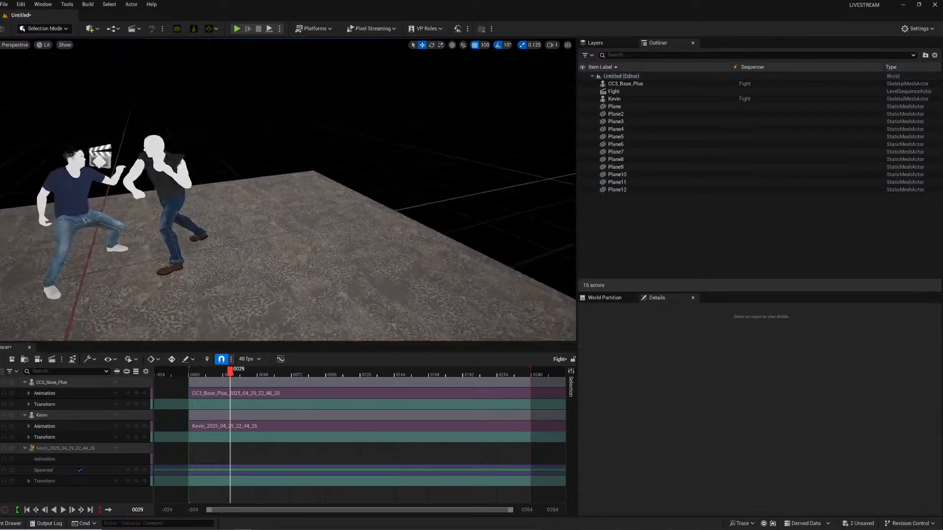
left_click(11, 524)
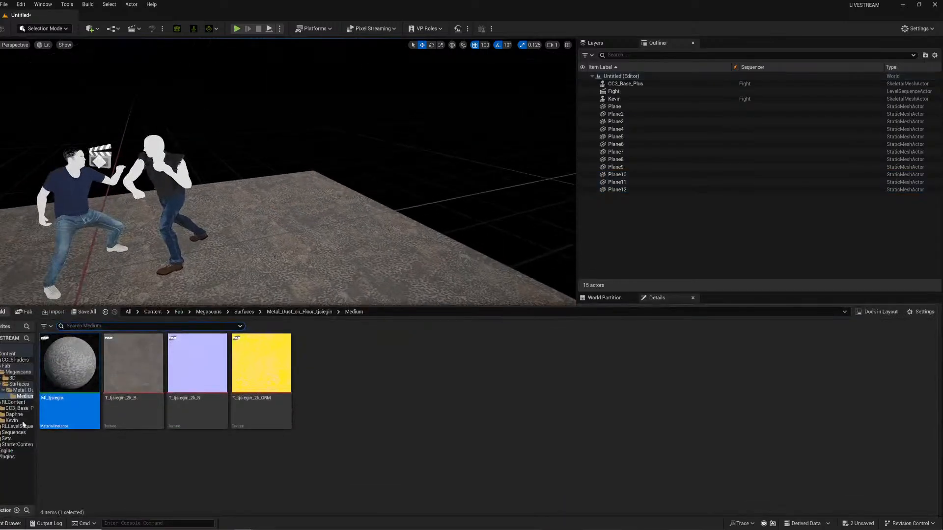
Place the wall mesh from Fab > Megascans > 3D > Modular_Building_Base_Wall_Kit_wdetchodw > Medium behind the characters.
left_click(14, 378)
double_click(68, 363)
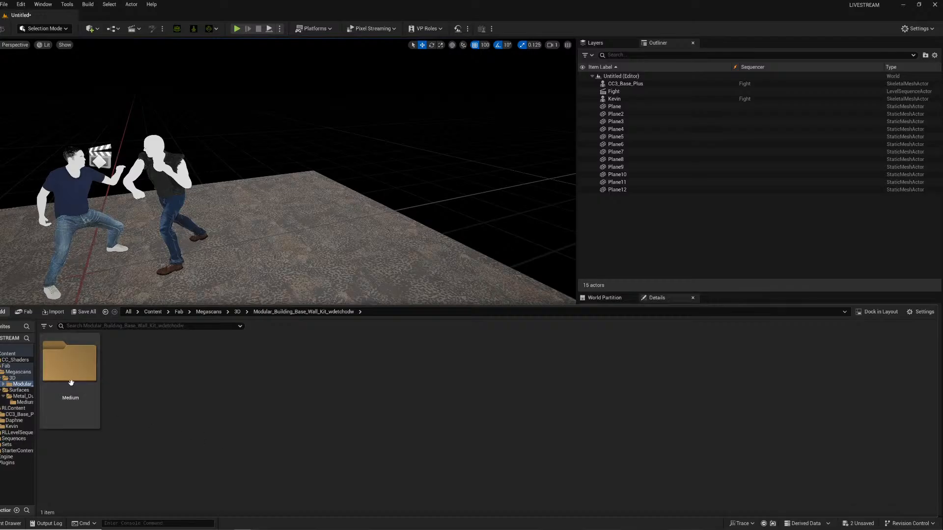
double_click(69, 364)
left_click_drag(346, 426, 376, 284)
left_click_drag(391, 330, 352, 321)
right_click_drag(381, 273, 359, 255)
key("w")
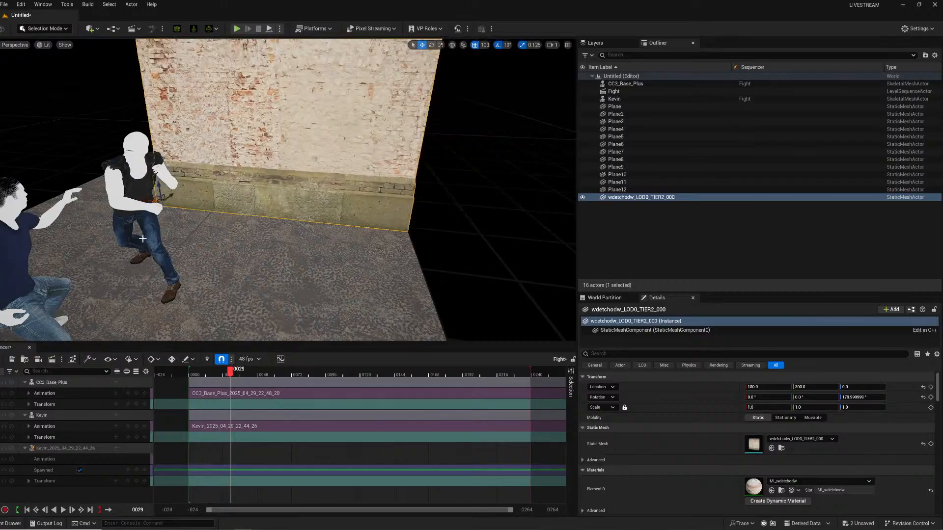
Scrub the Fight sequence to check the fighters against the wall and set the grid snap size to 5.
left_click_drag(231, 370, 380, 368)
right_click_drag(330, 325, 259, 319)
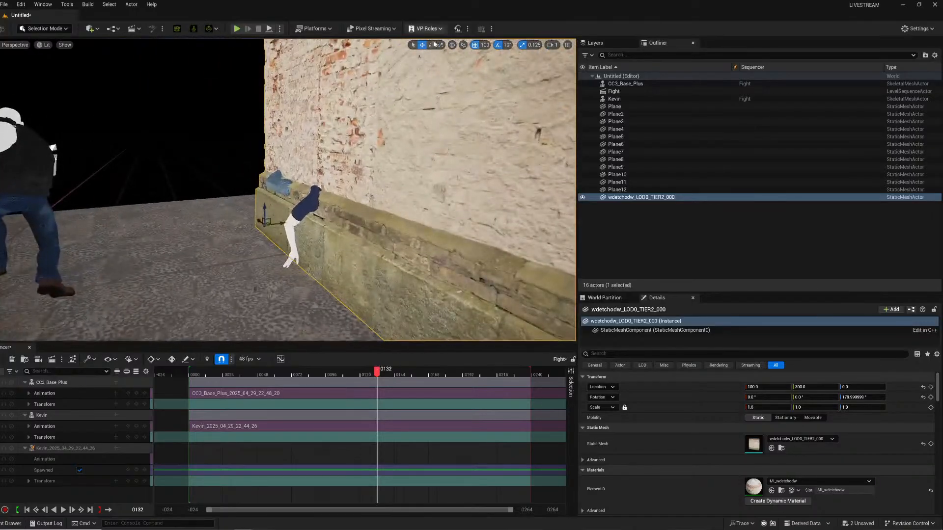
left_click(485, 45)
left_click(491, 75)
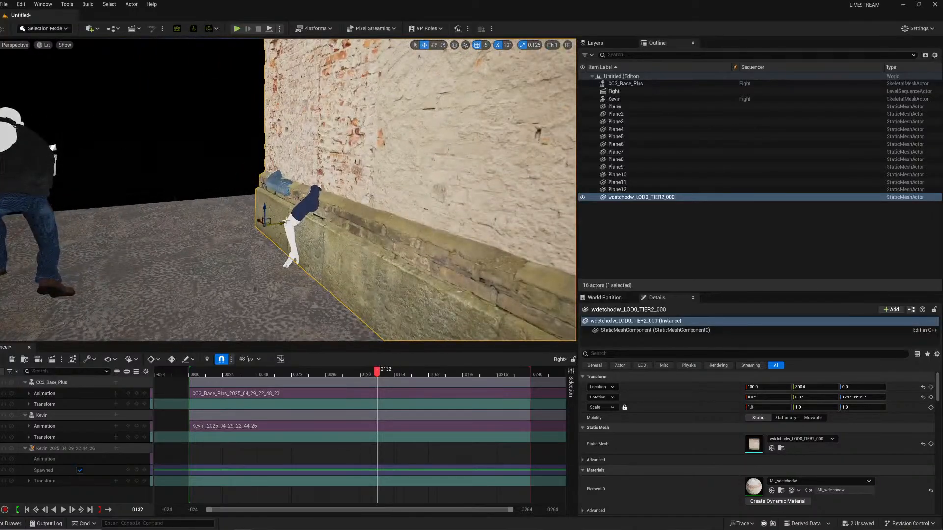
left_click_drag(283, 222, 301, 220)
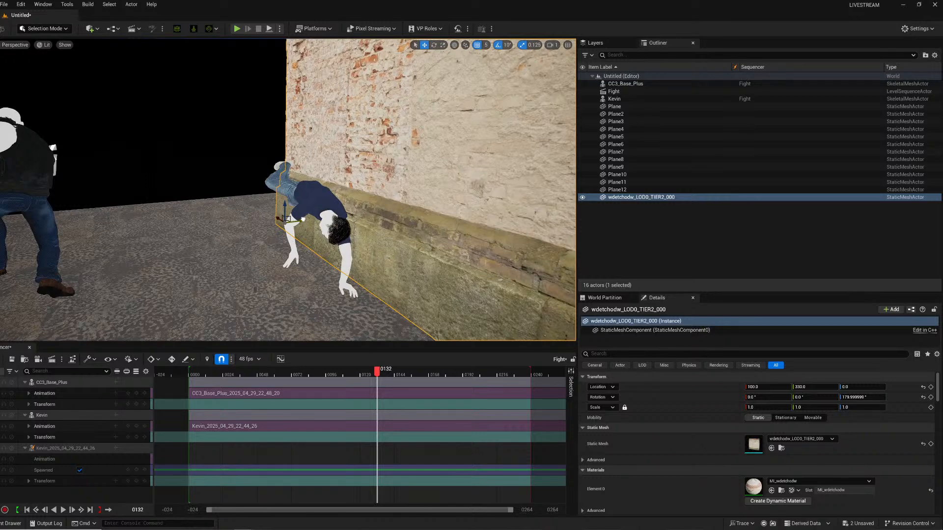
Duplicate the wall alongside the first one to lengthen the back wall.
left_click(331, 374)
key("space")
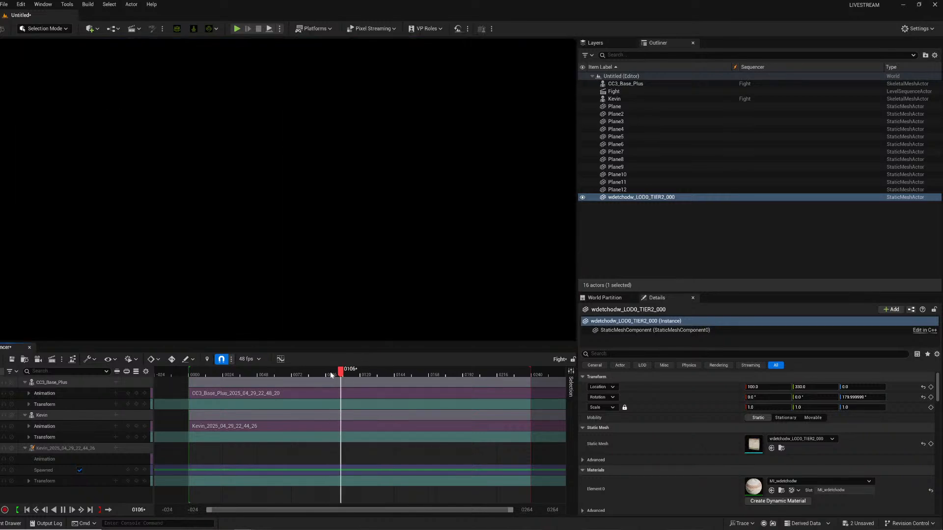
left_click_drag(326, 372, 413, 364)
right_click_drag(253, 185, 342, 201)
left_click_drag(248, 193, 93, 166, "alt")
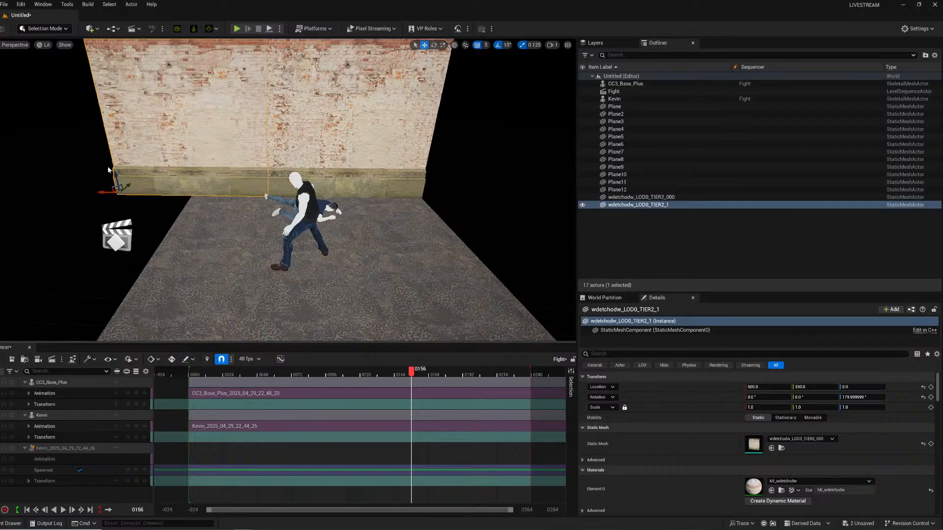
Duplicate a wall rotated 90° and move it to form a side wall along the floor's edge.
key("e")
left_click_drag(127, 202, 103, 198, "alt")
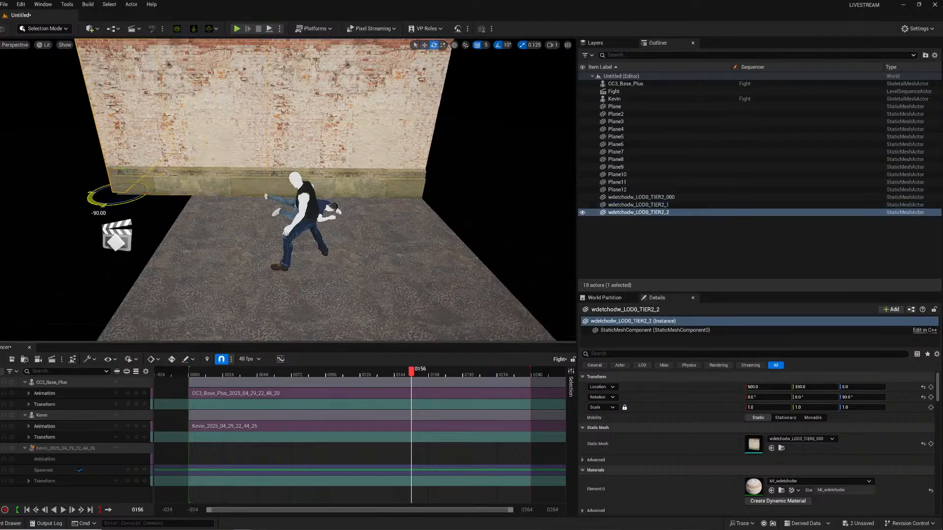
mouse_move(103, 199)
right_mouse_down()
mouse_move(59, 199)
mouse_move(89, 197)
right_mouse_up()
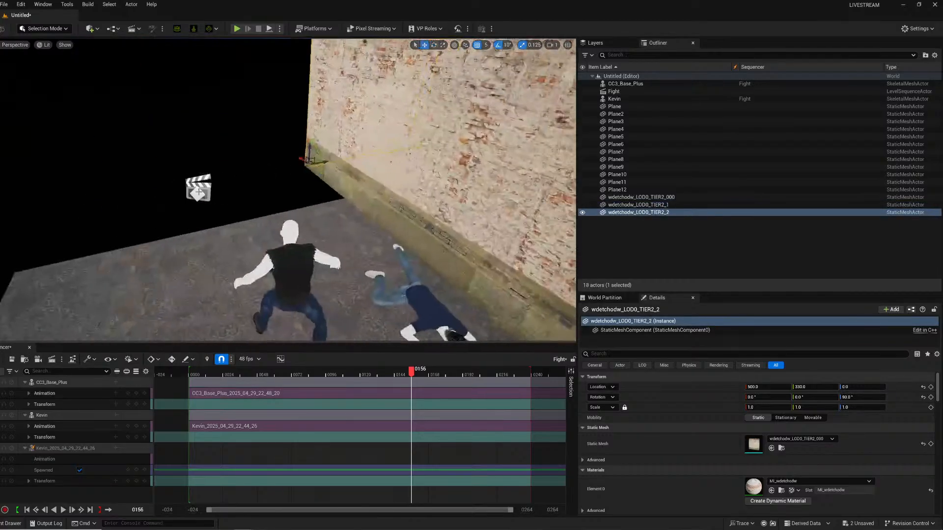
key("w")
mouse_move(293, 154)
right_mouse_down()
mouse_move(324, 152)
mouse_move(275, 160)
right_mouse_up()
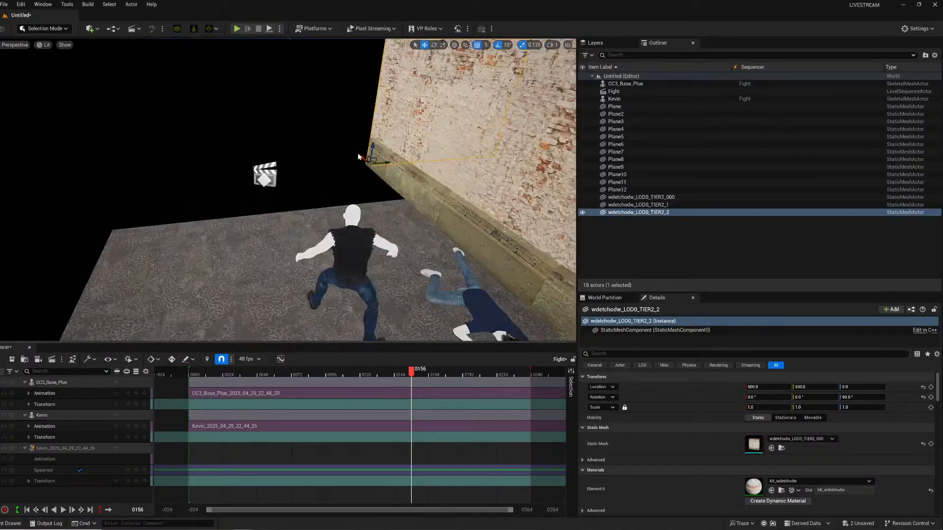
left_click_drag(364, 158, 254, 246)
key("s")
right_click_drag(267, 222, 276, 234)
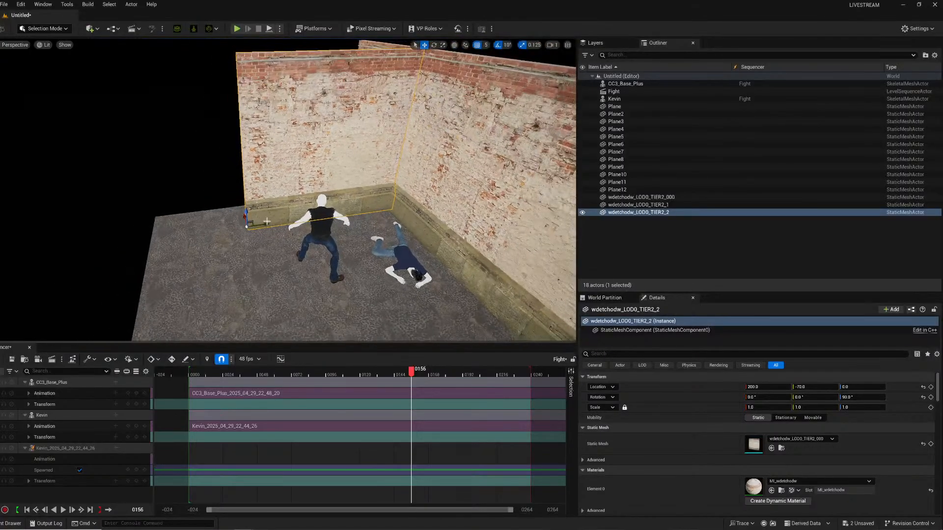
Duplicate the side wall to extend it and add a rotated wall closing the opposite side of the floor.
left_click_drag(264, 222, 84, 231, "alt")
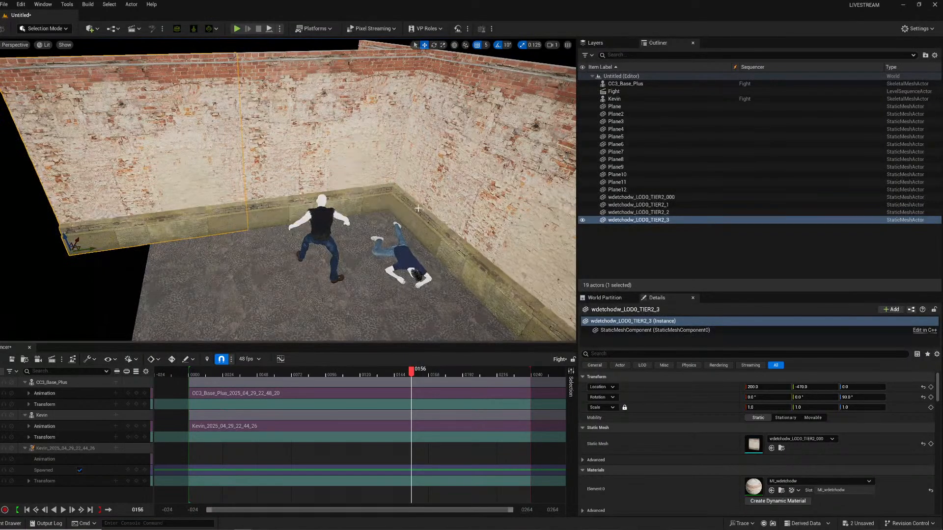
key("s")
right_click_drag(170, 238, 158, 232)
key("e")
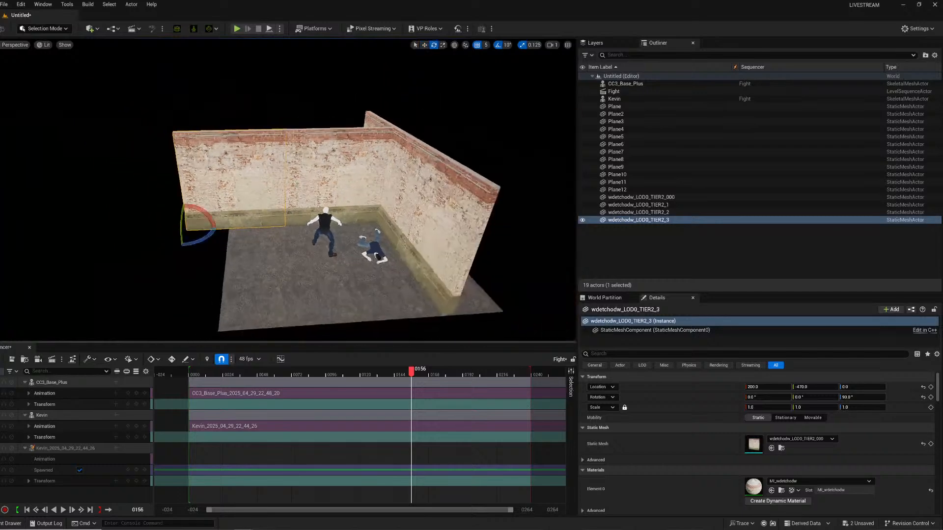
left_click_drag(197, 239, 148, 278, "alt")
key("w")
Select a column of three floor planes and duplicate them to extend the floor up to the new wall.
left_click(239, 252)
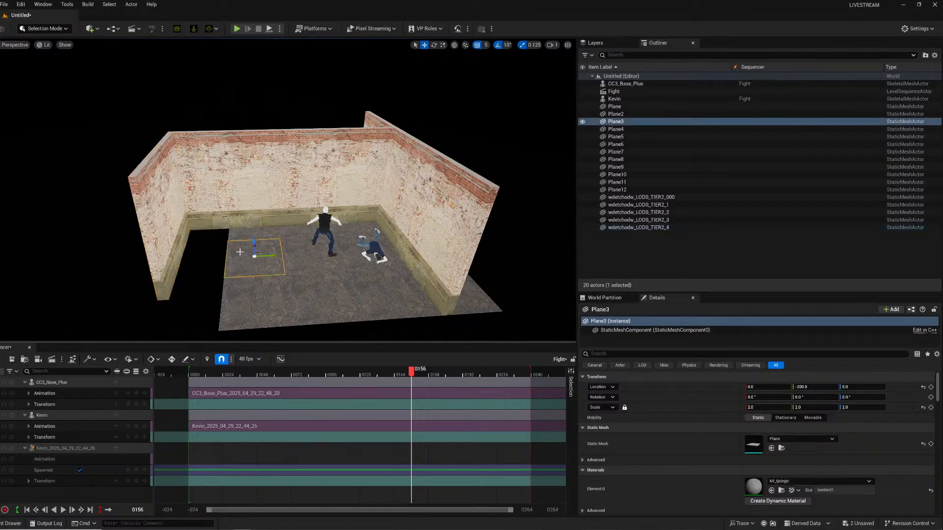
left_click(244, 238, "ctrl")
left_click(252, 305, "ctrl")
right_click_drag(293, 270, 290, 270)
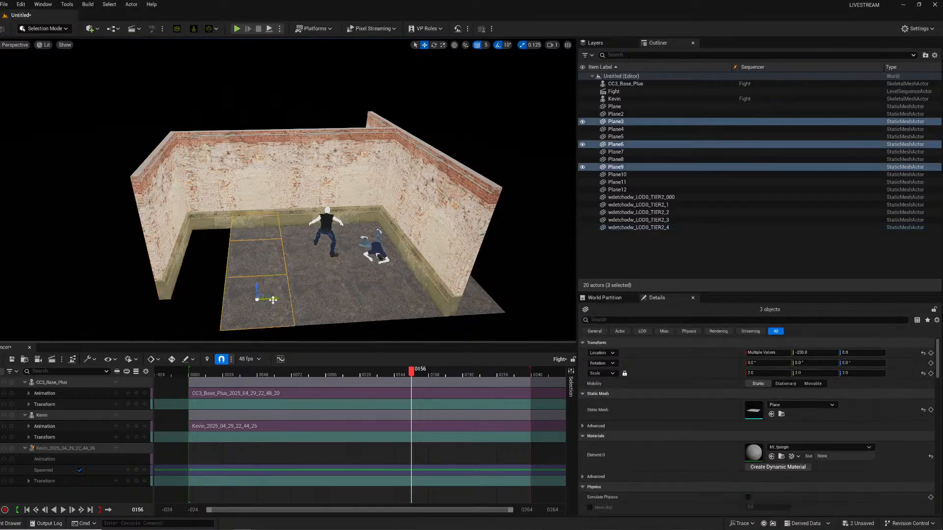
left_click_drag(273, 300, 202, 297, "alt")
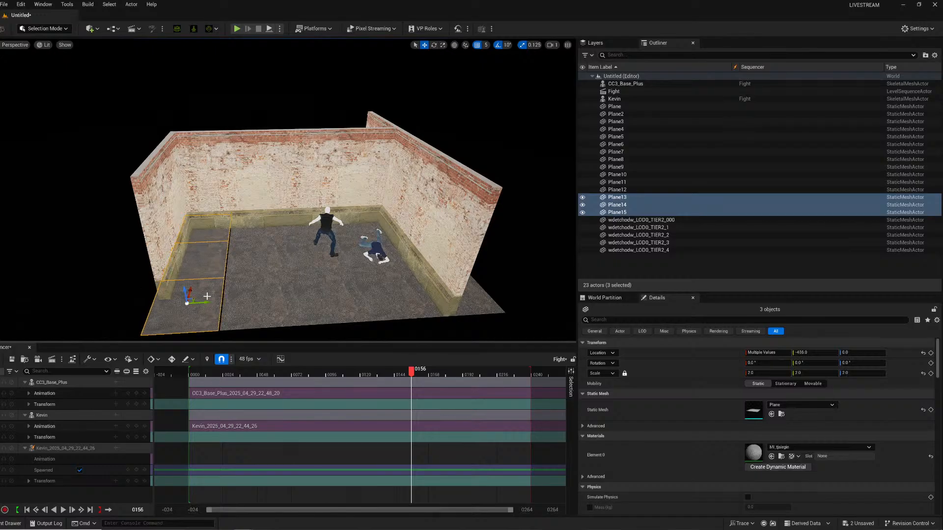
left_click_drag(204, 303, 207, 302, "alt")
Save the level as fightset in the Sets folder.
left_click(99, 279)
right_click_drag(99, 279, 128, 280)
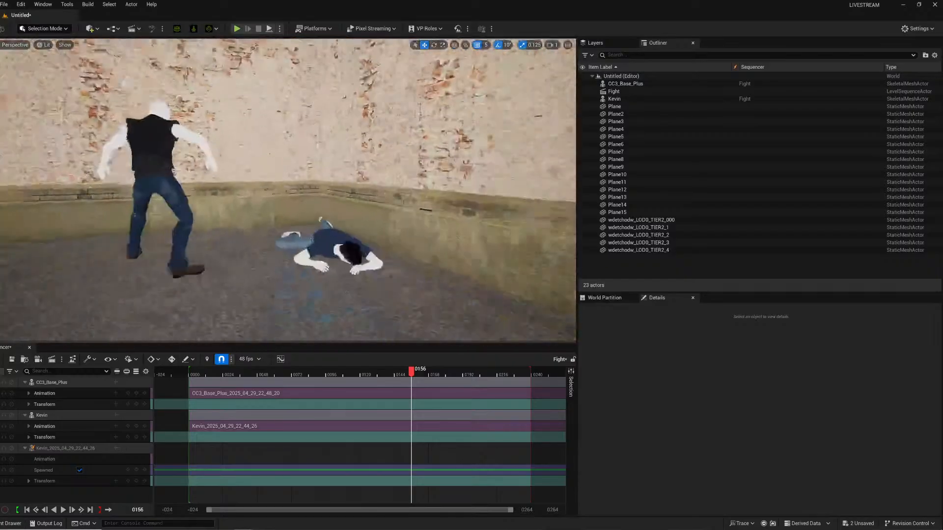
right_click_drag(82, 255, 109, 231)
key("ctrl+s")
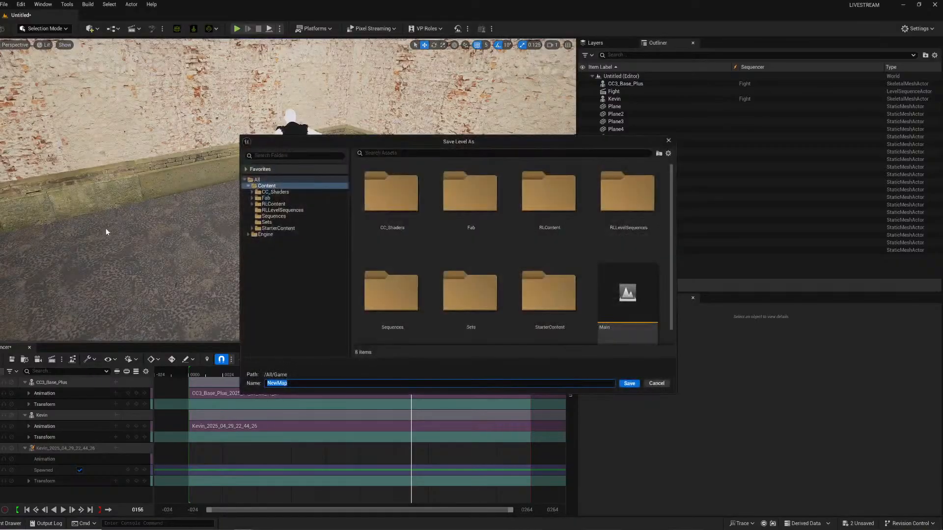
left_click(268, 222)
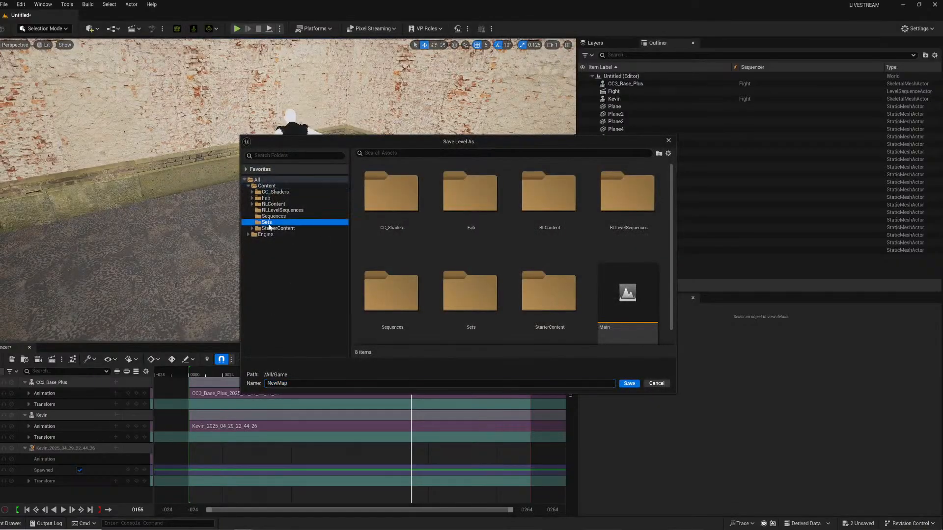
left_click(304, 383)
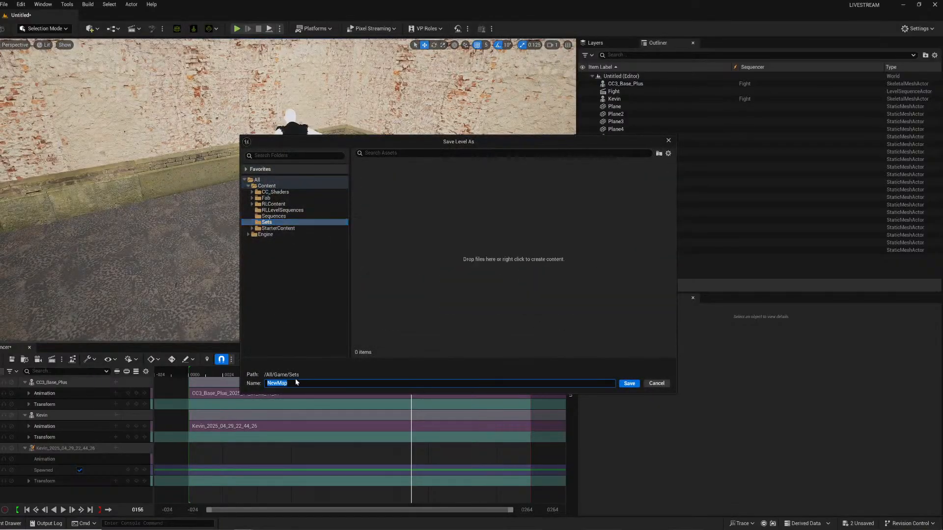
type("fight se")
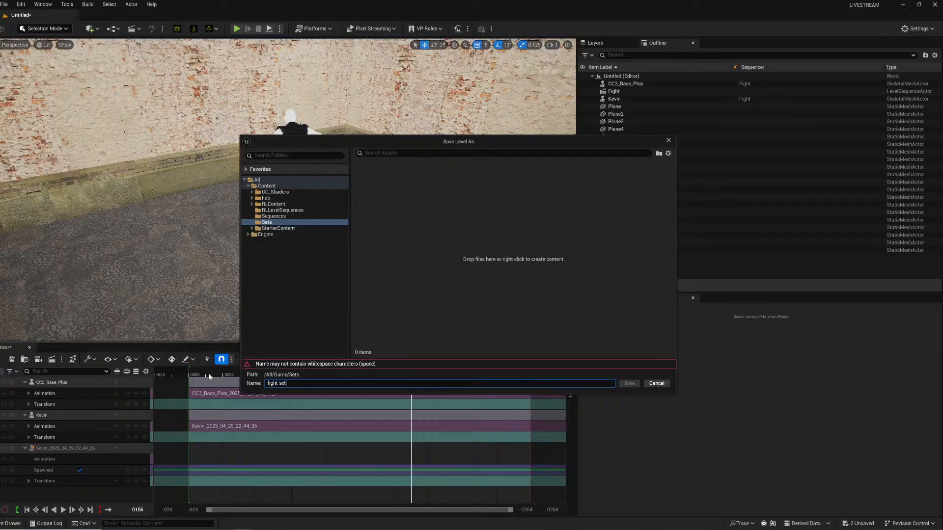
type("t")
key("Left")
key("Left")
key("Left")
key("BackSpace")
key("Return")
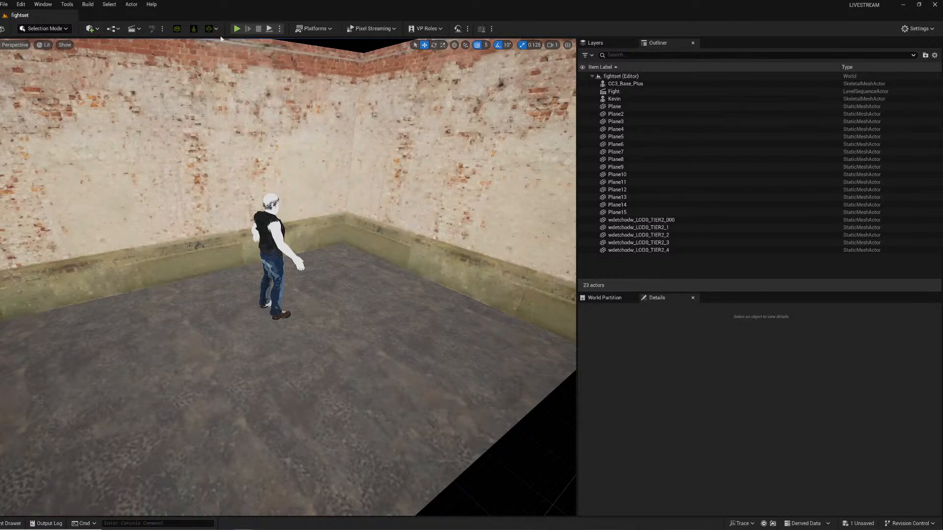
Open the Fight level sequence, delete the extra spawned Kevin_2025_04_29_22_44_26 track and play it back.
left_click(131, 30)
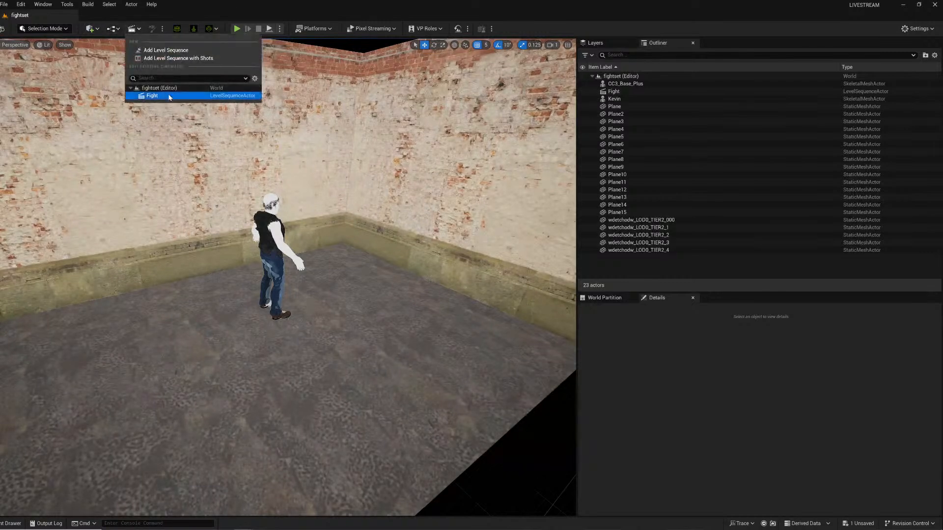
left_click(148, 94)
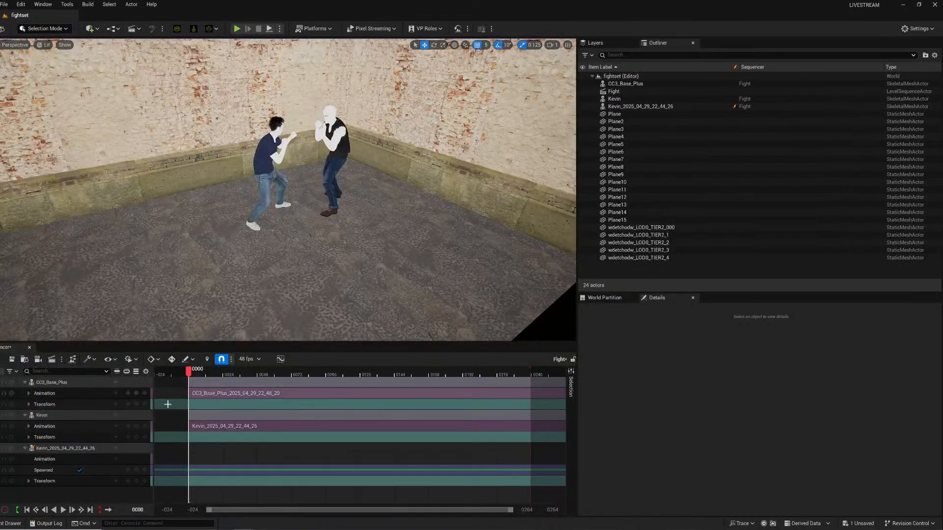
left_click(51, 448)
key("Delete")
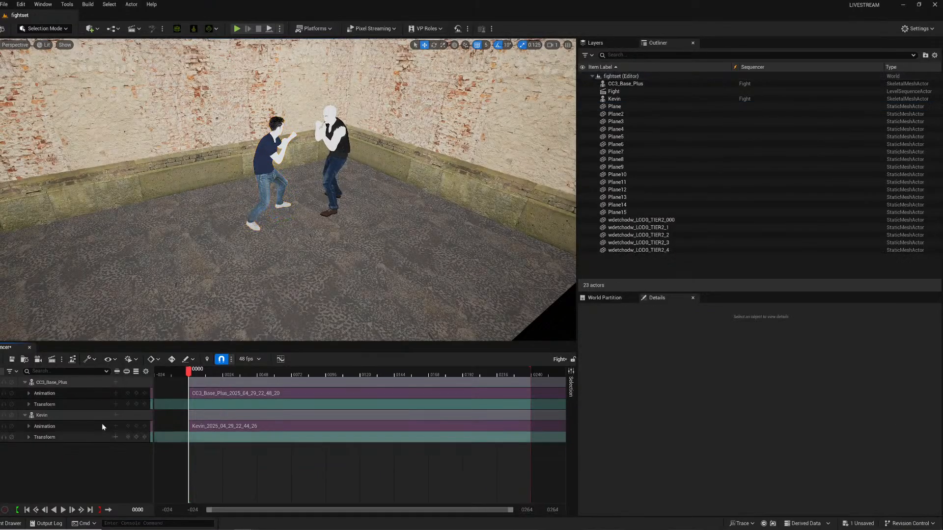
key("space")
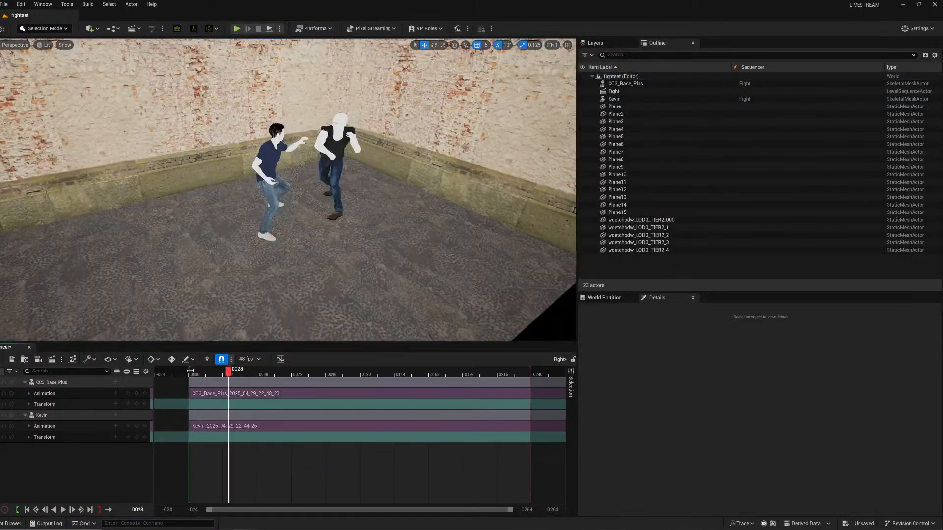
Add a Rect Light to the level and move it up above the fighters near the wall.
left_click(97, 30)
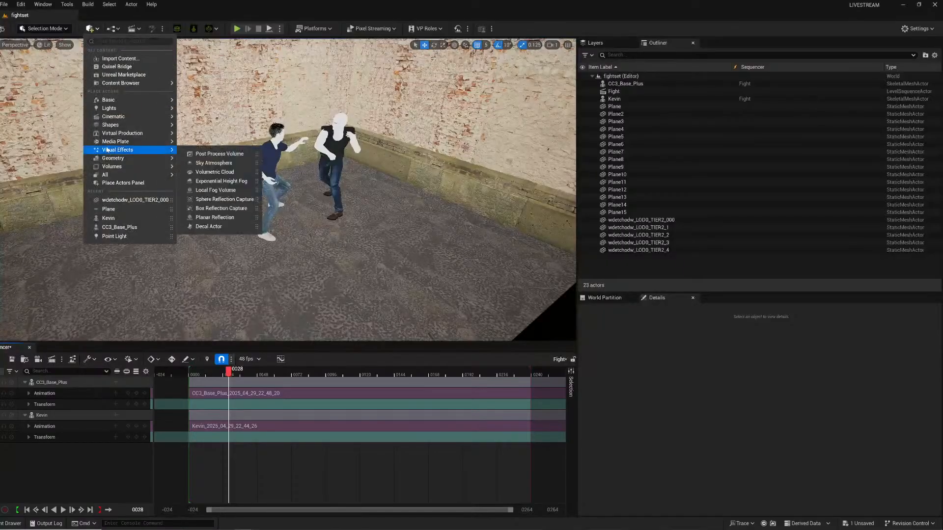
mouse_move(147, 108)
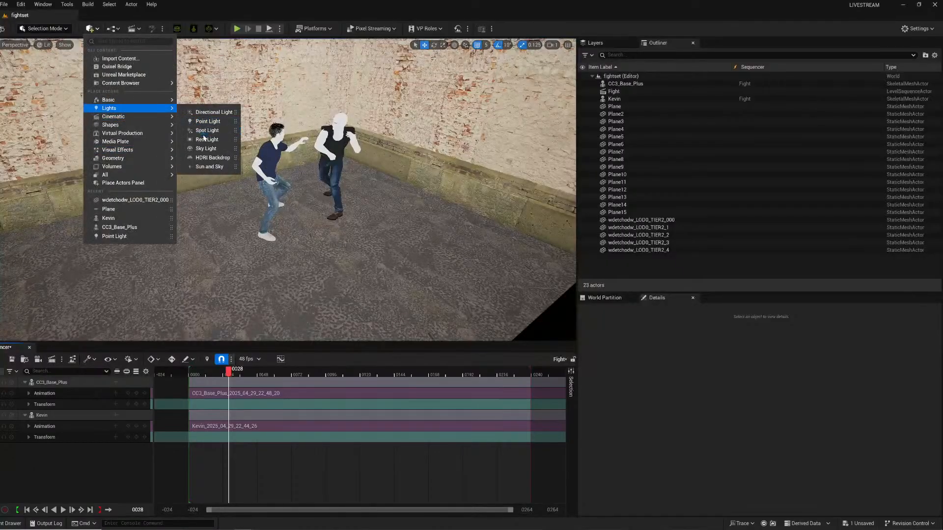
left_click(205, 139)
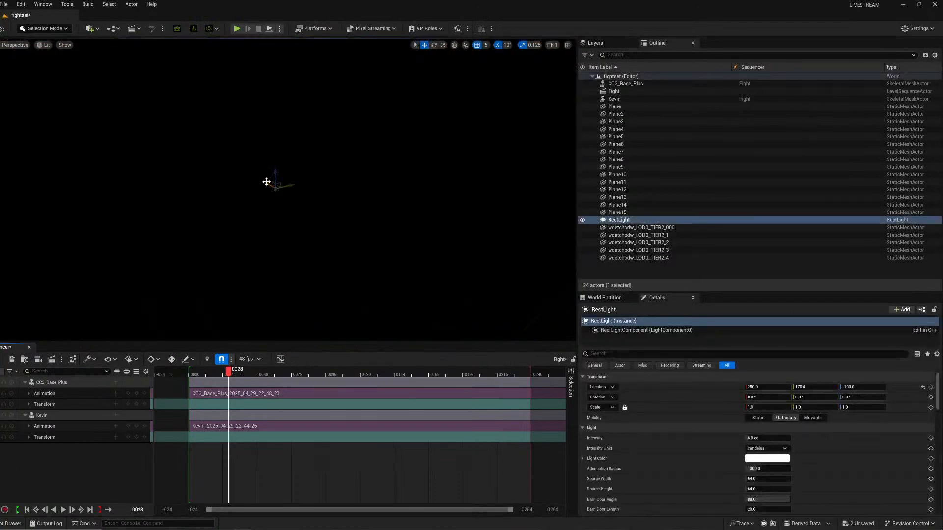
left_click_drag(267, 182, 450, 315)
left_click_drag(403, 246, 416, 55)
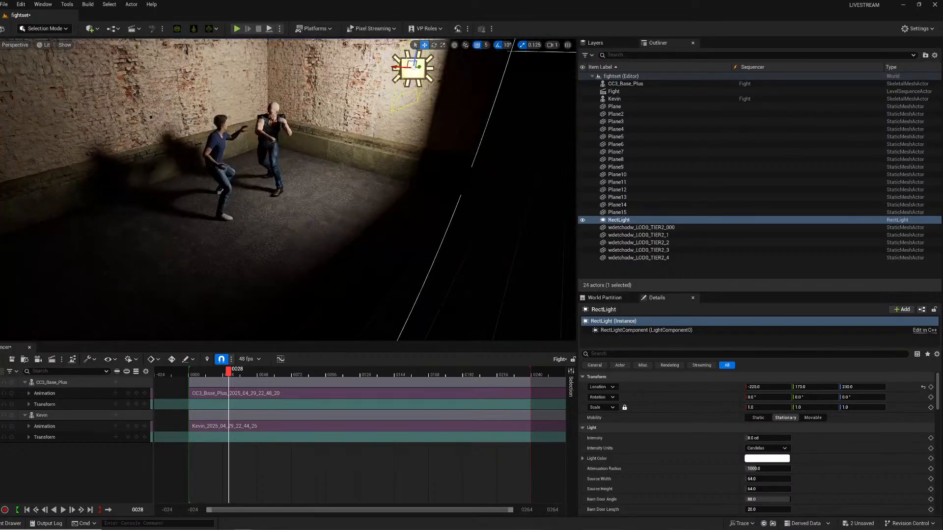
right_click_drag(415, 54, 442, 35)
Set the rotation snap to 15° and rotate the Rect Light to about -45° pitch and yaw, aiming at the fighters.
key("e")
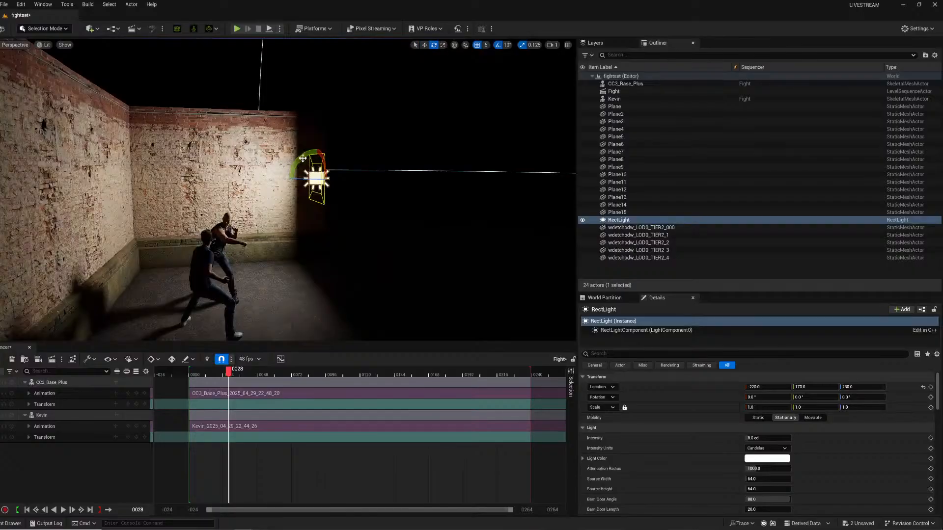
left_click_drag(302, 159, 288, 179)
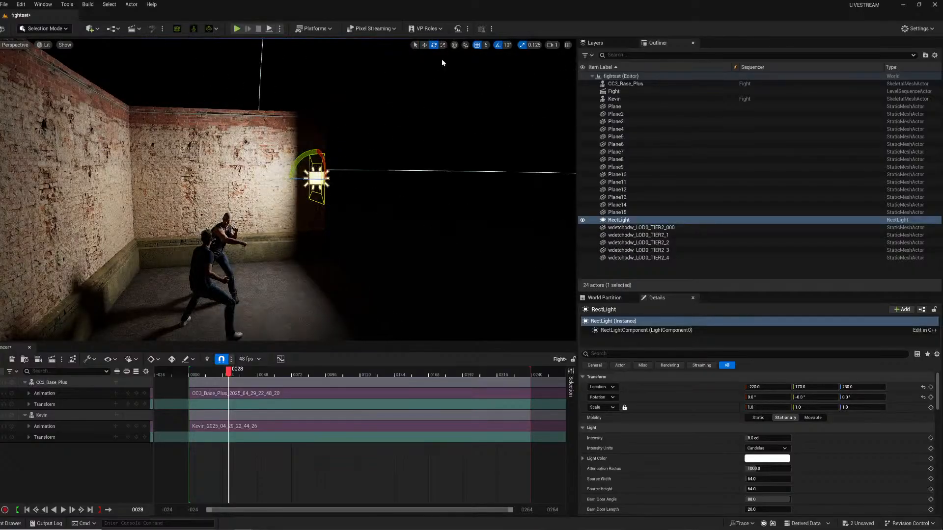
left_click(510, 45)
left_click(519, 82)
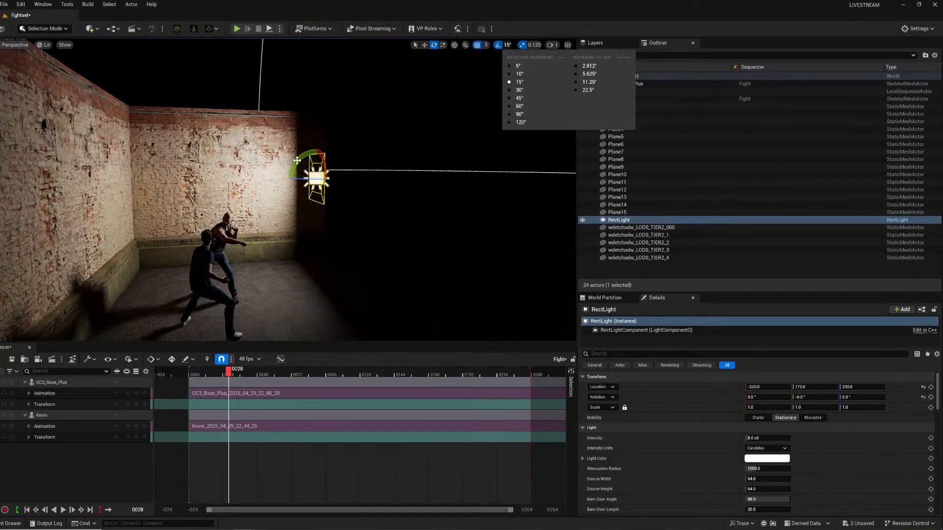
left_click_drag(297, 161, 319, 89)
key("w")
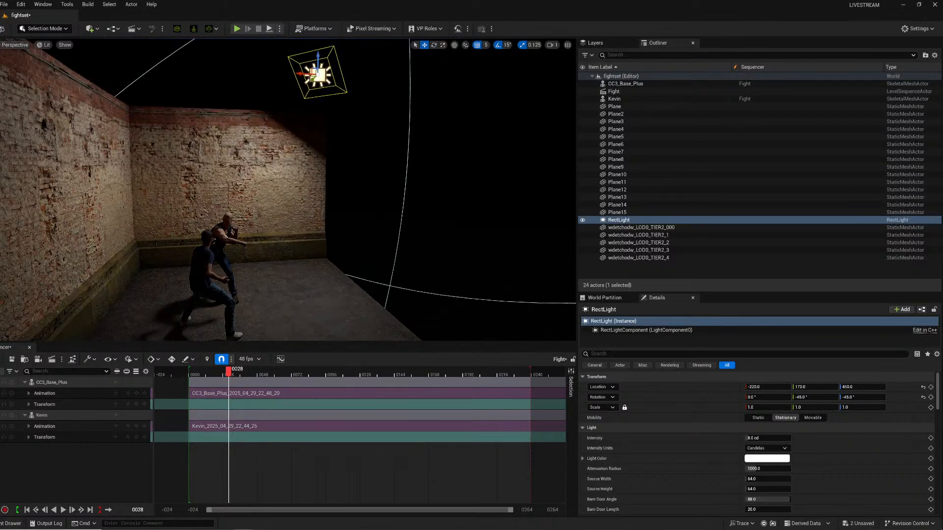
Enable Use Temperature in the Rect Light's light settings.
scroll(738, 457, "down", 3)
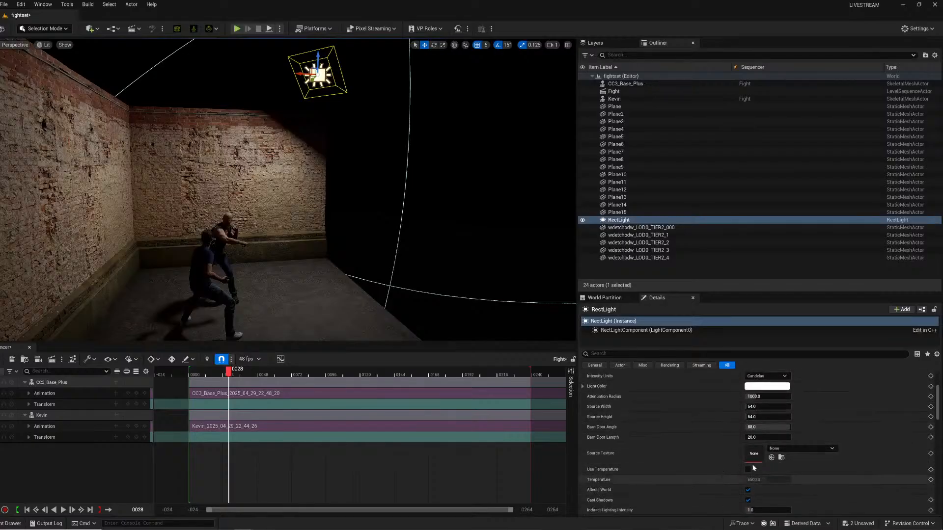
scroll(754, 468, "down", 2)
left_click(748, 433)
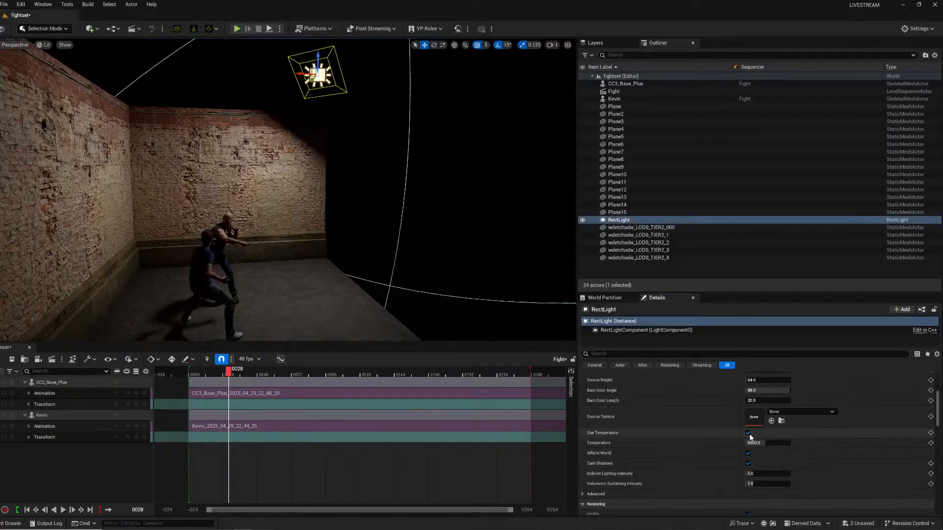
Set the Rect Light's temperature to 3200 K.
type("3200")
key("Return")
key("w")
mouse_move(270, 227)
right_mouse_down()
mouse_move(250, 265)
mouse_move(201, 285)
mouse_move(157, 218)
mouse_move(162, 235)
mouse_move(191, 197)
mouse_move(181, 194)
mouse_move(275, 187)
mouse_move(275, 243)
right_mouse_up()
key("s")
key("s")
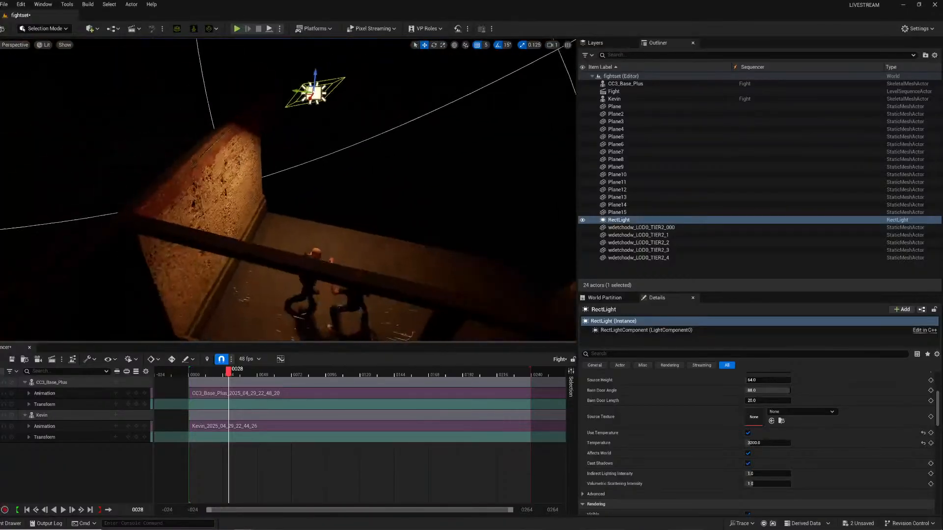
Duplicate the Rect Light to the opposite corner of the room and rotate it toward the fighters.
left_click_drag(296, 92, 528, 115)
key("e")
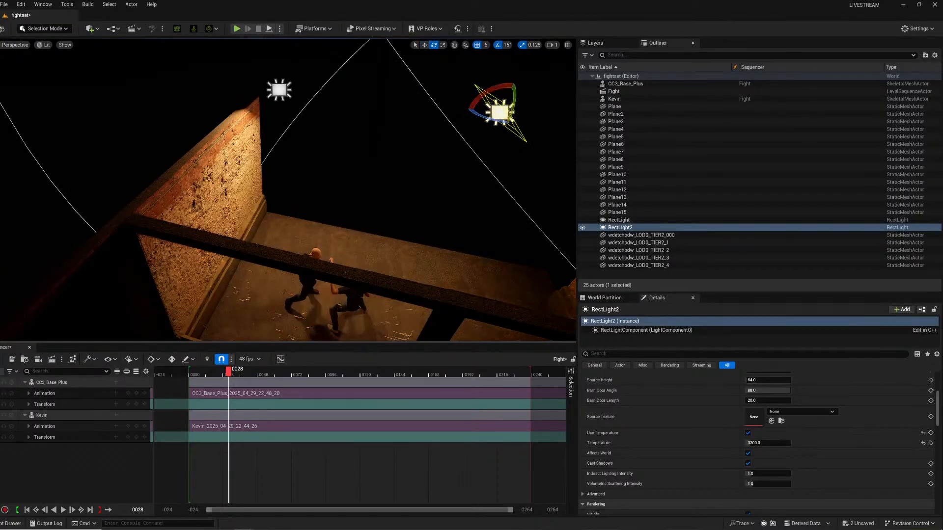
right_click_drag(344, 197, 315, 199)
Set the second Rect Light's temperature to 5500 K.
left_click(755, 443)
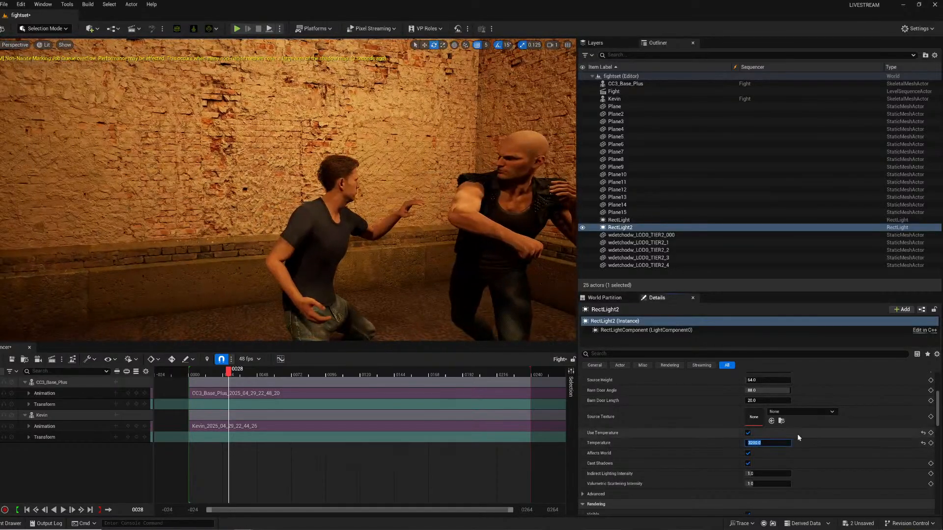
type("5500")
key("Return")
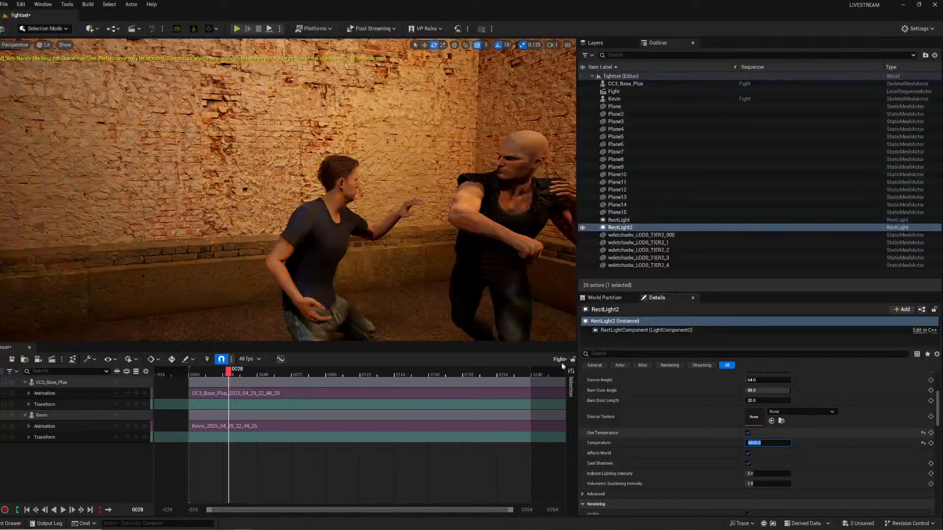
Toggle game view and play and scrub the Fight sequence to preview the lighting.
right_click_drag(305, 196, 324, 203)
key("g")
key("space")
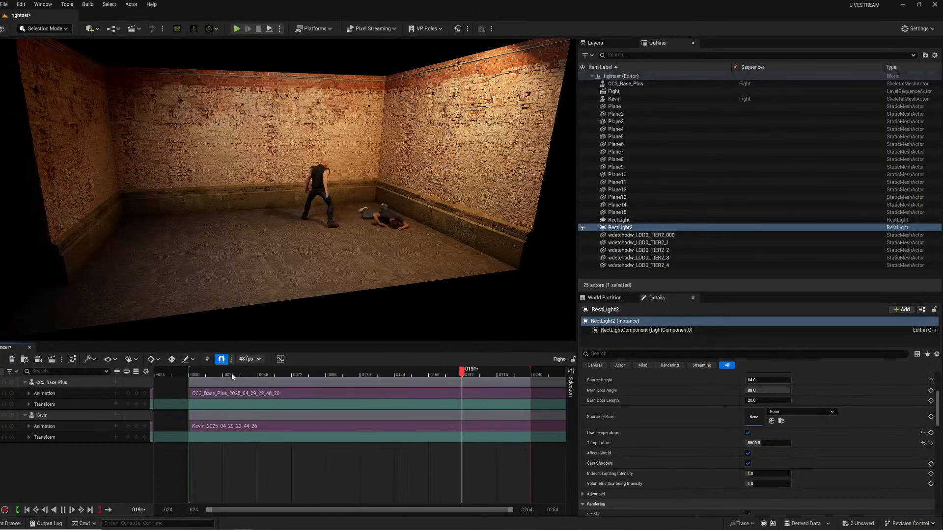
key("g")
key("space")
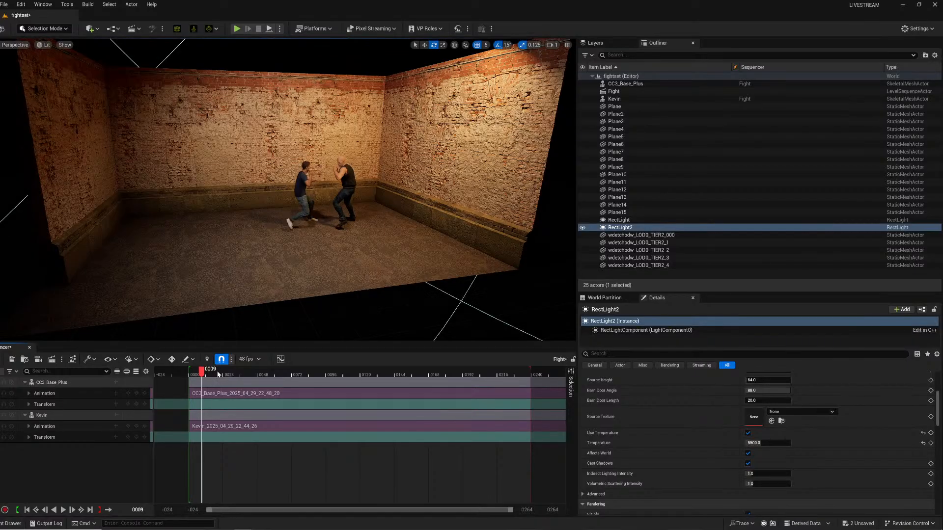
left_click_drag(243, 374, 313, 370)
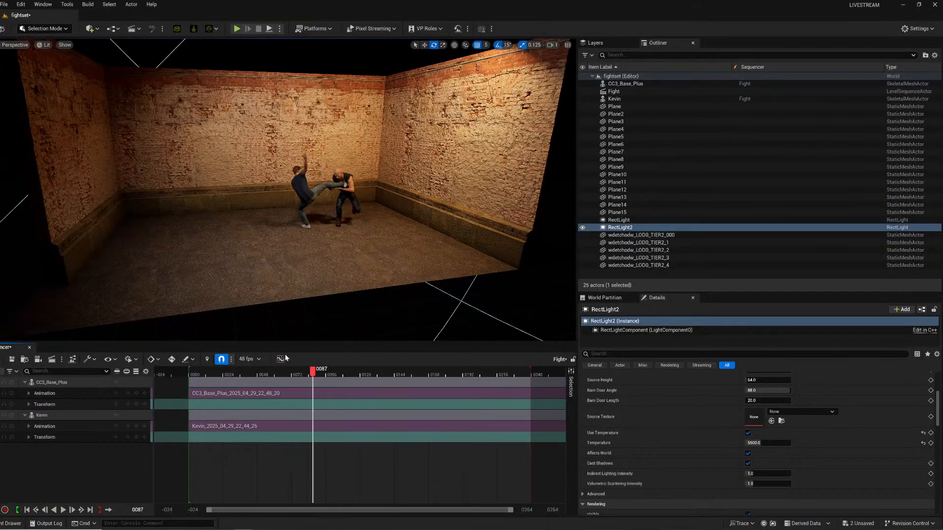
Try deleting and moving wall panels, then undo those three changes.
left_click(181, 164)
key("Delete")
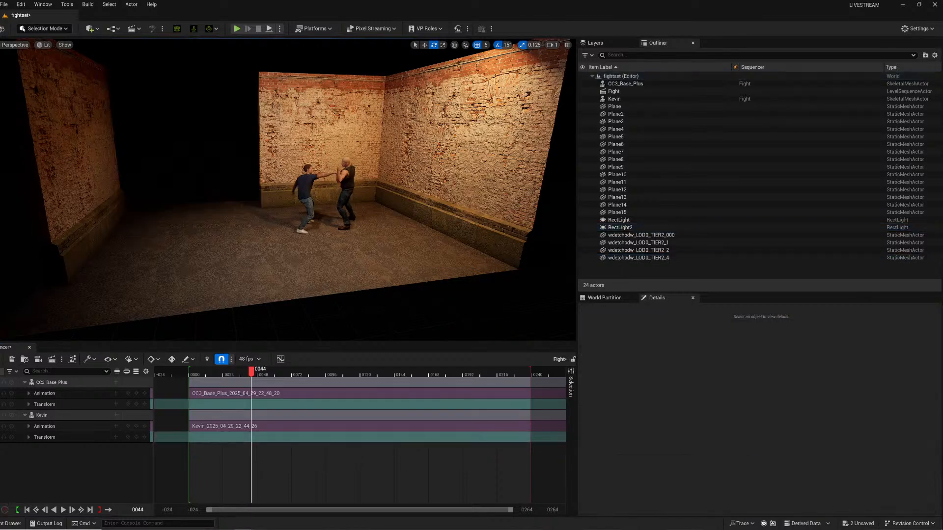
left_click(103, 190)
key("w")
left_click_drag(79, 284, 187, 271)
key("ctrl+z")
key("ctrl+z")
key("ctrl+z")
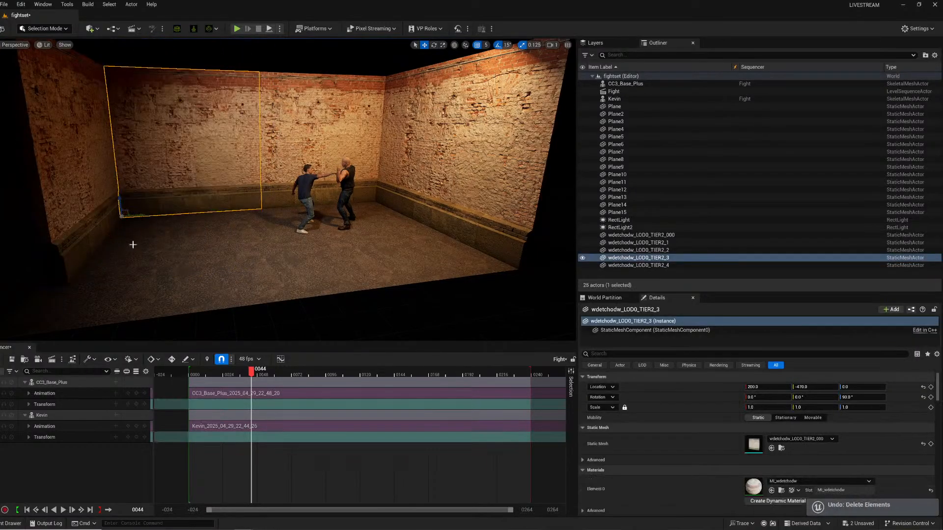
Reposition a wall panel along the room's left side.
left_click(98, 227)
left_click_drag(80, 284, 237, 277)
key("w")
mouse_move(237, 277)
right_mouse_down()
mouse_move(307, 270)
mouse_move(241, 283)
mouse_move(248, 280)
right_mouse_up()
key("w")
key("s")
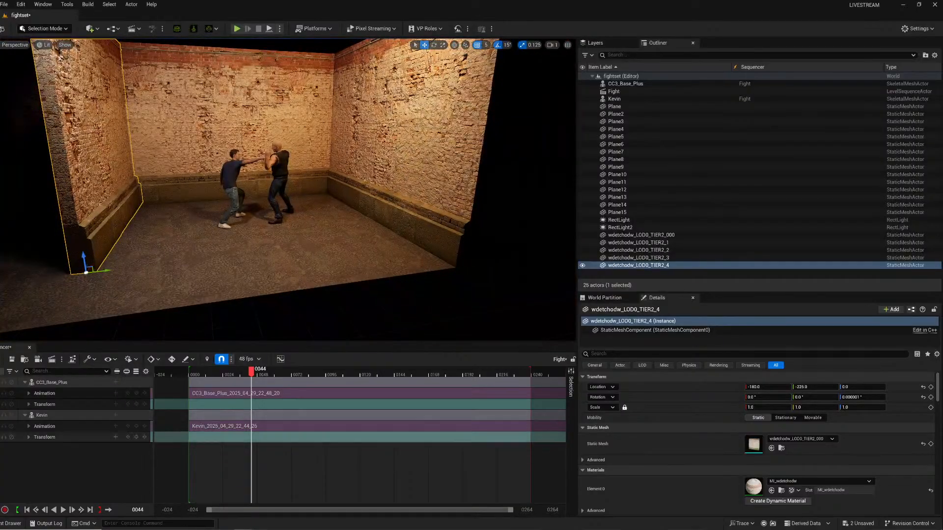
Place an RC_Camera_Cinema_HighEnd camera from the Cinematographer Lite Camera_Presets folder into the level.
left_click(3, 522)
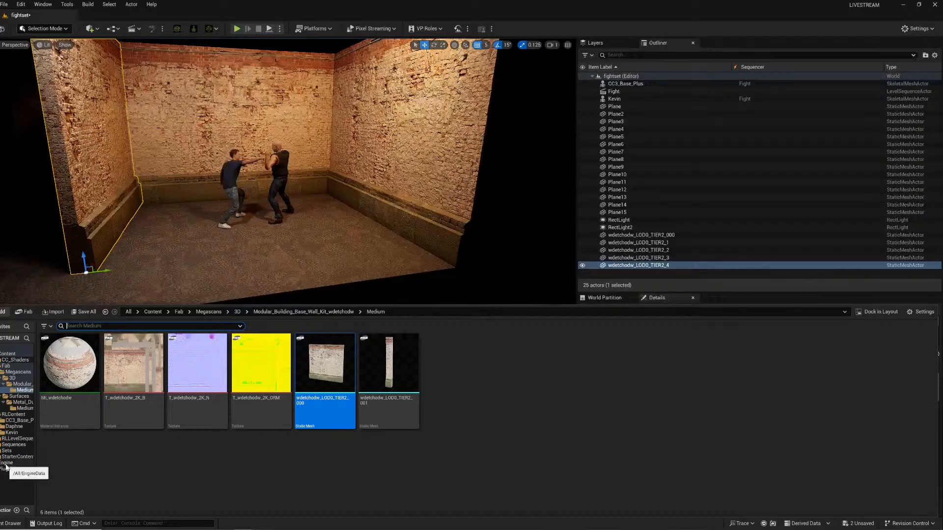
left_click(6, 463)
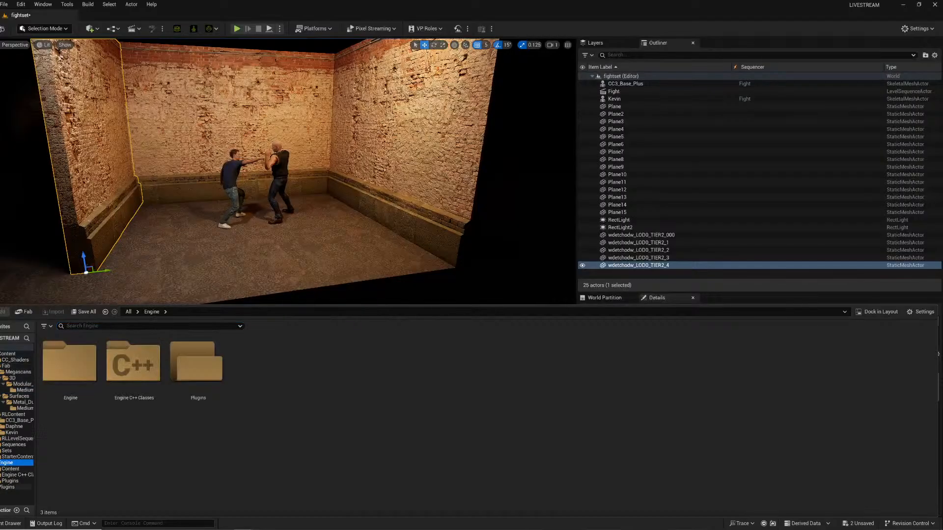
left_click(1, 481)
scroll(11, 486, "down", 10)
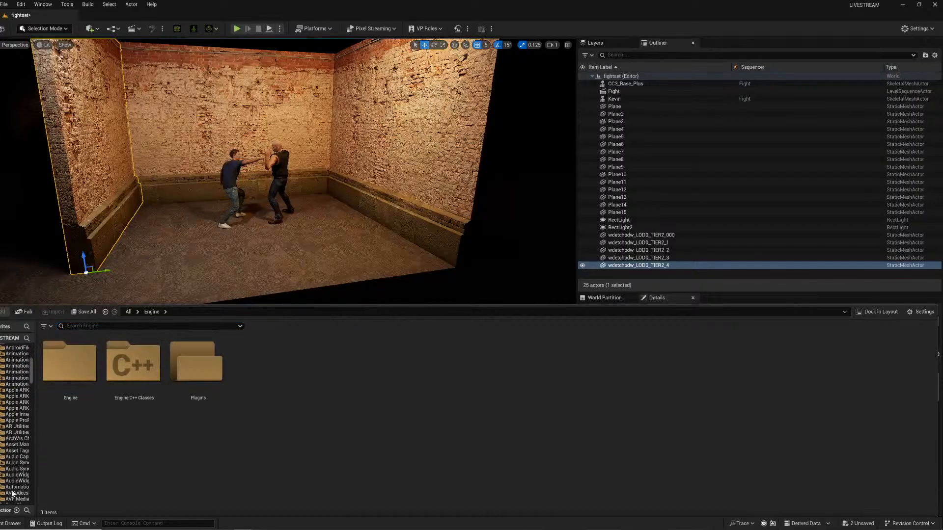
scroll(12, 493, "down", 8)
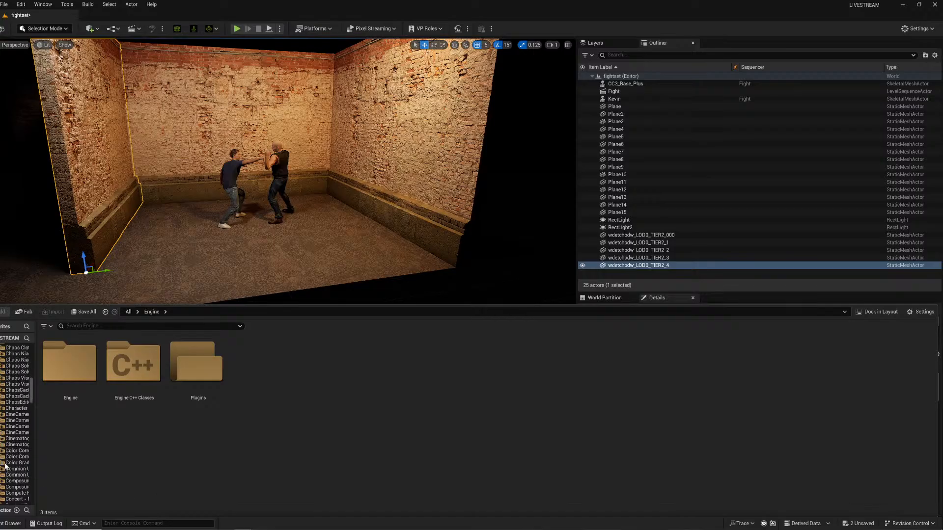
left_click(7, 440)
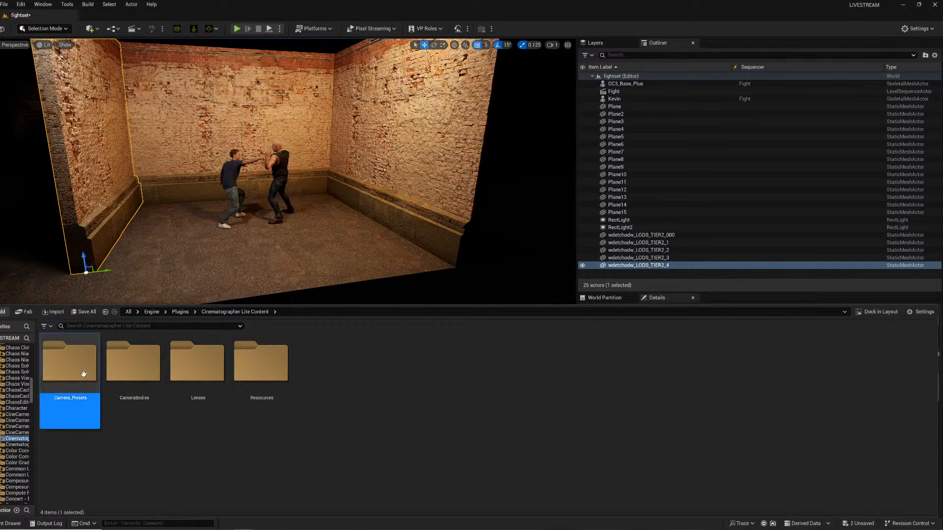
double_click(69, 362)
left_click_drag(338, 390, 273, 245)
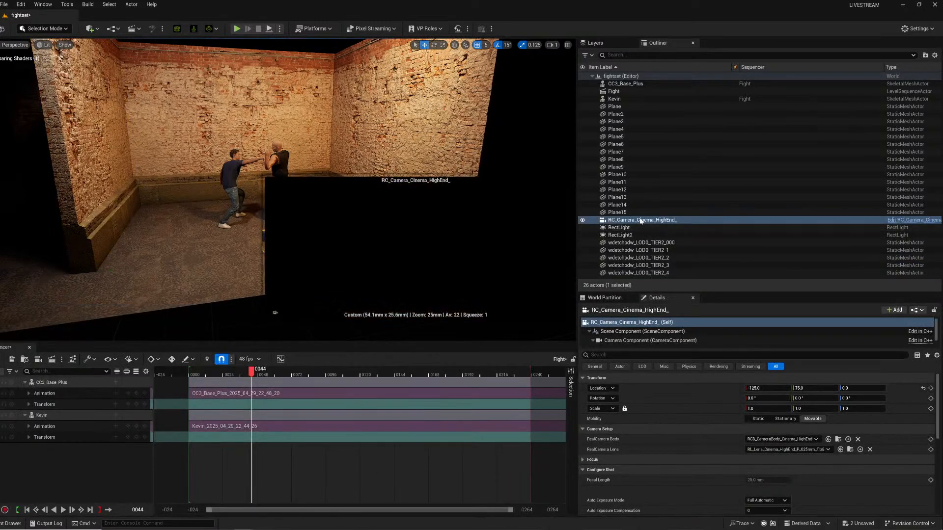
Pilot the new camera and fly it toward the two fighters.
right_click(641, 221)
left_click(677, 309)
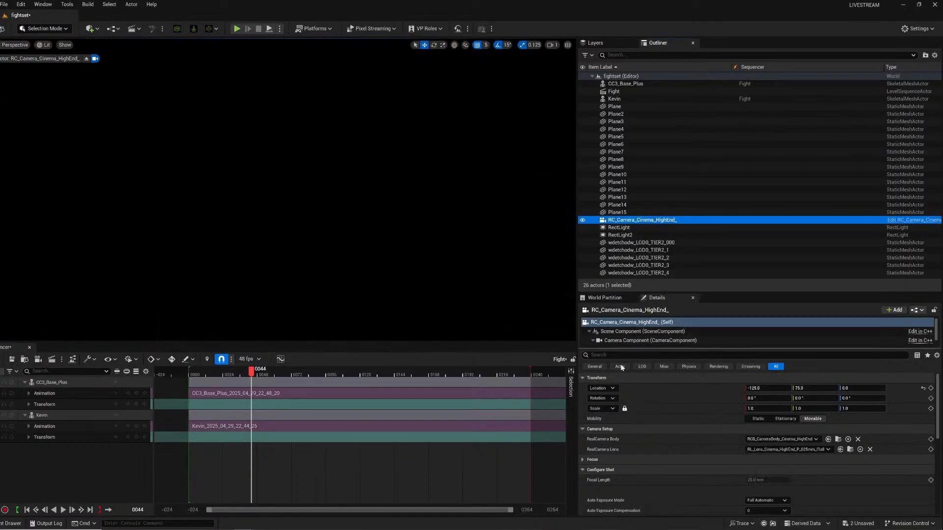
right_click_drag(361, 294, 299, 328)
key("s")
right_click_drag(363, 272, 432, 206)
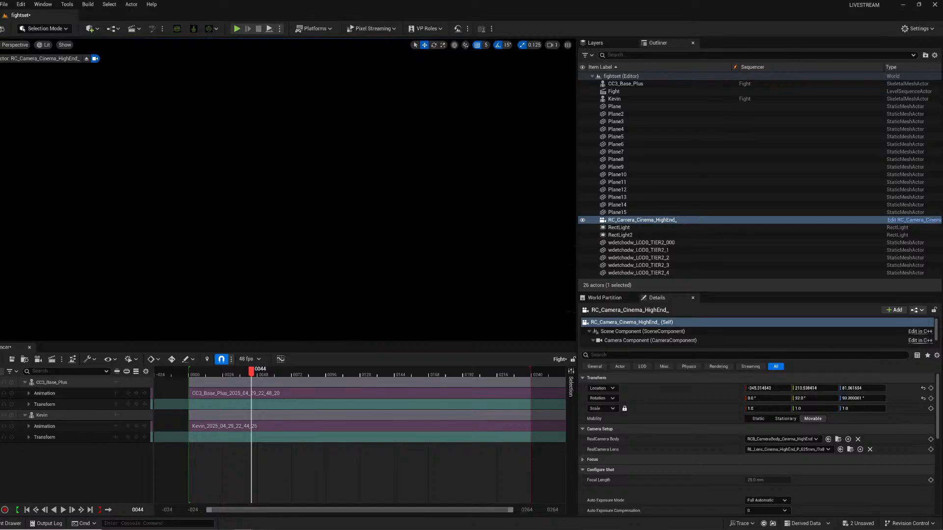
mouse_move(294, 197)
right_mouse_down()
mouse_move(268, 147)
mouse_move(285, 189)
mouse_move(285, 174)
mouse_move(294, 181)
mouse_move(288, 199)
mouse_move(297, 192)
right_mouse_up()
key("w")
key("w")
key("s")
Switch the camera's RealCamera Lens to a different Cinema HighEnd prime lens.
left_click(786, 449)
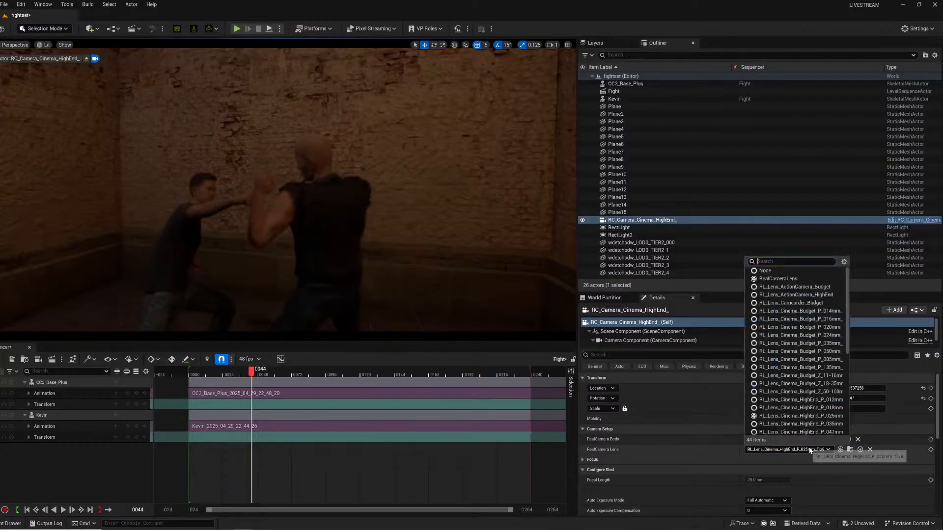
scroll(797, 346, "down", 3)
left_click(800, 374)
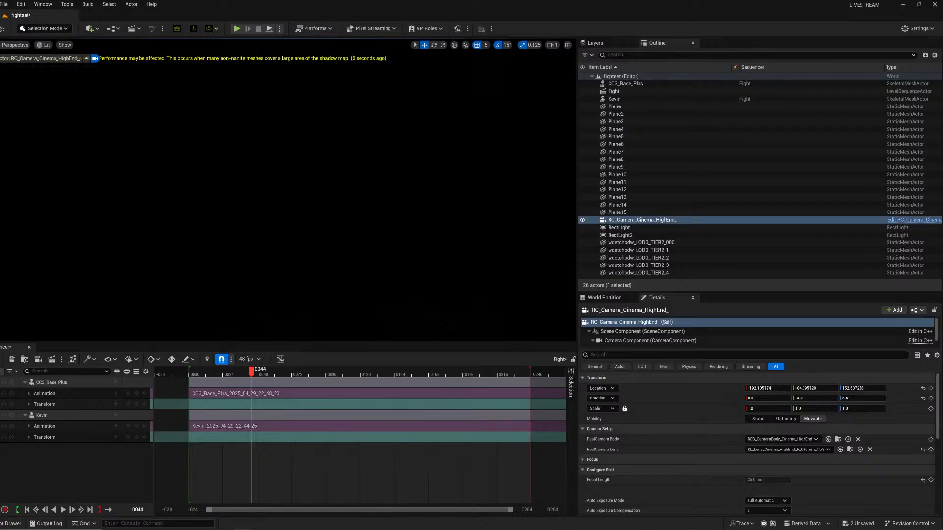
Reframe the piloted camera closer on the punching fighters.
right_click_drag(285, 192, 367, 191)
key("d")
key("s")
key("w")
key("a")
key("s")
key("w")
key("w")
key("w")
key("s")
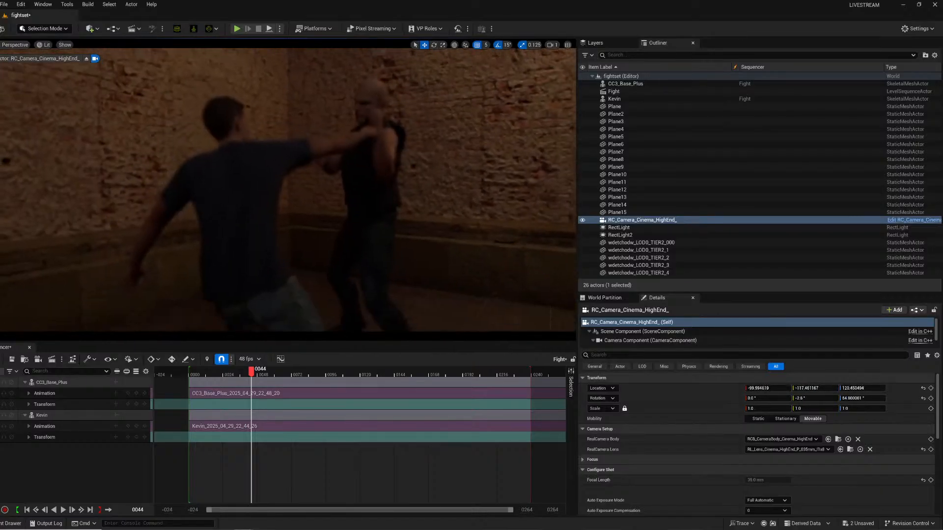
Set the camera's Auto Exposure Mode to Off.
scroll(706, 455, "down", 5)
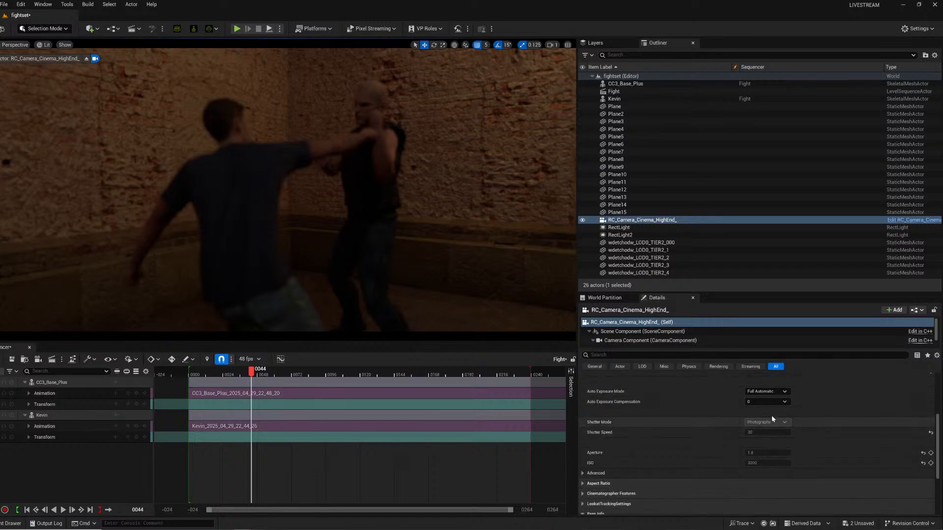
left_click(773, 391)
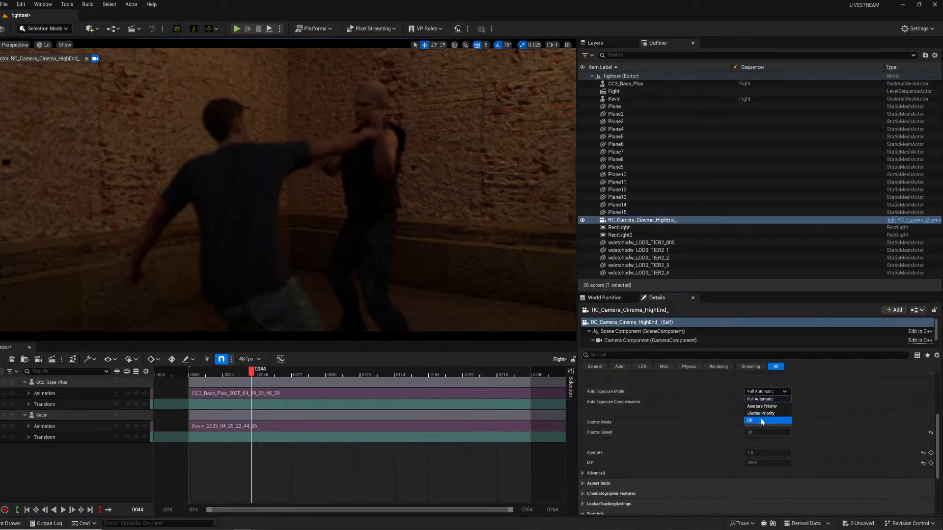
left_click(767, 420)
Set the camera's Shutter Mode to Movie with a Target FPS of 48.
left_click(769, 423)
left_click(751, 433)
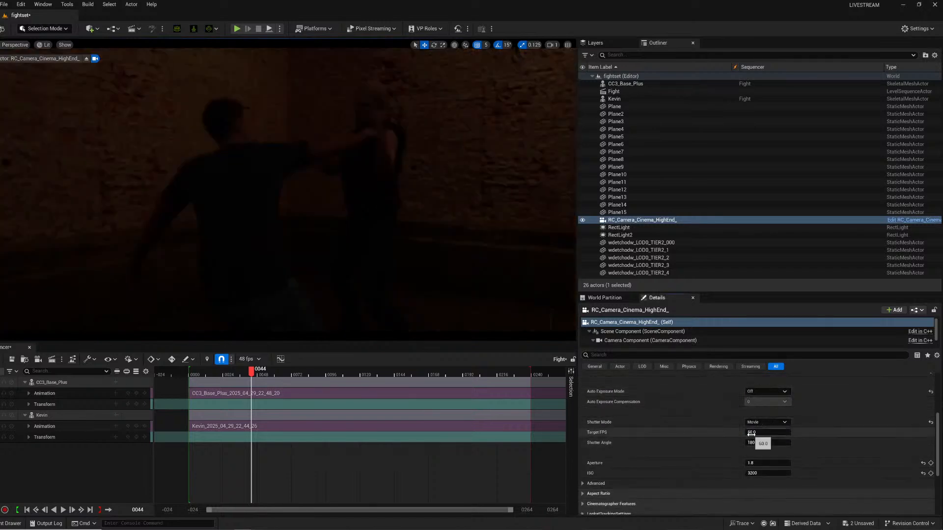
type("48")
key("Return")
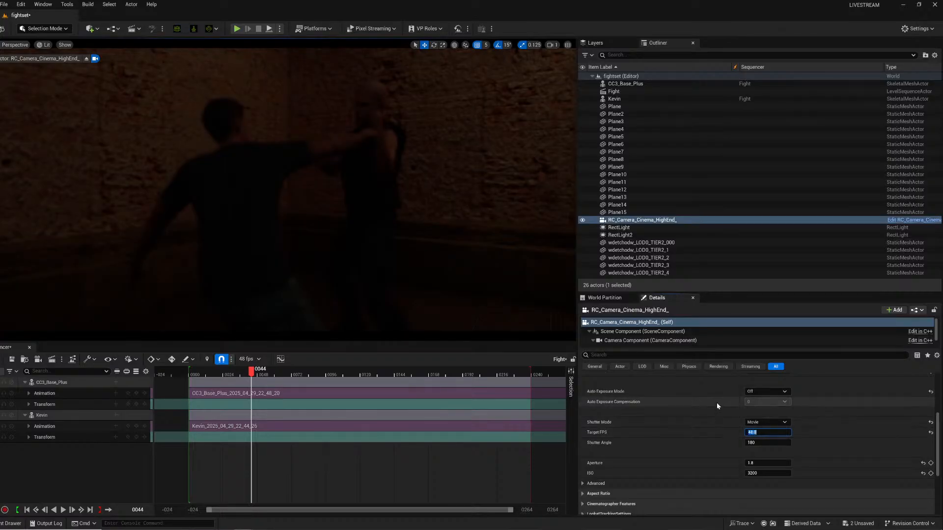
Set the camera's aperture to 2.8.
left_click(764, 463)
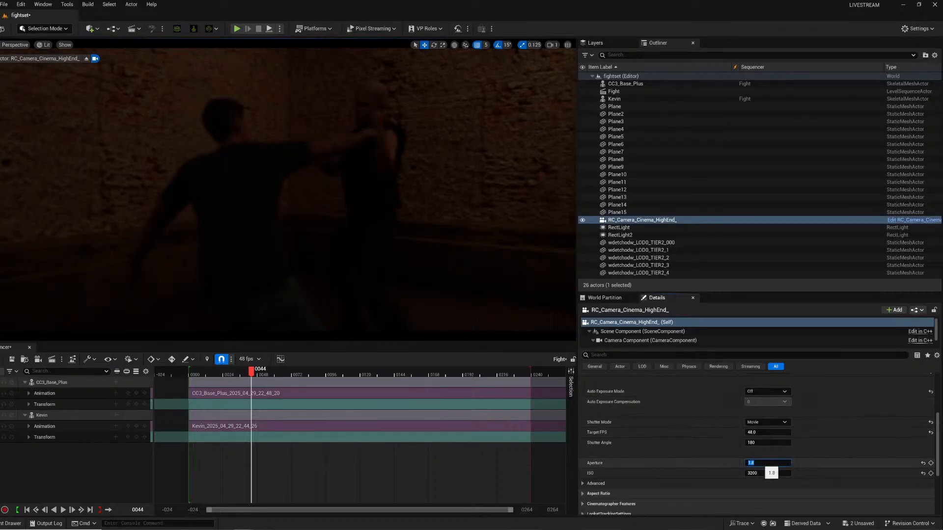
type("4")
key("Return")
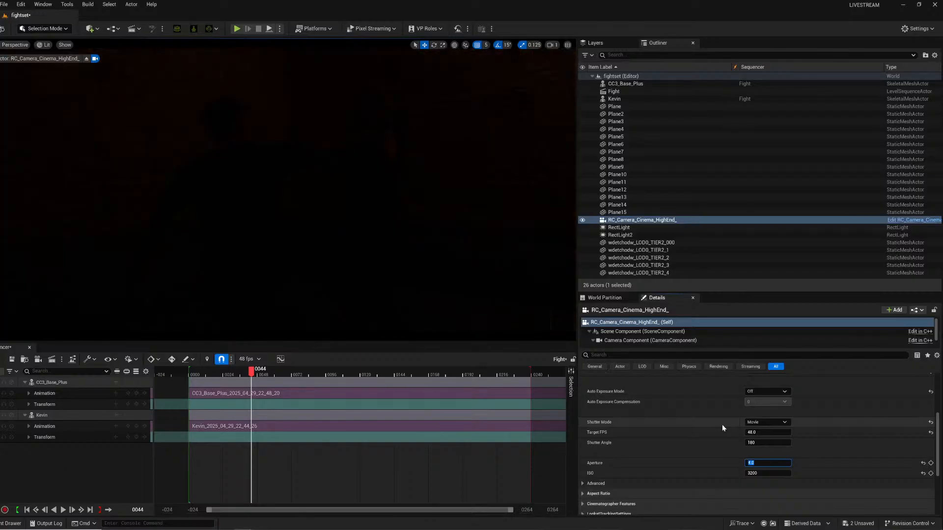
type("2")
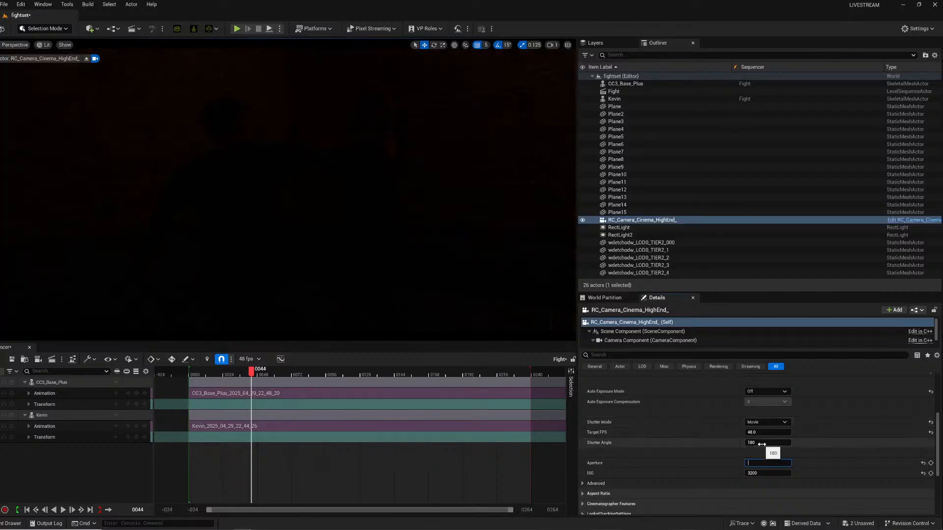
type(".8")
key("Return")
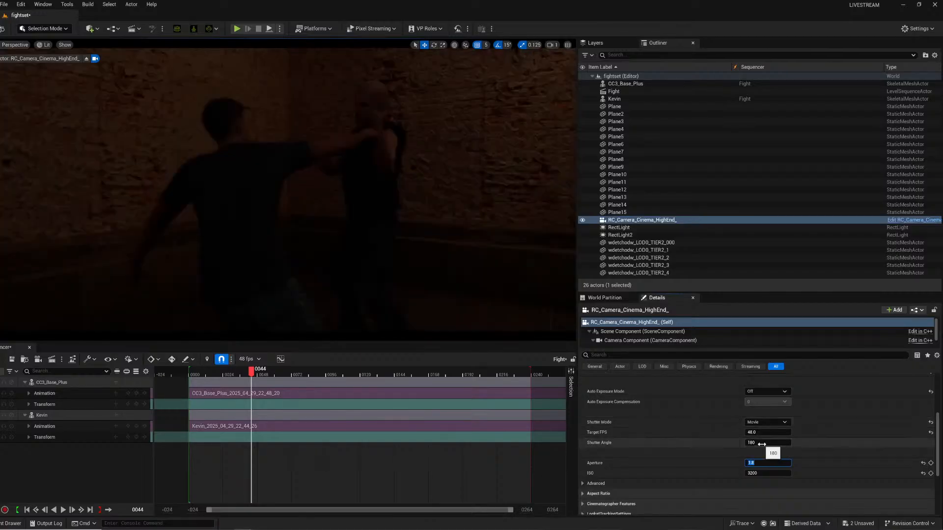
Set the Camera Component's post-process Exposure Compensation to 3.
left_click(635, 341)
scroll(732, 462, "down", 5)
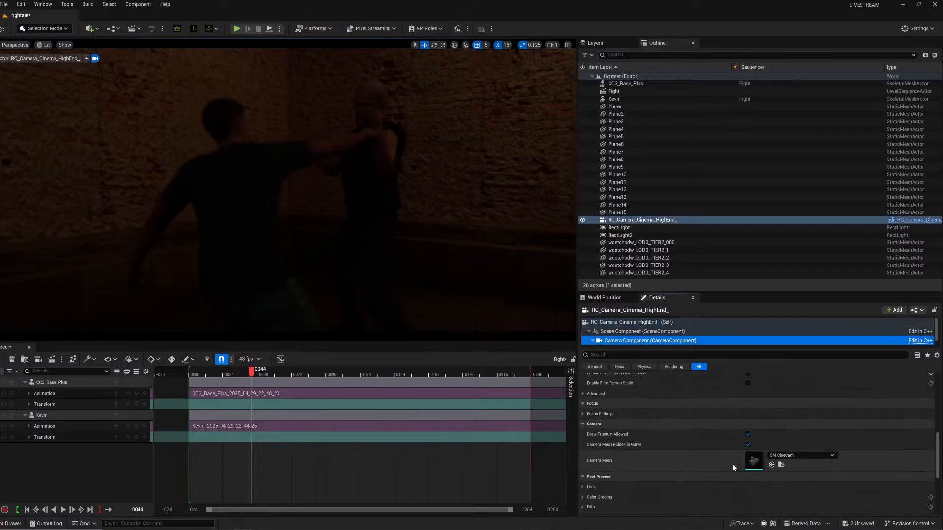
scroll(723, 463, "down", 2)
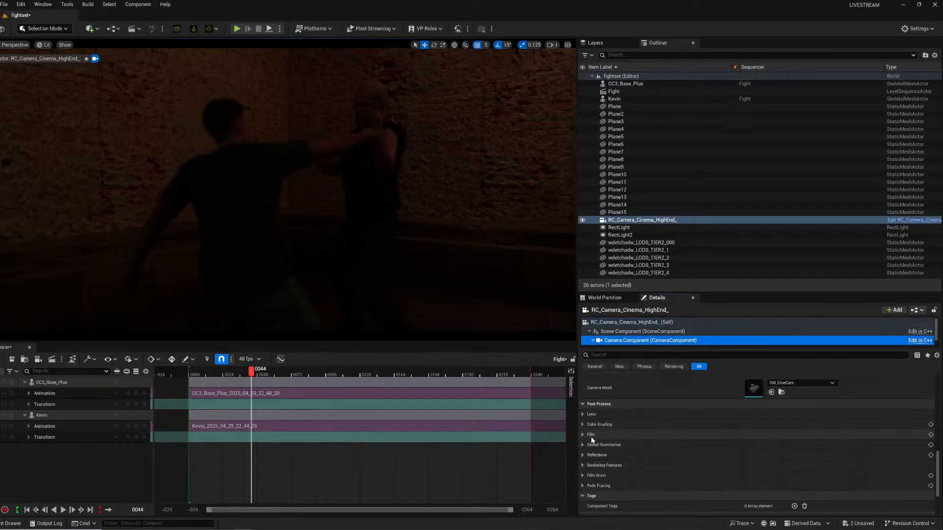
left_click(583, 414)
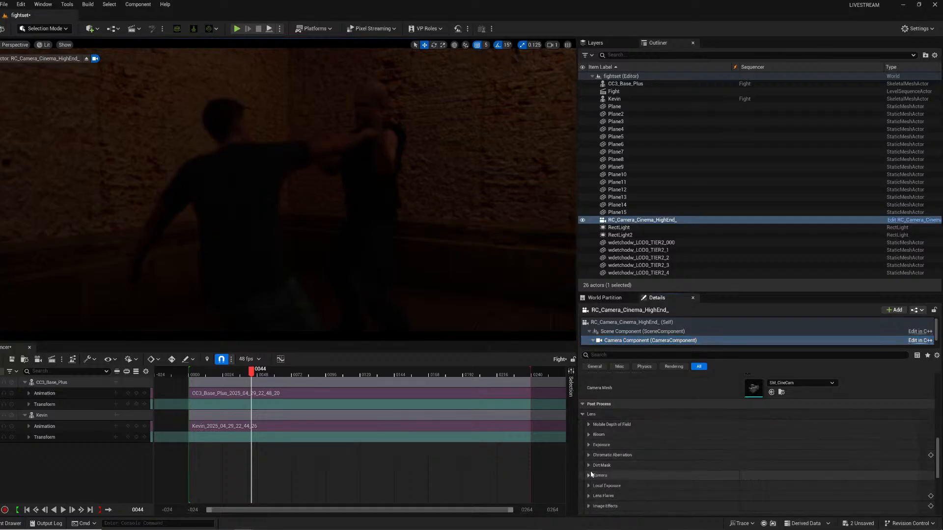
left_click(589, 446)
left_click(761, 466)
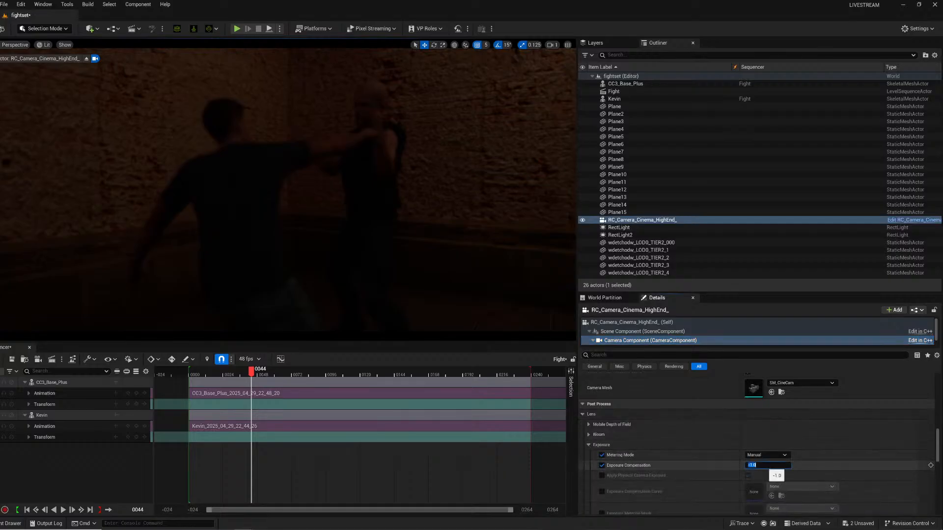
type("3")
key("Return")
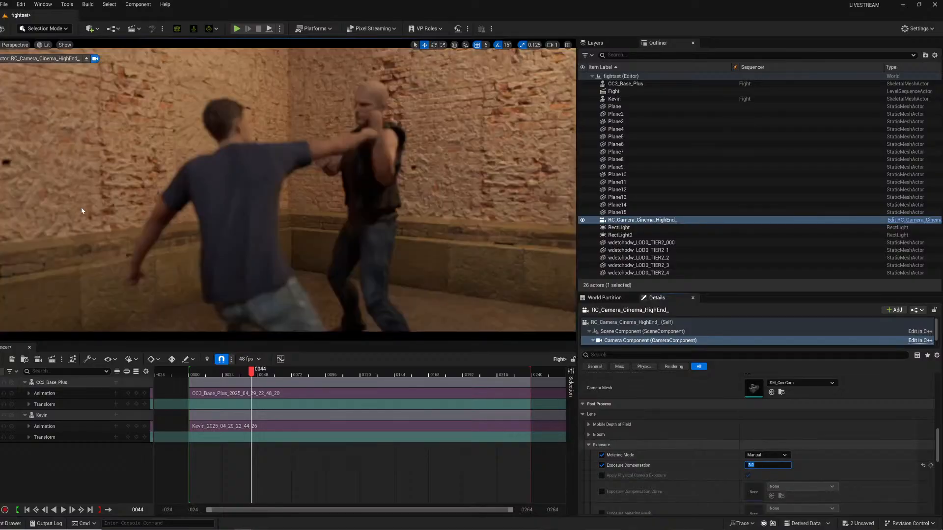
Open Kevin's hair material instance and follow its parent chain to the RL_Hair_Specular base material.
left_click(236, 161)
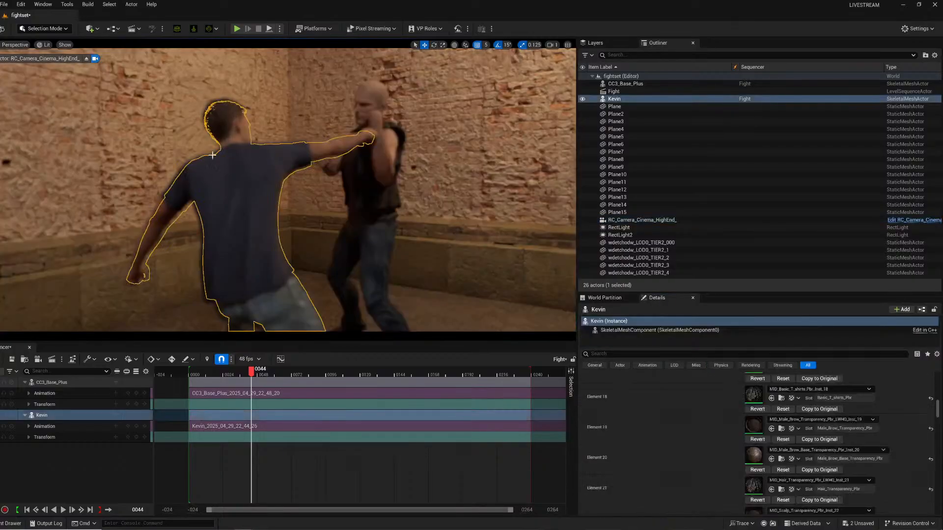
scroll(760, 433, "down", 5)
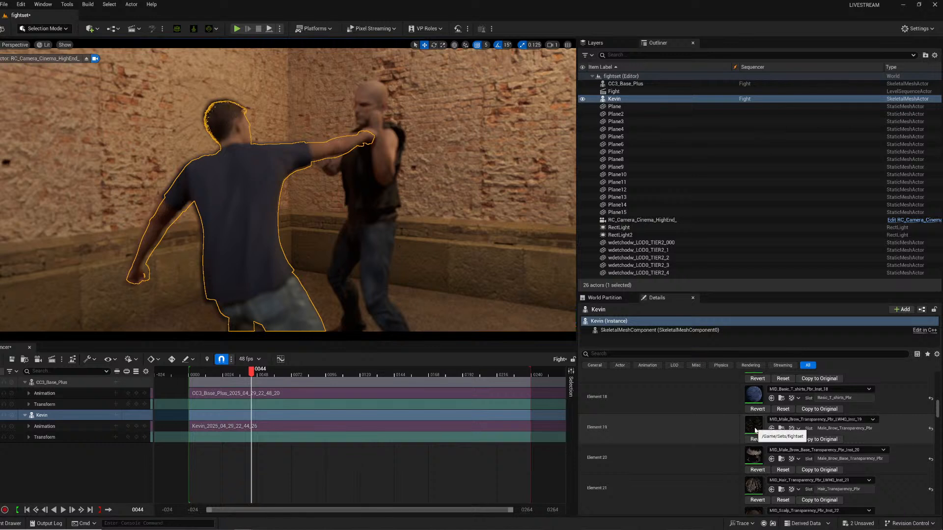
scroll(744, 467, "down", 1)
double_click(755, 457)
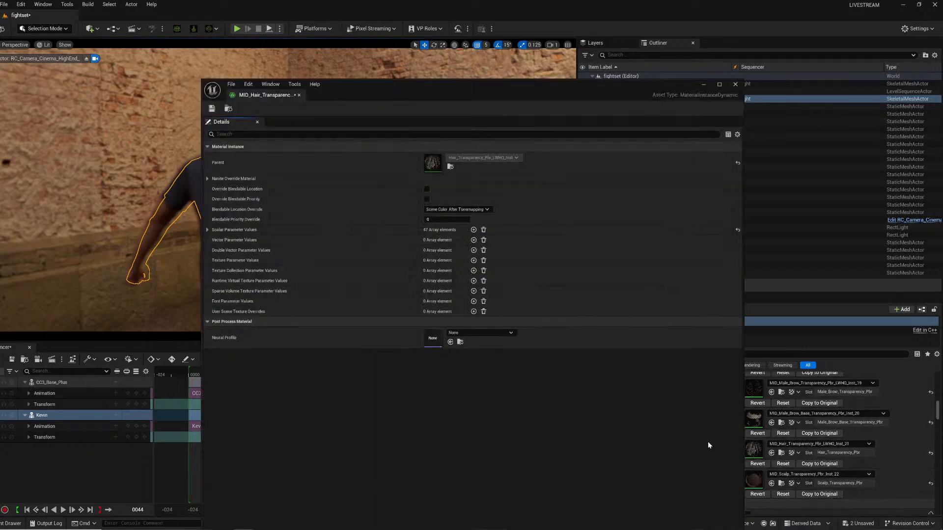
double_click(433, 165)
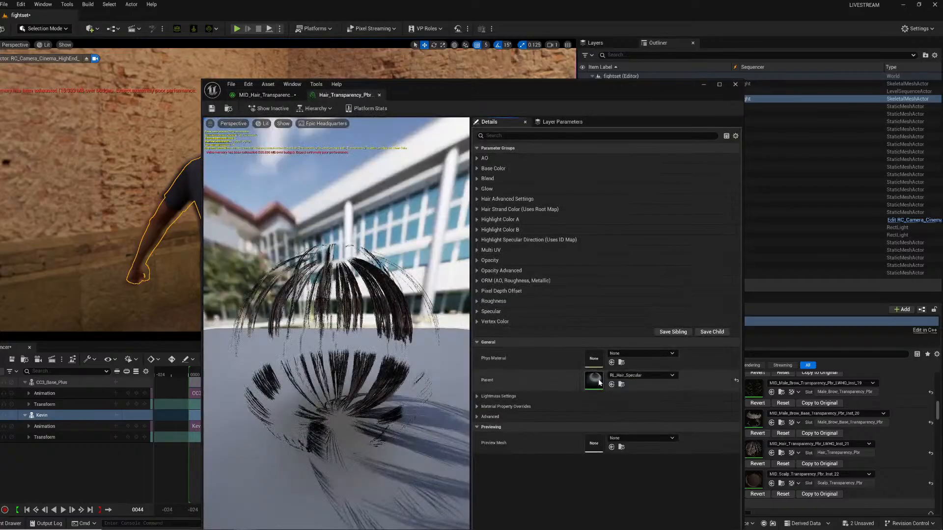
double_click(595, 380)
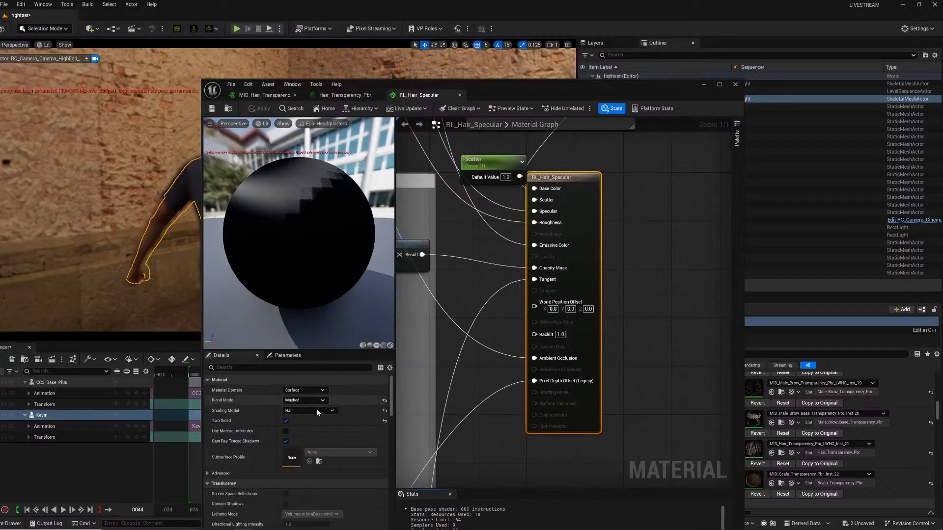
Try setting the hair material's Blend Mode to Translucent with a DOF translucency pass, then revert it to Masked.
left_click(316, 398)
left_click(300, 423)
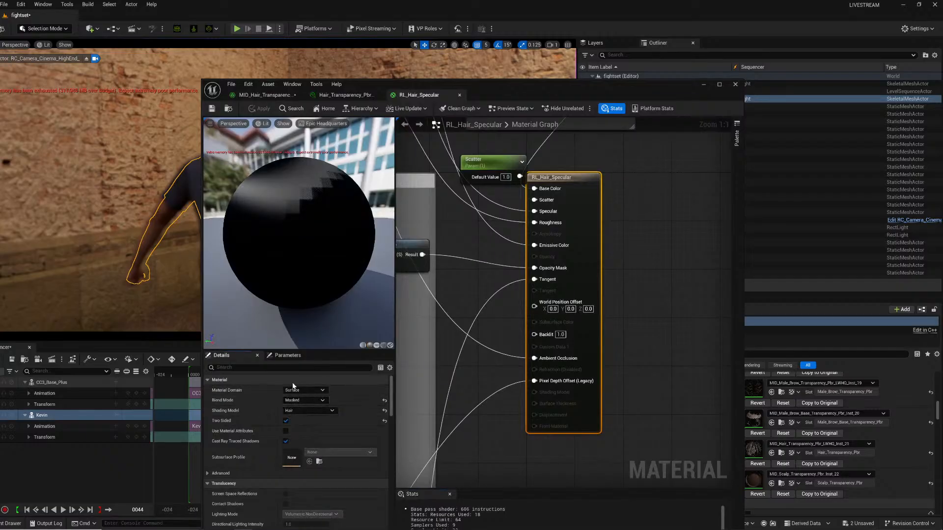
left_click(262, 369)
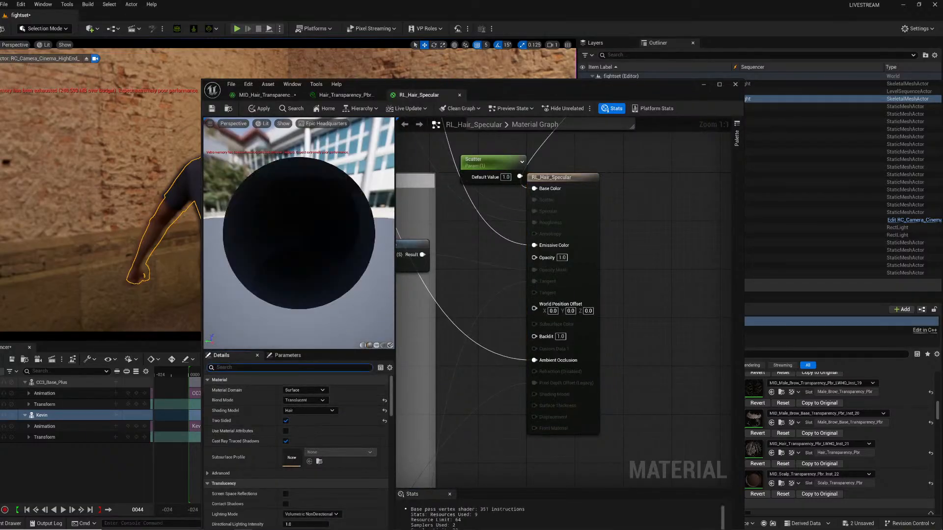
type("dof")
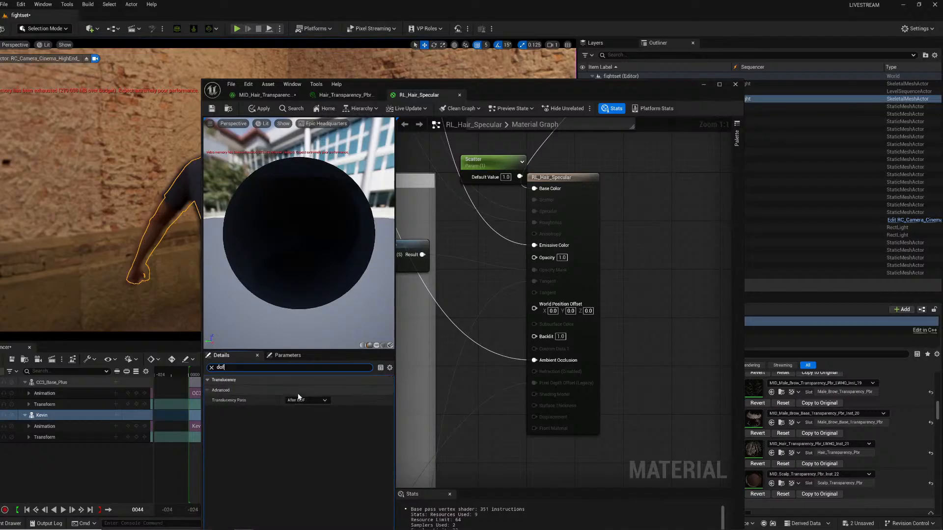
left_click(306, 400)
left_click(301, 408)
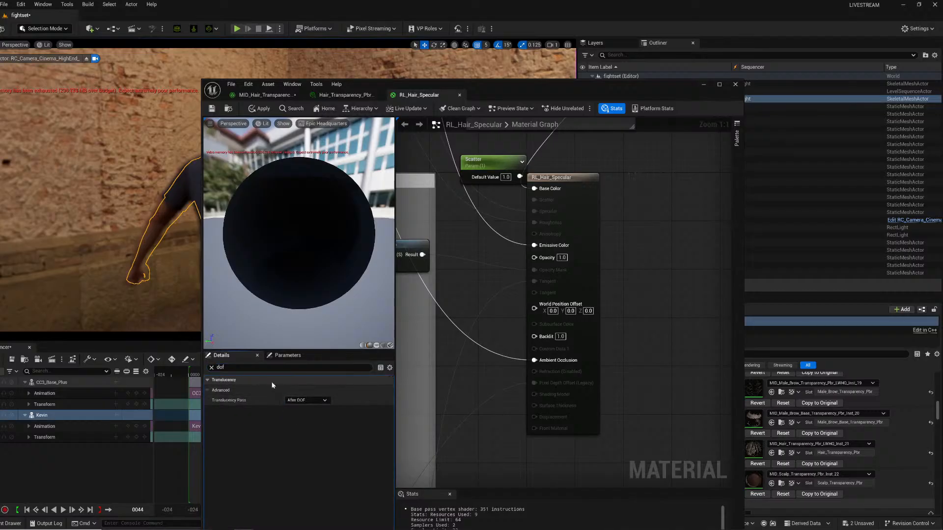
left_click(211, 368)
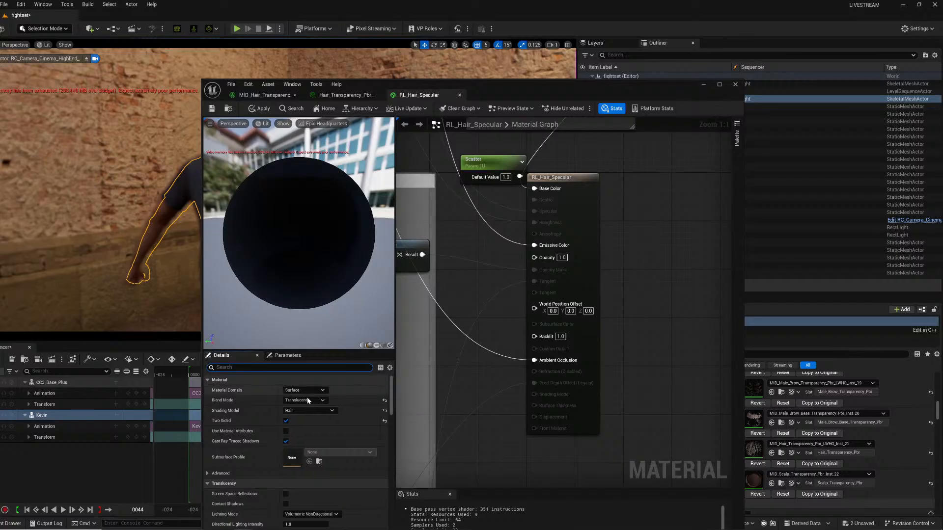
left_click(308, 399)
left_click(296, 416)
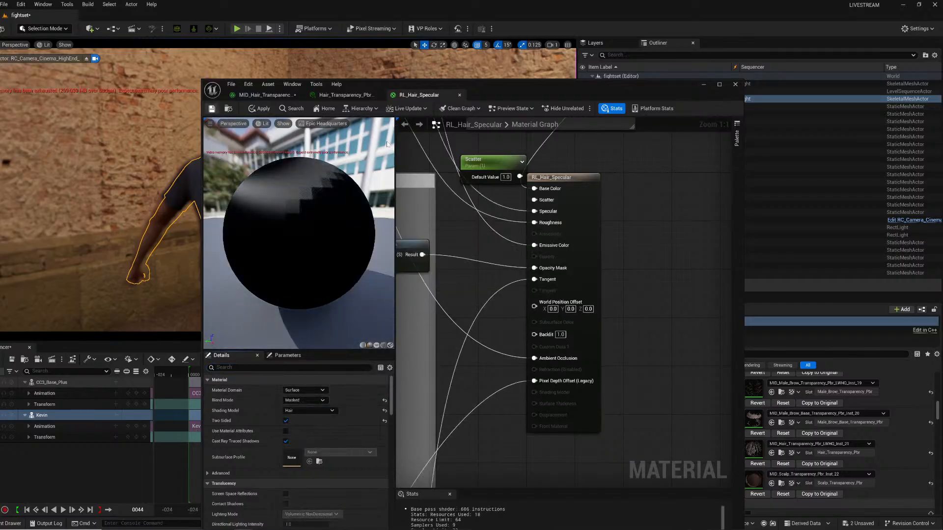
Close the hair material editors and open Kevin's scalp material chain down to the RL_Standard_Opacity base material.
left_click(458, 95)
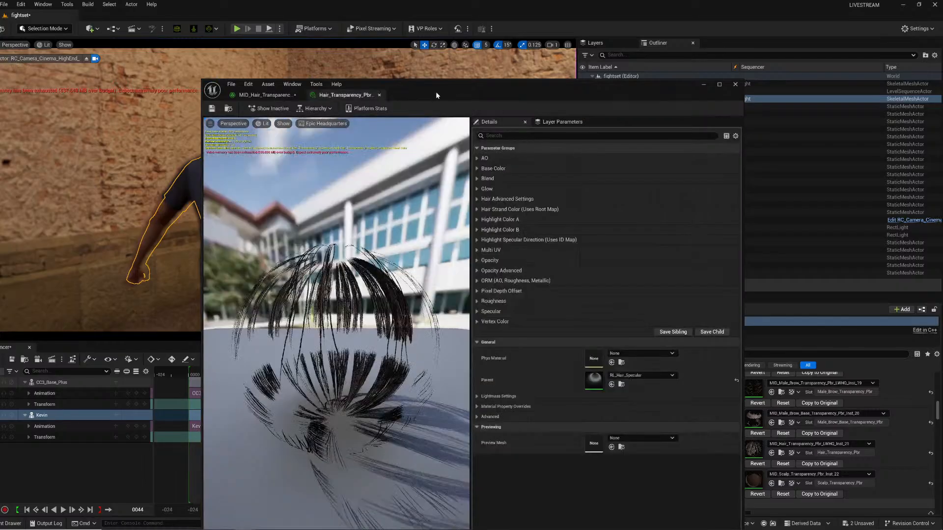
left_click(381, 96)
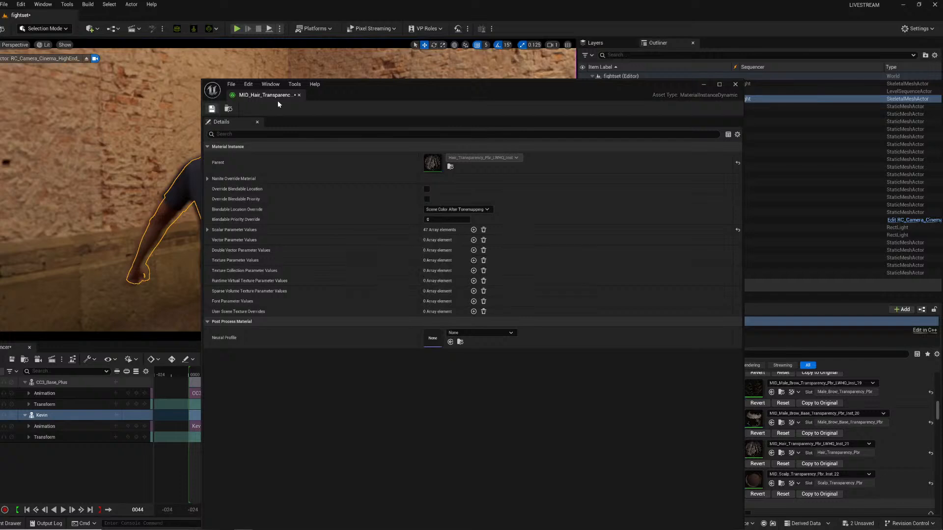
left_click(300, 95)
left_click(317, 179)
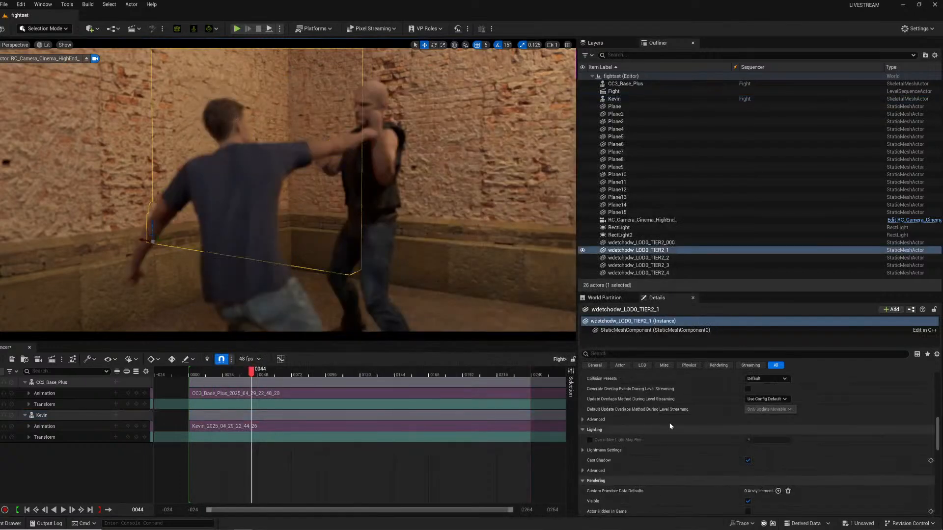
left_click(248, 206)
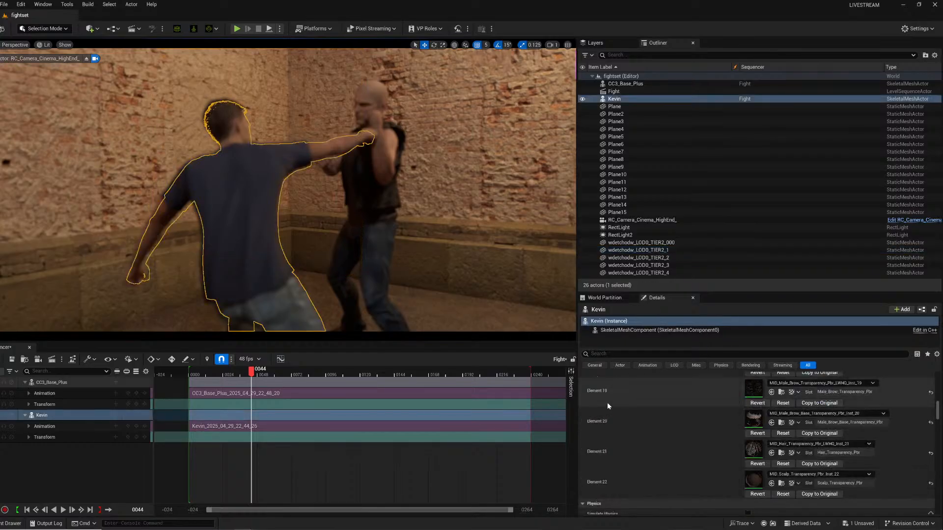
scroll(687, 423, "down", 1)
double_click(755, 445)
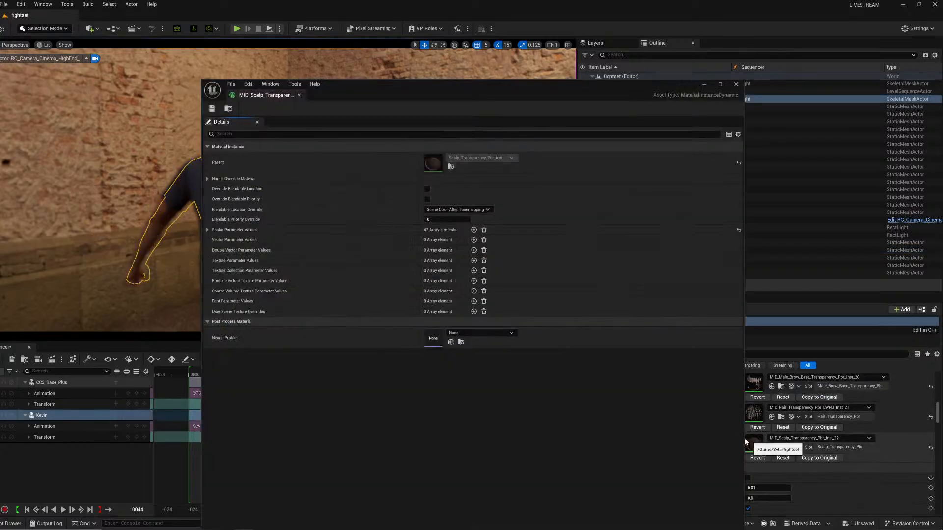
double_click(435, 160)
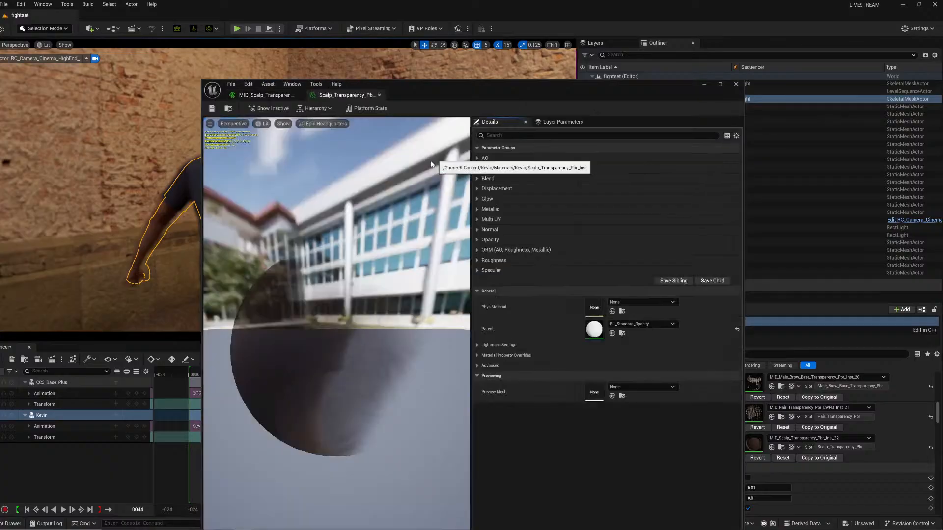
double_click(592, 330)
Set the scalp base material's Translucency Pass to Before DOF, return Blend Mode to Masked, and apply the change.
left_click(306, 401)
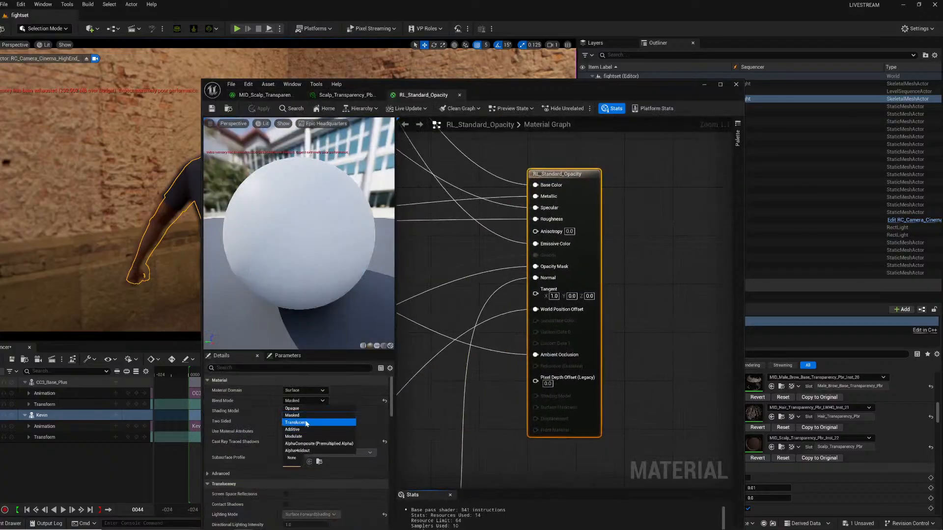
left_click(304, 423)
left_click(272, 372)
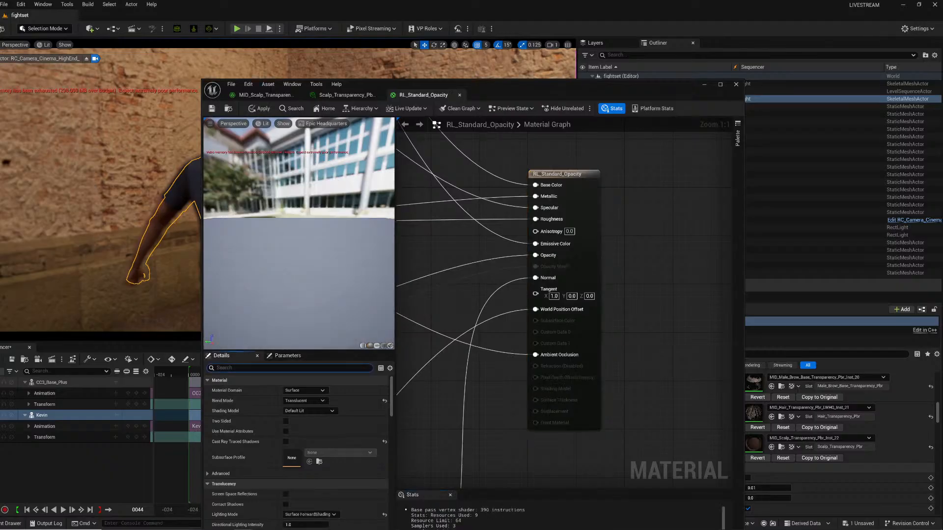
type("dof")
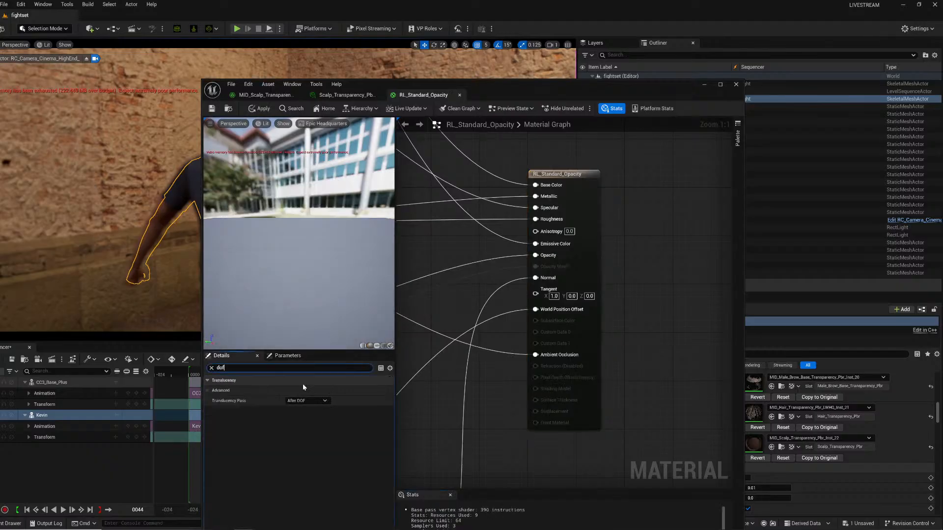
left_click(310, 401)
left_click(301, 408)
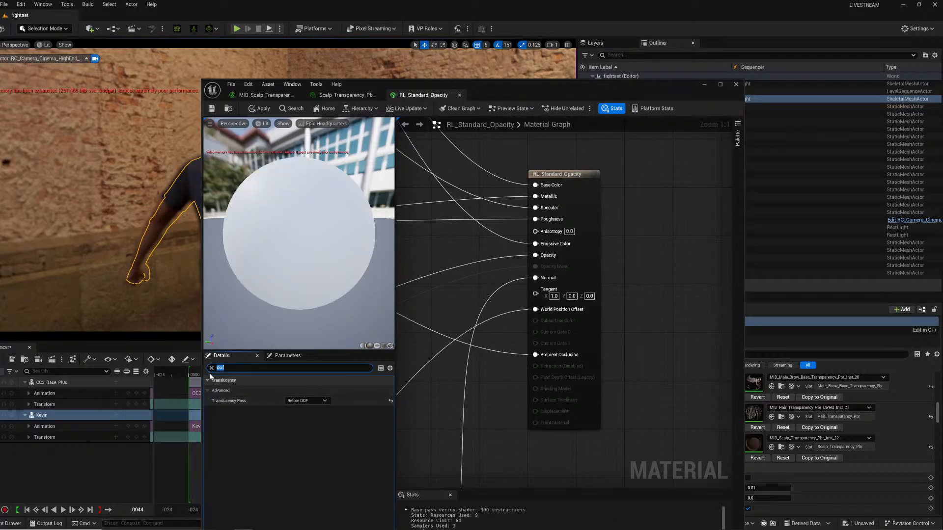
left_click(211, 368)
left_click(309, 401)
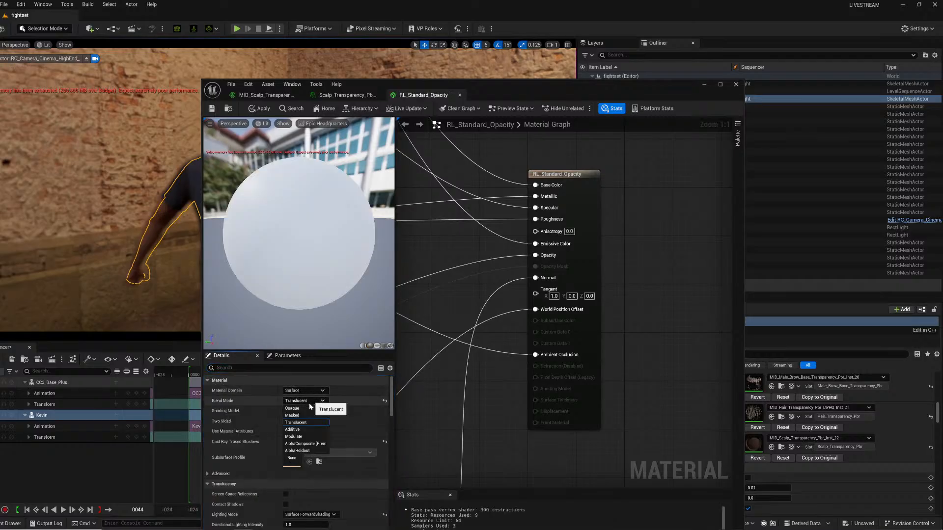
left_click(292, 416)
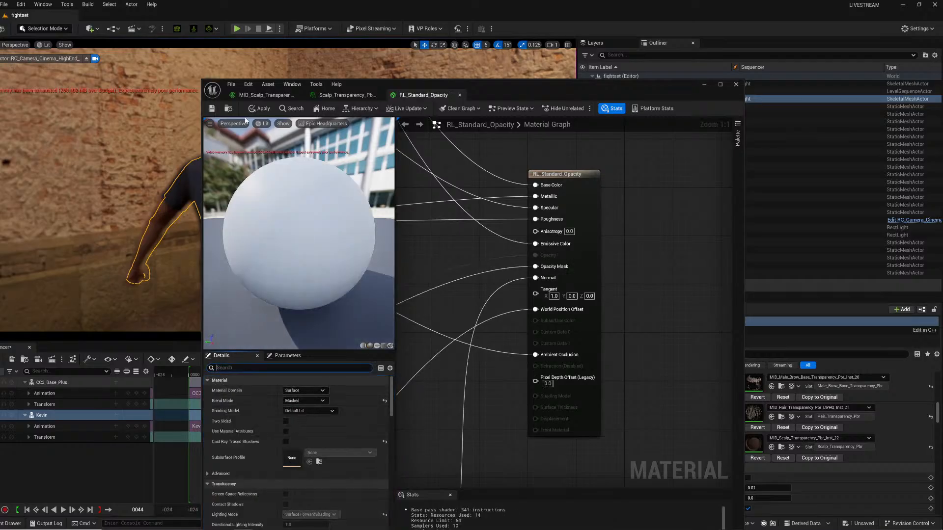
left_click(259, 108)
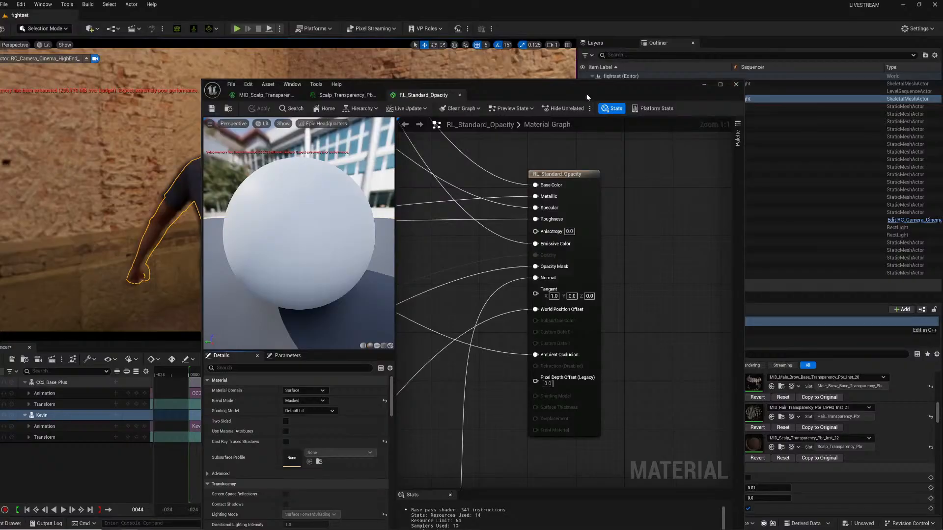
Close the material editor, set the cinema camera component's Crop Settings to 2.39, and open its Focus and Lens settings.
left_click(735, 84)
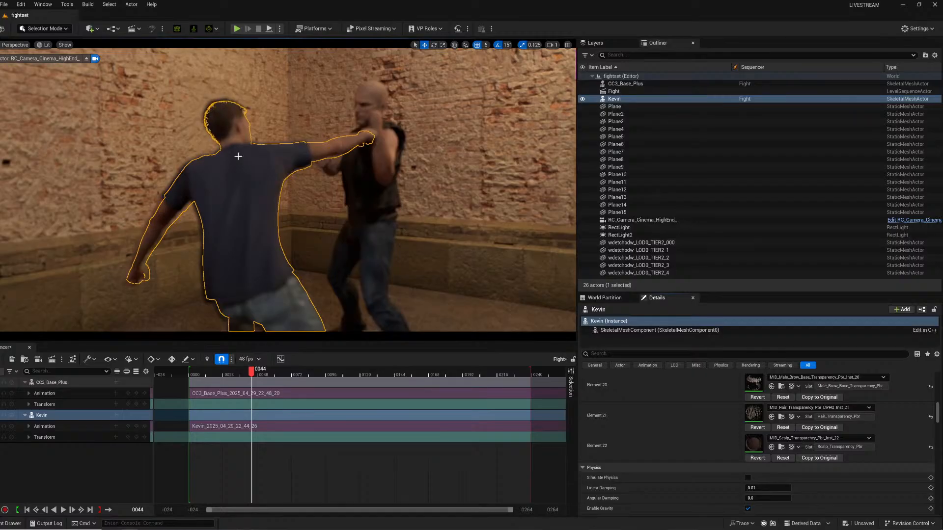
left_click(329, 275)
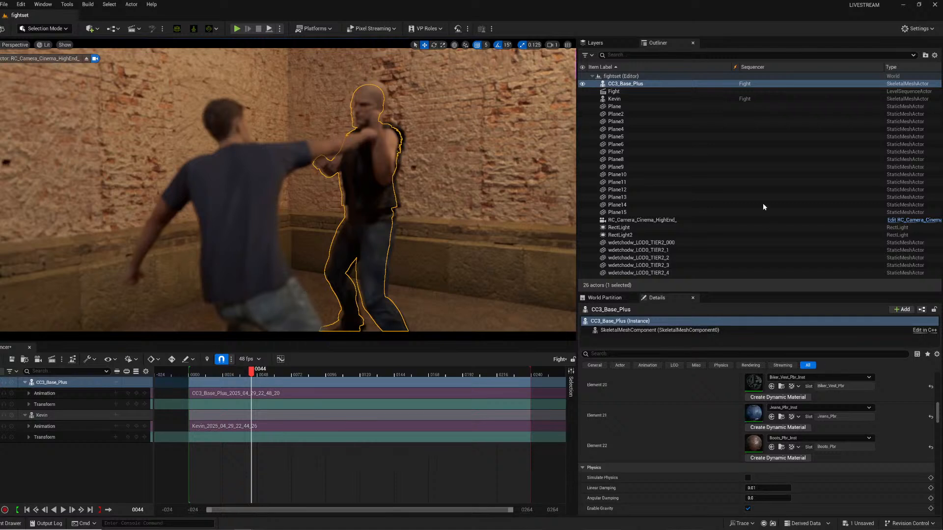
left_click(644, 220)
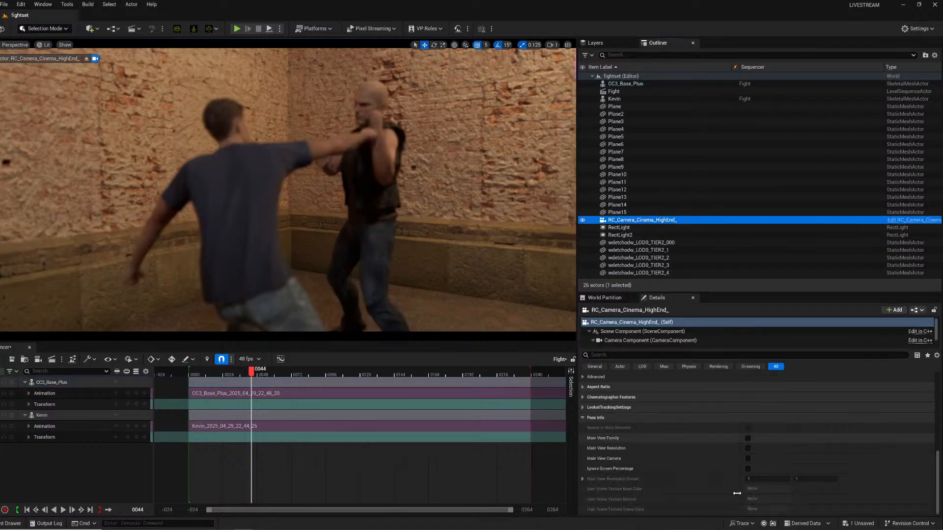
scroll(666, 378, "up", 5)
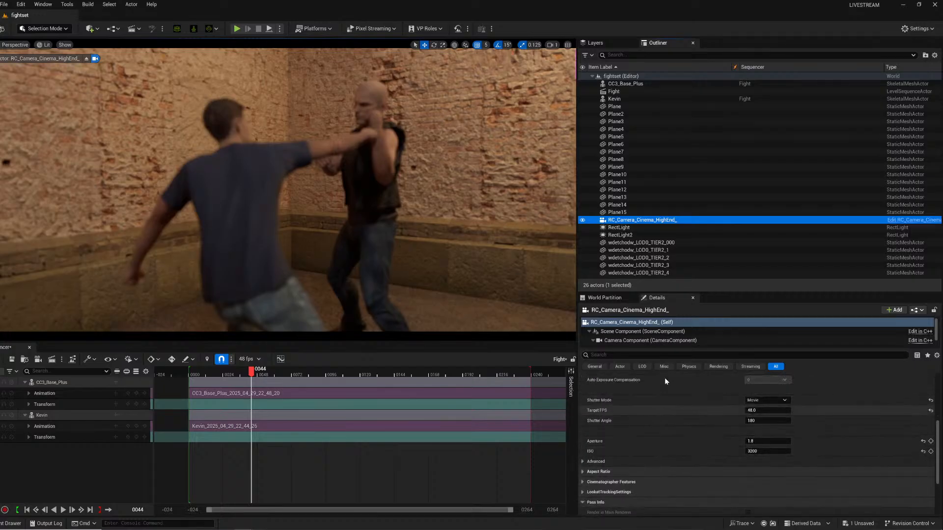
scroll(665, 378, "up", 3)
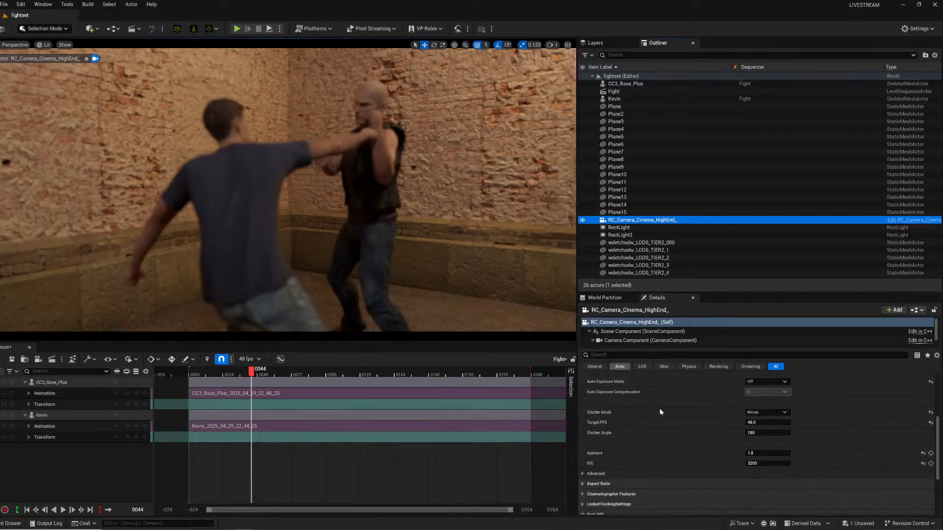
left_click(640, 340)
scroll(659, 423, "down", 5)
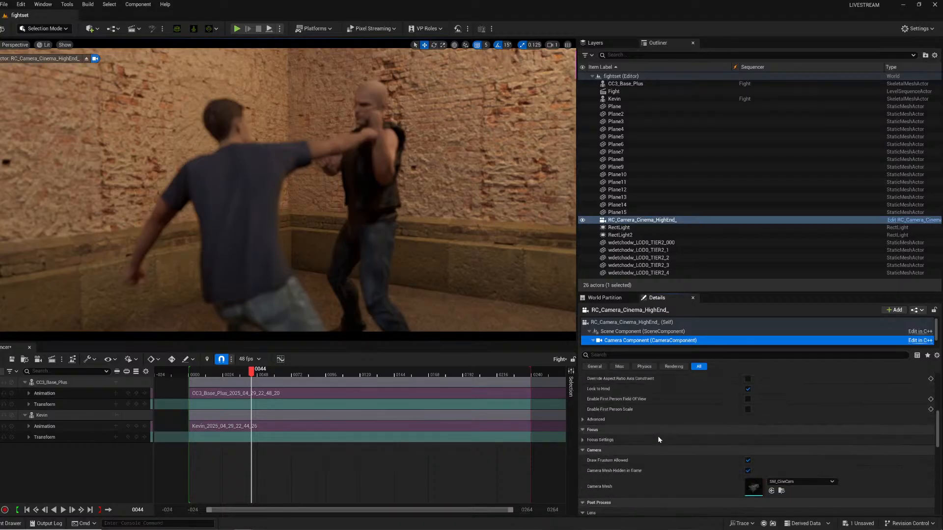
scroll(659, 442, "down", 3)
scroll(619, 450, "up", 4)
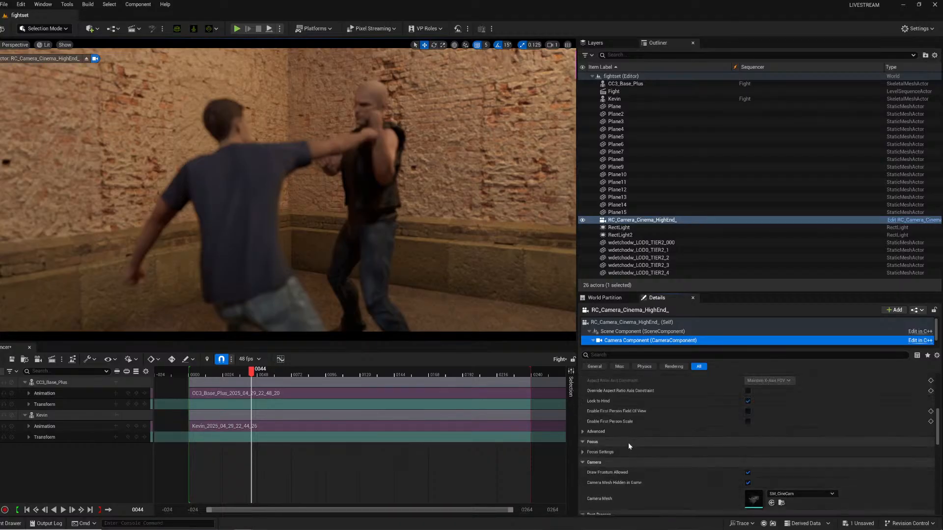
scroll(627, 441, "up", 5)
left_click(766, 437)
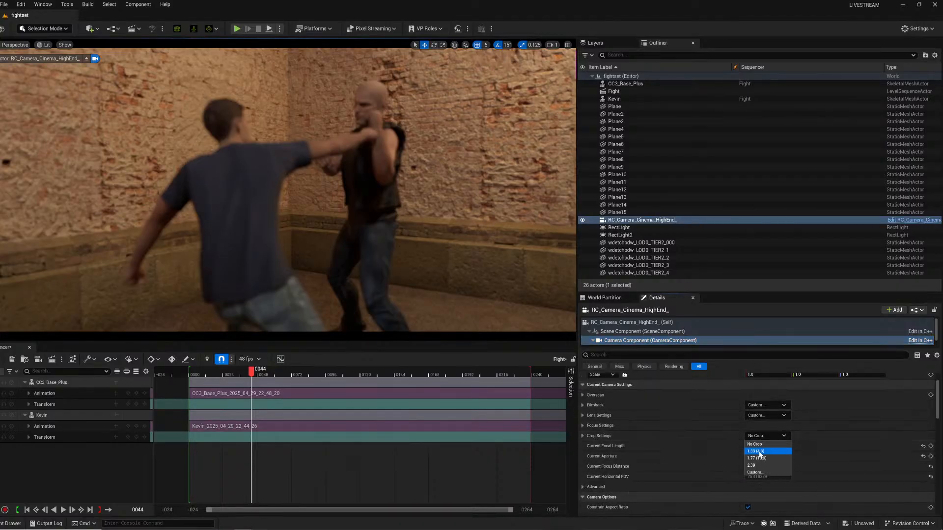
left_click(752, 465)
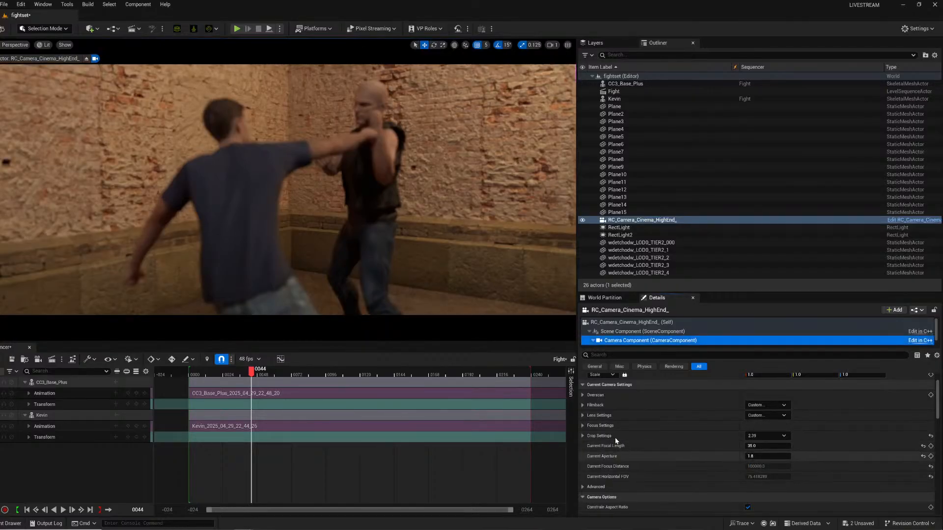
left_click(582, 426)
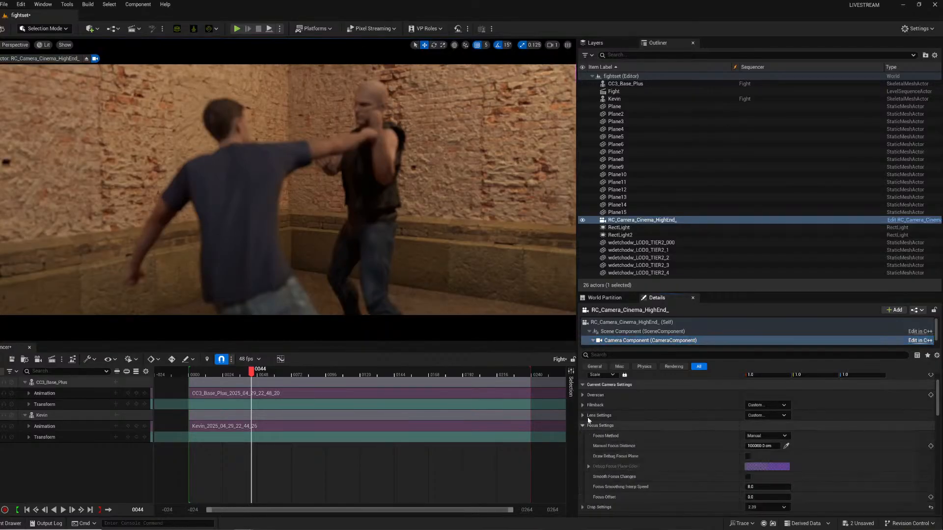
left_click(582, 415)
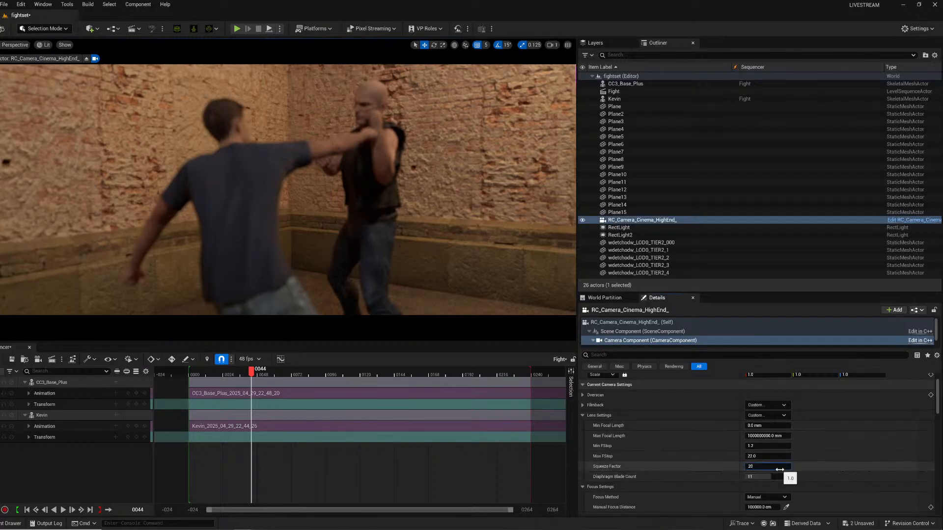
Set the lens Squeeze Factor to 2.0 and reframe the piloted cinema camera on the fighters at frame 5.
key("Return")
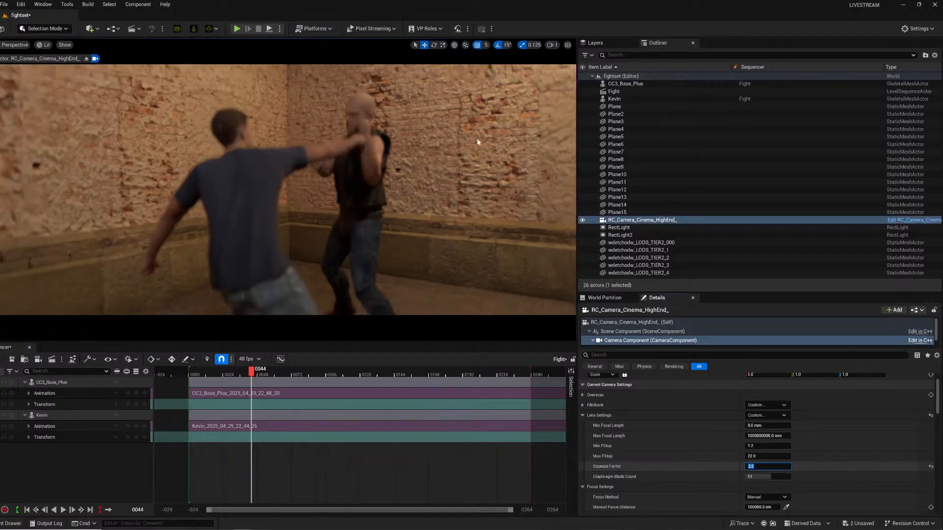
mouse_move(372, 166)
right_mouse_down()
mouse_move(354, 167)
mouse_move(391, 167)
mouse_move(372, 168)
right_mouse_up()
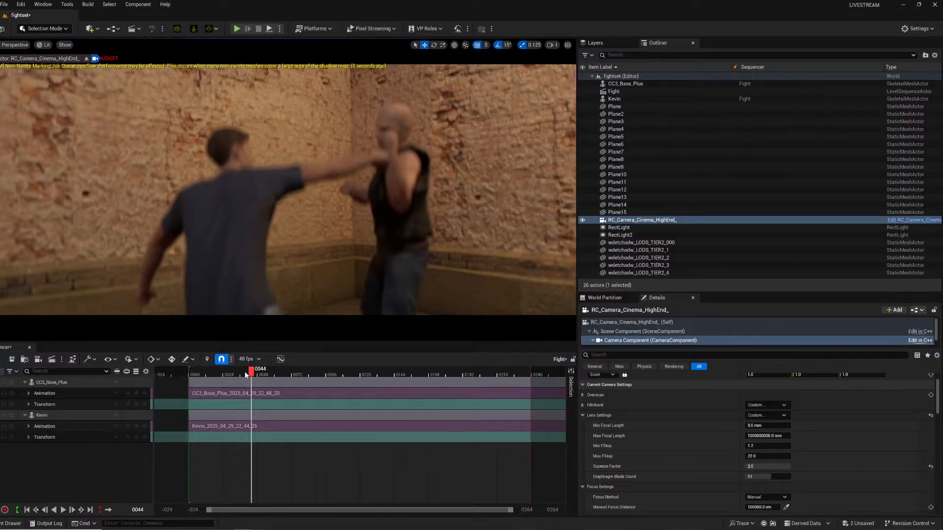
left_click_drag(245, 372, 197, 377)
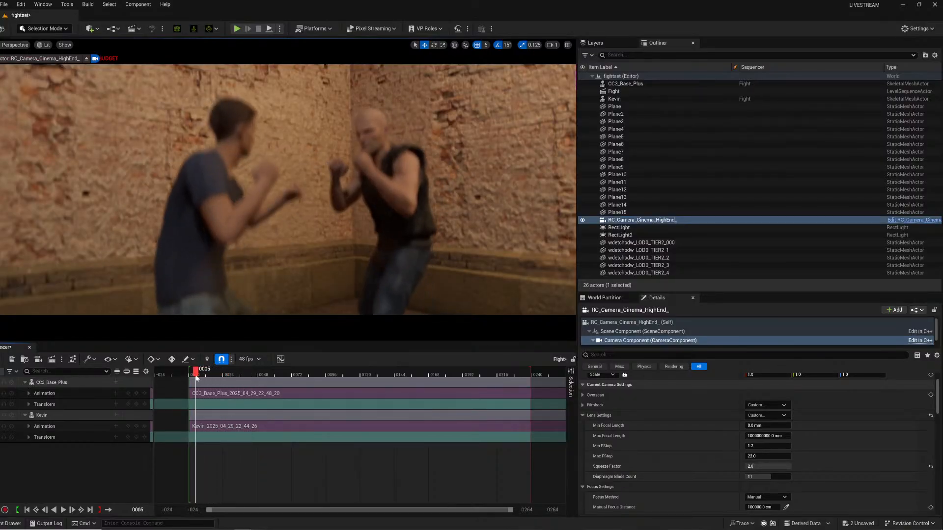
mouse_move(295, 191)
right_mouse_down()
mouse_move(265, 189)
mouse_move(294, 189)
mouse_move(277, 188)
right_mouse_up()
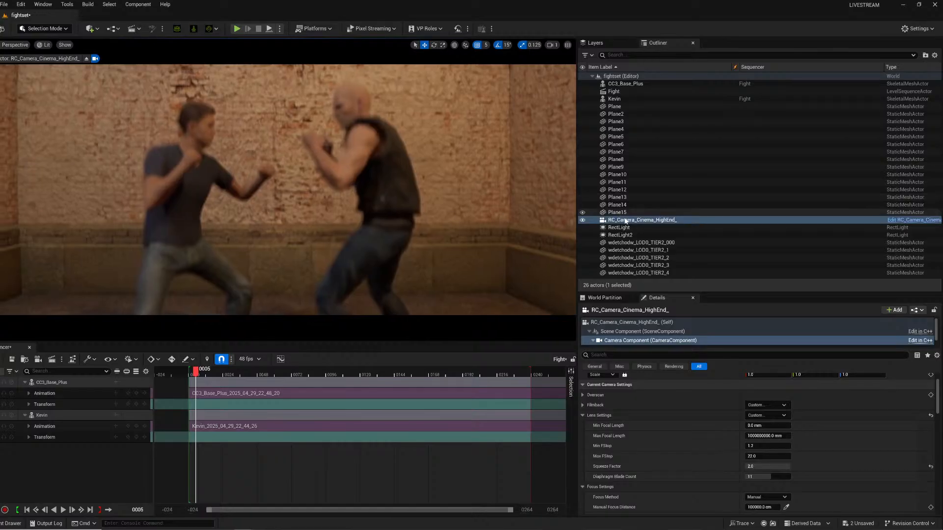
Duplicate the cinema camera actor in the outliner.
right_click(626, 221)
mouse_move(658, 364)
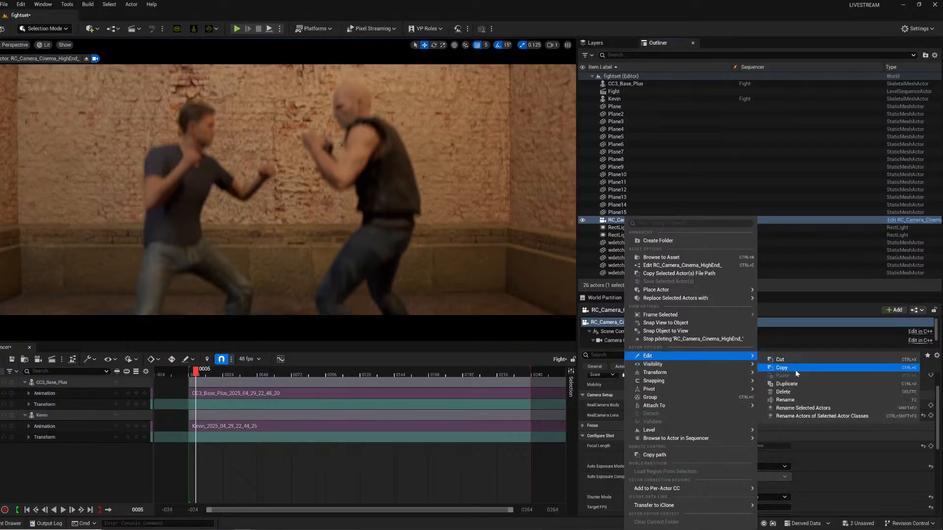
left_click(795, 384)
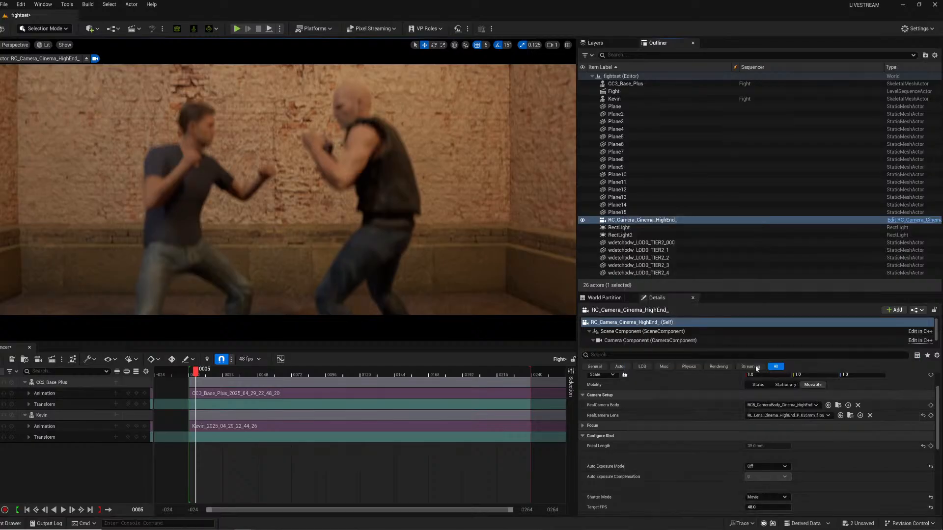
Select the original cinema camera, set its Manual Focus Distance to about 209 cm, and turn off Draw Debug Focus Plane.
left_click(629, 222)
right_click(630, 222)
mouse_move(653, 331)
left_click(829, 449)
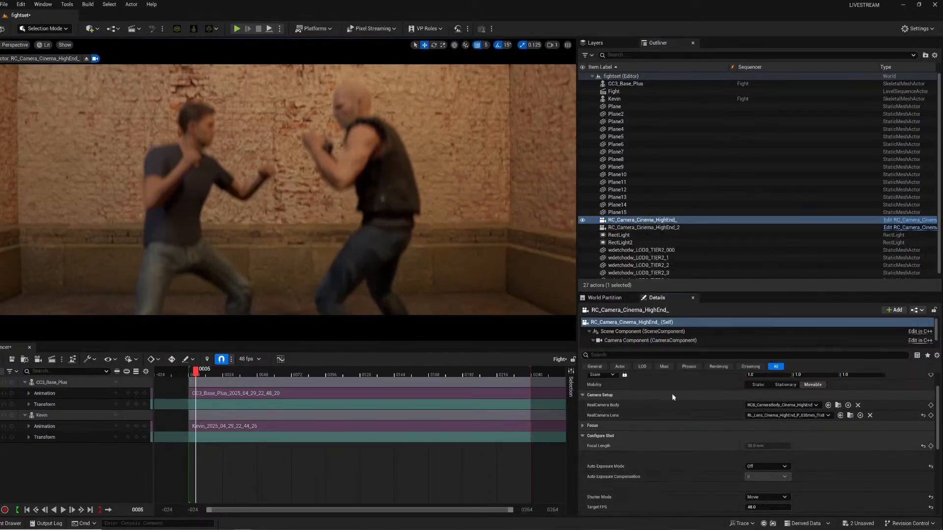
scroll(668, 458, "up", 2)
scroll(671, 462, "down", 2)
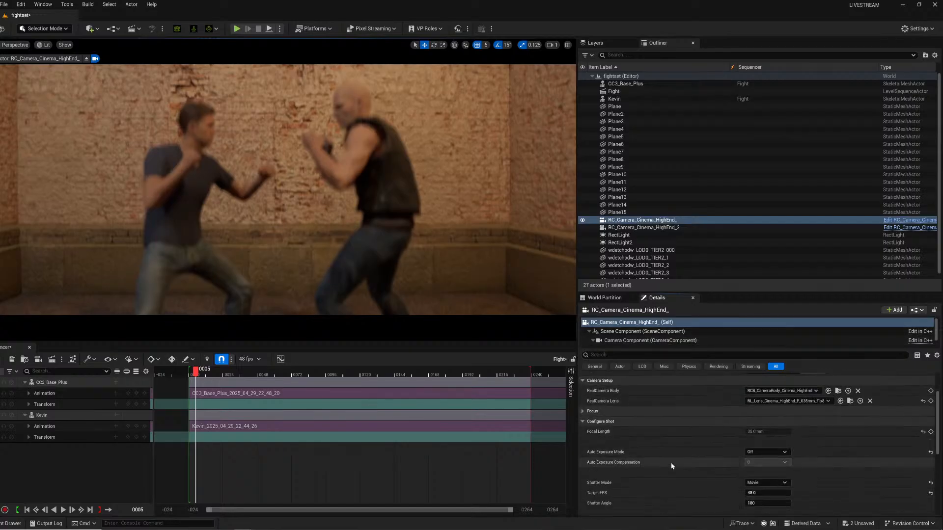
left_click(583, 412)
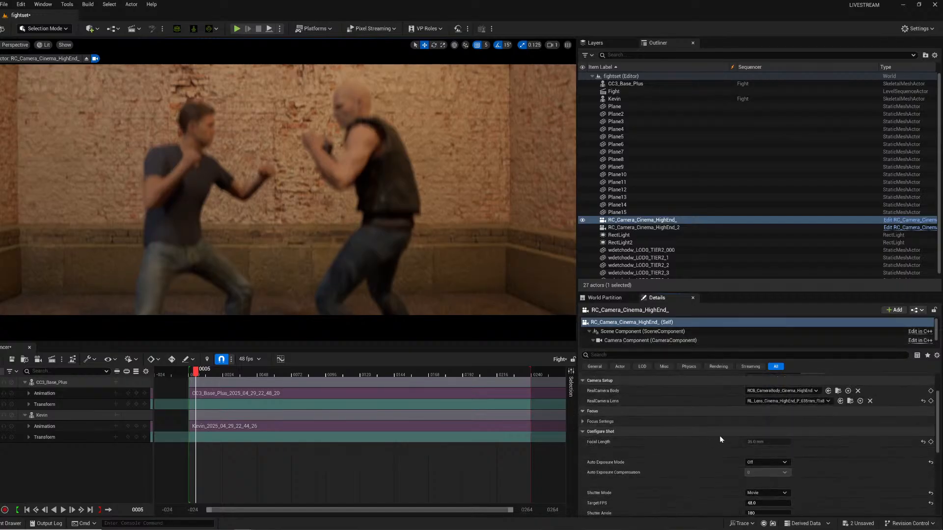
left_click(583, 422)
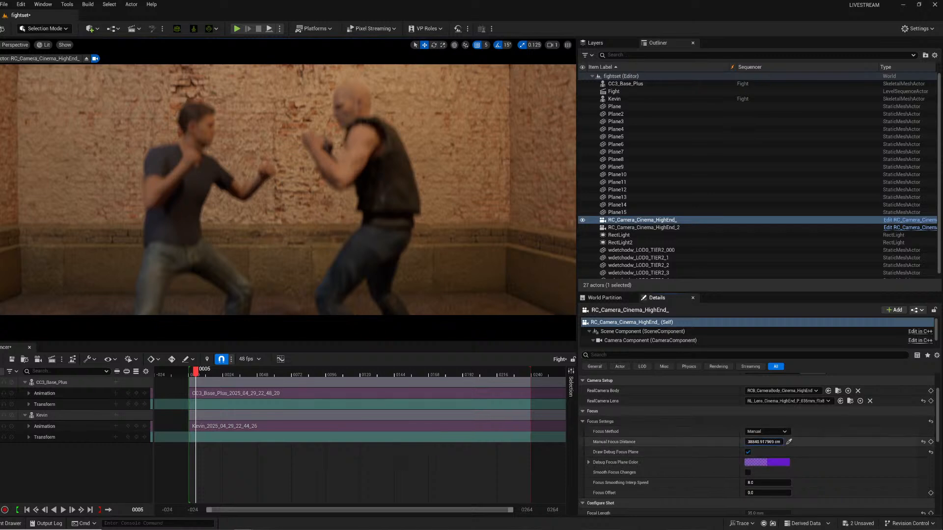
mouse_move(762, 442)
left_mouse_down()
mouse_move(745, 442)
mouse_move(769, 443)
left_mouse_up()
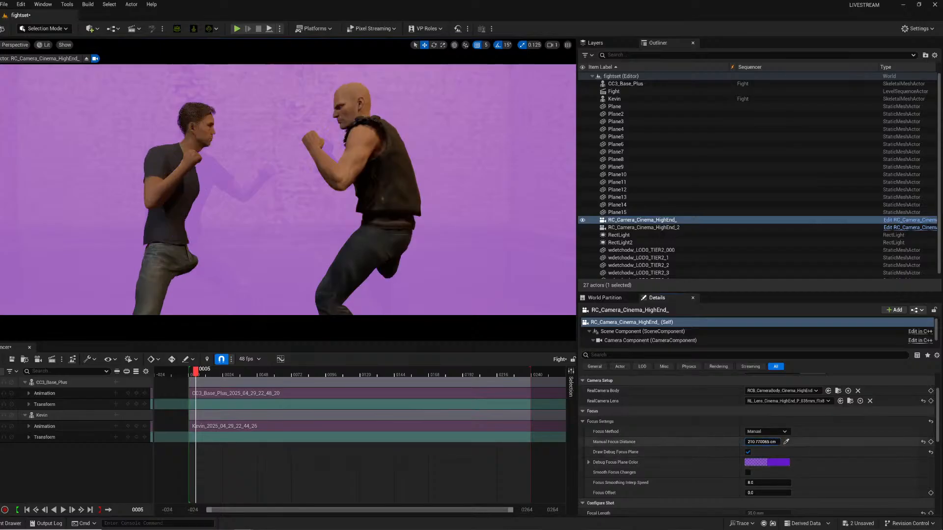
left_click(748, 452)
Play back and scrub the Fight sequence through the camera to review the depth of field.
key("space")
key("space")
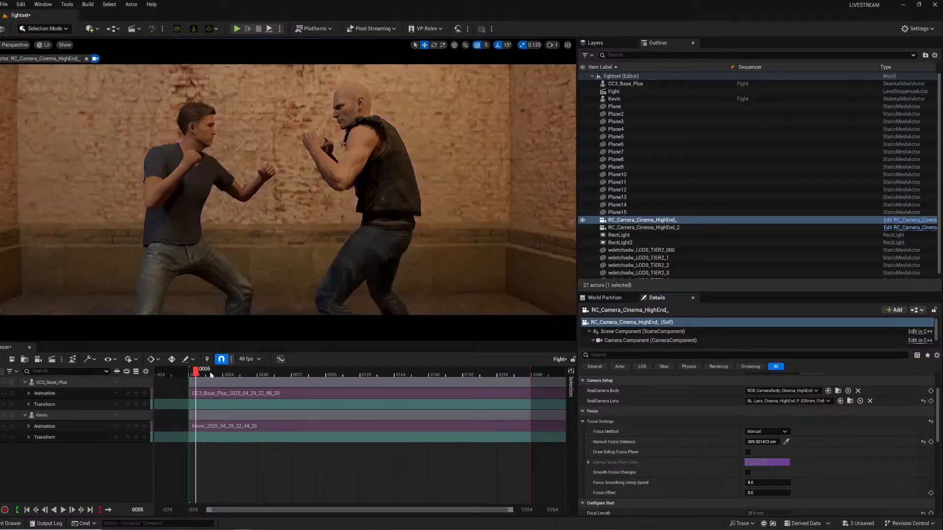
key("space")
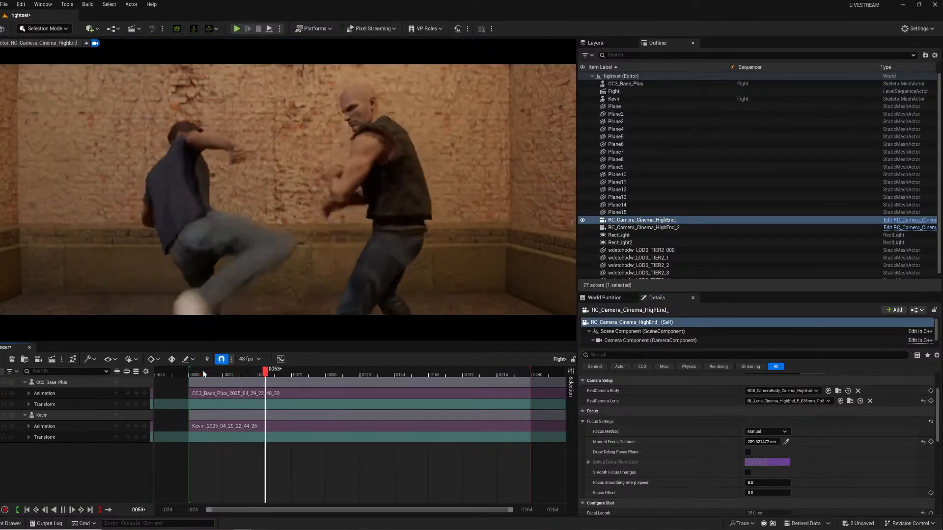
key("space")
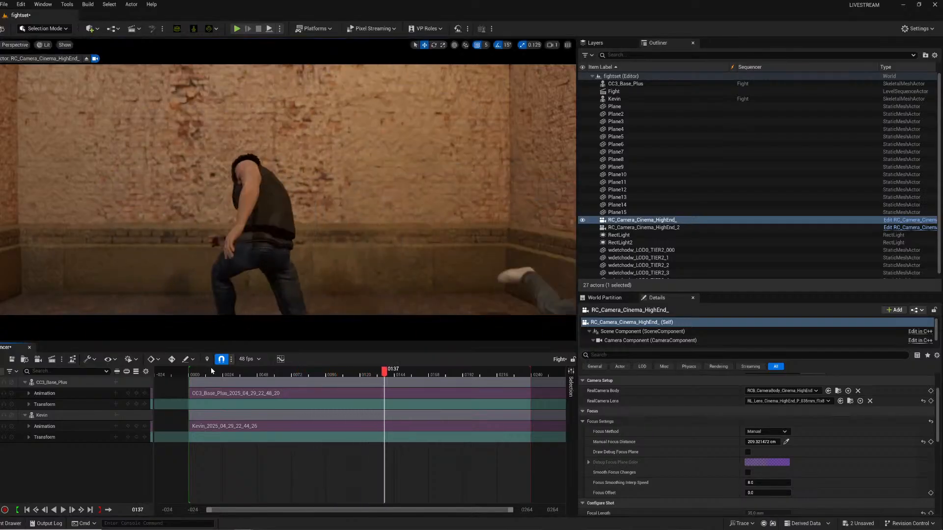
left_click_drag(218, 376, 285, 372)
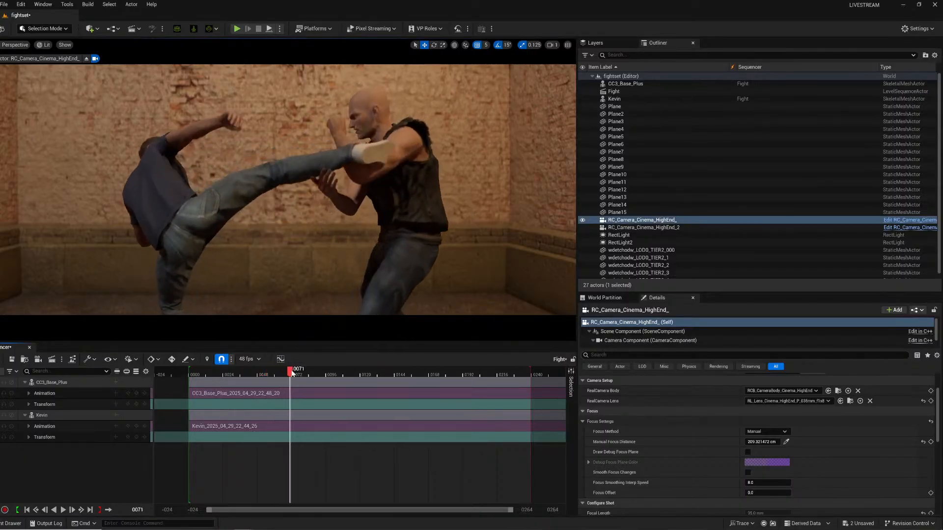
left_click_drag(282, 376, 290, 380)
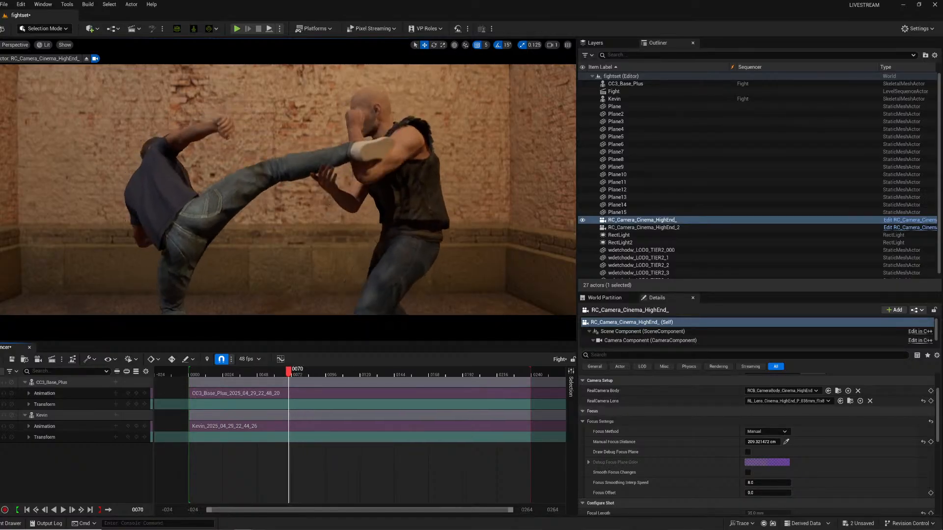
left_click(194, 374)
key("space")
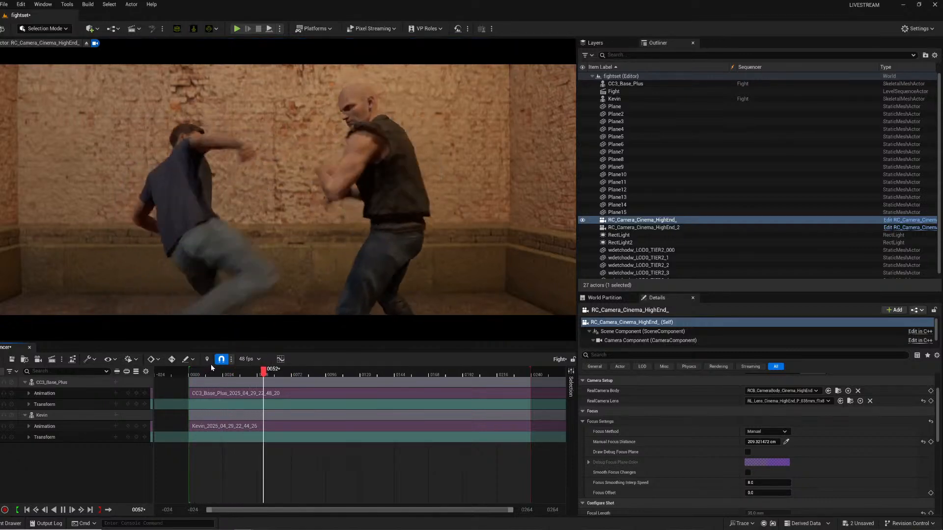
key("space")
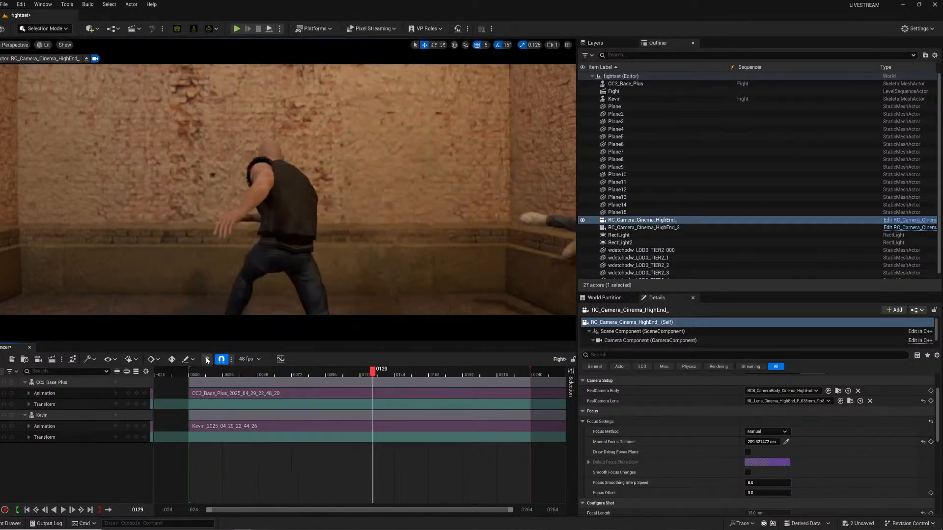
left_click(198, 374)
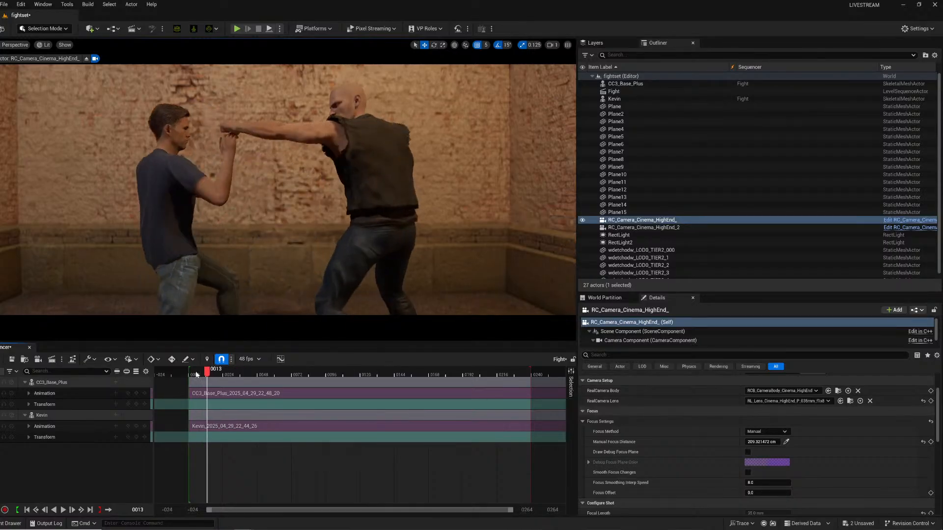
Pilot the duplicated camera and frame a closer shot from behind the nearer fighter.
left_click(636, 228)
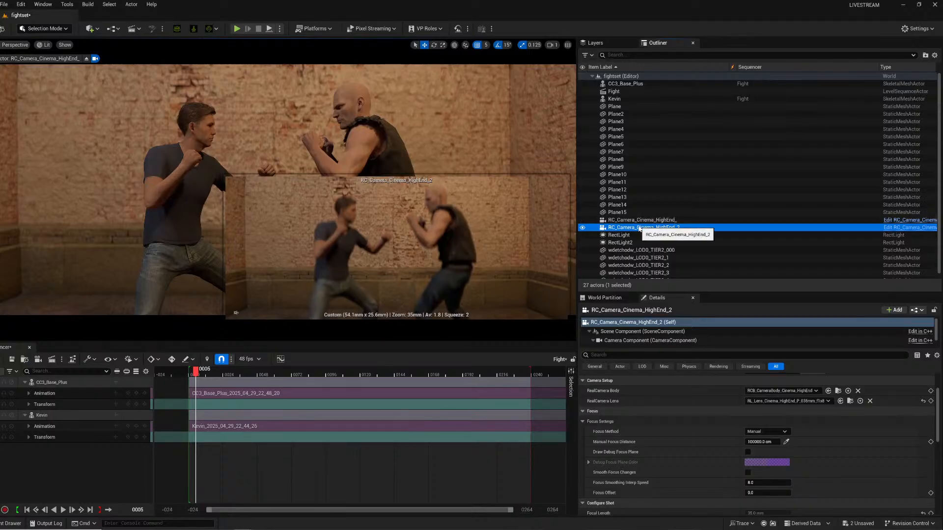
right_click(637, 228)
left_click(675, 314)
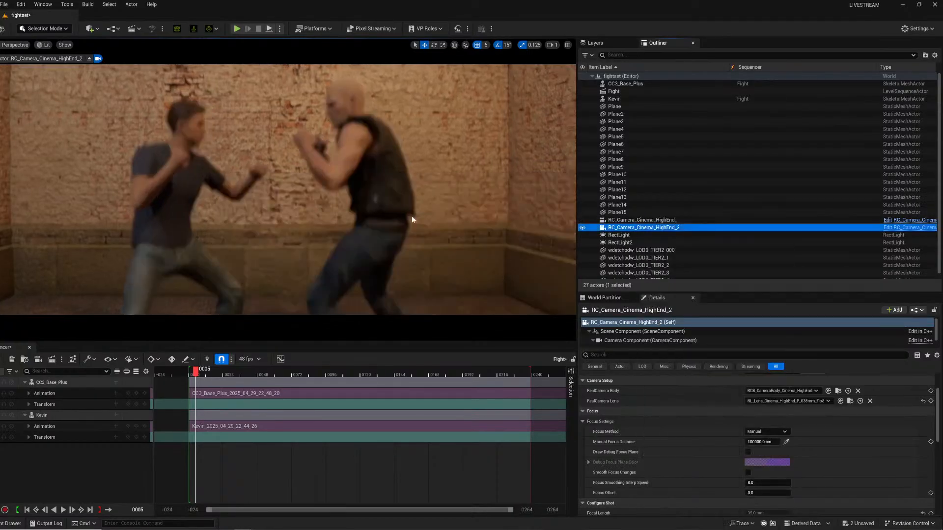
mouse_move(288, 189)
right_mouse_down()
mouse_move(304, 169)
mouse_move(376, 177)
mouse_move(290, 182)
mouse_move(379, 182)
mouse_move(278, 178)
mouse_move(320, 179)
mouse_move(287, 178)
mouse_move(319, 180)
mouse_move(297, 173)
mouse_move(304, 170)
mouse_move(295, 181)
right_mouse_up()
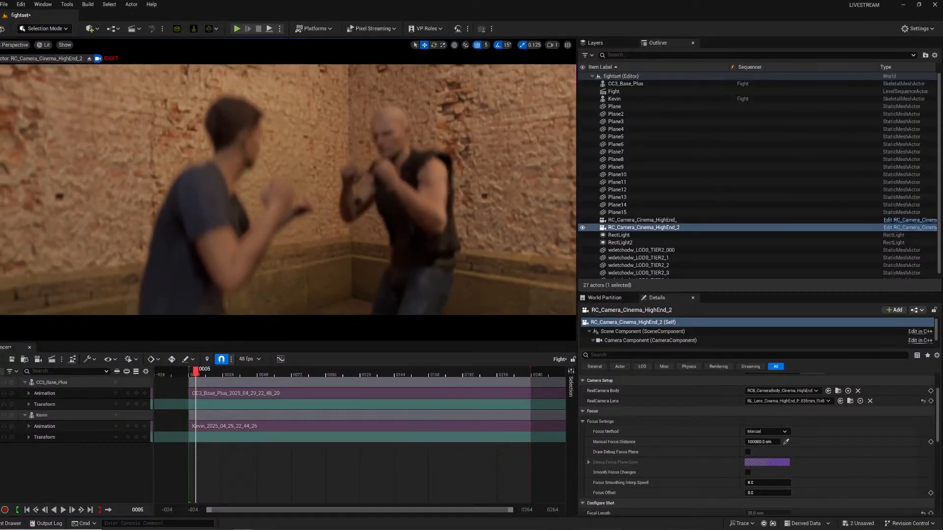
Pick the second camera's focus distance from the scene with the eyedropper and adjust its framing at frame 72.
left_click(787, 442)
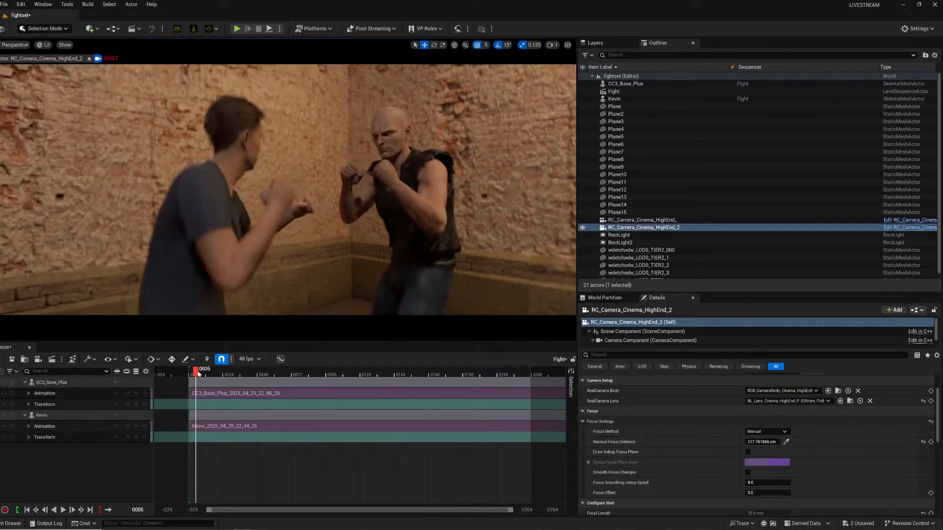
left_click_drag(198, 374, 292, 367)
right_click_drag(288, 190, 291, 202)
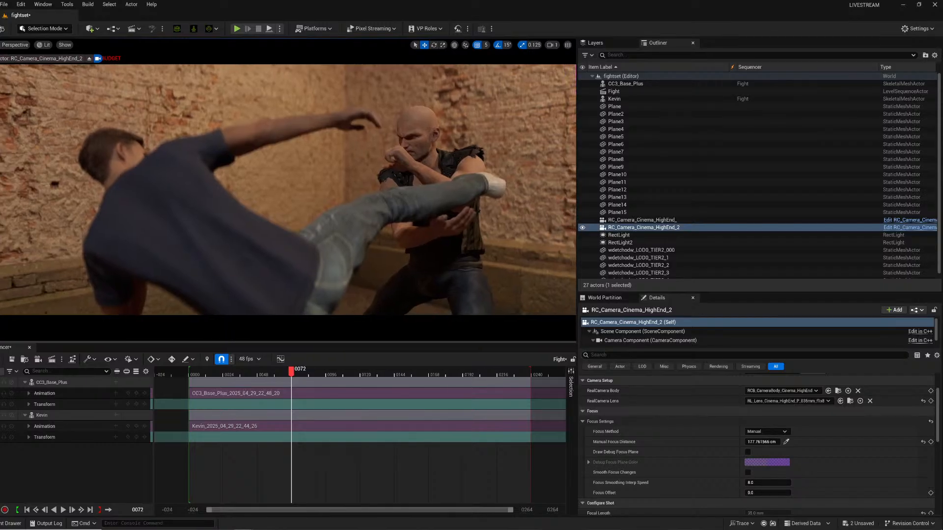
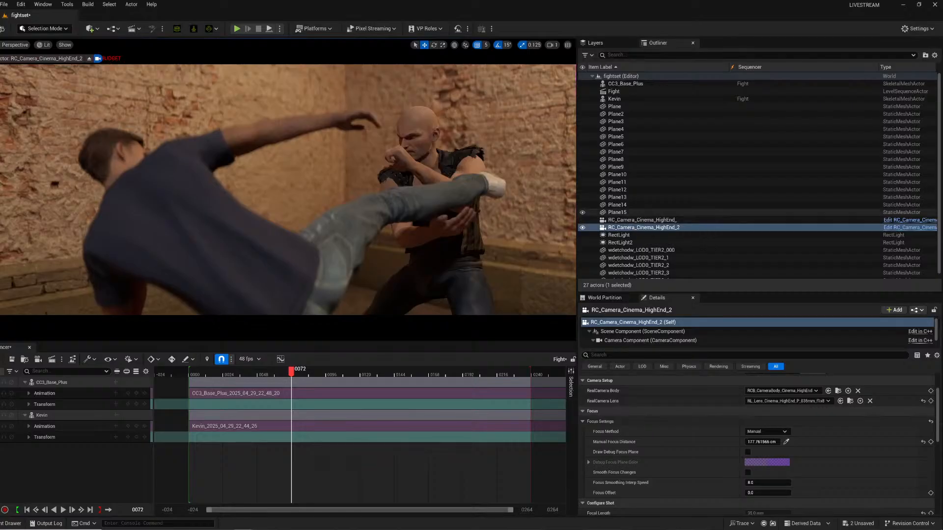
Duplicate the second cinema camera in the Outliner.
right_click(645, 228)
mouse_move(666, 341)
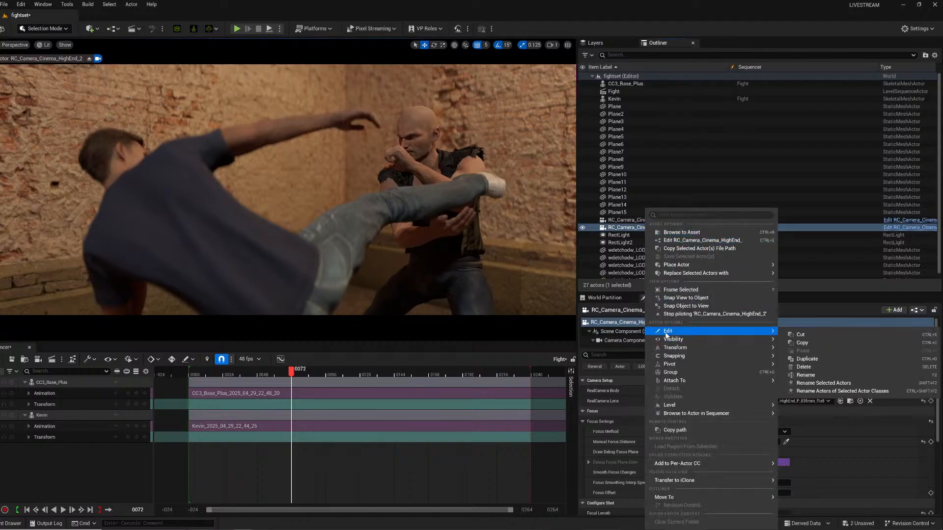
left_click(805, 360)
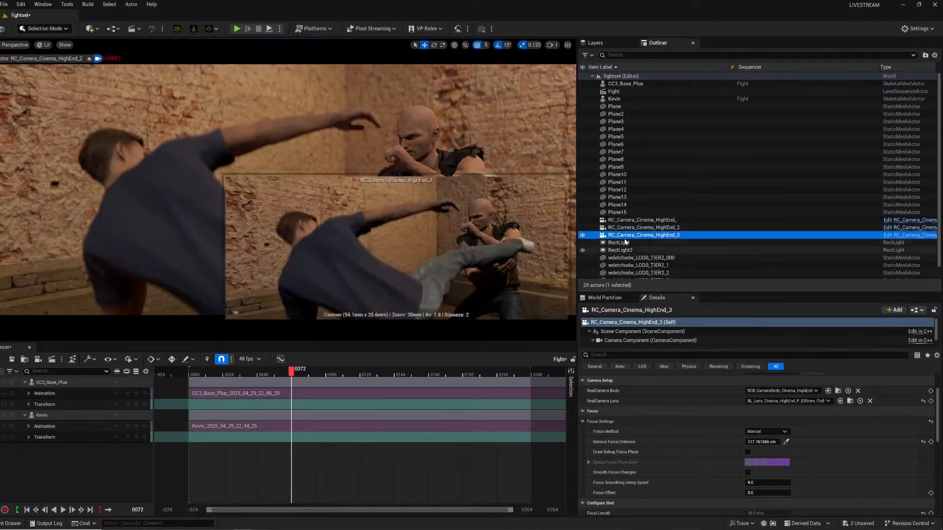
Pilot the new third camera and frame a shot from behind the bald fighter.
right_click(622, 236)
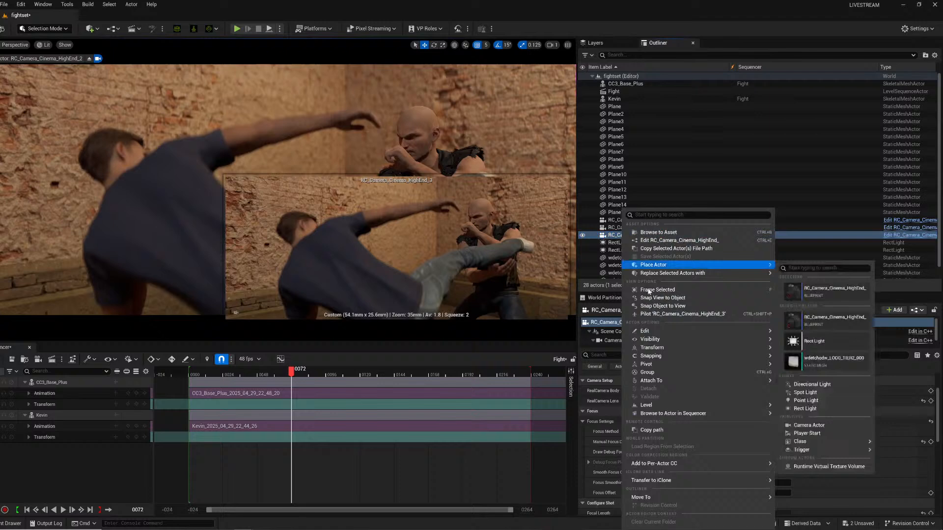
left_click(654, 315)
mouse_move(288, 189)
right_mouse_down()
mouse_move(344, 190)
mouse_move(245, 189)
mouse_move(329, 190)
mouse_move(266, 189)
mouse_move(295, 185)
mouse_move(283, 221)
mouse_move(293, 192)
mouse_move(300, 207)
mouse_move(305, 191)
mouse_move(280, 182)
mouse_move(290, 175)
right_mouse_up()
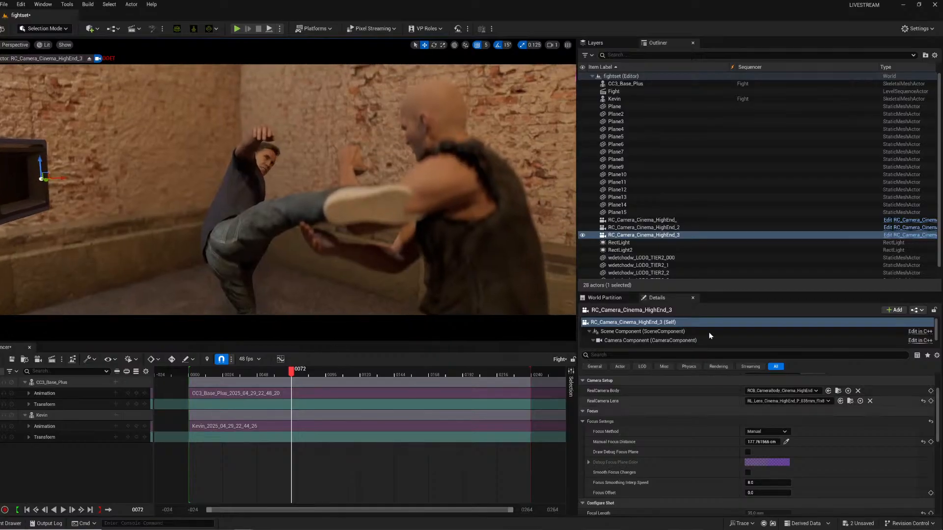
Scrub the sequence through the third camera, then add the original cinema camera to the Fight sequence with a camera cut track.
left_click(214, 374)
key("space")
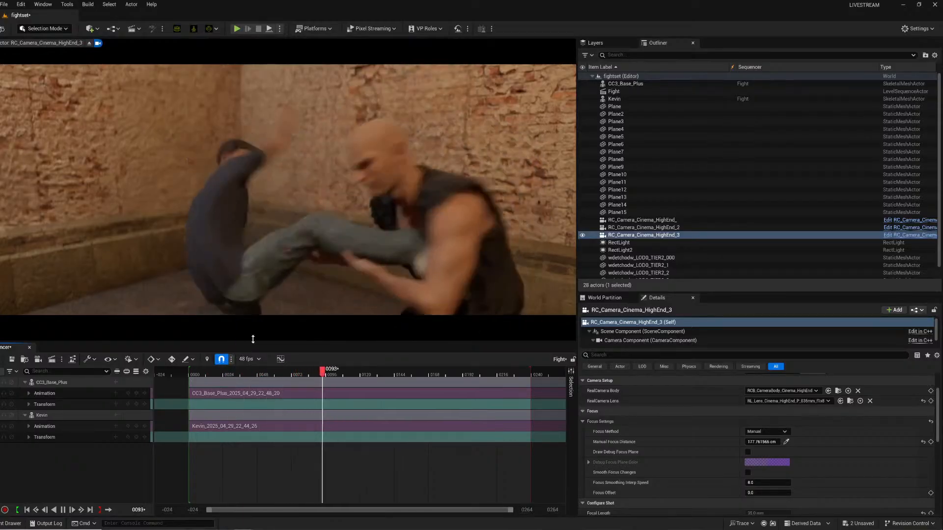
left_click(240, 374)
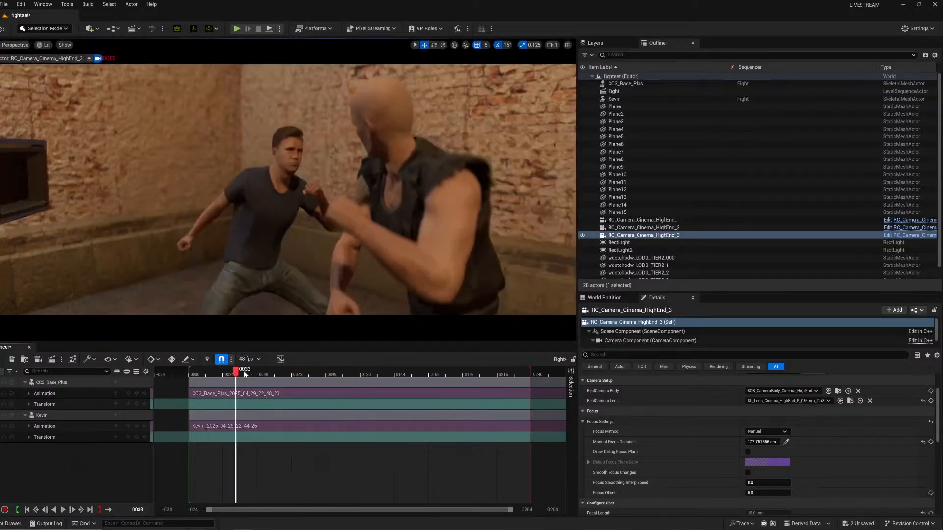
left_click_drag(289, 373, 315, 373)
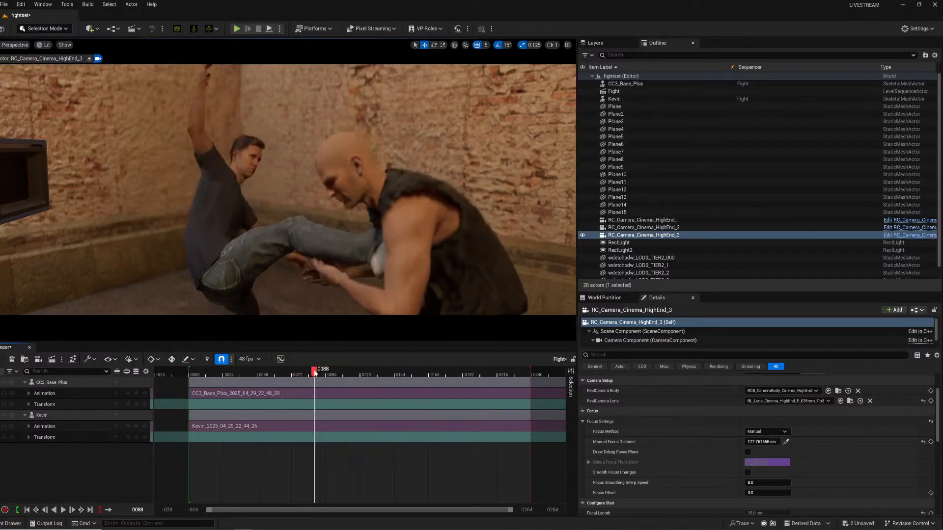
left_click_drag(644, 221, 72, 454)
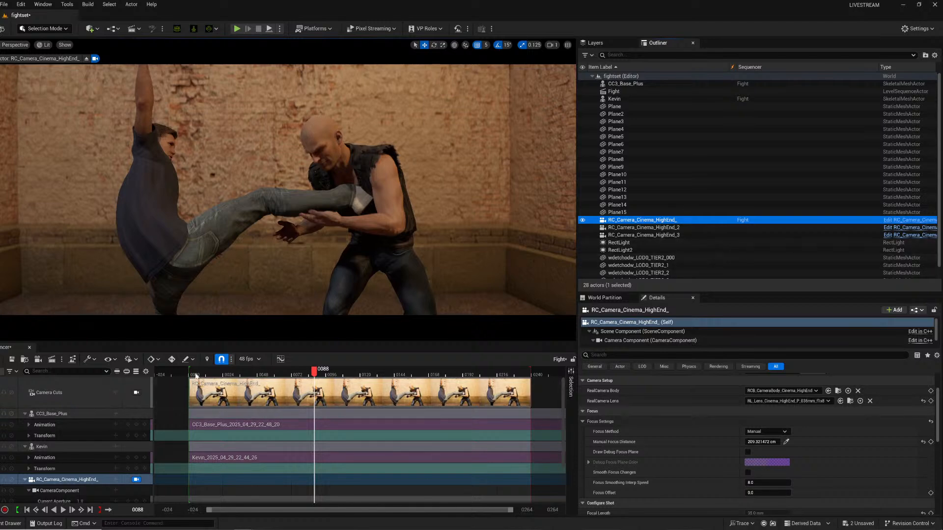
Set the sequence end frame to 350 and lengthen the camera cut section to reach it.
key("space")
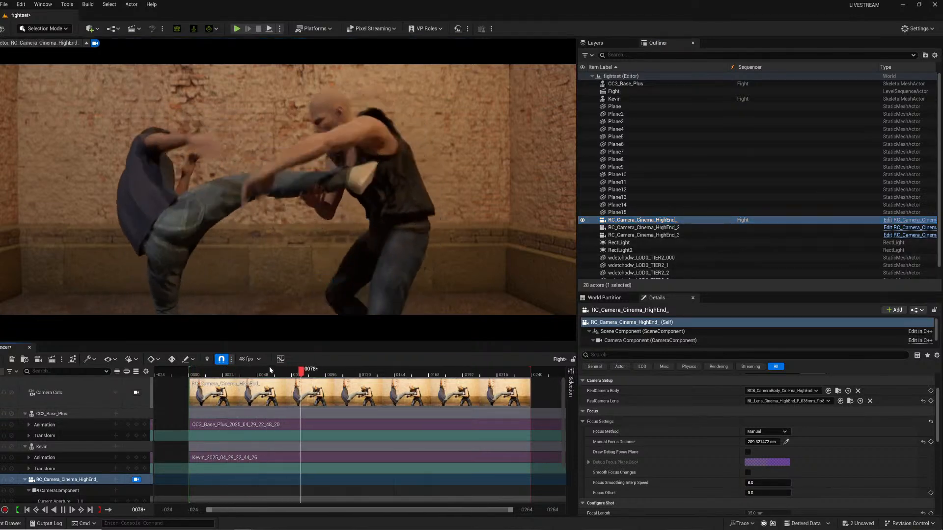
key("space")
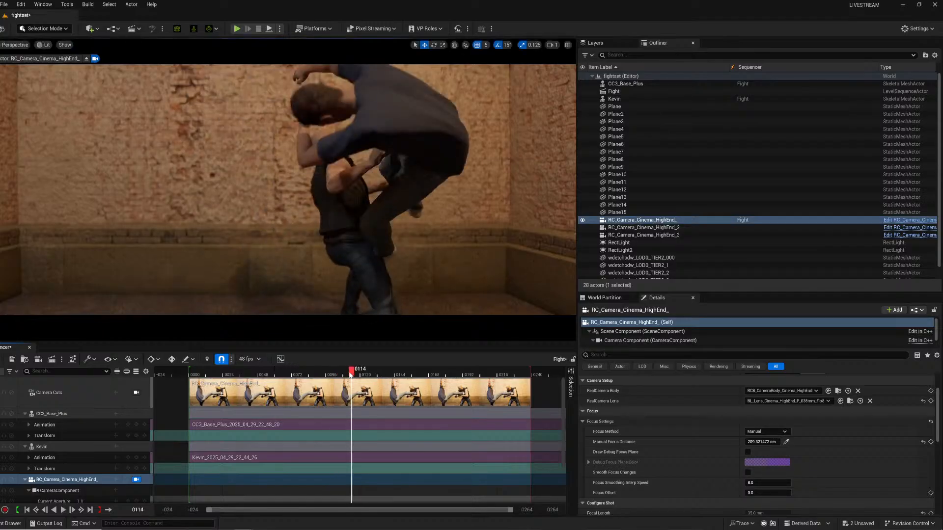
mouse_move(351, 374)
left_mouse_down()
mouse_move(327, 381)
mouse_move(340, 383)
left_mouse_up()
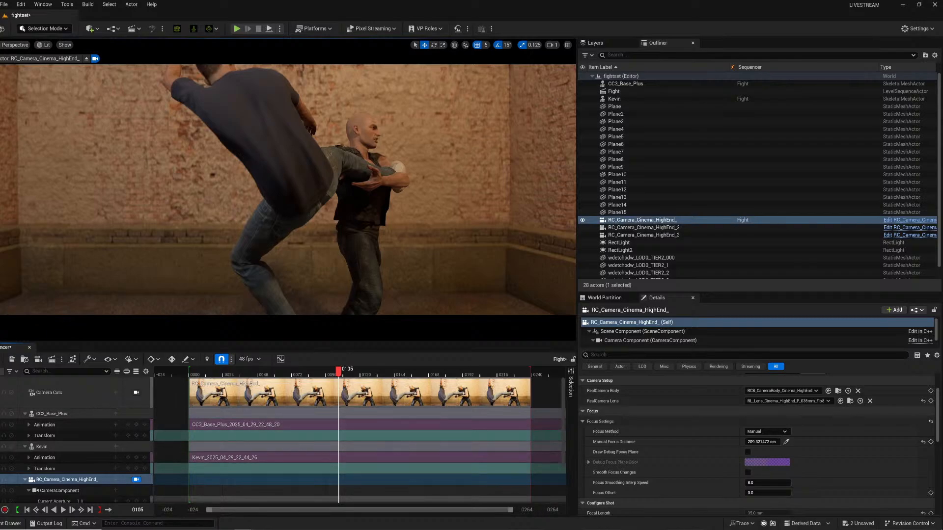
scroll(520, 457, "down", 1, "ctrl")
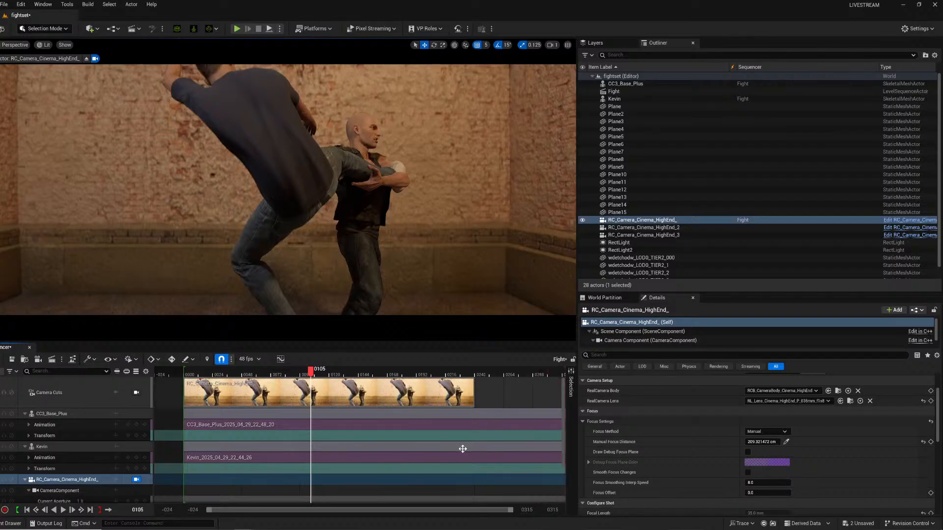
left_click(526, 509)
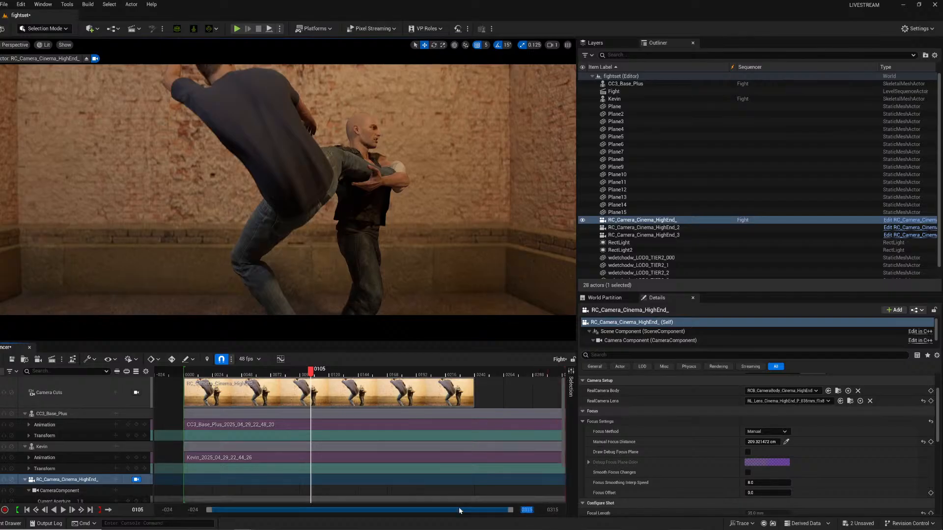
type("350")
key("Return")
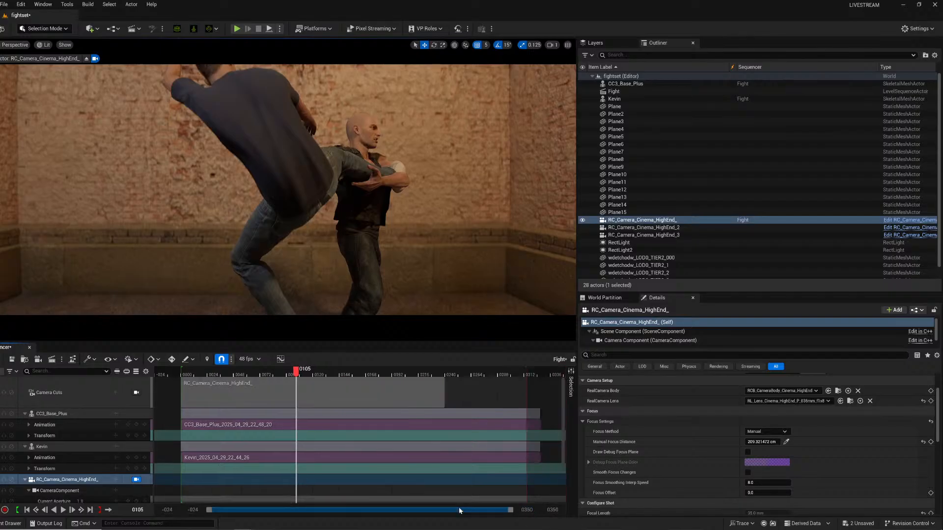
left_click_drag(444, 394, 542, 403)
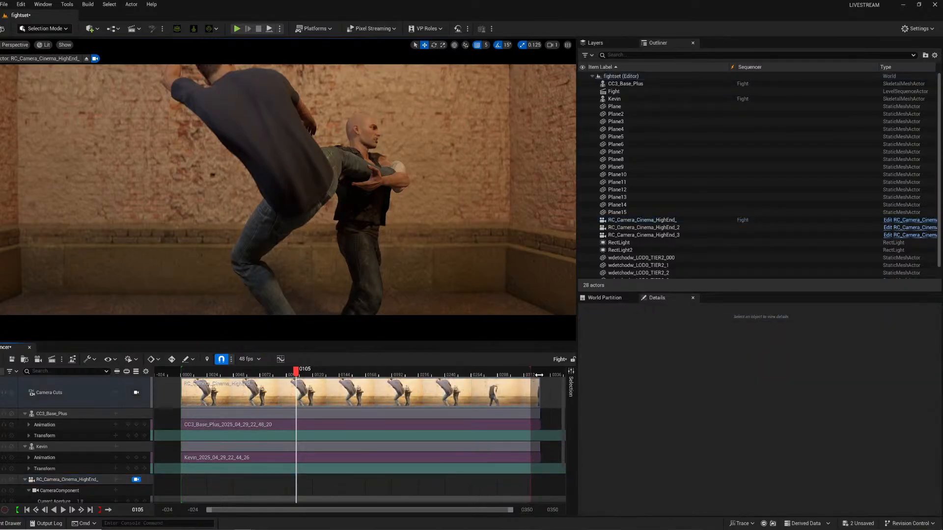
Keyframe the original camera's transform at frame 92, then rotate its view at frame 114 and keyframe again.
left_click_drag(315, 373, 282, 372)
scroll(105, 454, "down", 2)
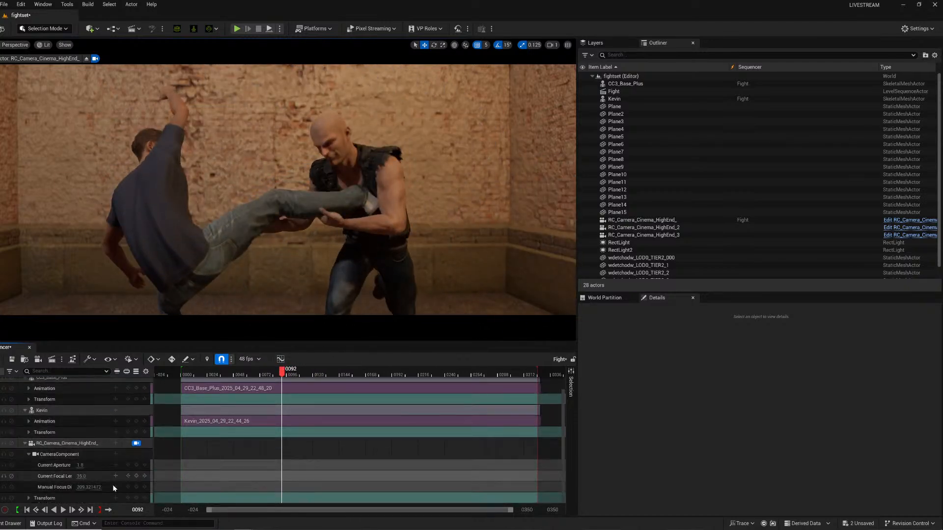
left_click(136, 501)
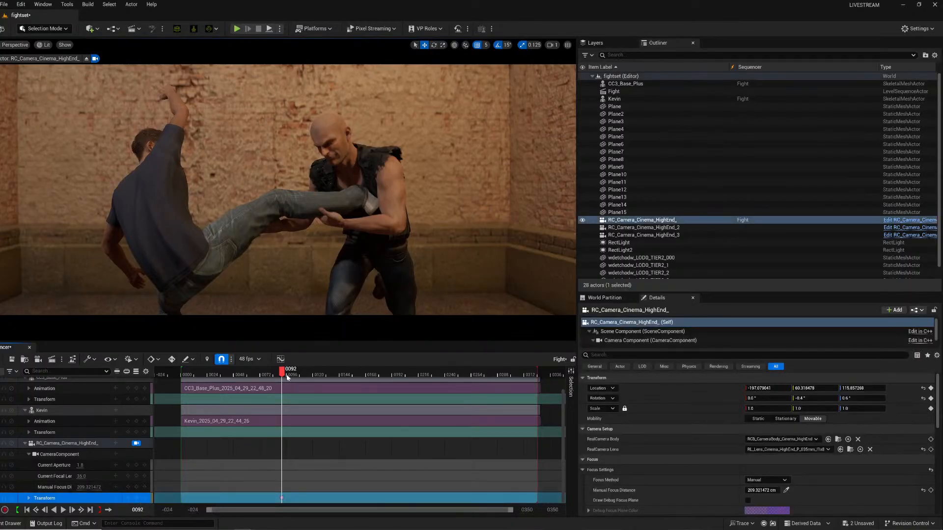
left_click_drag(294, 372, 306, 373)
right_click_drag(362, 241, 420, 213)
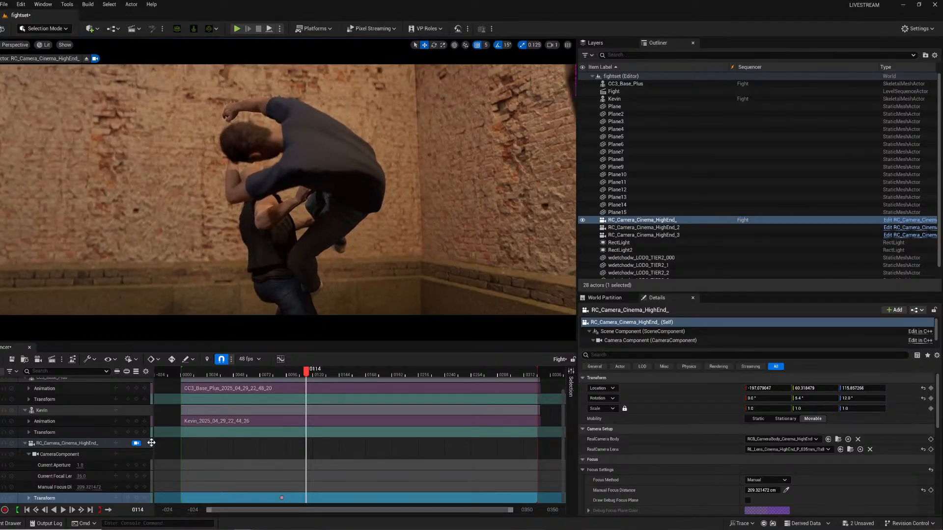
left_click(137, 498)
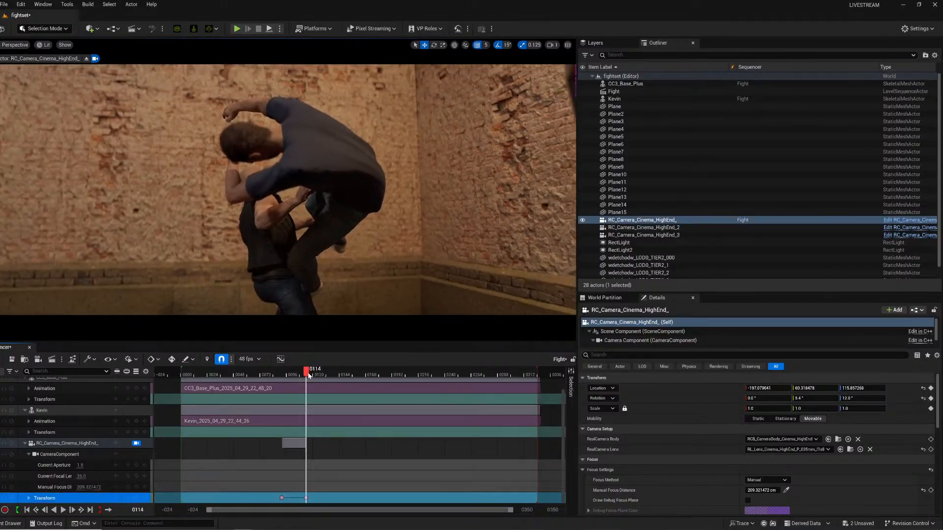
Rotate the camera to follow the fallen fighter at frame 136 and keyframe its transform.
key("space")
right_click_drag(368, 258, 435, 285)
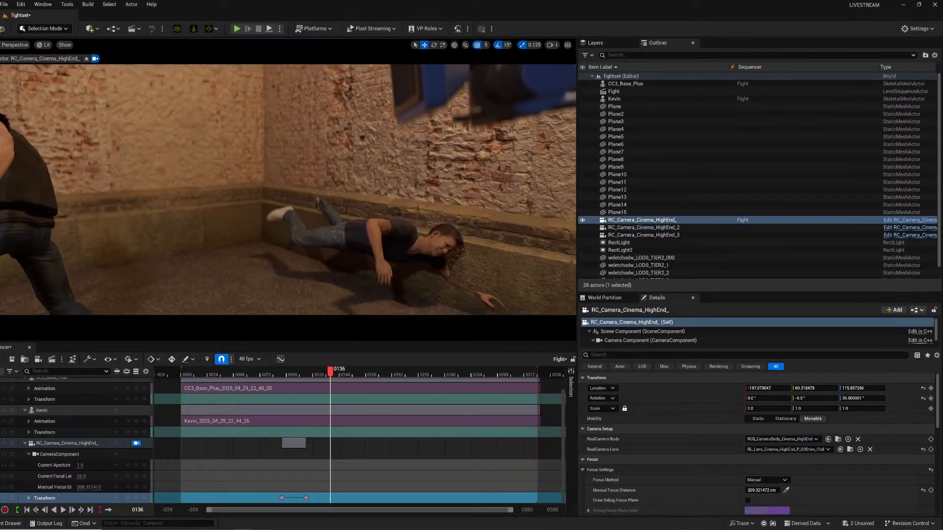
left_click(410, 219)
left_click(289, 219, "ctrl")
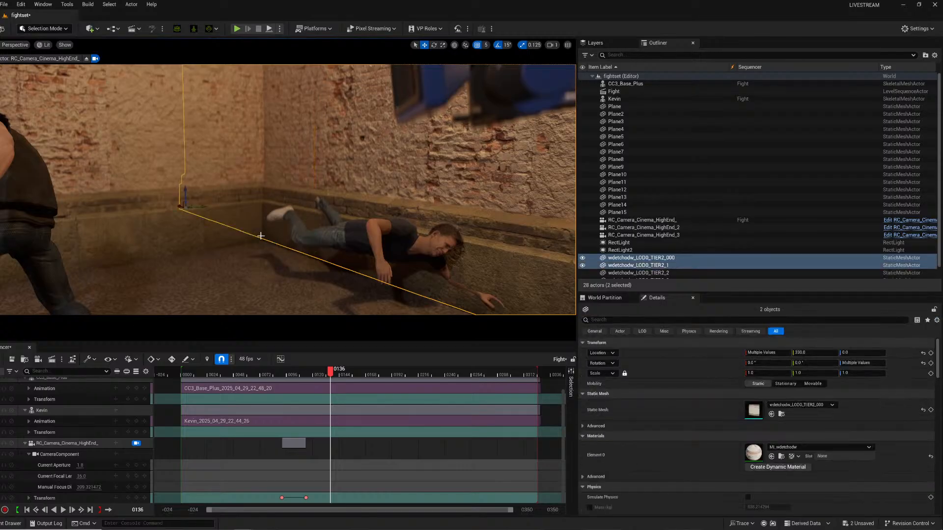
left_click_drag(201, 205, 205, 204)
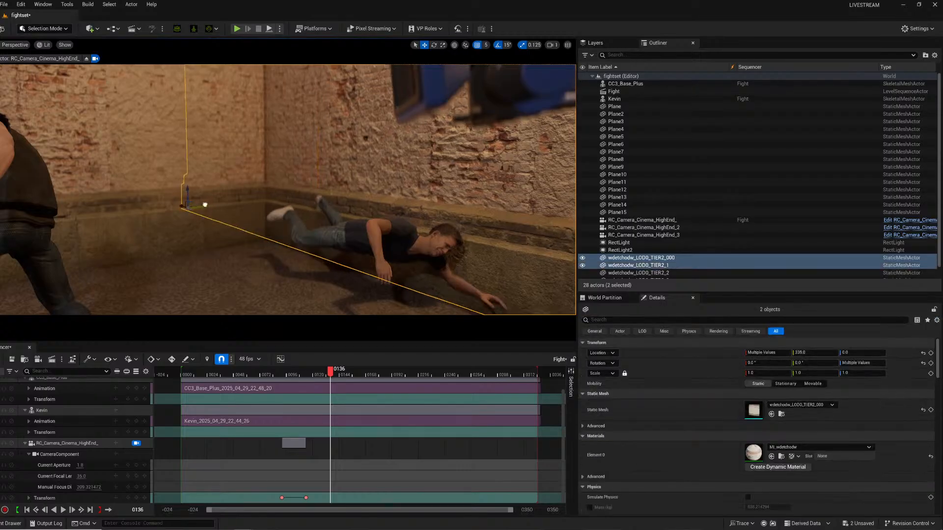
left_click(137, 498)
Play back the Fight sequence from several frames to review the animated camera move.
left_click(234, 376)
key("space")
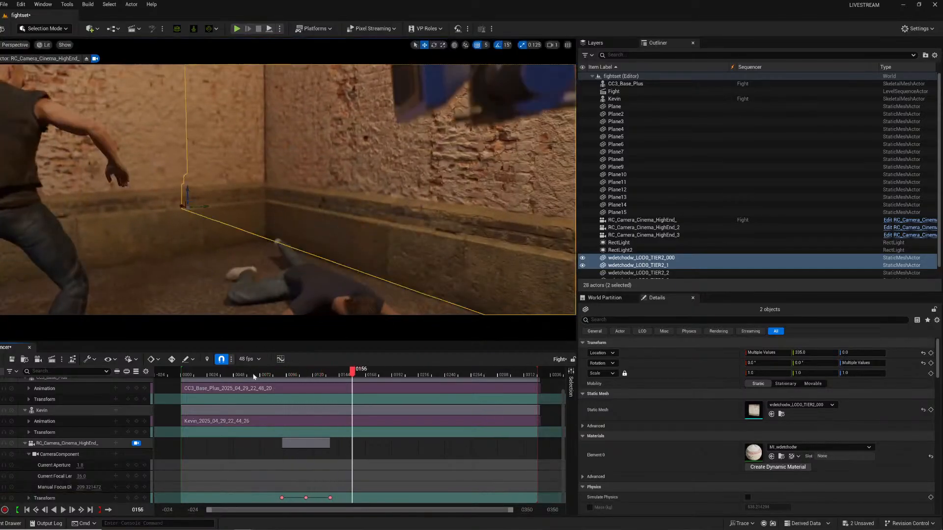
left_click(276, 376)
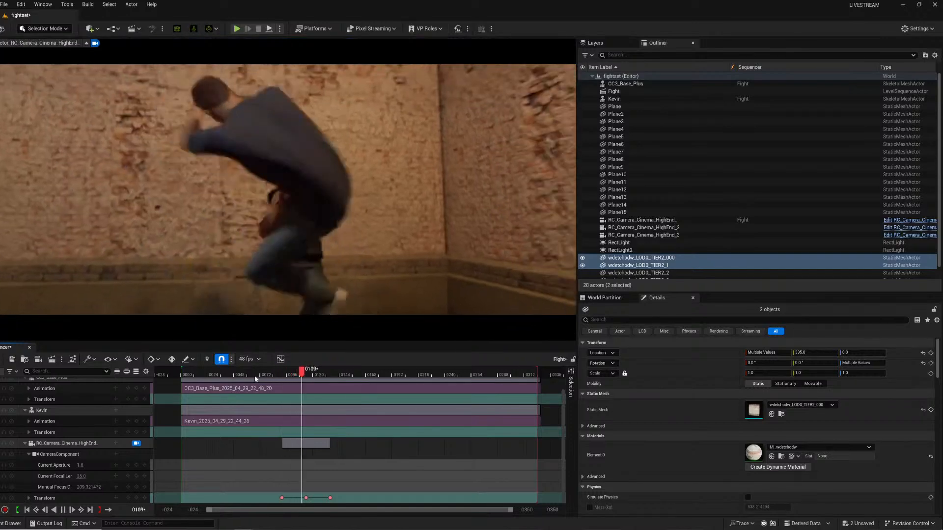
left_click(258, 373)
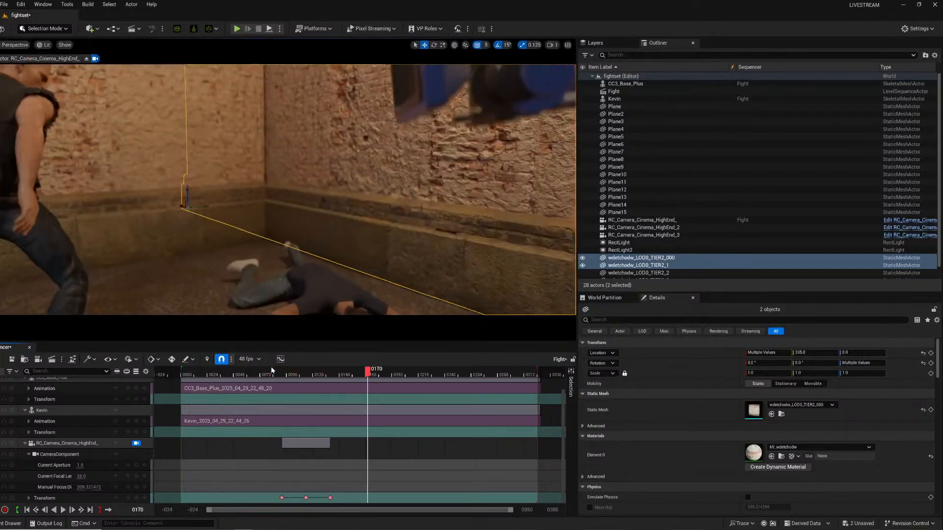
left_click(239, 374)
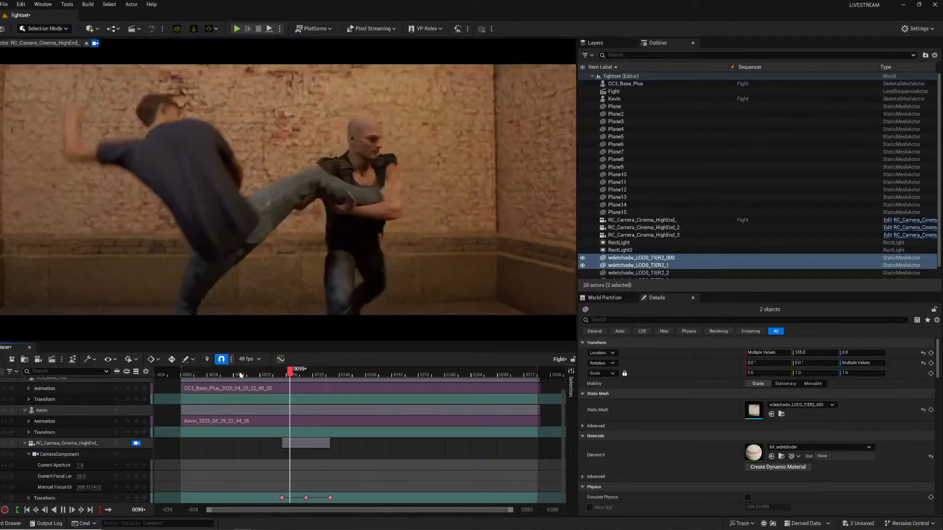
key("space")
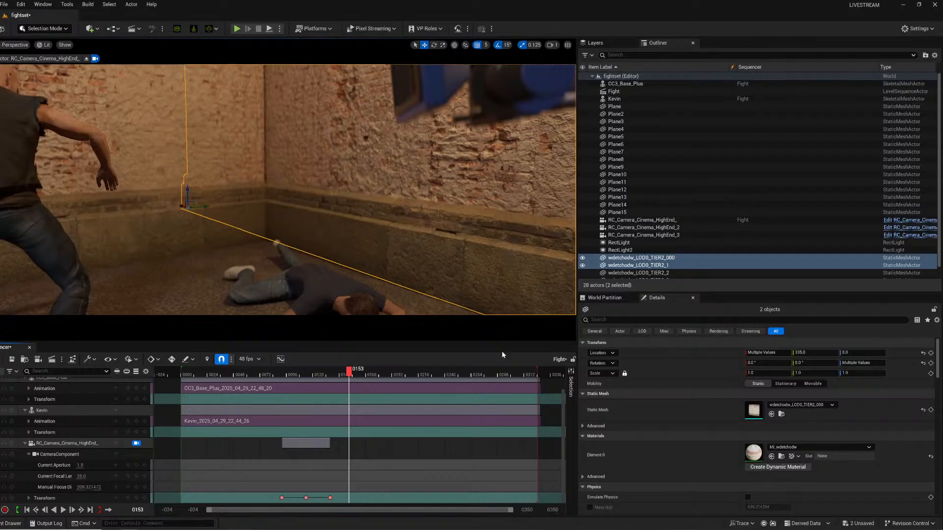
left_click(204, 373)
key("space")
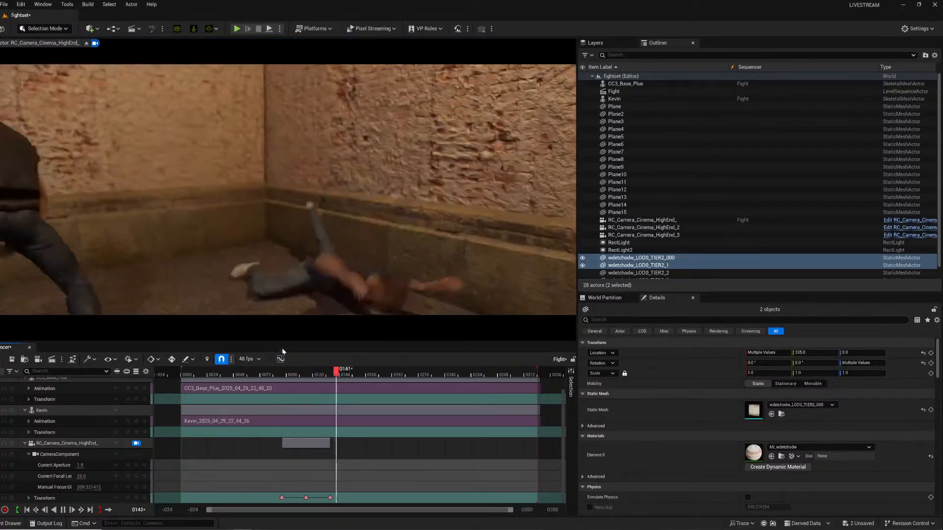
key("space")
left_click(196, 375)
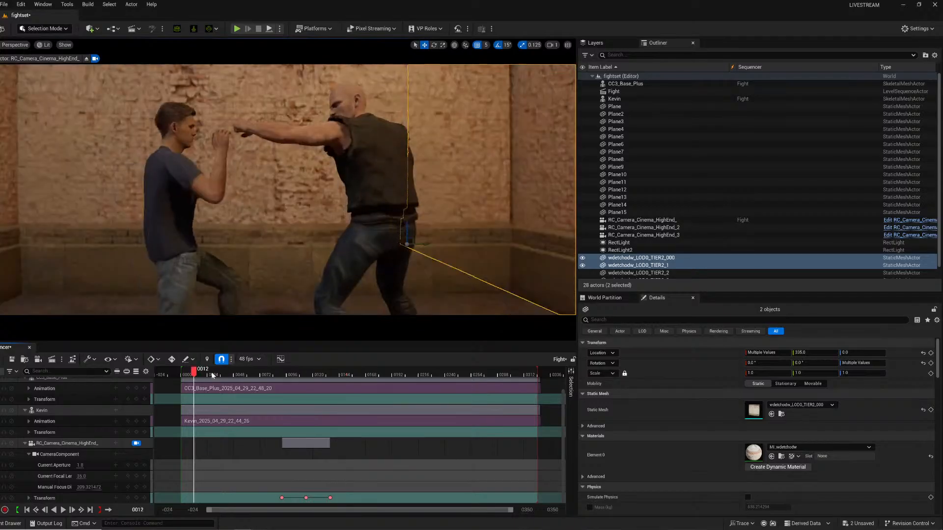
left_click_drag(212, 375, 279, 375)
key("space")
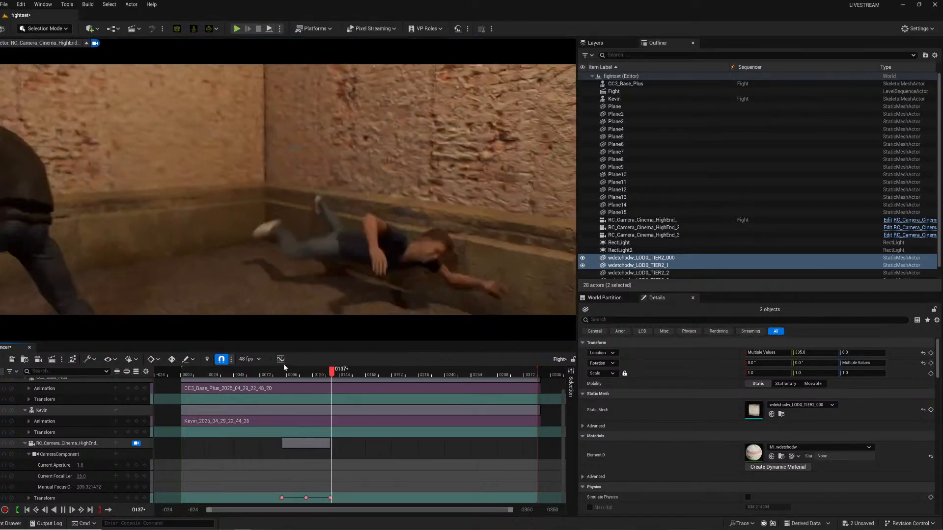
left_click(266, 375)
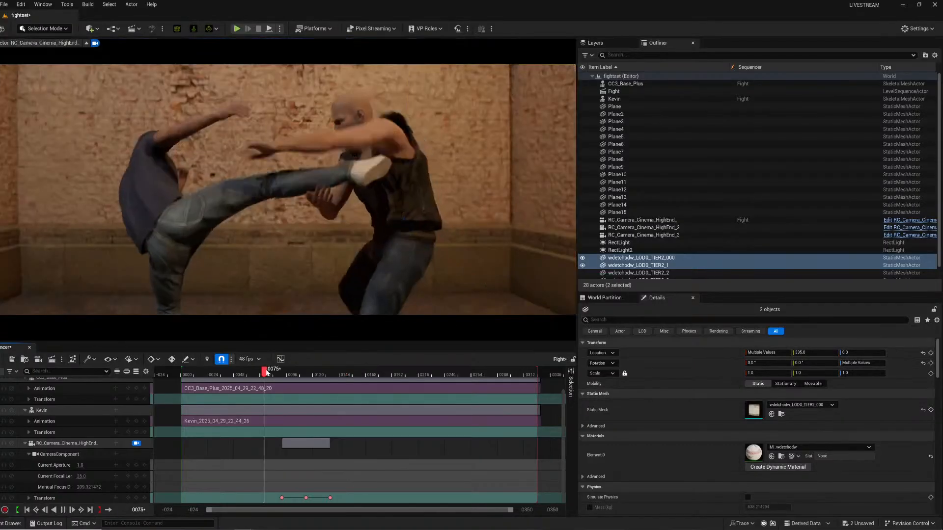
key("space")
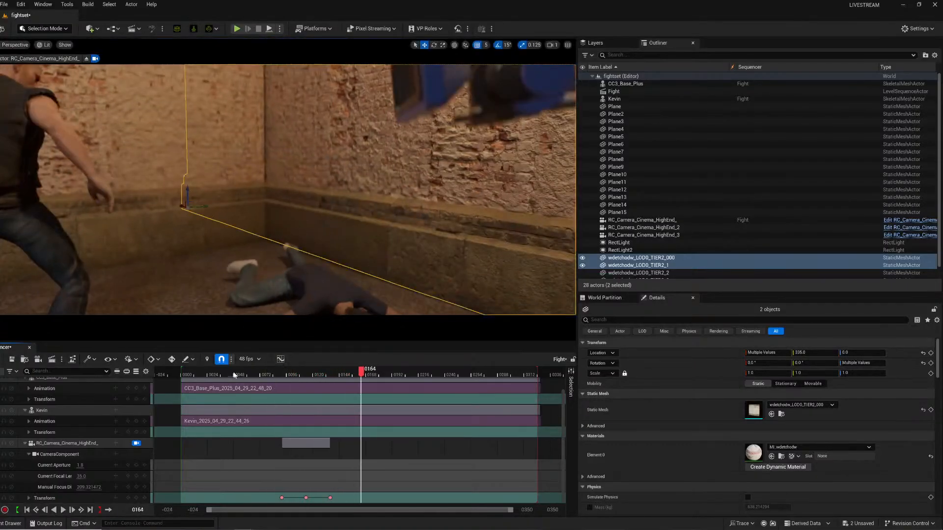
left_click(192, 375)
key("space")
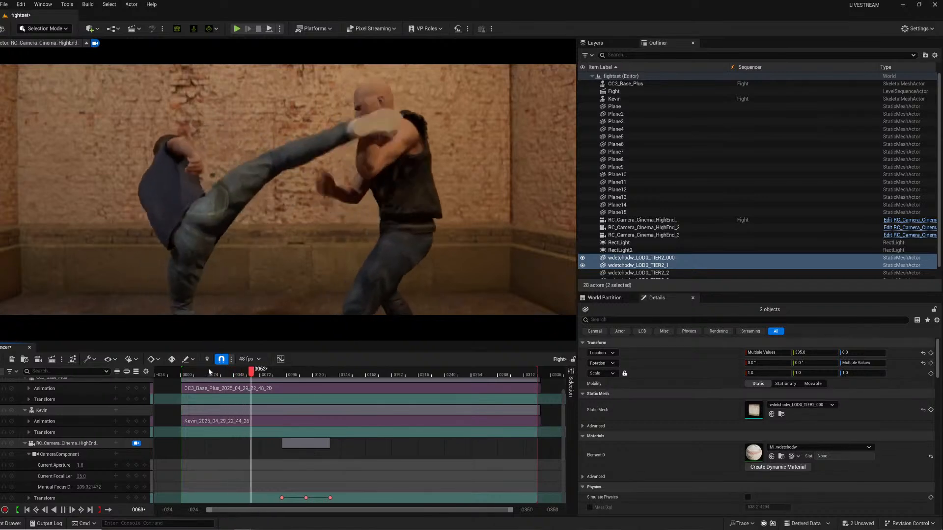
left_click(195, 374)
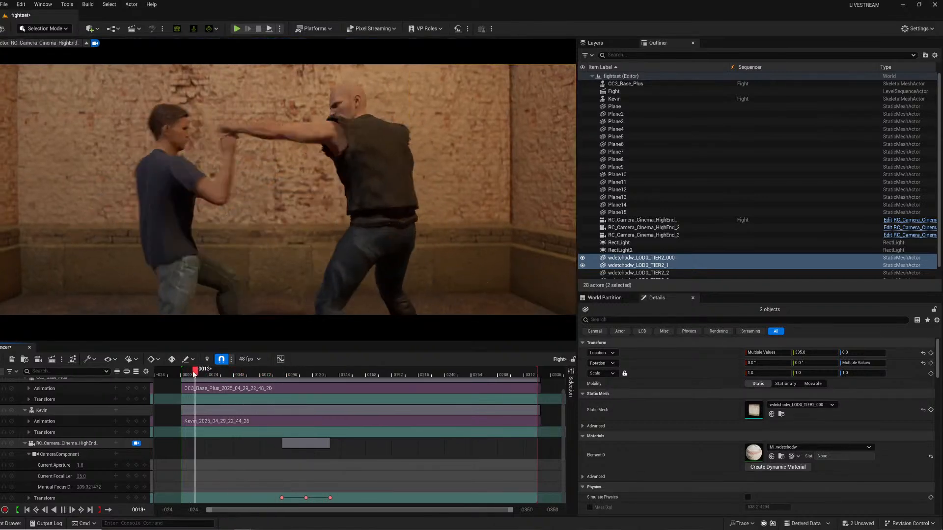
key("space")
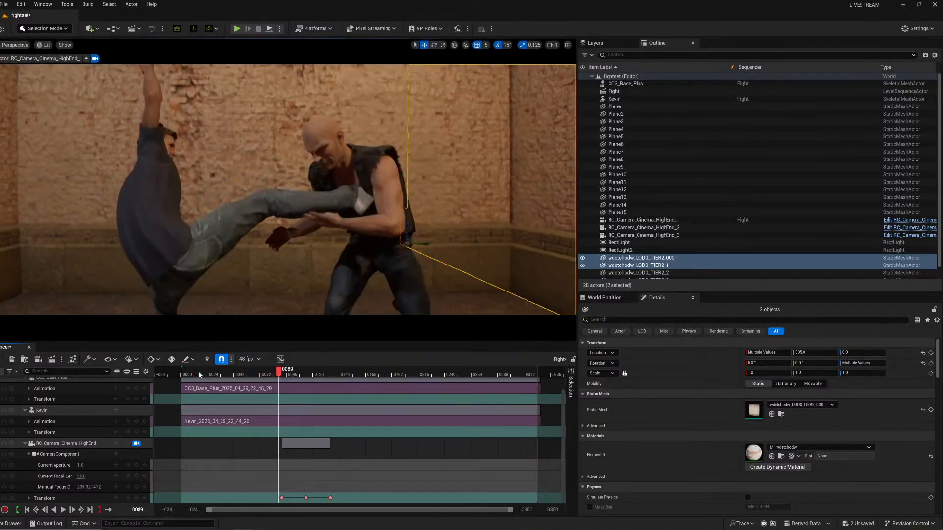
Play back the Fight sequence from several points on the timeline to review the camera move.
key("space")
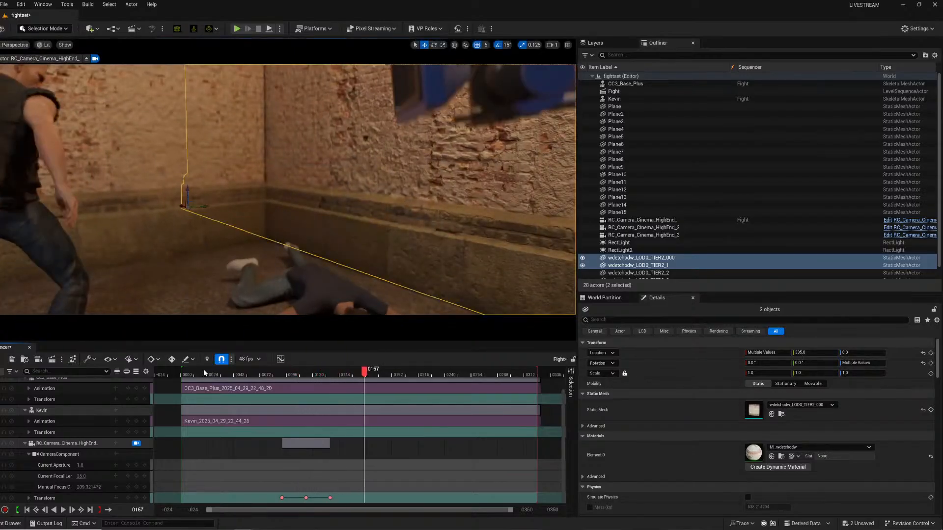
left_click(192, 374)
key("space")
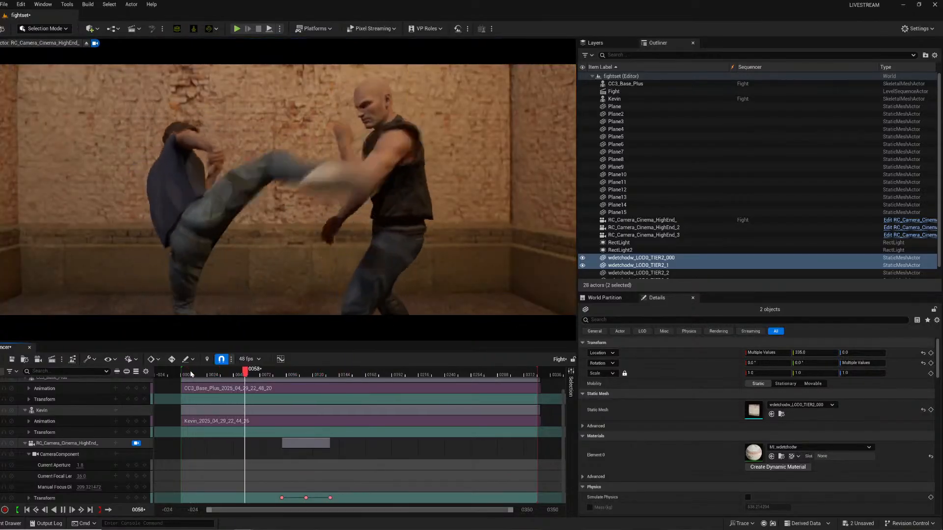
key("space")
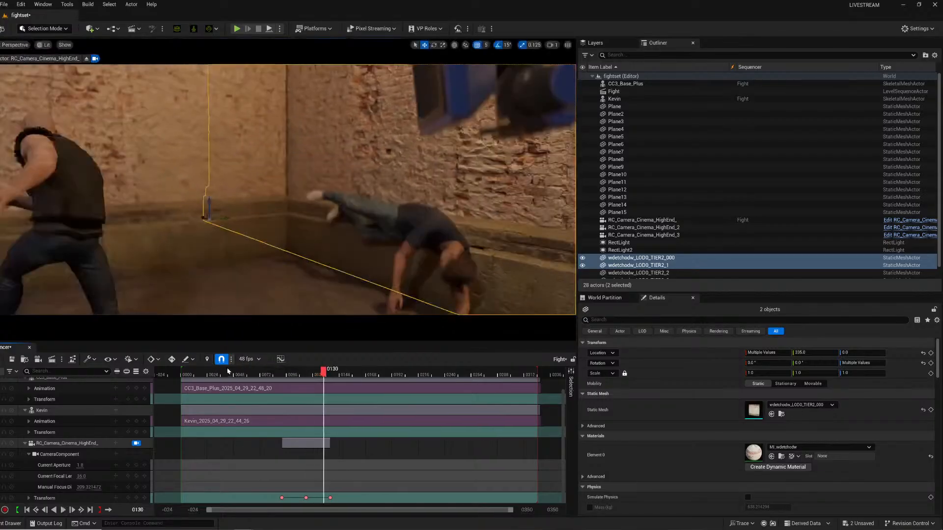
left_click(255, 375)
key("space")
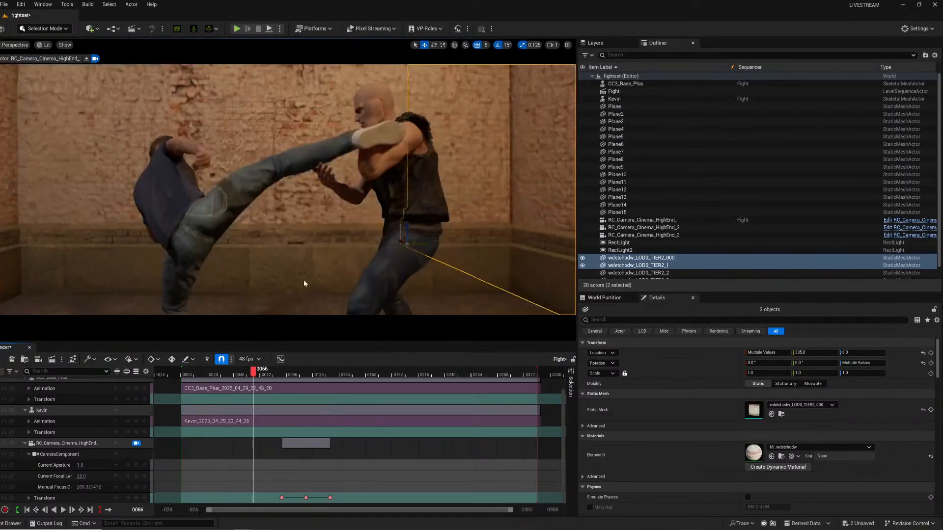
key("space")
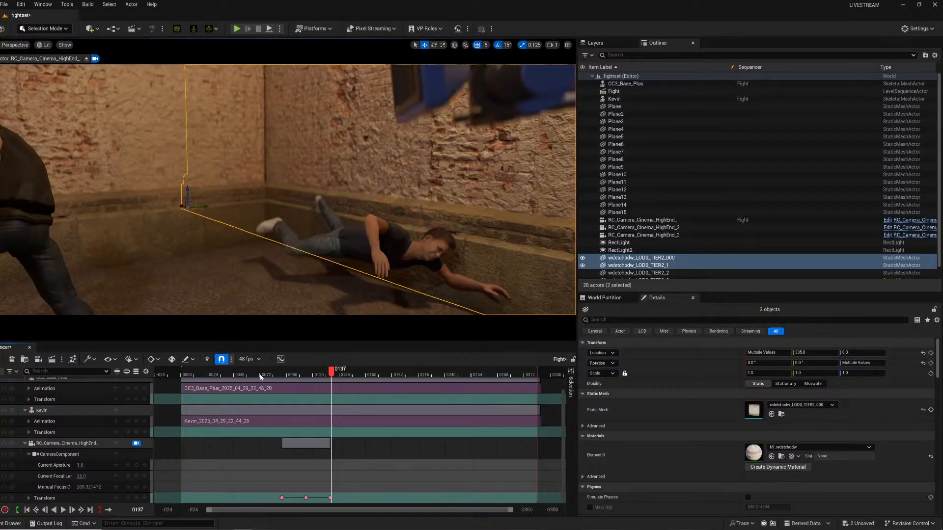
left_click_drag(261, 375, 169, 379)
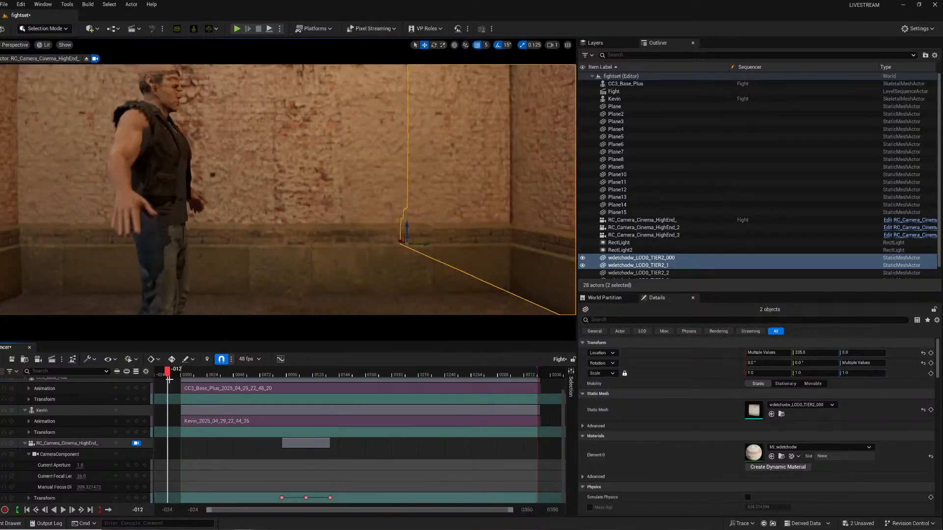
key("space")
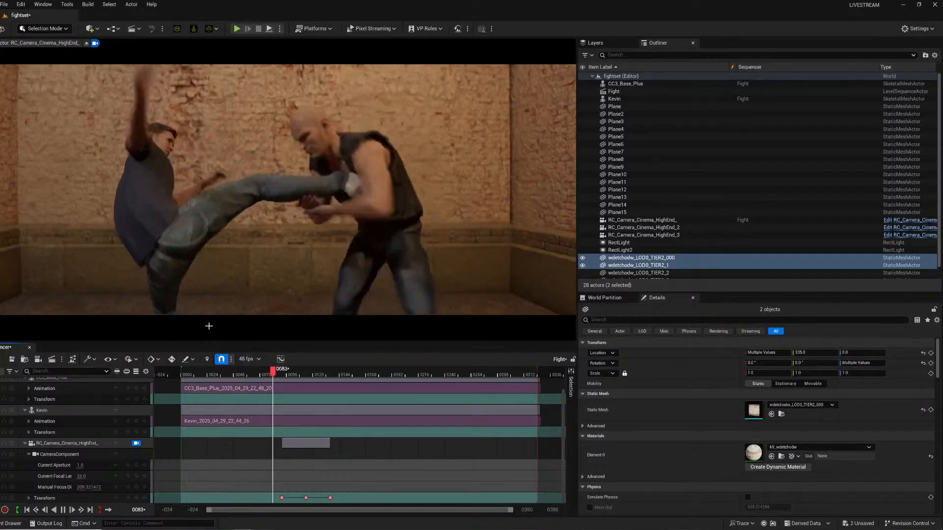
key("space")
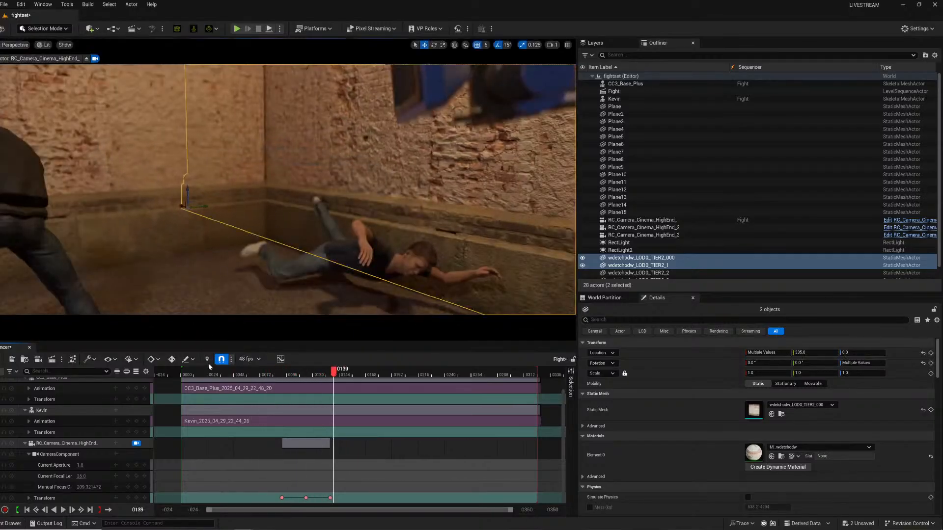
left_click(193, 373)
key("space")
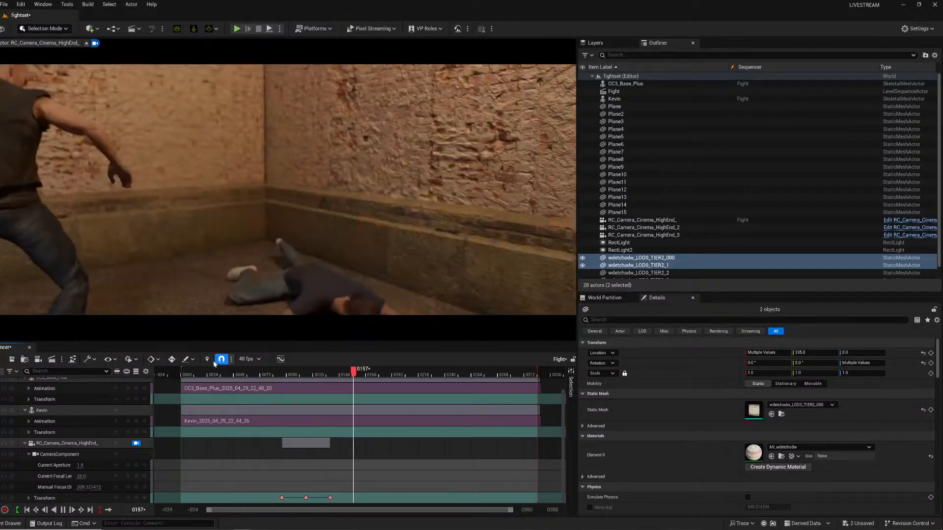
key("space")
left_click(190, 373)
key("space")
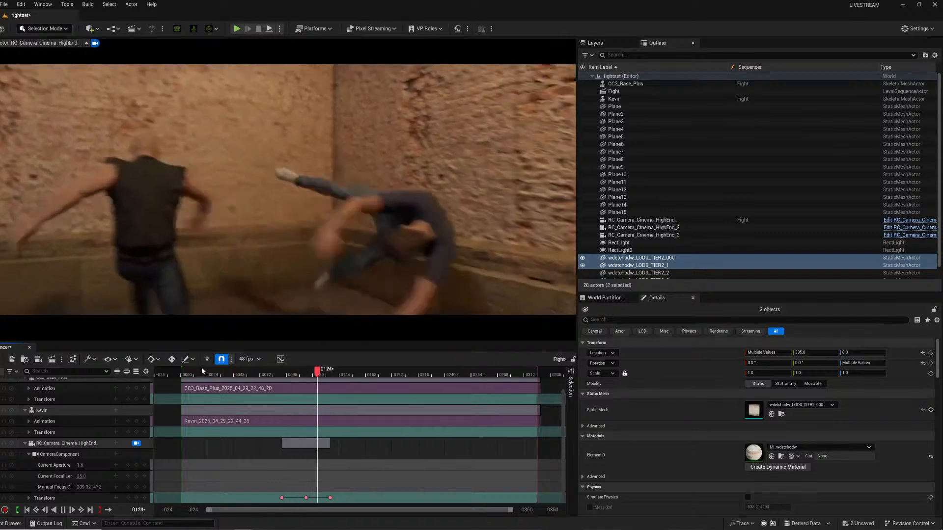
key("space")
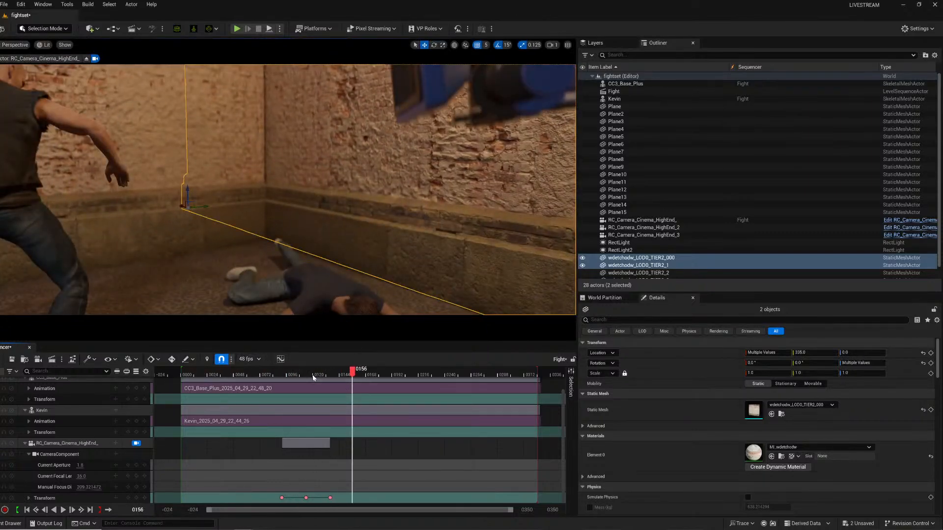
At frame 144, tilt the camera down toward the fallen fighter and keyframe its transform.
left_click_drag(313, 375, 339, 374)
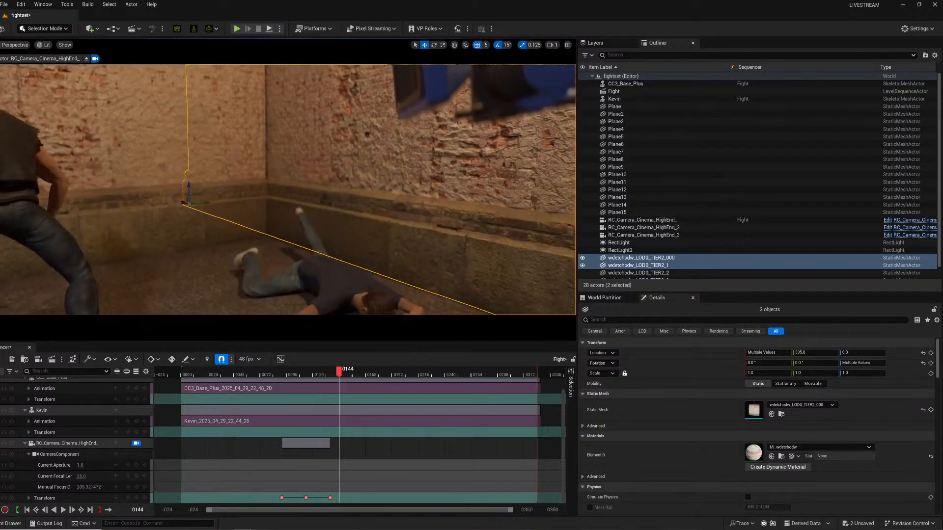
right_click_drag(315, 207, 302, 261)
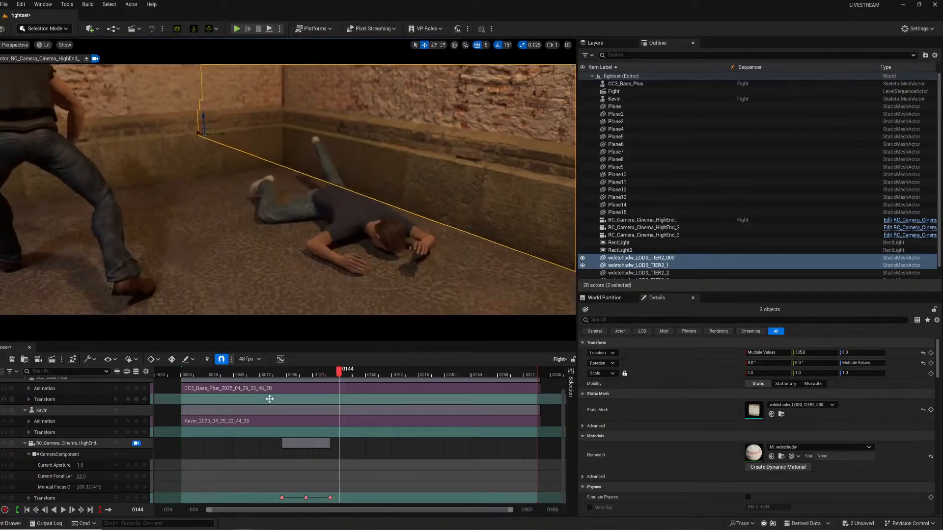
left_click(138, 498)
Play back from frame 98, then move the camera's last transform key to about frame 154.
left_click(290, 369)
key("space")
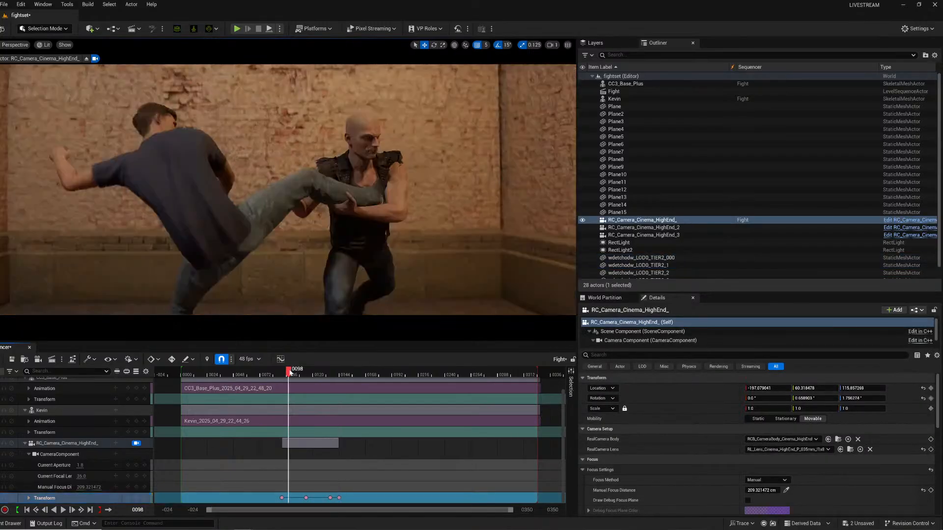
key("space")
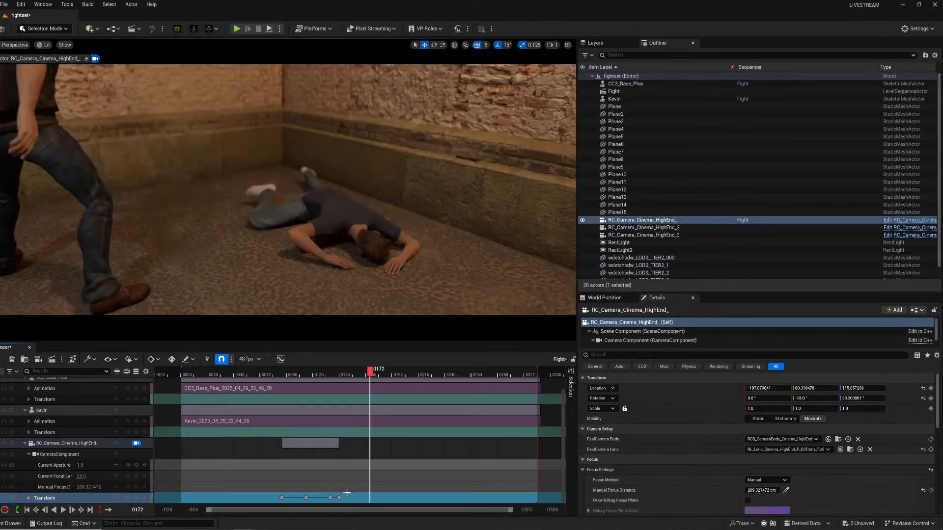
left_click_drag(341, 498, 351, 498)
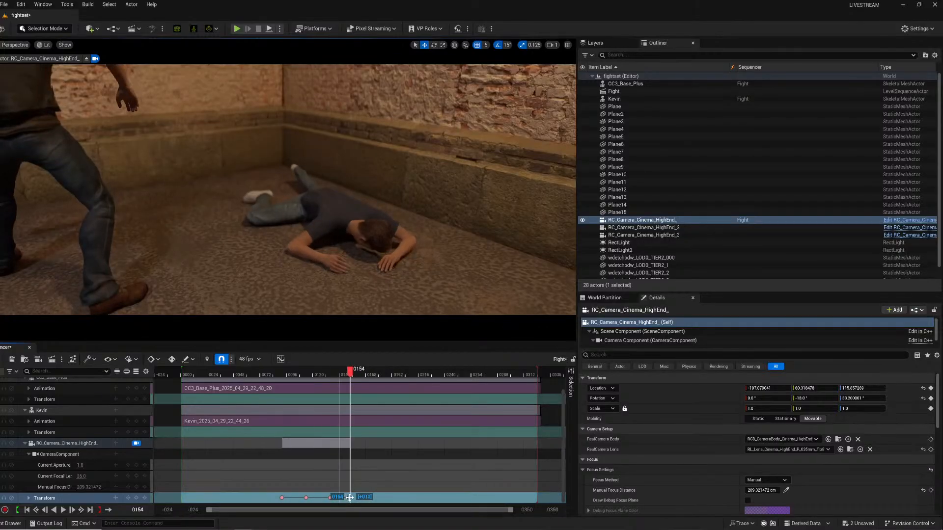
Open the camera transform curves in the Sequencer Curves editor, frame the keys, and close the editor.
left_click(283, 371)
left_click(280, 359)
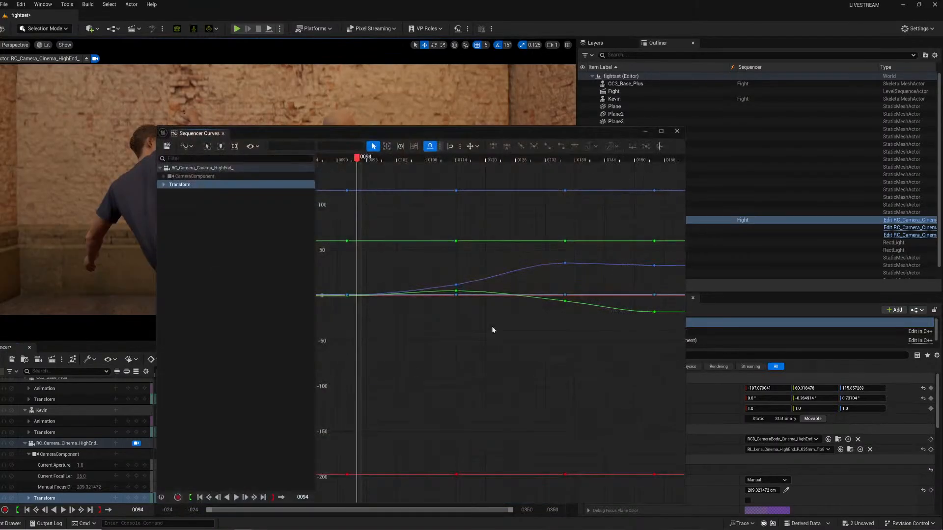
right_click(401, 201)
left_click(436, 293)
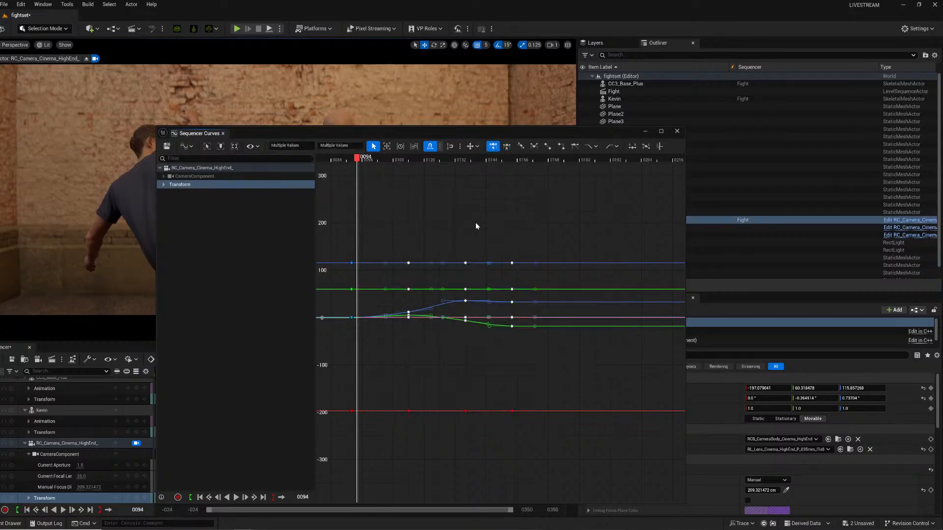
left_click(676, 132)
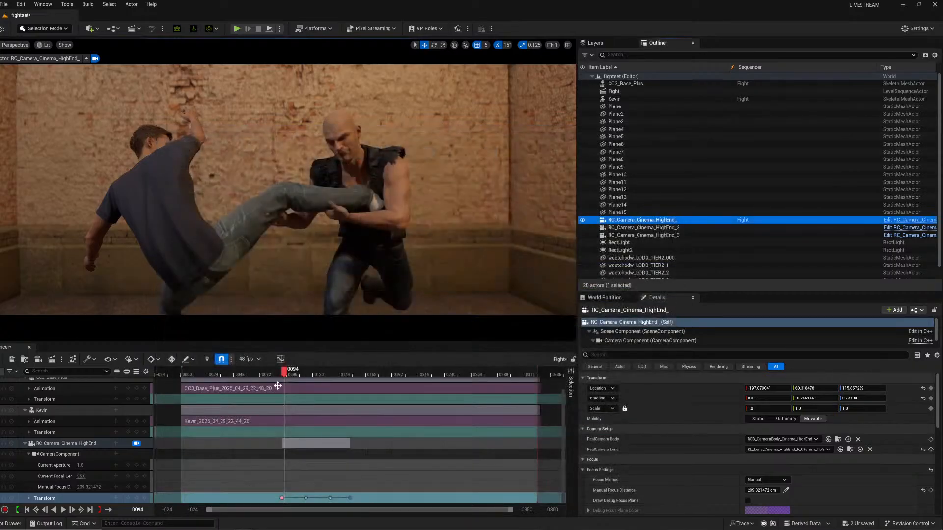
Switch to the rotate tool and play back the sequence from several frames to review the camera motion.
key("e")
key("space")
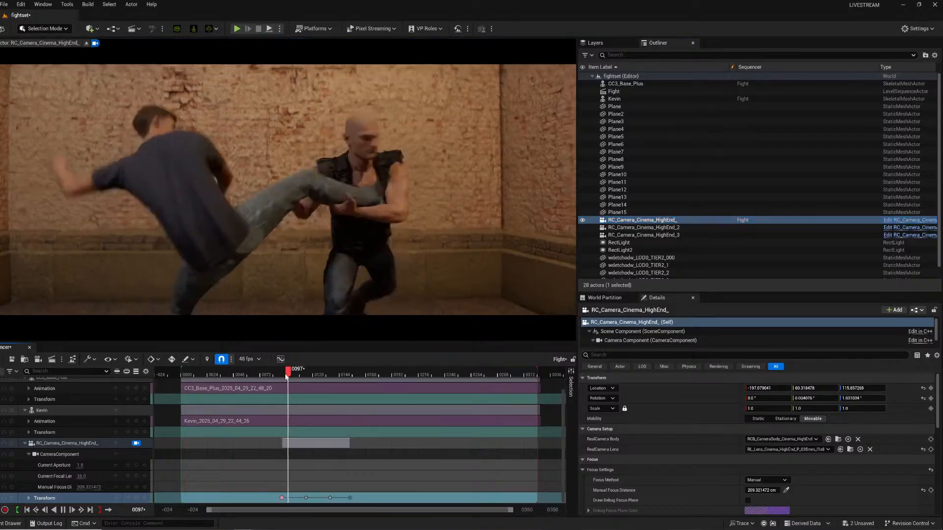
key("space")
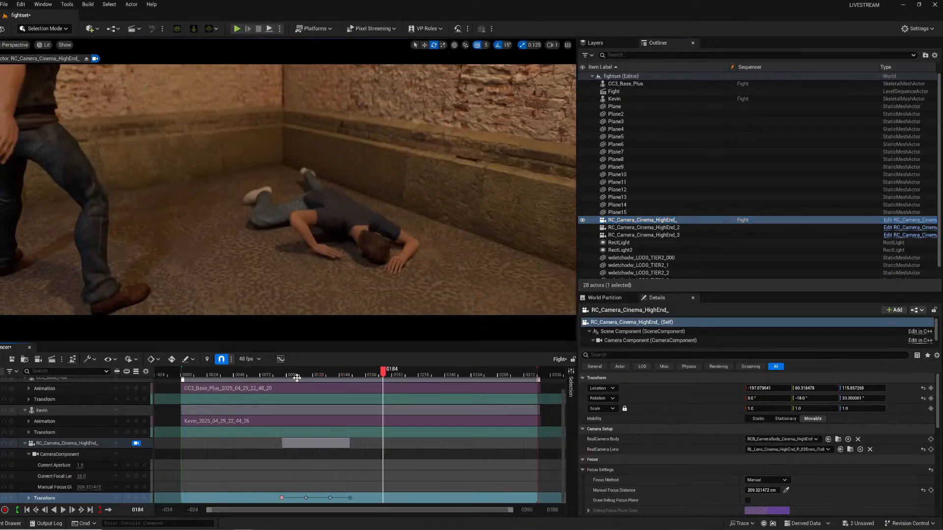
left_click(283, 375)
key("space")
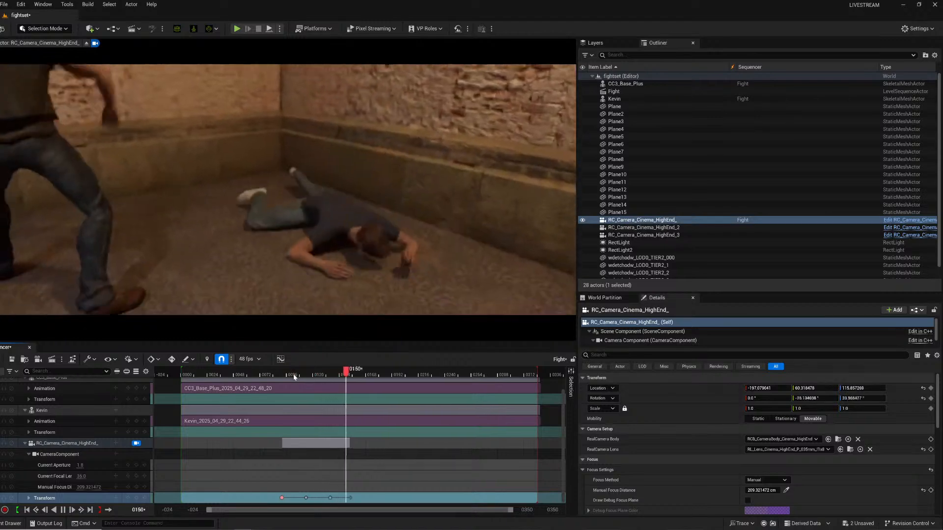
key("space")
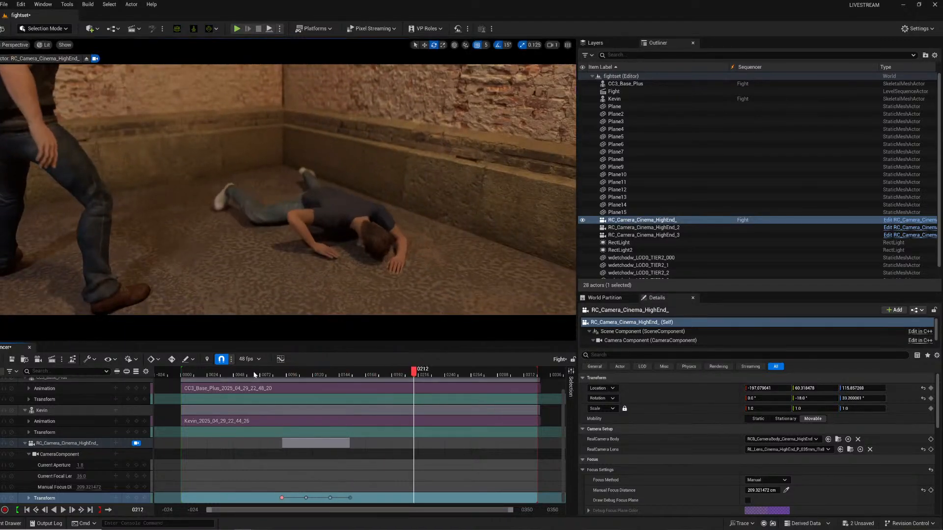
left_click(255, 375)
key("space")
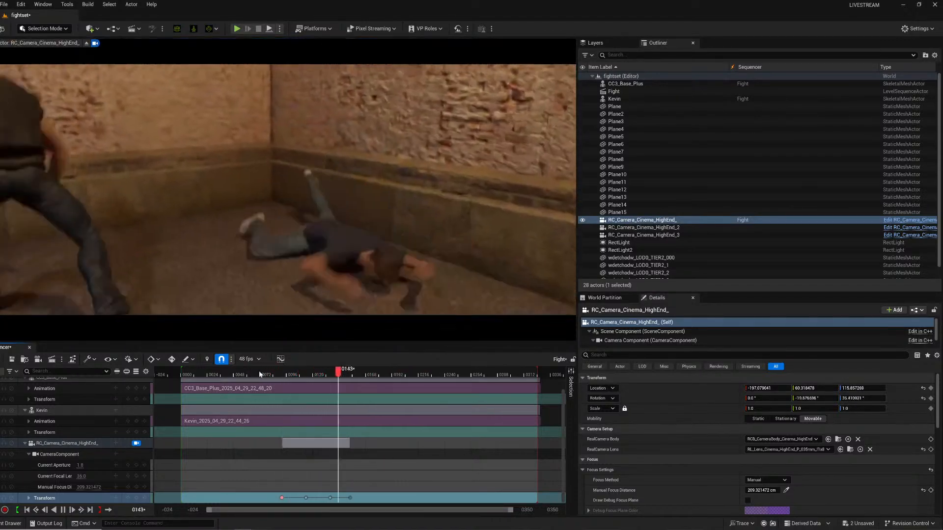
key("space")
left_click(266, 374)
key("space")
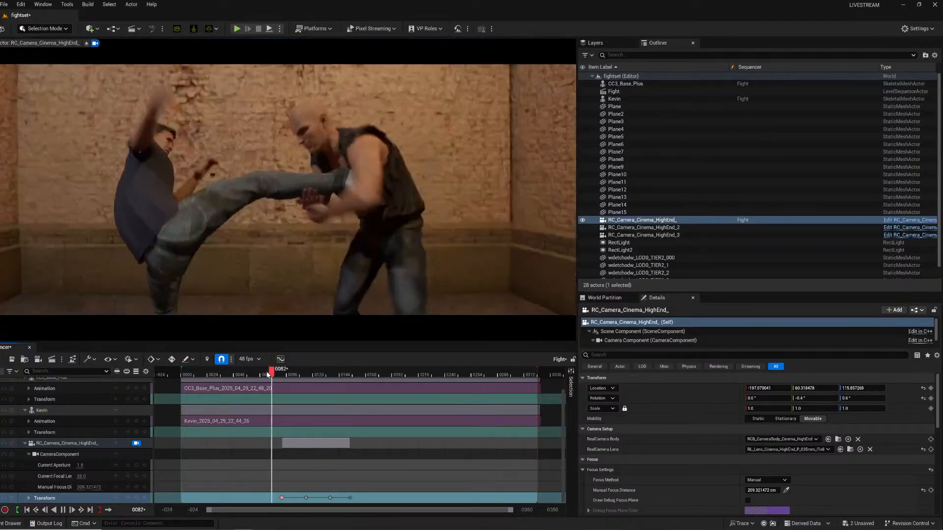
key("space")
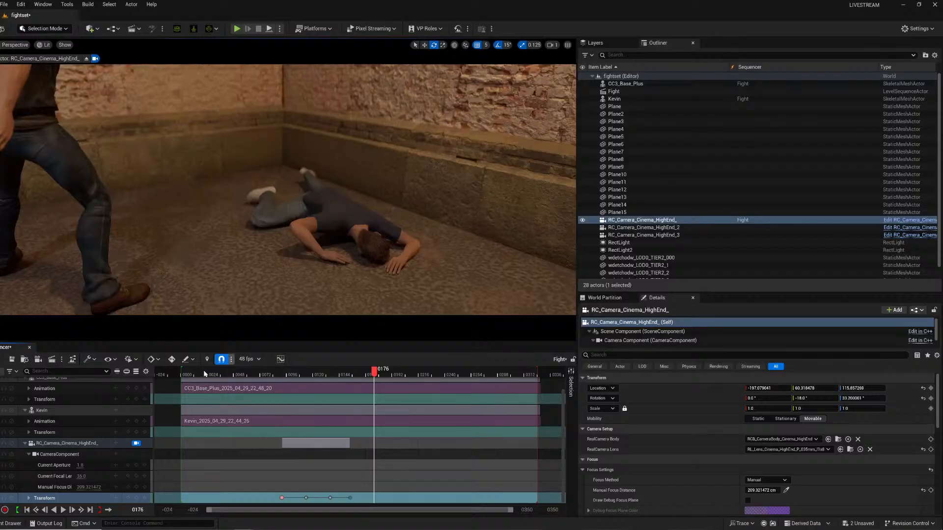
left_click(188, 375)
key("space")
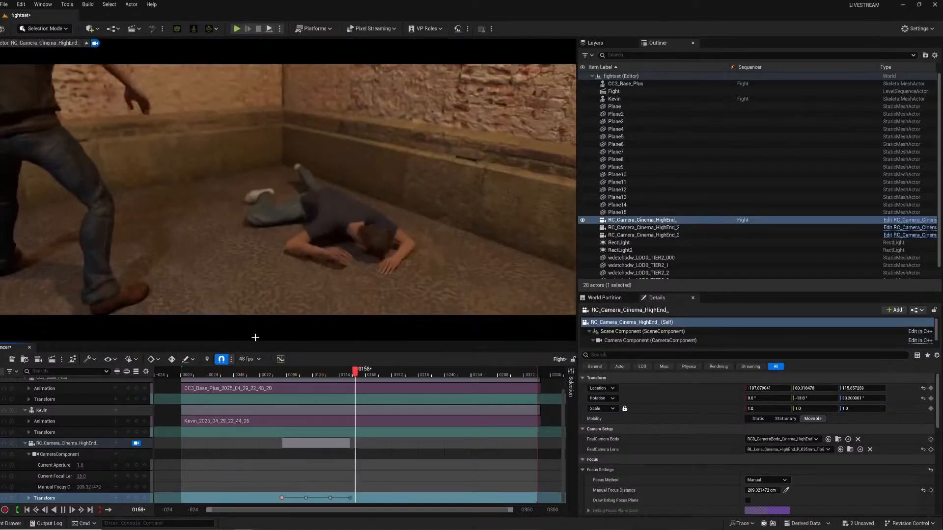
key("space")
At frame 136, re-aim the camera at the fallen fighter with rotation about -14.2° and 47.5°, and keyframe its transform.
left_click_drag(297, 375, 330, 378)
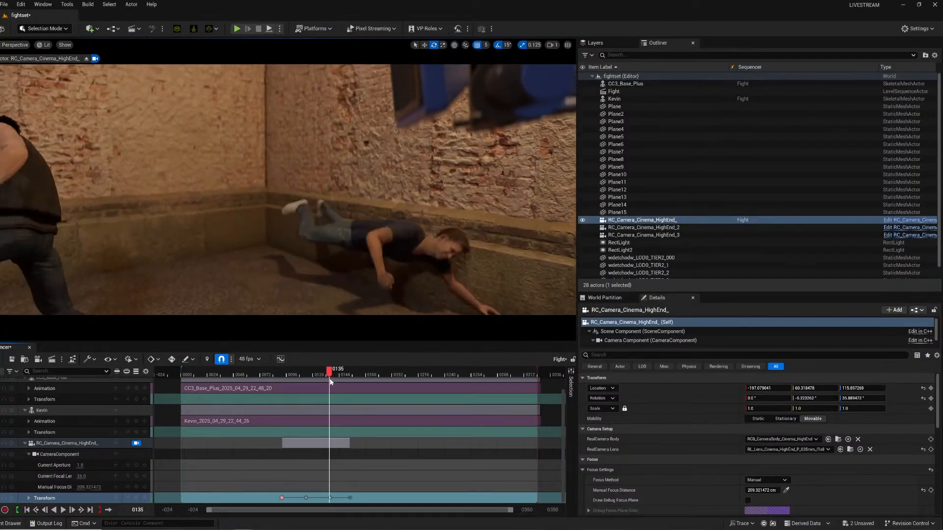
left_click(133, 497)
key("Right")
right_click_drag(323, 243, 379, 267)
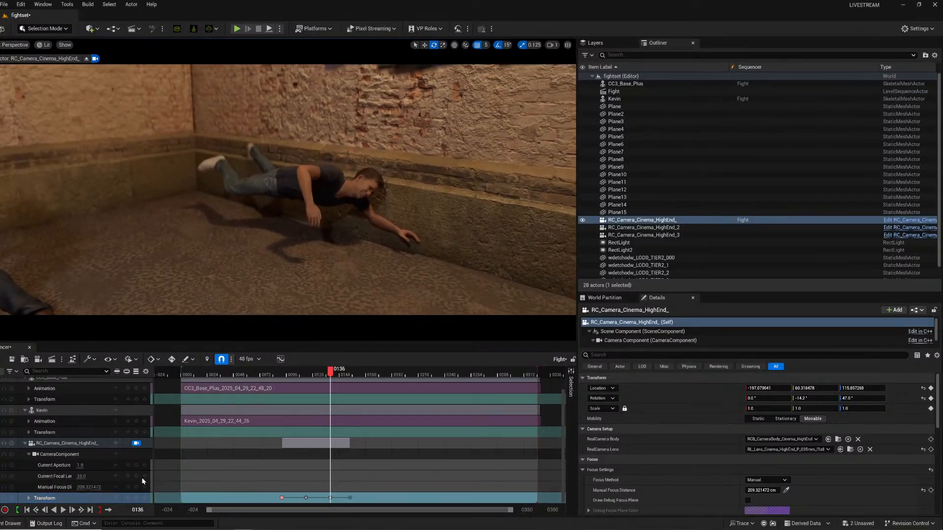
left_click(137, 499)
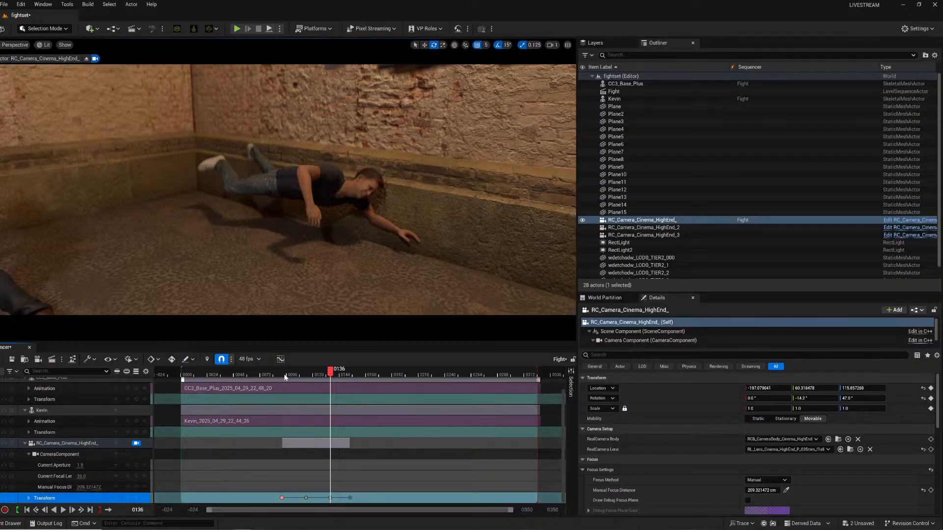
Play back the Fight sequence from several frames and scroll the track list up to the Camera Cuts track.
left_click(266, 375)
key("space")
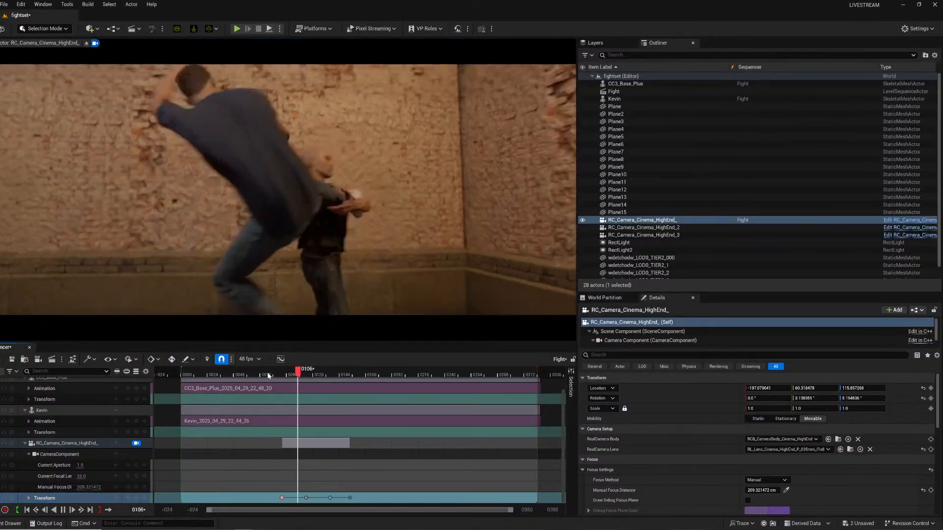
key("space")
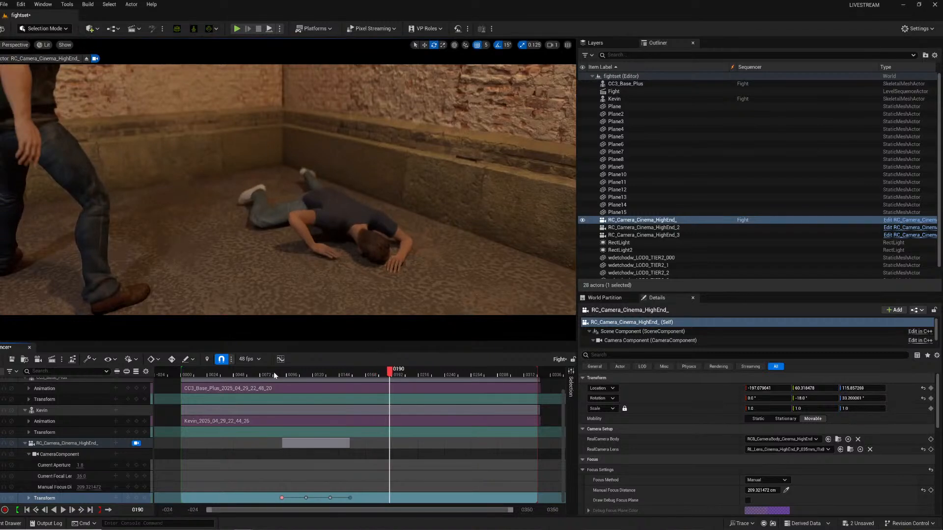
left_click(212, 375)
key("space")
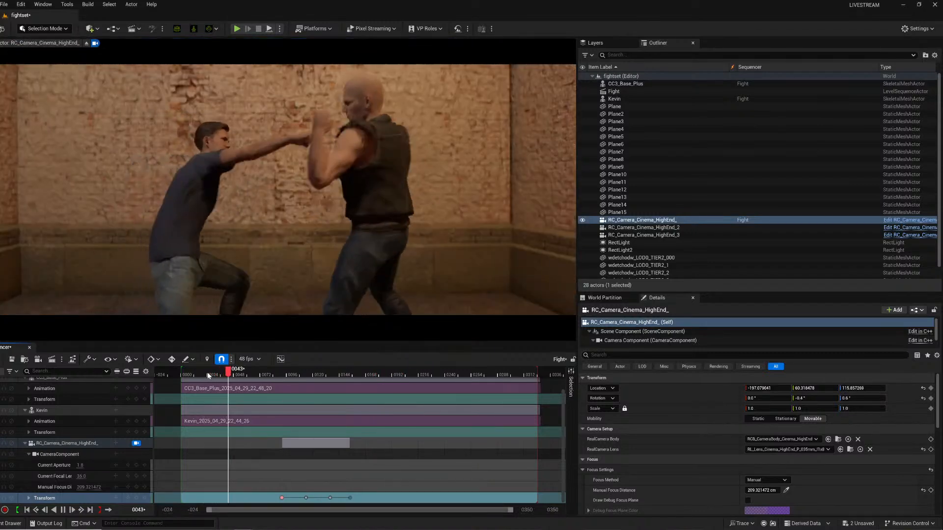
key("space")
scroll(130, 411, "up", 2)
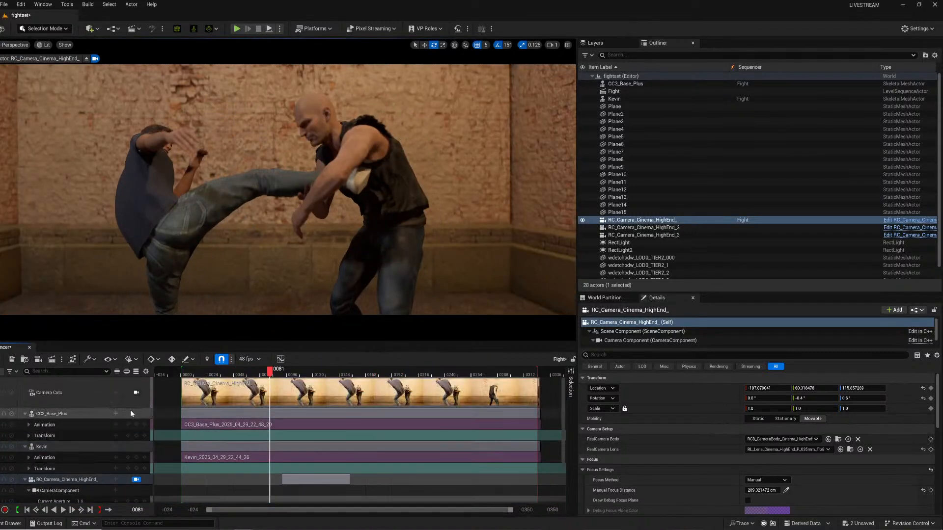
left_click(192, 375)
key("space")
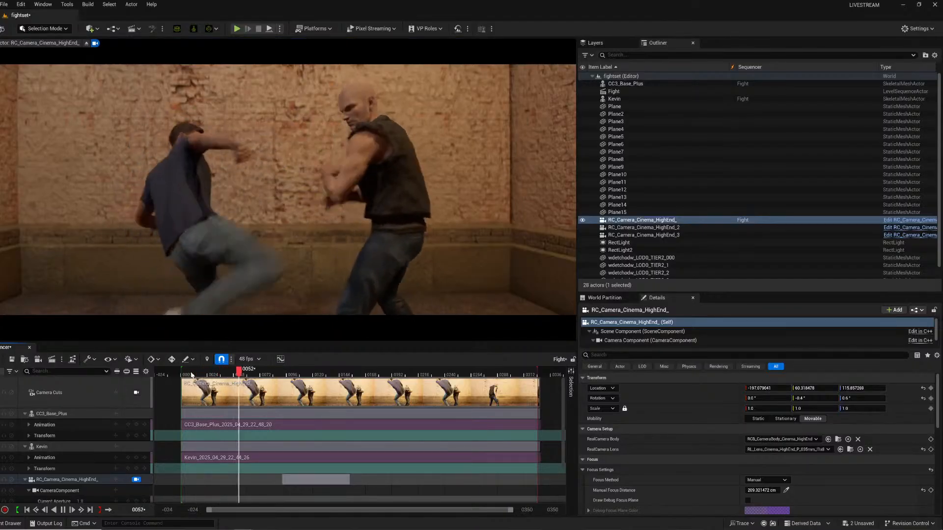
Review the camera animation by playing the Fight sequence from several different start frames.
key("space")
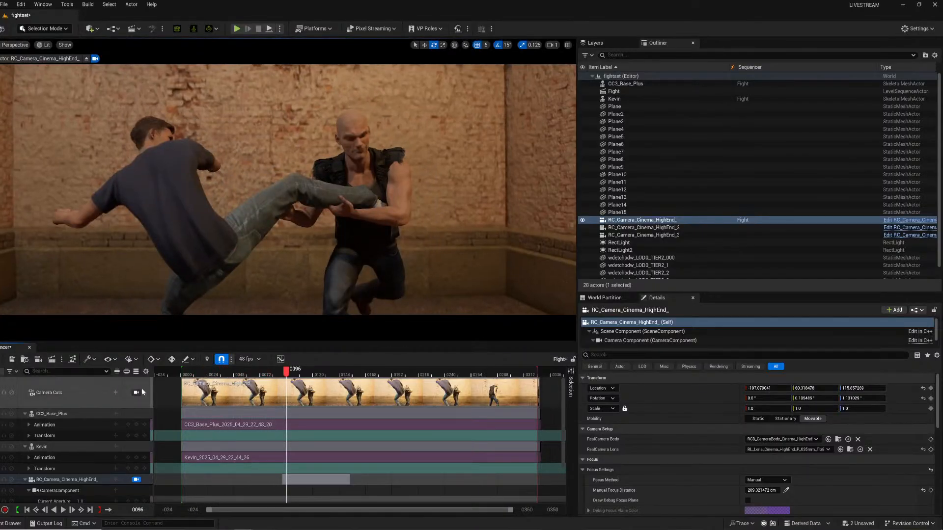
left_click(190, 376)
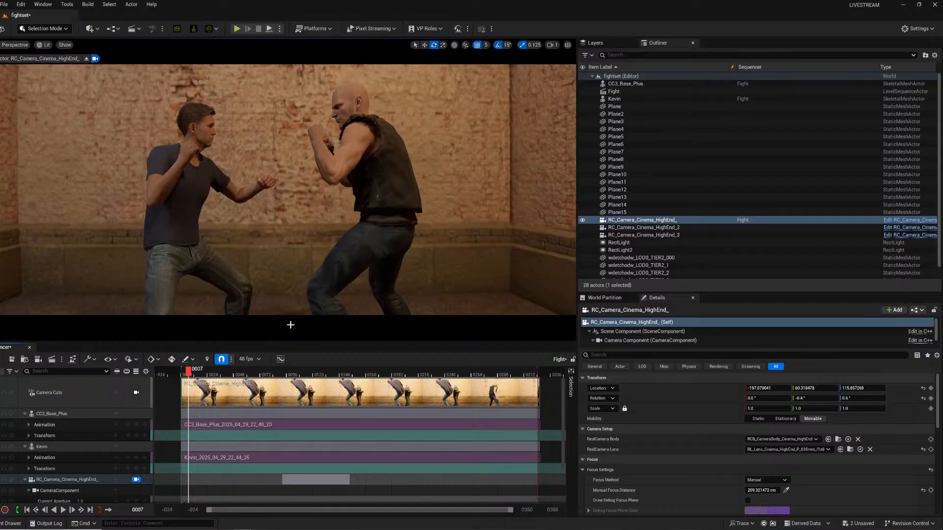
key("space")
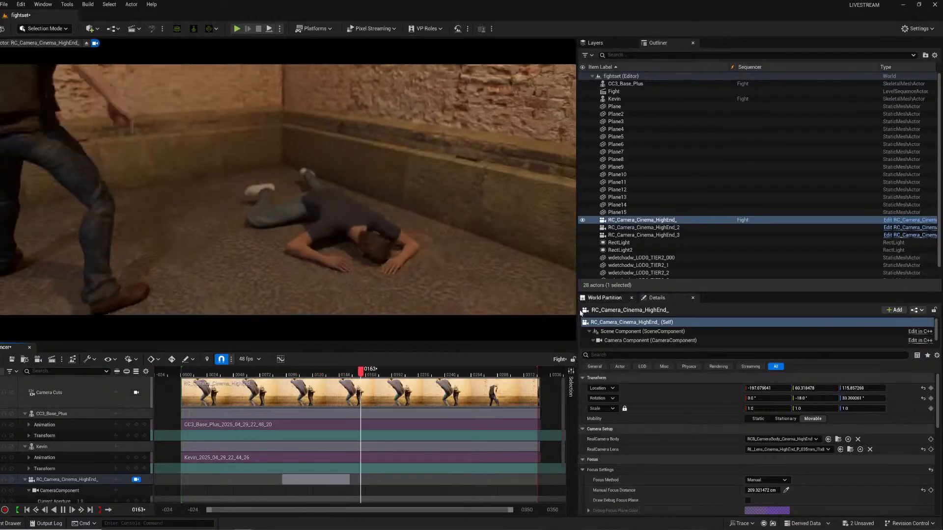
key("space")
left_click(291, 376)
key("space")
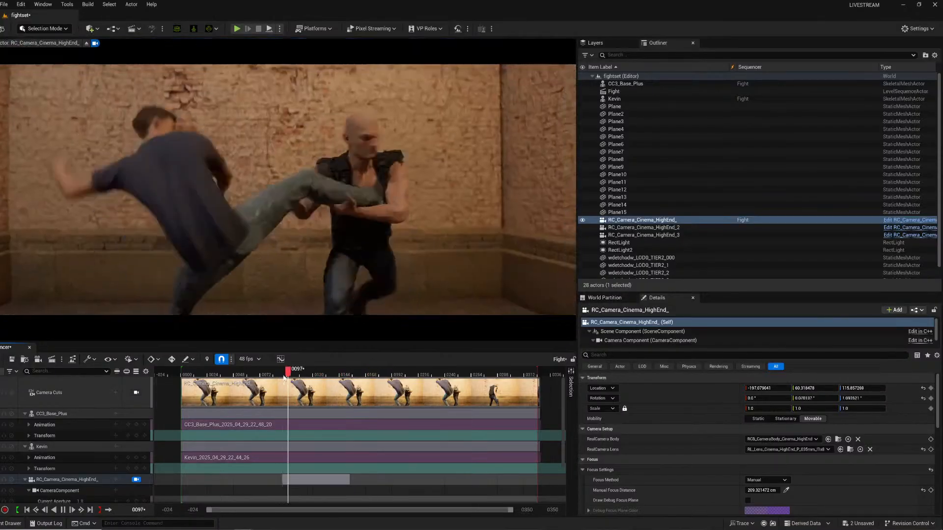
key("space")
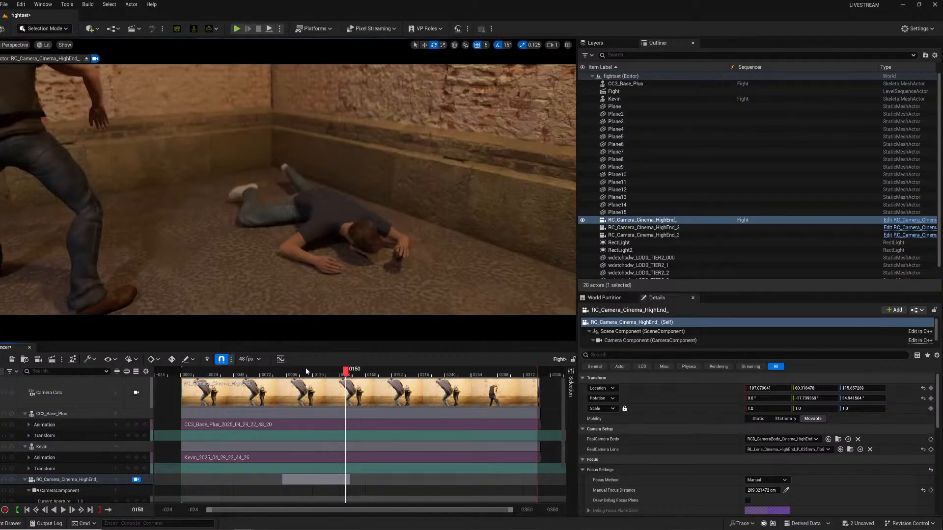
key("space")
left_click(189, 371)
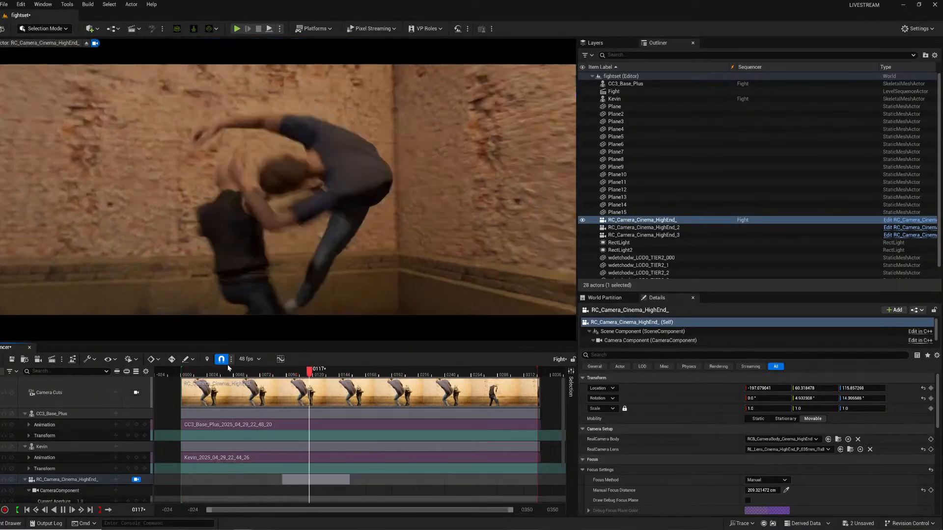
key("space")
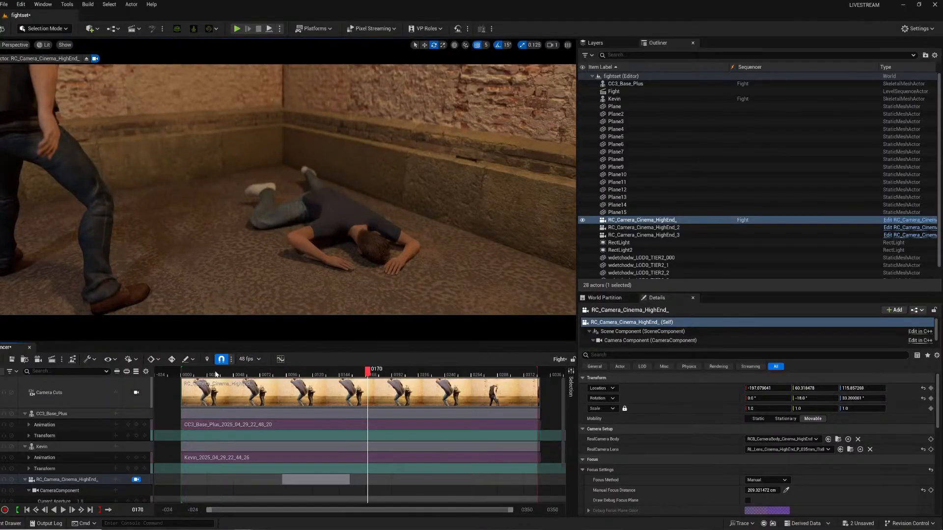
left_click(199, 373)
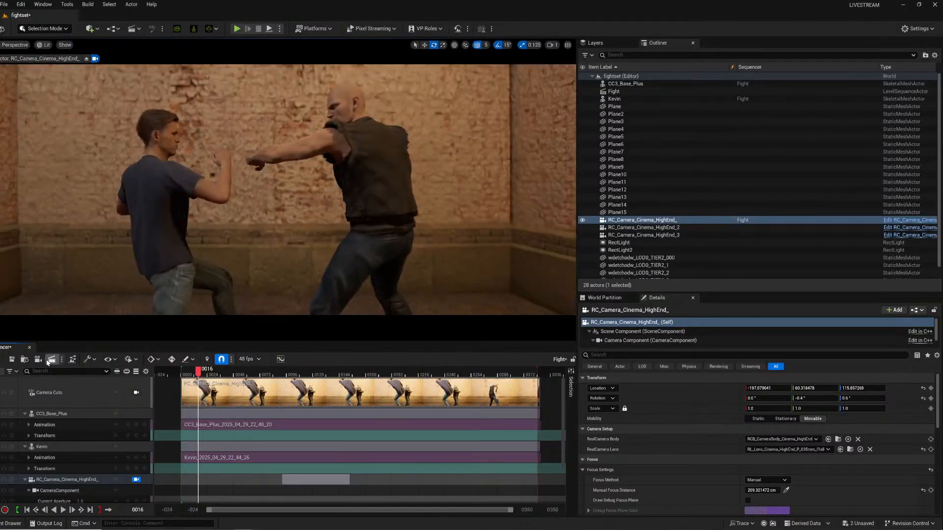
Open the Movie Render Queue for the Fight job and set its output directory to a Shot1 folder inside renders/fight.
left_click(51, 359)
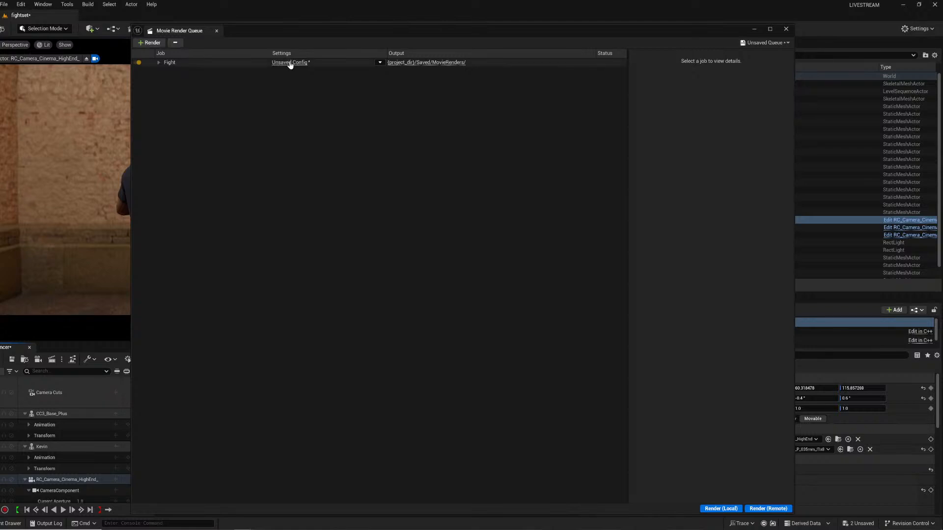
left_click(290, 63)
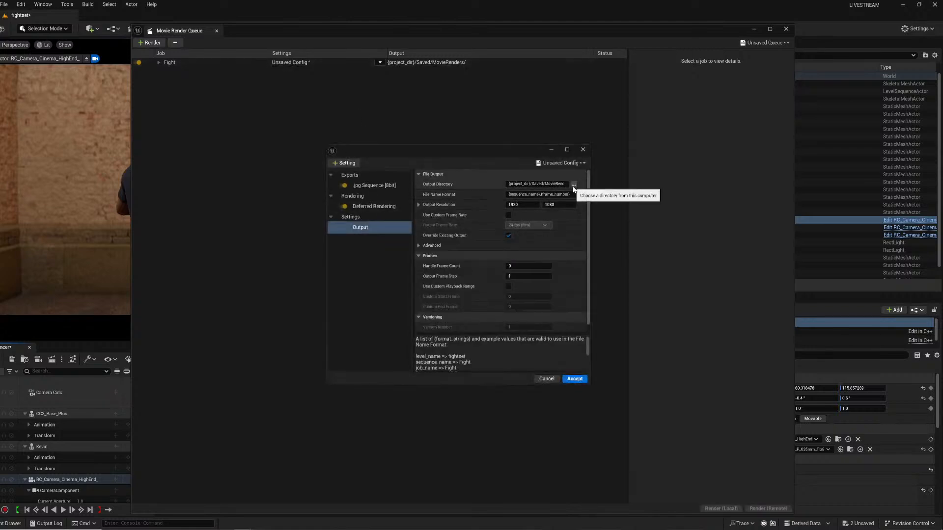
left_click(574, 185)
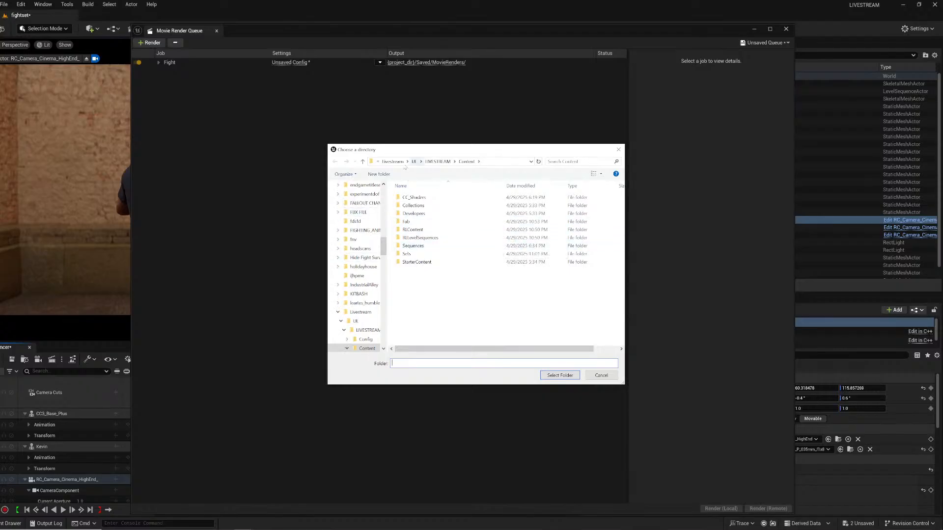
left_click(392, 162)
left_click(376, 174)
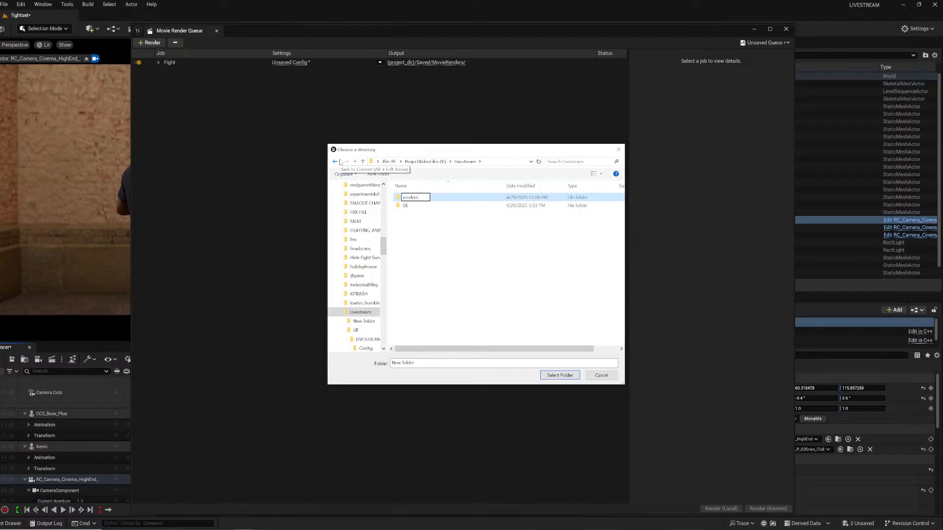
double_click(410, 198)
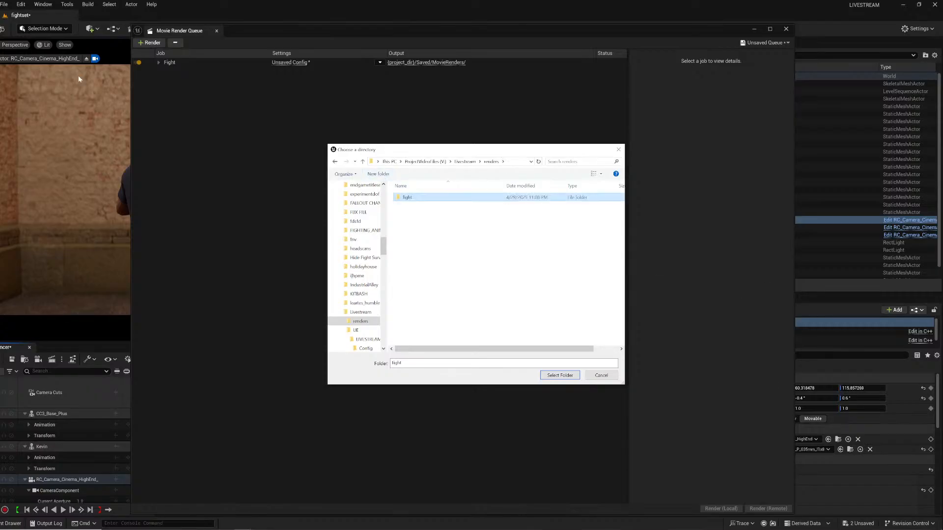
double_click(410, 199)
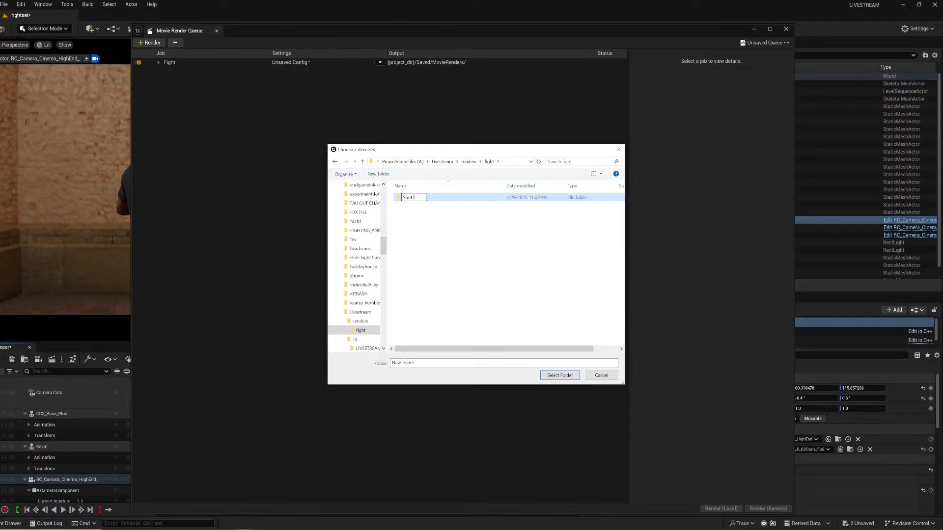
left_click(566, 375)
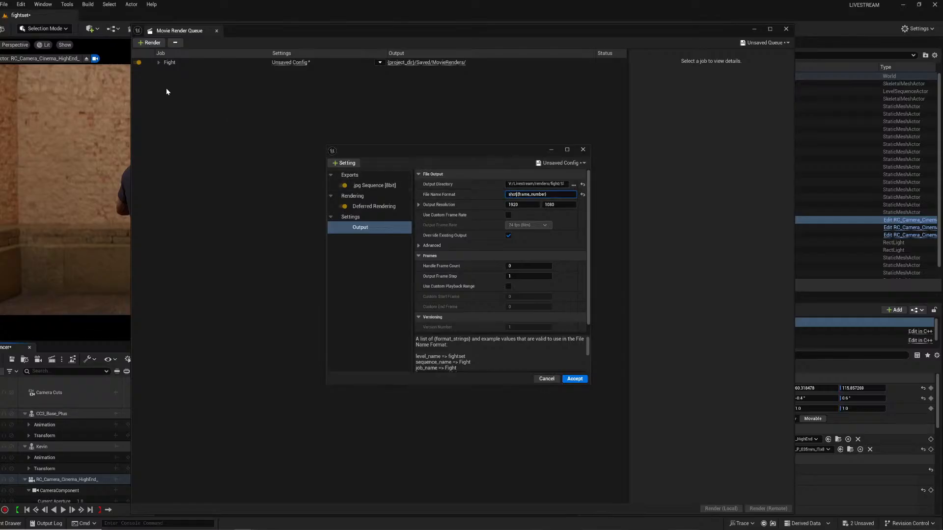
Insert 1. into the shot file name format, accept the settings, and render the Fight job locally.
type("1.")
key("Return")
left_click(574, 379)
left_click(718, 508)
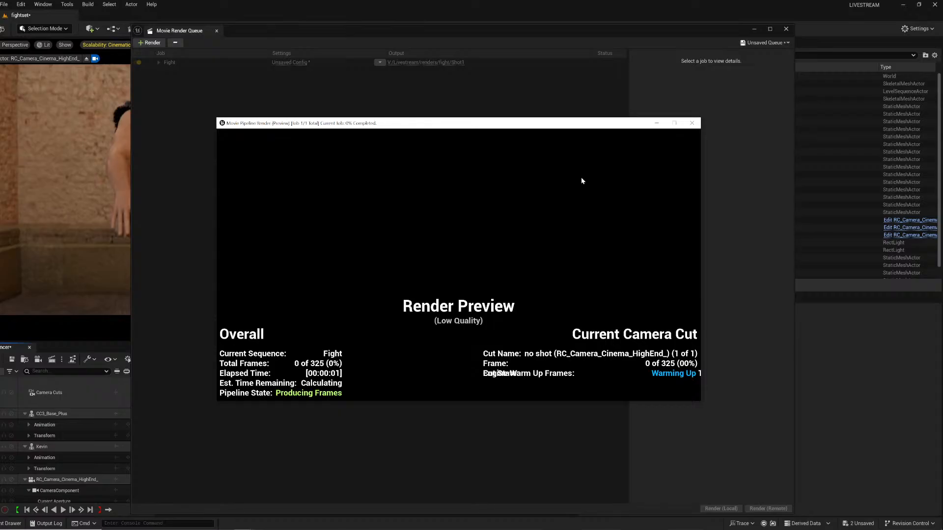
mouse_move(243, 529)
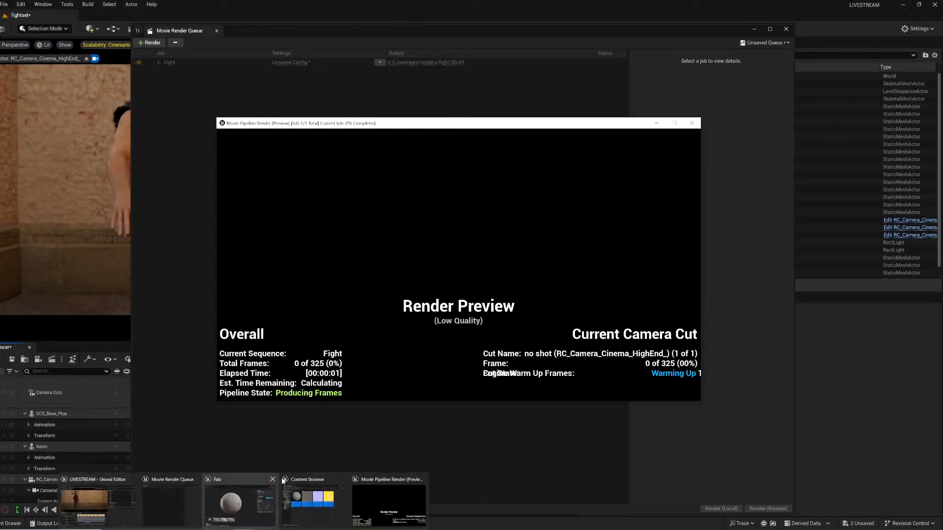
mouse_move(271, 484)
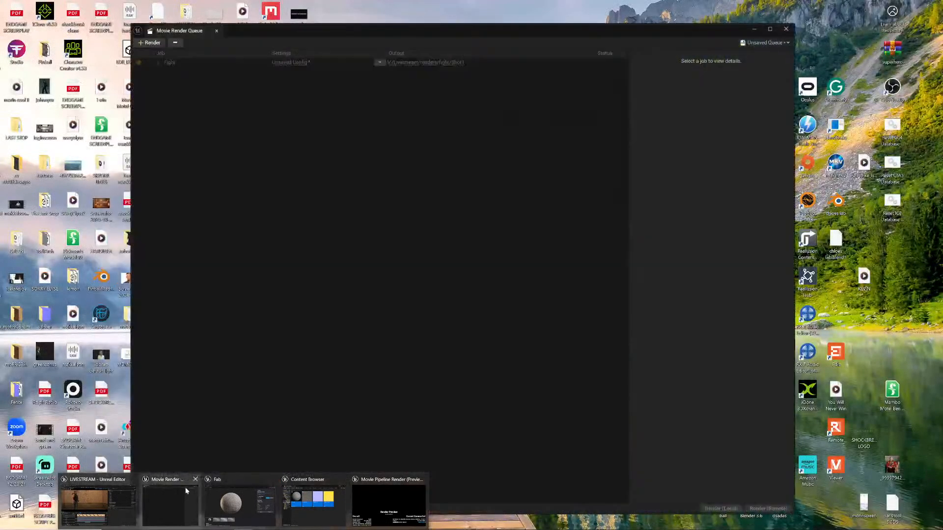
left_click(185, 487)
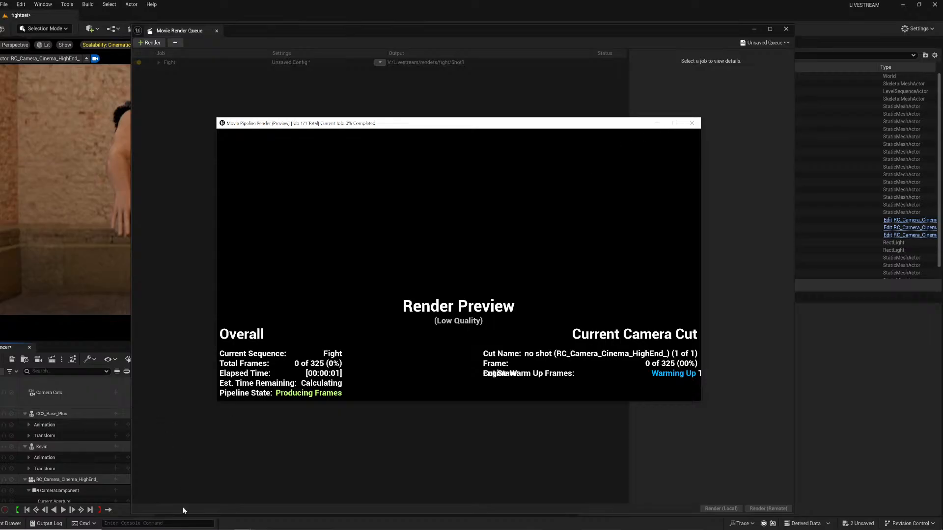
mouse_move(244, 529)
mouse_move(130, 529)
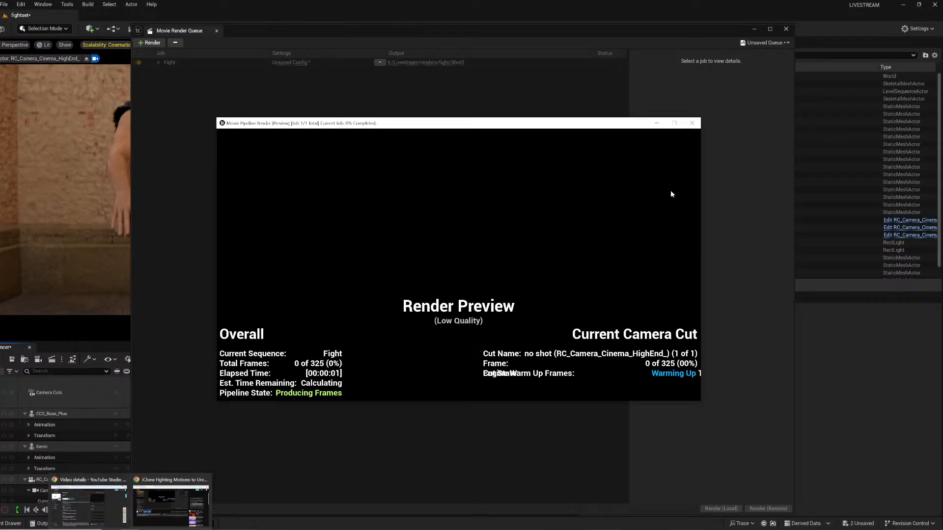
left_click(207, 479)
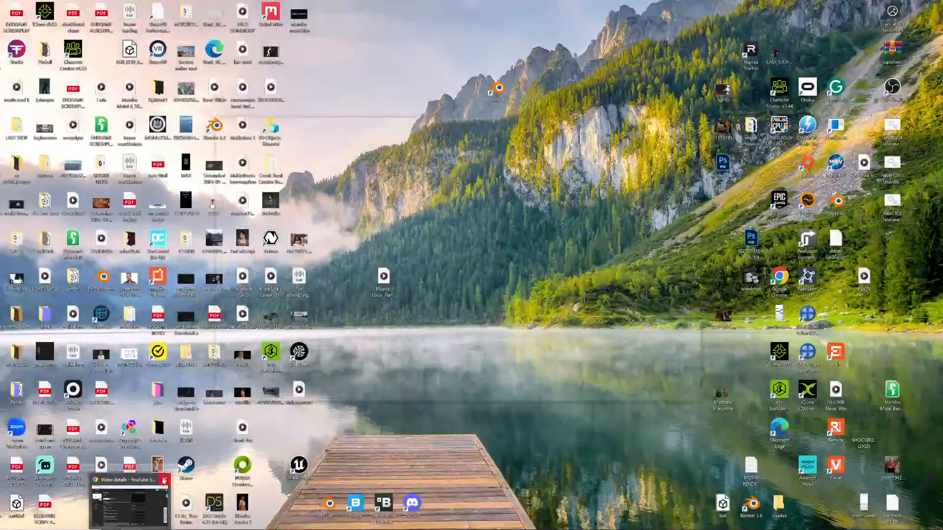
left_click(165, 480)
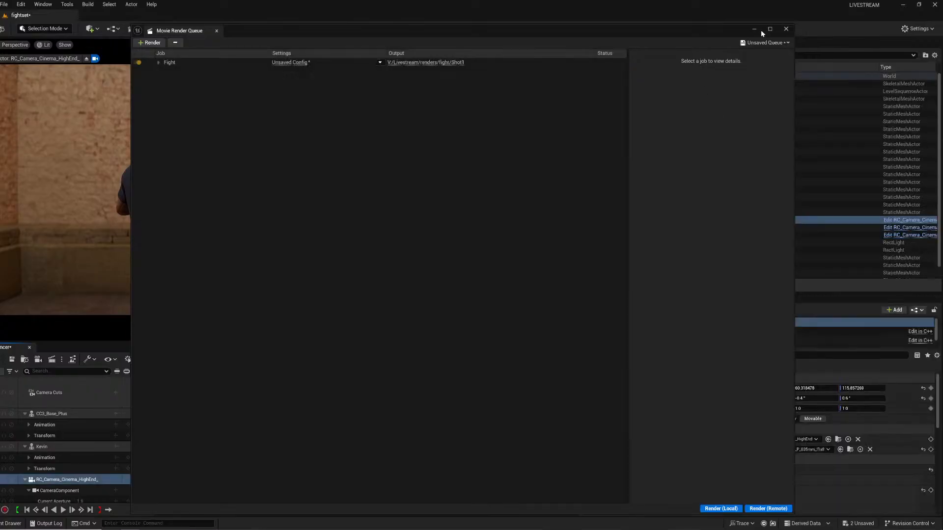
Close the render queue, select the cine camera's Camera Component, and set its post-process Motion Blur amount to 1.
left_click(785, 30)
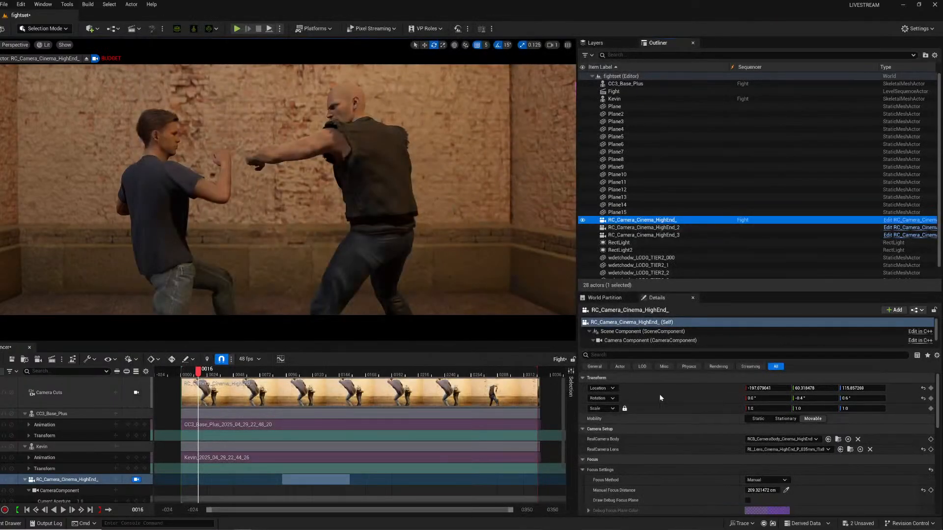
left_click(654, 340)
scroll(708, 481, "down", 5)
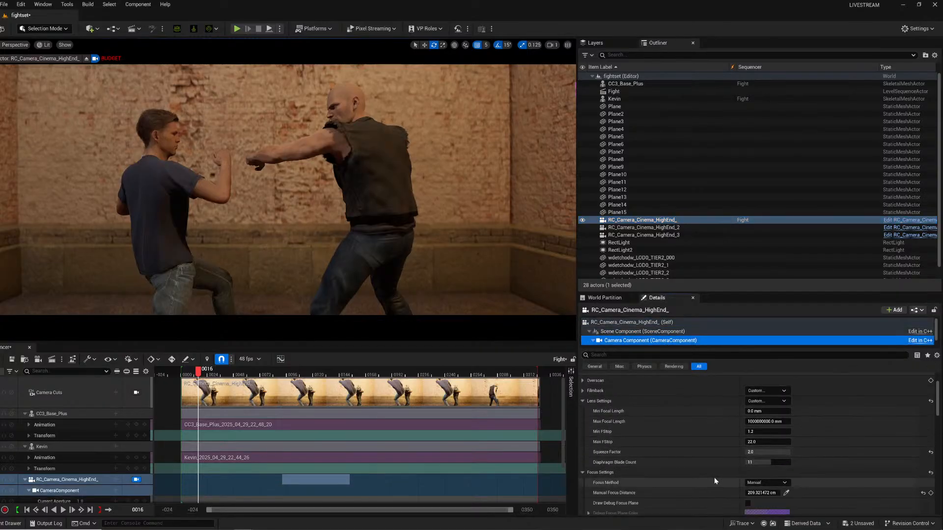
scroll(699, 482, "down", 8)
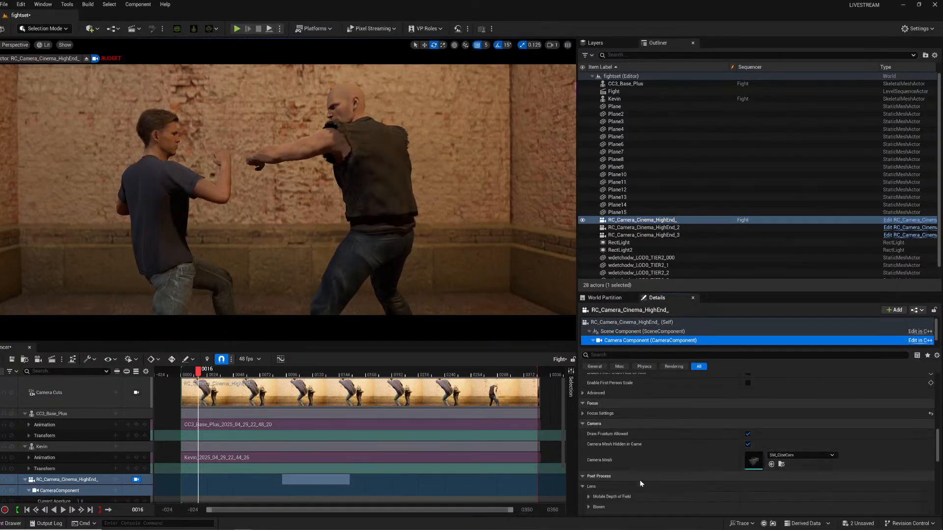
scroll(635, 476, "down", 10)
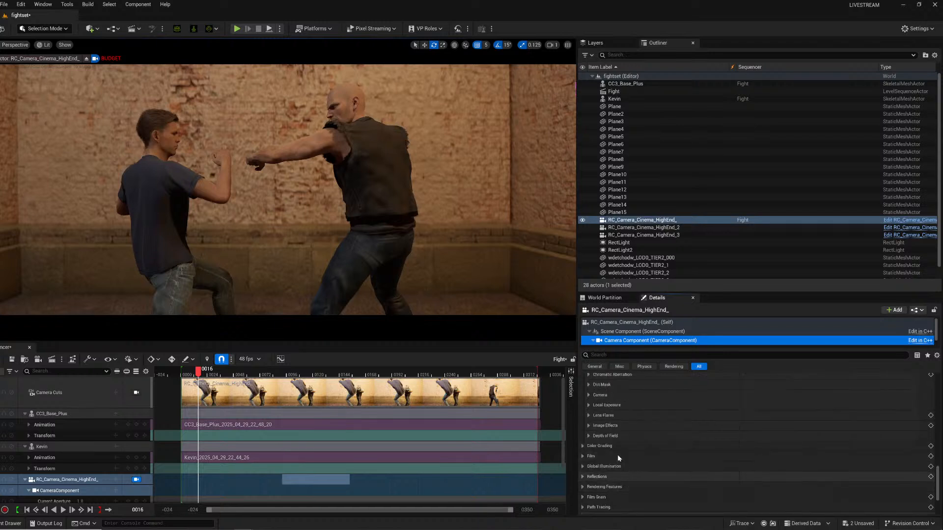
left_click(590, 425)
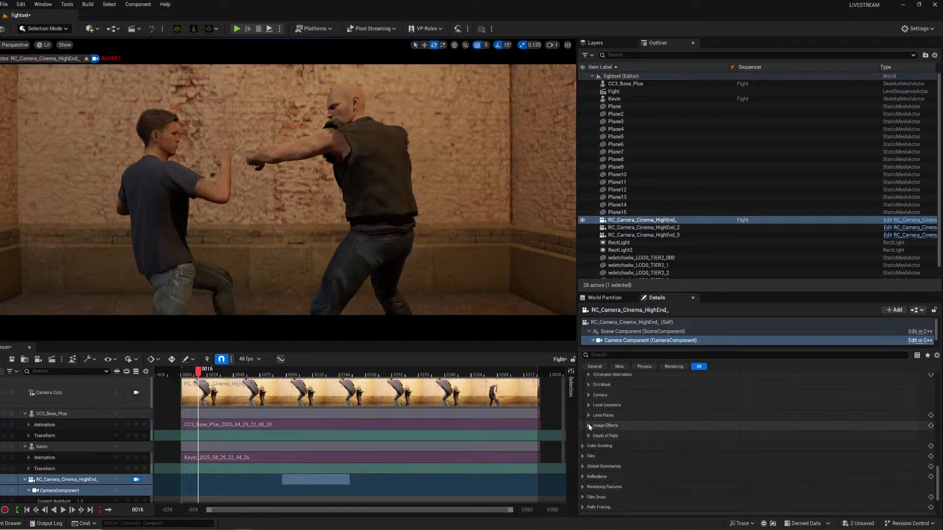
left_click(590, 425)
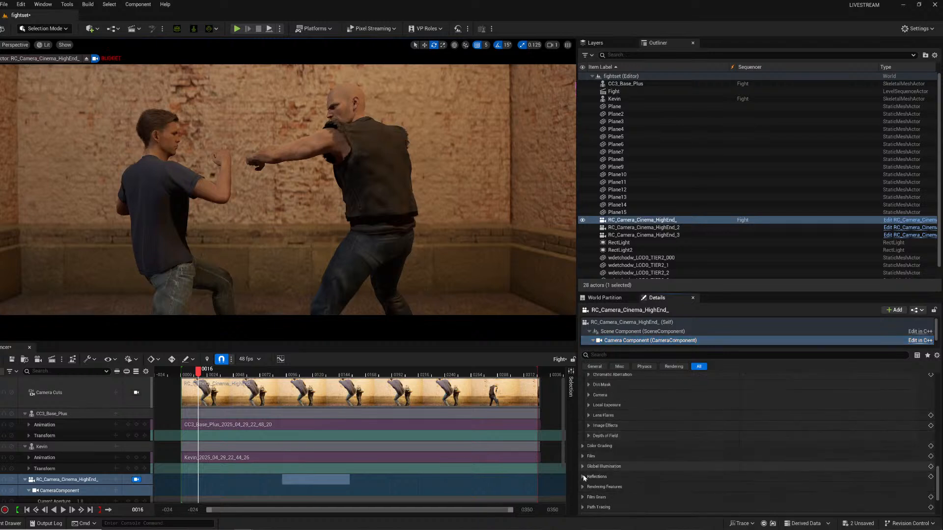
scroll(588, 479, "down", 3)
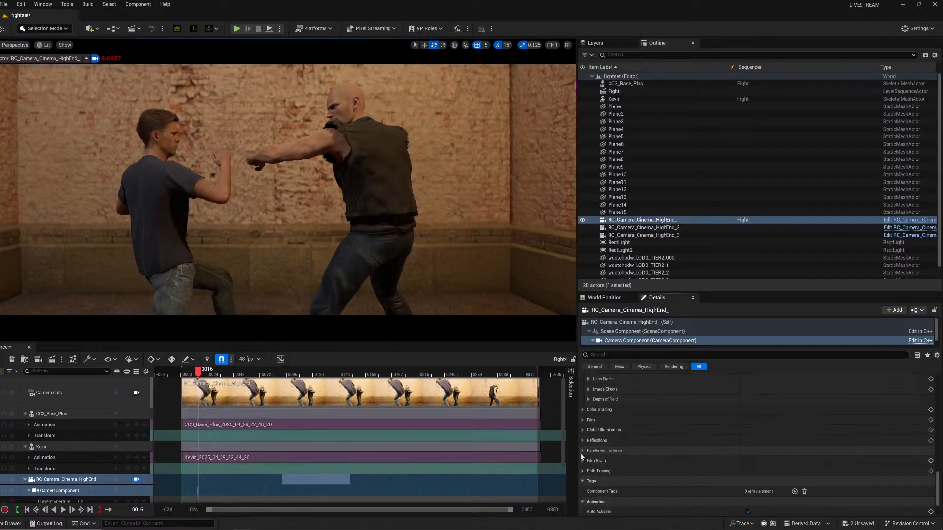
left_click(581, 451)
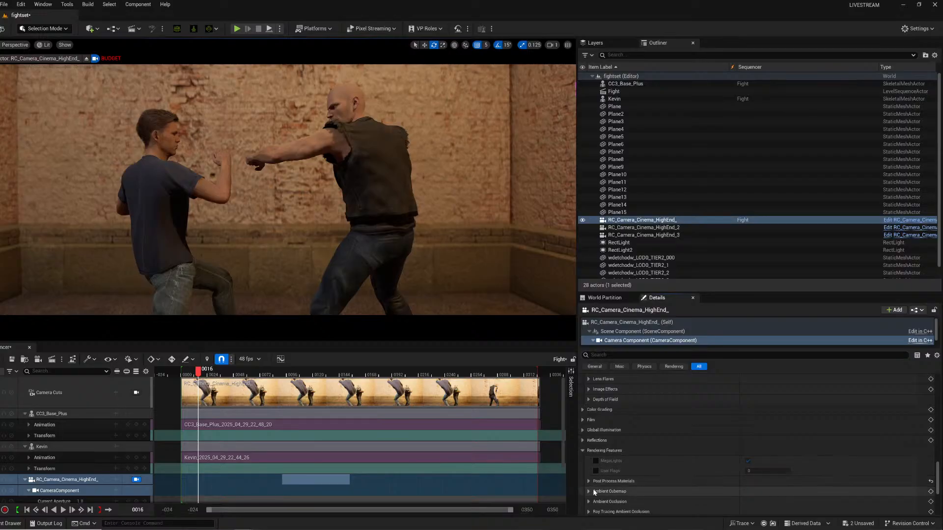
scroll(595, 492, "down", 3)
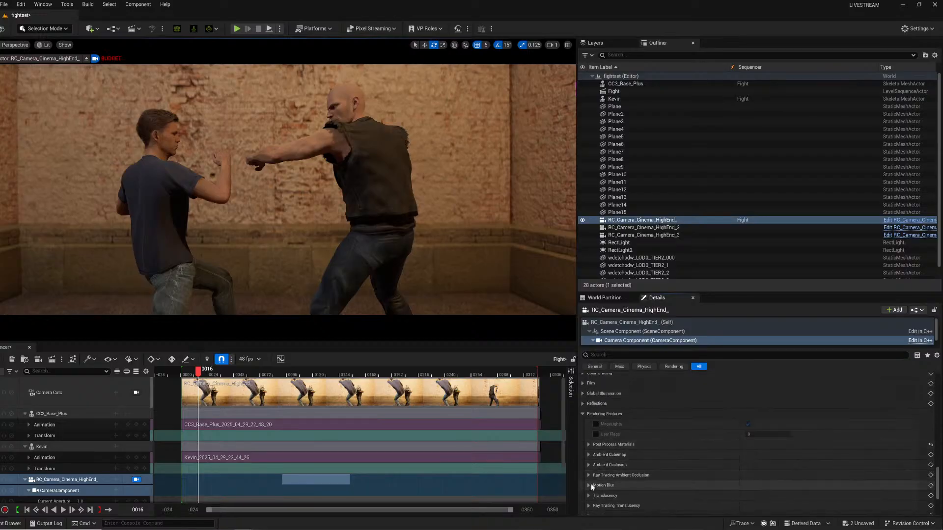
left_click(589, 485)
left_click(766, 496)
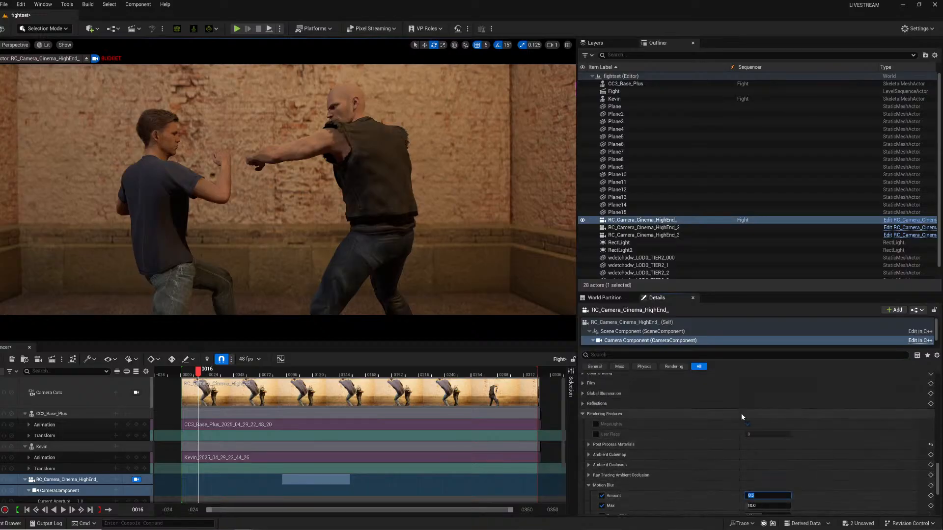
type("1")
key("Return")
Play the Fight sequence from near its start to preview the motion blur.
scroll(825, 452, "down", 3)
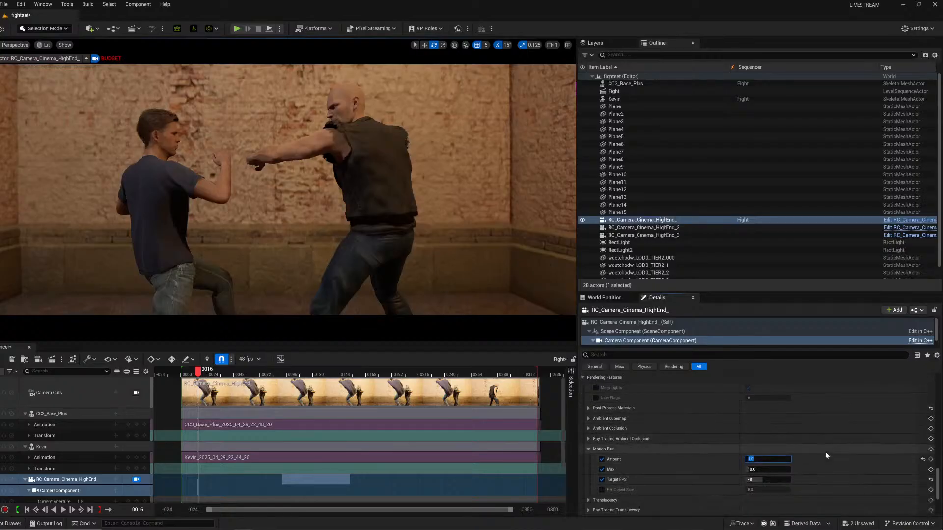
left_click(196, 372)
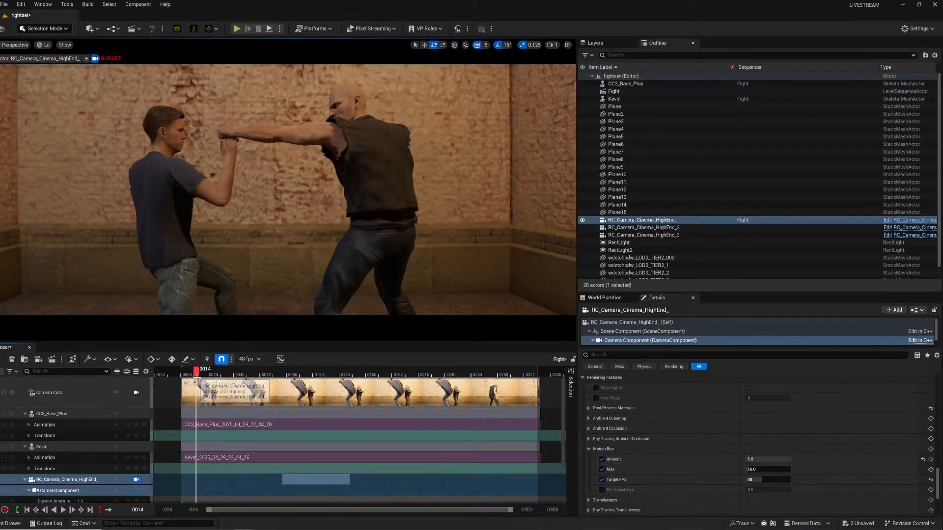
key("space")
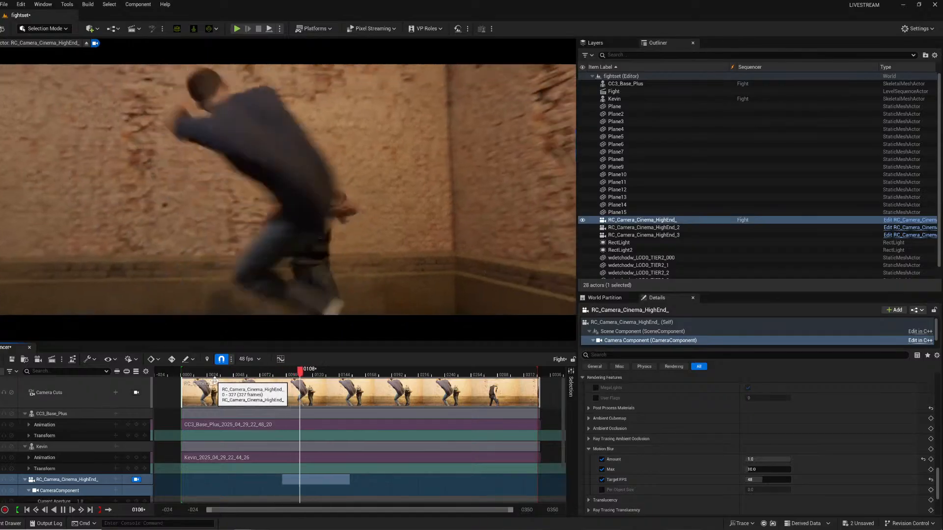
Set the Fight job's output resolution to 1920 x 800, accept the settings, render the job locally, and close the render queue.
key("space")
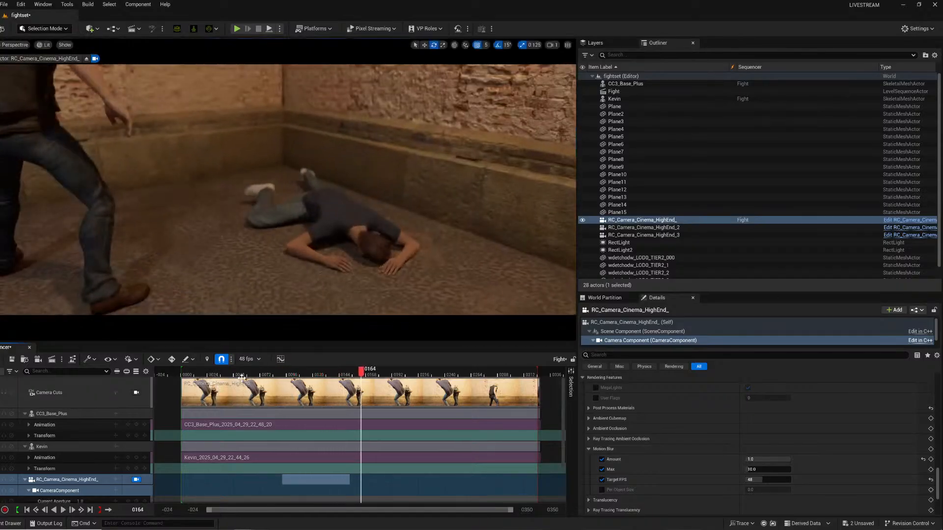
left_click(213, 377)
left_click(54, 361)
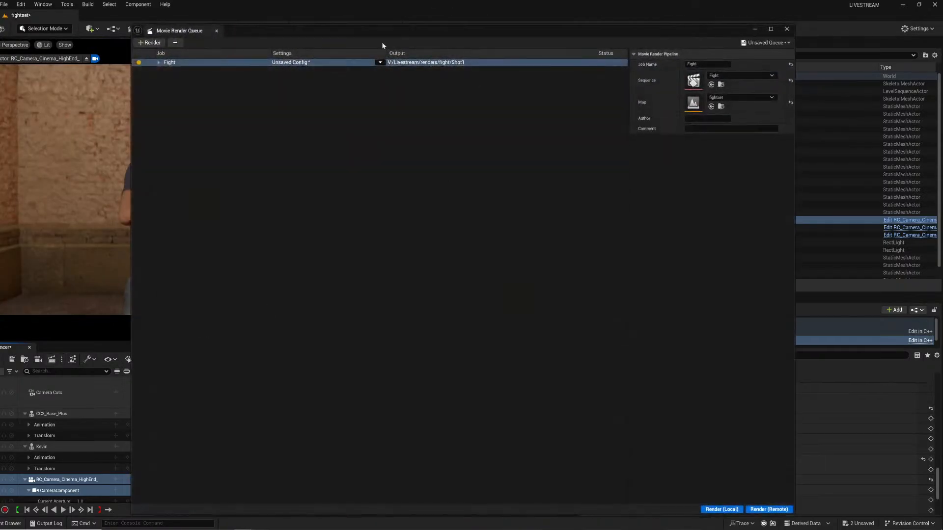
left_click(296, 63)
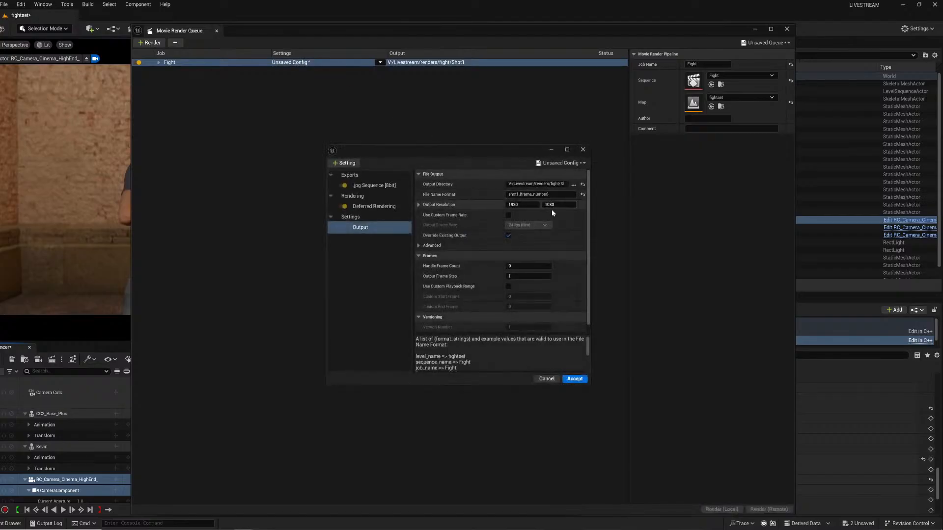
type("800")
left_click(573, 379)
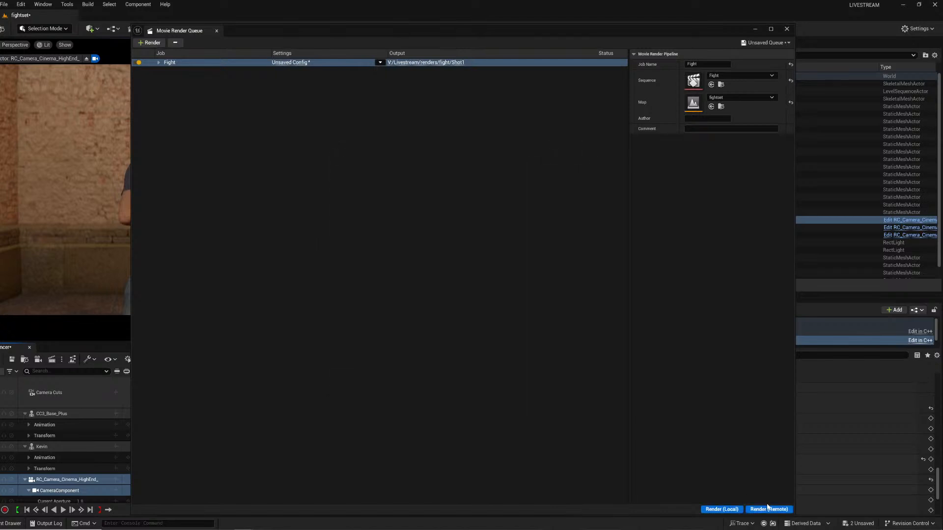
left_click(731, 511)
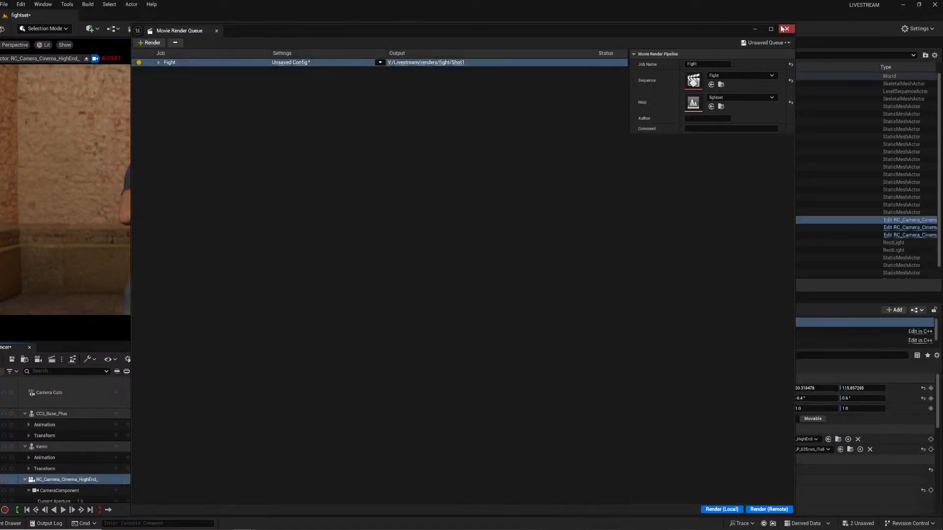
left_click(782, 29)
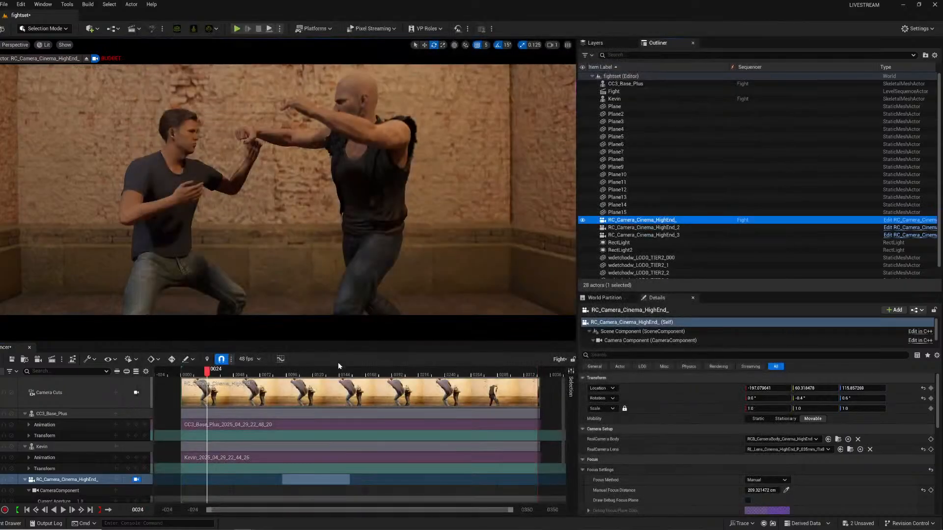
Add the RC_Camera_Cinema_HighEnd_2 camera to the Fight sequence.
scroll(356, 380, "down", 2)
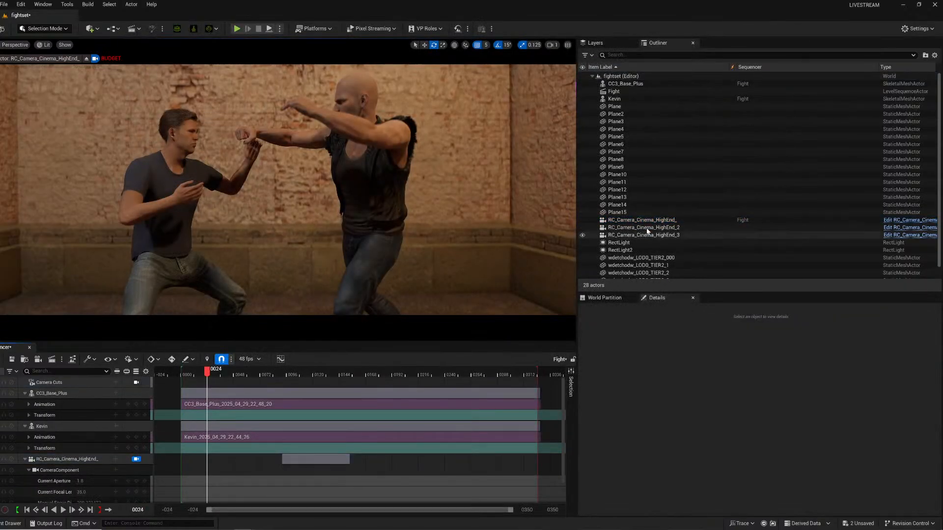
left_click_drag(633, 227, 90, 462)
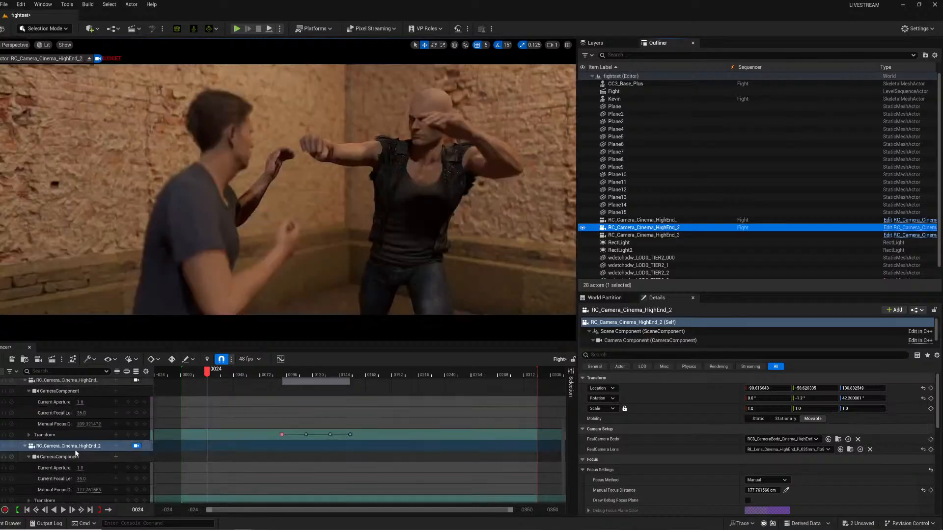
Play the Fight sequence repeatedly from near its start to preview the second camera's shot.
left_click(190, 375)
key("space")
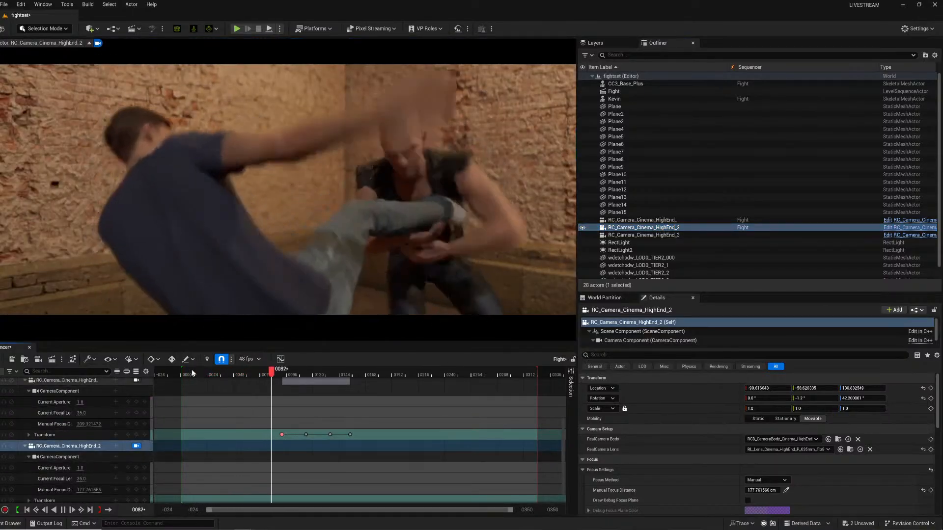
left_click(195, 375)
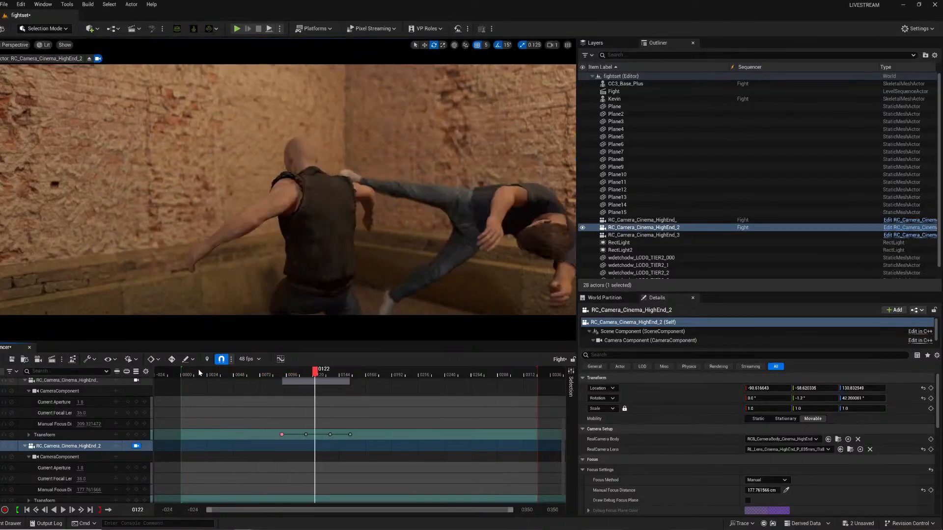
left_click(191, 375)
key("space")
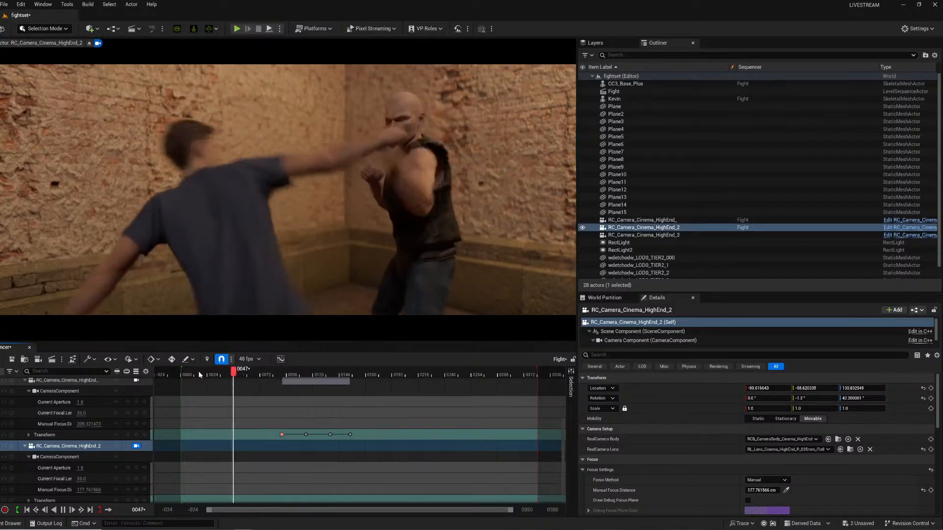
key("space")
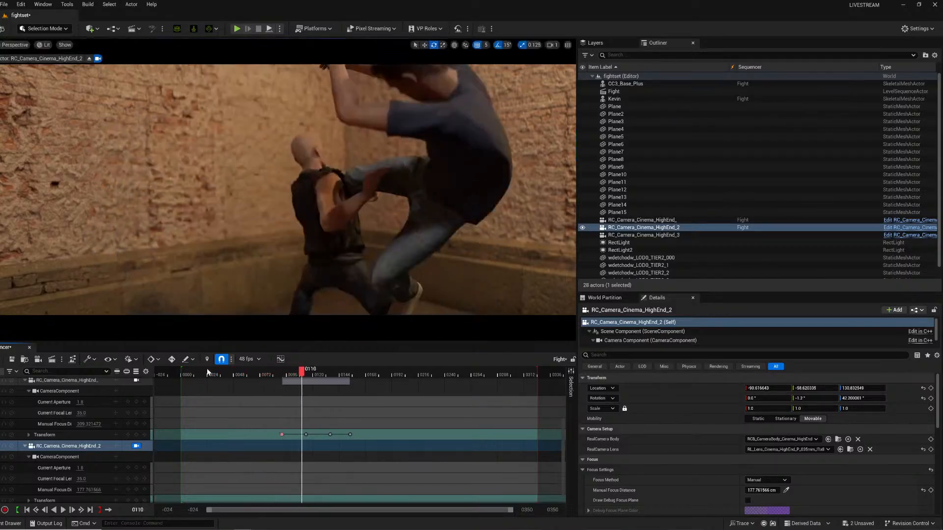
left_click(198, 374)
key("space")
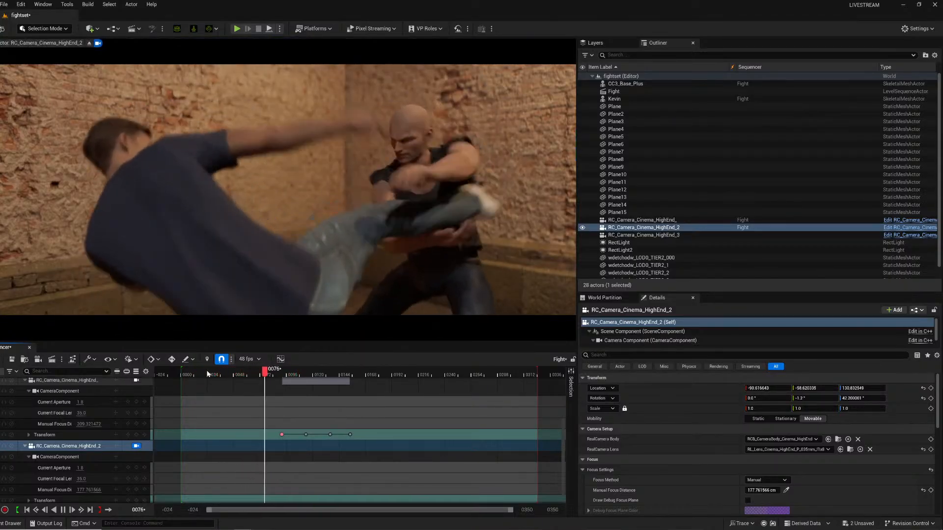
key("space")
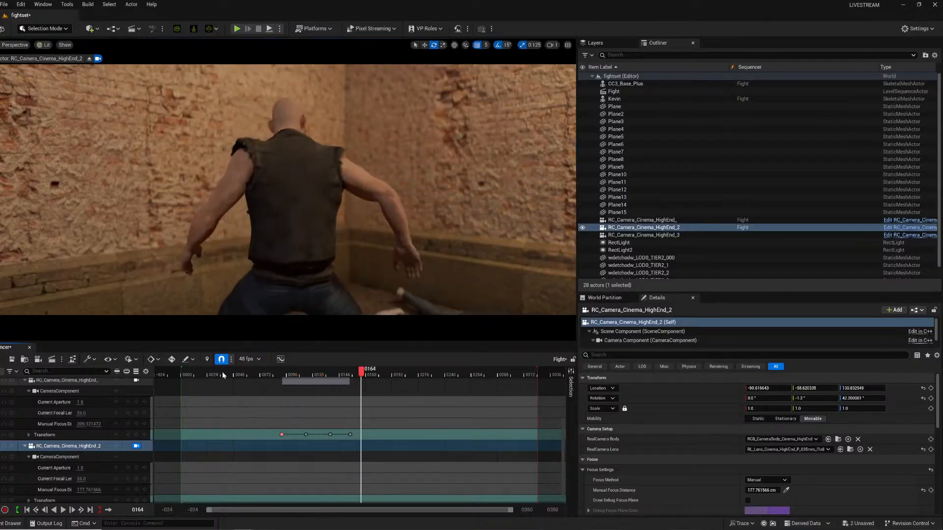
left_click_drag(250, 372, 216, 376)
key("space")
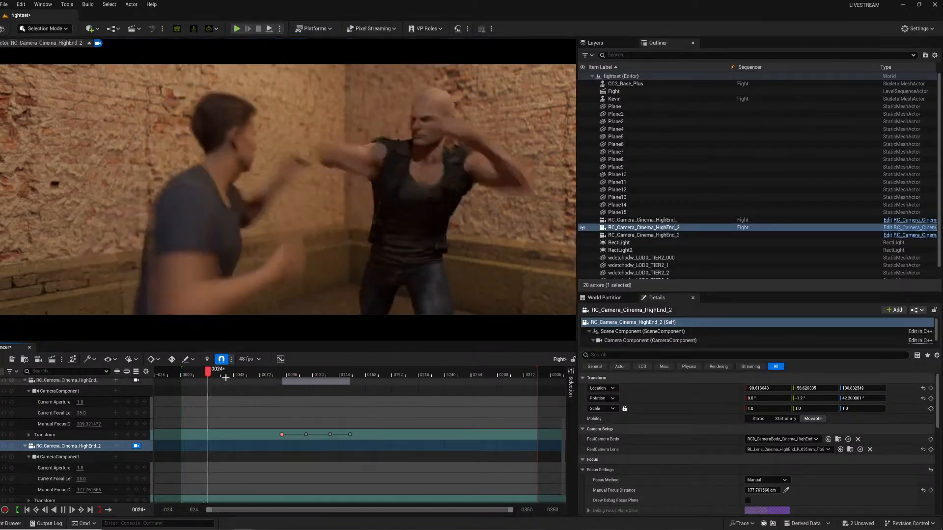
key("space")
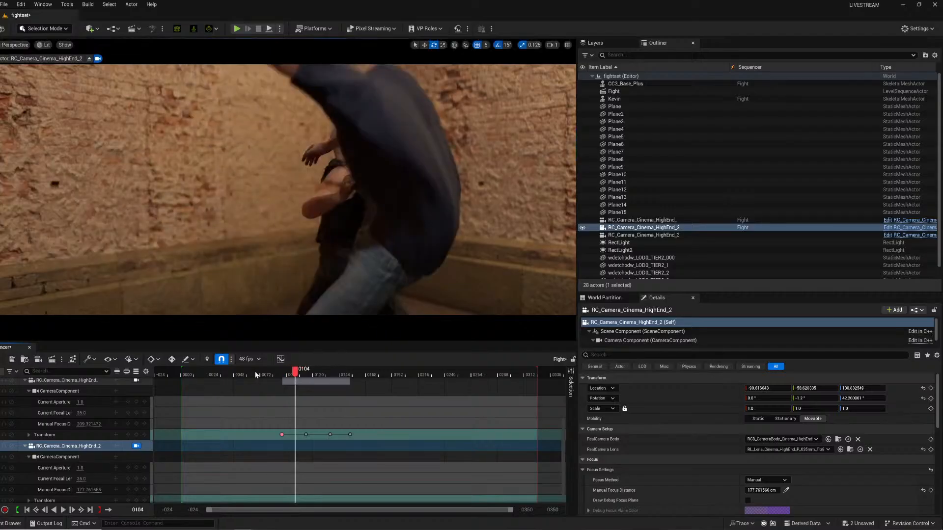
left_click(284, 376)
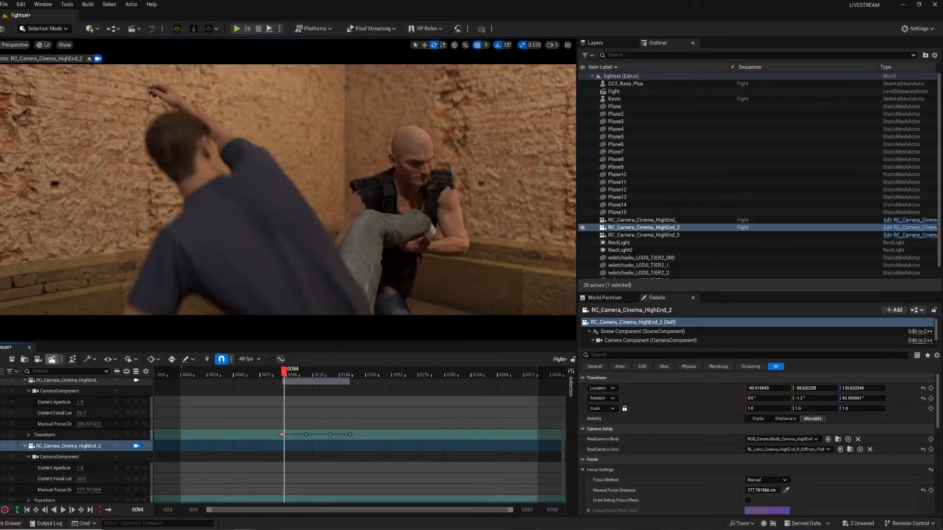
Open the Movie Render Queue settings for the Fight job and set its output directory to a new Shot2 folder inside renders/fight.
left_click(52, 360)
left_click(294, 63)
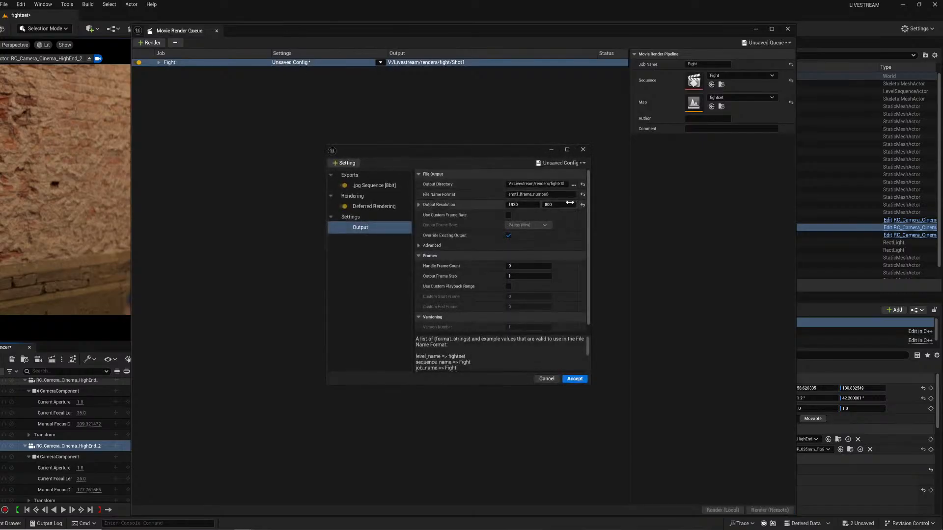
left_click(574, 185)
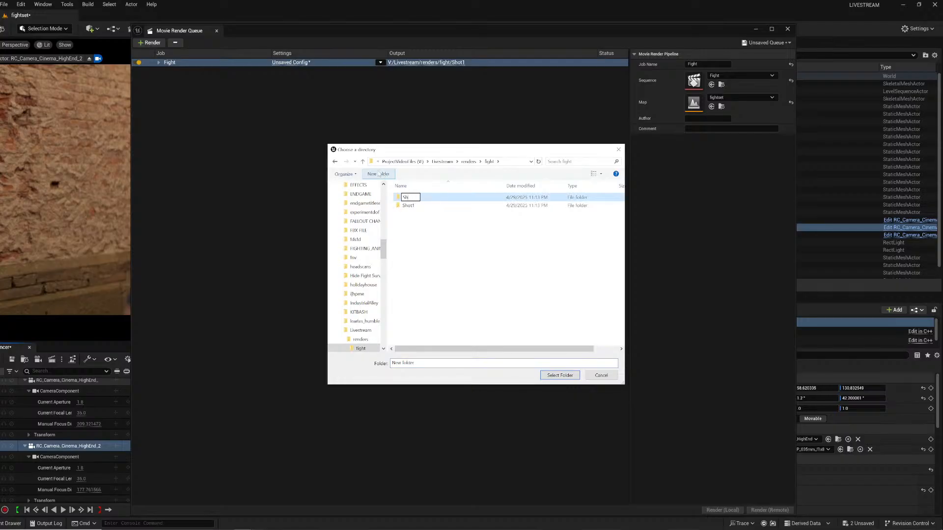
key("Return")
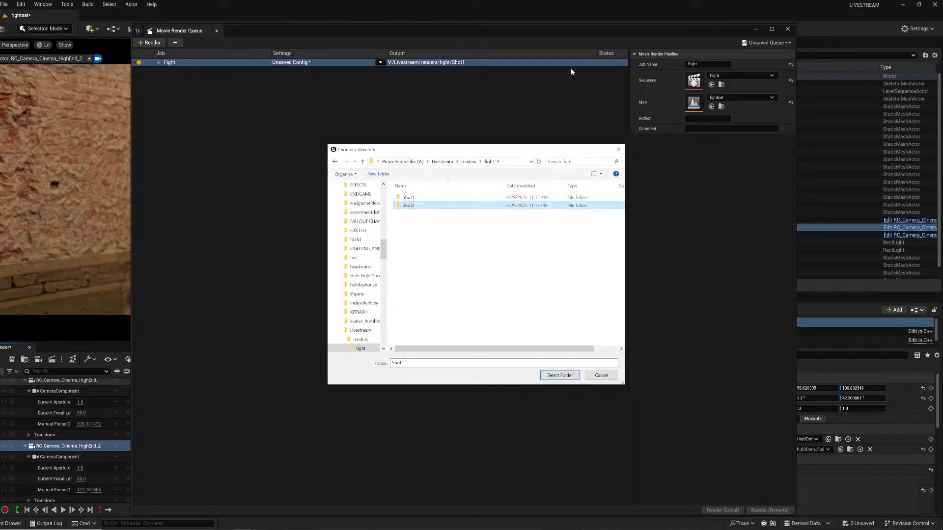
left_click(560, 377)
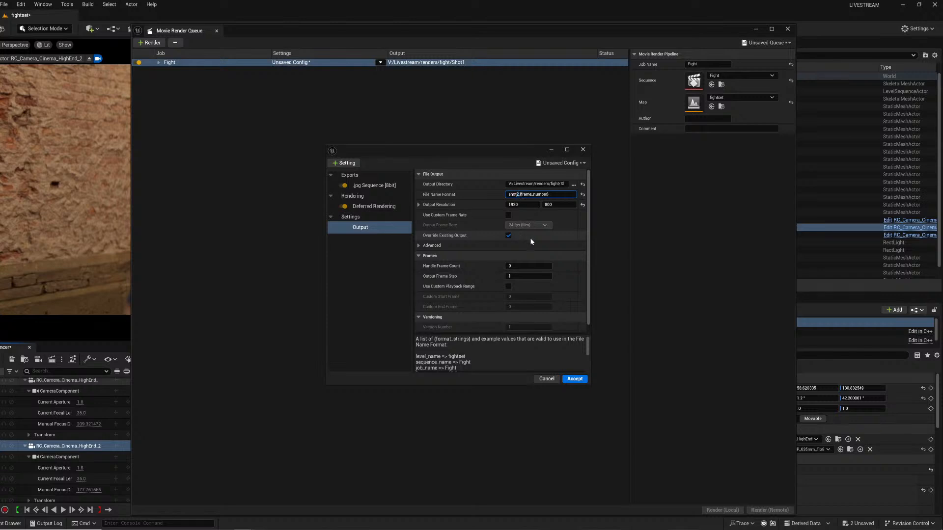
Insert 2 into the shot file name format, accept the settings, render the Fight job locally, and minimize the queue.
type("2")
left_click(576, 379)
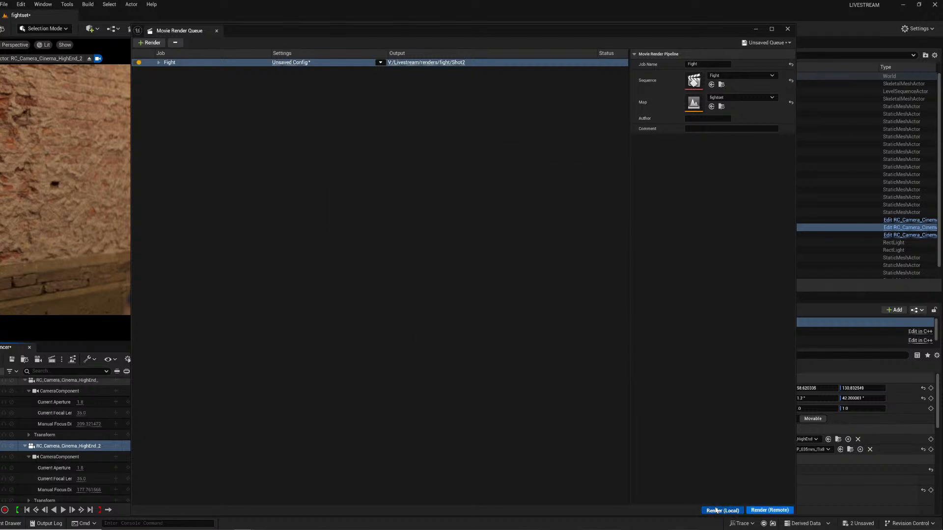
left_click(717, 511)
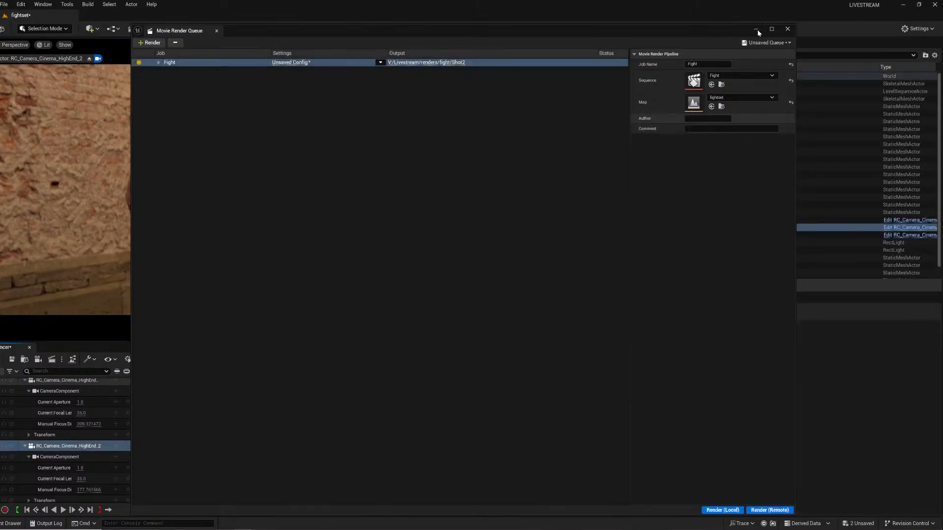
left_click(757, 30)
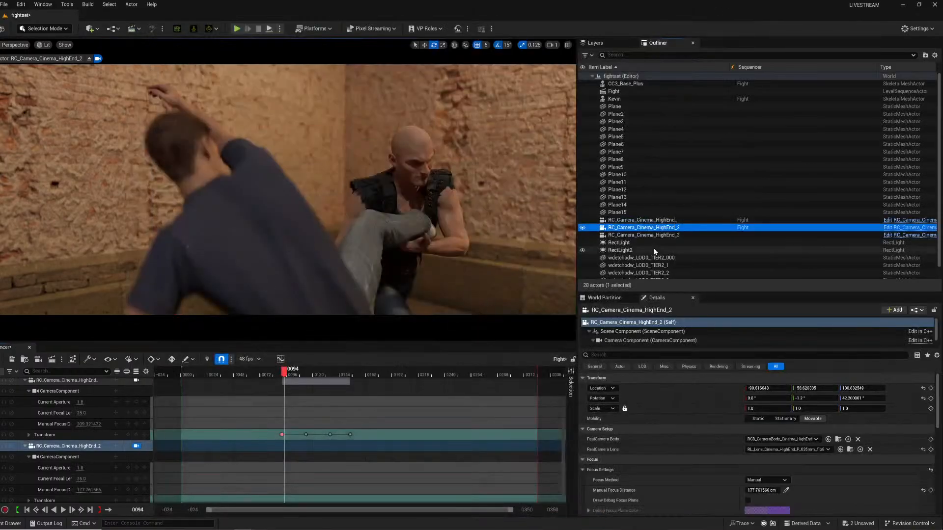
Inspect the motion blur settings in the camera components of the second and first cinema cameras.
scroll(659, 451, "down", 10)
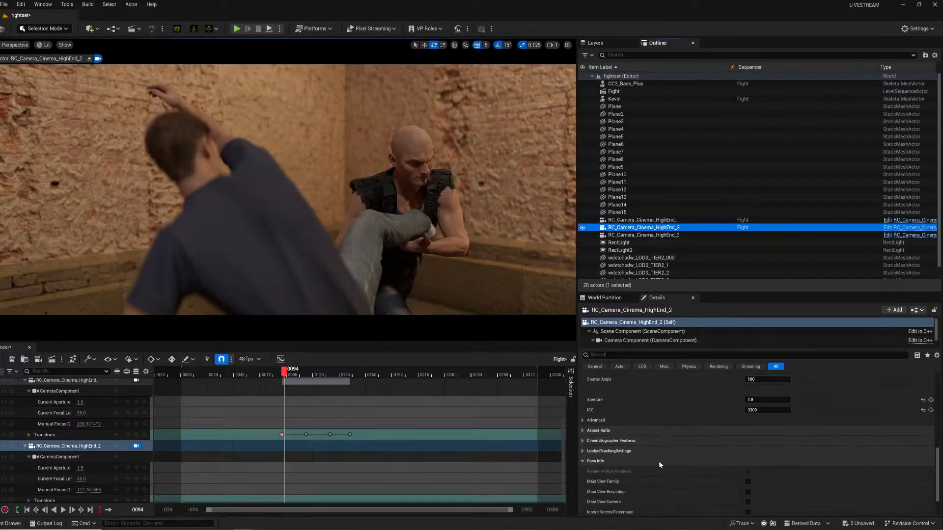
left_click(639, 341)
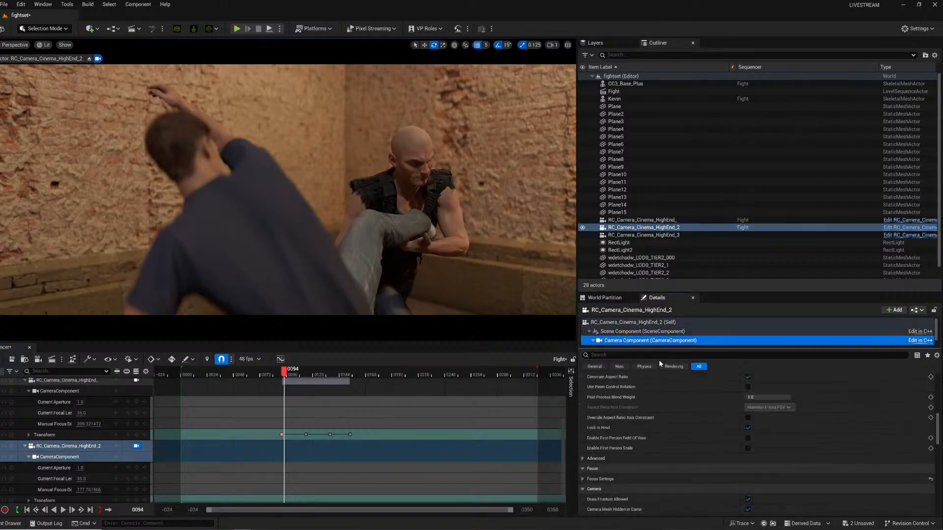
scroll(658, 466, "down", 15)
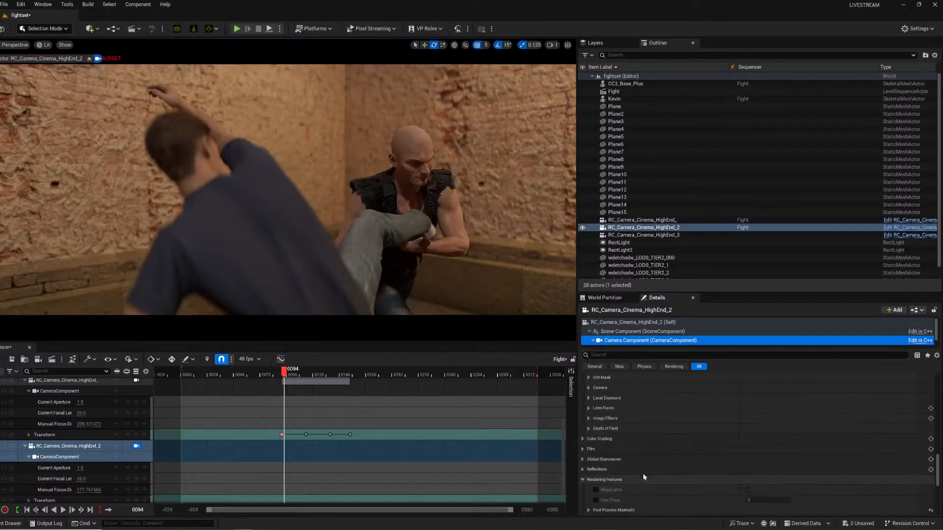
scroll(643, 474, "down", 4)
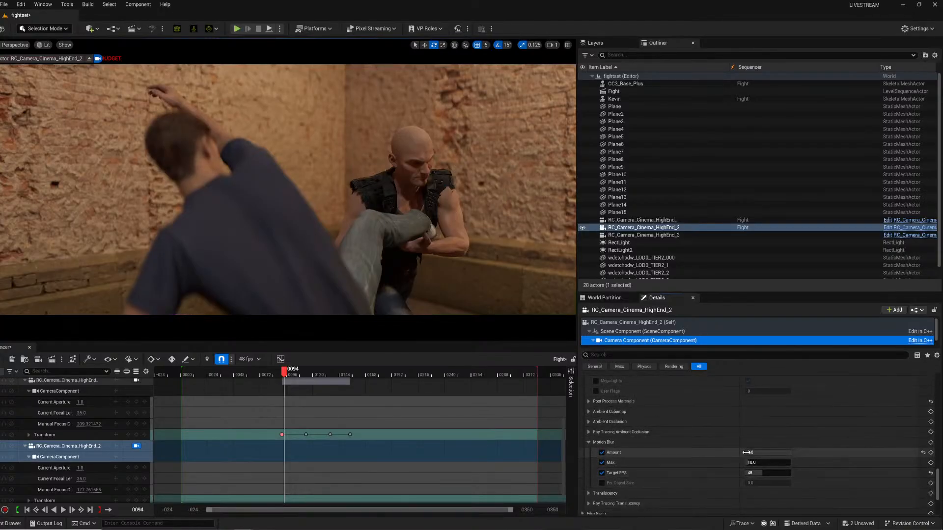
left_click(651, 235)
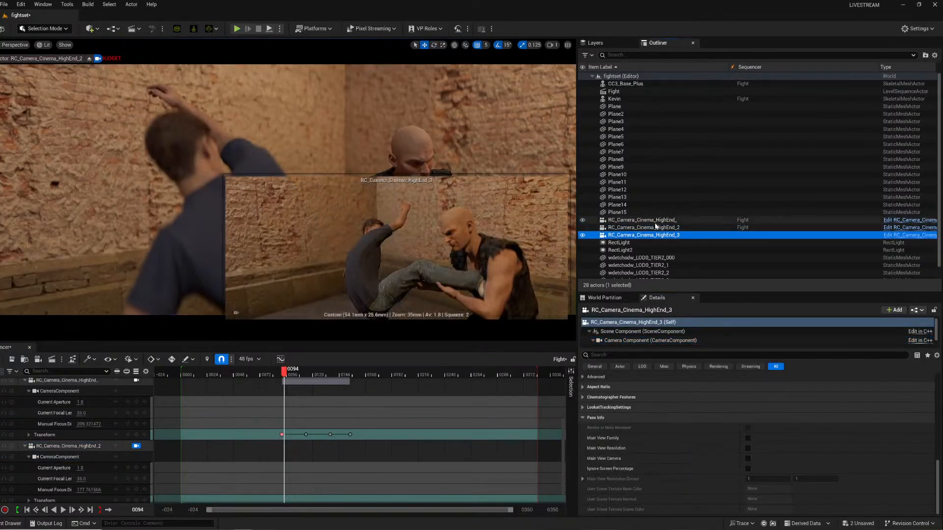
left_click(654, 228)
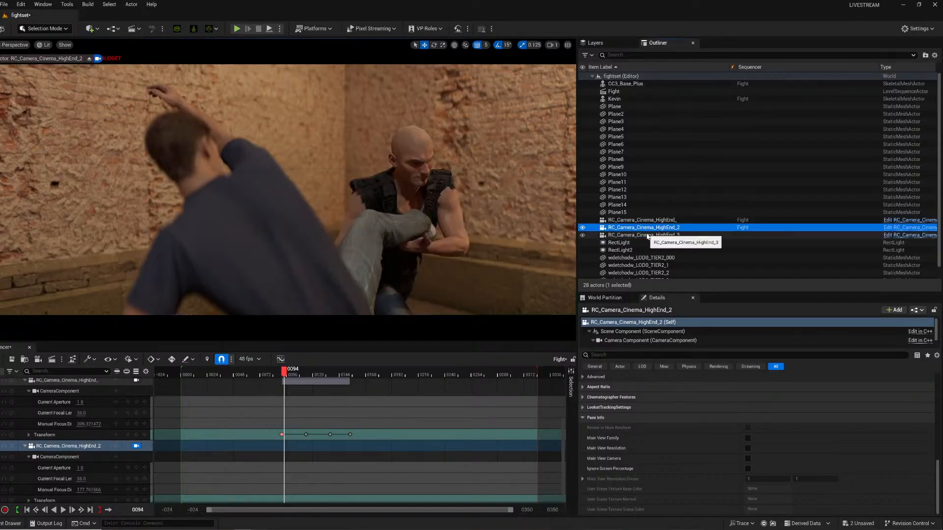
scroll(611, 244, "down", 1)
left_click(638, 215)
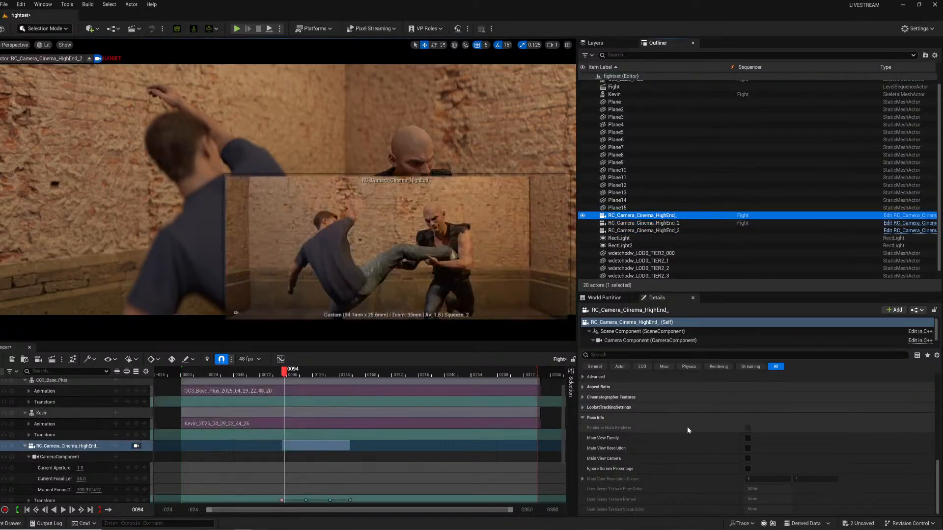
left_click(676, 340)
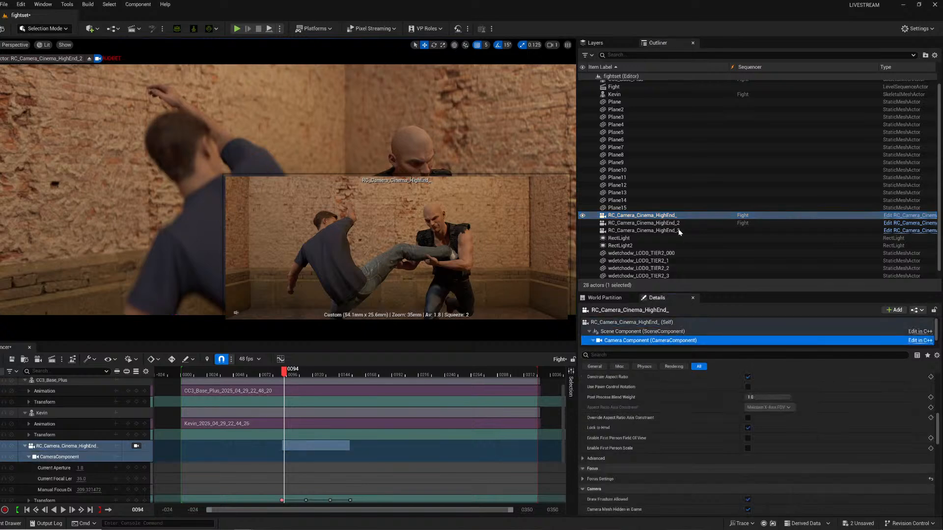
left_click(648, 223)
left_click(651, 340)
scroll(676, 460, "down", 3)
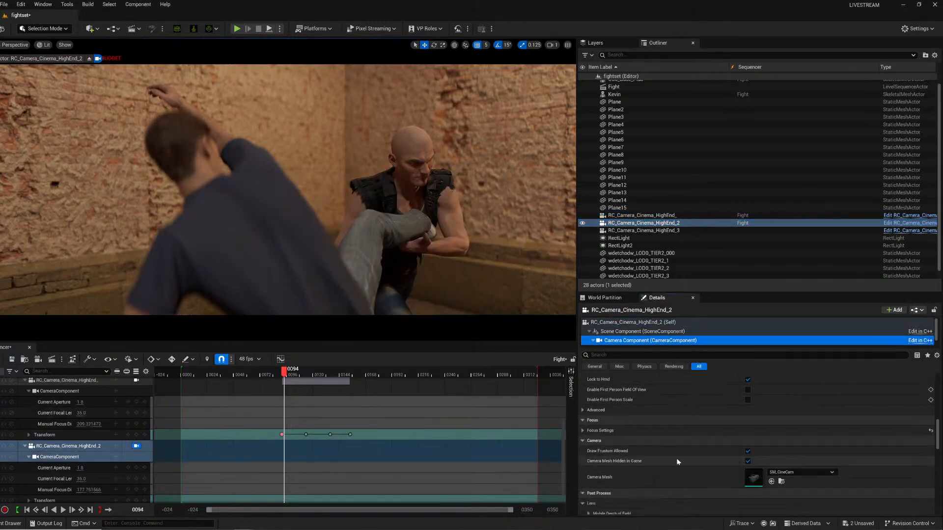
scroll(679, 467, "down", 8)
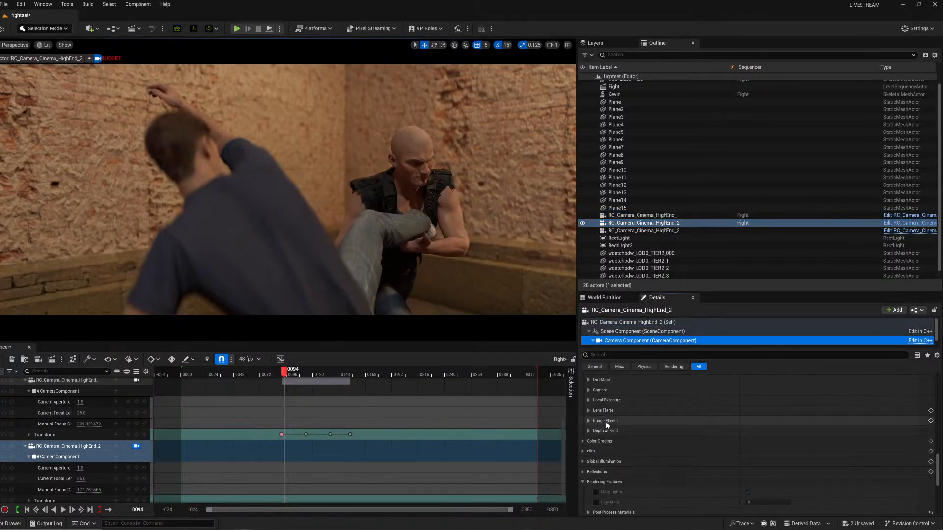
scroll(613, 472, "down", 2)
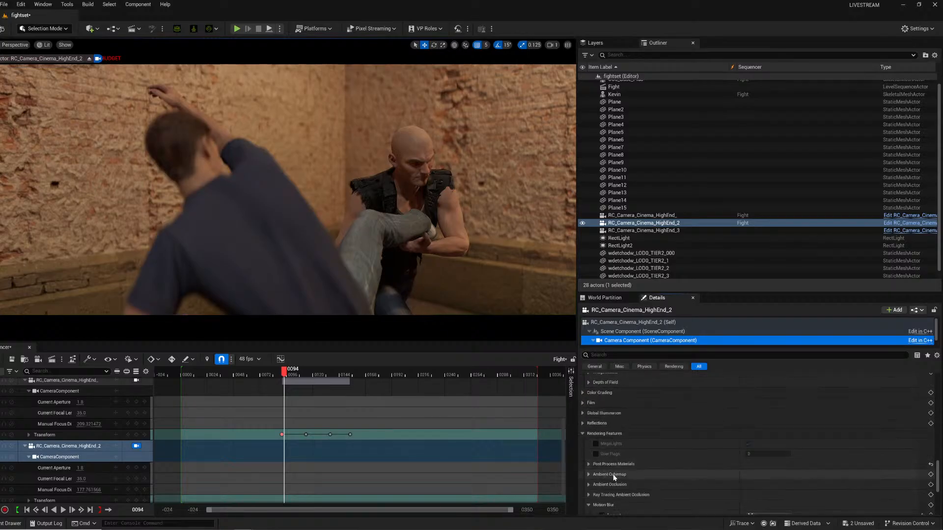
scroll(614, 476, "down", 2)
Examine the third camera's camera component motion blur settings and reselect each cinema camera in the outliner.
left_click(656, 231)
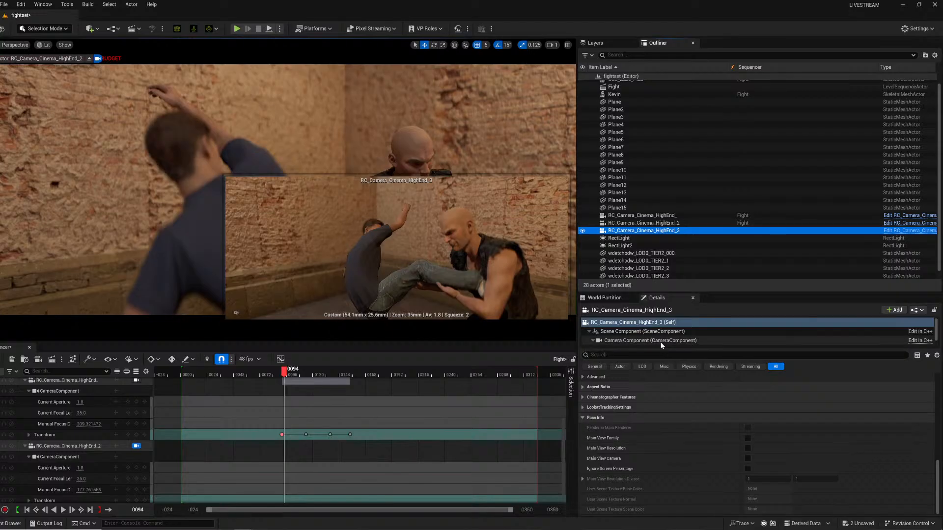
left_click(662, 343)
scroll(693, 442, "down", 3)
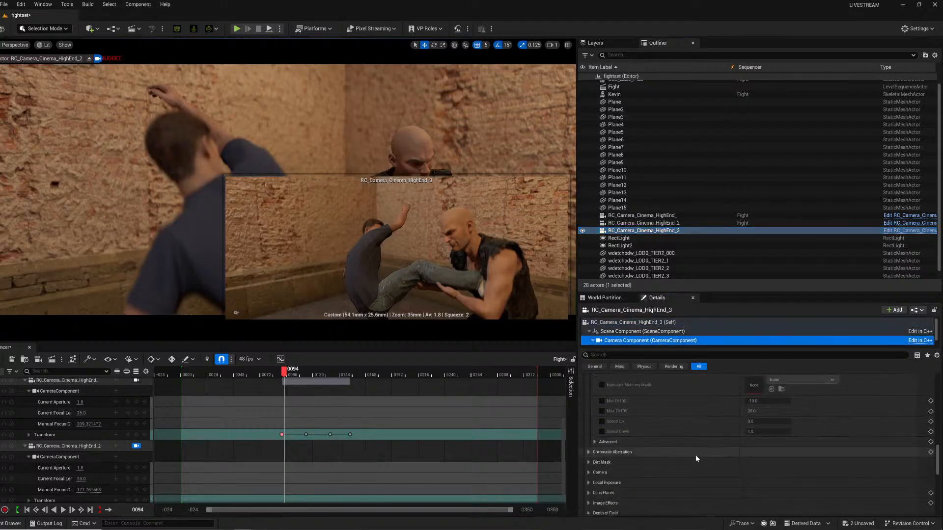
scroll(696, 459, "down", 10)
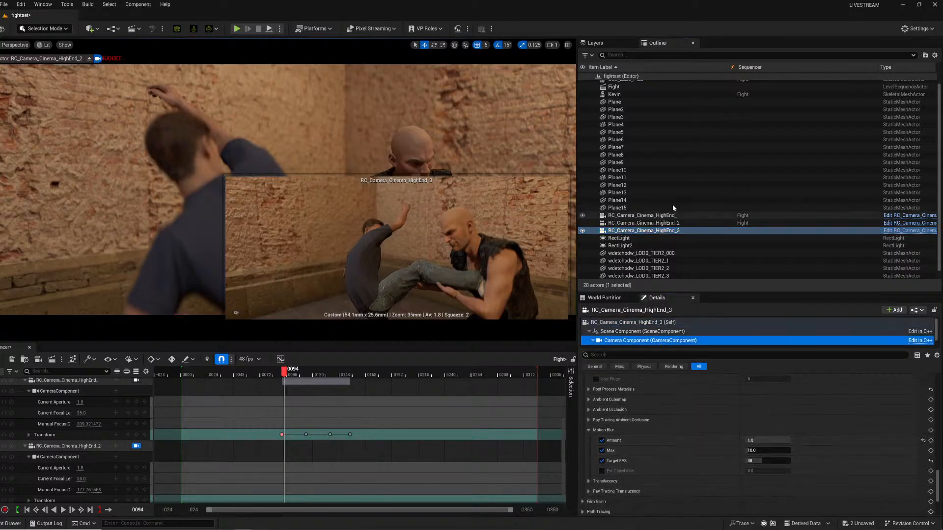
left_click(653, 217)
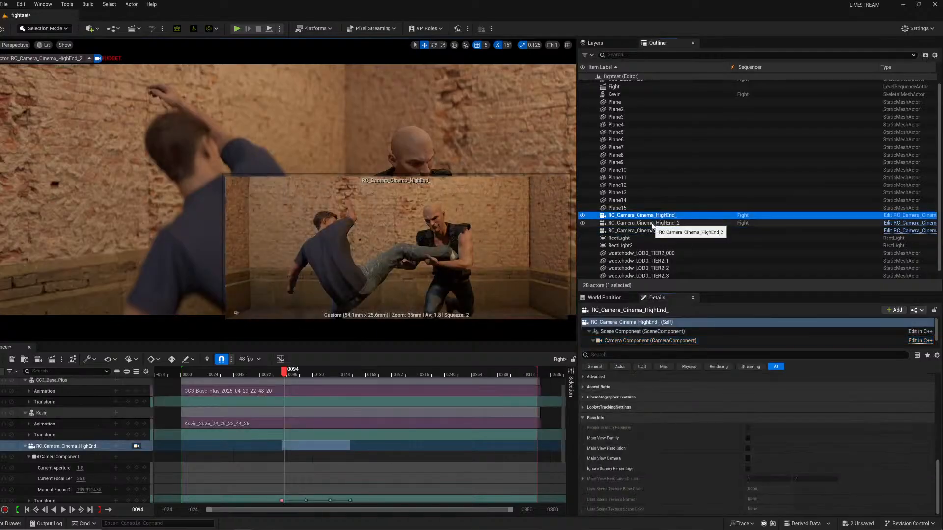
left_click(652, 224)
left_click(656, 231)
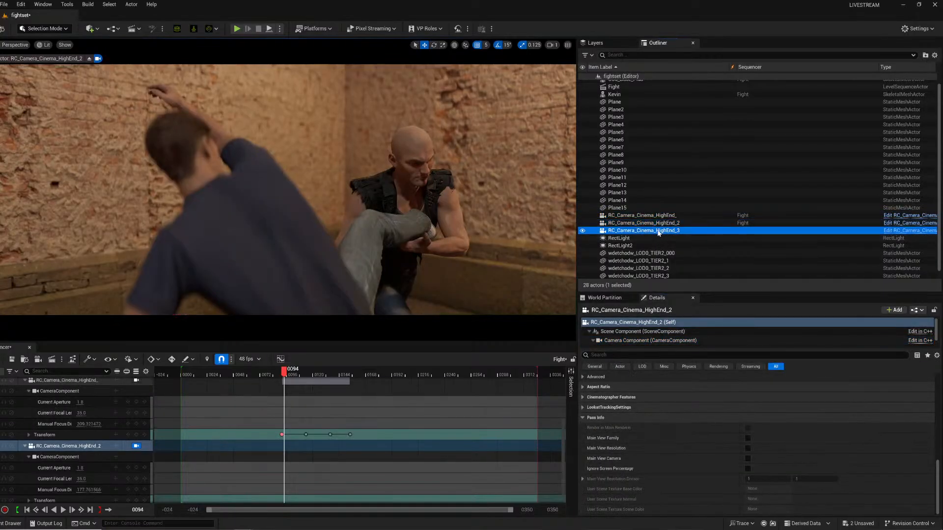
left_click(653, 218)
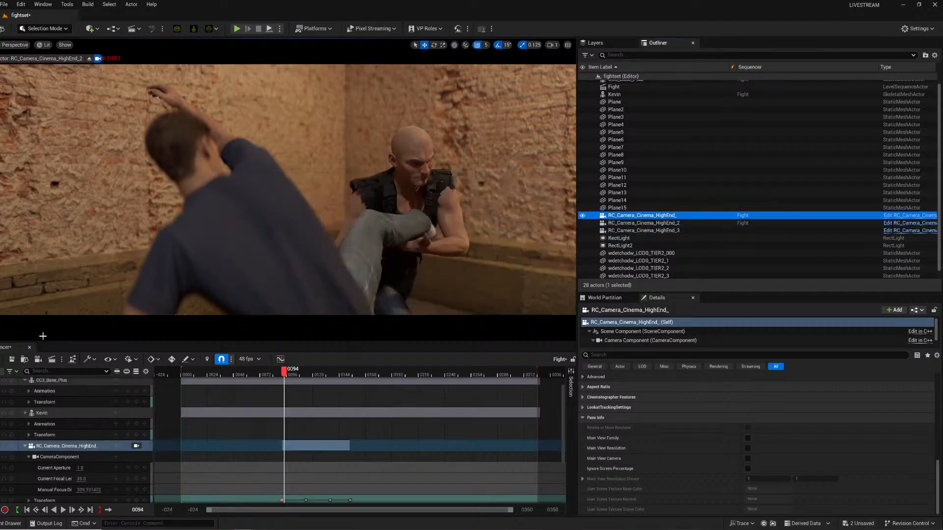
Render the Fight job locally again from the Movie Render Queue and close the queue window.
left_click(52, 359)
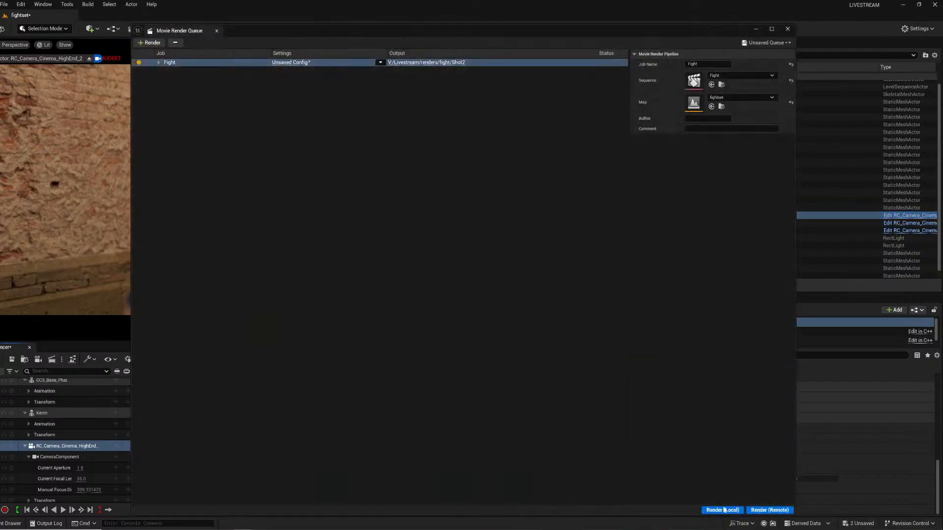
left_click(723, 510)
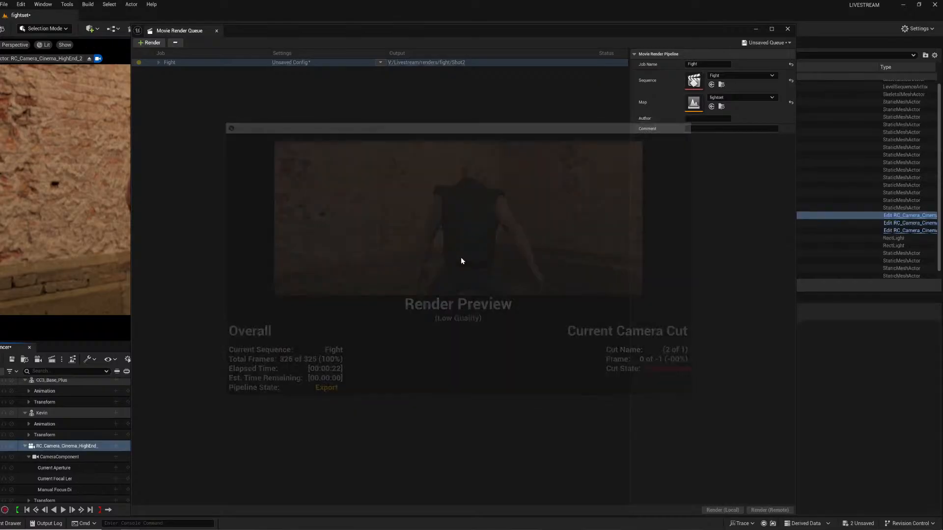
left_click(787, 29)
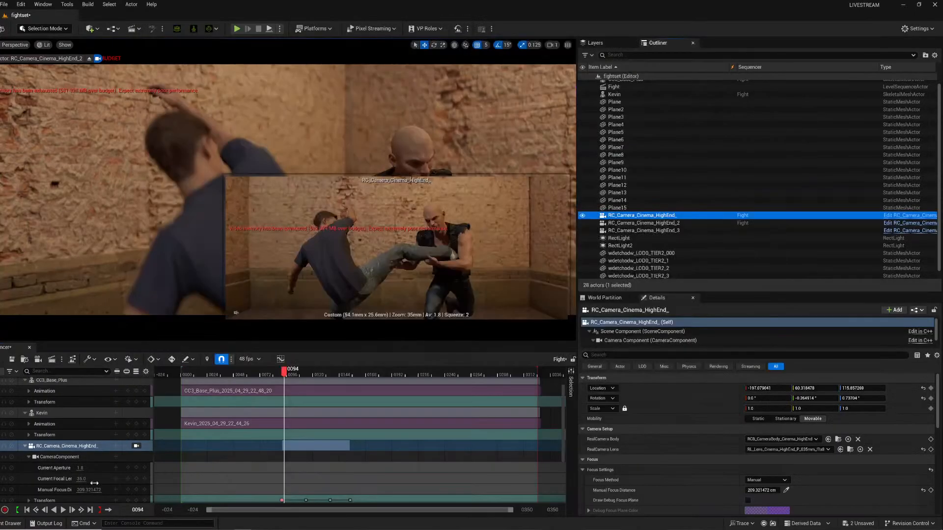
Delete the RC_Camera_Cinema_HighEnd_2 camera track from the Fight sequence.
left_click(75, 447)
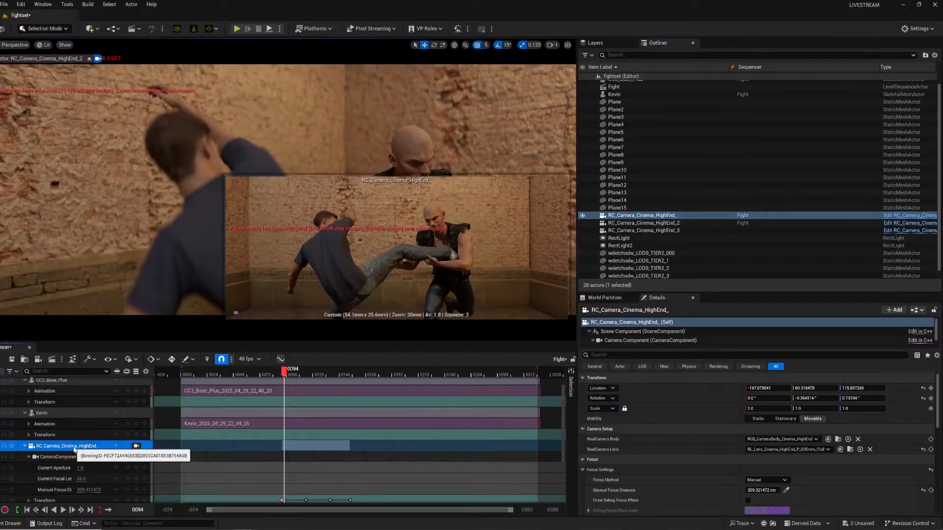
key("ctrl+z")
left_click(79, 447)
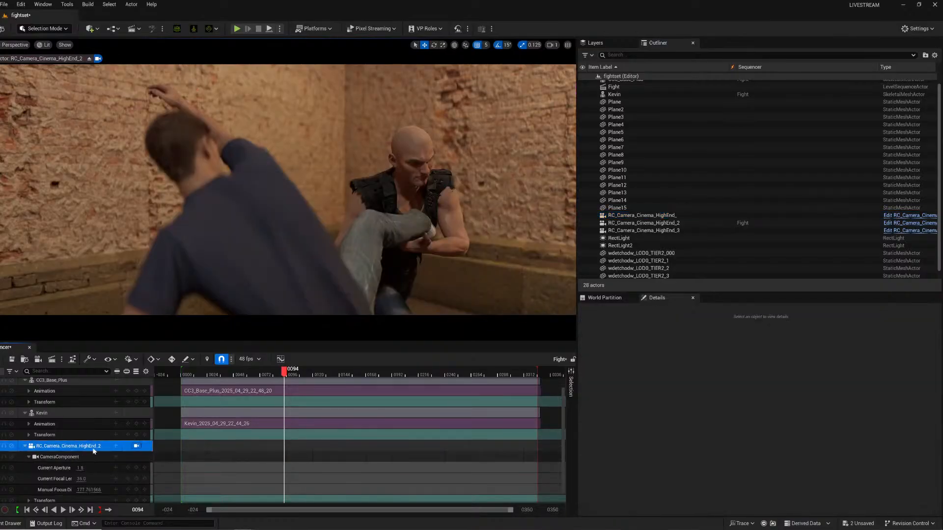
key("Delete")
Add the RC_Camera_Cinema_HighEnd_3 camera to the Fight sequence.
left_click(635, 238)
left_click(645, 230)
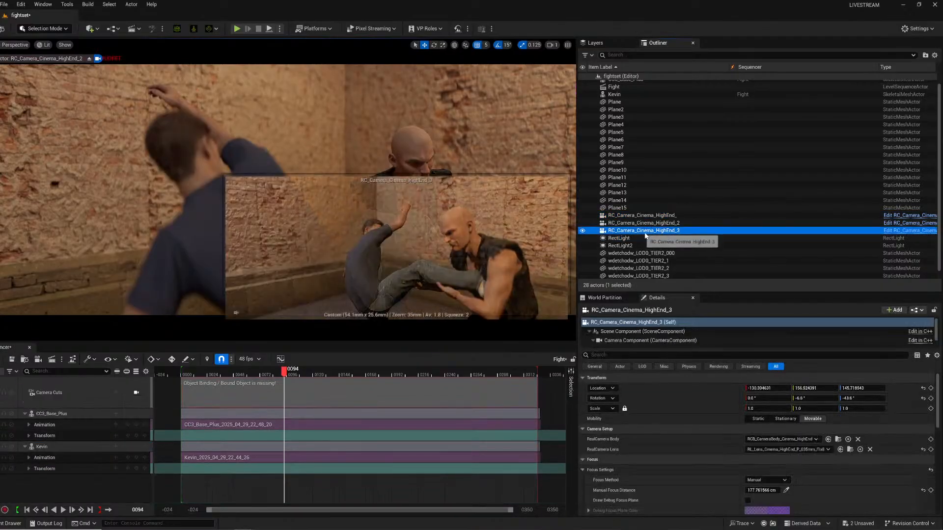
left_click_drag(645, 231, 660, 302)
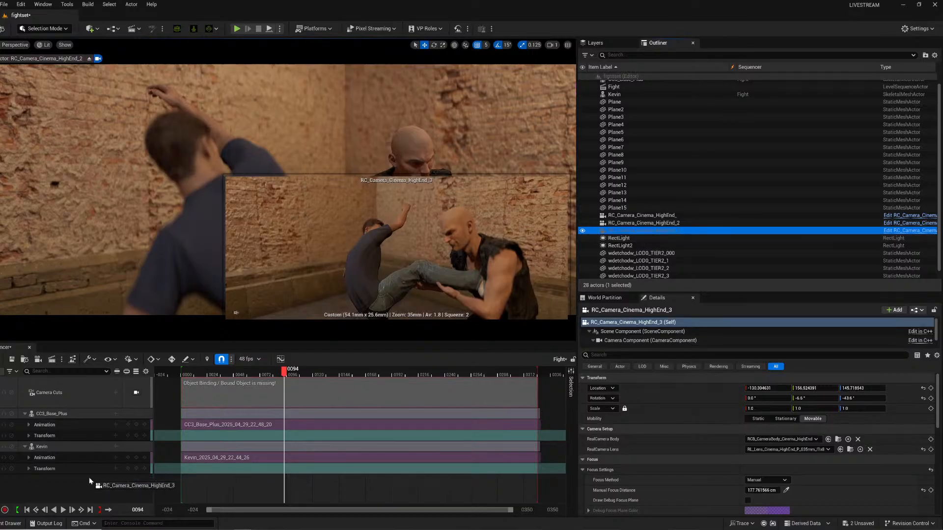
left_click_drag(90, 478, 74, 488)
Bind the camera cut to the third camera and extend its section back to the sequence start.
left_click(253, 385)
scroll(122, 383, "down", 1)
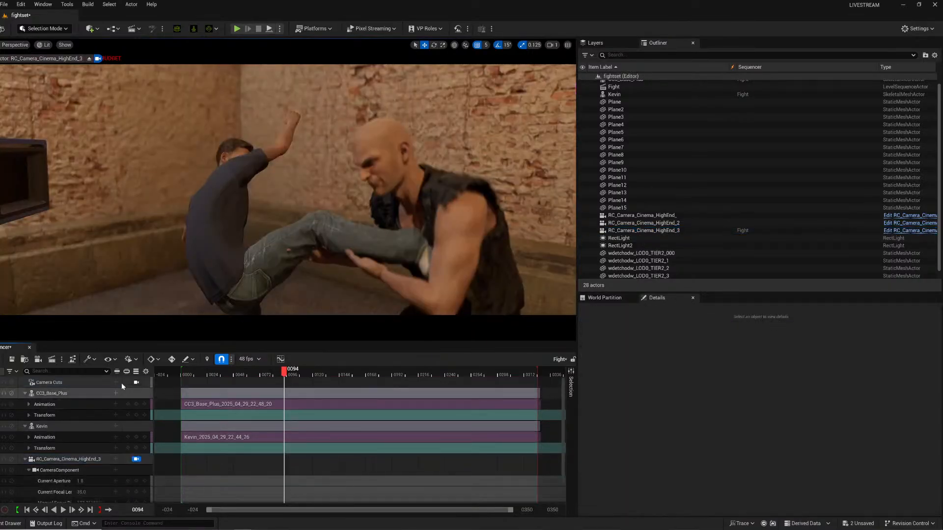
left_click(116, 382)
left_click(167, 428)
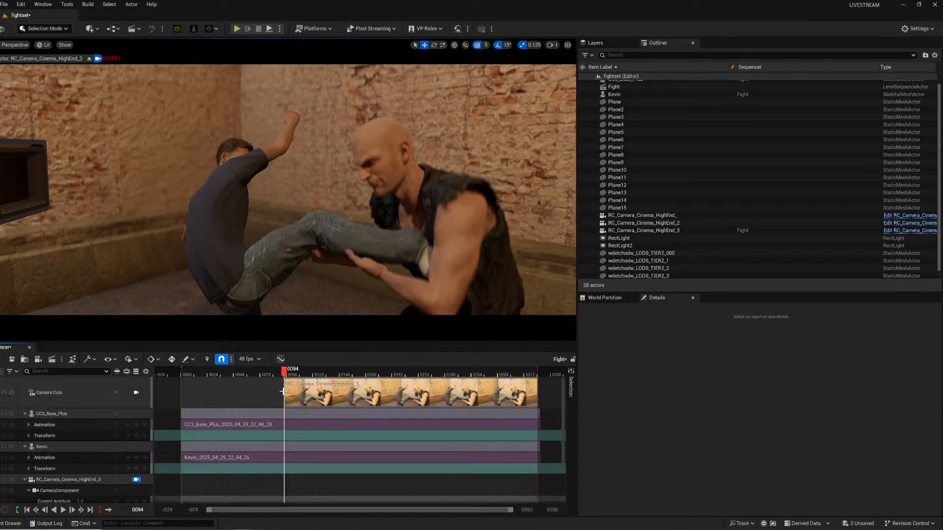
left_click_drag(284, 392, 188, 399)
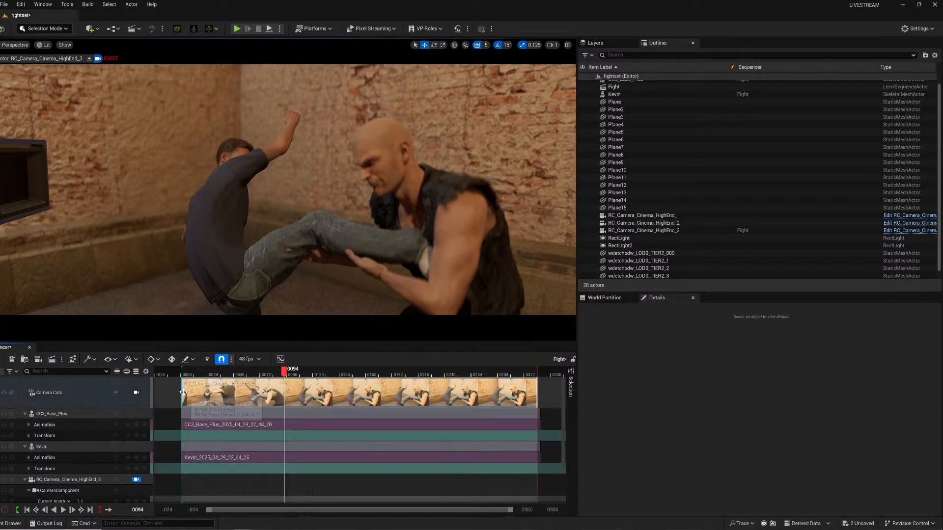
Play the Fight sequence repeatedly from near its start to preview the third camera's shot.
left_click(175, 372)
key("space")
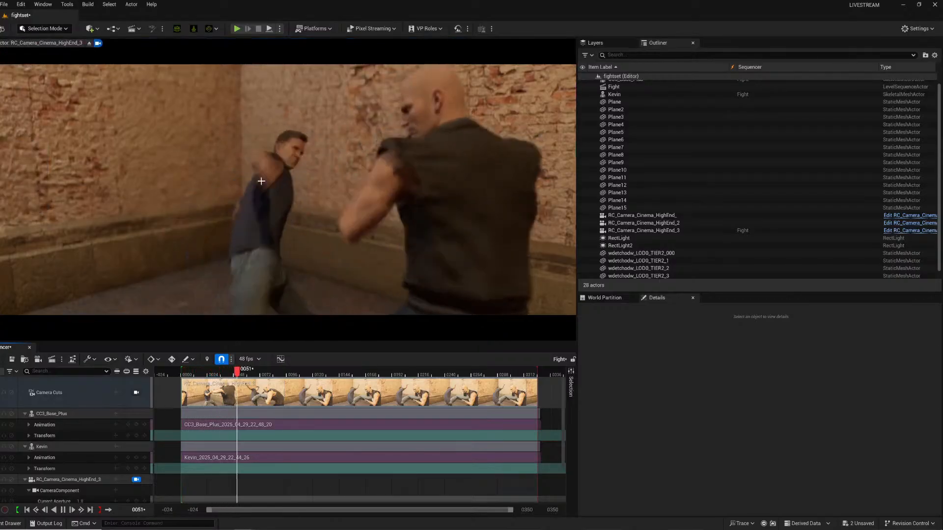
key("space")
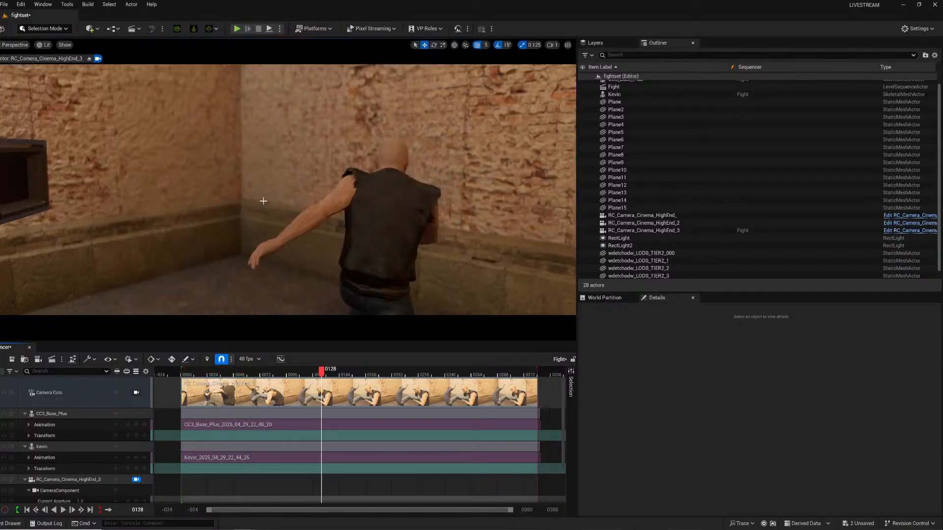
key("space")
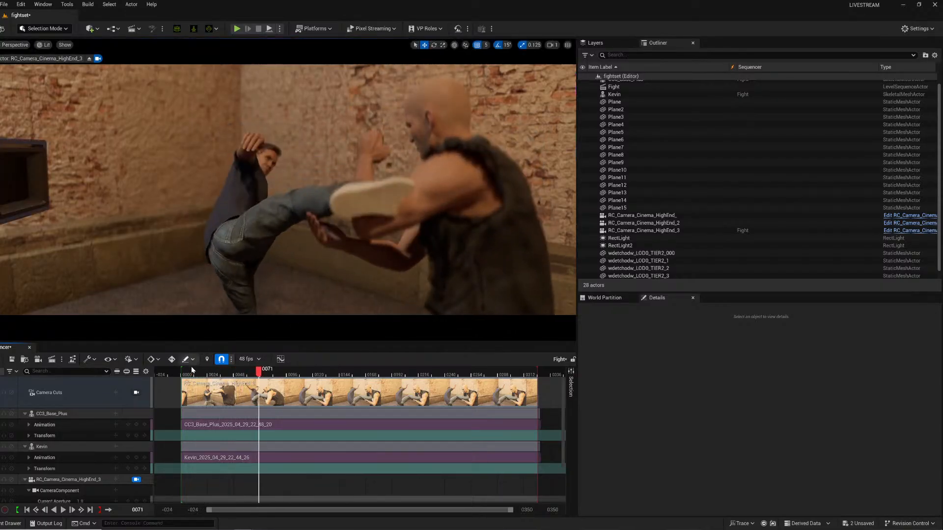
left_click(201, 371)
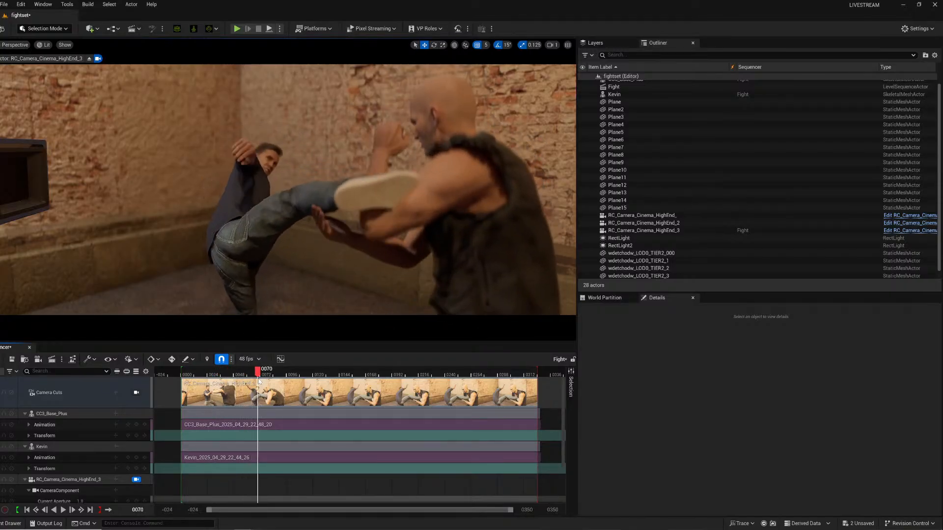
key("Left")
left_click(202, 372)
key("space")
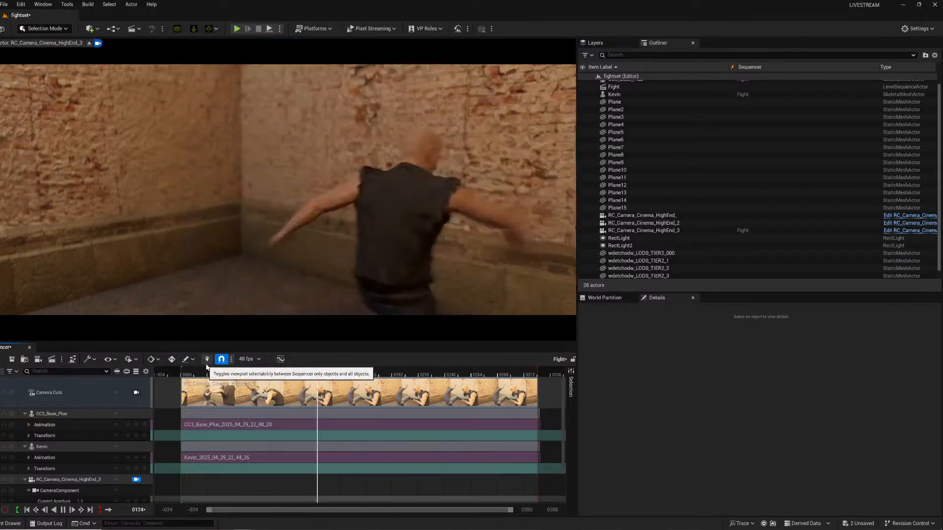
key("space")
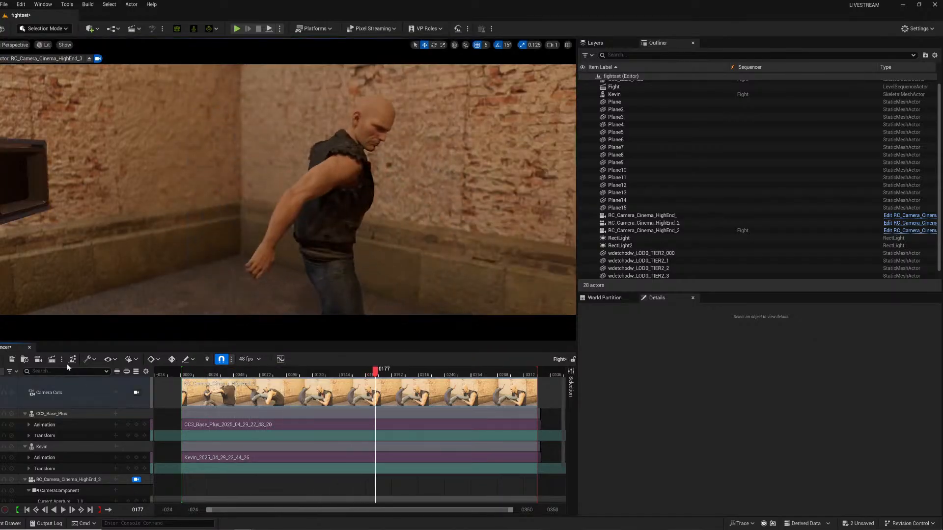
Open the Movie Render Queue job settings and set the output directory to a new Shot 3 folder under renders/fight.
left_click(52, 359)
left_click(289, 63)
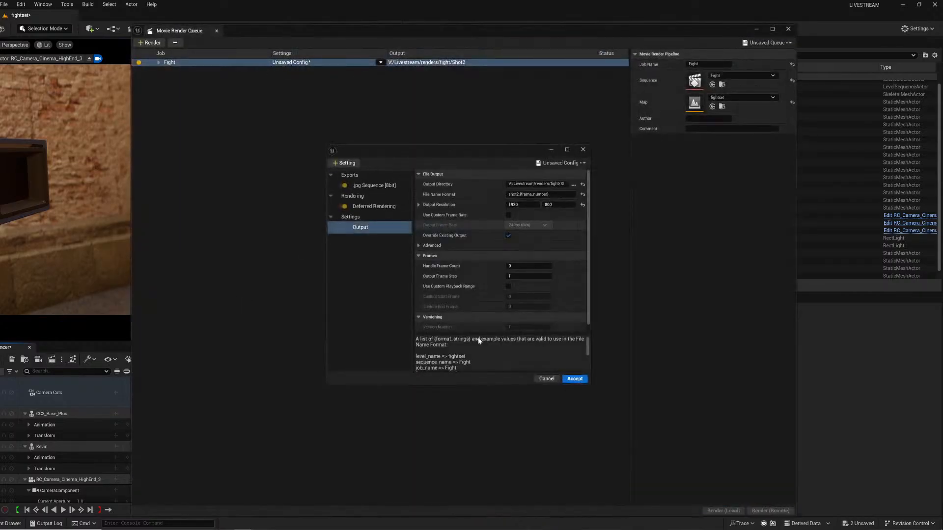
left_click(574, 185)
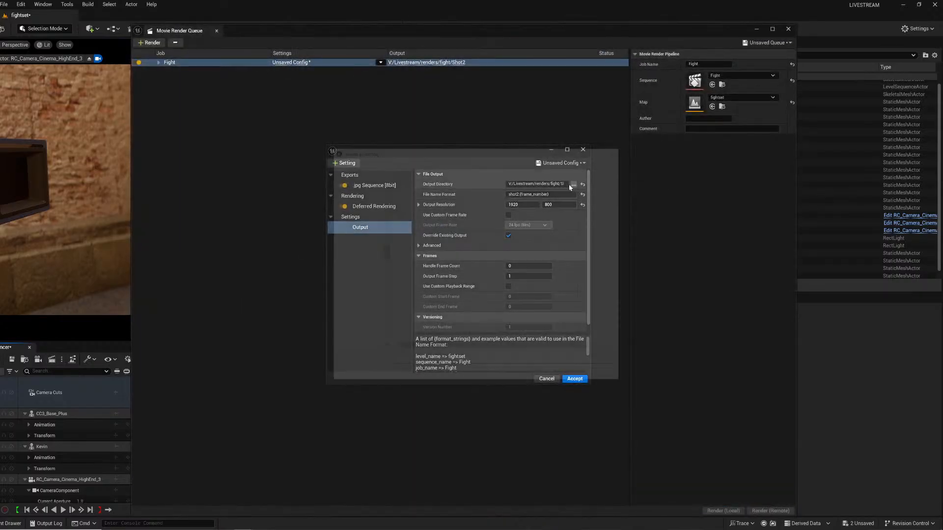
left_click(440, 162)
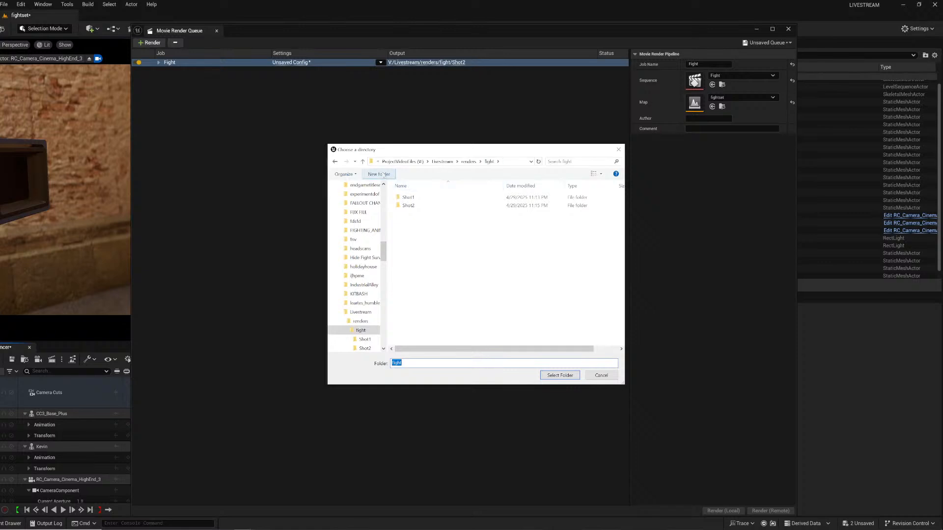
left_click(384, 175)
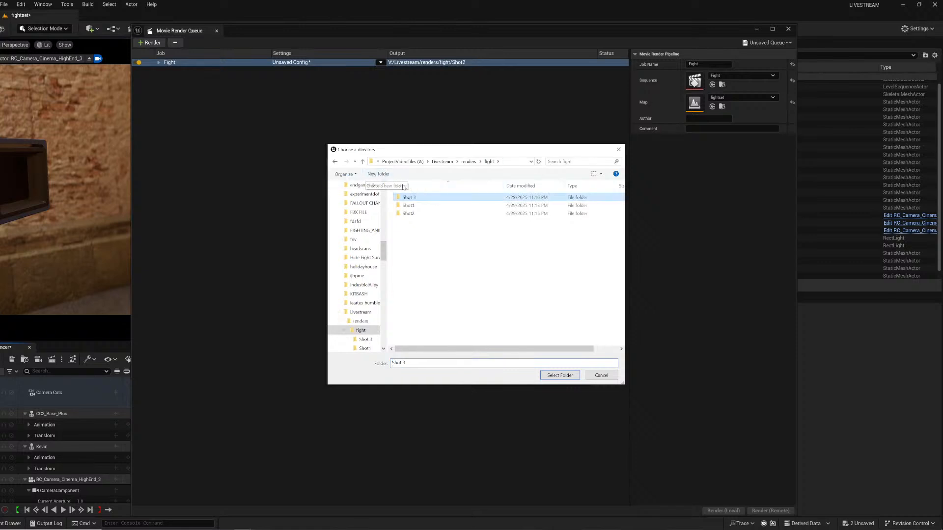
left_click(552, 377)
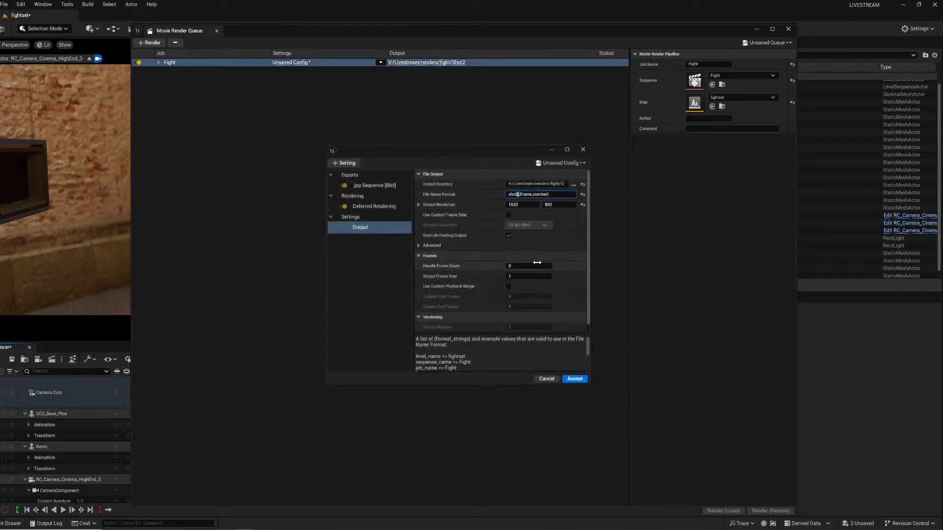
left_click(576, 379)
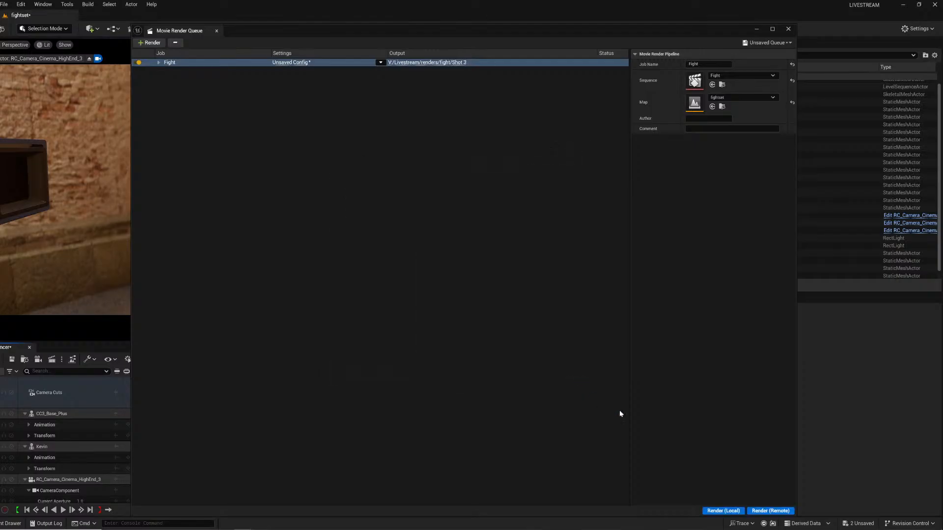
Render the Fight job locally and close the Movie Render Queue window.
left_click(716, 511)
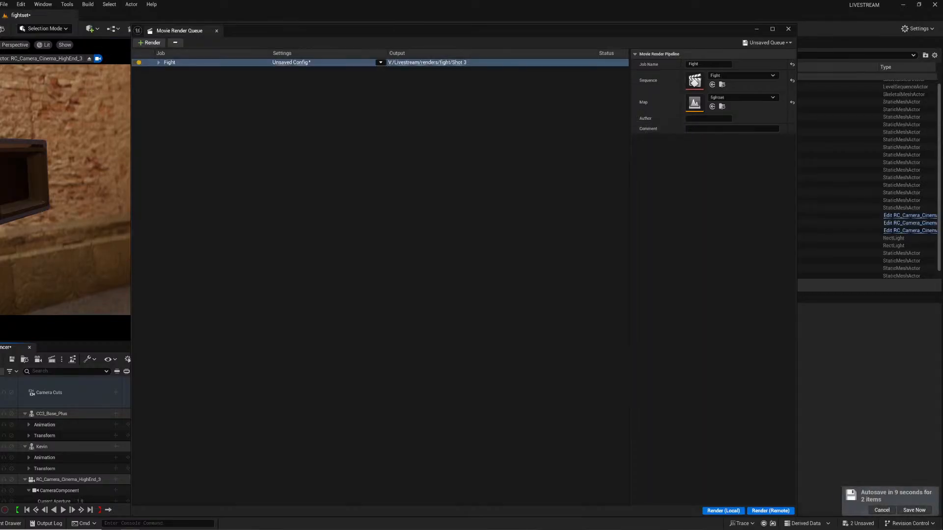
left_click(789, 29)
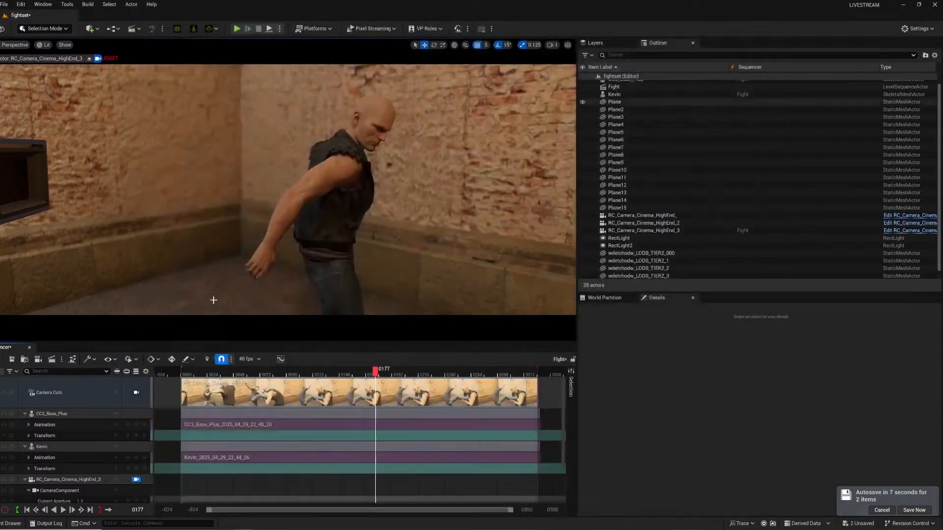
Delete the RC_Camera_Cinema_HighEnd_3 camera track from the Fight sequence.
scroll(74, 449, "down", 2)
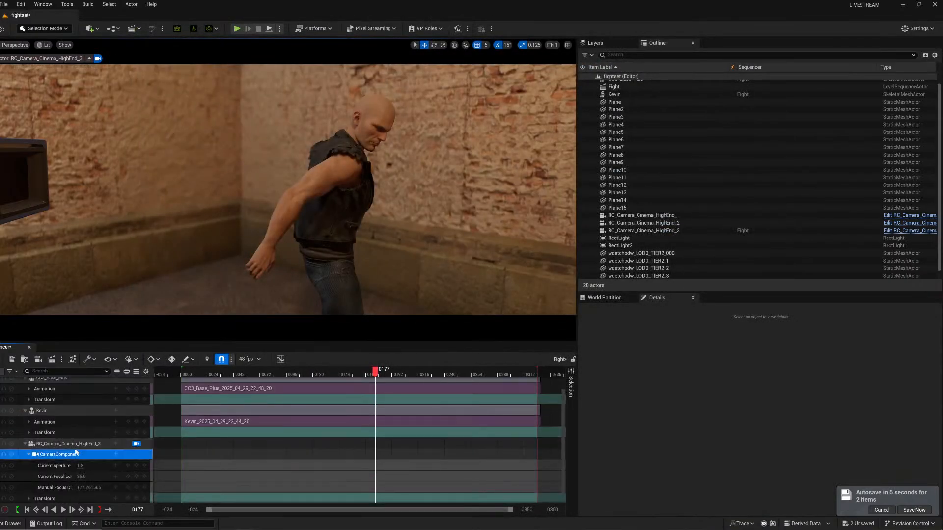
left_click(77, 444)
key("Delete")
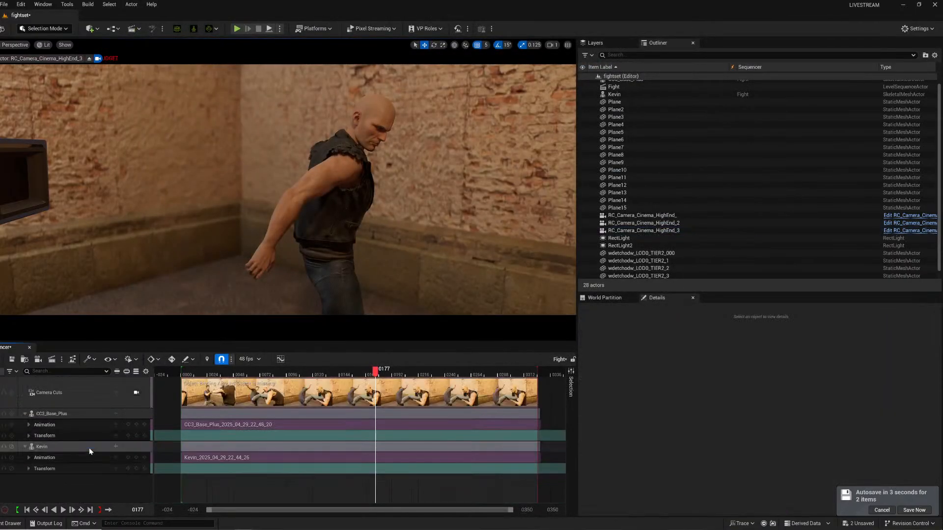
Select the RC_Camera_Cinema_HighEnd_3 camera and switch its real camera lens to the 85 mm HighEnd cinema prime.
right_click(644, 235)
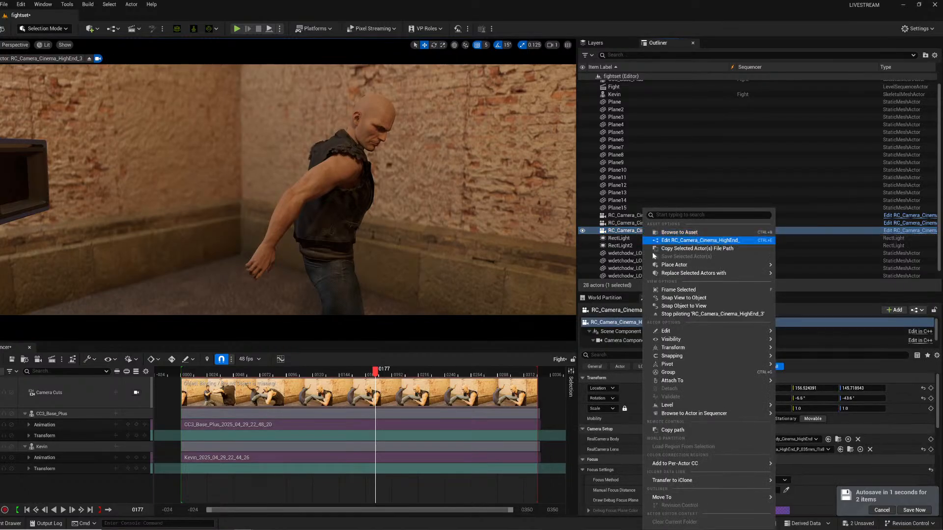
left_click(826, 450)
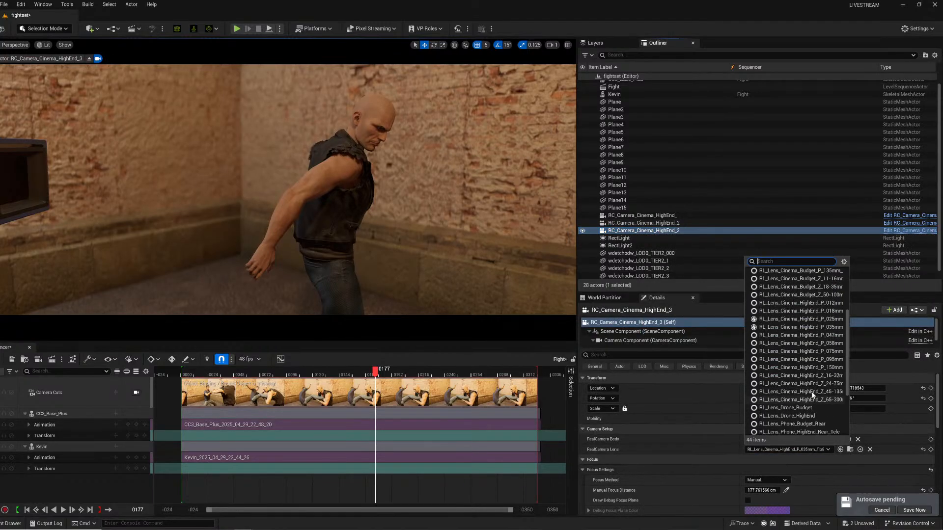
left_click(800, 407)
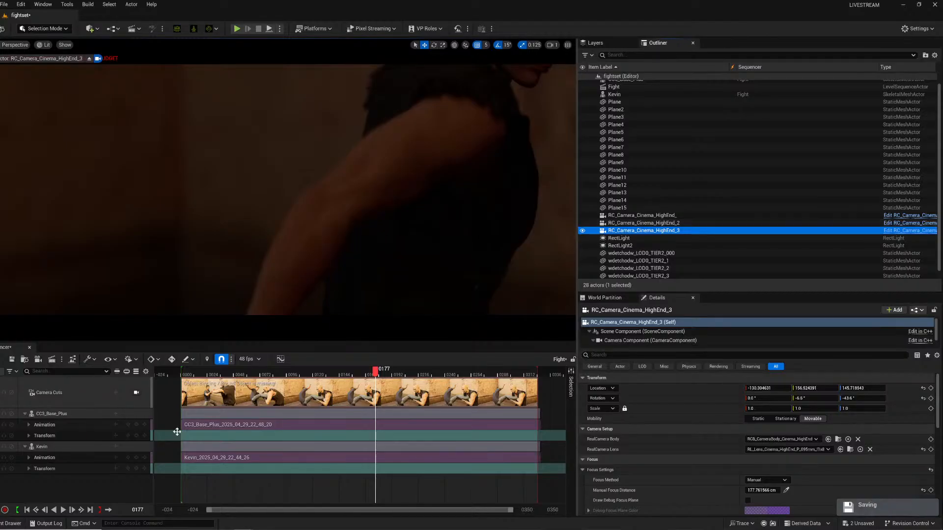
Set the camera component's exposure compensation to 3.
scroll(754, 457, "down", 2)
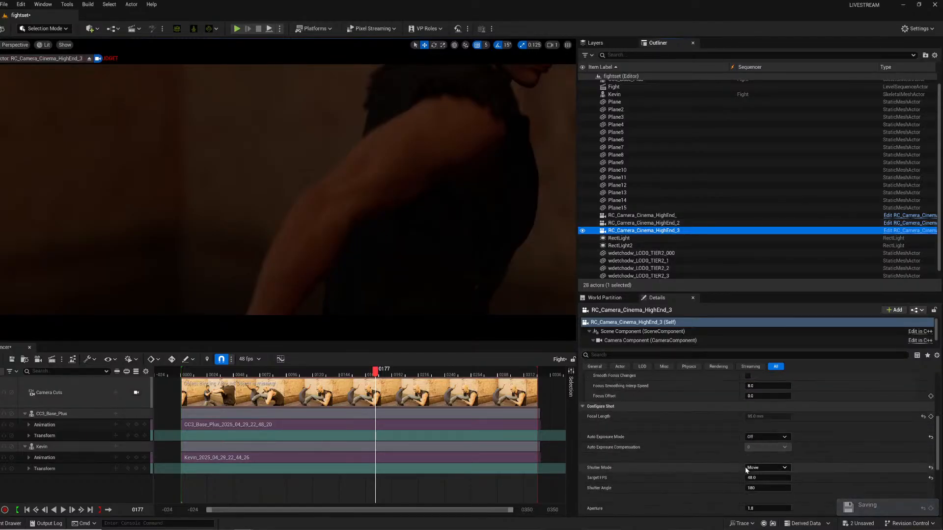
left_click(648, 341)
scroll(675, 453, "down", 10)
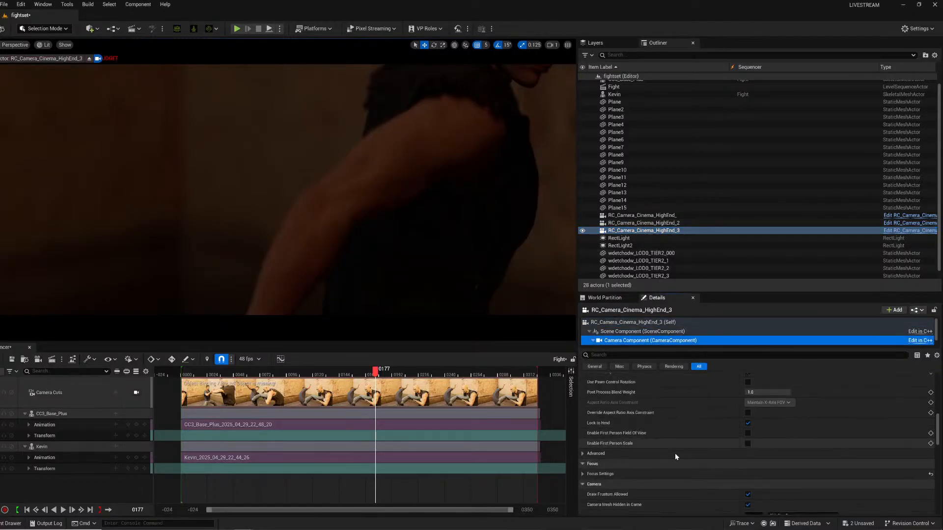
left_click(754, 452)
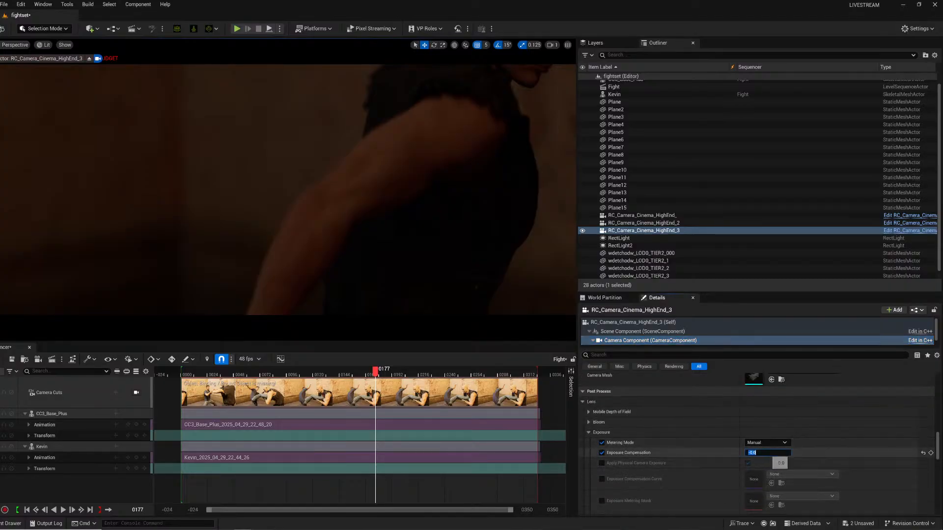
type("3")
key("Return")
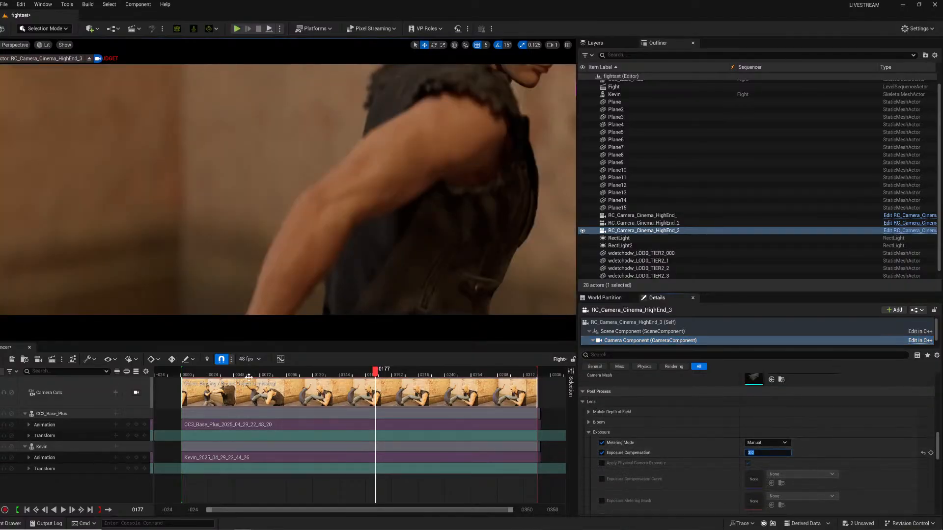
At frame 40, set the manual focus distance to about 111 cm while checking the debug focus plane.
left_click_drag(295, 373, 225, 373)
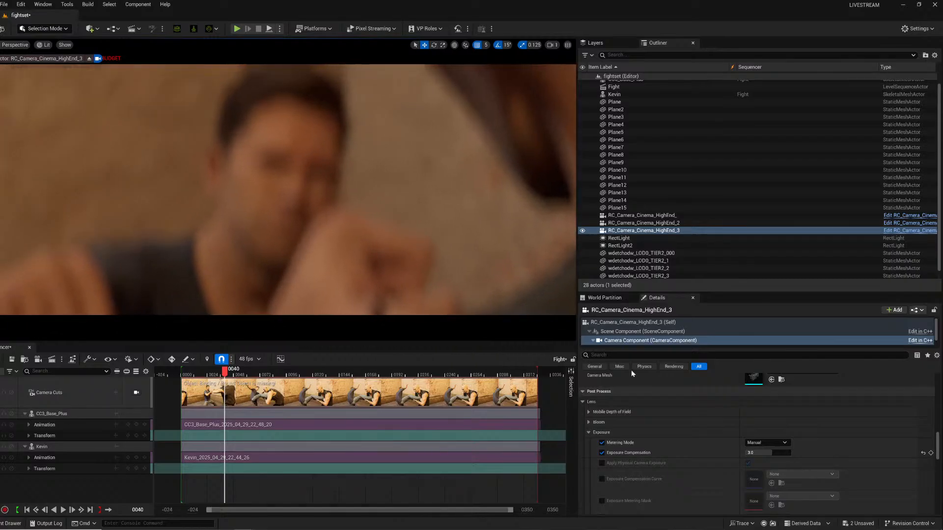
scroll(686, 496, "down", 10)
scroll(743, 448, "up", 3)
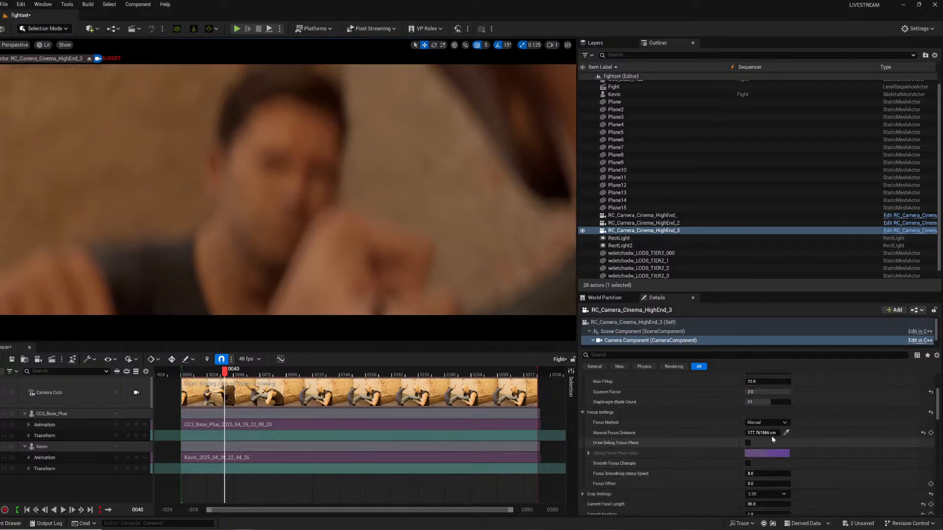
left_click(786, 432)
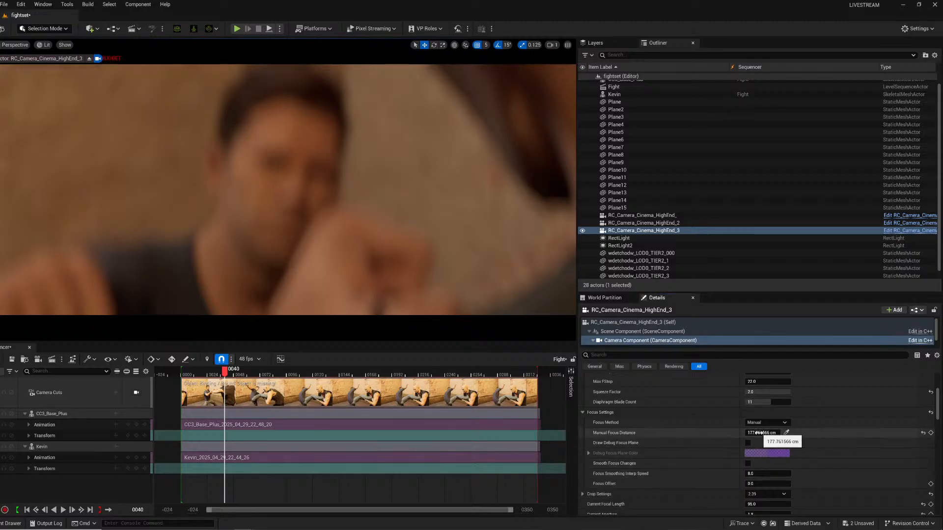
left_click(641, 324)
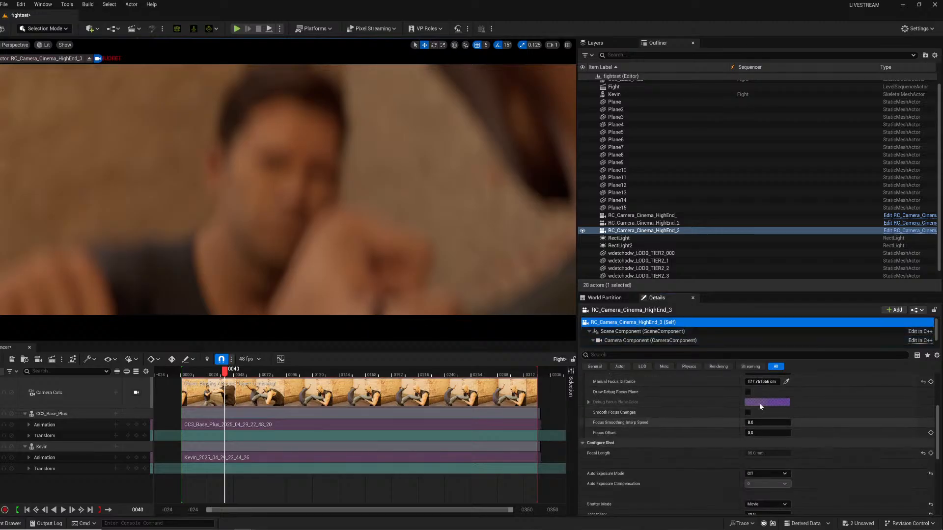
left_click(748, 392)
left_click_drag(760, 382, 731, 382)
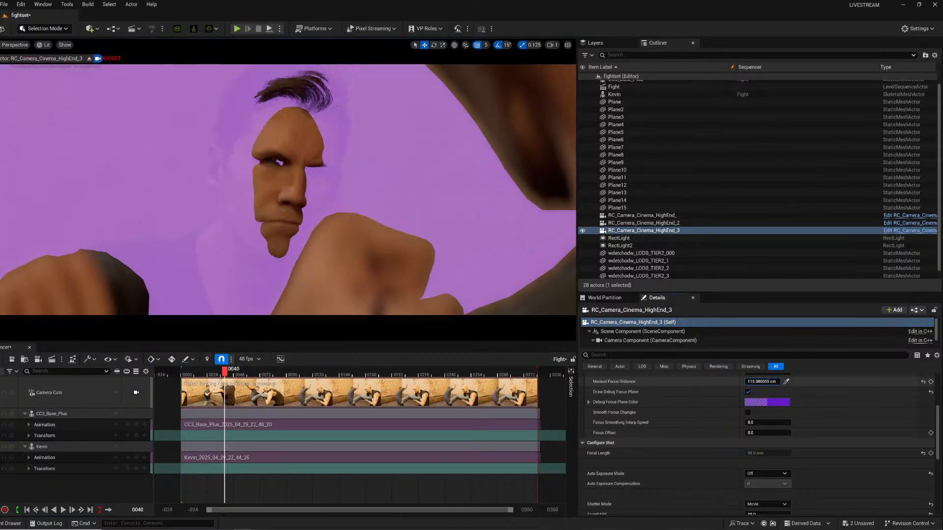
left_click(748, 392)
At frame 81, set the manual focus distance to about 140 cm while checking the debug focus plane.
left_click_drag(226, 373, 291, 372)
mouse_move(196, 207)
right_mouse_down()
mouse_move(189, 211)
mouse_move(196, 206)
right_mouse_up()
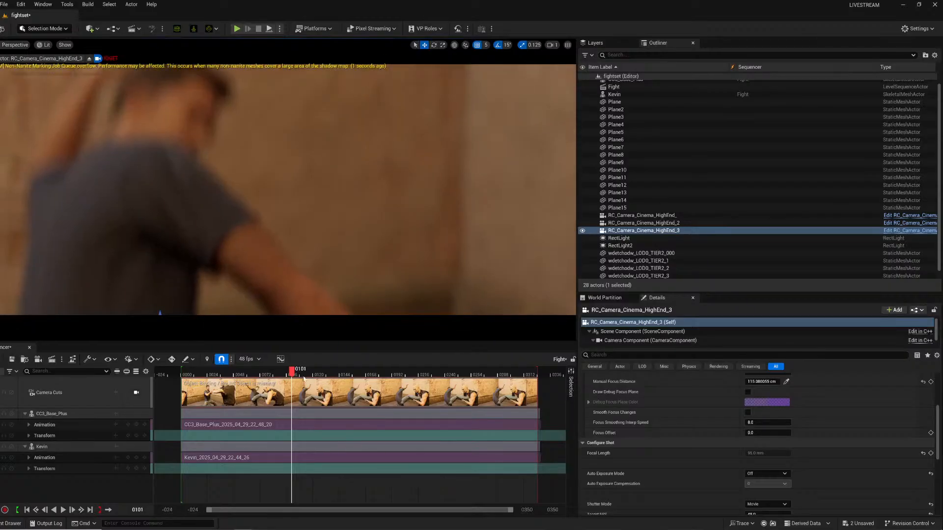
left_click_drag(303, 379, 269, 374)
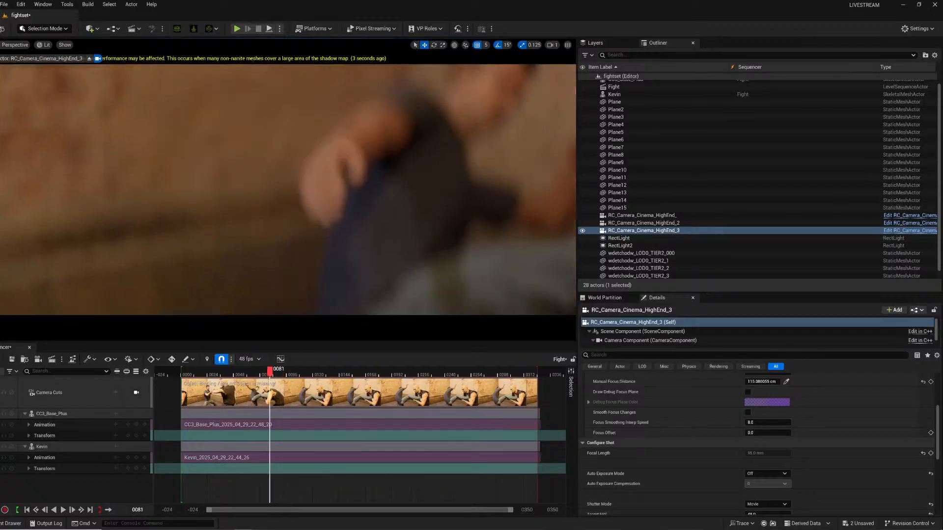
right_click_drag(288, 196, 290, 187)
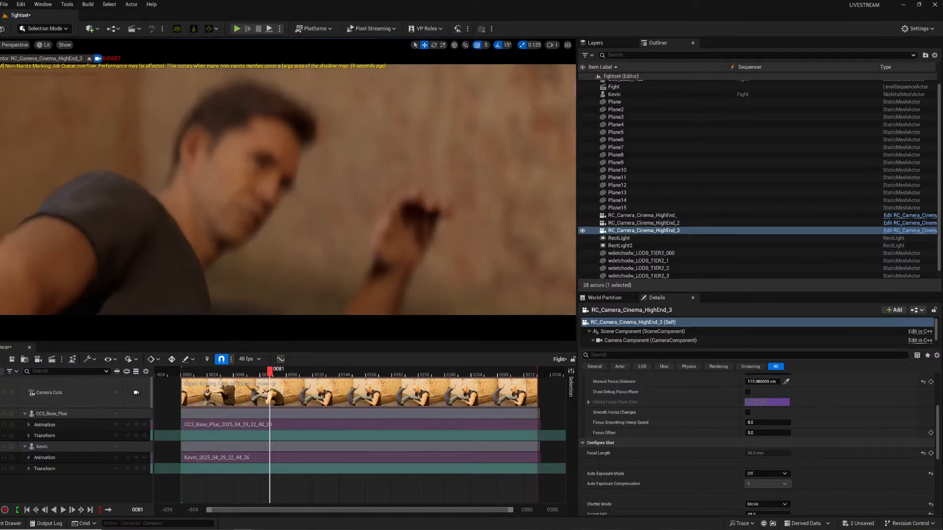
left_click(748, 392)
left_click_drag(761, 381, 781, 382)
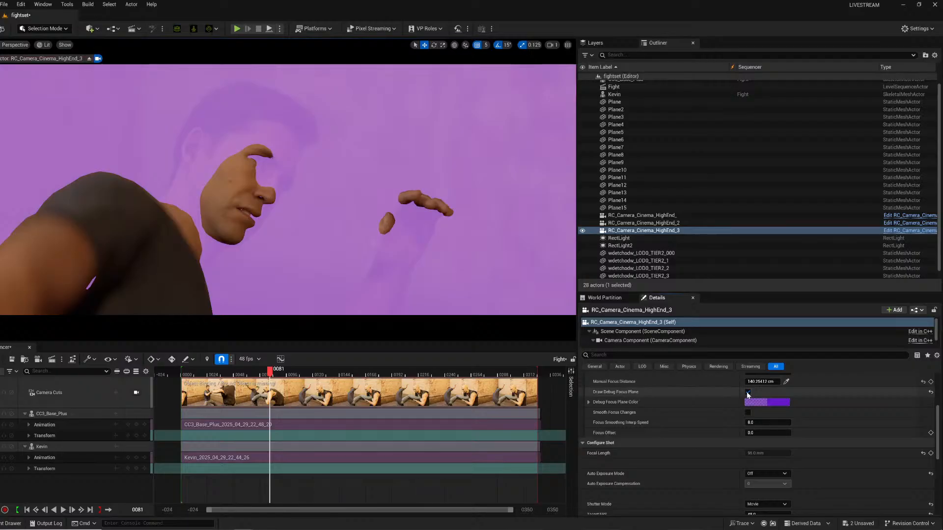
left_click(747, 392)
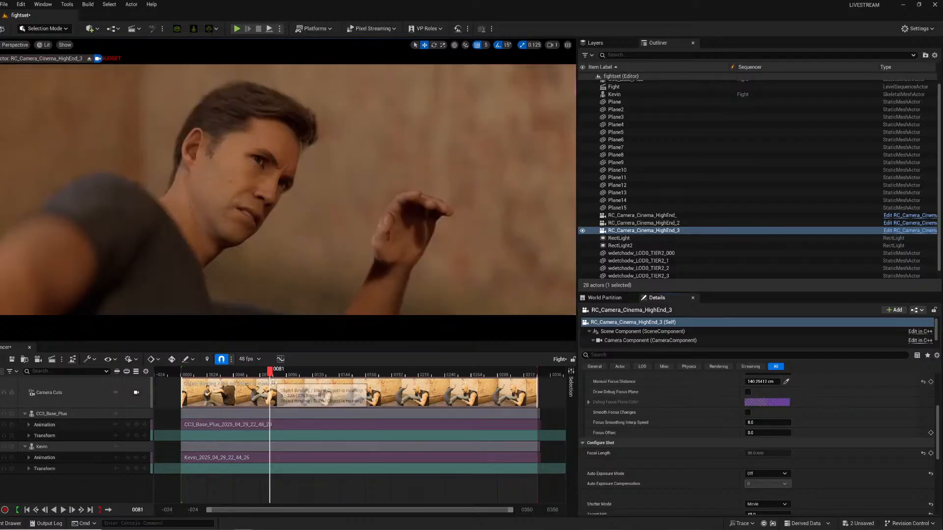
Delete the existing camera cut section and add the RC_Camera_Cinema_HighEnd_3 camera back to the Fight sequence.
left_click(273, 384)
key("Delete")
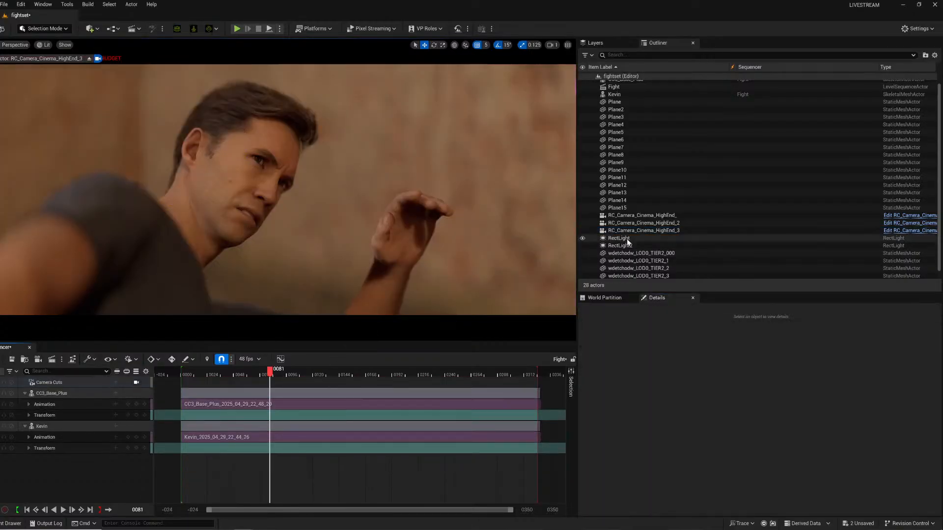
left_click_drag(714, 232, 133, 474)
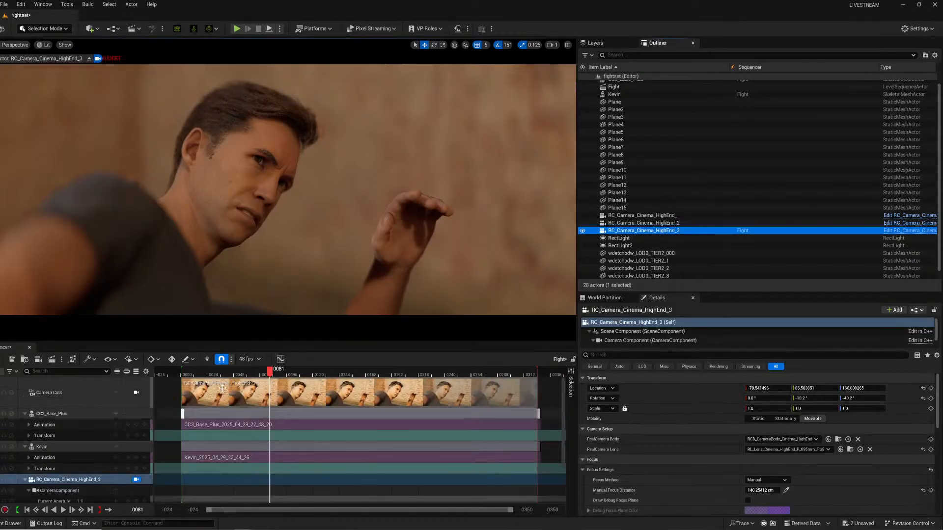
At frame 78, adjust the piloted camera's aim slightly and key its transform.
mouse_move(270, 371)
left_mouse_down()
mouse_move(300, 370)
mouse_move(268, 378)
left_mouse_up()
right_click_drag(281, 245, 275, 248)
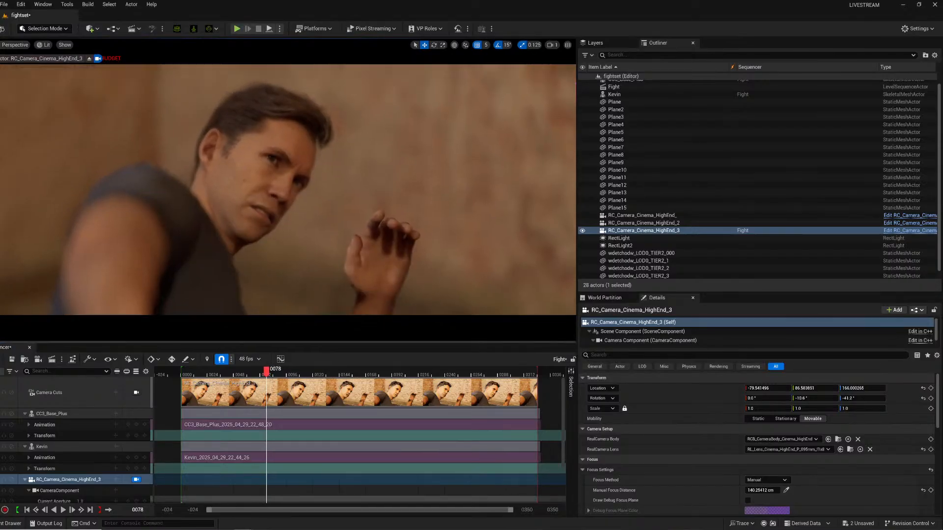
scroll(118, 467, "down", 2)
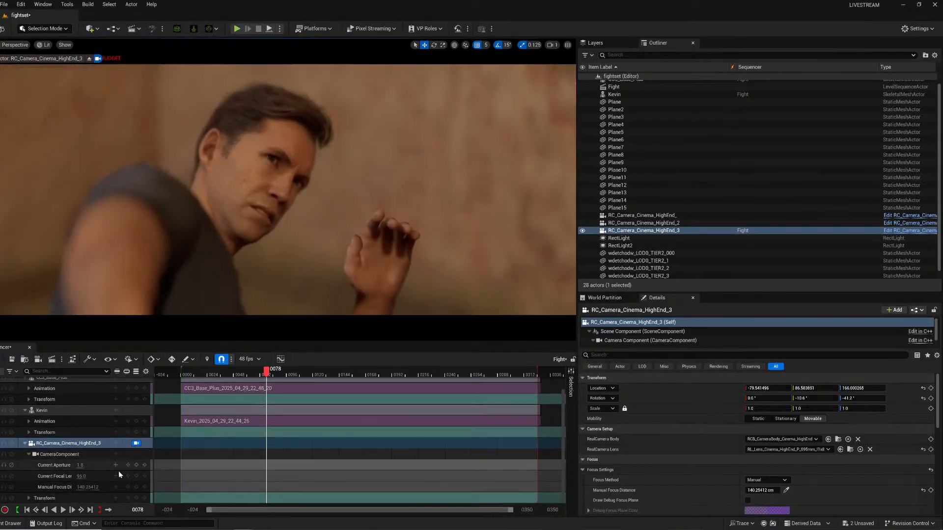
left_click(137, 498)
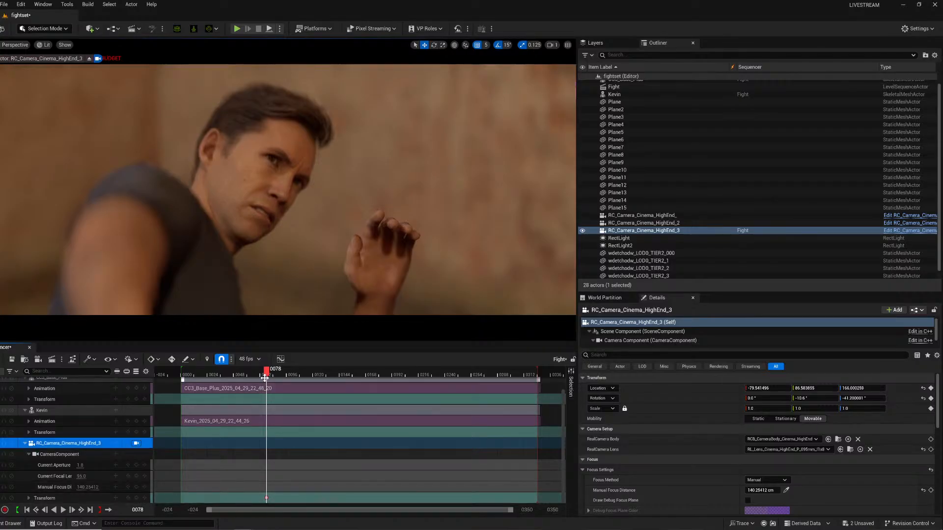
At frame 85, re-aim the camera and key its transform, then return to the previous key.
left_click_drag(269, 376, 276, 376)
right_click_drag(337, 215, 331, 219)
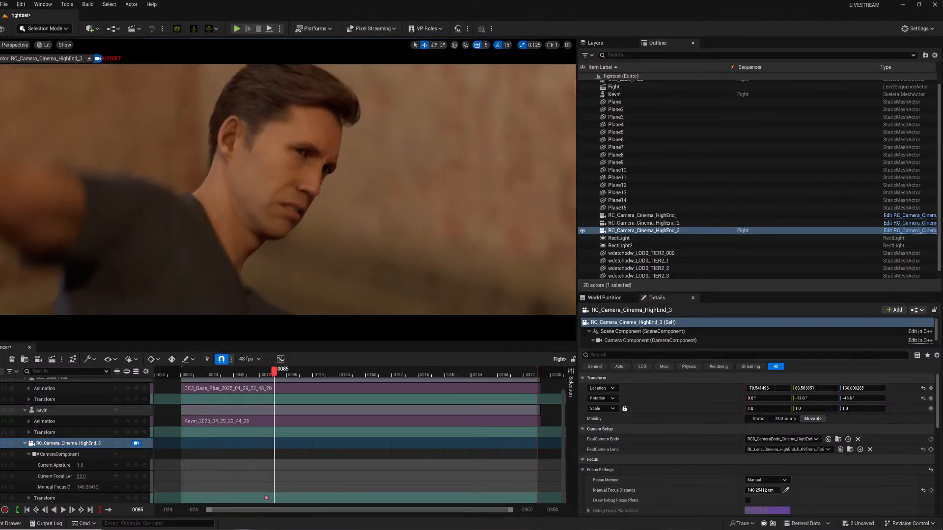
left_click(138, 499)
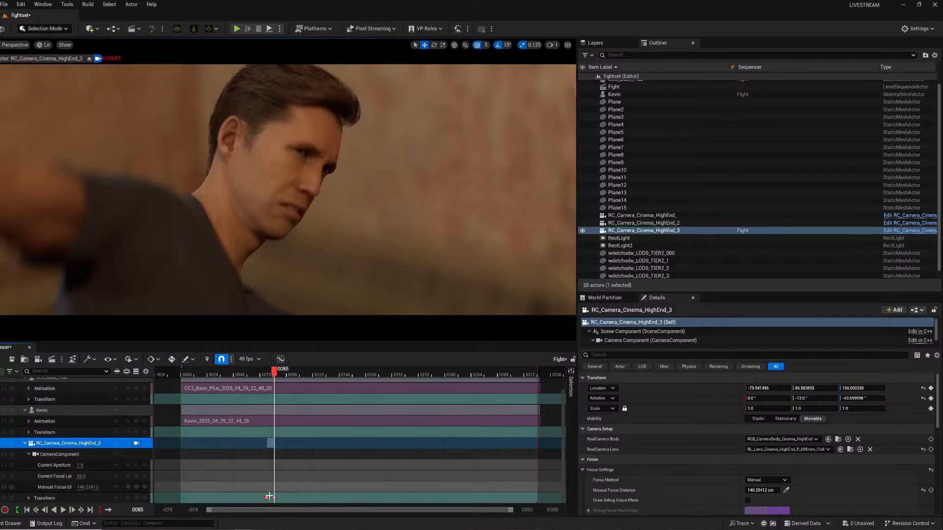
left_click(128, 499)
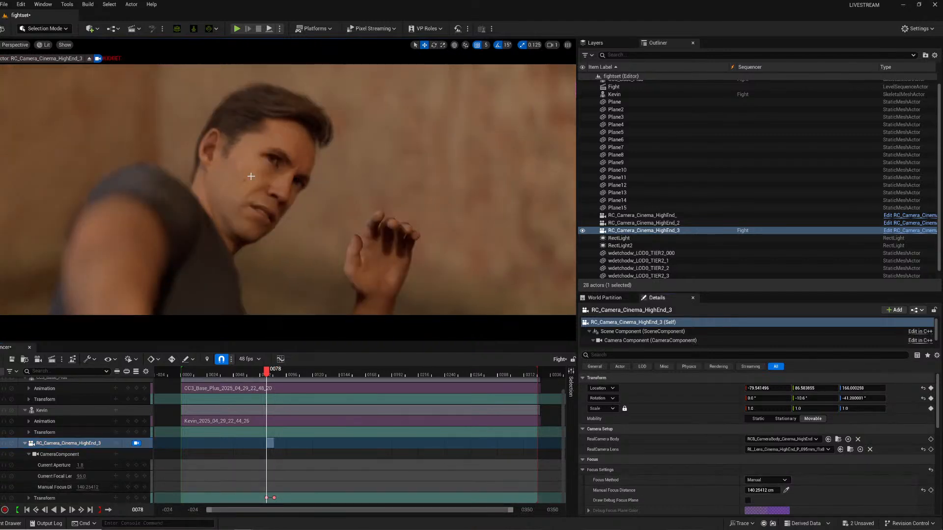
At frame 78, key the manual focus distance and jump to the camera's next transform key.
left_click(930, 490)
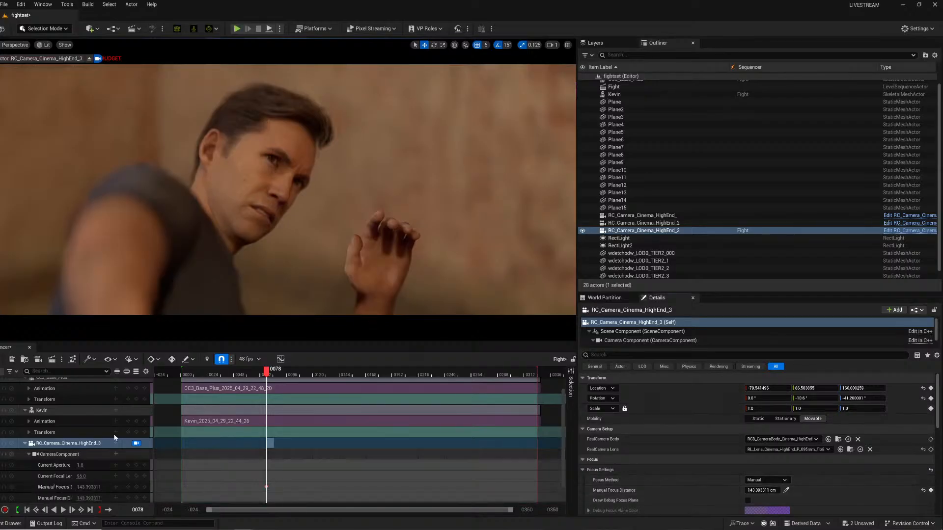
scroll(113, 484, "down", 1)
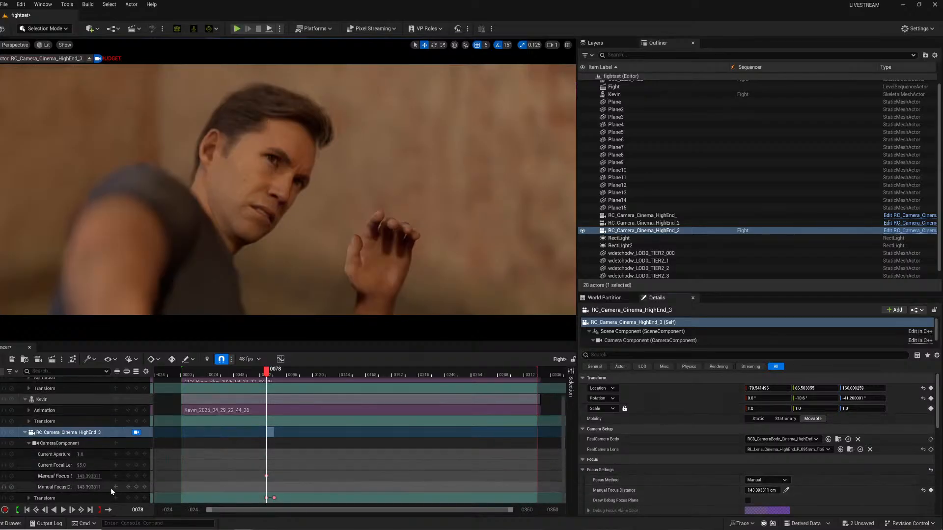
left_click(144, 498)
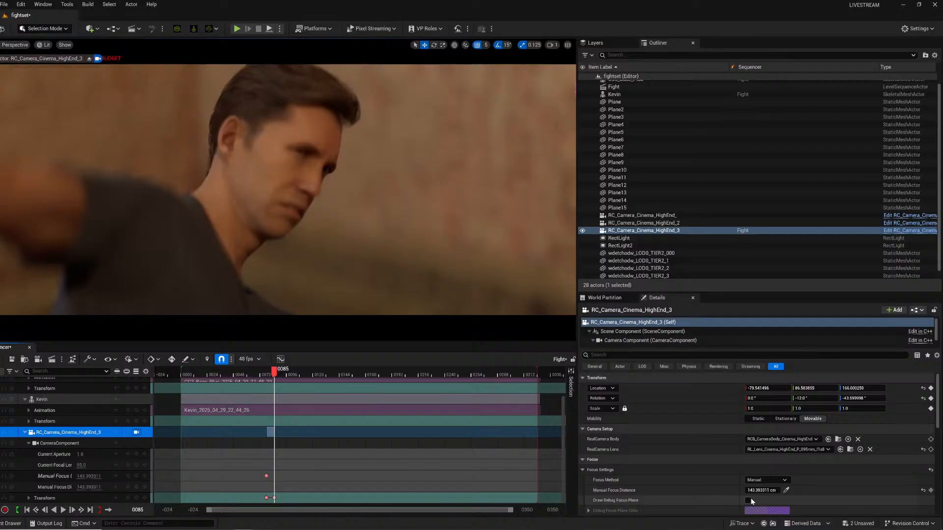
At frame 85, sample the manual focus distance from the scene depth with the eyedropper.
left_click(786, 491)
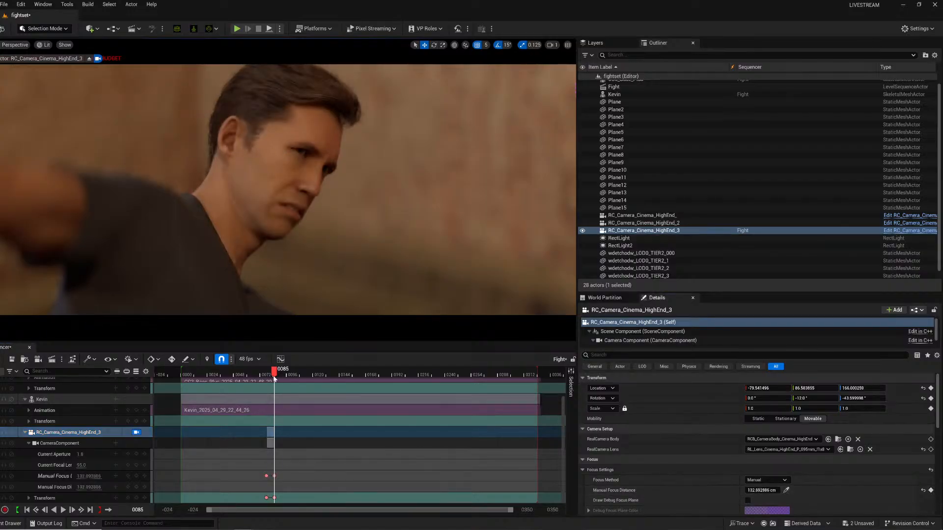
At frame 97, key the focus distance, then resample it from the actor's head with the eyedropper.
left_click_drag(275, 377, 288, 376)
key("w")
right_click_drag(288, 189, 294, 191)
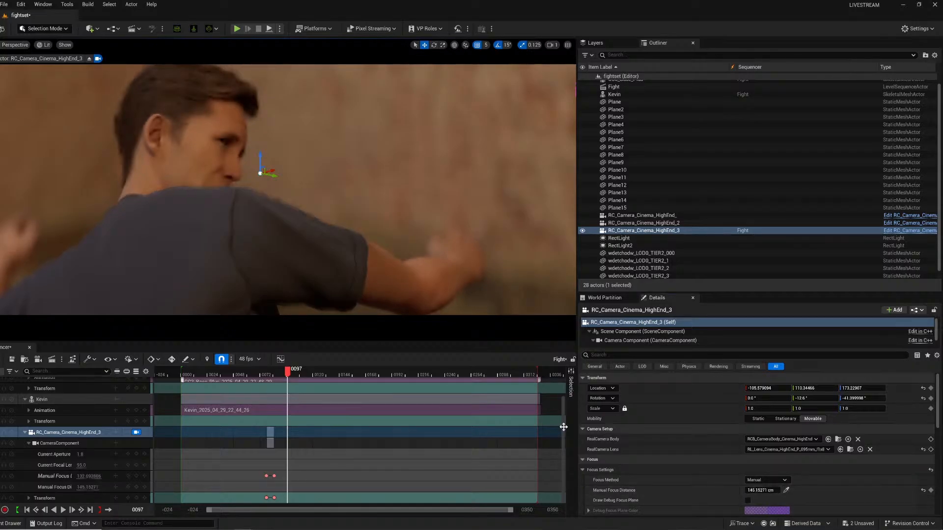
left_click(930, 490)
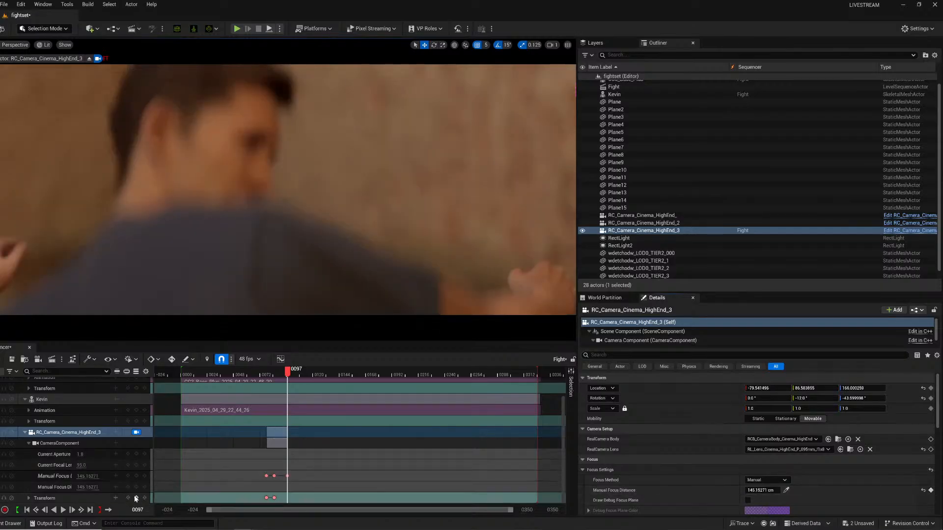
left_click(786, 490)
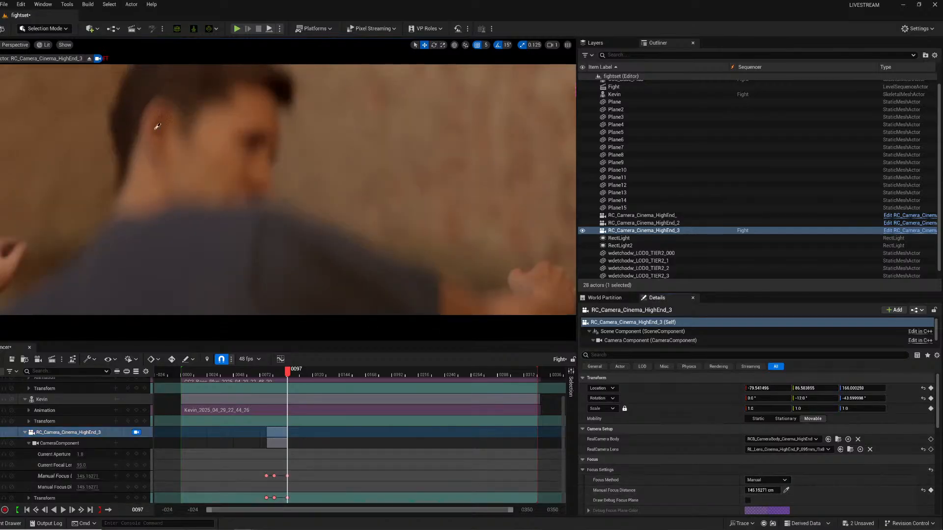
left_click(216, 136)
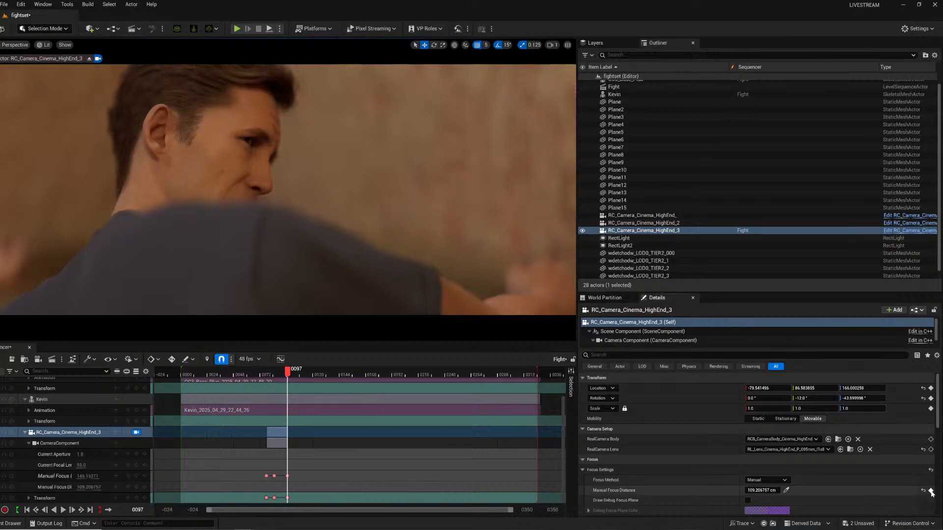
At frame 64, sample and key the manual focus distance at about 146 cm.
left_click(259, 377)
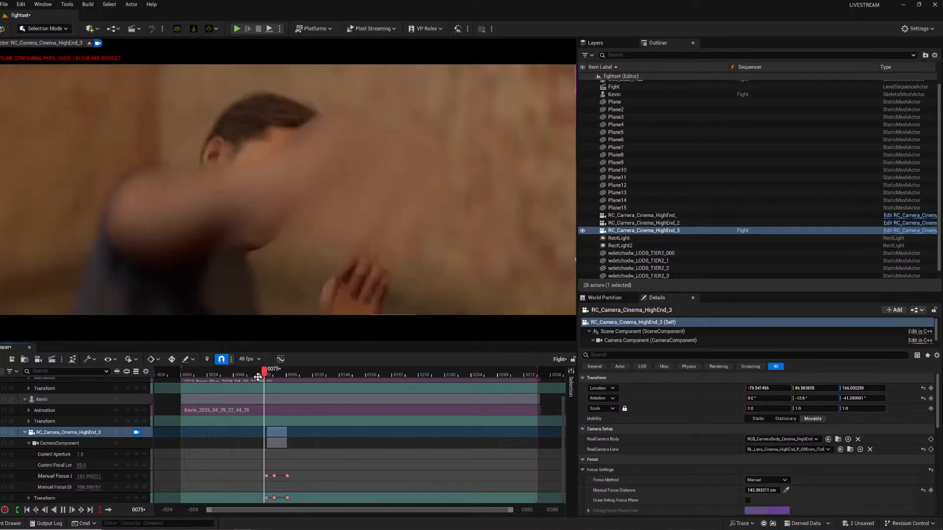
left_click(261, 375)
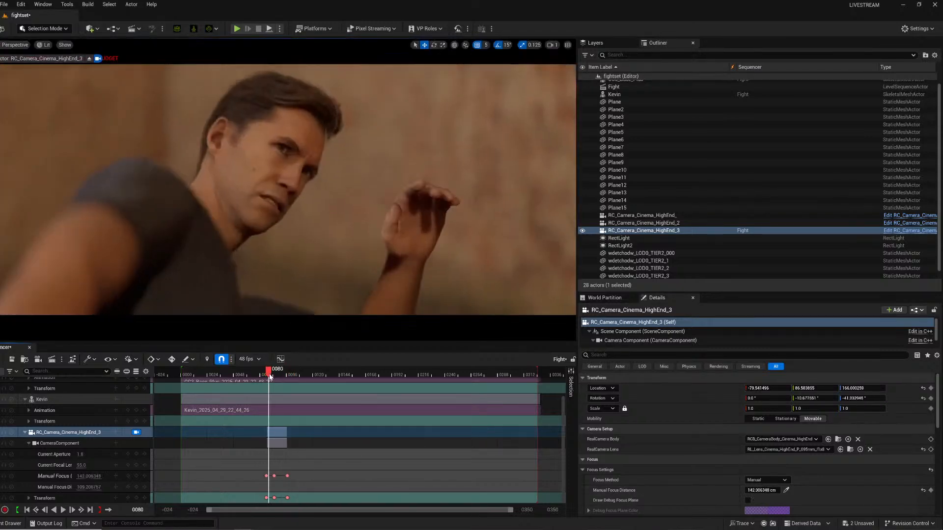
left_click(261, 377)
left_click(253, 377)
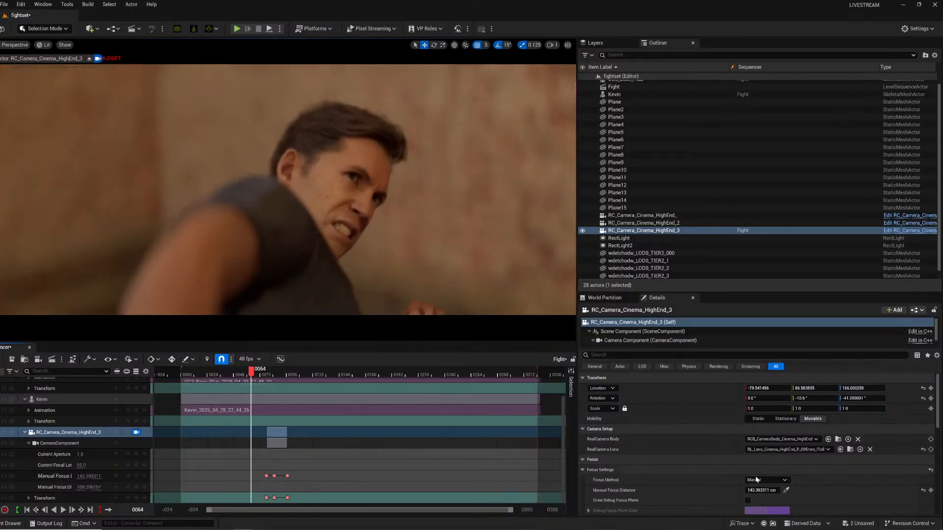
left_click(786, 489)
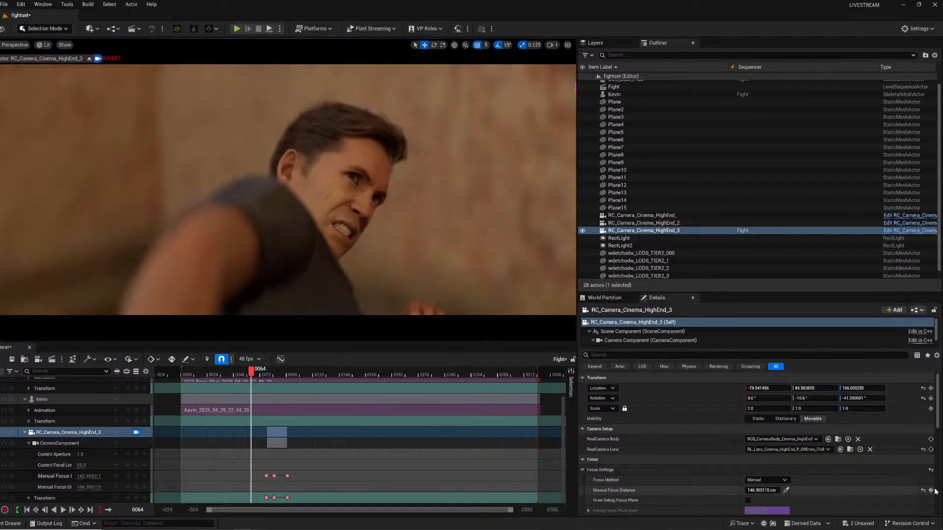
Play back the camera shot around frames 60 to 130 to review focus and framing.
key("space")
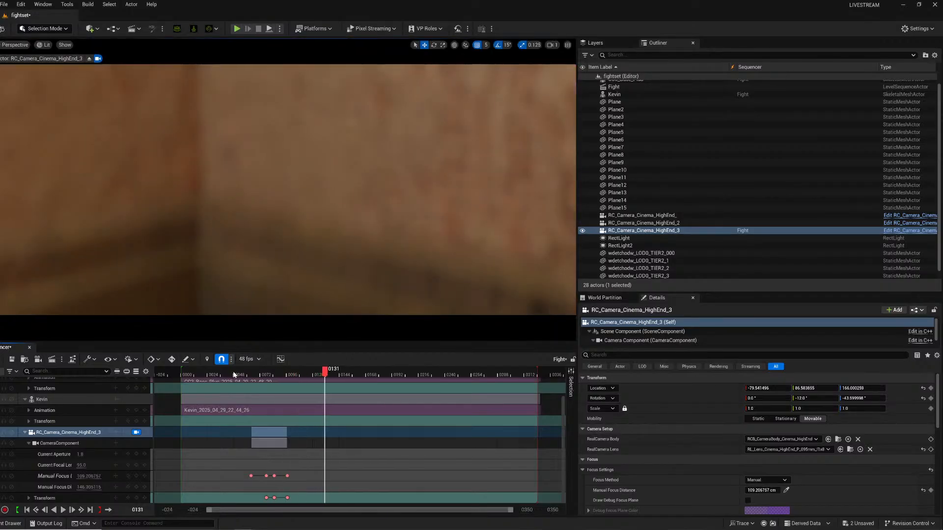
left_click(234, 374)
key("space")
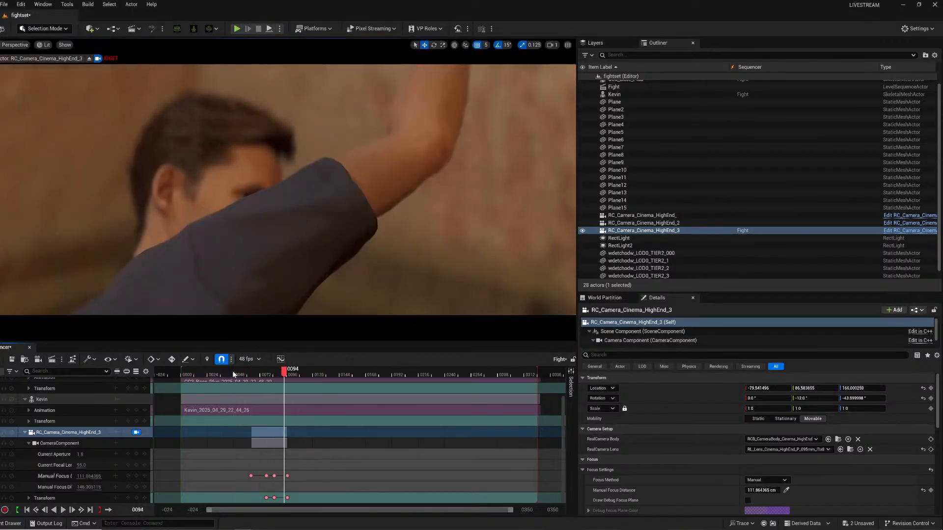
left_click(231, 373)
key("space")
key("space")
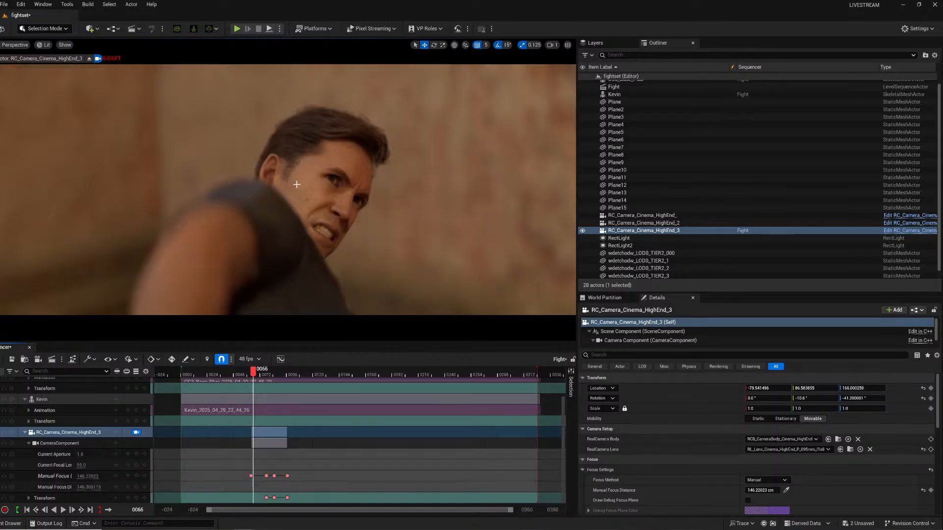
At frame 66, re-aim the piloted camera at the actor and key its transform.
right_click_drag(294, 196, 339, 207)
right_click_drag(268, 251, 268, 251)
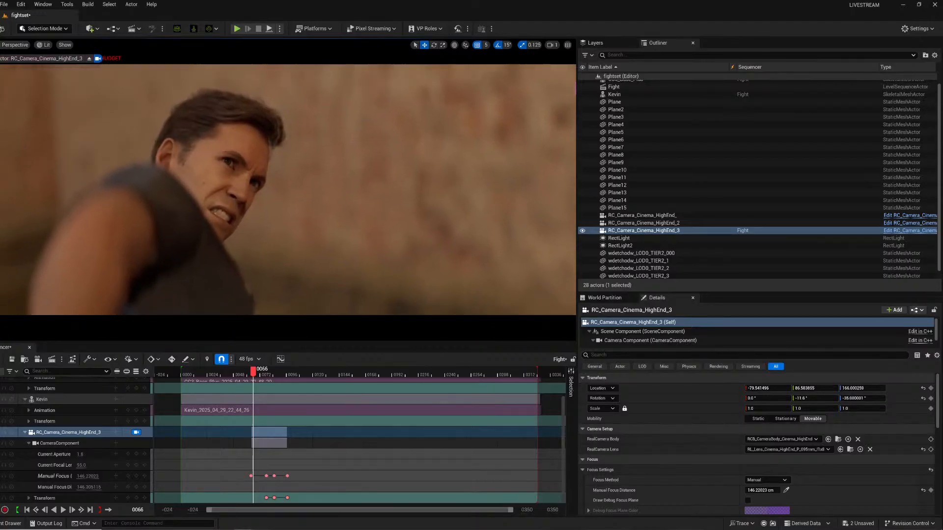
left_click(138, 498)
left_click(136, 498)
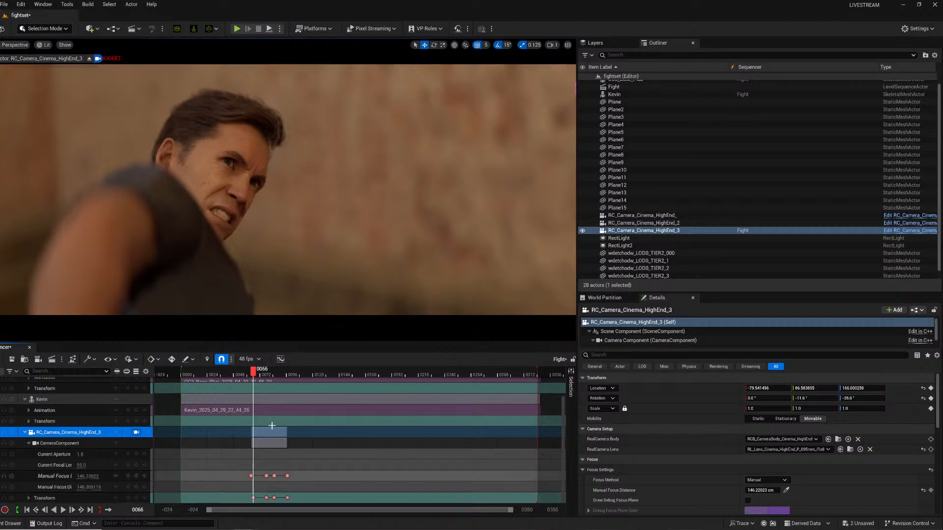
Play back the start of the shot repeatedly to review the camera move.
key("space")
key("space")
left_click(257, 377)
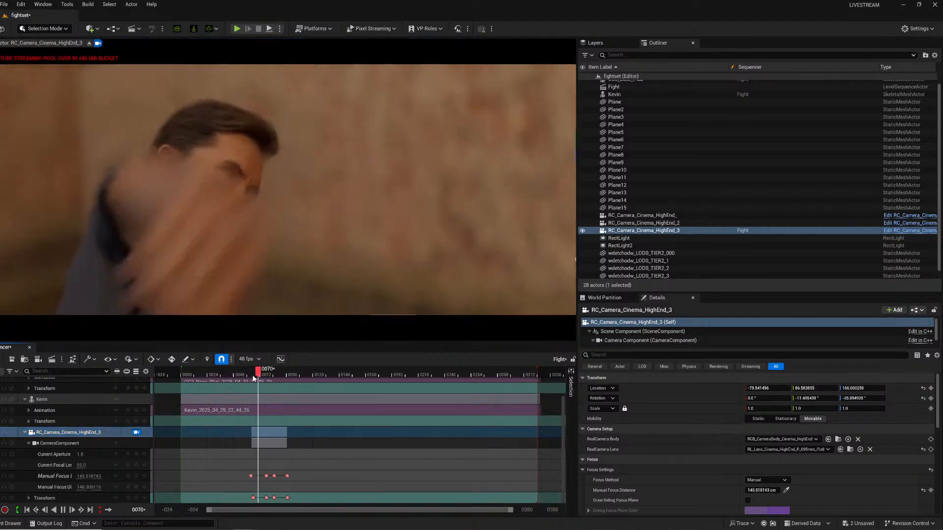
key("space")
key("space")
left_click(217, 374)
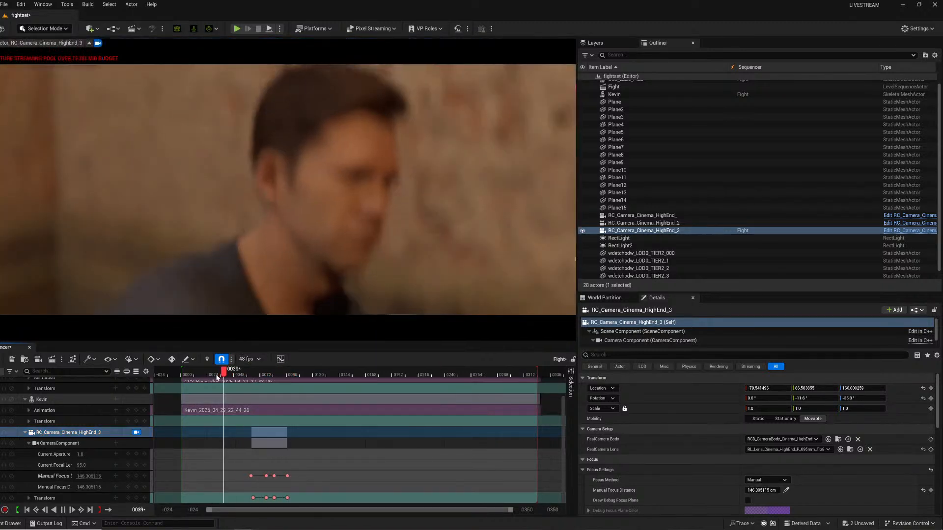
key("space")
key("space")
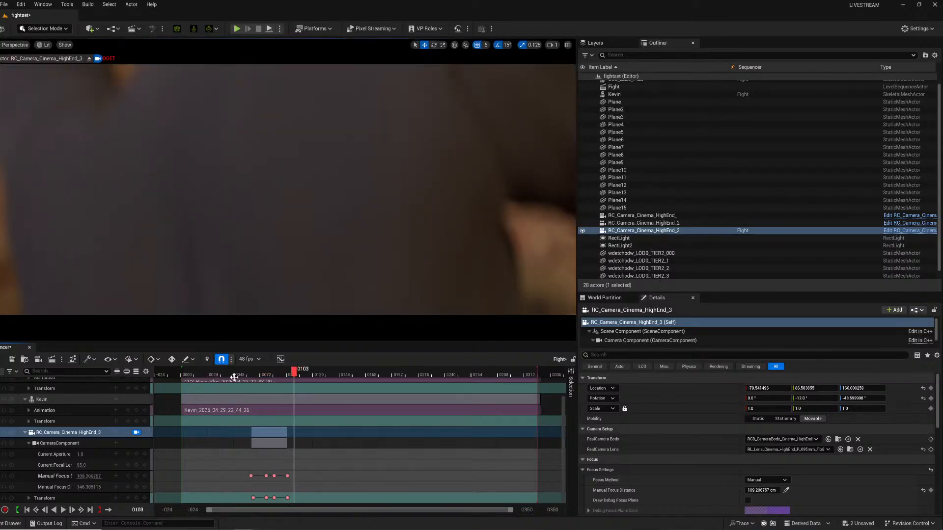
left_click(219, 381)
At frame 47, re-aim the camera onto the actor and key its focus distance and transform.
left_click(237, 376)
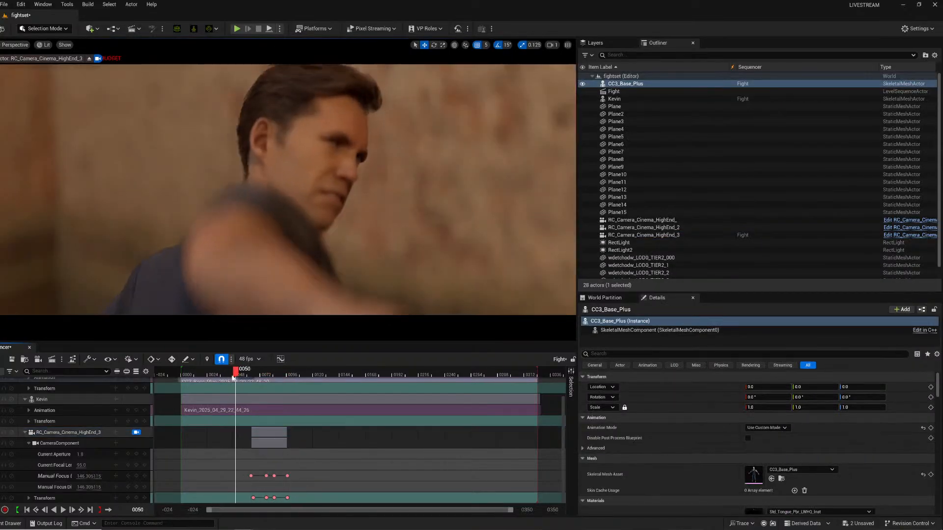
left_click_drag(233, 377, 232, 377)
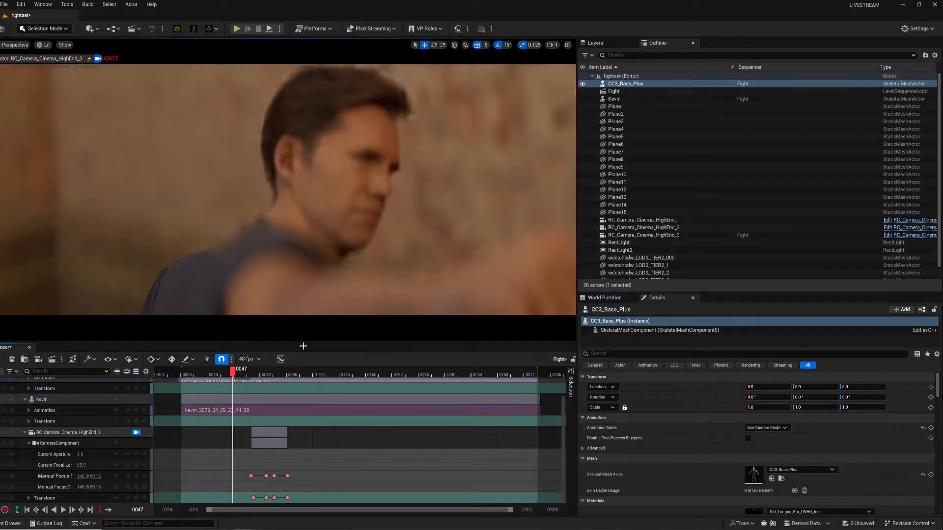
left_click(78, 434)
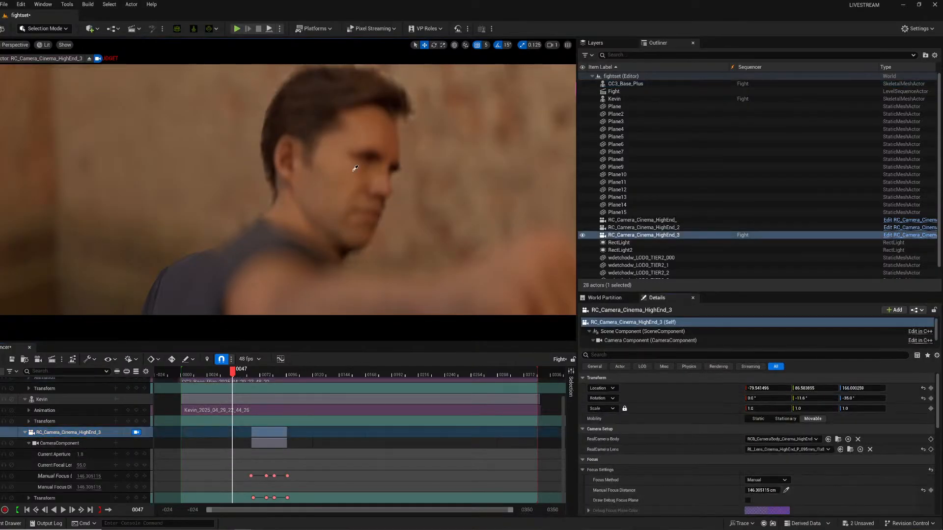
right_click_drag(356, 168, 388, 170)
left_click(294, 163)
right_click_drag(305, 170, 341, 172)
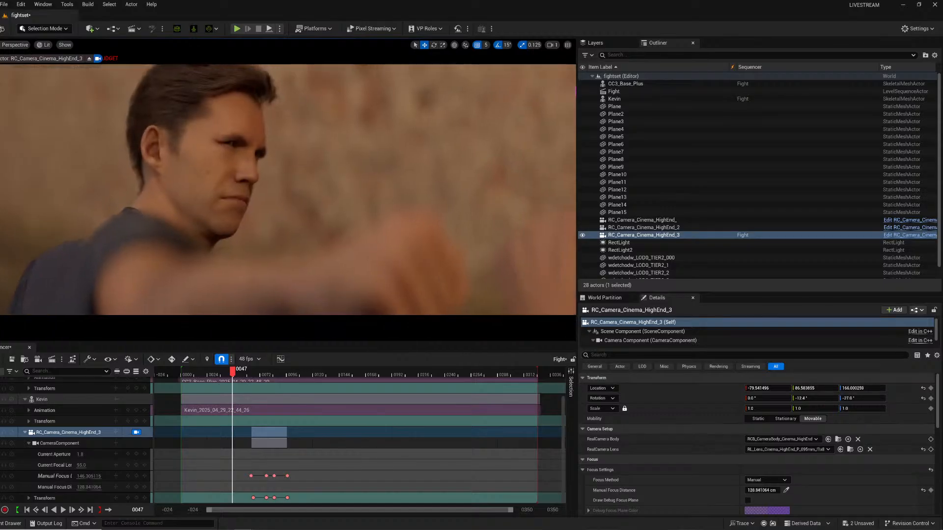
left_click(931, 490)
right_click_drag(322, 250, 403, 261)
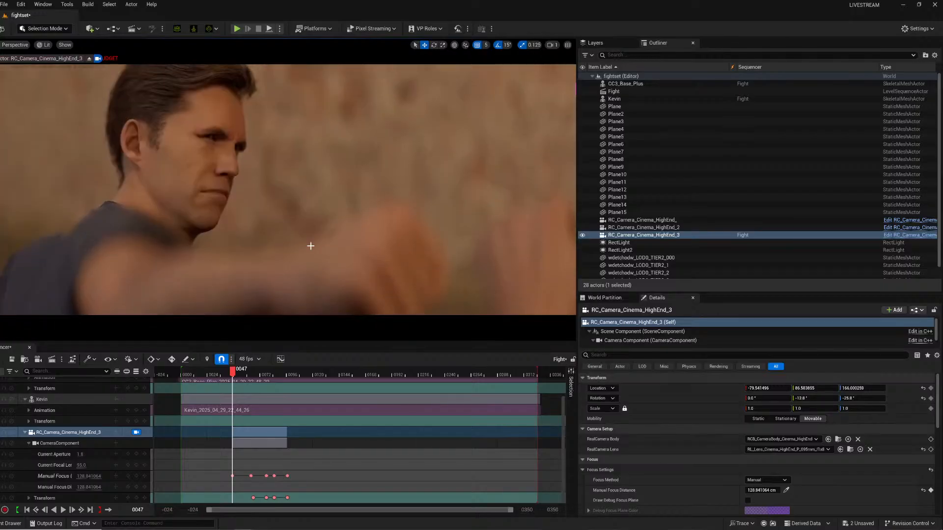
left_click(136, 498)
Play back the full shot to review the animated camera and focus.
key("space")
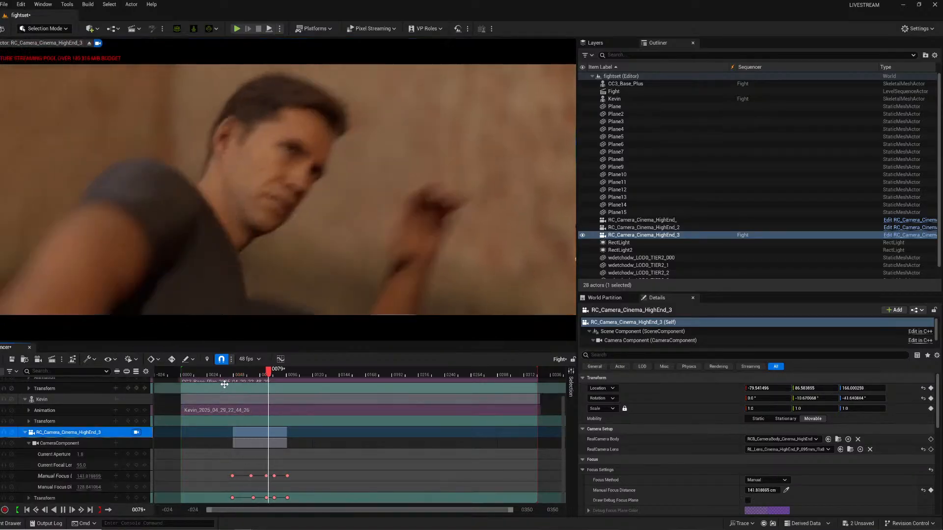
key("space")
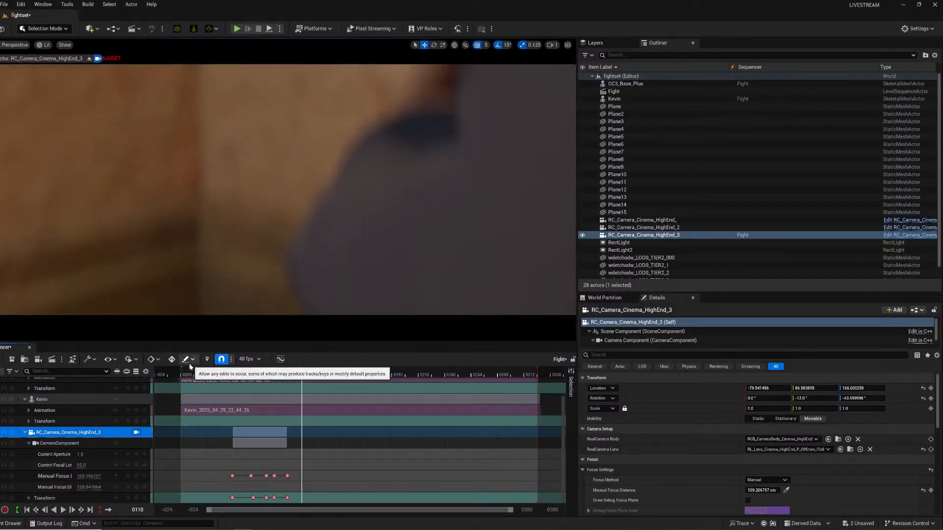
left_click(231, 369)
key("space")
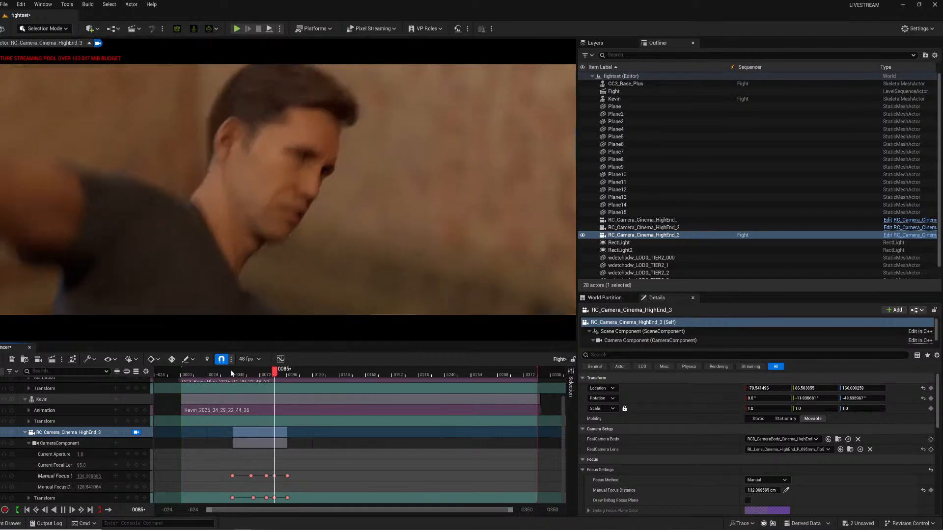
key("space")
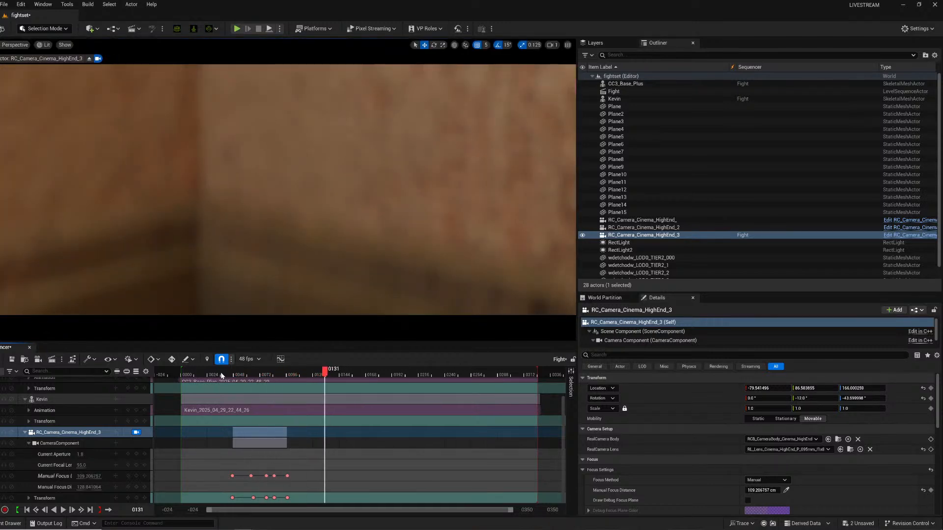
left_click_drag(238, 373, 337, 379)
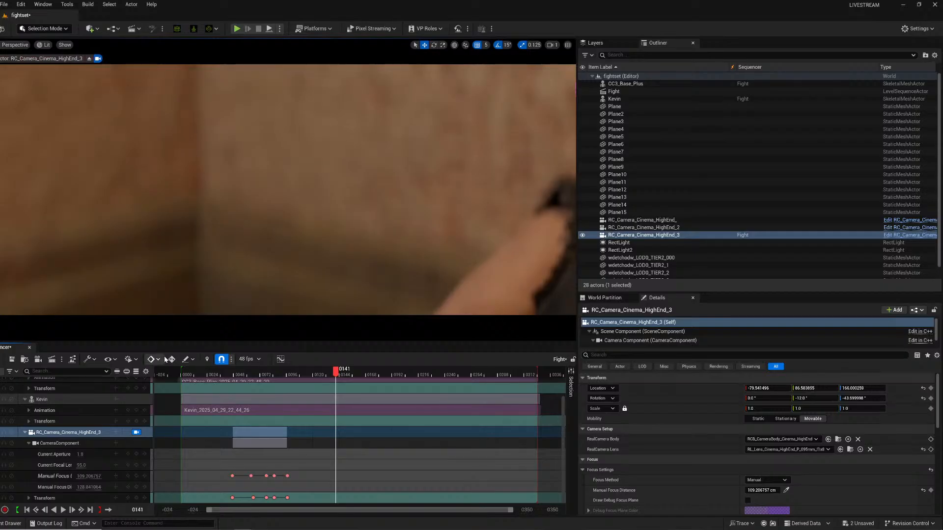
Open the Movie Render Queue settings and set the output directory to a new Shot4 folder under renders/fight.
left_click(53, 360)
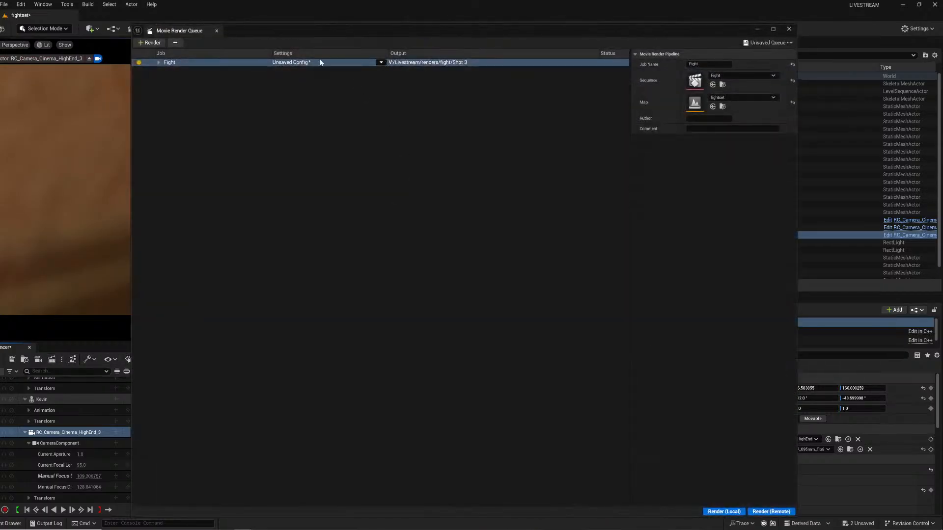
left_click(295, 62)
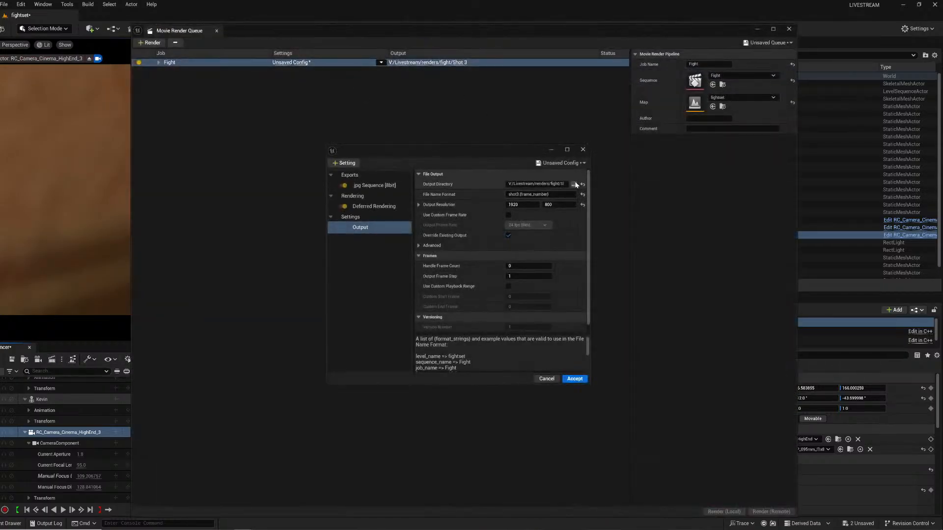
left_click(574, 185)
left_click(439, 162)
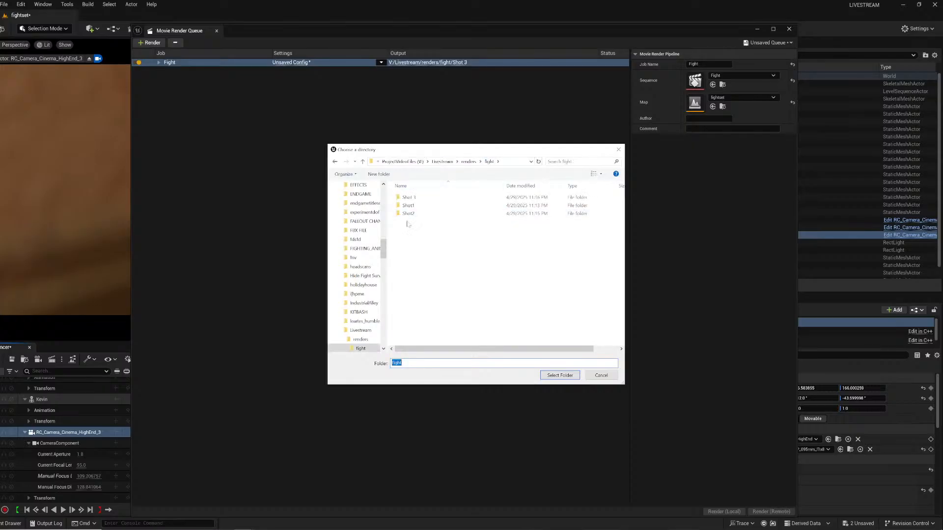
left_click(383, 175)
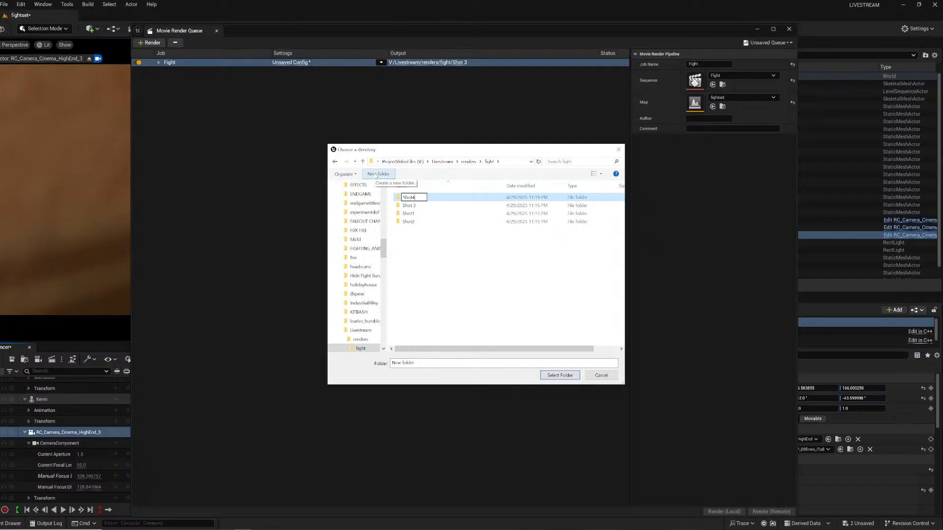
key("Return")
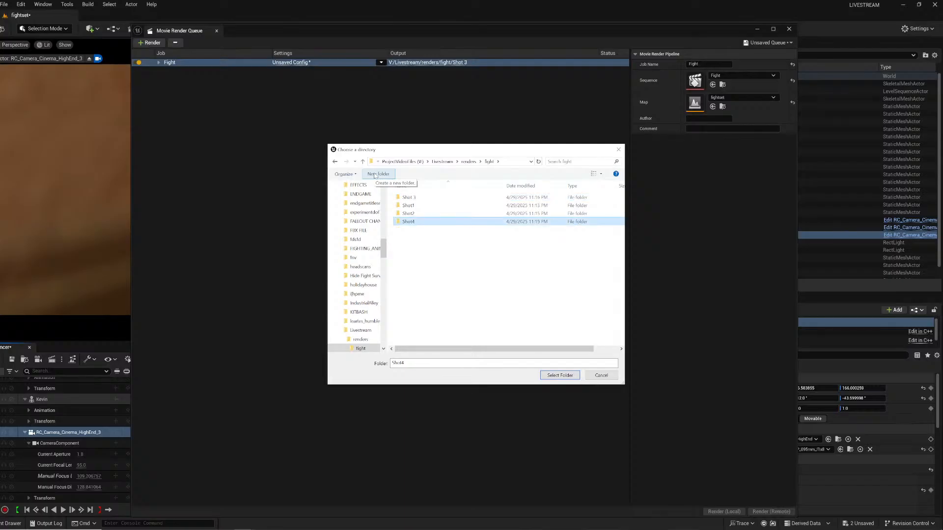
left_click(563, 375)
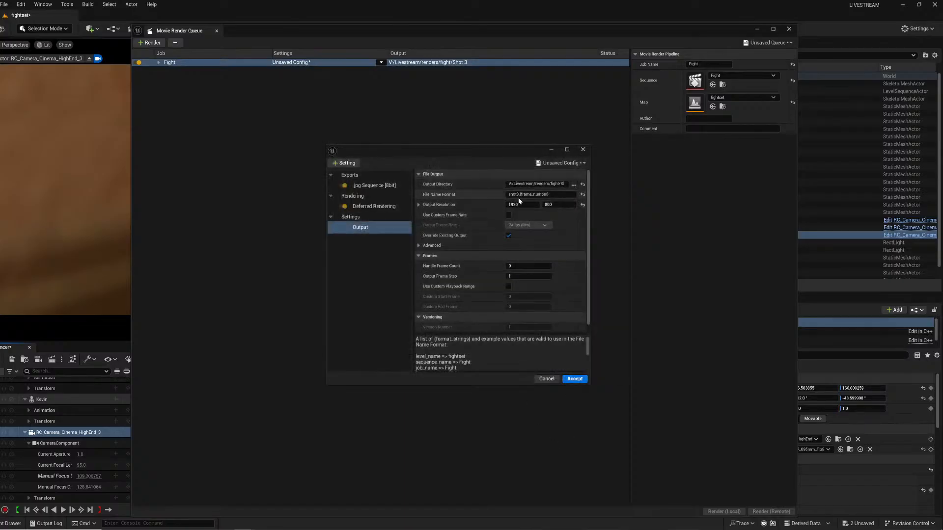
Set the file name format to shot4.{frame_number} and start a local render of the Fight job.
left_click(517, 195)
type("4")
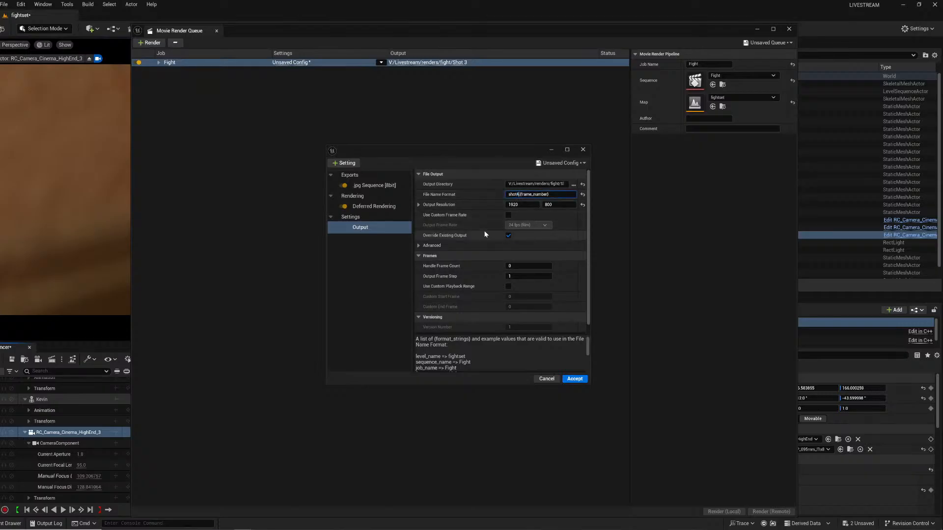
key("Return")
left_click(576, 380)
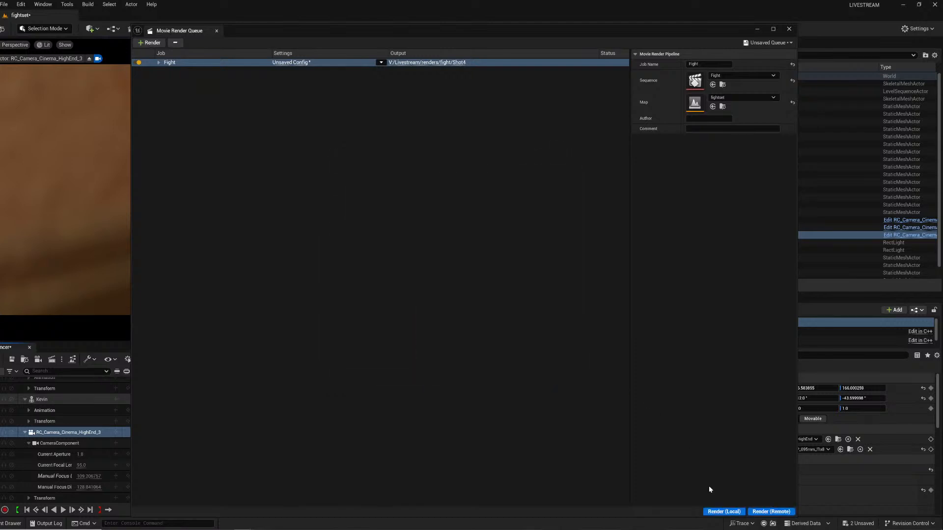
left_click(729, 514)
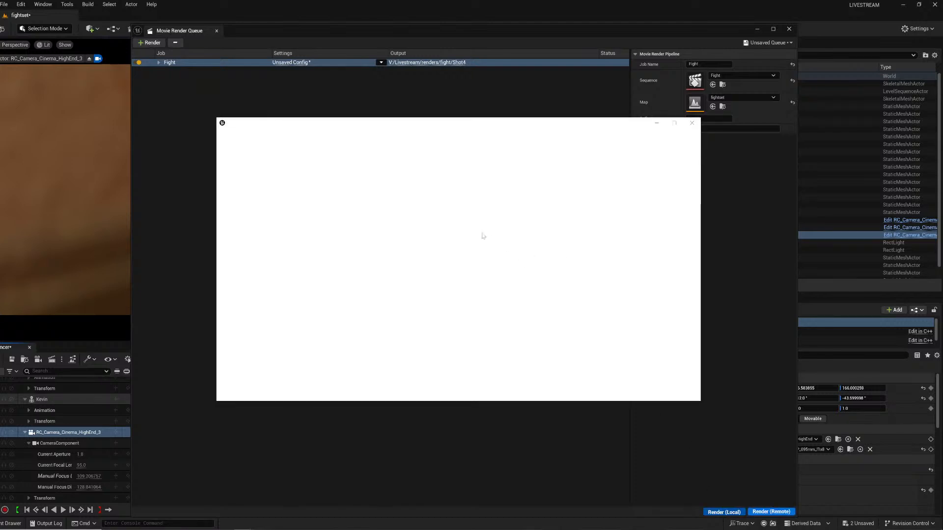
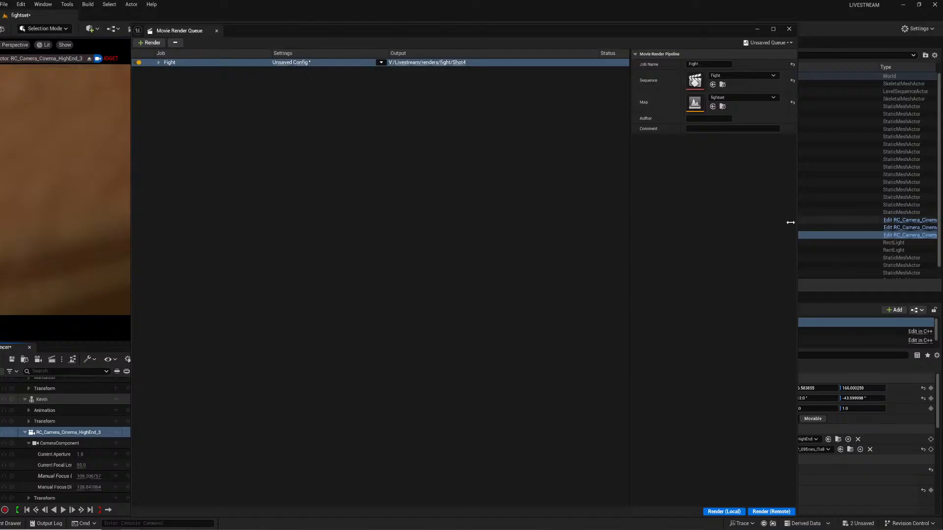
Close the render queue and delete the camera's track from the Fight sequence.
left_click(788, 27)
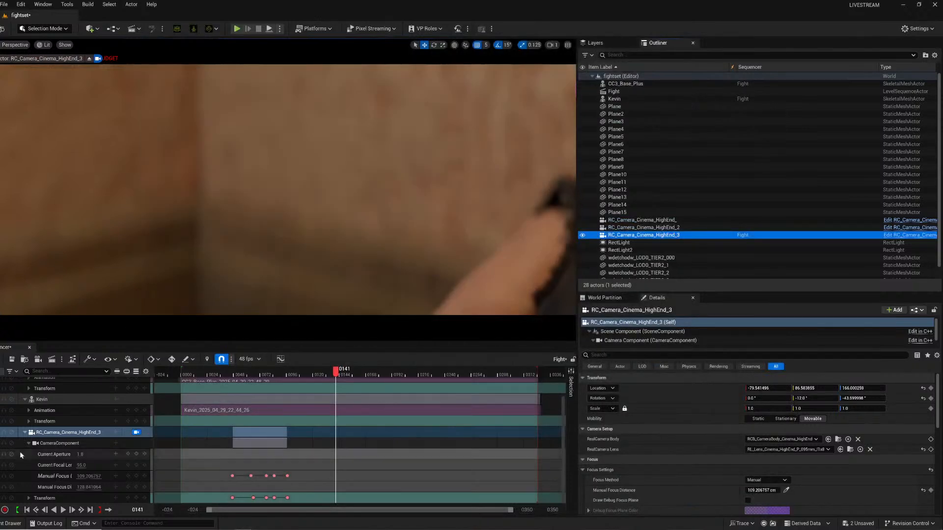
left_click(84, 433)
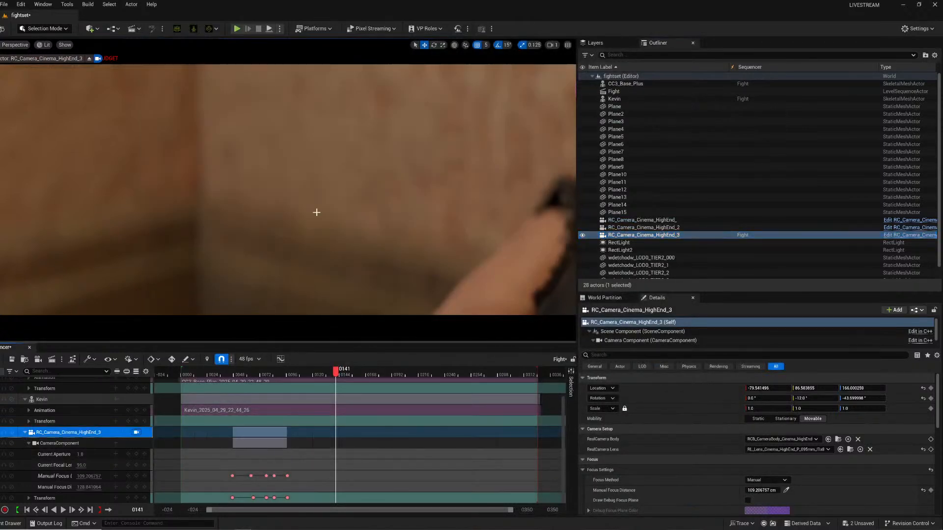
key("Delete")
At frame 34, move the camera into a close-up of the actor's face and pick the focus distance on him.
left_click(641, 235)
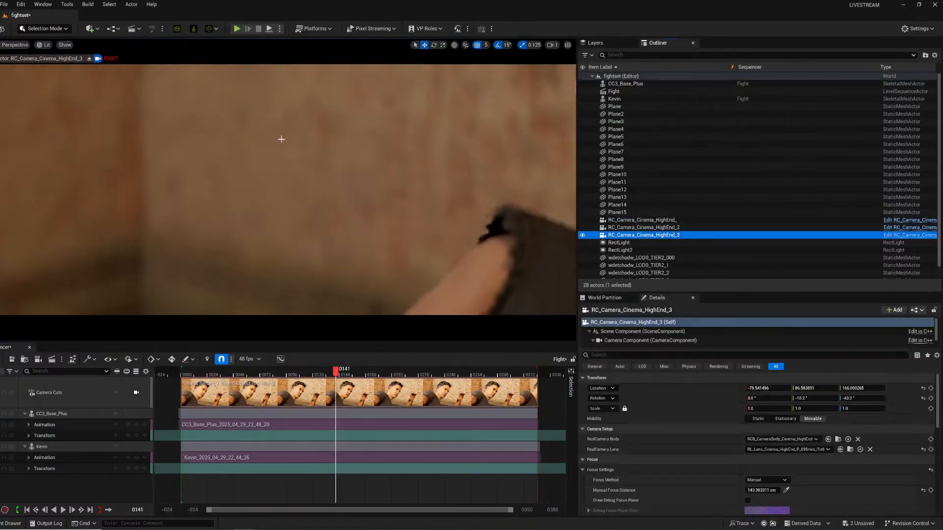
right_click_drag(288, 189, 397, 105)
key("s")
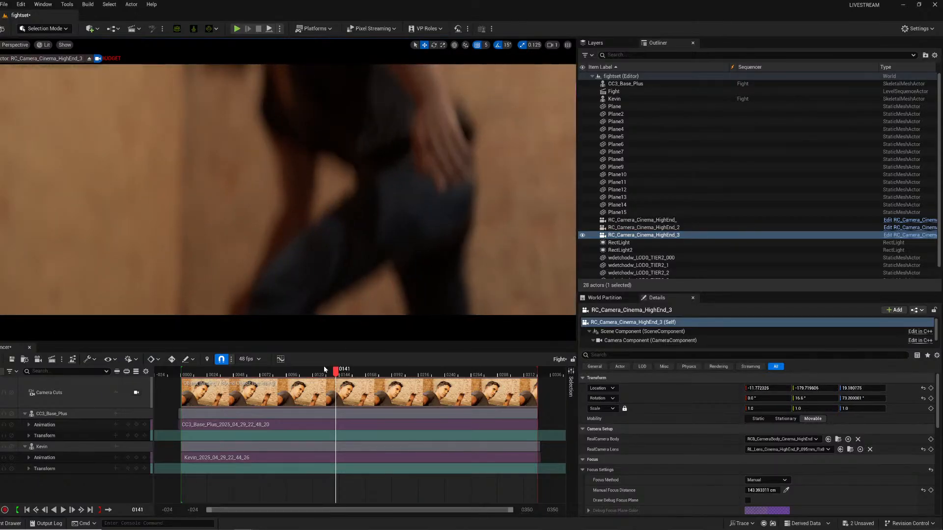
left_click_drag(324, 369, 218, 375)
key("s")
right_click_drag(290, 175, 252, 211)
key("w")
key("w")
key("d")
key("a")
key("w")
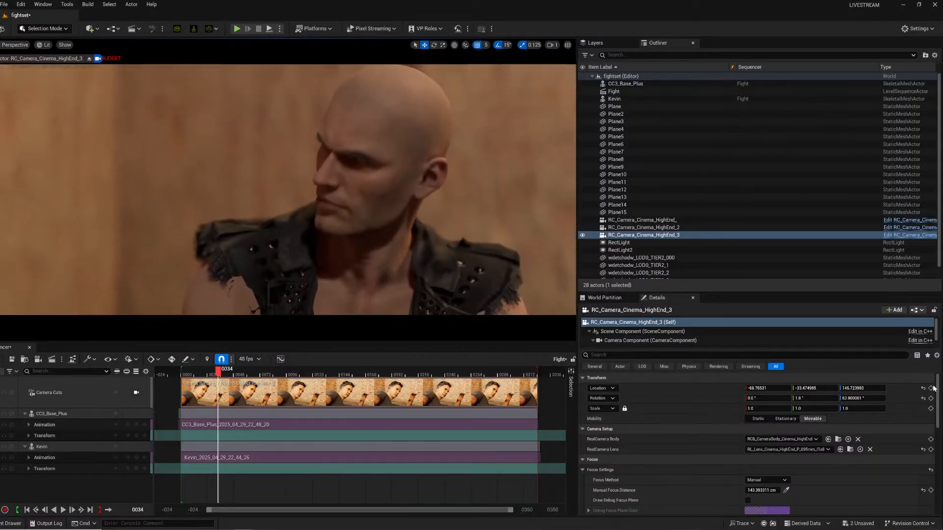
scroll(712, 462, "down", 2)
left_click(787, 466)
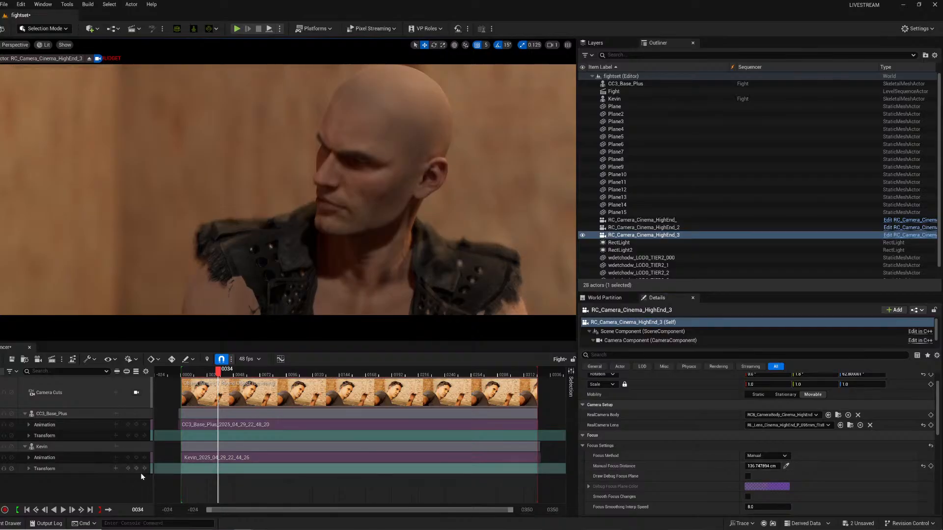
Add the camera back to the sequence and key its transform and manual focus distance at frame 34.
left_click_drag(624, 238, 77, 474)
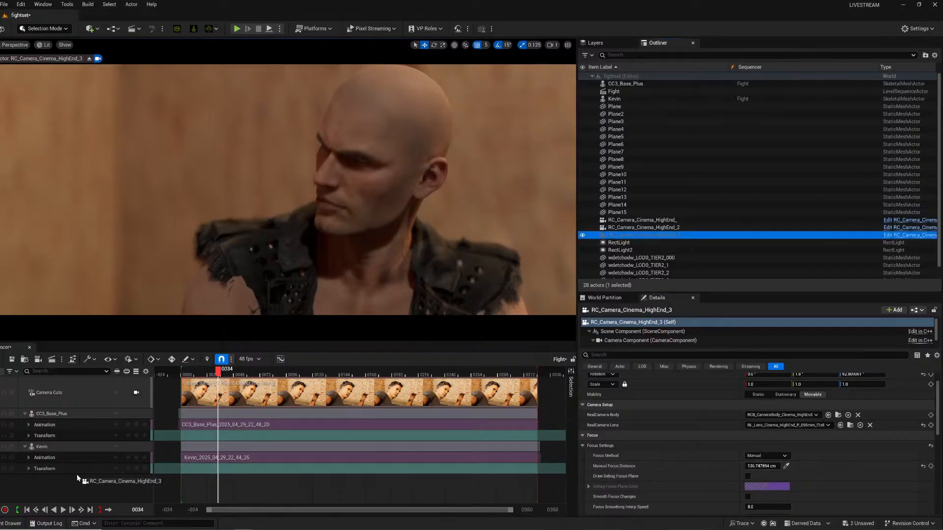
right_click_drag(288, 190, 286, 189)
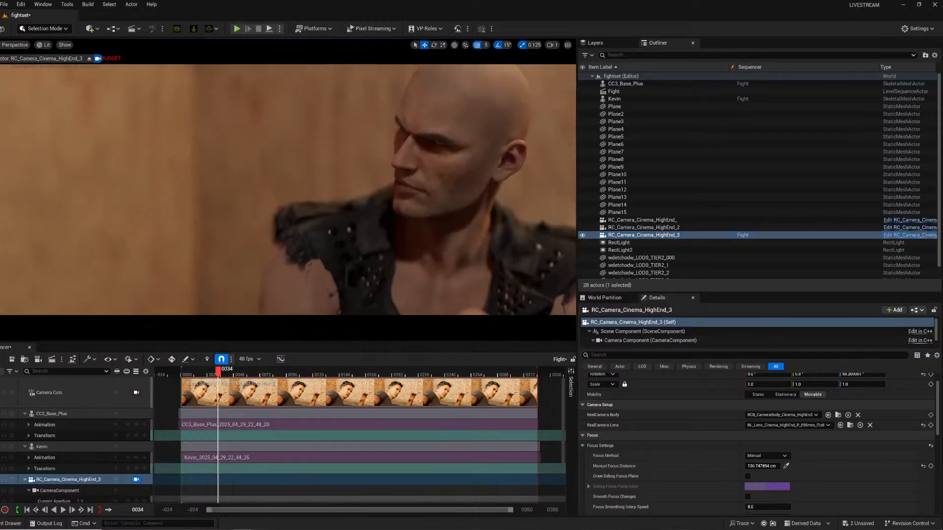
scroll(124, 488, "down", 3)
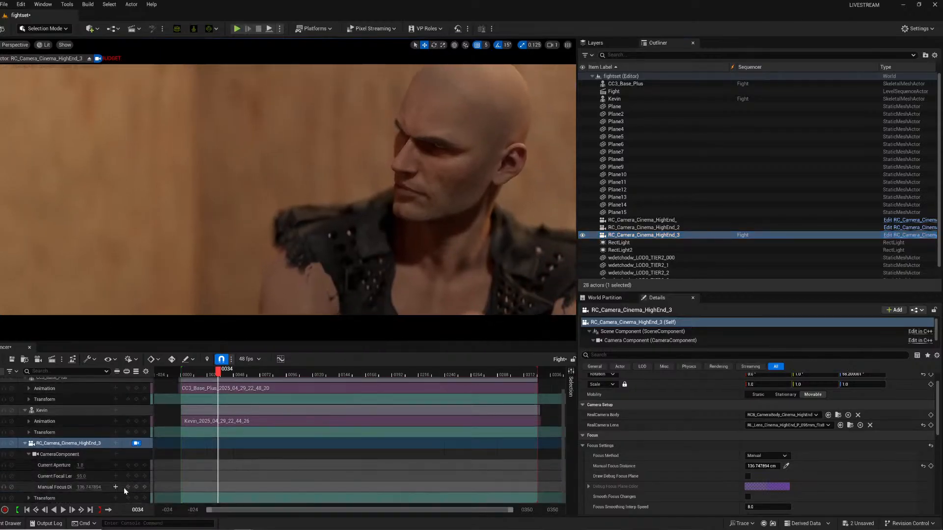
left_click(136, 498)
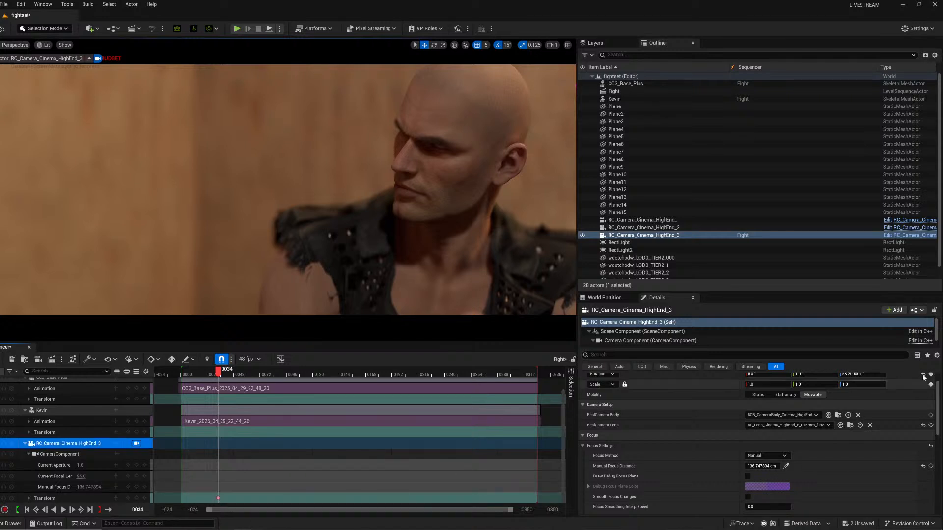
left_click(930, 466)
scroll(331, 446, "down", 1)
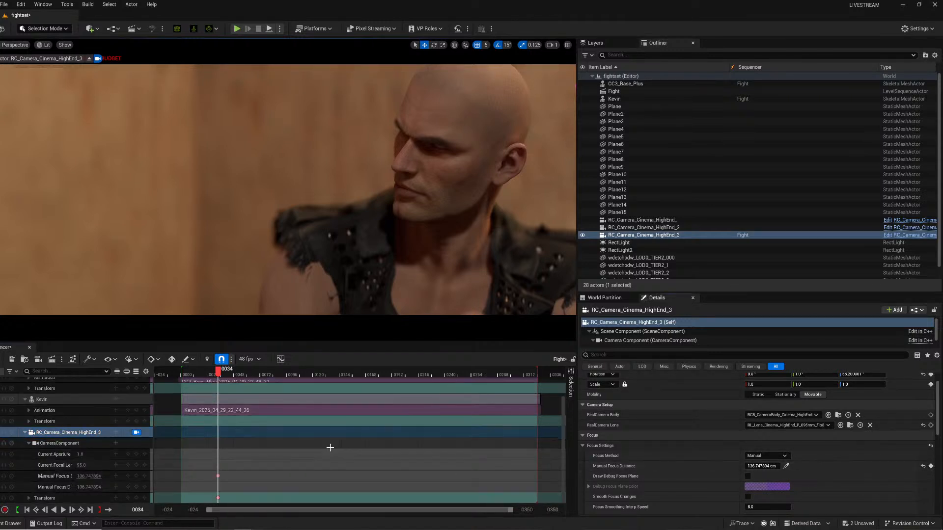
At frame 54, re-pick focus on the actor's face and key the focus distance and camera transform.
left_click(224, 374)
left_click_drag(224, 373, 240, 373)
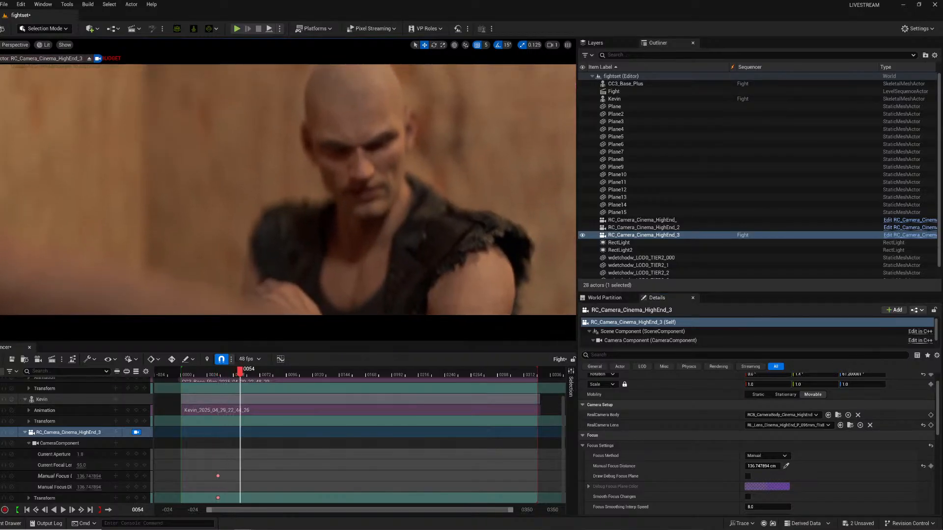
left_click(394, 178)
left_click(930, 466)
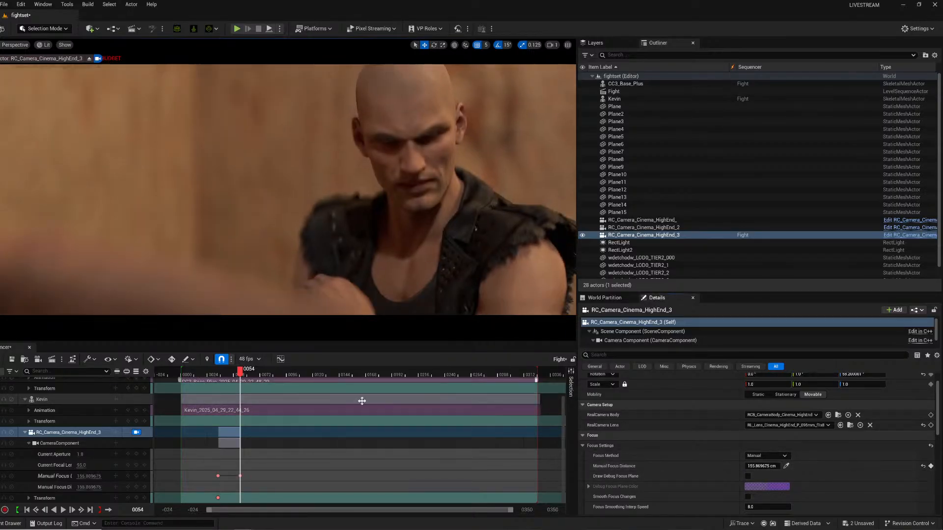
left_click(787, 466)
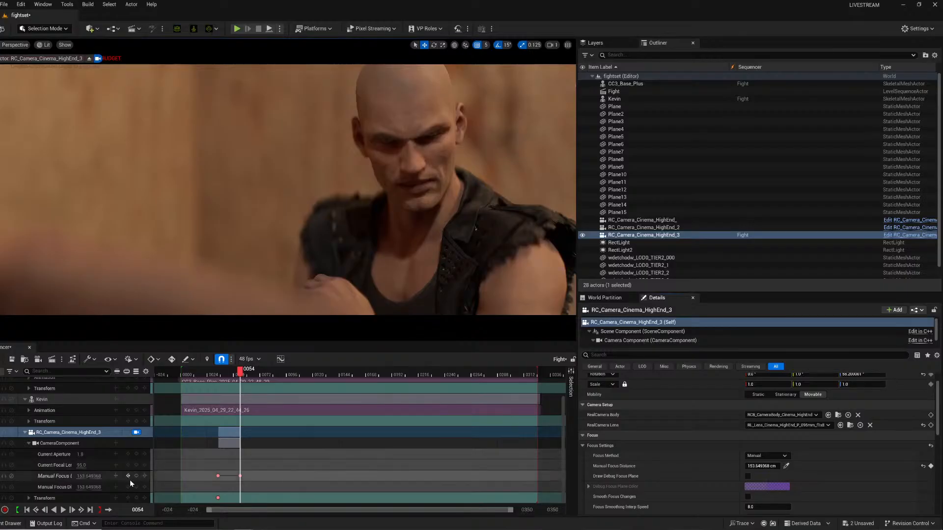
left_click(136, 498)
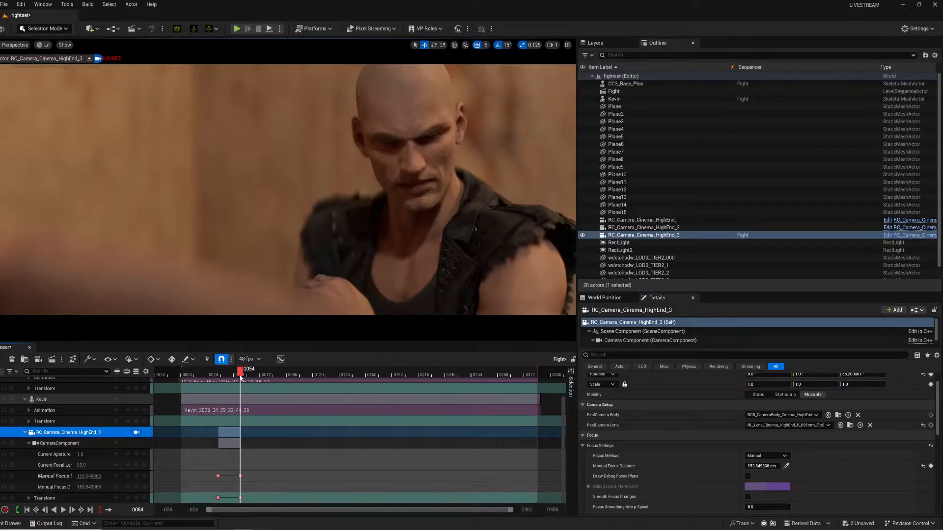
At frame 78, lower the manual focus distance to about 124.9 cm and key it.
left_click_drag(241, 378, 269, 375)
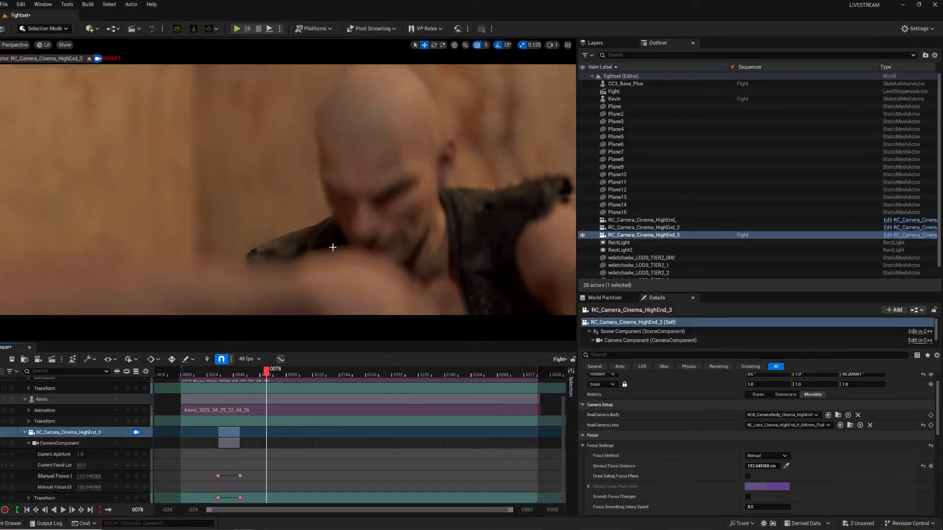
left_click_drag(761, 466, 756, 466)
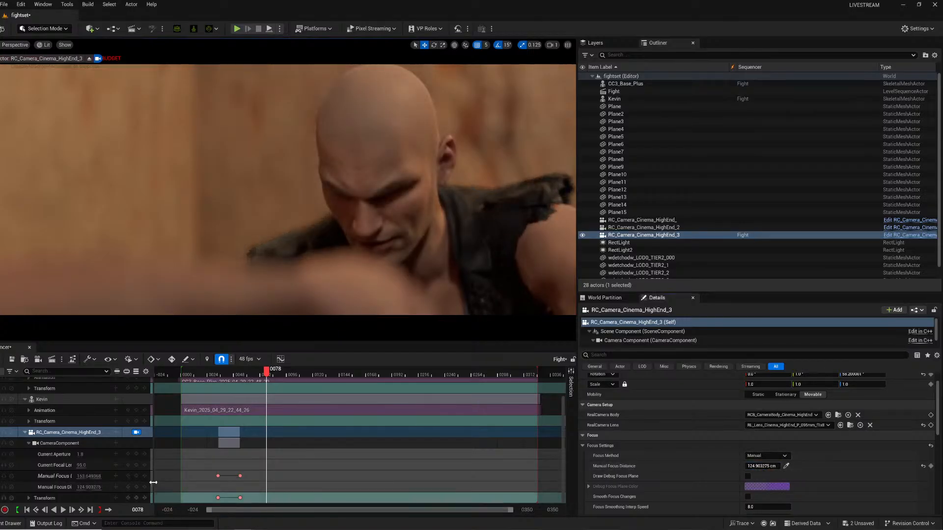
left_click(137, 476)
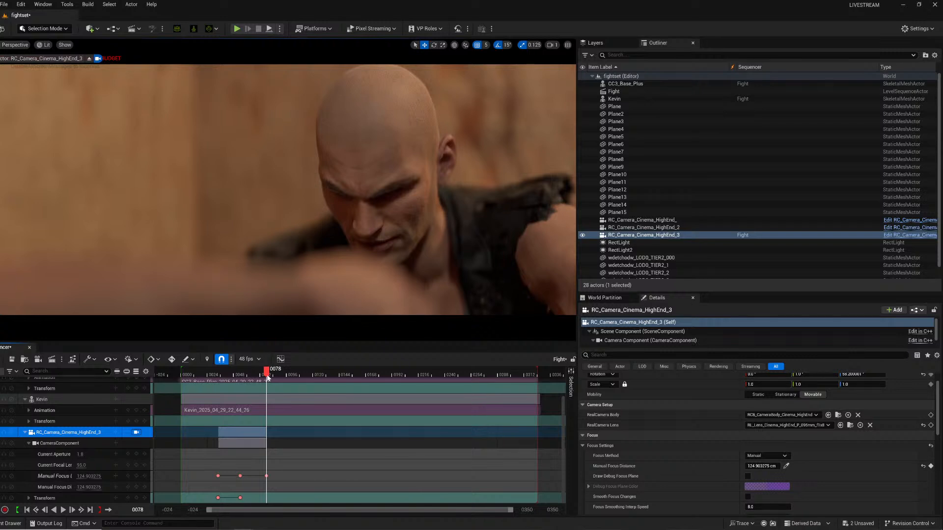
At frame 86, reposition the camera in the viewport and key its transform.
mouse_move(269, 375)
left_mouse_down()
mouse_move(286, 376)
mouse_move(275, 374)
left_mouse_up()
right_click_drag(301, 311, 327, 224)
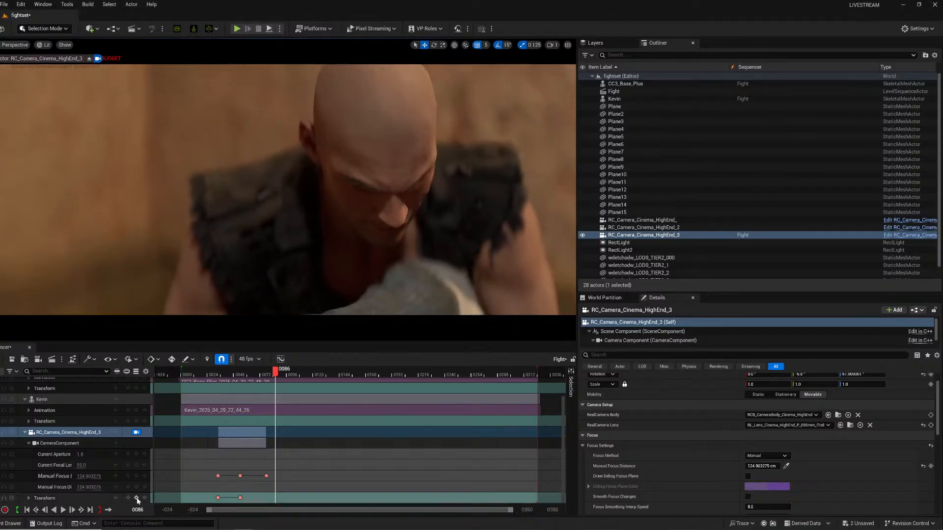
left_click(136, 498)
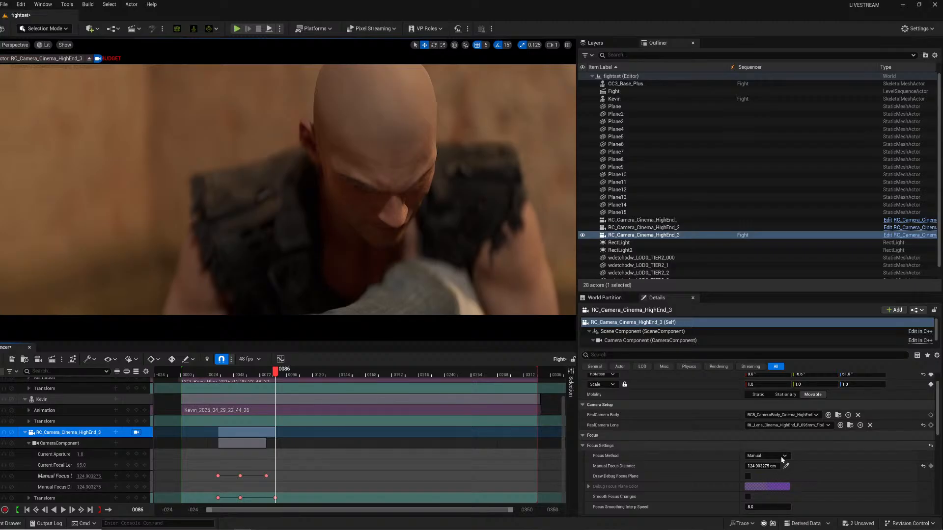
Briefly enable the debug focus plane to check focus, then disable it.
left_click(749, 476)
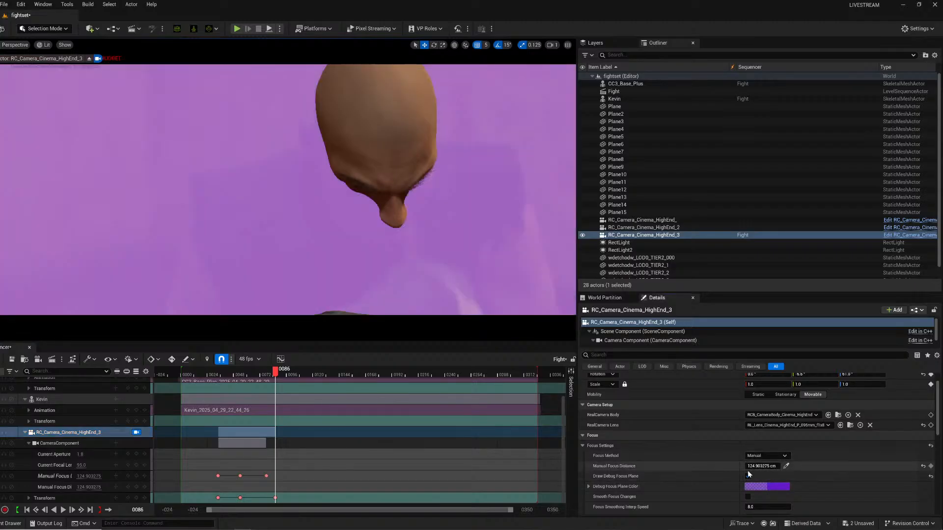
left_click(748, 476)
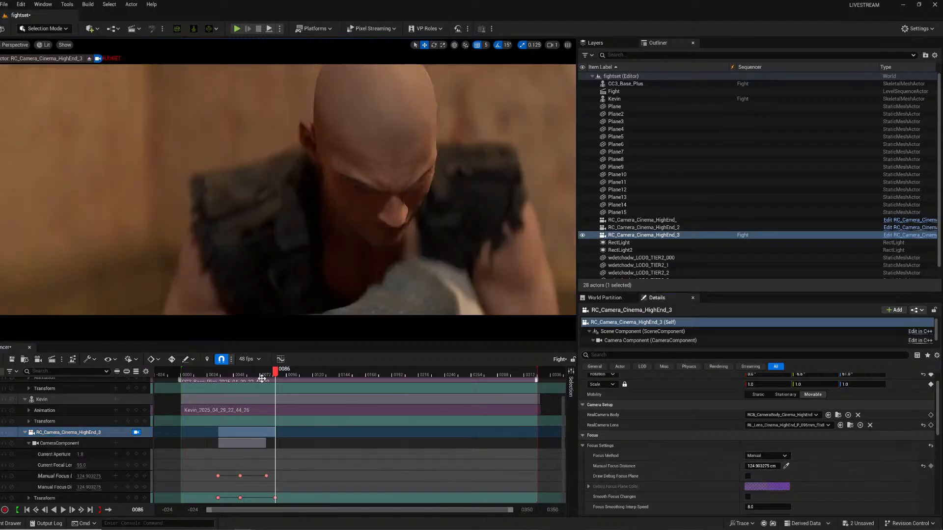
At frame 69, adjust the camera, key its transform, and set the focus distance to about 145.4 cm.
left_click_drag(276, 372, 257, 376)
left_click_drag(765, 466, 759, 465)
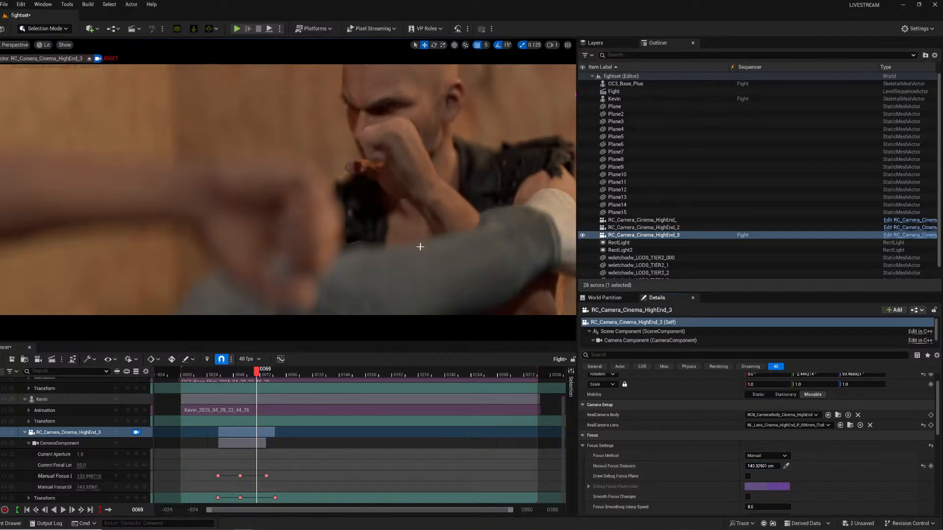
right_click_drag(419, 246, 418, 240)
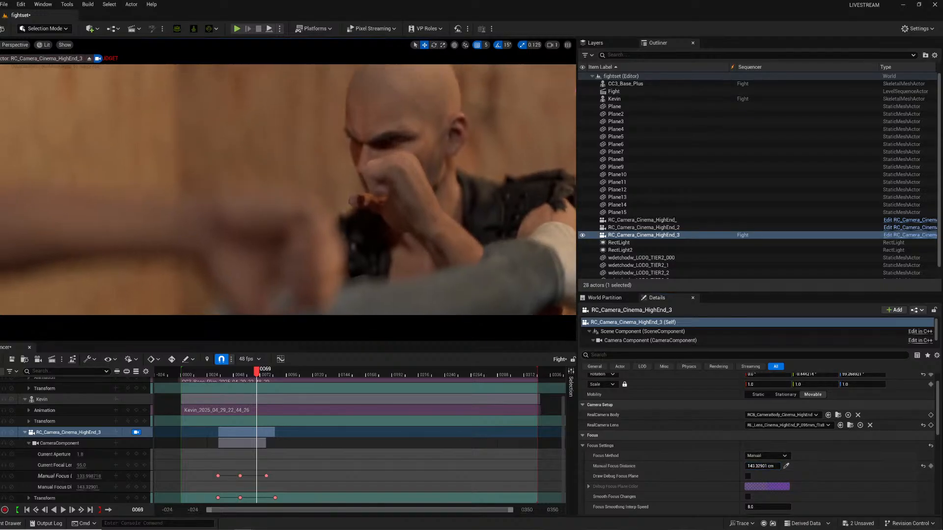
left_click(137, 499)
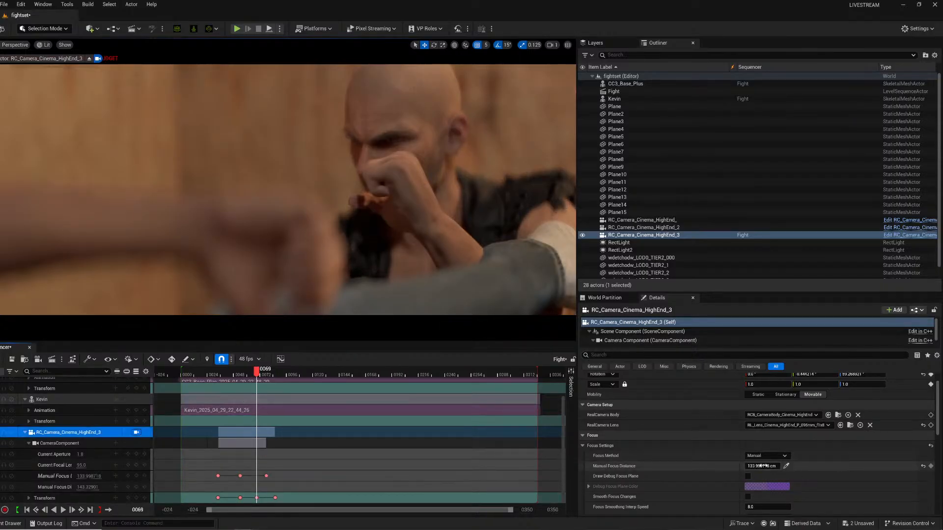
left_click_drag(762, 466, 766, 466)
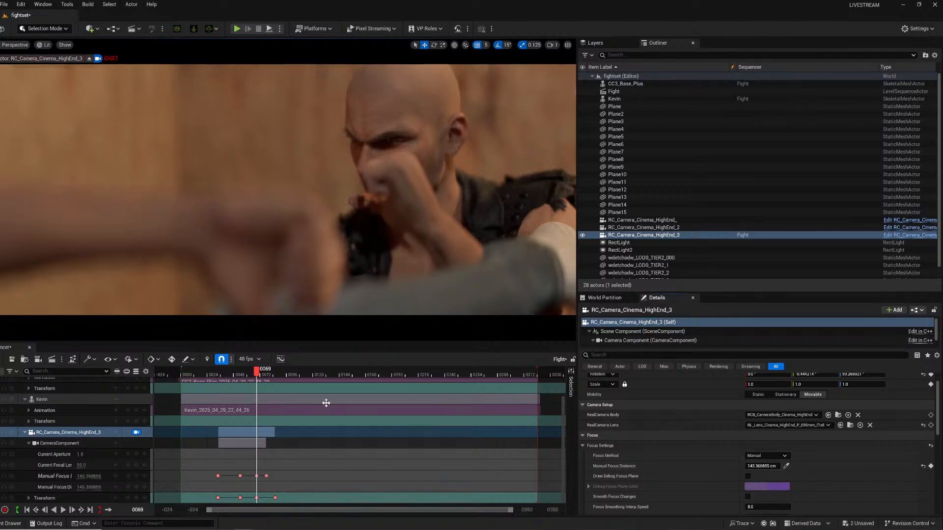
Play back the shot from the start to review the camera moves and focus.
left_click(220, 375)
key("space")
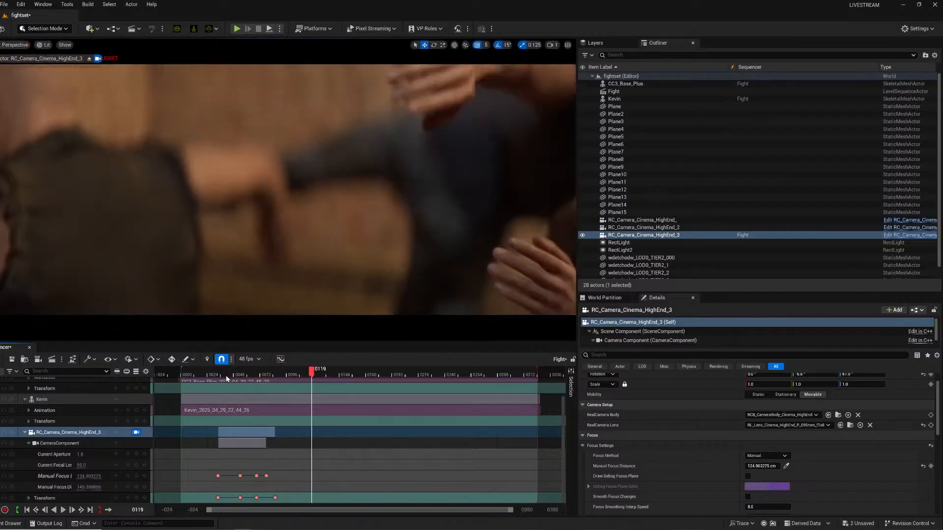
left_click(221, 375)
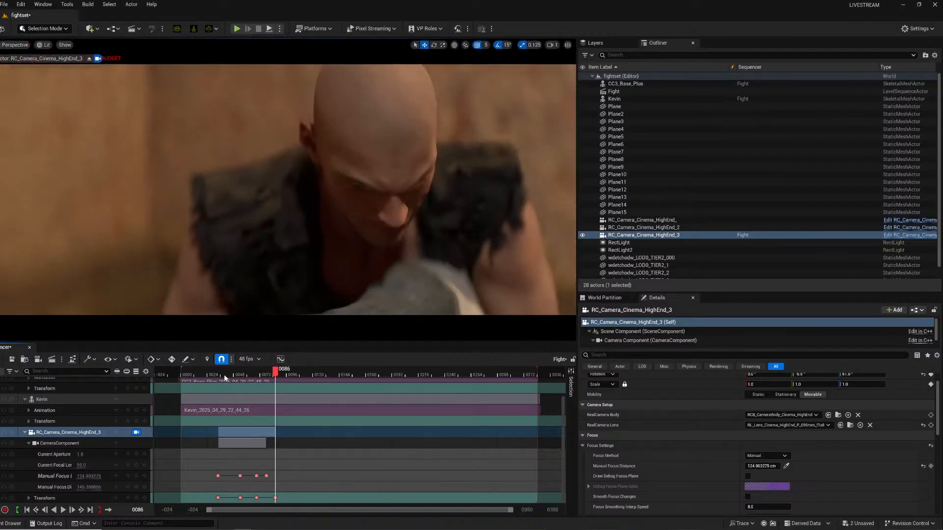
left_click_drag(224, 376, 255, 363)
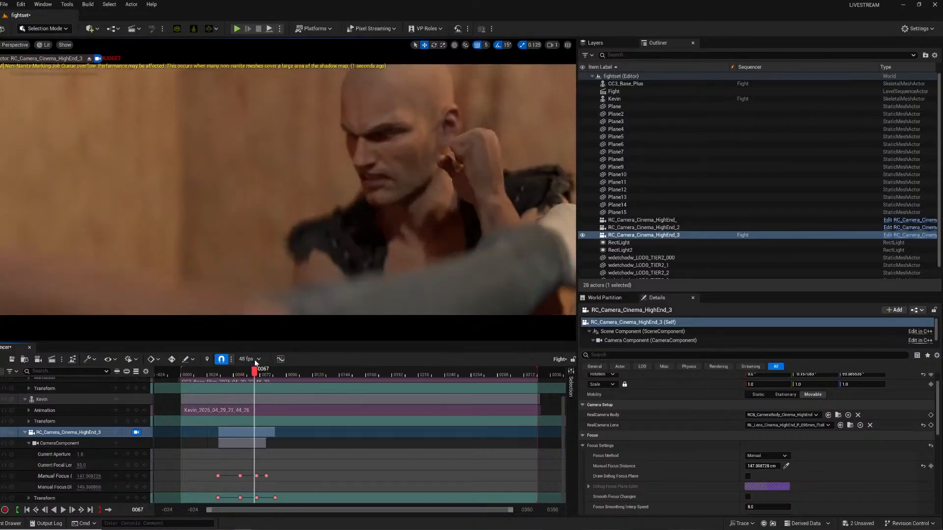
key("space")
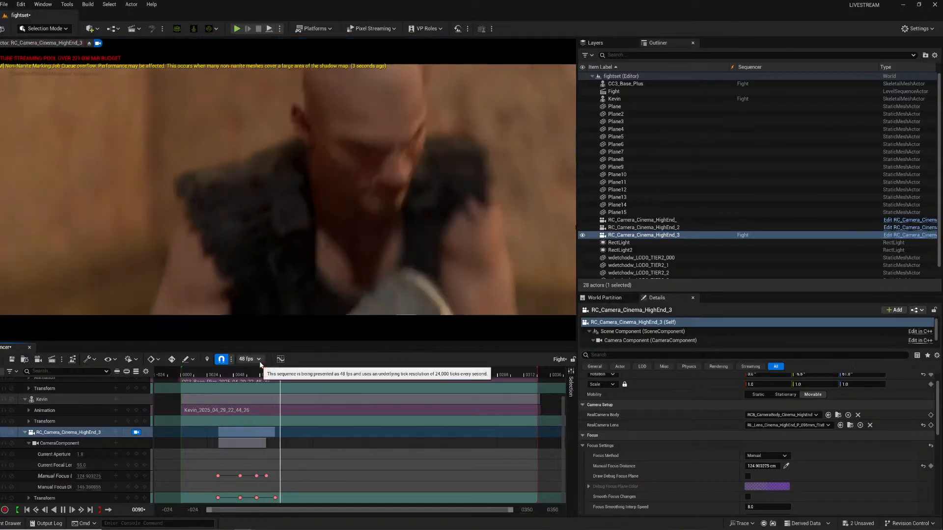
key("space")
key("space")
key("space")
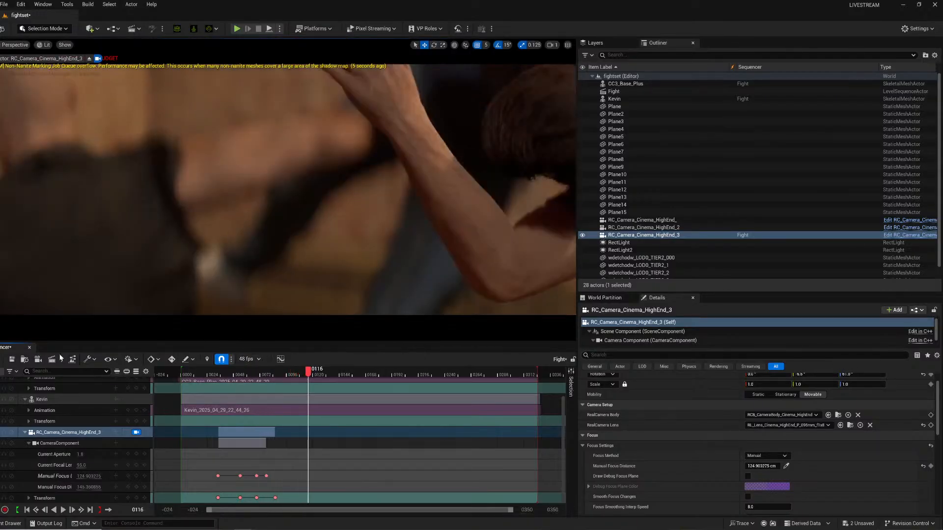
Open the Movie Render Queue settings and set the file name format to shot5.{frame_number}.
left_click(53, 360)
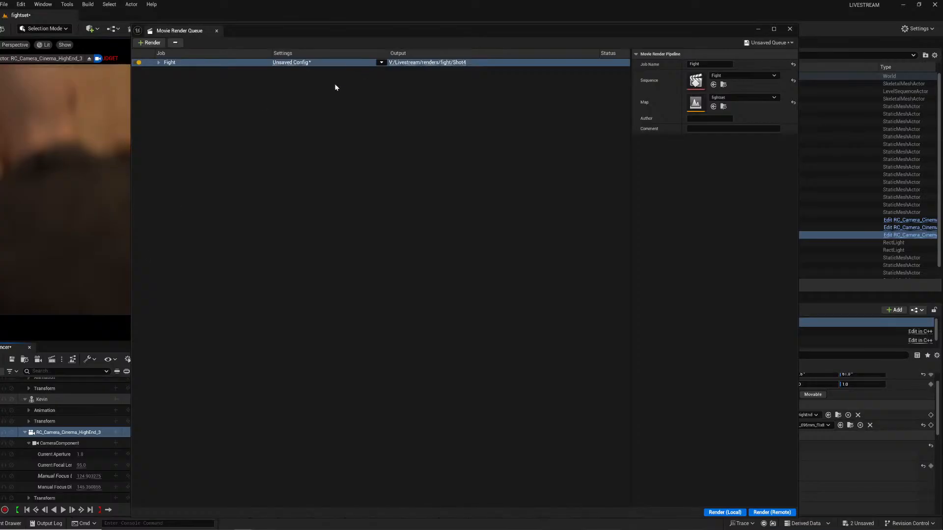
left_click(275, 64)
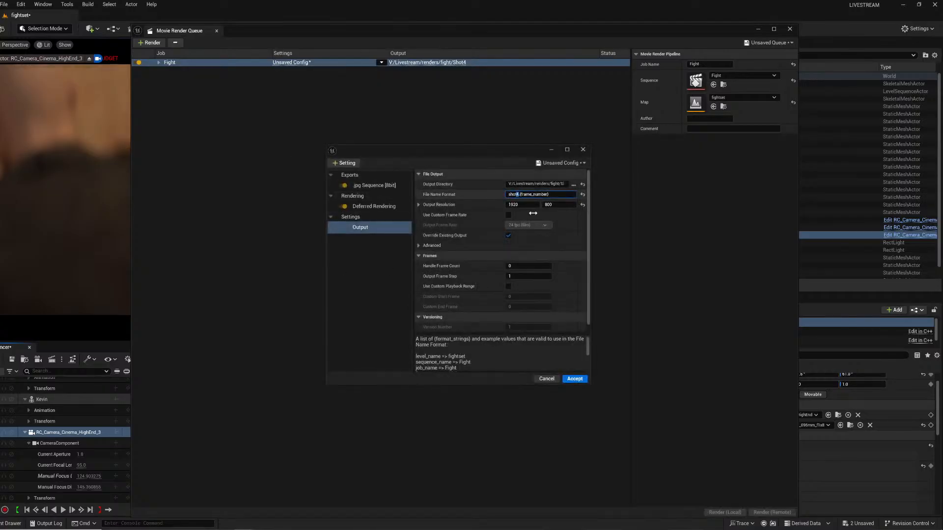
type("5")
Set the render output directory to a new folder named Shot 5 inside renders/fight and accept the settings.
left_click(574, 185)
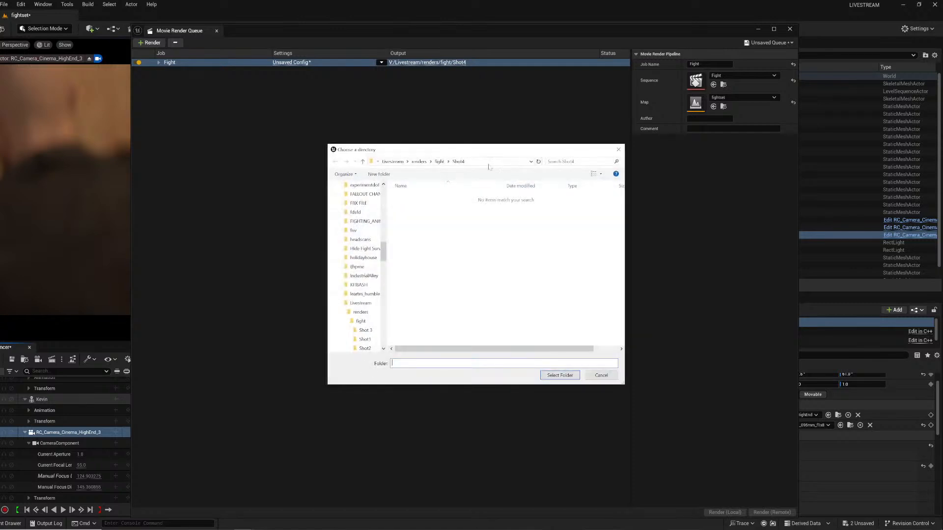
left_click(438, 162)
left_click(379, 175)
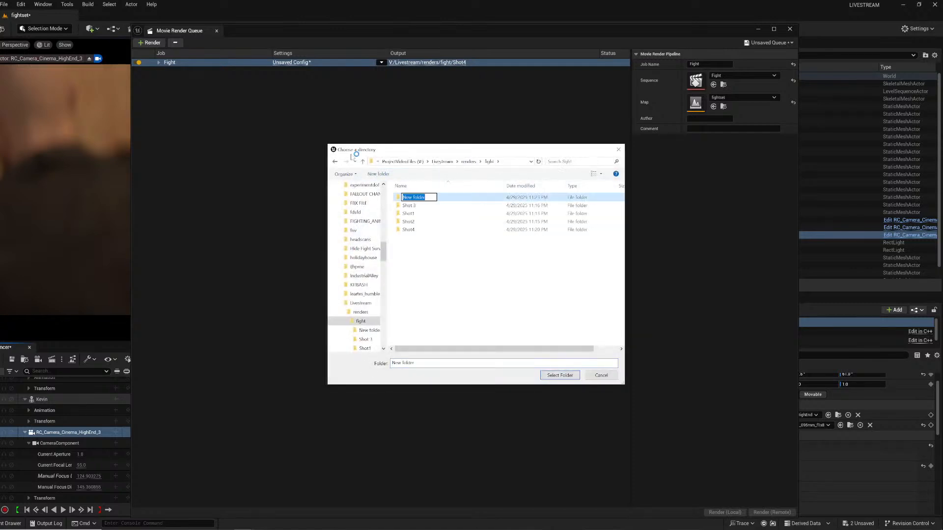
key("Return")
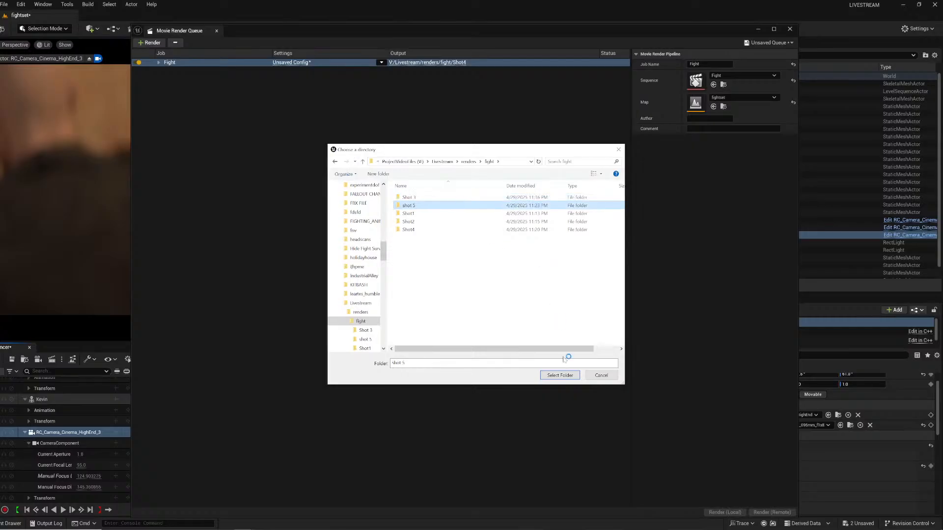
left_click(560, 375)
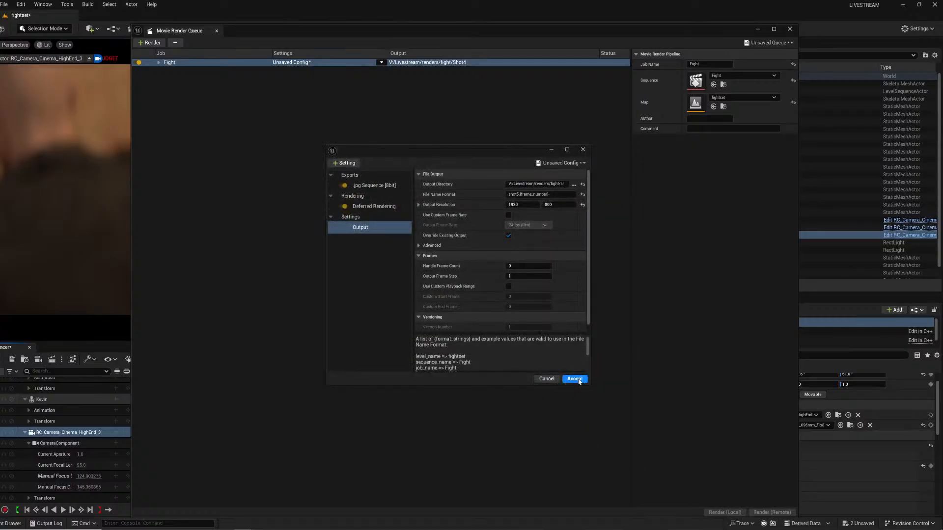
left_click(574, 379)
Start a local render of the queued job and close the Movie Render Queue window.
left_click(726, 513)
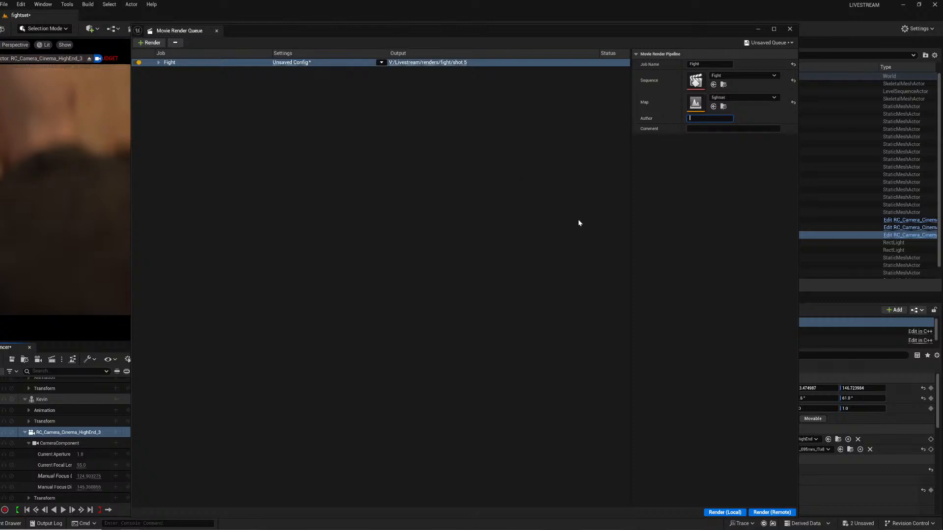
left_click(788, 30)
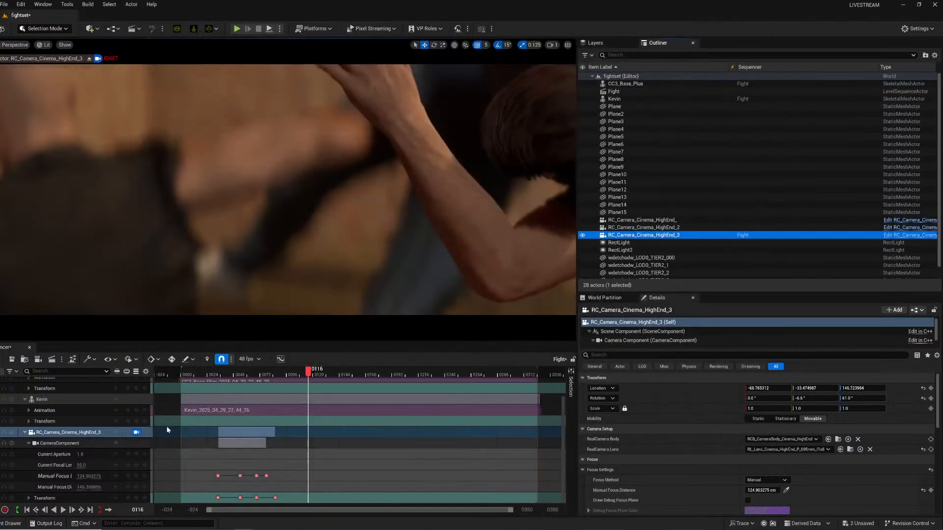
Replace the camera cut with a new Camera Cuts section for the cinema camera and extend it to the sequence start.
left_click(265, 404)
key("Delete")
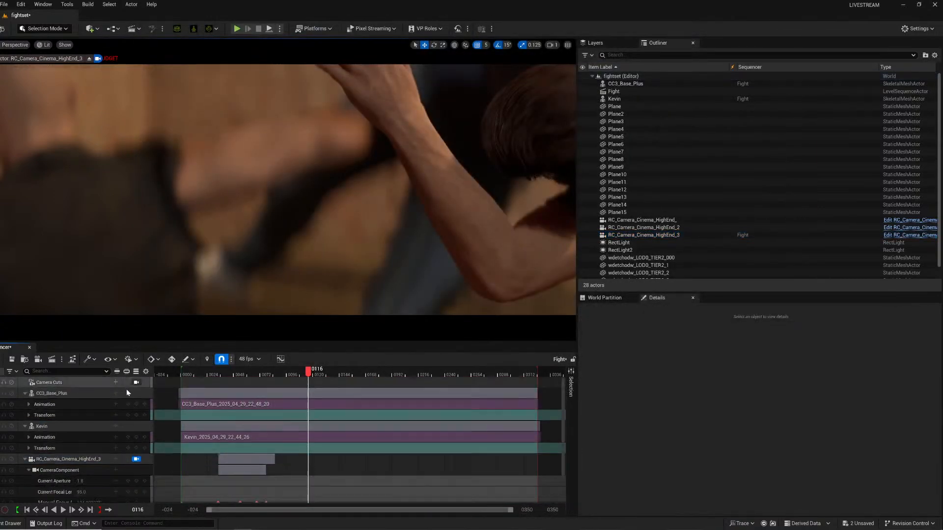
left_click(116, 382)
mouse_move(127, 392)
left_click(157, 426)
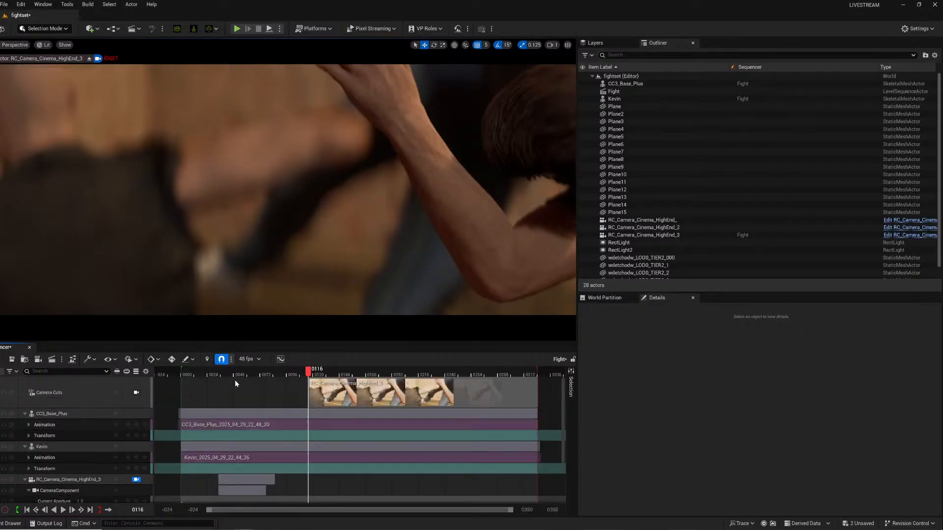
left_click_drag(310, 392, 141, 393)
left_click(140, 393)
left_click(136, 393)
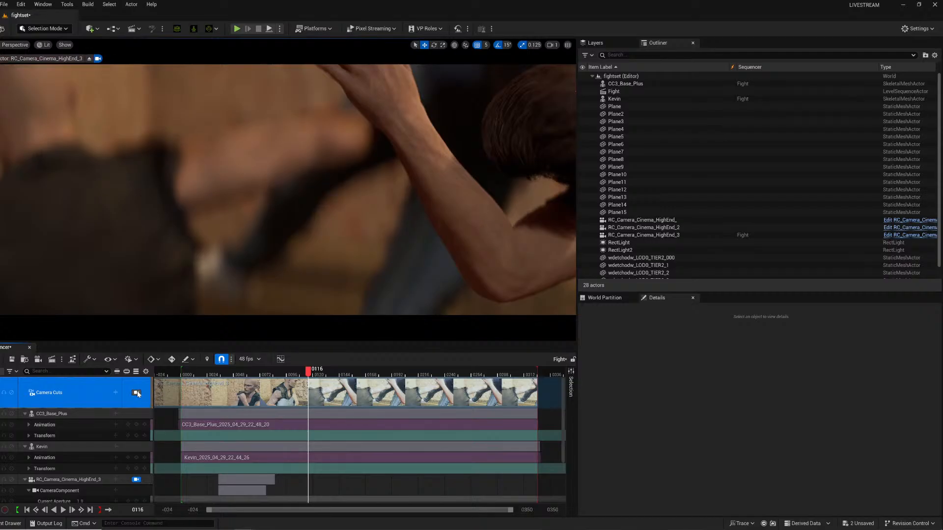
Open Movie Render Queue from the sequence and render the shot locally, closing the queue window afterwards.
left_click(201, 375)
left_click_drag(200, 376, 242, 376)
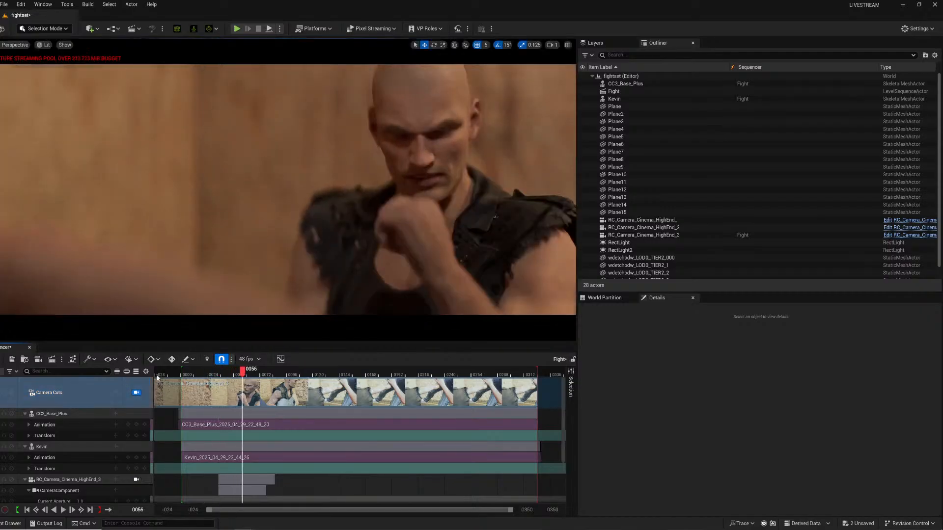
left_click(52, 360)
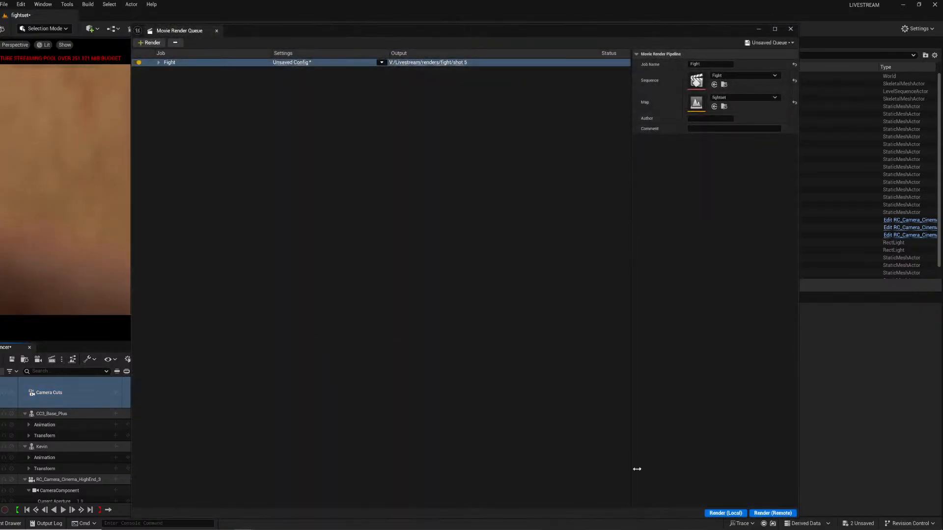
left_click(736, 509)
left_click(791, 29)
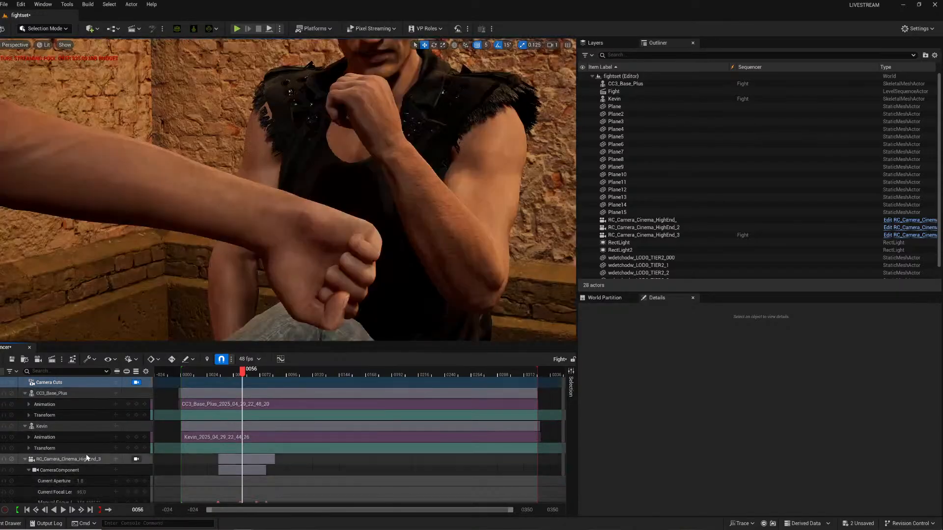
Remove the cinema camera's track from the sequence and pilot RC_Camera_Cinema_HighEnd_3 in the viewport.
left_click(88, 460)
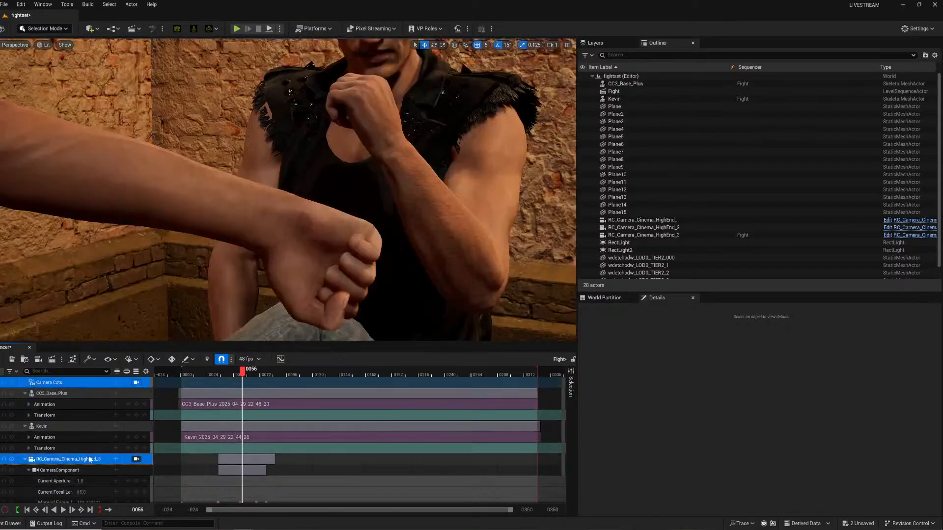
key("Delete")
right_click_drag(200, 289, 320, 297)
left_click(654, 229)
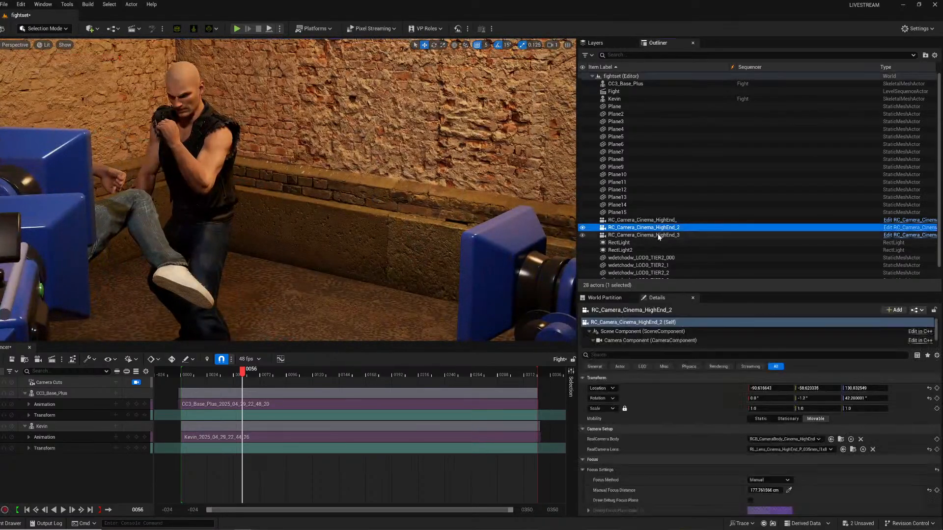
left_click(656, 235)
right_click(655, 235)
left_click(688, 317)
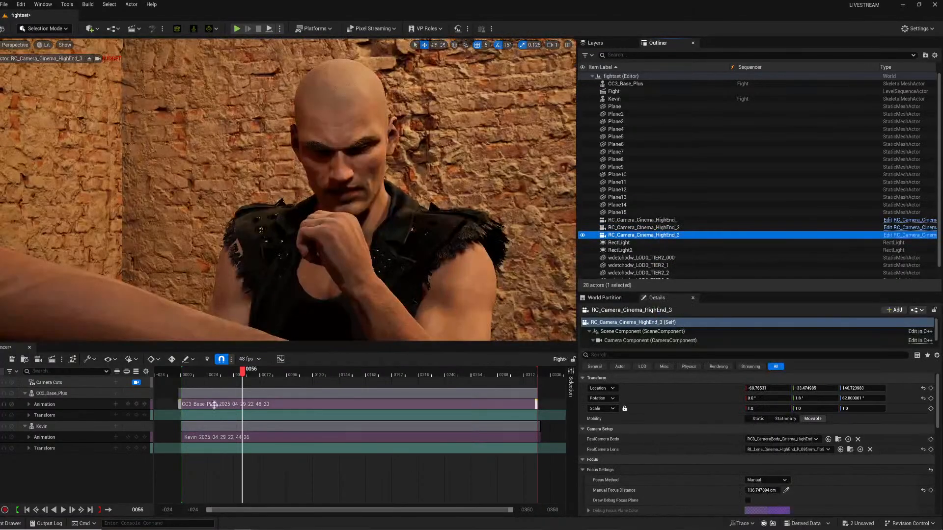
At frame 95, reposition the piloted camera and add RC_Camera_Cinema_HighEnd_3 back into the sequence.
left_click_drag(246, 372, 286, 371)
right_click_drag(323, 301, 234, 383)
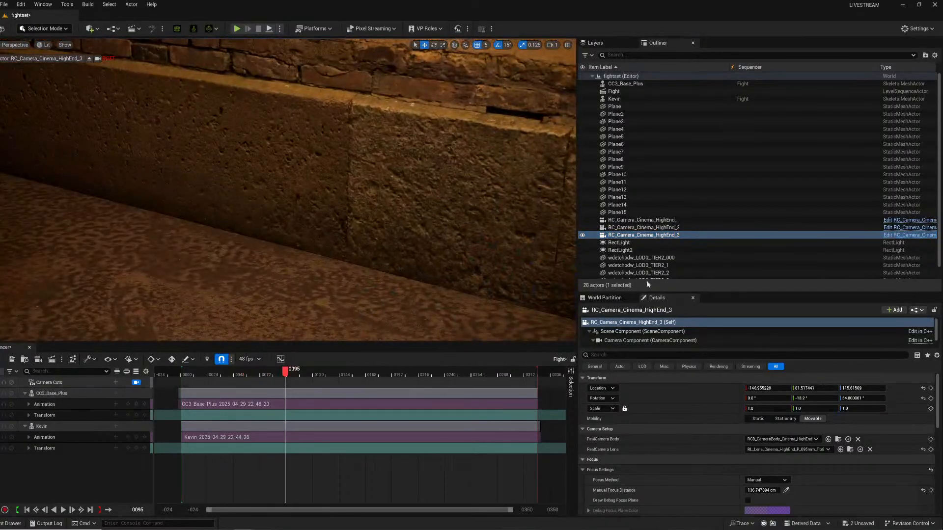
left_click_drag(647, 236, 93, 477)
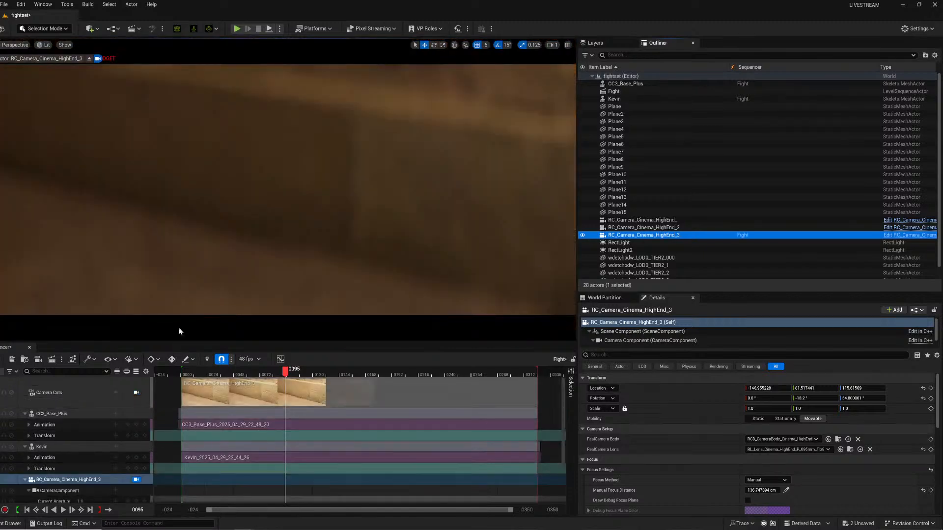
right_click_drag(236, 236, 224, 224)
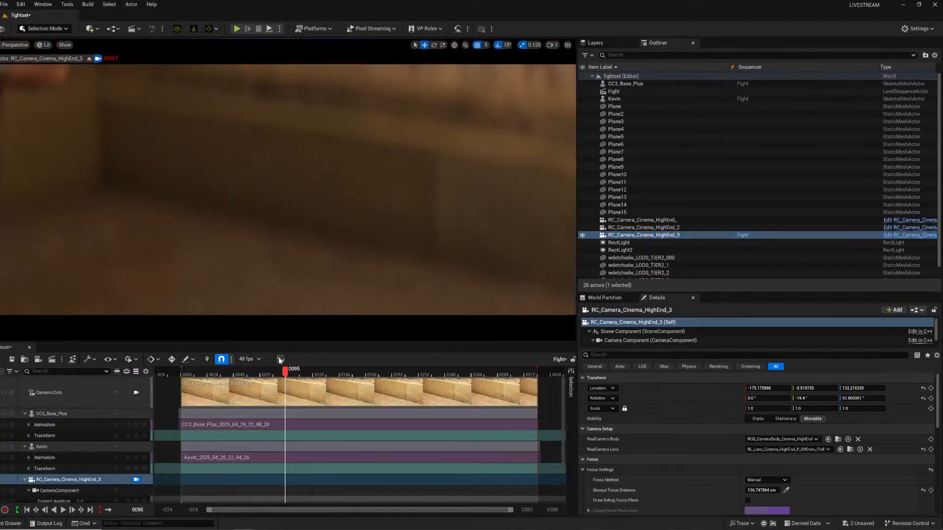
At frame 135, aim the camera at the fallen character, eyedrop the focus onto him, and key the camera transform.
left_click_drag(285, 376, 329, 375)
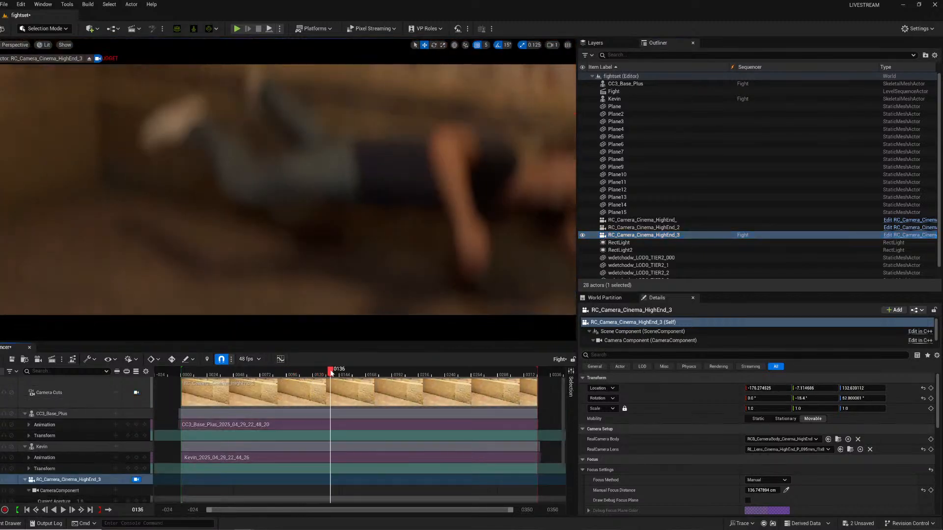
right_click_drag(362, 234, 377, 203)
left_click(786, 491)
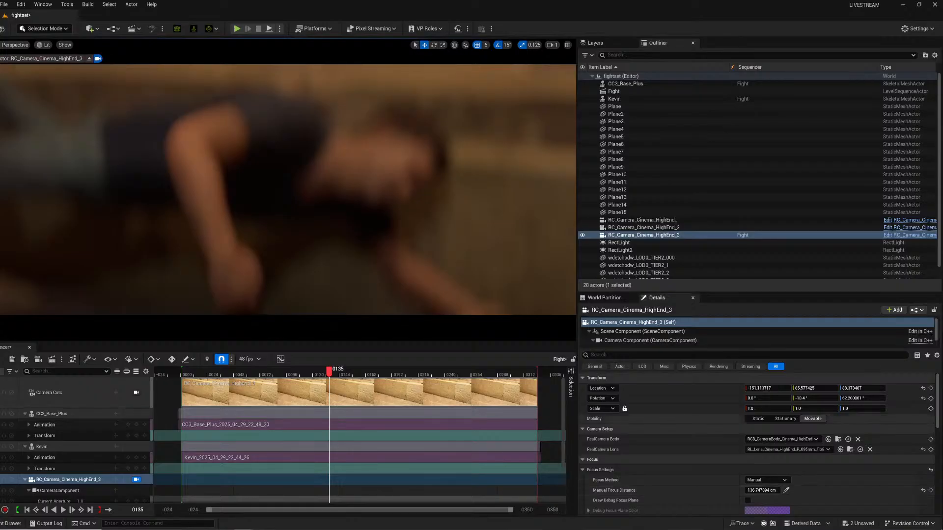
left_click(390, 163)
scroll(96, 456, "down", 2)
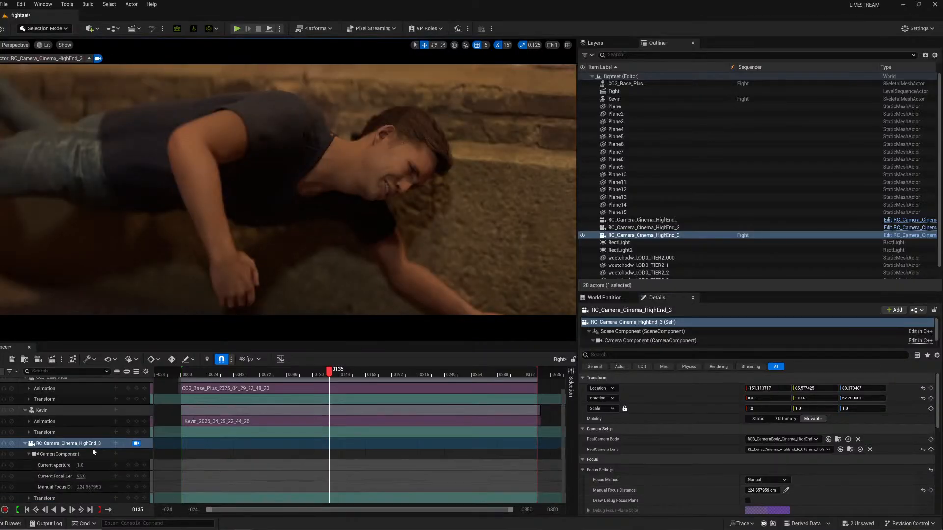
left_click(137, 499)
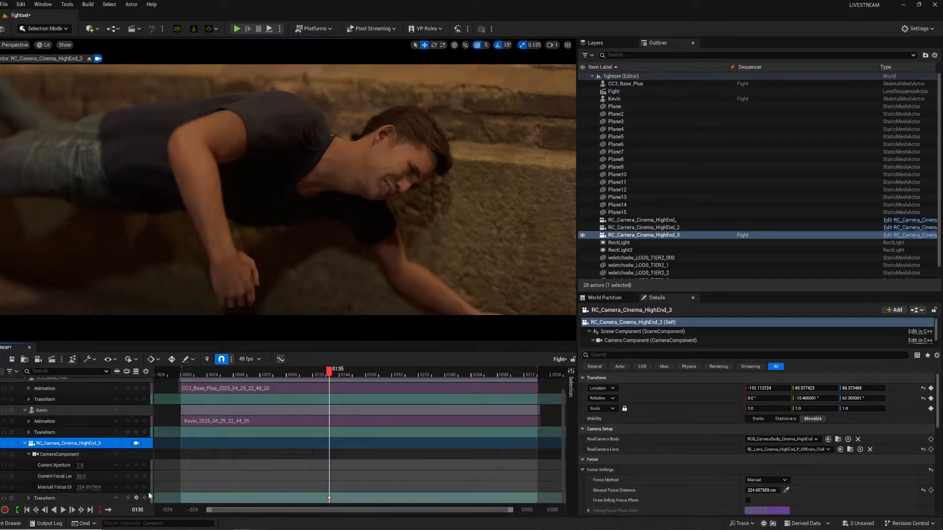
At frame 147, key the focus distance and a lower, tilted camera angle on the character.
left_click(314, 372)
key("space")
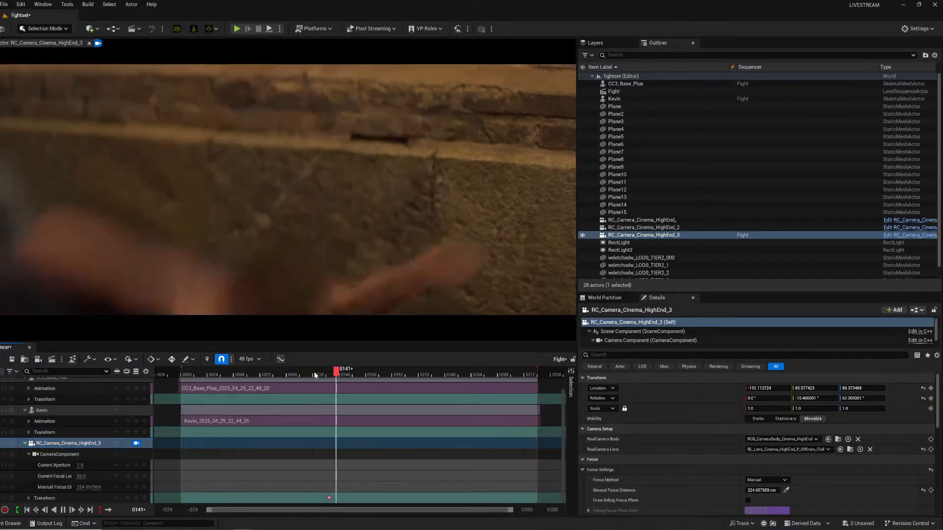
key("space")
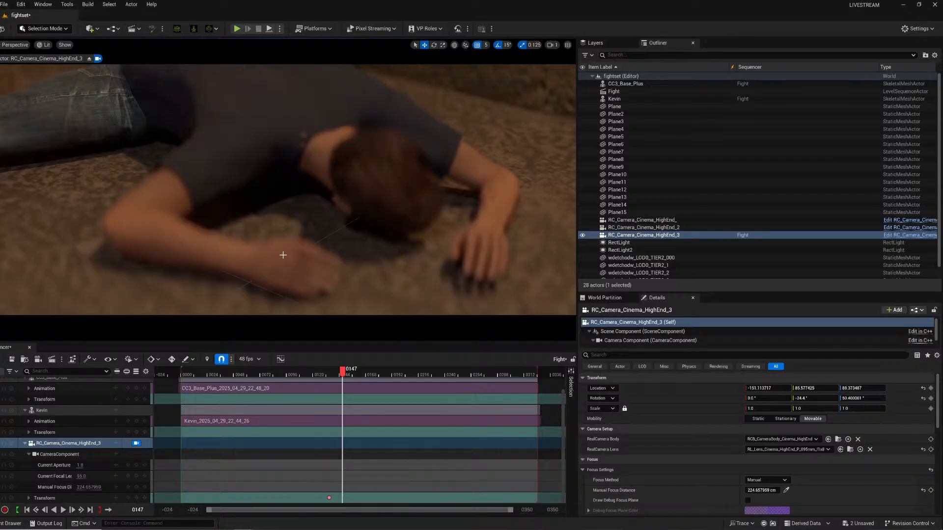
left_click(931, 490)
scroll(269, 452, "down", 1)
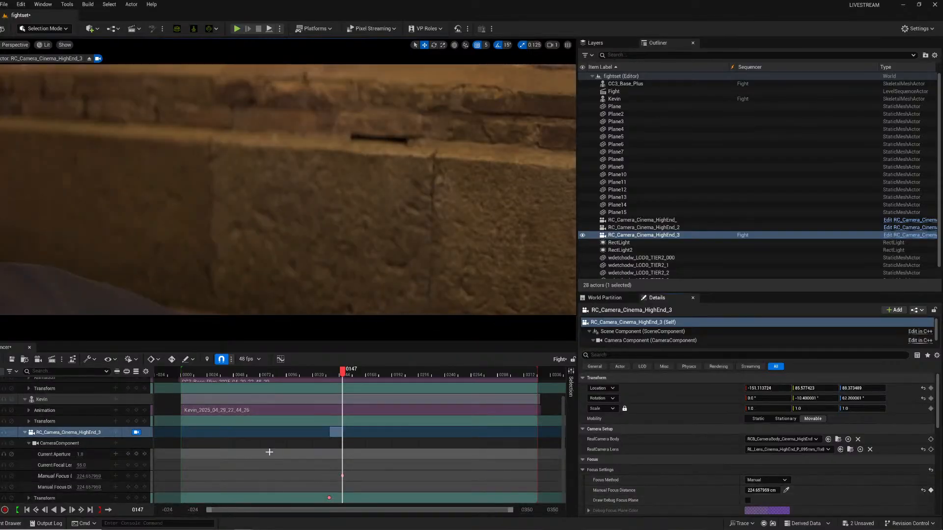
right_click_drag(275, 196, 245, 193)
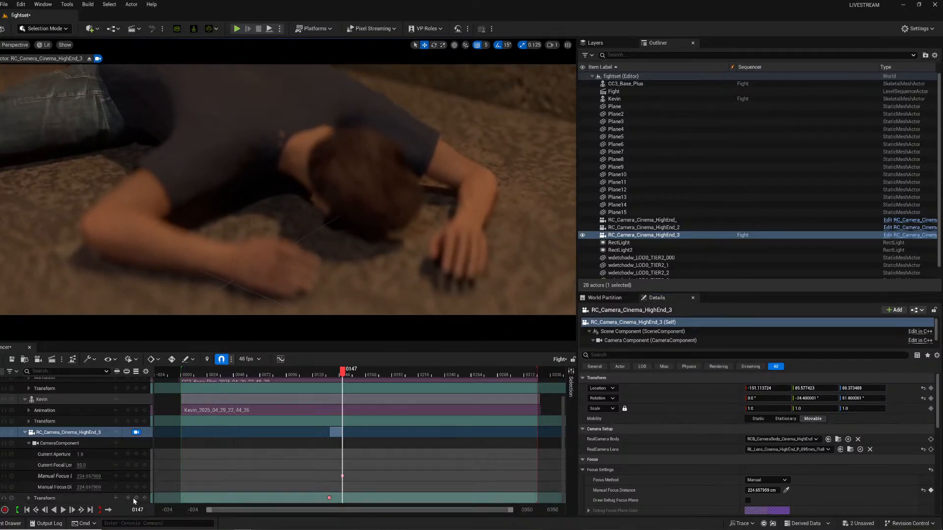
left_click(136, 499)
Return to frame 135, set the focus distance to about 233 cm, and key it.
left_click_drag(323, 370, 369, 370)
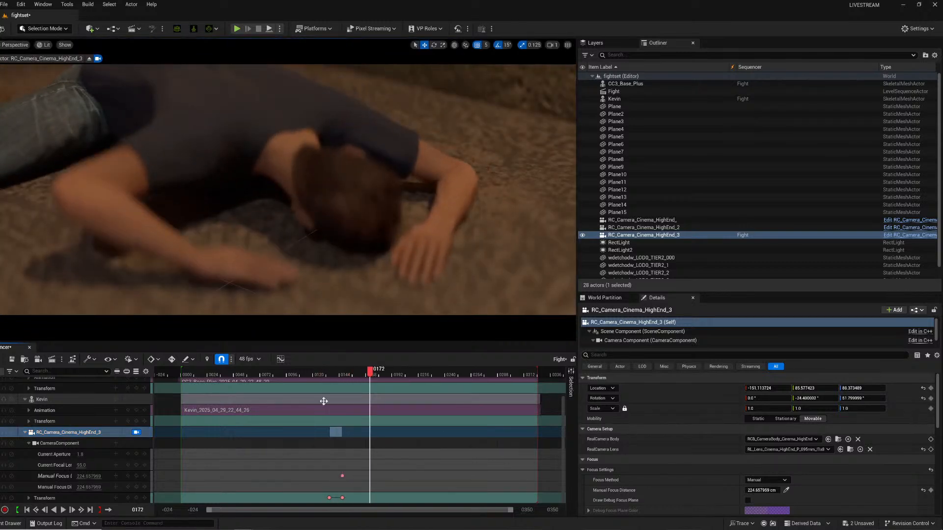
left_click(128, 498)
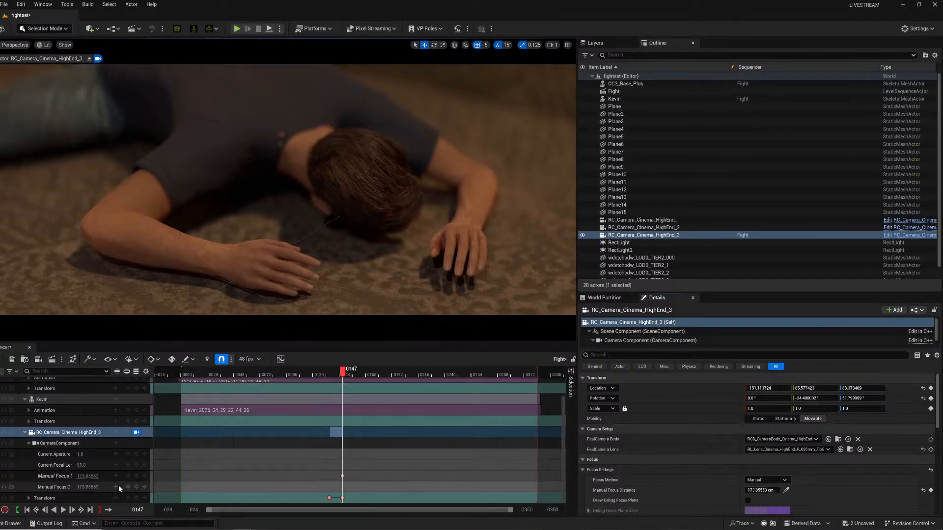
left_click(128, 499)
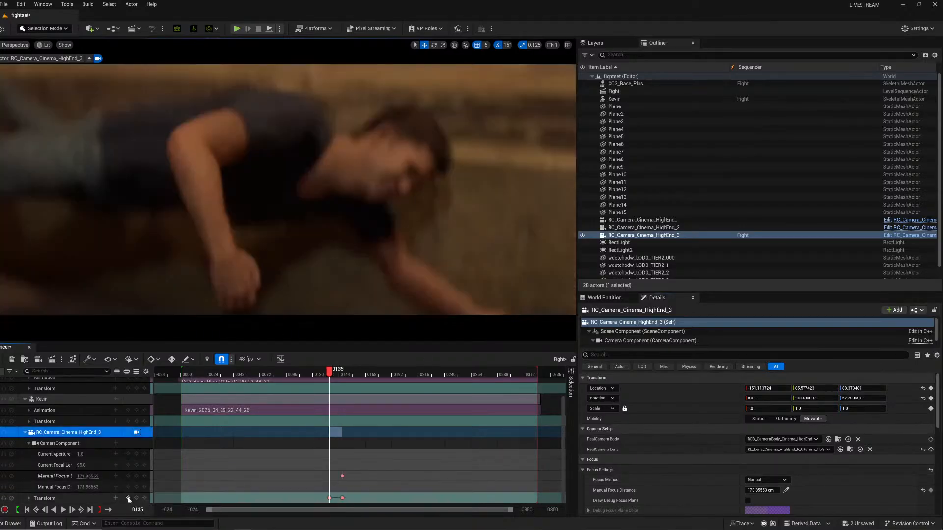
mouse_move(757, 489)
left_mouse_down()
mouse_move(786, 489)
mouse_move(761, 489)
left_mouse_up()
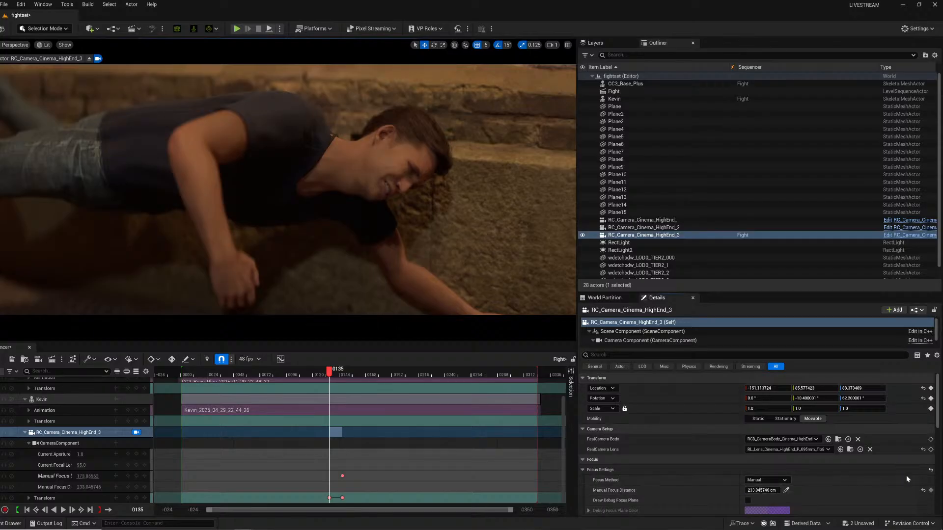
left_click(932, 490)
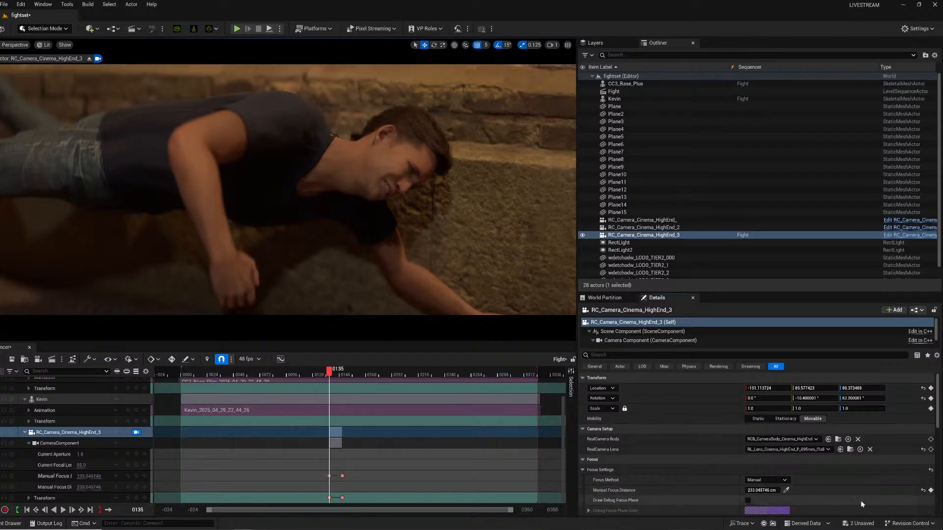
Play back the shot from several points to review the camera motion and focus.
left_click(317, 372)
key("space")
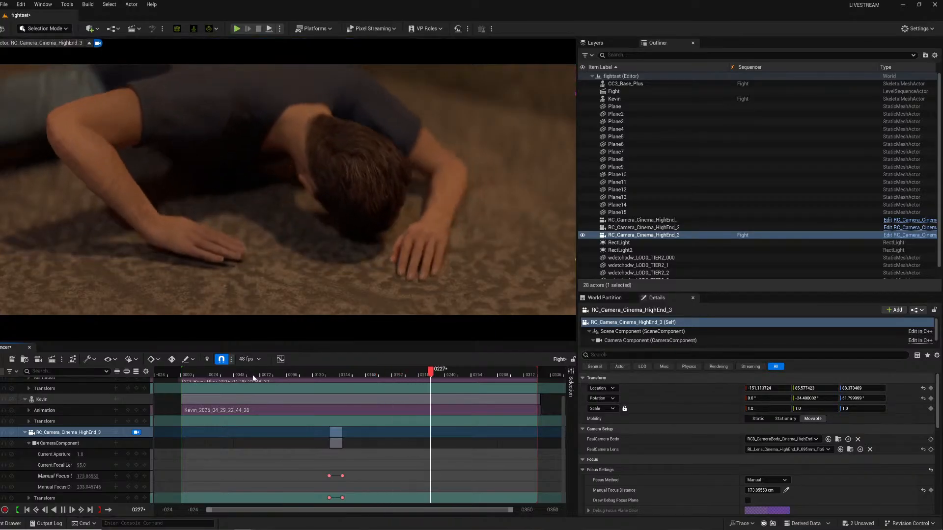
left_click(227, 372)
key("space")
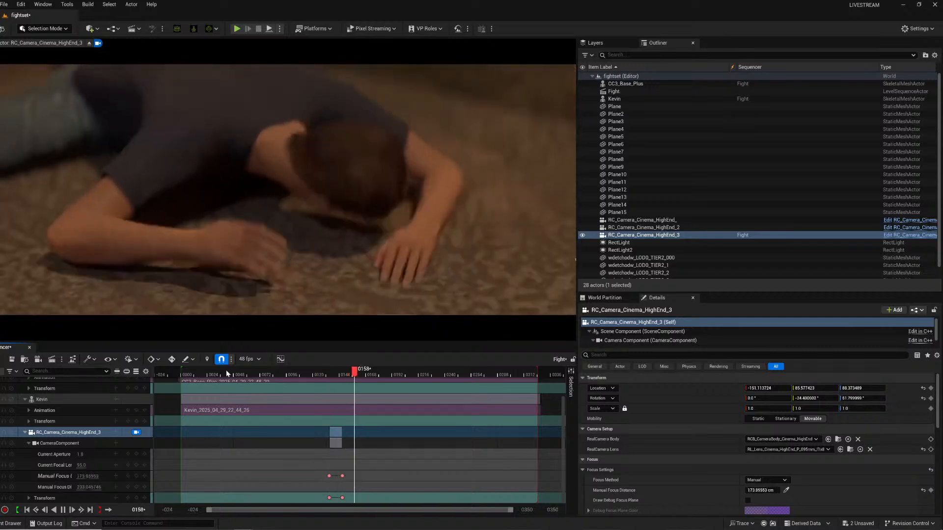
key("space")
left_click(194, 375)
key("space")
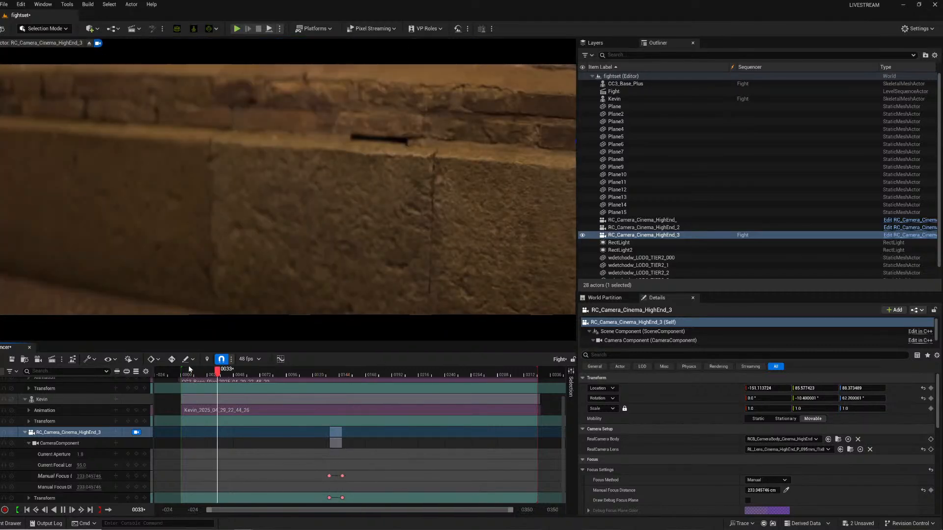
key("space")
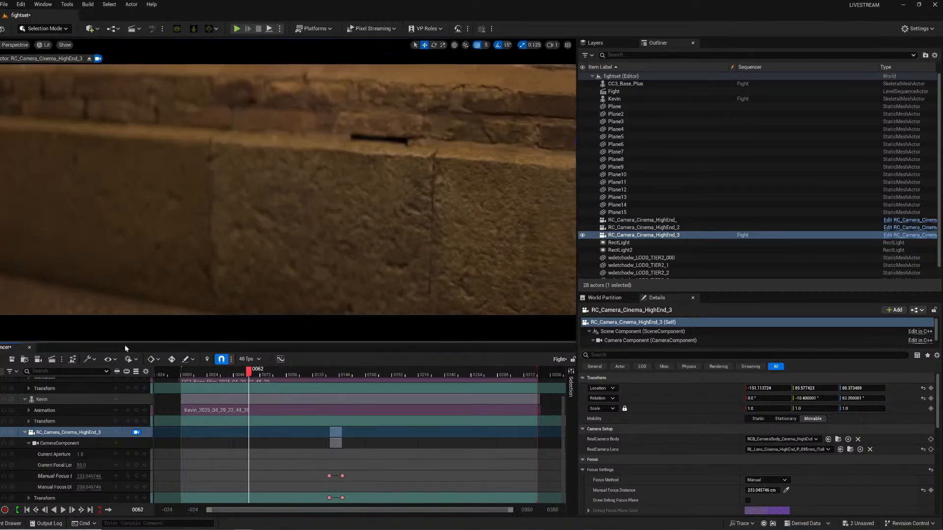
Open the Movie Render Queue settings and set the output directory to a new folder named shot 6.
left_click(52, 359)
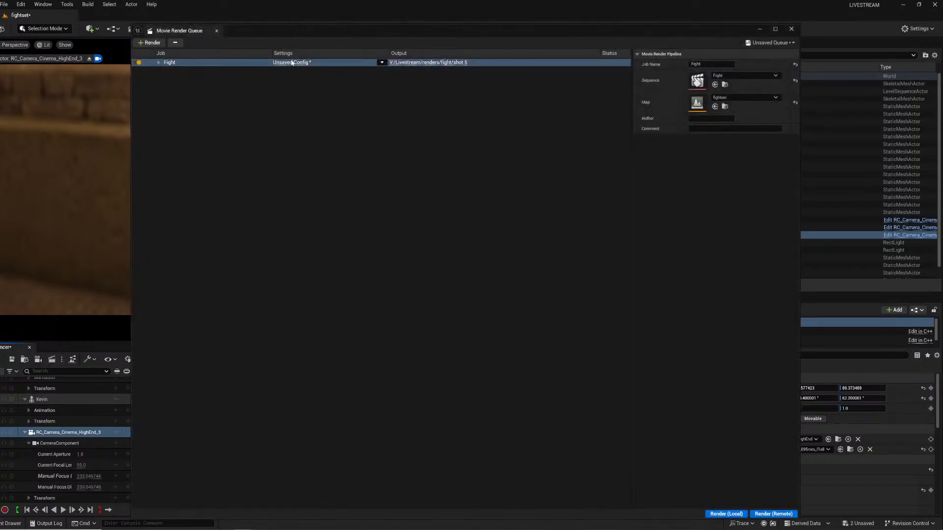
left_click(292, 63)
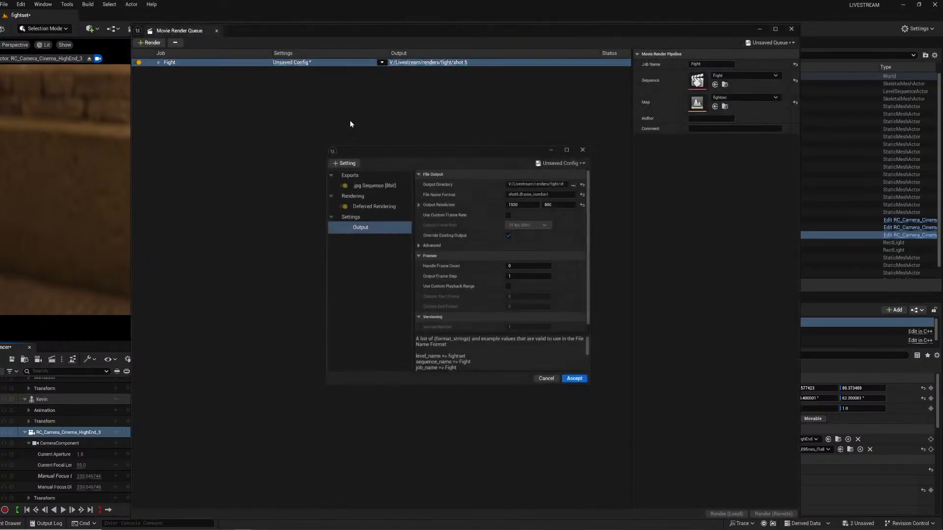
left_click(574, 184)
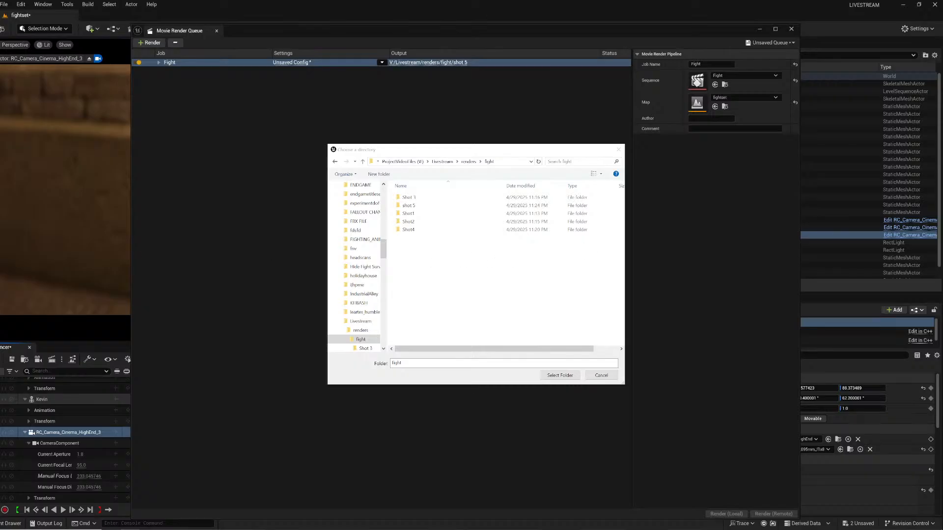
left_click(379, 174)
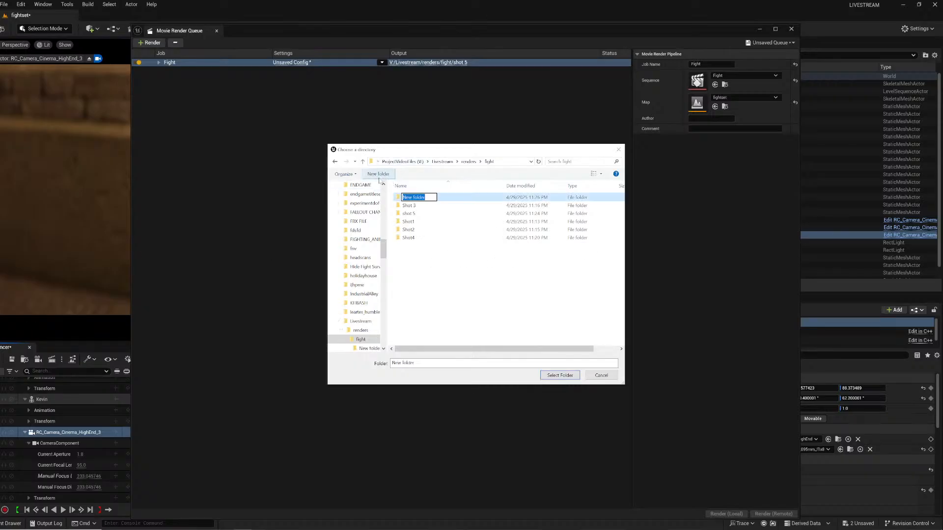
type("shot 6")
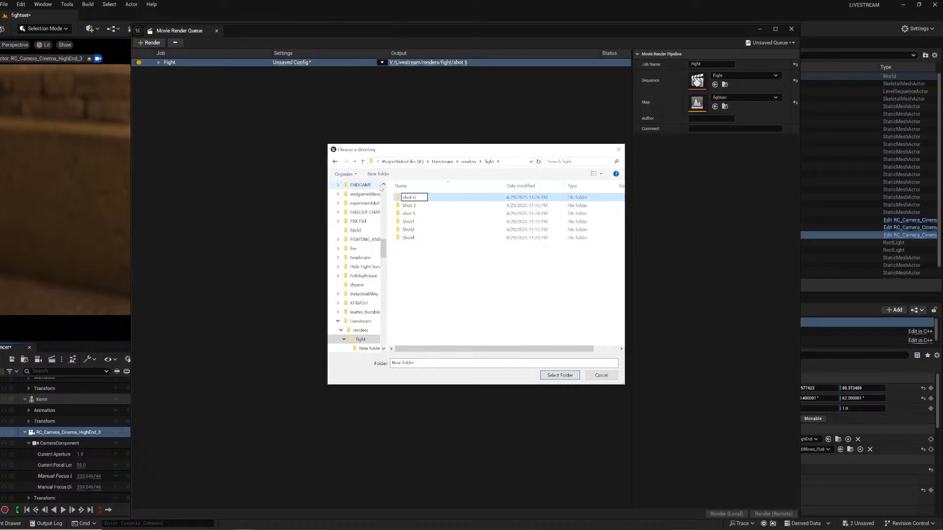
key("Return")
left_click(563, 376)
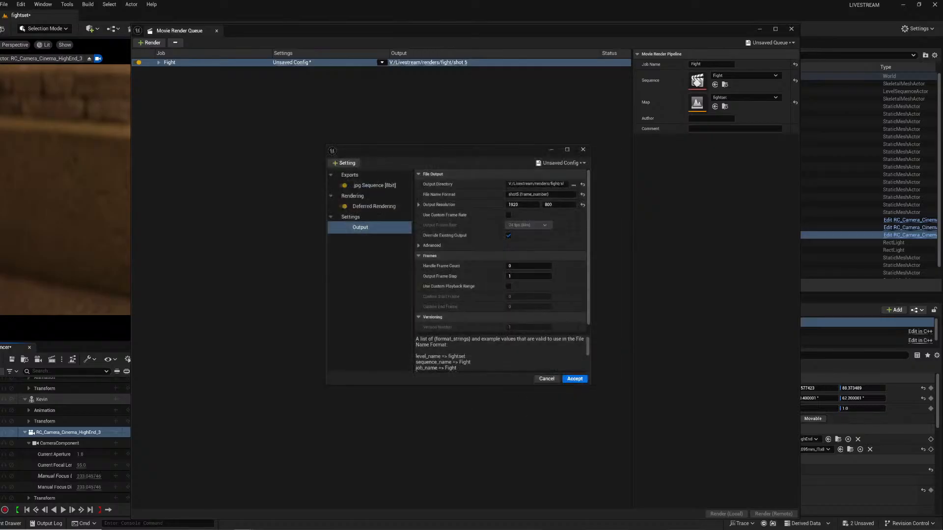
Set the file name format to shot6.{frame_number}, accept the settings, and render the job locally.
left_click(516, 194)
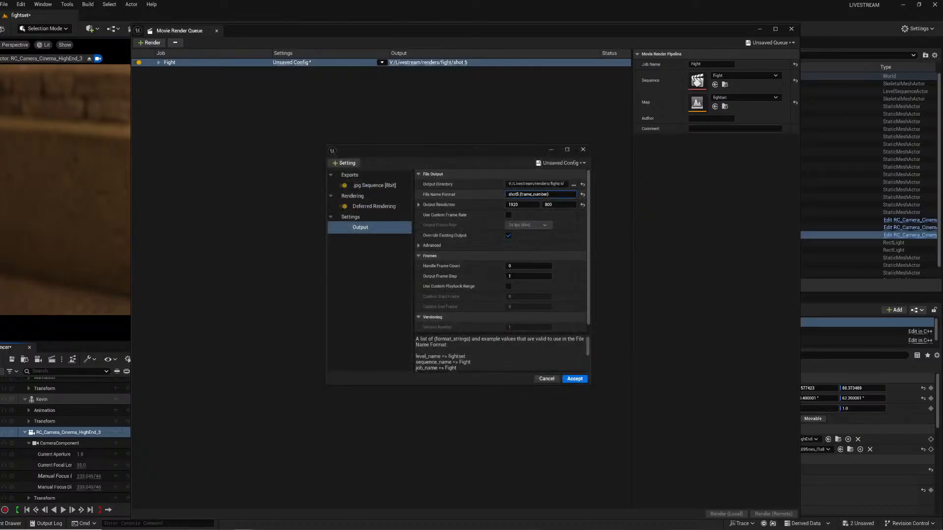
double_click(516, 194)
left_click(519, 194)
type("6")
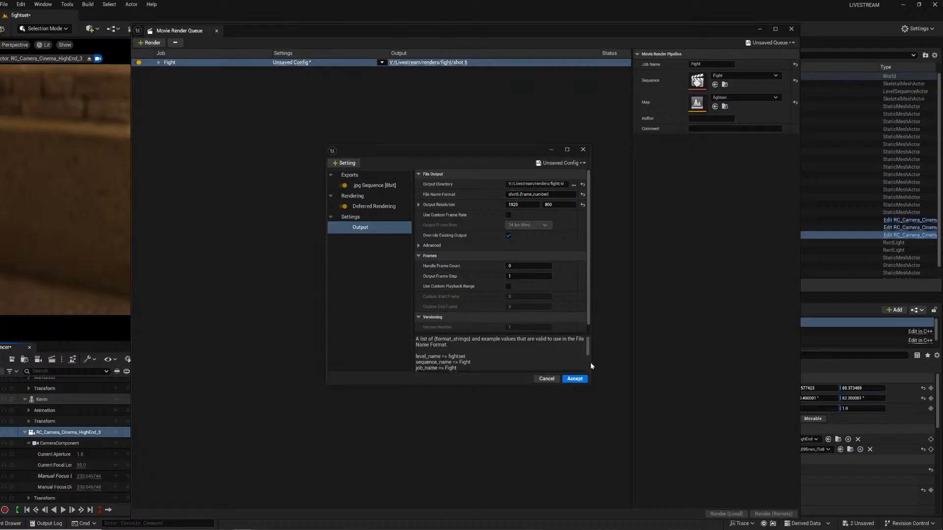
left_click(574, 381)
left_click(728, 516)
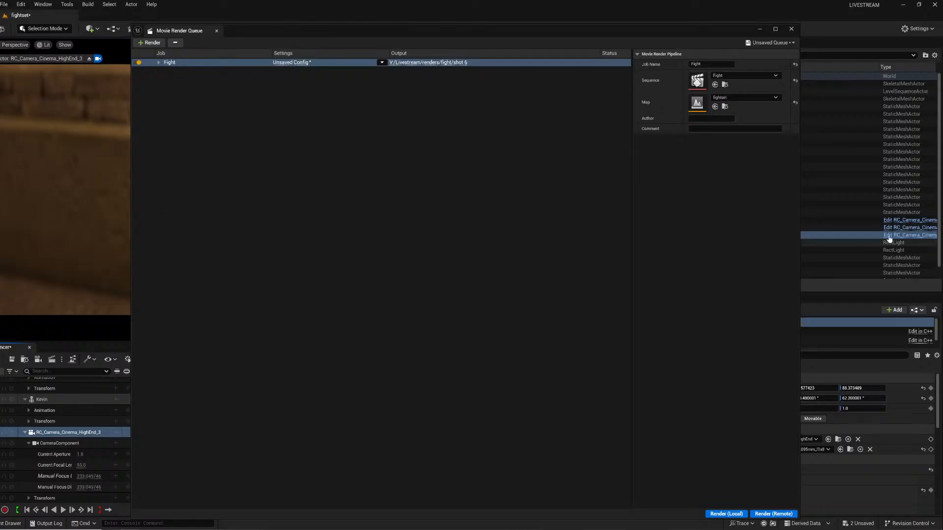
left_click(790, 29)
Switch to Premiere Pro and try to create a new Untitled project.
key("super")
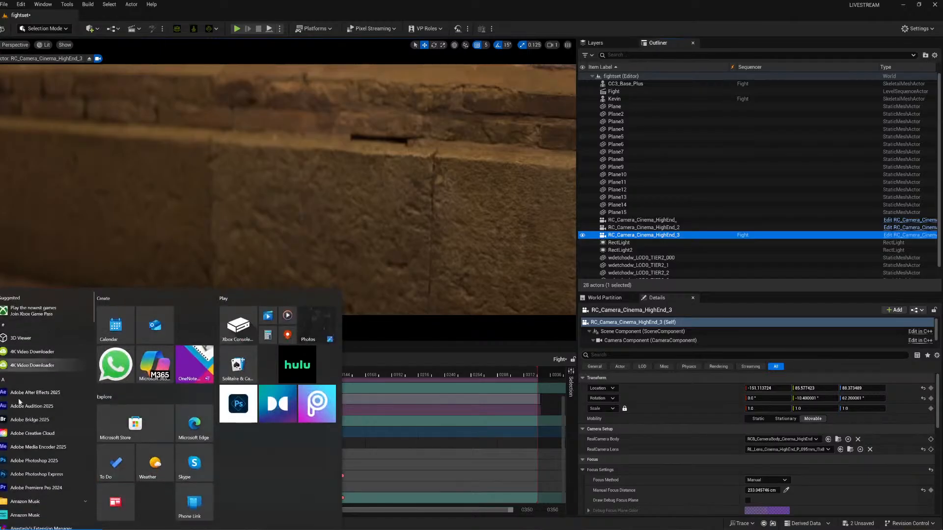
left_click(30, 489)
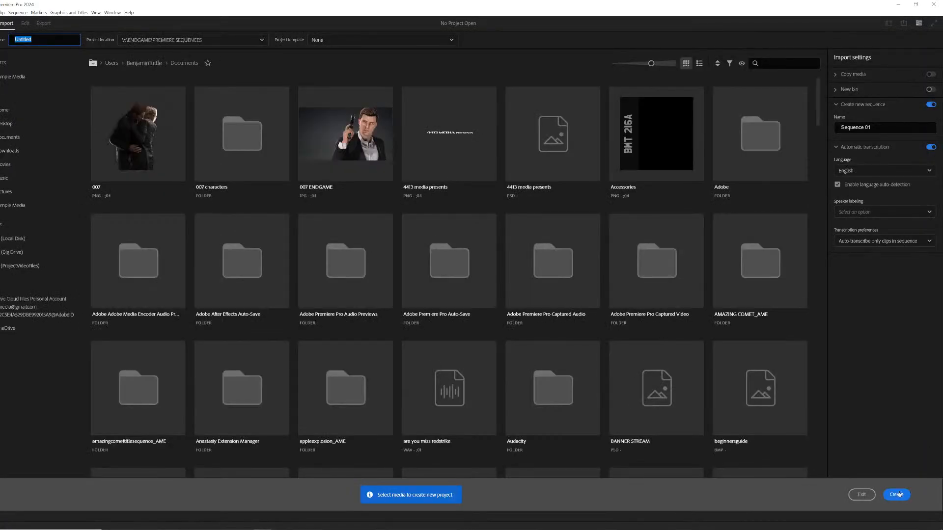
left_click(897, 494)
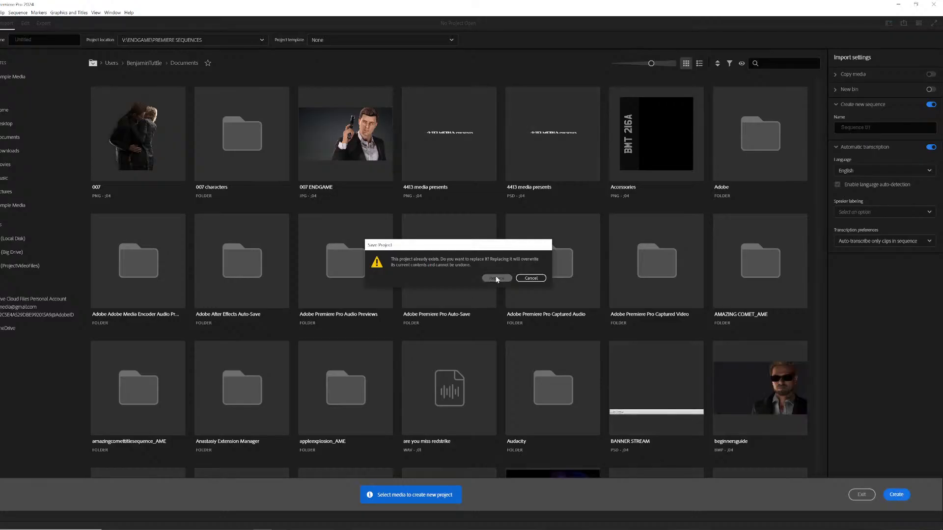
left_click(531, 279)
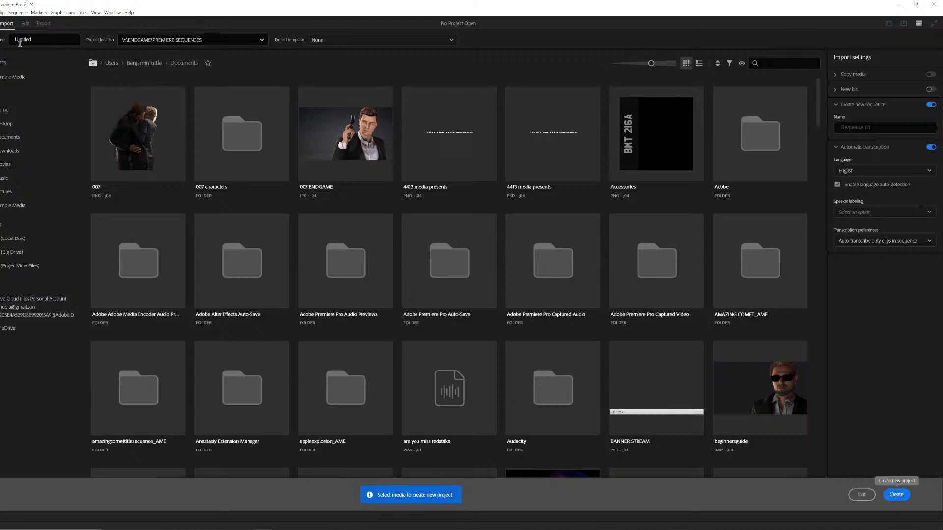
double_click(20, 41)
left_click(20, 43)
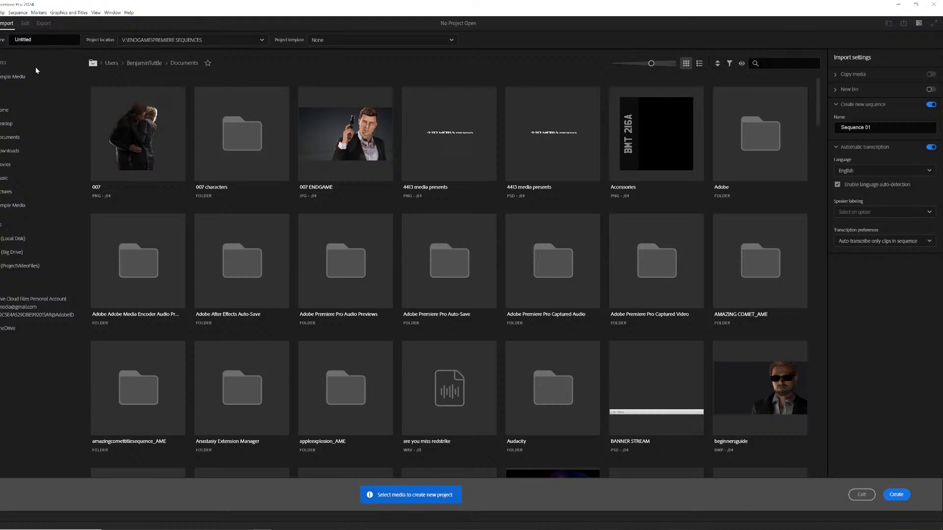
key("Escape")
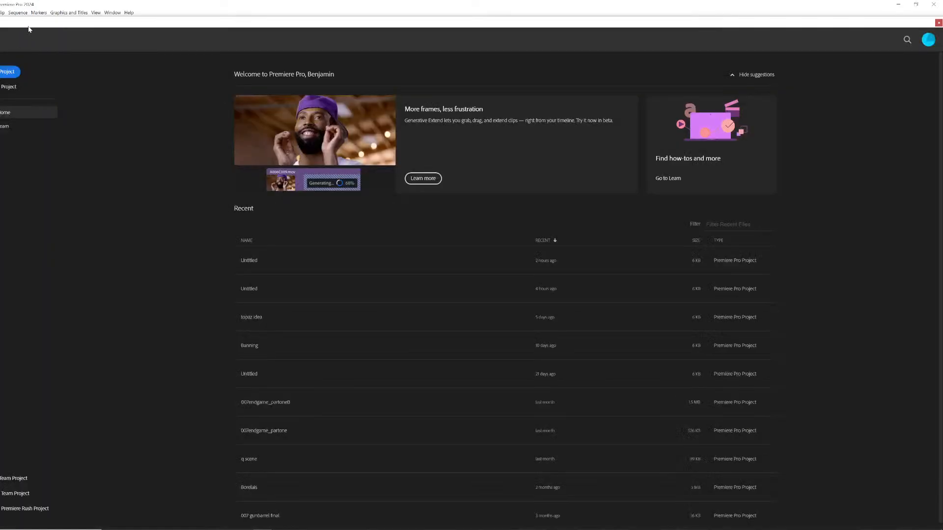
Create a new project in the Documents Adobe Premiere Pro 24.0 folder, replacing the existing Untitled project.
left_click(10, 72)
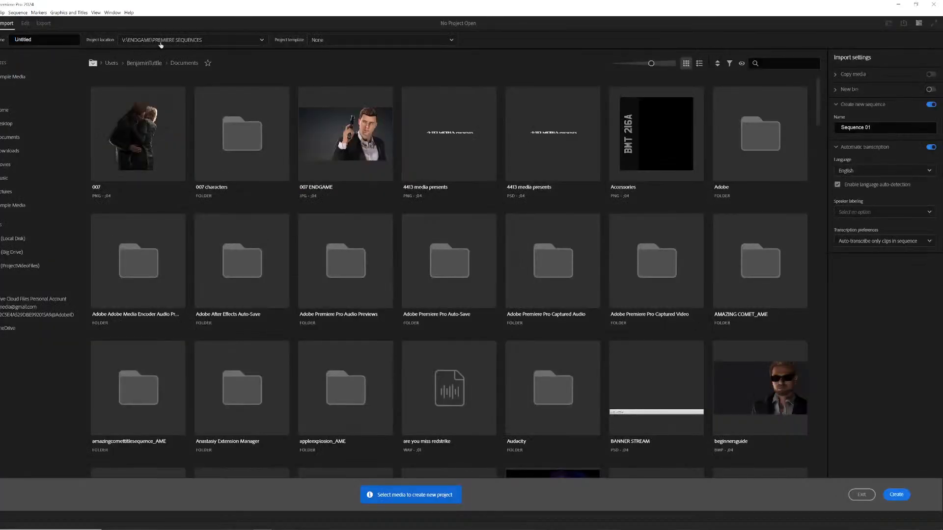
left_click(225, 41)
left_click(197, 67)
left_click(896, 495)
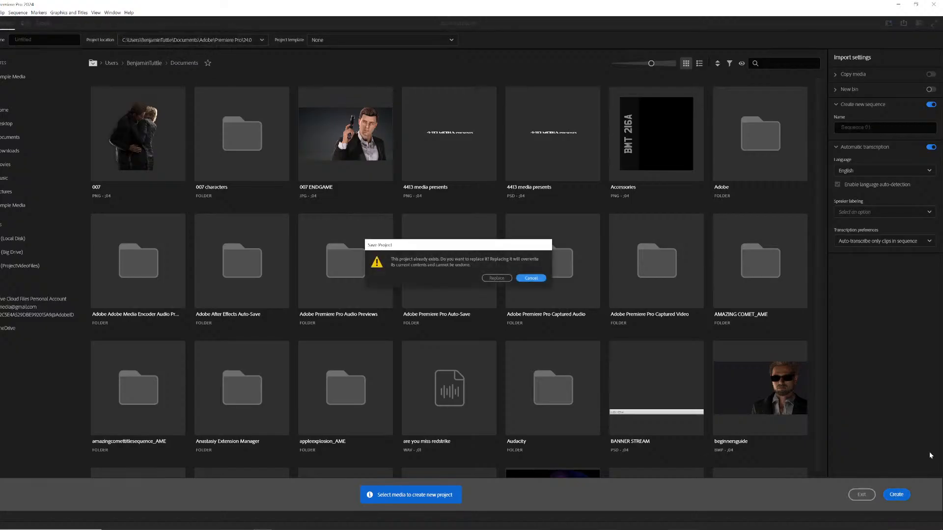
left_click(497, 278)
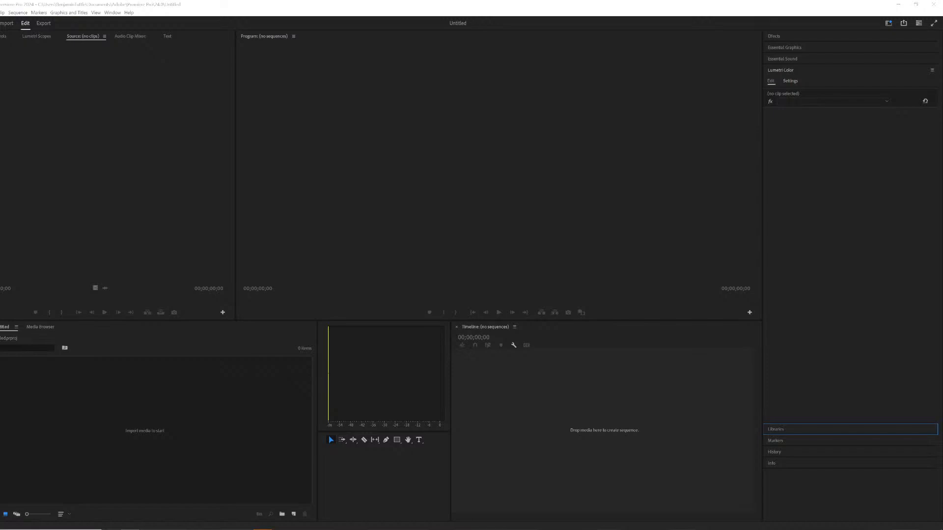
Import the Shot1 image sequence from the Livestream renders fight folder.
right_click(181, 433)
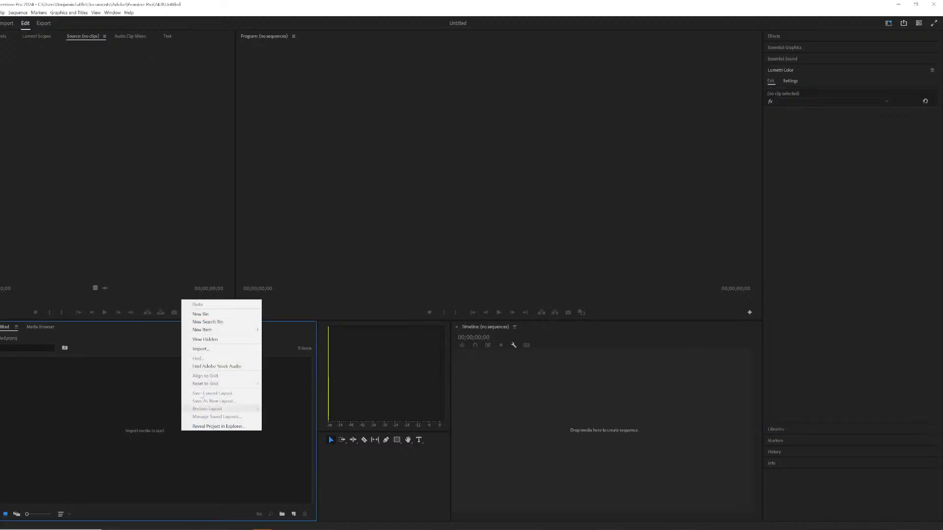
left_click(207, 350)
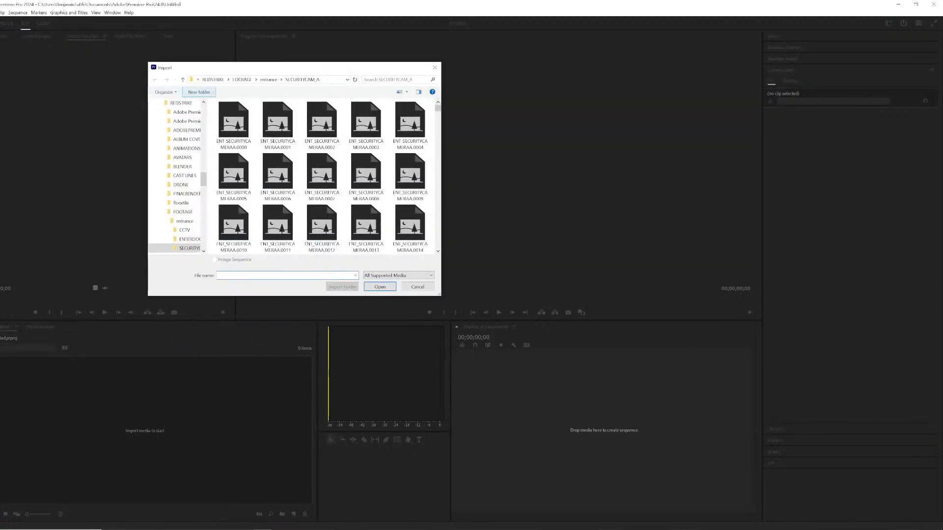
left_click(241, 80)
left_click(230, 80)
scroll(361, 178, "down", 5)
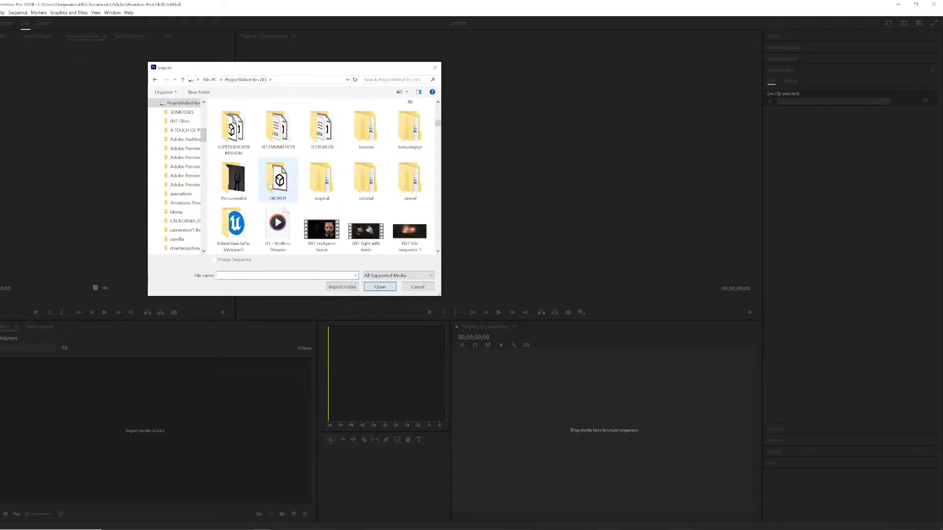
scroll(361, 178, "up", 2)
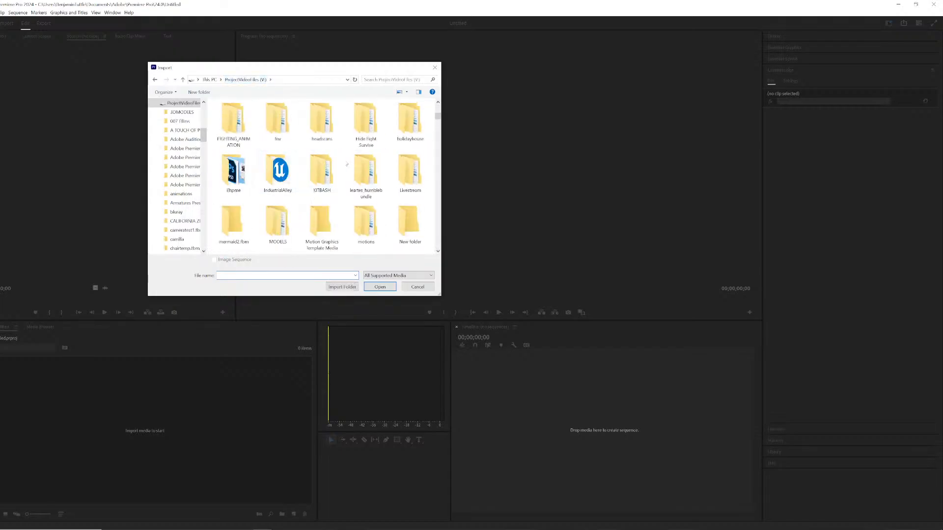
double_click(415, 179)
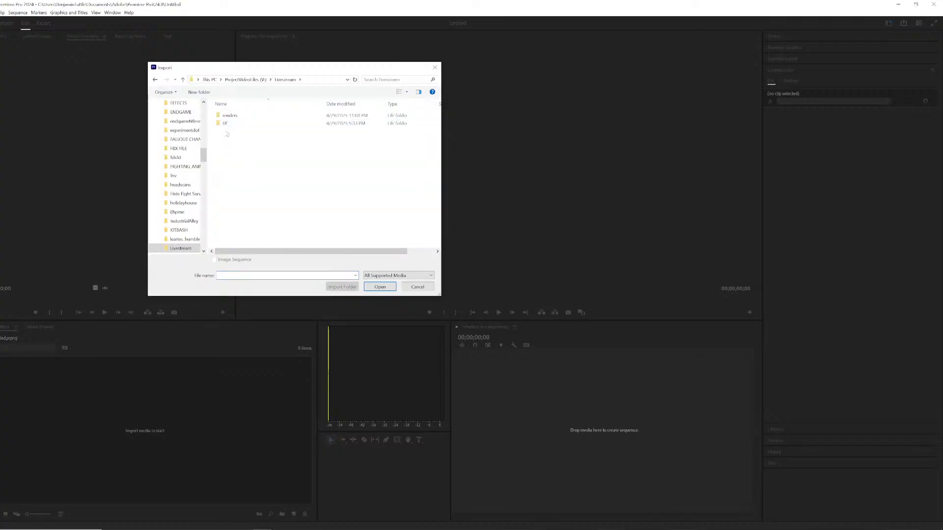
double_click(234, 116)
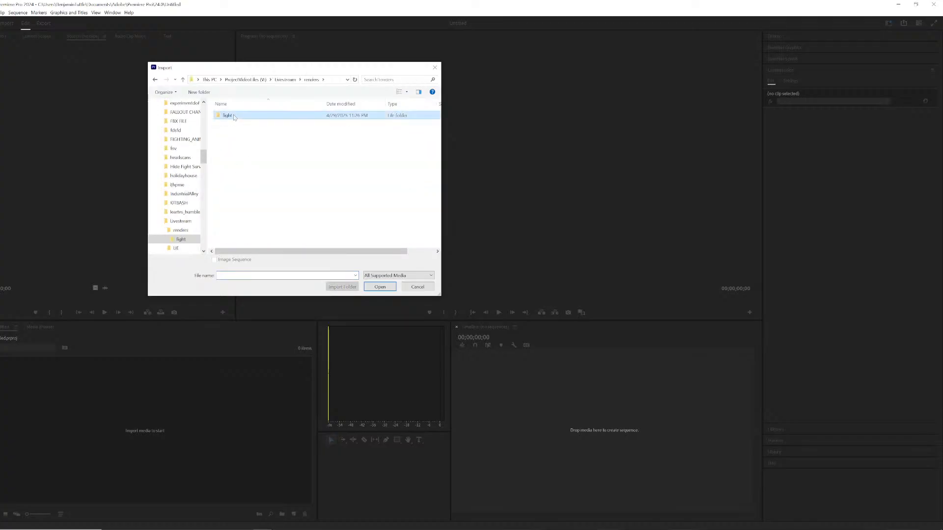
double_click(229, 139)
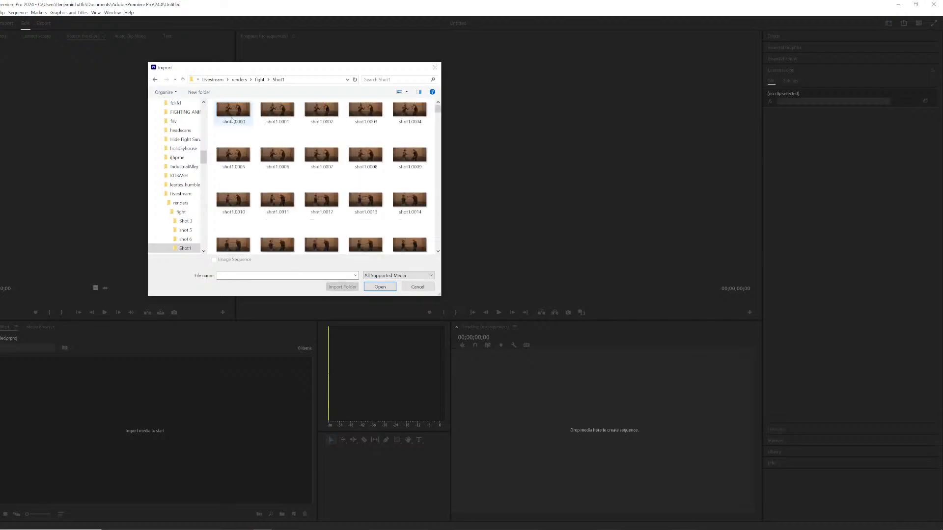
left_click(233, 110)
left_click(389, 289)
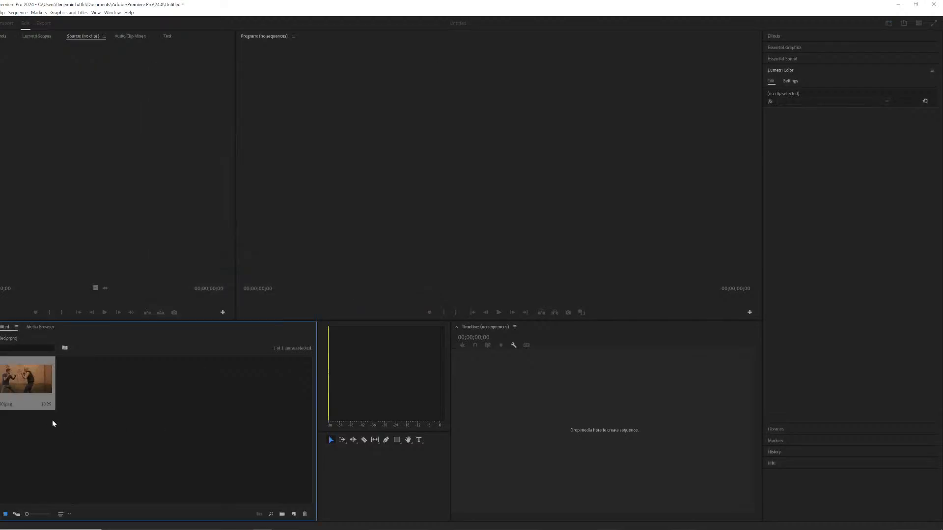
Interpret the imported clip's footage to assume a frame rate of 24 fps.
right_click(33, 388)
mouse_move(47, 227)
left_click(141, 243)
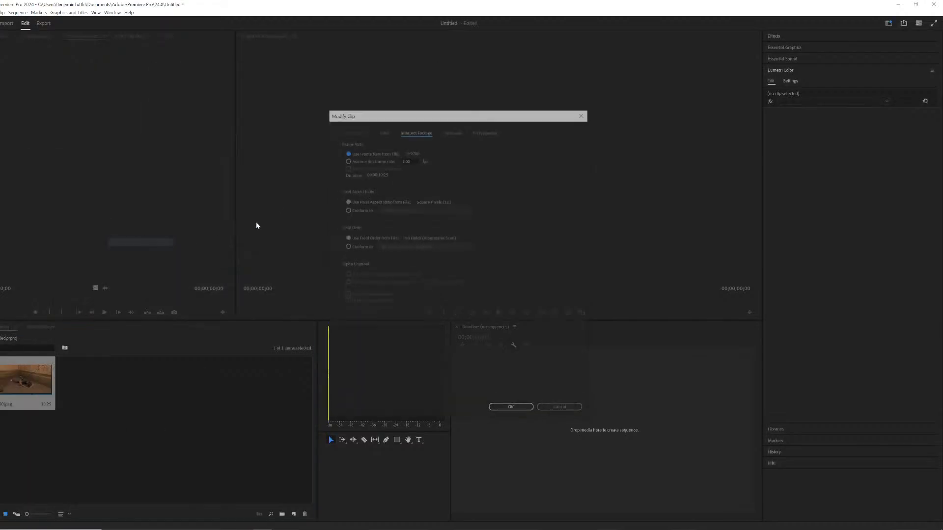
left_click(363, 162)
type("24")
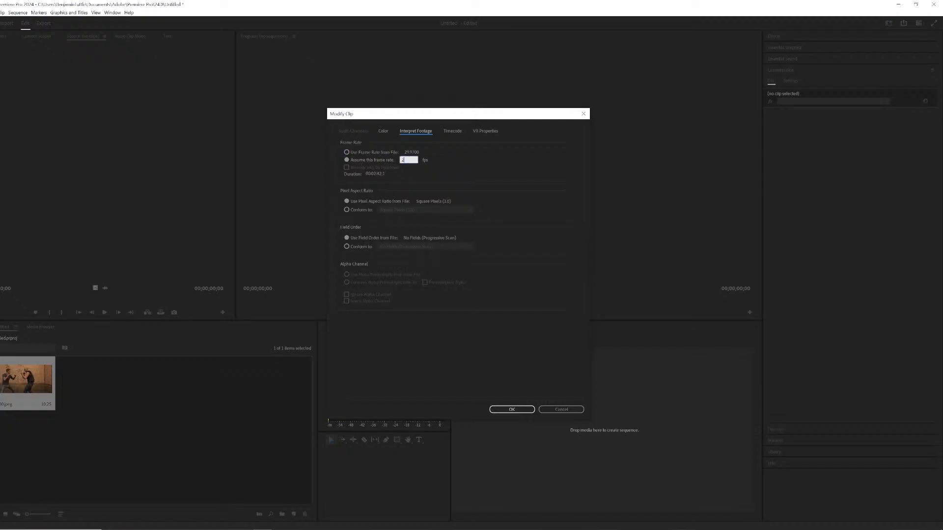
key("Return")
Add the clip to a new timeline sequence, set its speed to 200%, and preview it.
left_click_drag(36, 373, 572, 444)
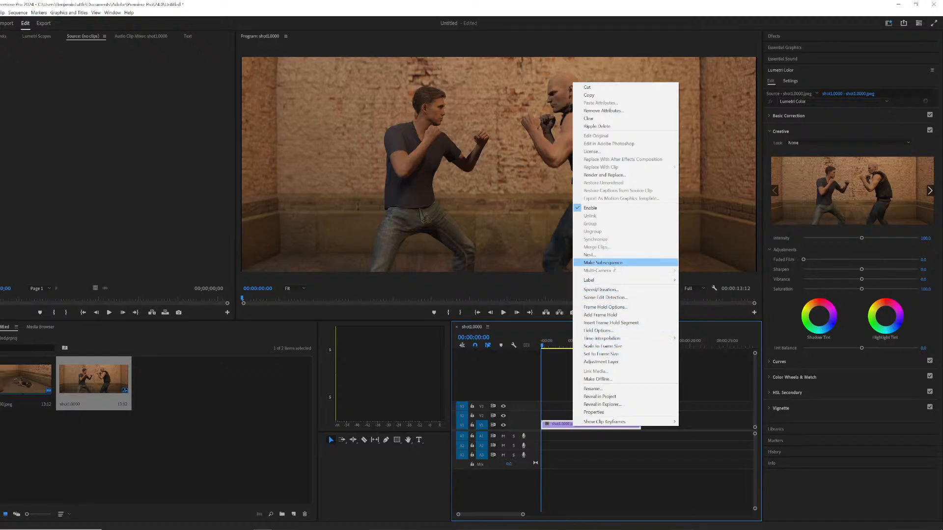
left_click(586, 290)
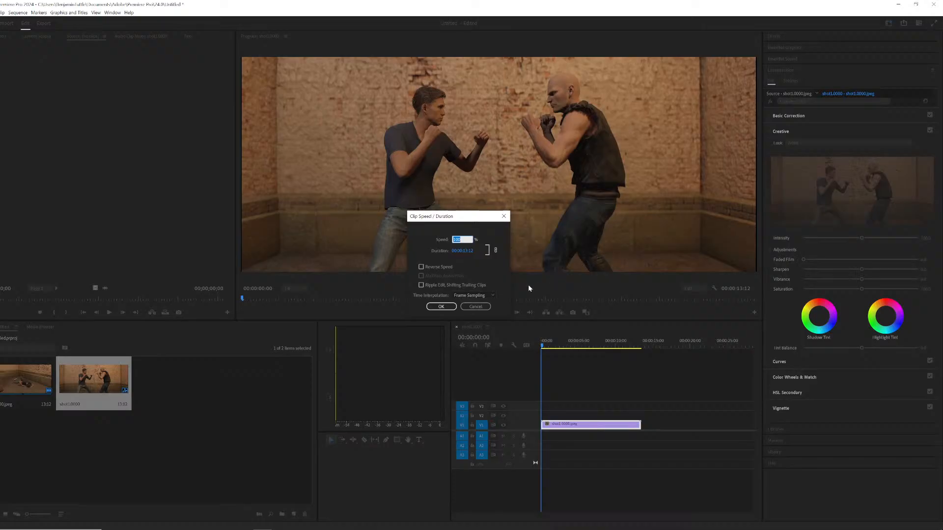
type("200")
key("Return")
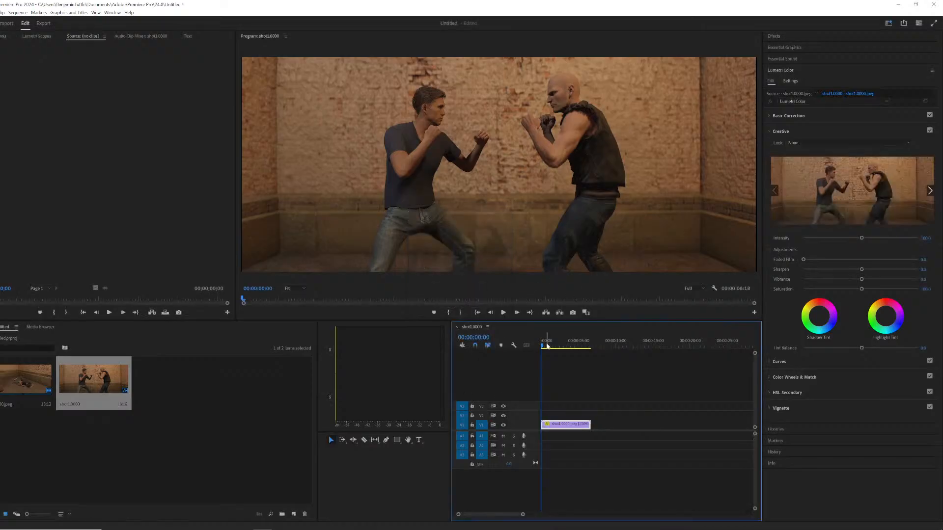
key("space")
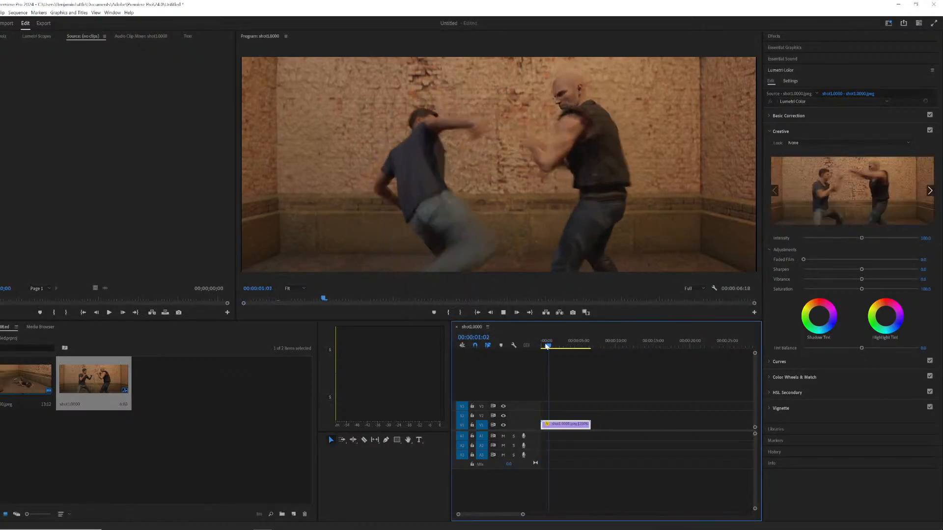
key("space")
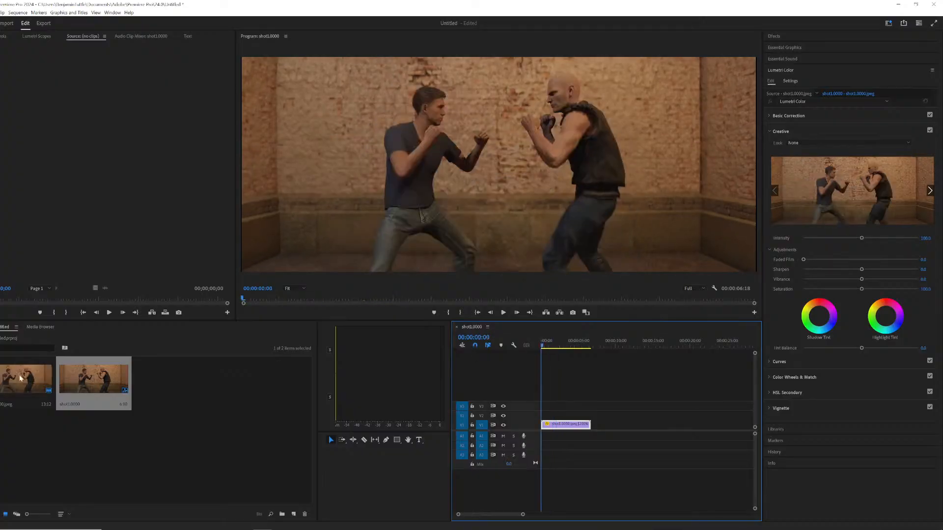
Import the Shot2 image sequence from the fight renders folder.
left_click(165, 396)
right_click(164, 395)
left_click(181, 441)
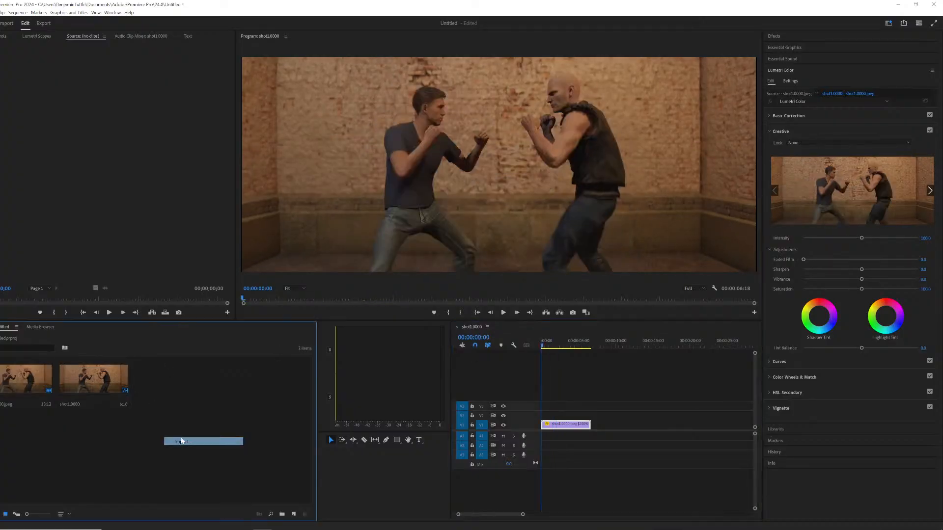
left_click(259, 79)
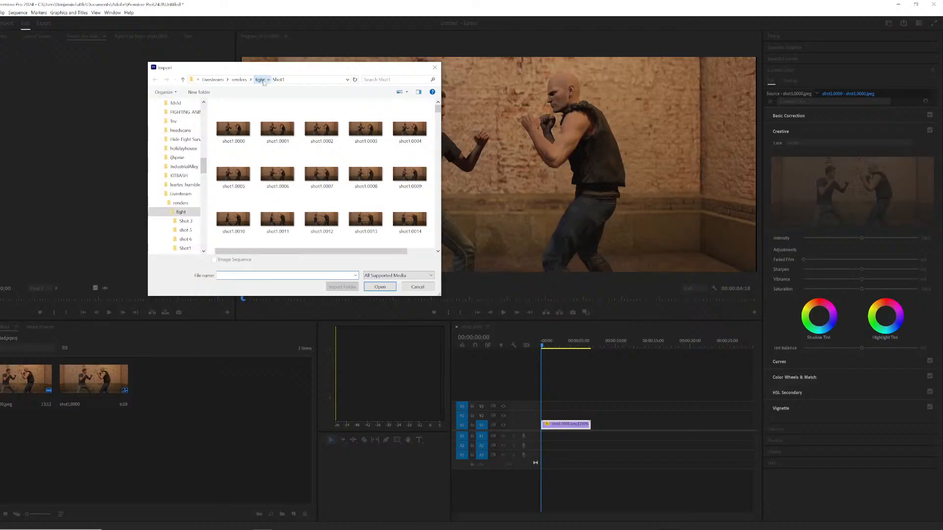
left_click(240, 146)
double_click(240, 147)
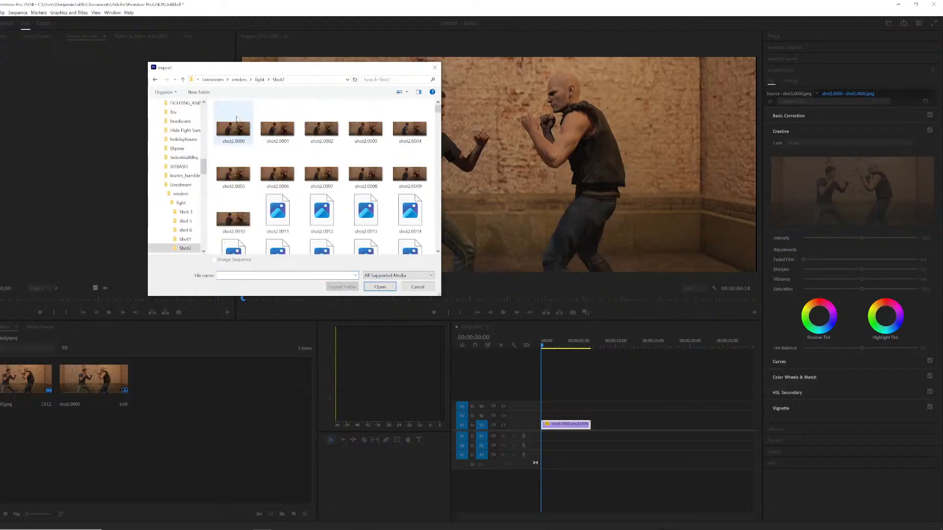
left_click(234, 129)
left_click(380, 287)
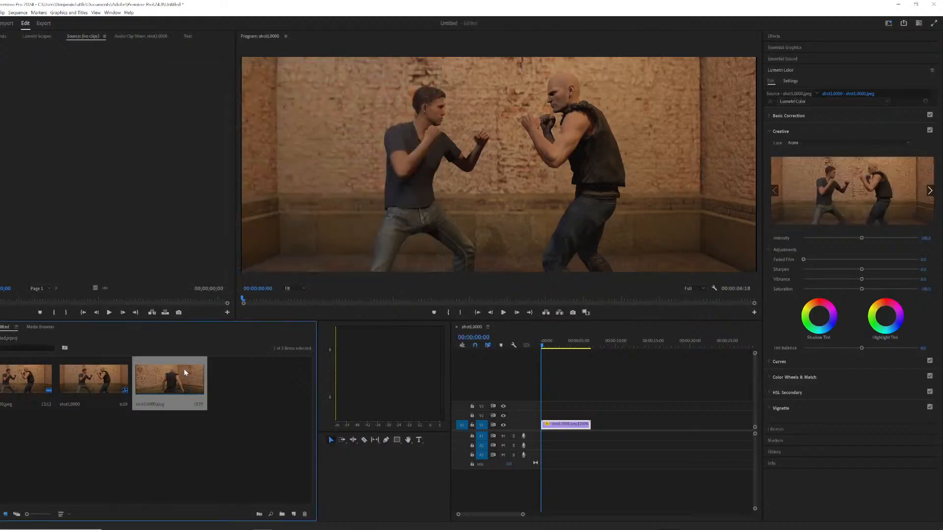
Interpret the Shot2 clip's footage to assume a frame rate of 24 fps.
right_click(178, 378)
mouse_move(213, 229)
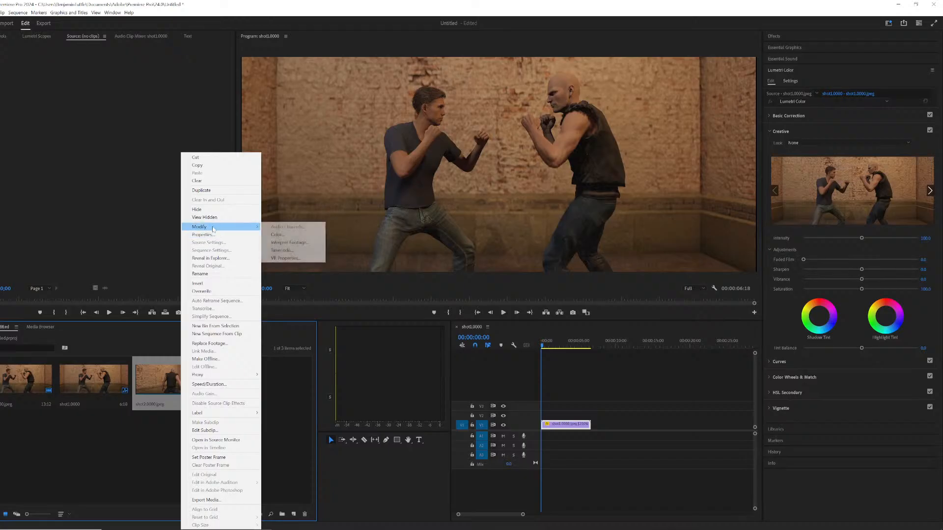
left_click(290, 243)
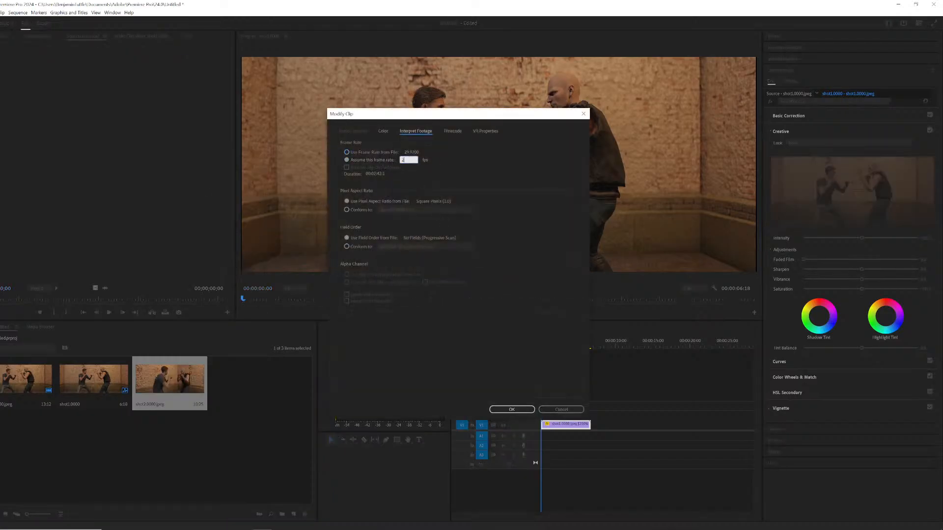
type("4")
key("Return")
Add the Shot2 clip to the timeline on a track above the first shot and preview it.
left_click_drag(170, 383, 611, 418)
left_click(613, 346)
key("space")
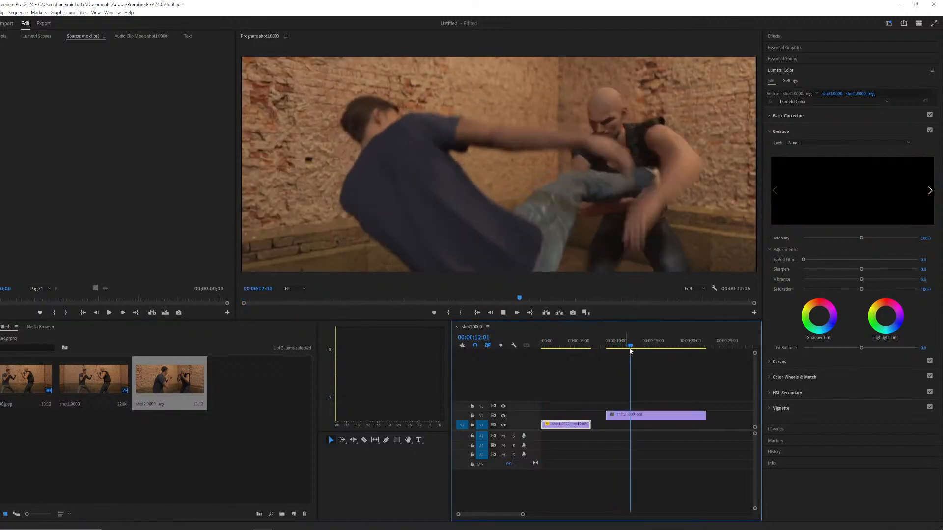
key("space")
Set the Shot2 clip's speed to 200%.
right_click(640, 418)
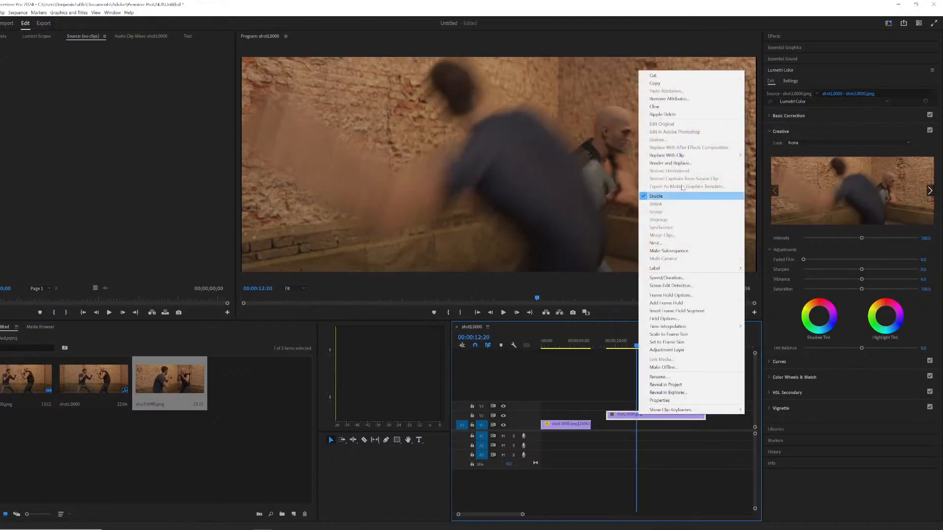
left_click(666, 278)
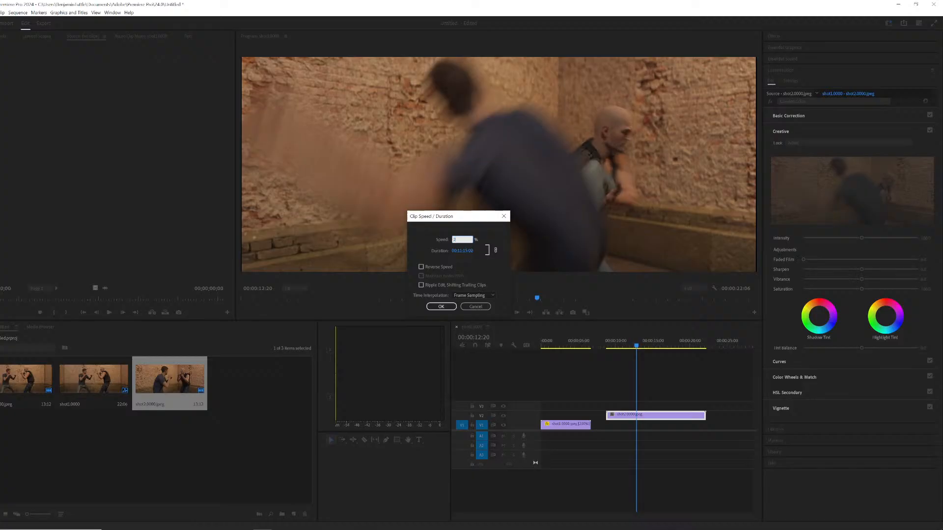
type("200")
key("Return")
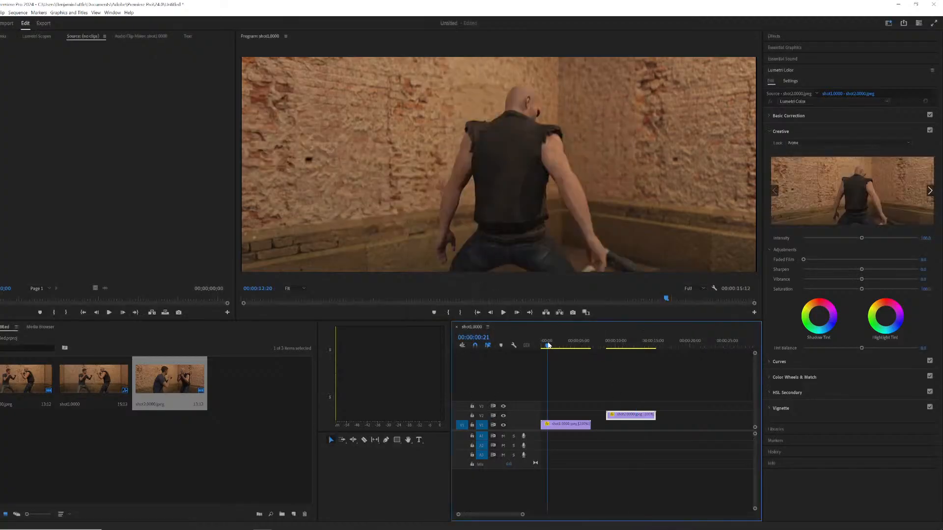
Move the Shot2 clip to overlap the first shot near the start of the sequence and preview the result.
left_click_drag(549, 346, 544, 346)
key("space")
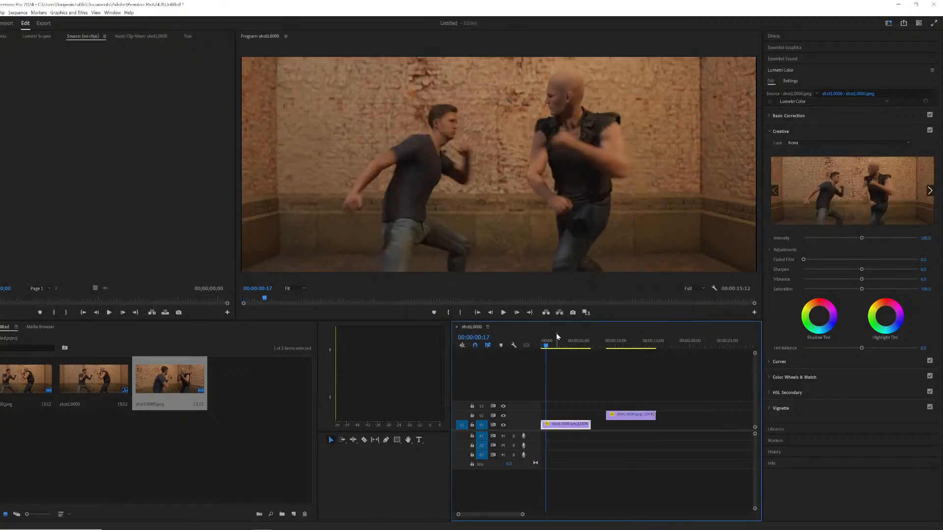
left_click_drag(588, 415, 551, 413)
key("space")
key("space")
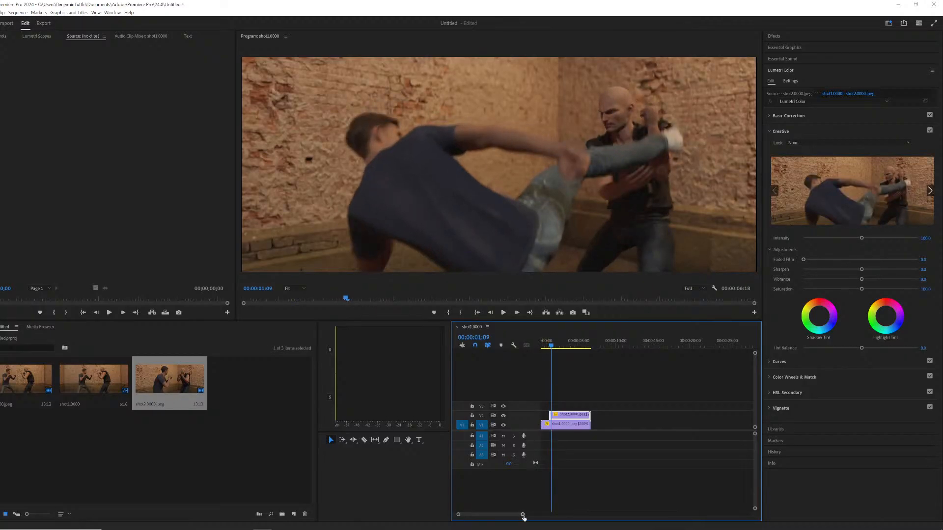
key("space")
key("space")
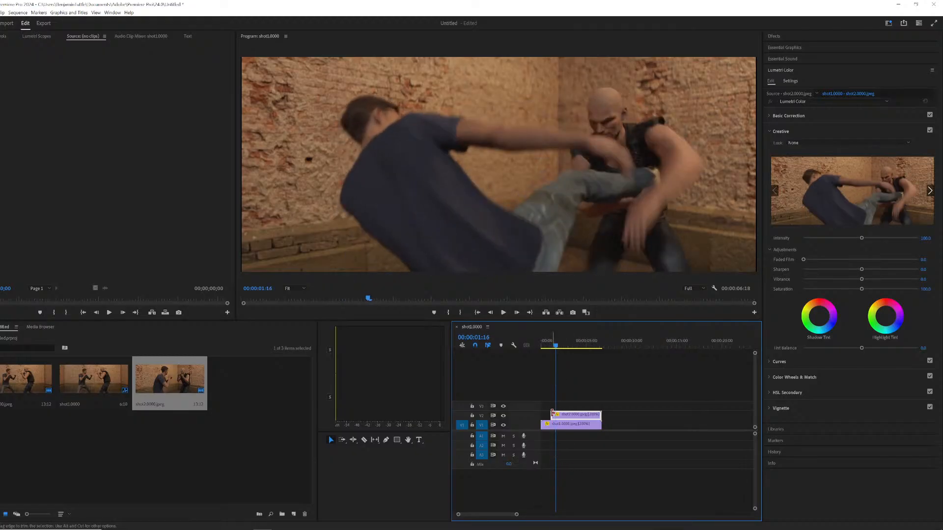
left_click_drag(551, 414, 555, 416)
left_click(540, 346)
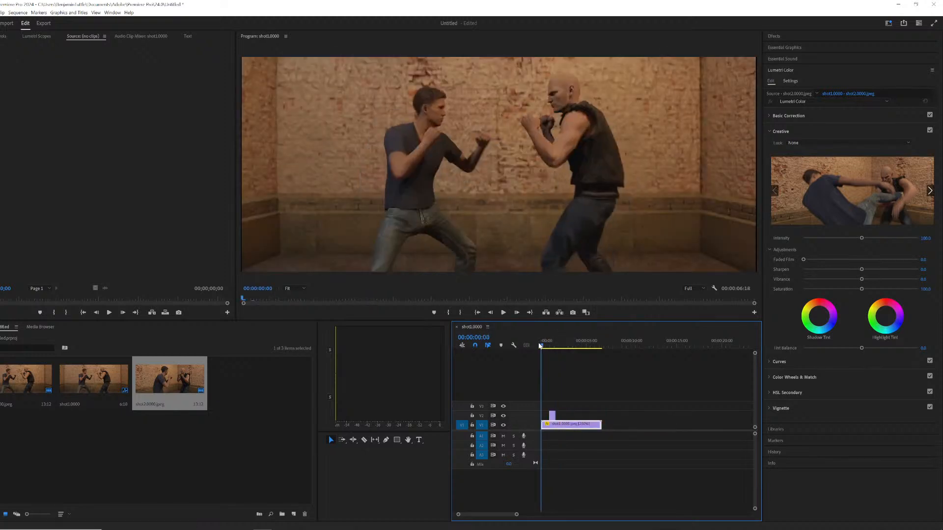
key("space")
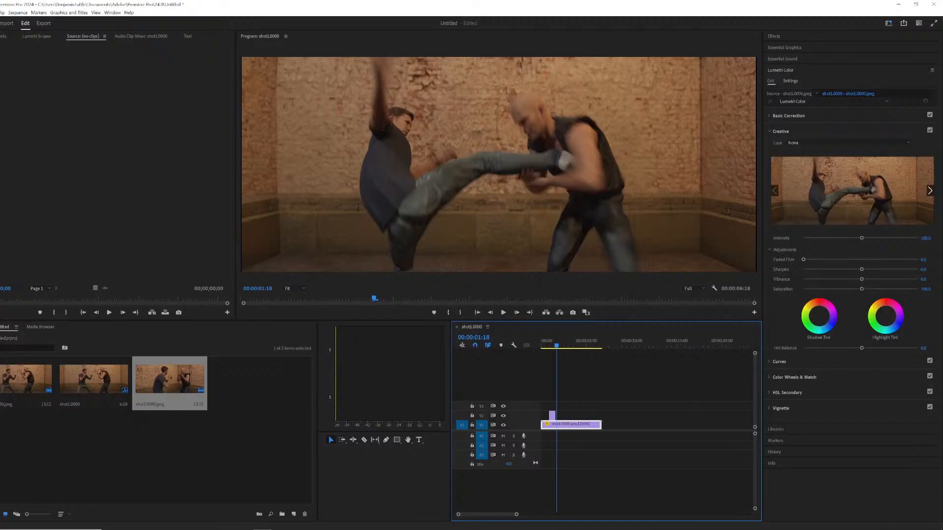
right_click(169, 441)
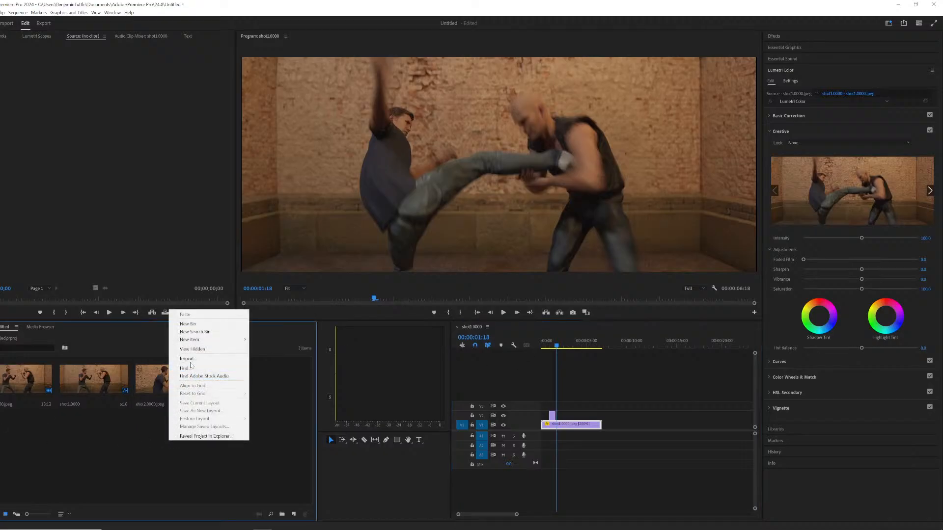
left_click(193, 360)
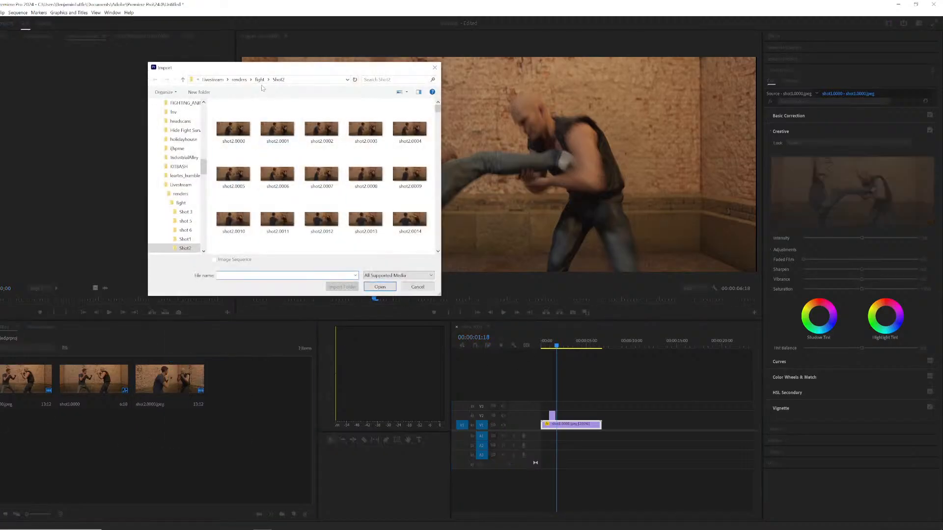
left_click(260, 80)
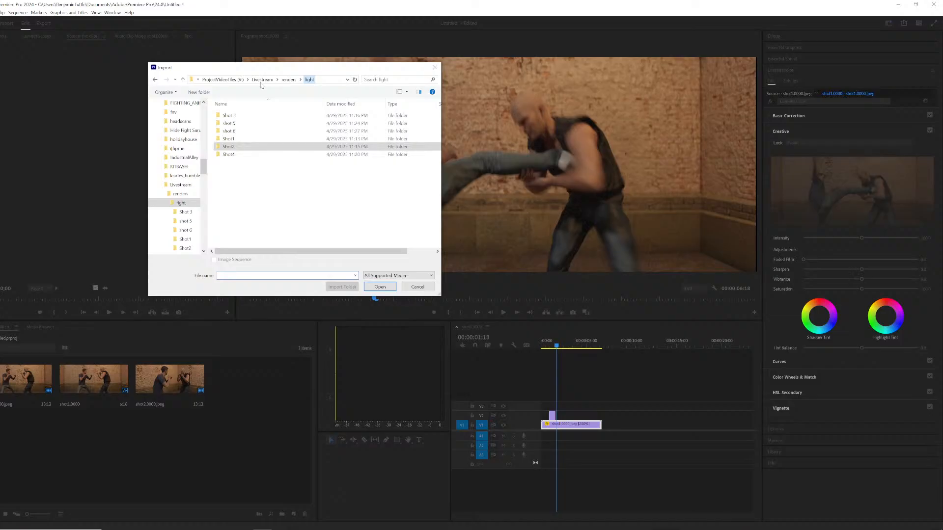
double_click(231, 116)
left_click(245, 124)
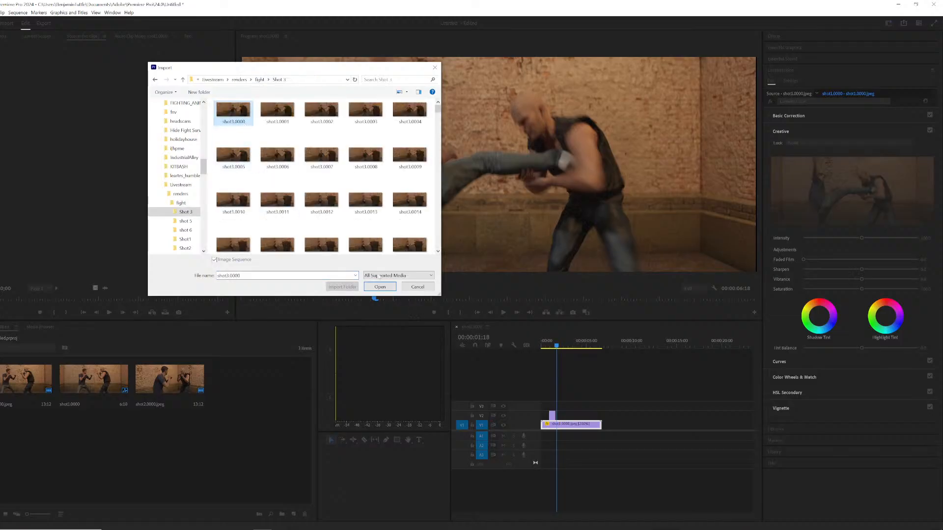
left_click(417, 287)
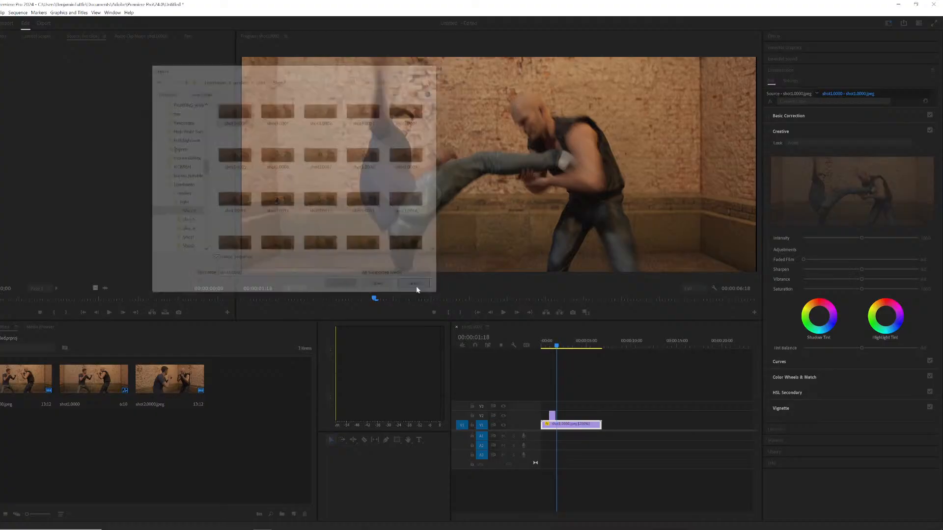
Import the Shot4 image sequence from the fight renders folder.
right_click(257, 395)
left_click(275, 443)
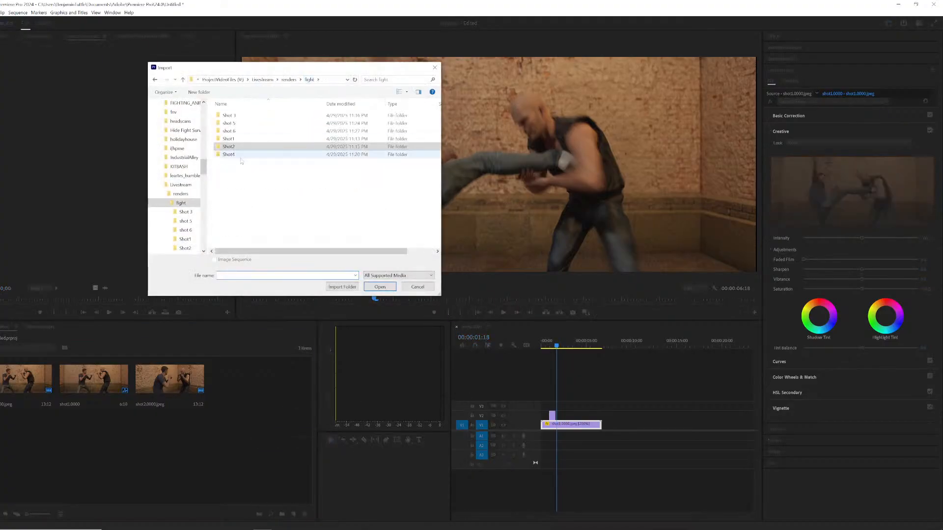
double_click(229, 122)
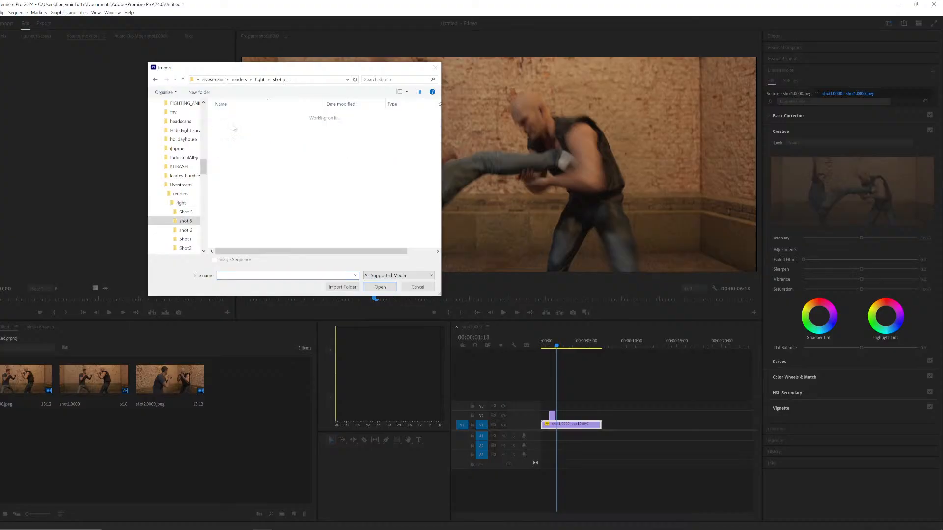
left_click(263, 79)
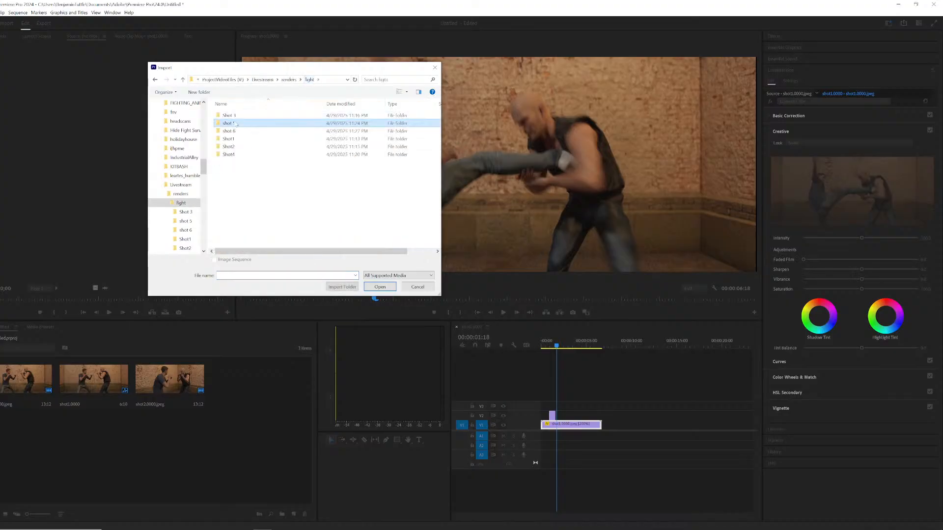
double_click(231, 150)
left_click(223, 122)
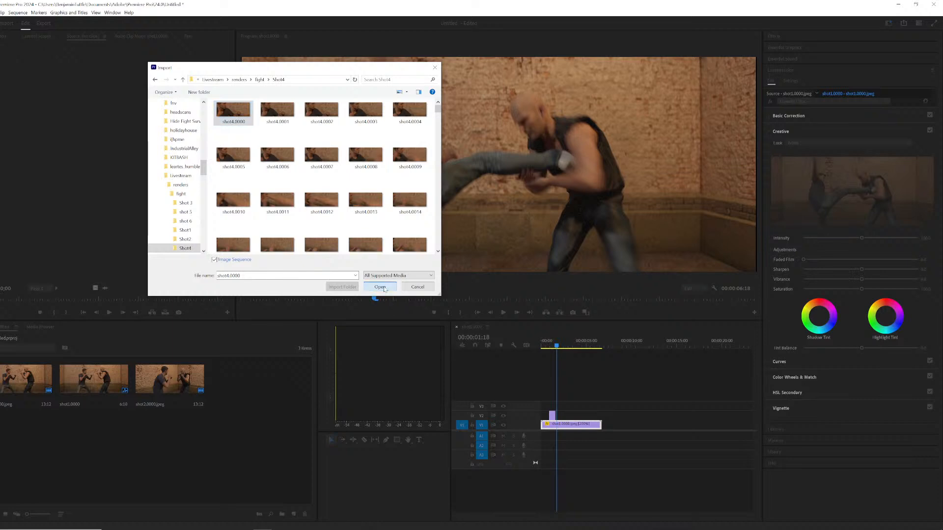
left_click(385, 290)
Add the Shot4 clip to the fourth video track, position it near the start, and preview the sequence.
left_click_drag(246, 383, 590, 388)
mouse_move(602, 347)
left_mouse_down()
mouse_move(617, 348)
mouse_move(605, 350)
left_mouse_up()
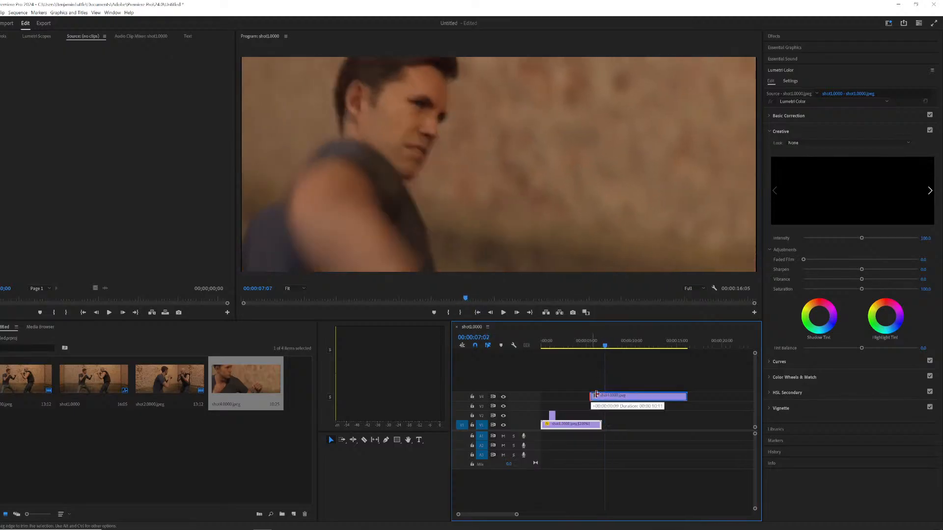
left_click_drag(596, 395, 608, 395)
left_click_drag(616, 397, 573, 401)
left_click(549, 350)
key("space")
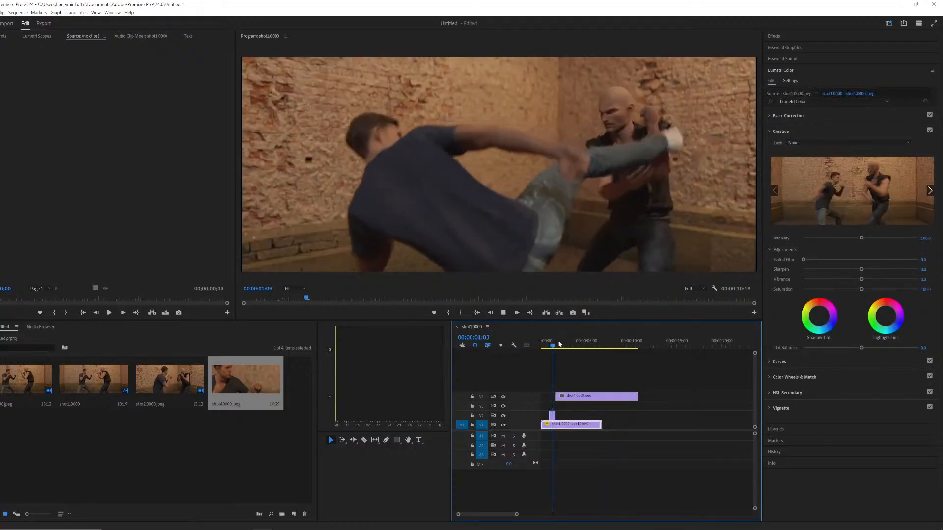
key("space")
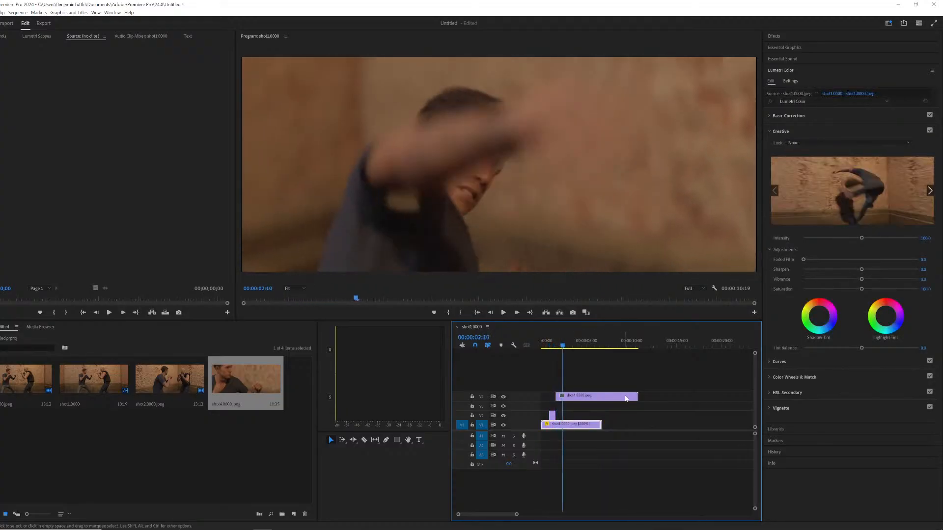
Shorten the Shot4 clip and apply the Clip Speed / Duration settings to it.
left_click_drag(637, 396, 561, 395)
right_click(563, 398)
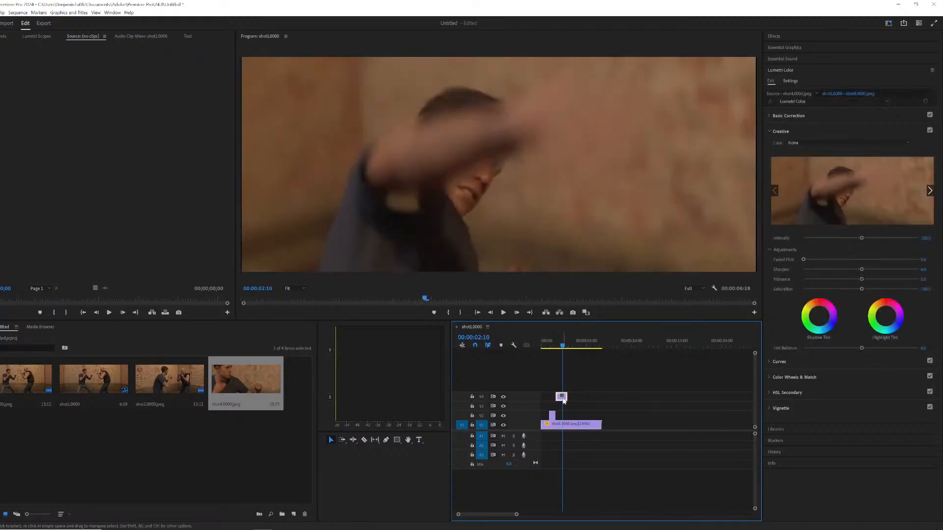
left_click(597, 262)
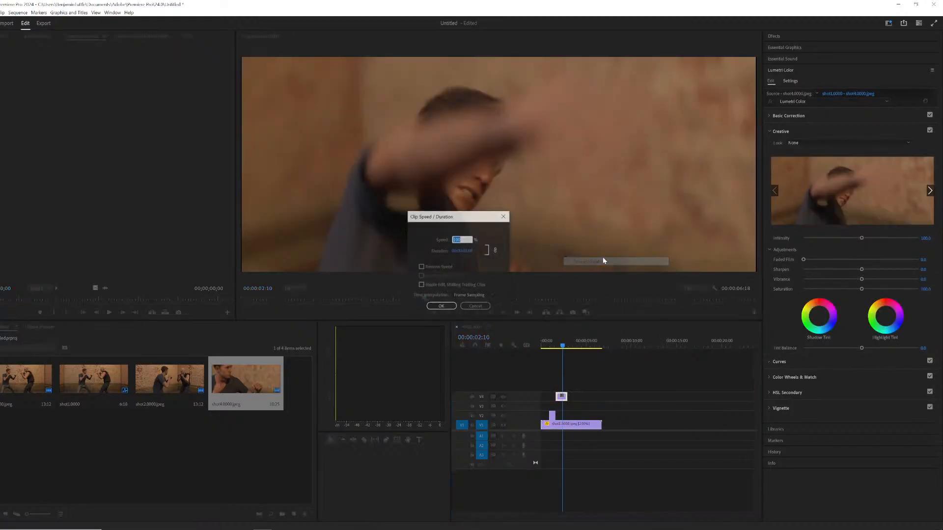
key("Return")
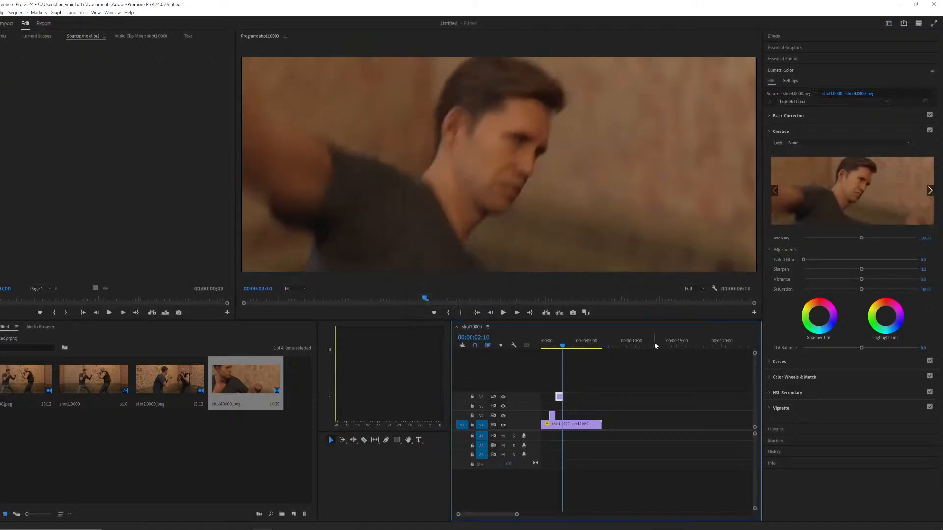
Preview the sequence and step frame by frame through the overlap of the Shot4 cut.
left_click(547, 342)
key("space")
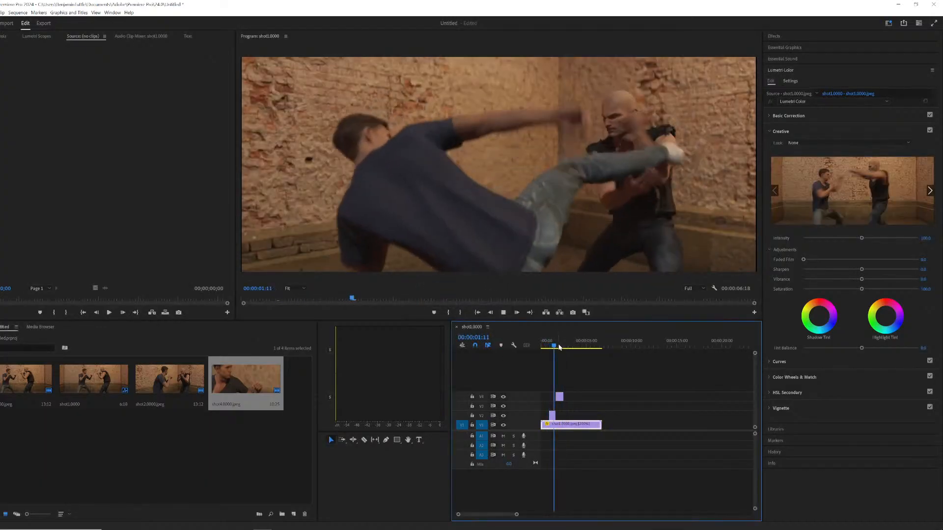
key("space")
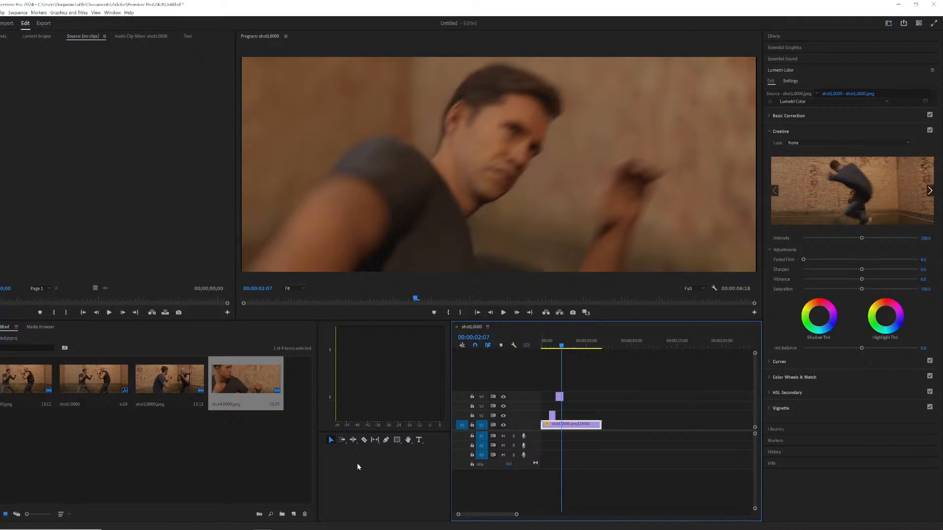
key("Right")
key("Right")
key("Right")
key("Right")
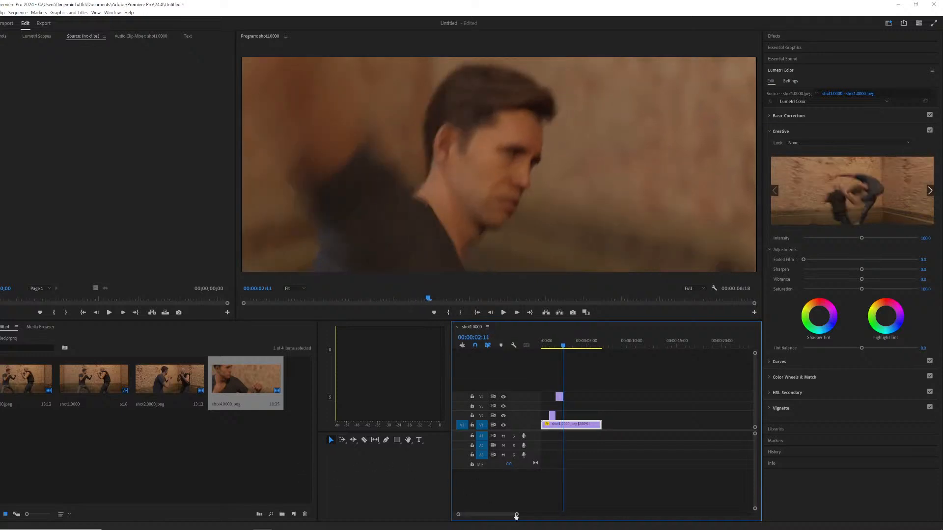
left_click_drag(516, 516, 480, 515)
key("Left")
key("Left")
key("Left")
key("Left")
key("Left")
key("Left")
key("Left")
key("Left")
key("Left")
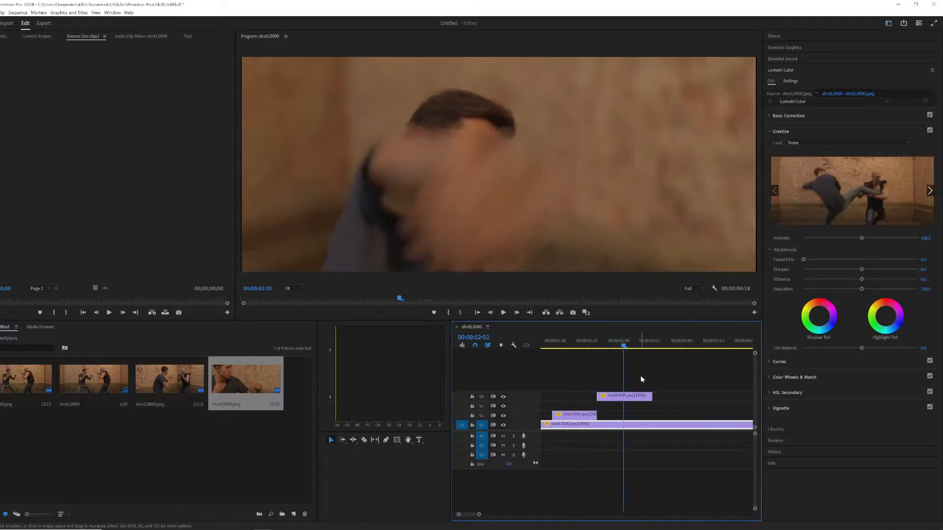
key("Right")
key("Right")
key("Right")
key("Right")
key("Left")
key("Left")
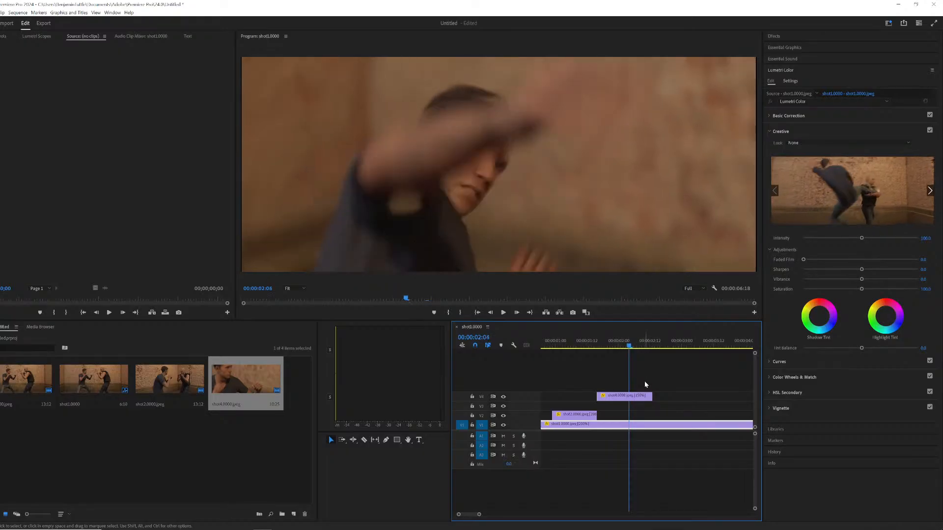
Step back three frames to check the Shot4 cut point.
key("Left")
key("Left")
key("Left")
key("Left")
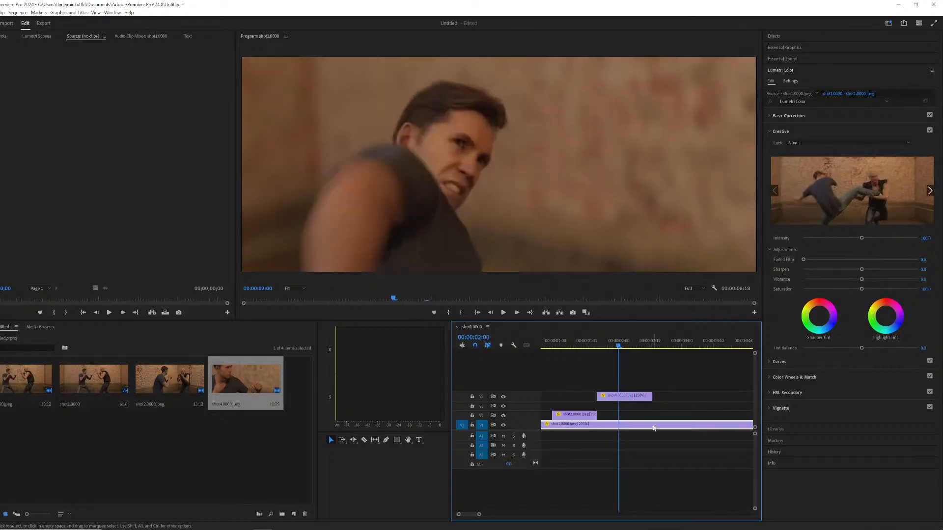
Import the shot 5 image sequence from the fight renders folder.
left_click(204, 445)
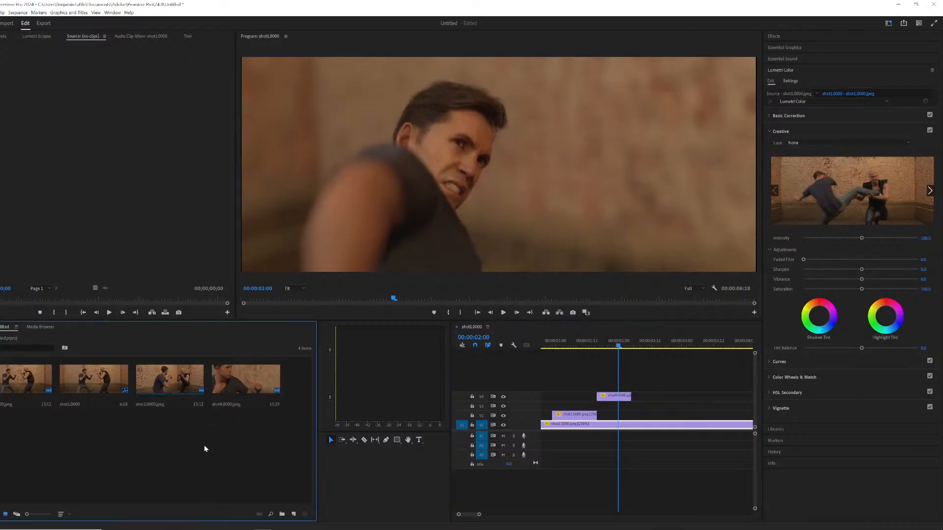
right_click(205, 445)
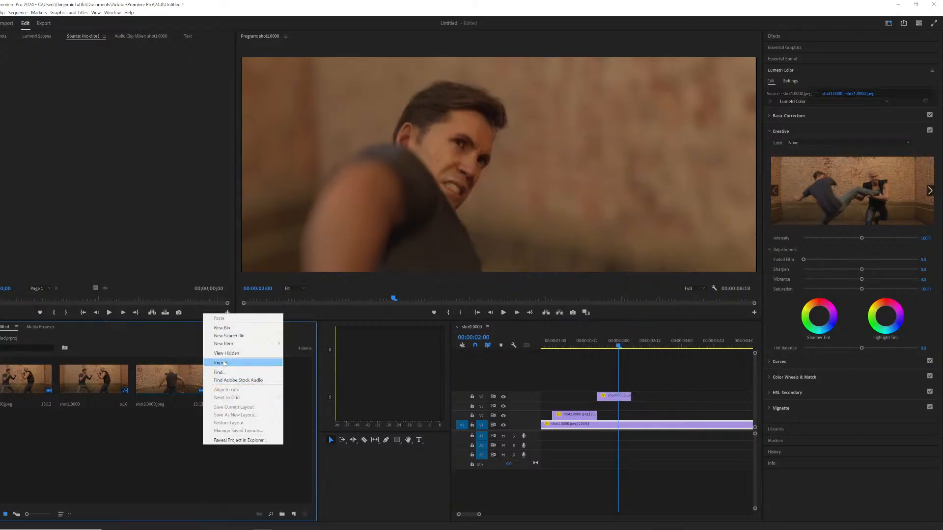
left_click(222, 363)
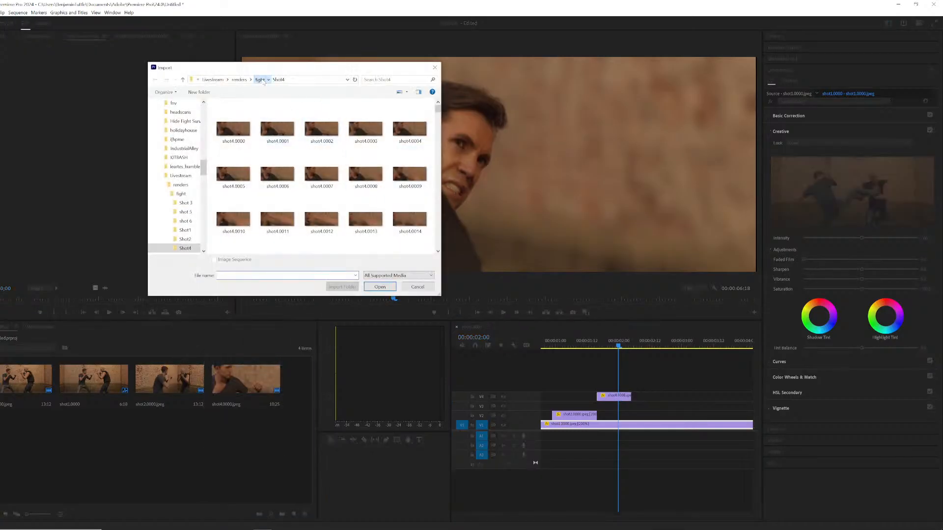
left_click(260, 80)
double_click(233, 129)
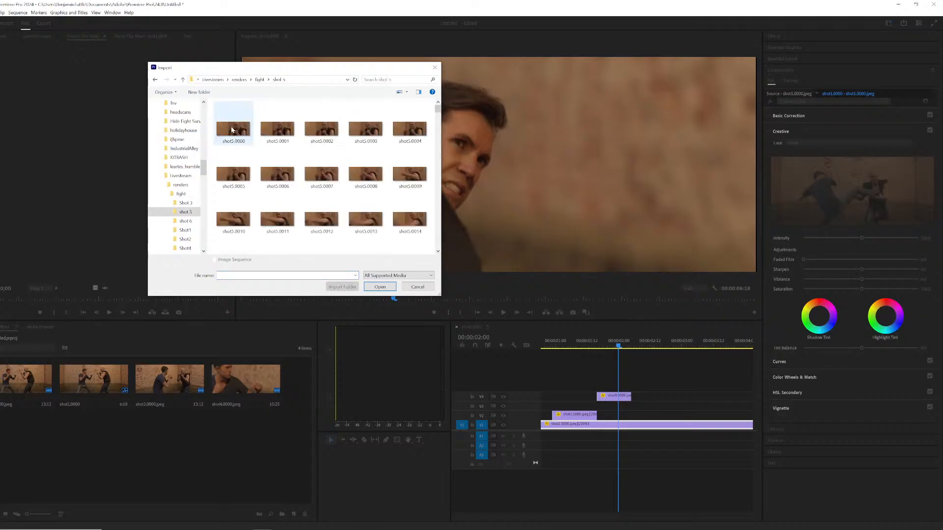
key("Return")
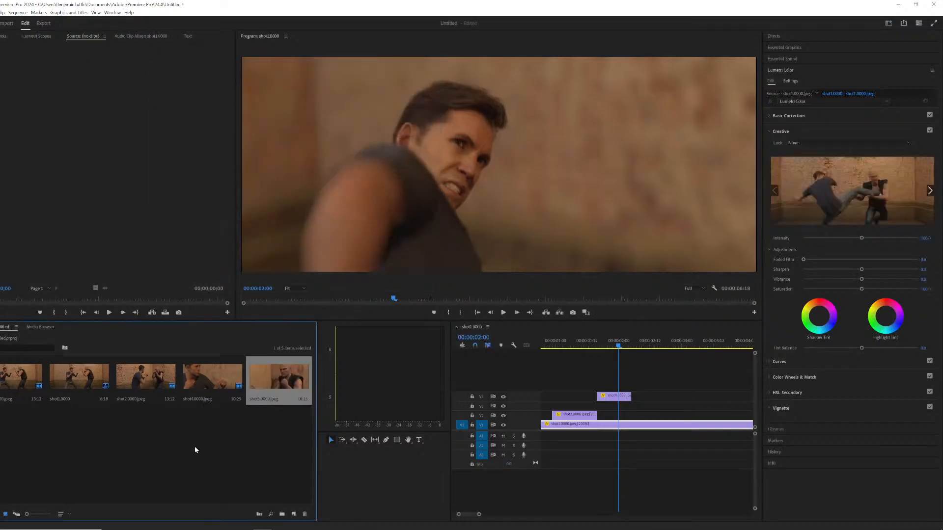
Interpret the shot 5 footage with an assumed frame rate of 24 fps.
right_click(267, 382)
mouse_move(305, 226)
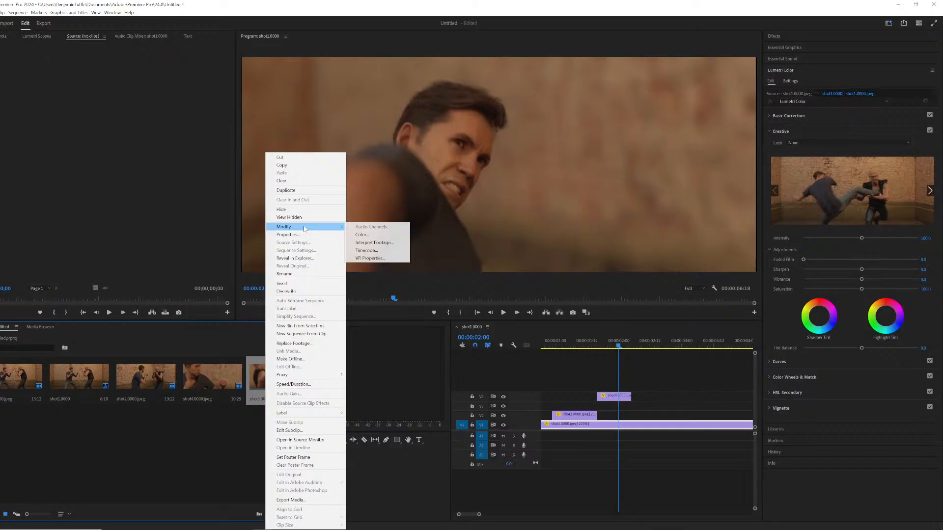
left_click(393, 242)
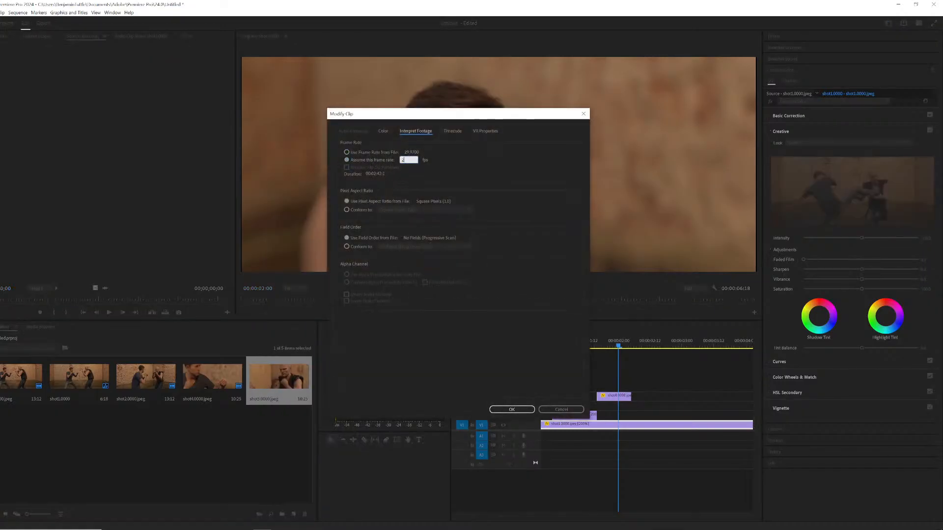
key("Return")
right_click(279, 384)
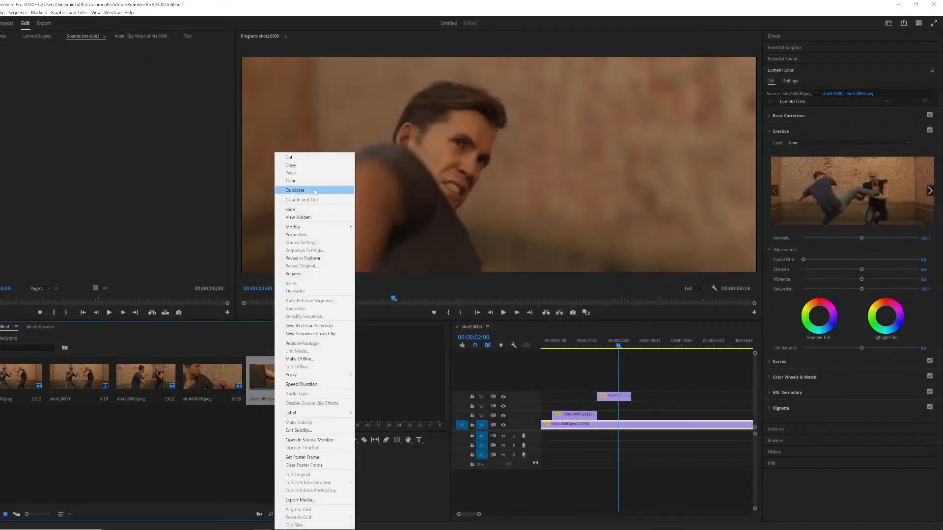
mouse_move(330, 226)
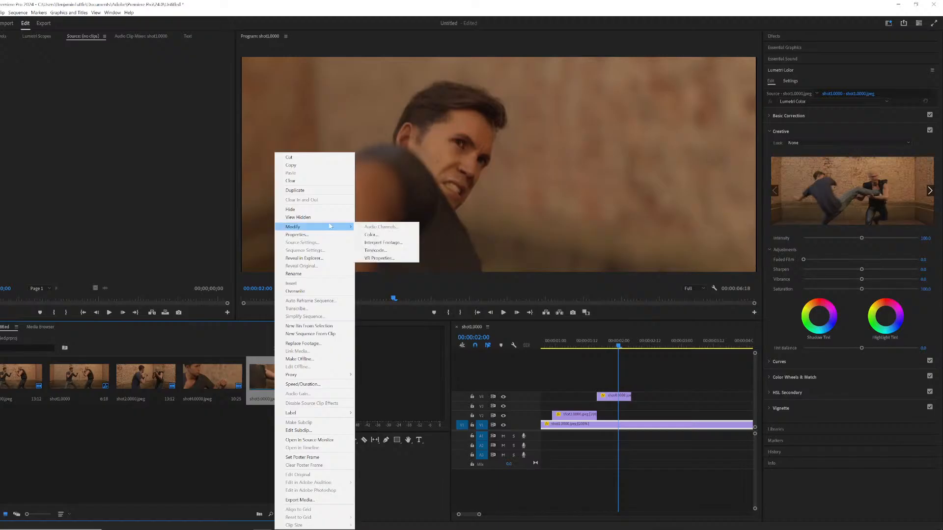
left_click(381, 243)
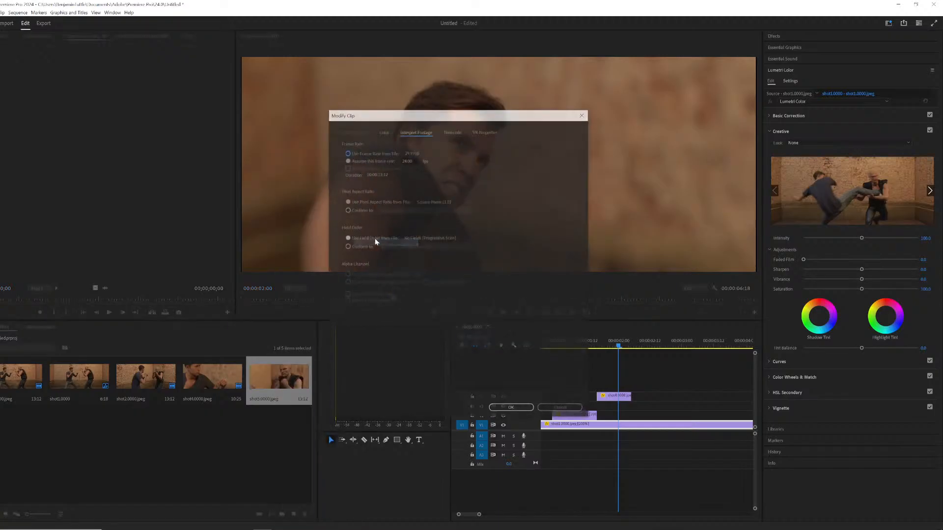
left_click(524, 411)
Add the shot 5 clip to the fifth video track and set its speed to 150%.
left_click_drag(288, 382, 656, 382)
left_click_drag(684, 347, 689, 349)
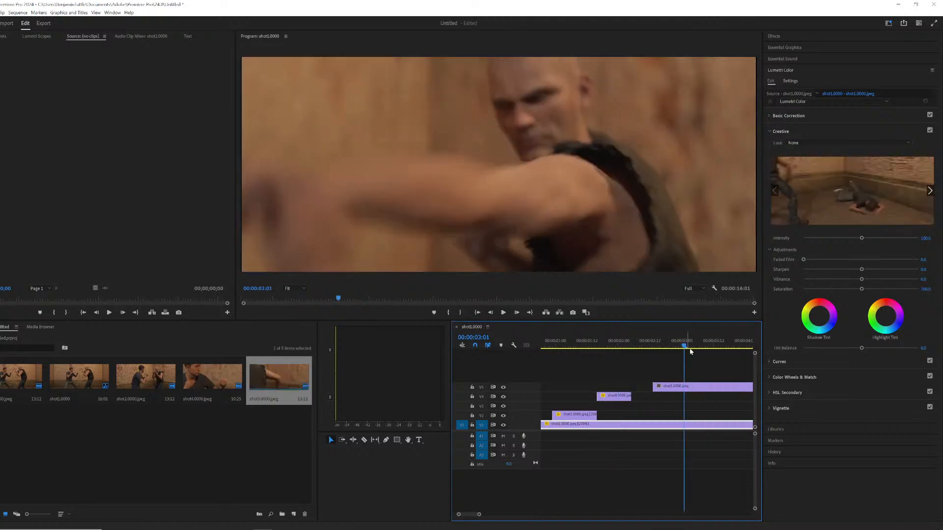
right_click(698, 387)
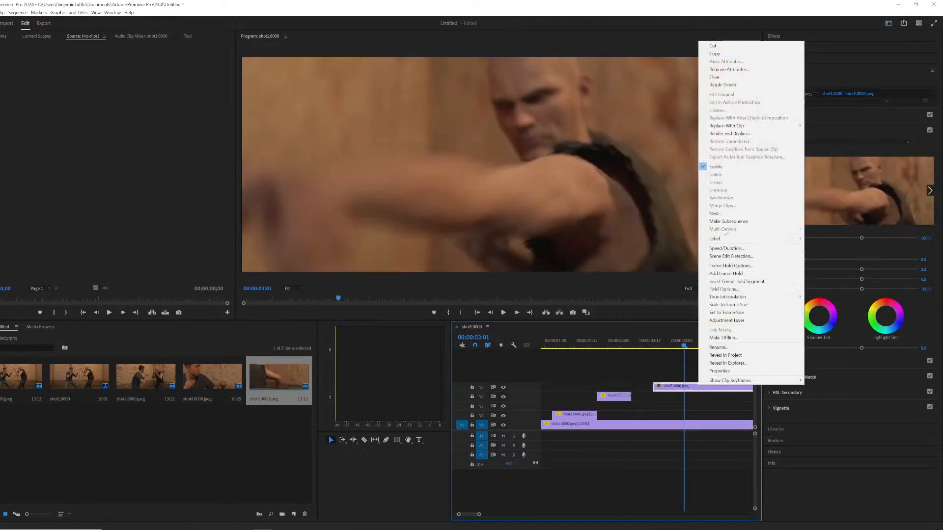
left_click(727, 248)
type("15")
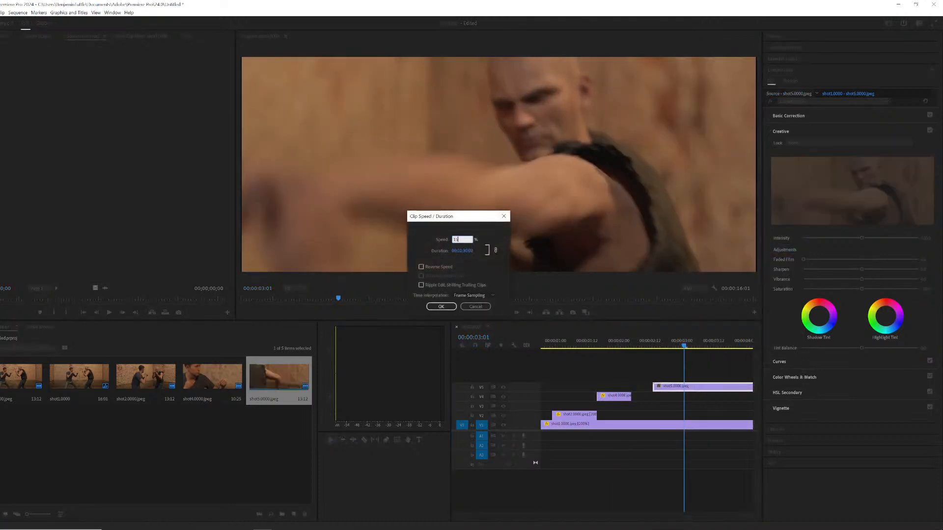
type("0")
key("Return")
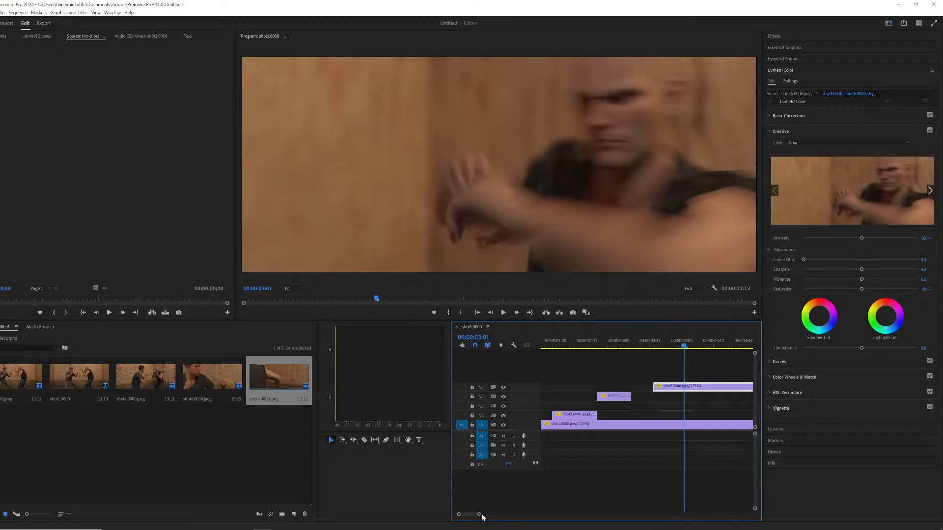
Move the shot 5 clip earlier on its track and play the sequence.
left_click_drag(480, 515, 490, 515)
left_click_drag(637, 346, 676, 333)
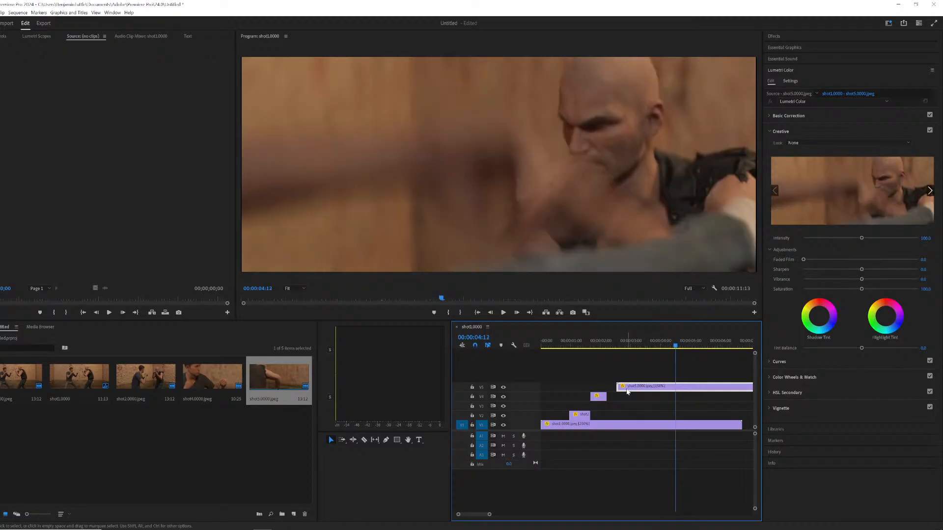
mouse_move(617, 387)
left_mouse_down()
mouse_move(604, 387)
mouse_move(687, 382)
mouse_move(608, 386)
left_mouse_up()
left_click(565, 341)
key("space")
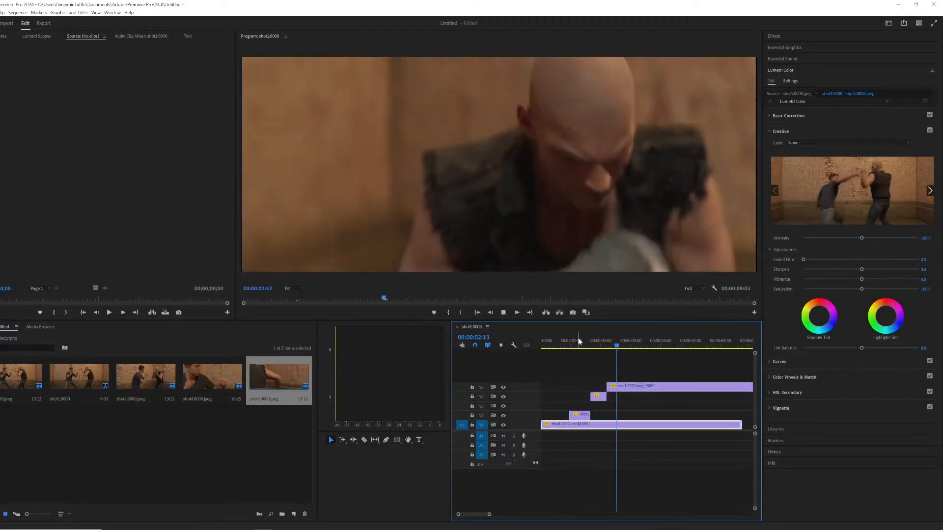
Nudge the shot 5 clip's start position while scrubbing through its cut.
left_click(604, 343)
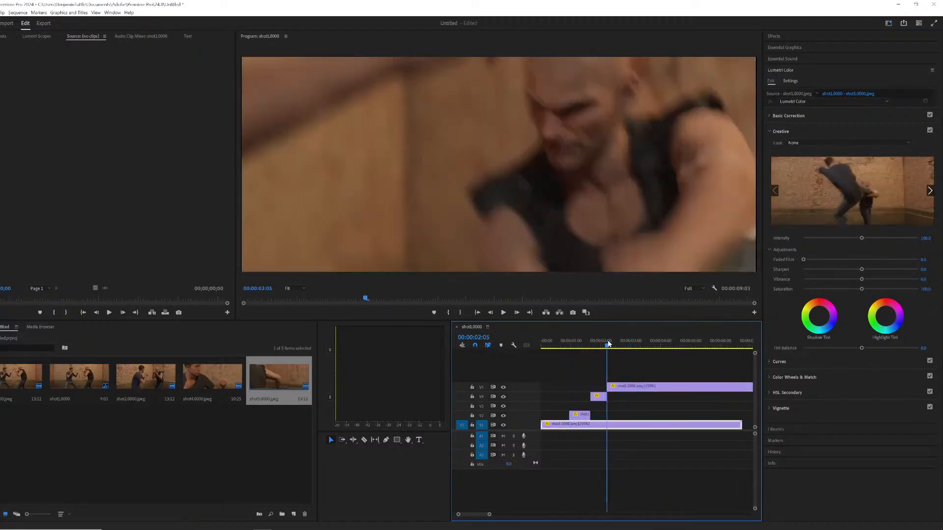
mouse_move(608, 386)
left_mouse_down()
mouse_move(619, 388)
mouse_move(607, 388)
left_mouse_up()
key("space")
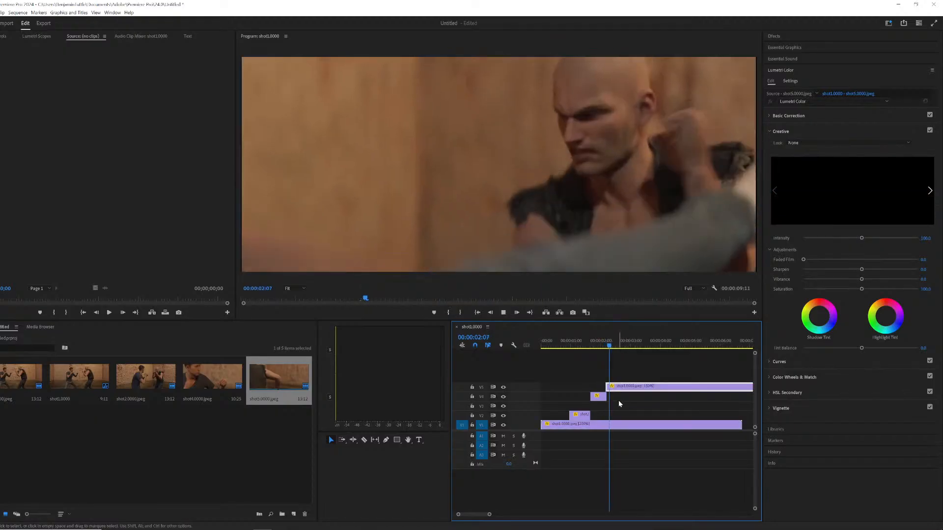
key("space")
left_click(613, 345)
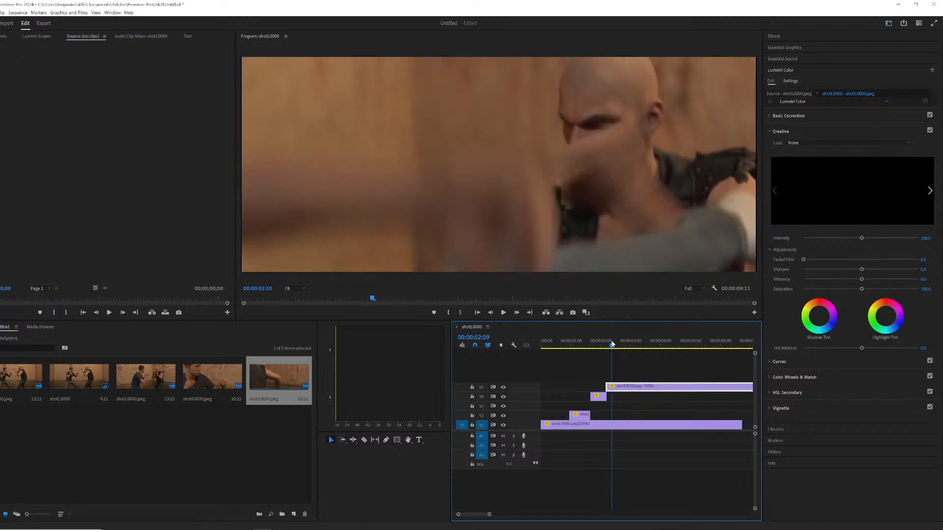
left_click_drag(613, 344, 616, 344)
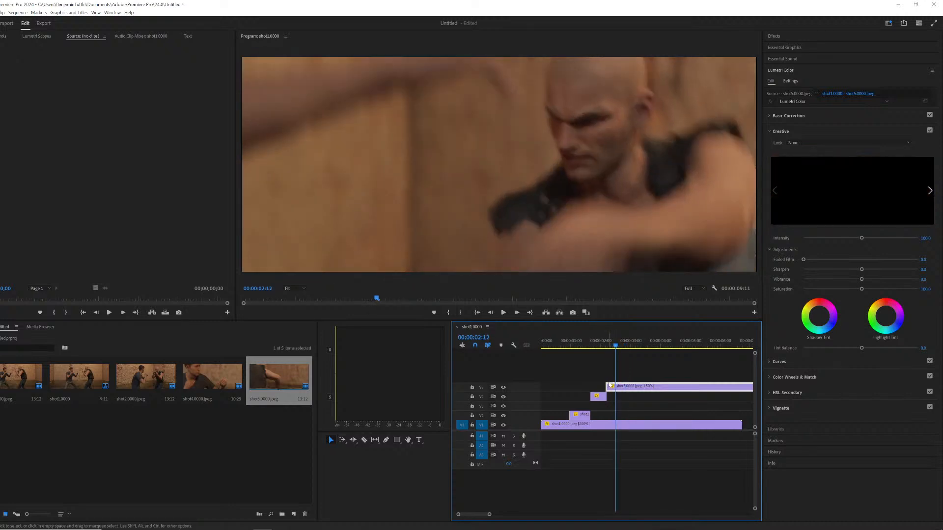
left_click_drag(611, 384, 608, 386, "ctrl")
left_click_drag(605, 339, 612, 343)
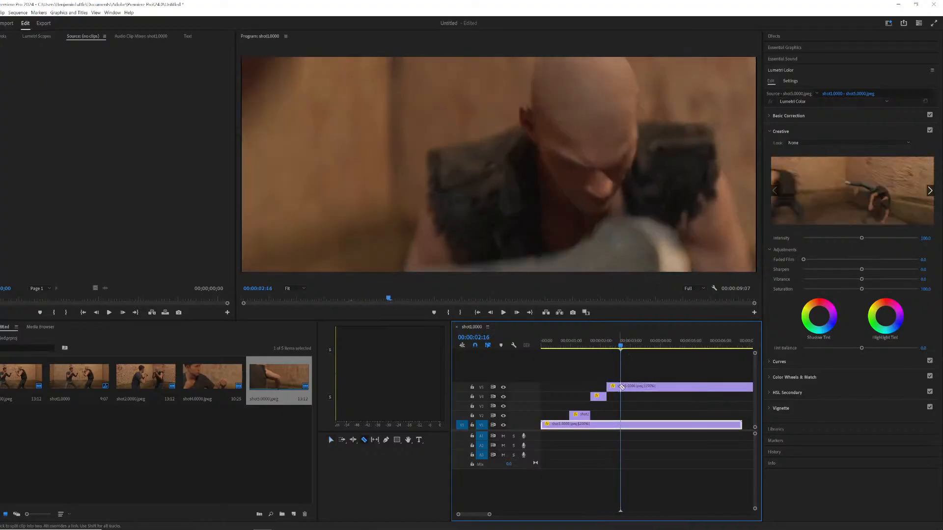
Delete the trailing part of the shot 5 clip on the fifth track.
key("v")
left_click(628, 387)
key("Delete")
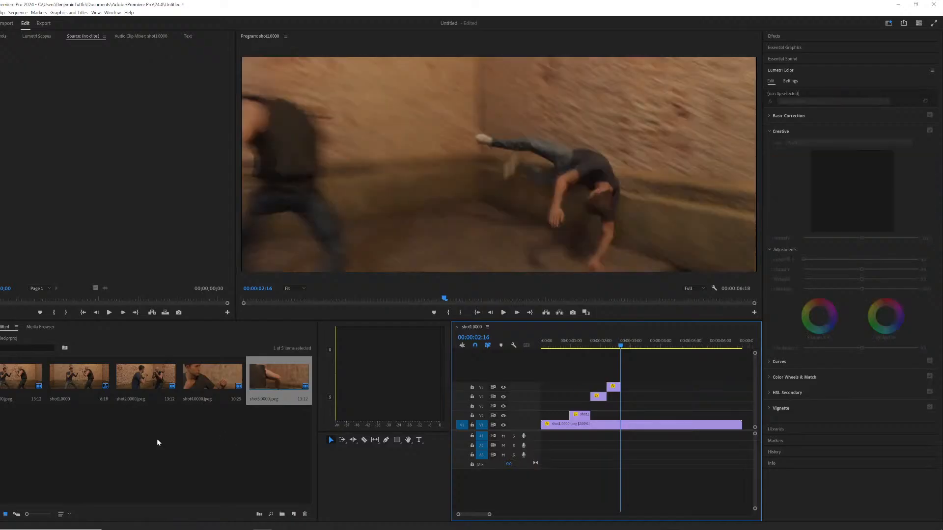
Import the Shot 3 image sequence from the fight renders folder.
right_click(157, 439)
left_click(175, 358)
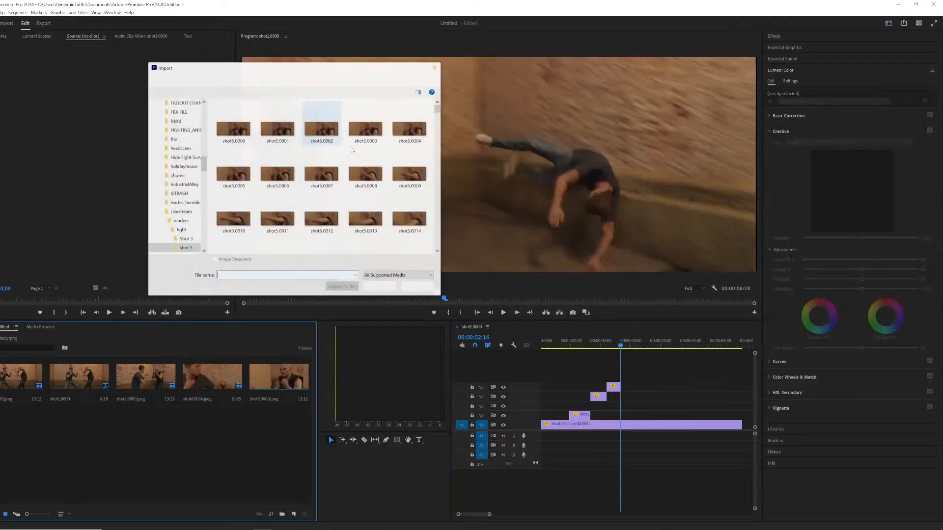
left_click(260, 79)
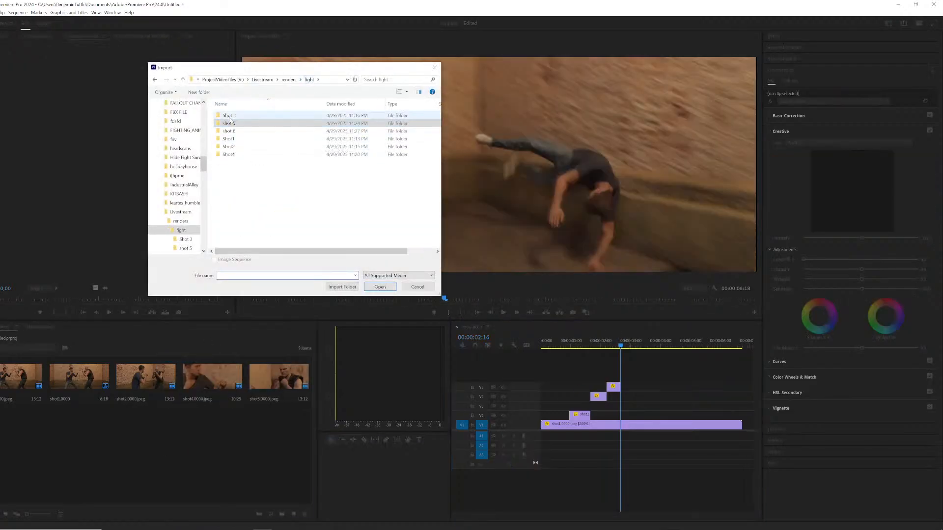
double_click(242, 123)
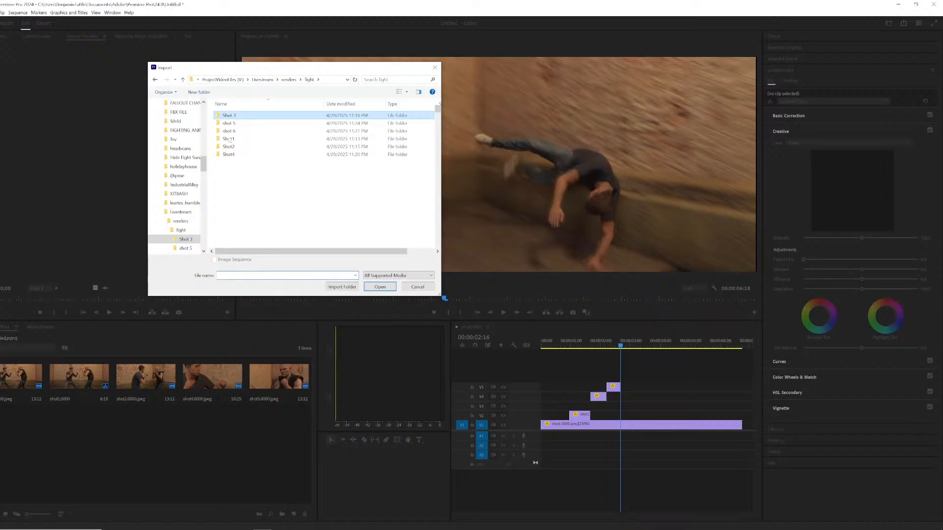
left_click(379, 286)
Place the shot 3 clip in the timeline after the shot 5 cut.
left_click_drag(22, 427, 648, 388)
left_click(664, 341)
left_click_drag(719, 343, 734, 346)
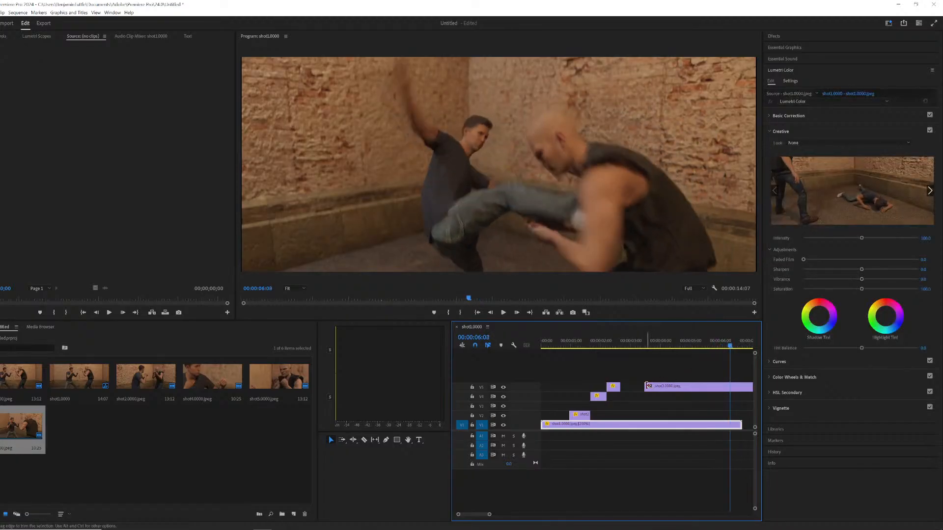
left_click_drag(704, 383, 619, 347)
key("Delete")
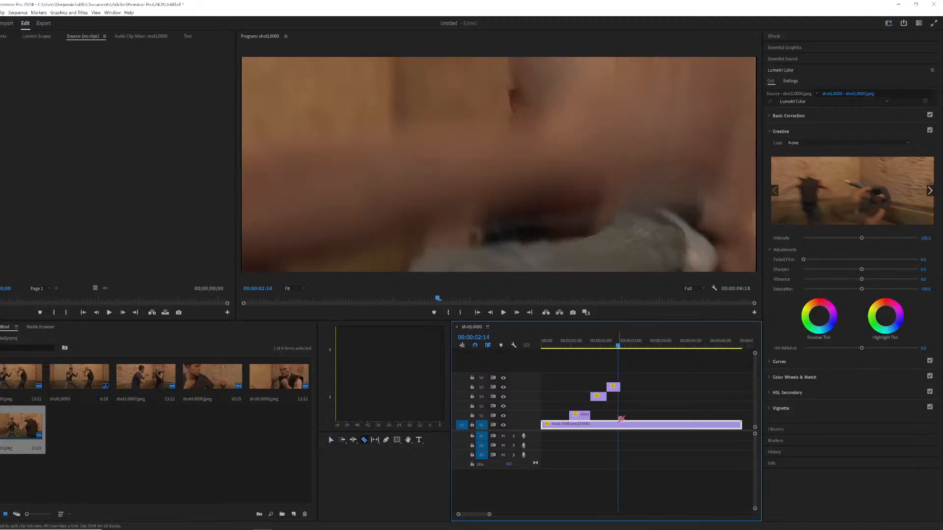
Split the first-track clip after the shot 5 cut and move the shot 3 section up to the fourth video track.
mouse_move(628, 430)
left_mouse_down()
mouse_move(666, 425)
mouse_move(635, 426)
left_mouse_up()
left_click_drag(619, 346, 541, 347)
key("space")
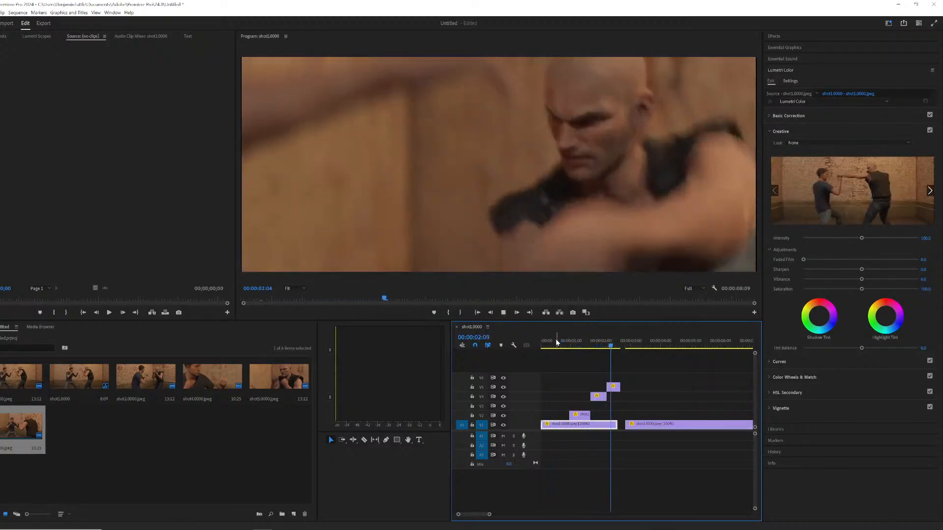
key("space")
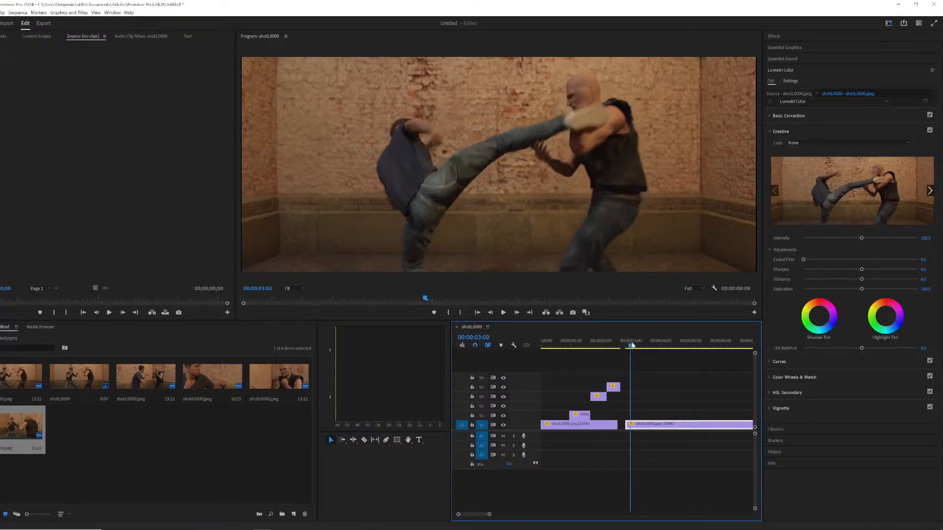
mouse_move(632, 345)
left_mouse_down()
mouse_move(653, 345)
mouse_move(615, 345)
mouse_move(645, 350)
left_mouse_up()
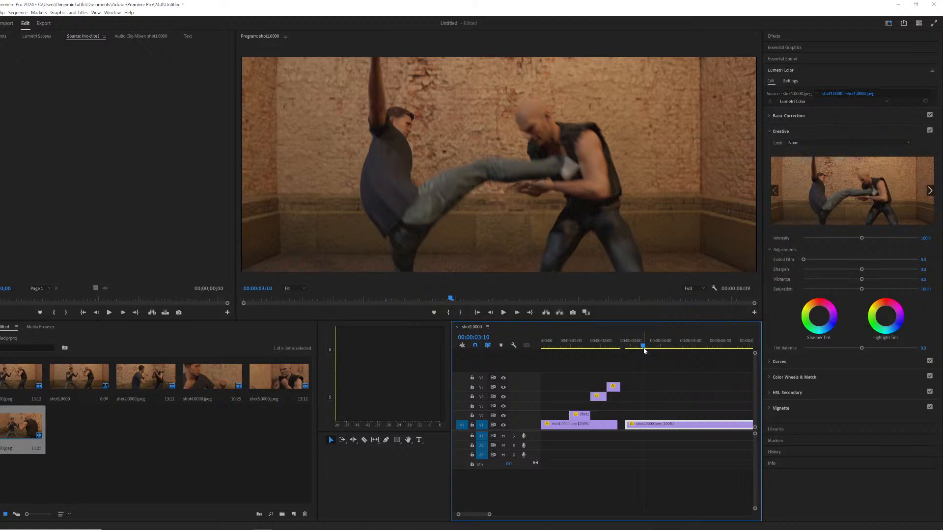
left_click_drag(628, 423, 635, 398)
Preview the sequence and split the shot 3 clip on the fourth track at 00:00:03:13.
left_click(613, 339)
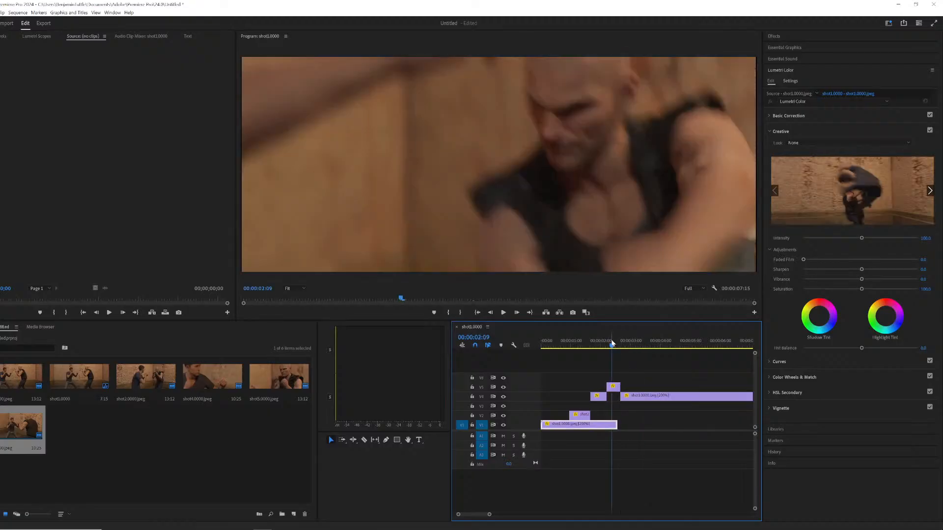
key("space")
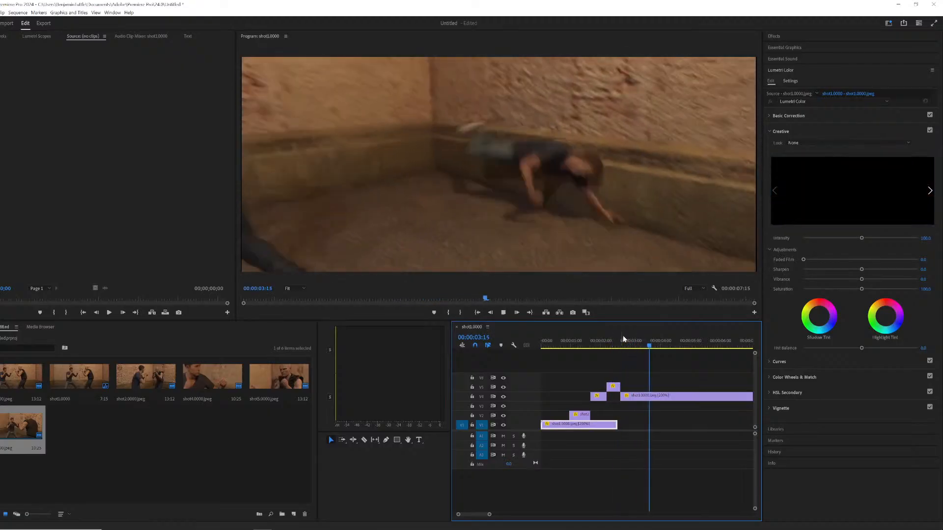
key("space")
left_click_drag(651, 346, 648, 346)
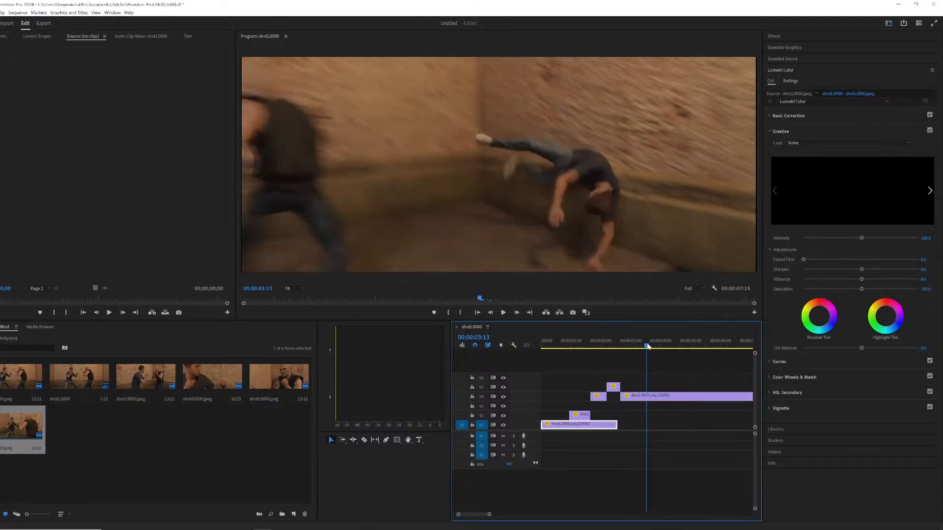
left_click(663, 398)
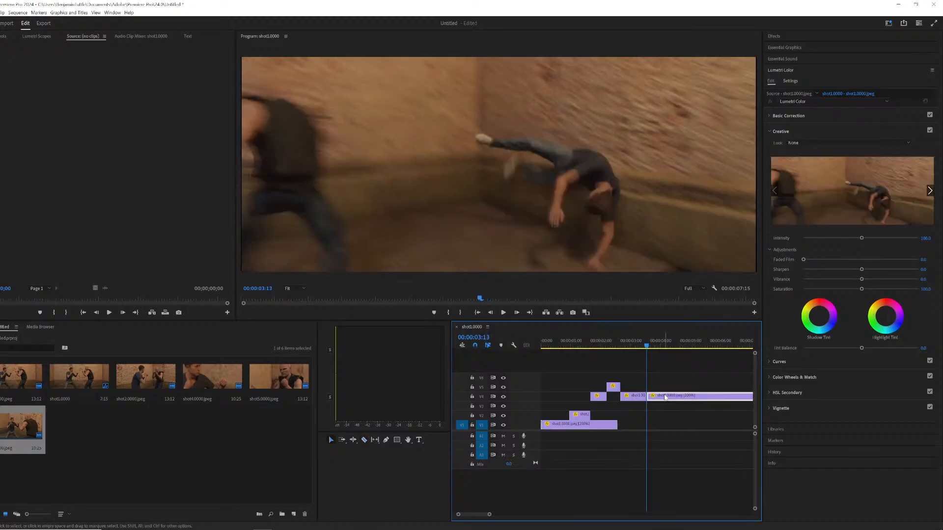
Delete the shot 3 section after the split on the fourth track and shorten the end of the first-track clip.
key("Delete")
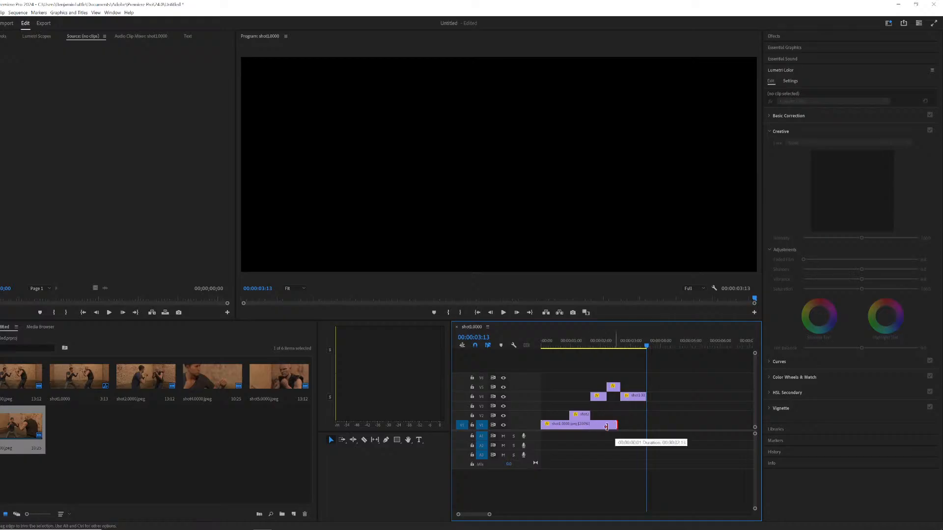
left_click_drag(606, 427, 572, 426)
Play back the opening of the sequence from several points to review the cuts.
left_click(554, 342)
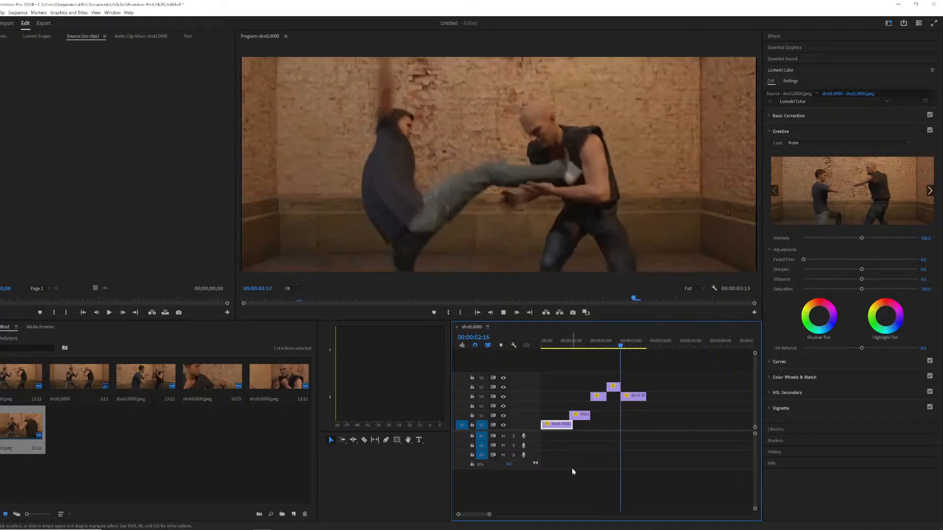
left_click(556, 346)
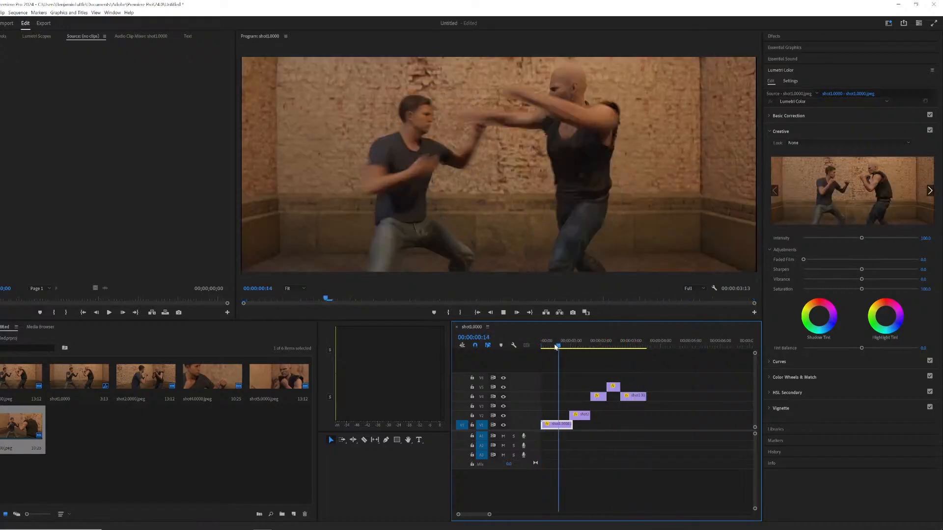
key("space")
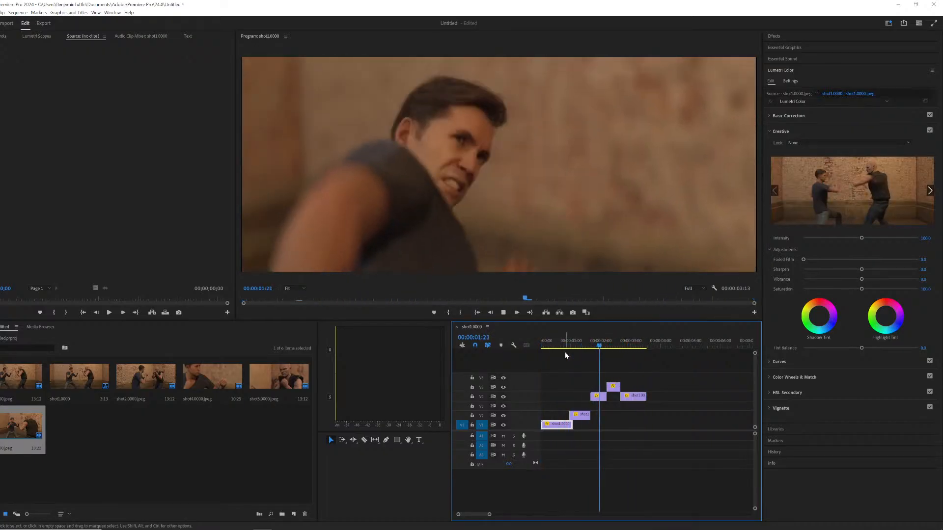
left_click(596, 346)
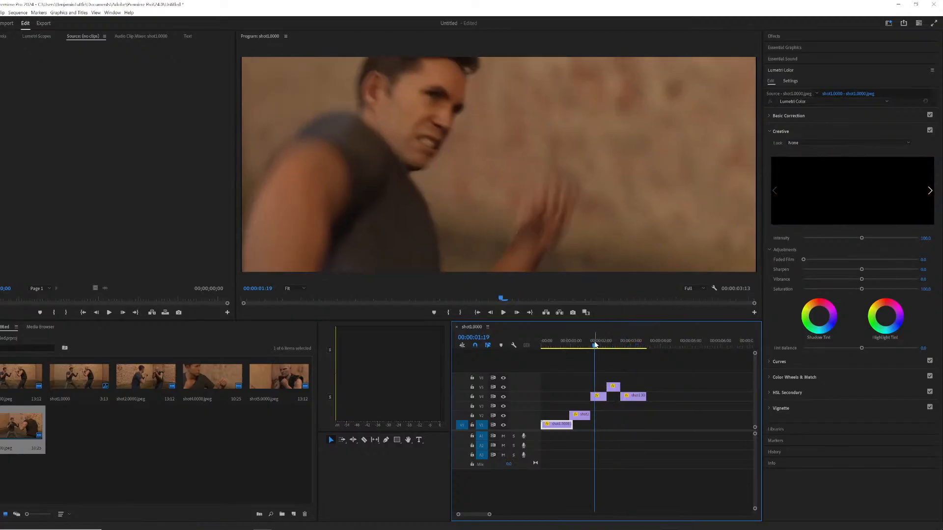
key("space")
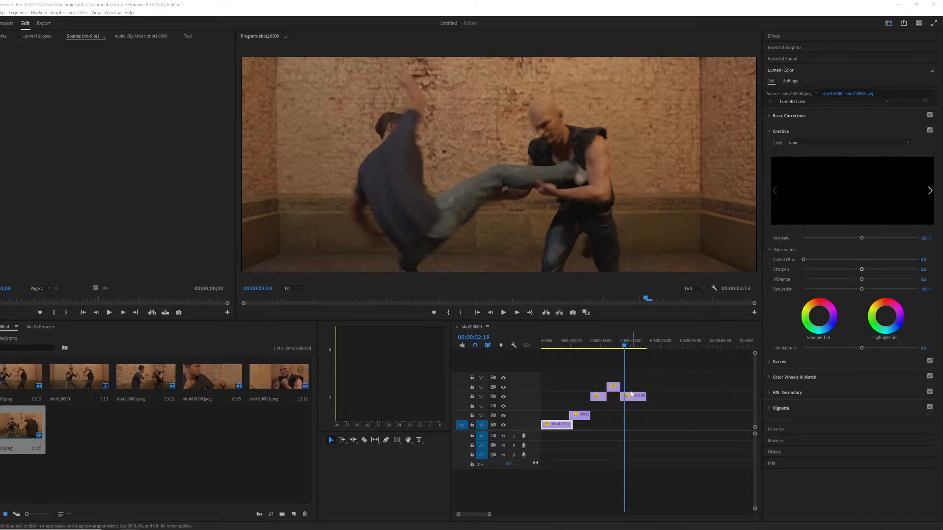
left_click(599, 342)
key("space")
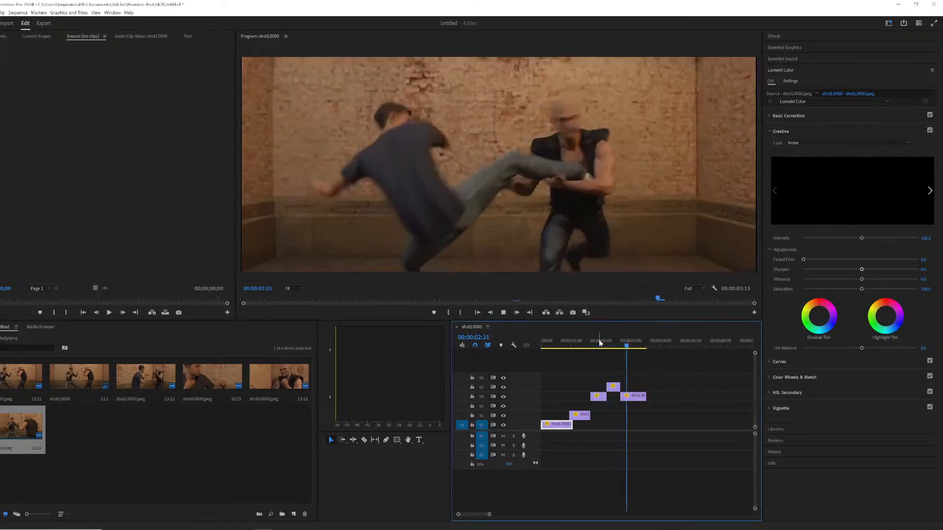
Move the shot 3 clip on the fourth track slightly later in the timeline.
left_click_drag(608, 337, 620, 340)
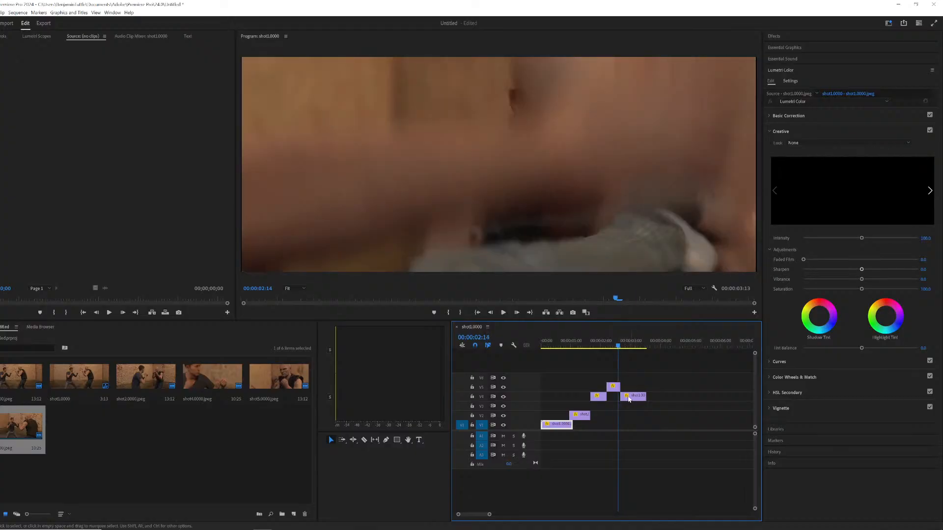
left_click_drag(618, 384, 627, 386, "ctrl")
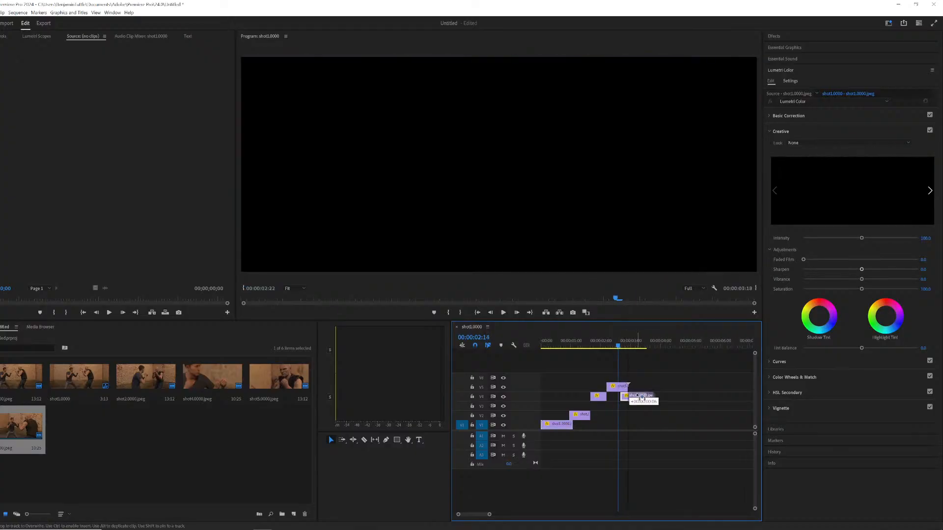
key("space")
Preview the sequence repeatedly from different points to check the timing of the shot 3 cut.
key("space")
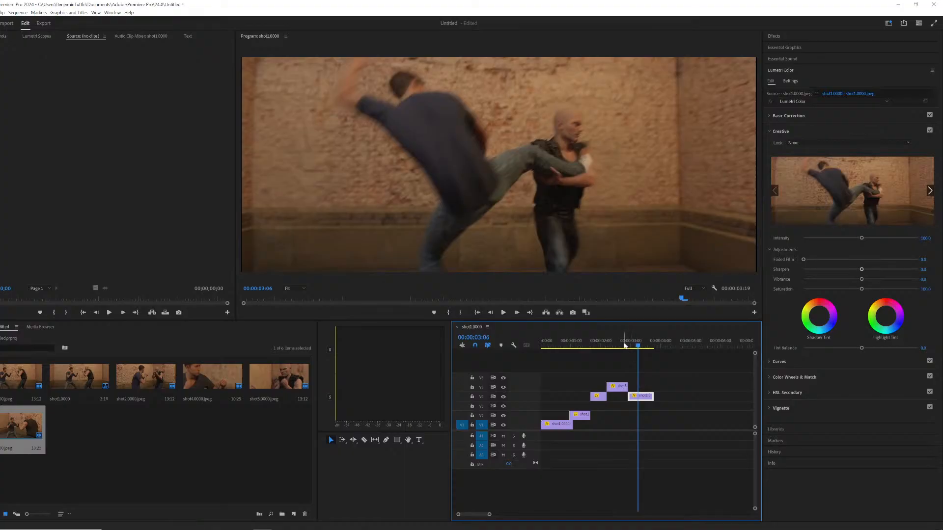
left_click(623, 341)
key("space")
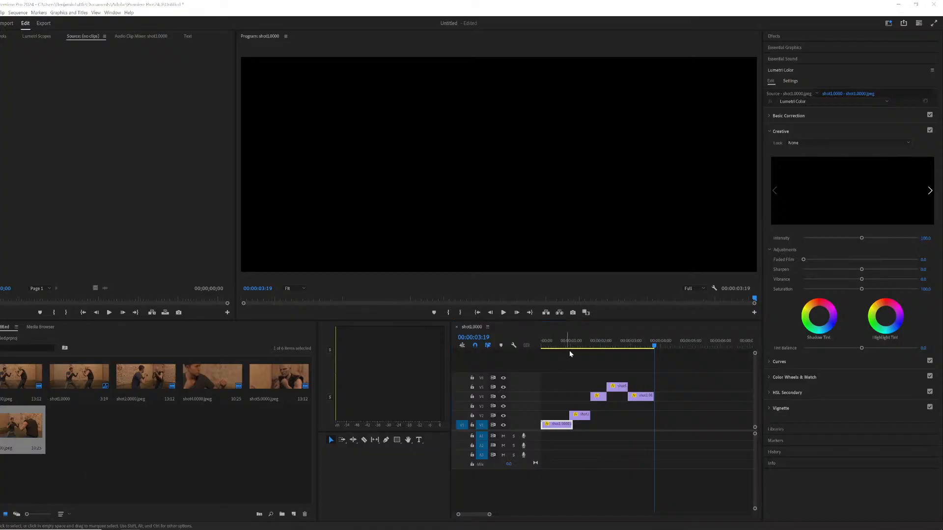
mouse_move(570, 354)
left_mouse_down()
mouse_move(656, 356)
mouse_move(556, 361)
left_mouse_up()
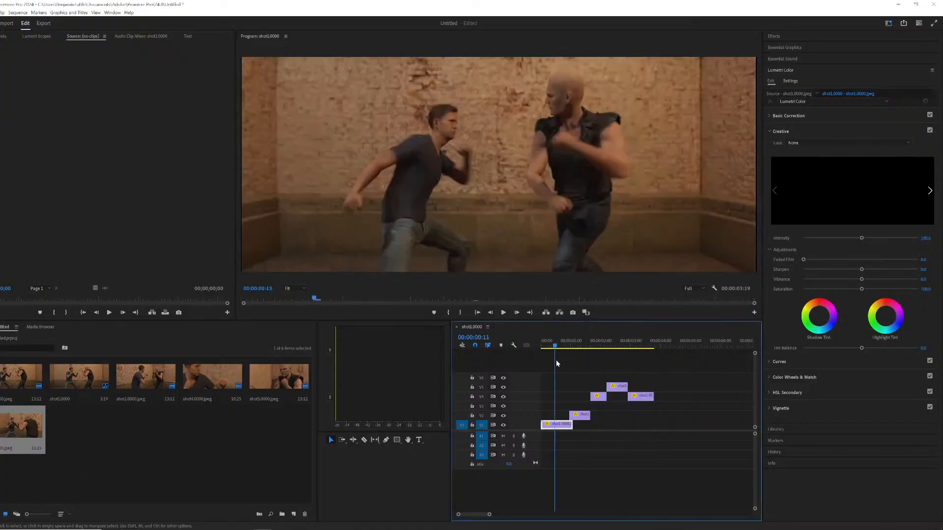
key("space")
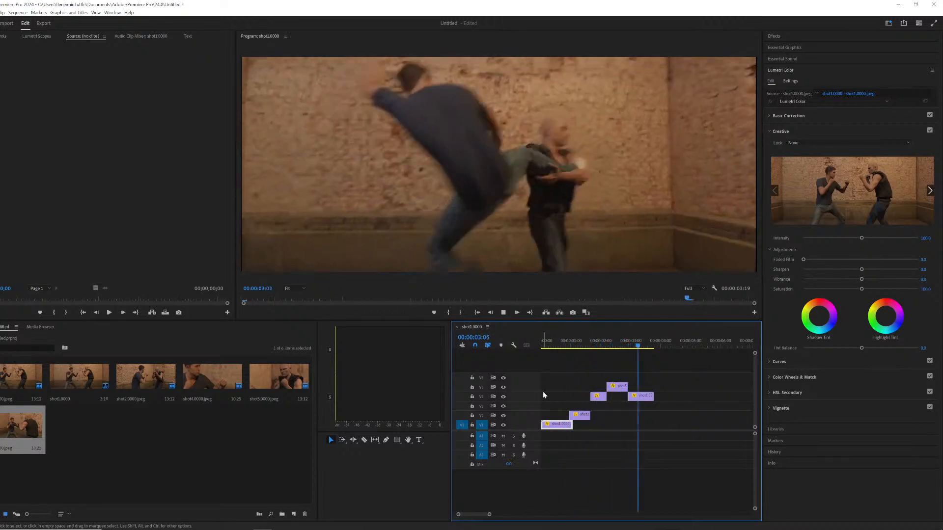
left_click(614, 343)
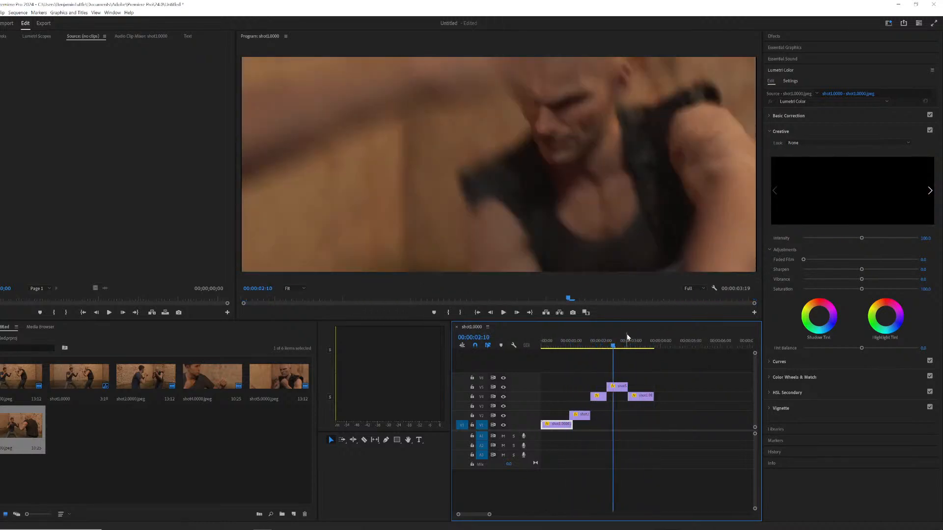
left_click_drag(627, 335, 619, 334)
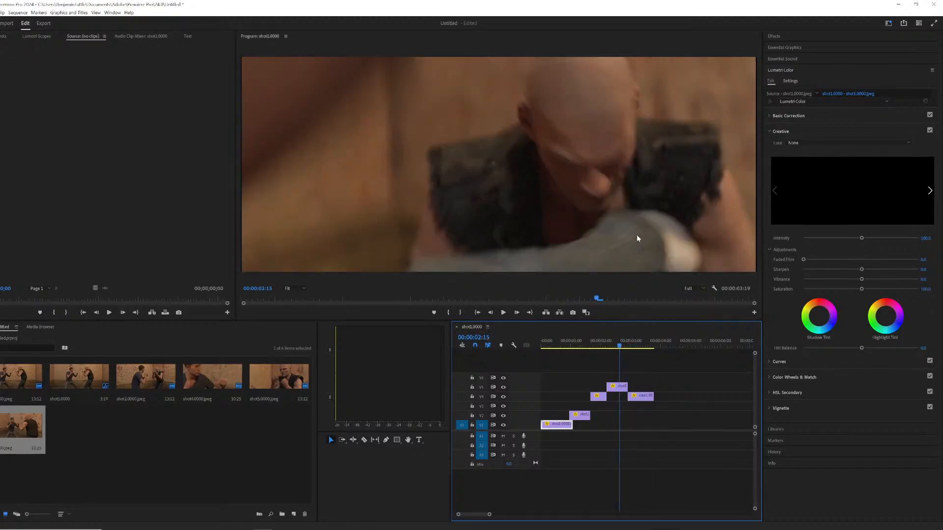
key("space")
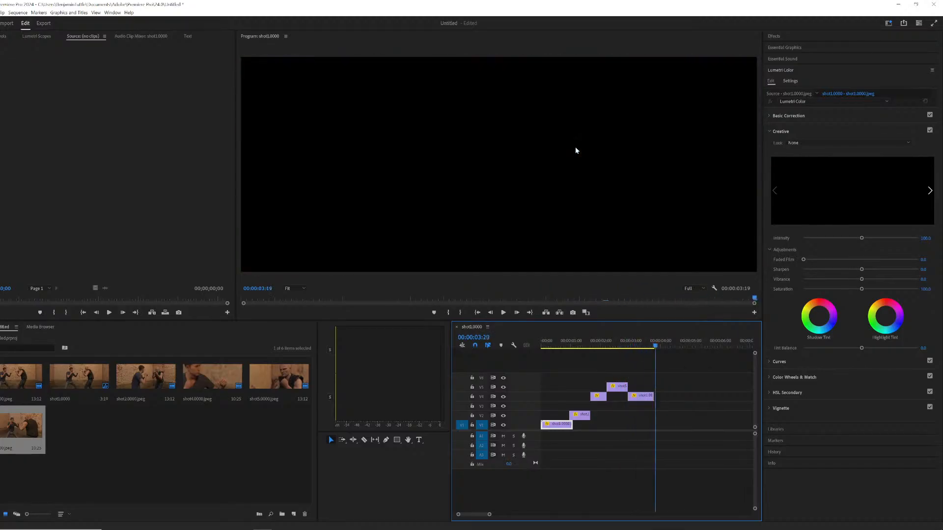
key("space")
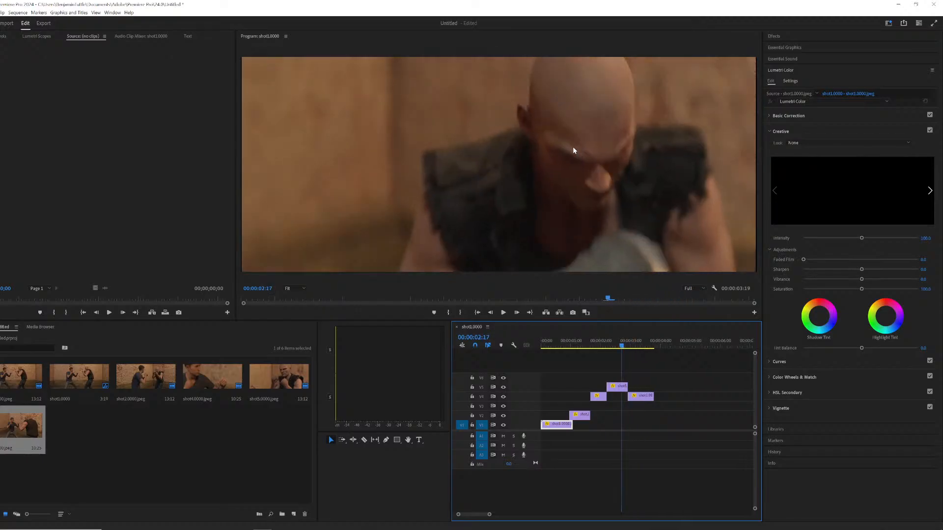
key("j")
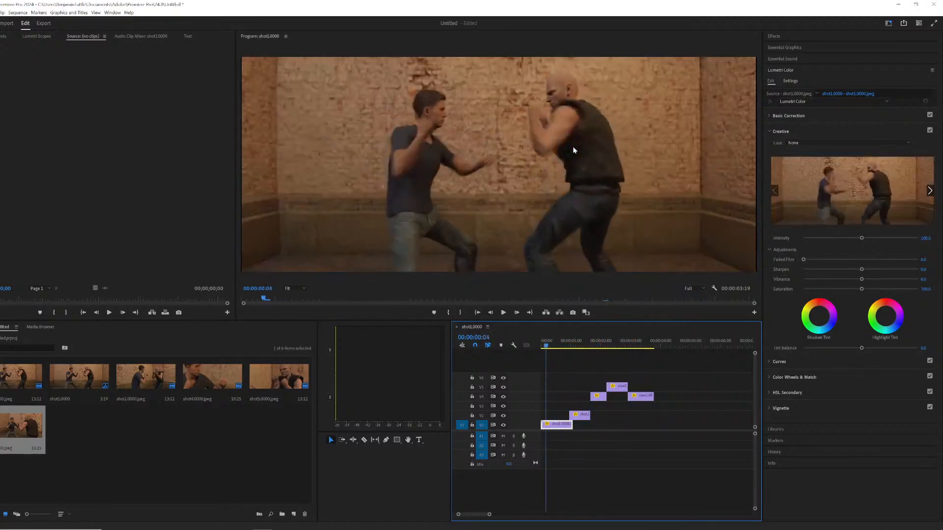
key("space")
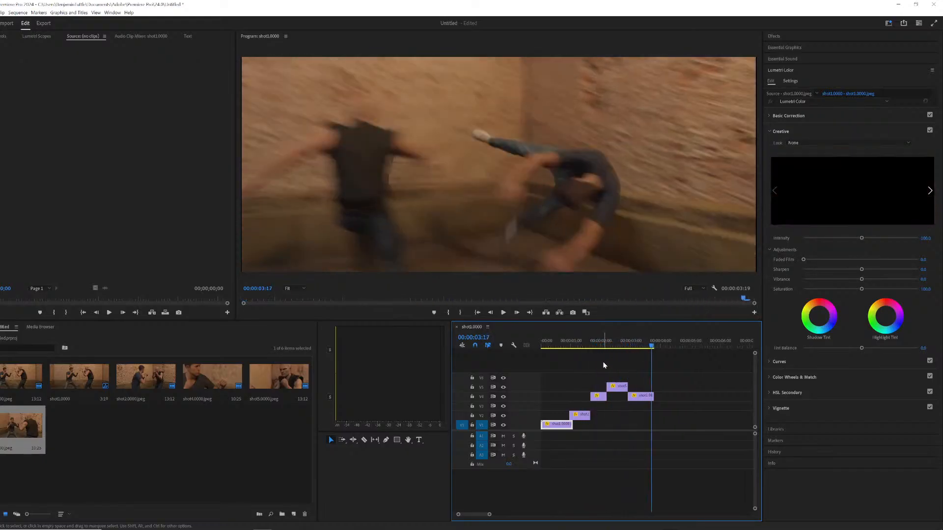
left_click_drag(607, 340, 635, 340)
Import the shot 6 image sequence from the fight renders folder into the project.
left_click(199, 424)
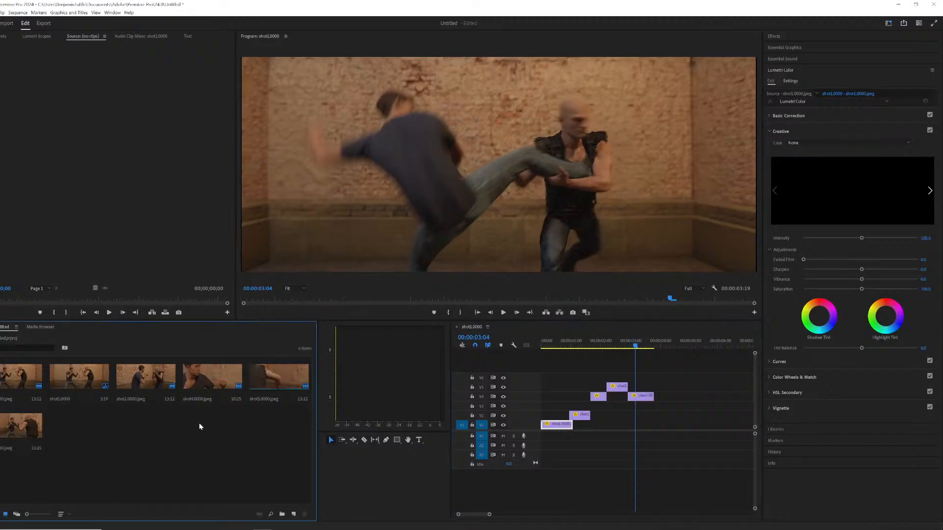
right_click(199, 425)
left_click(225, 333)
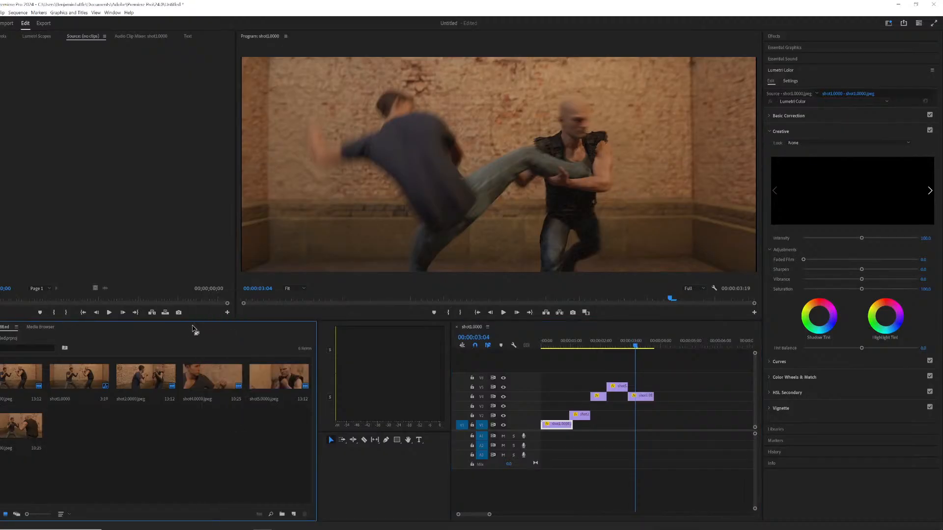
right_click(119, 449)
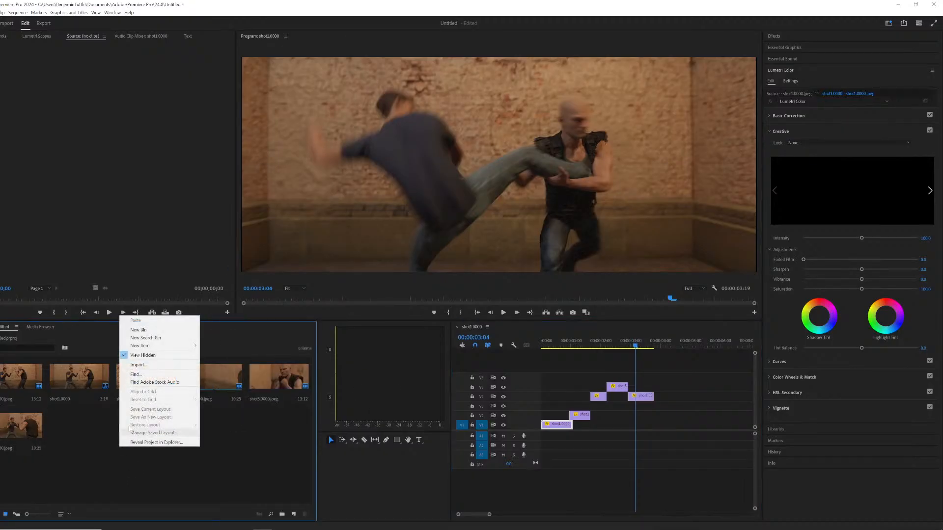
left_click(151, 365)
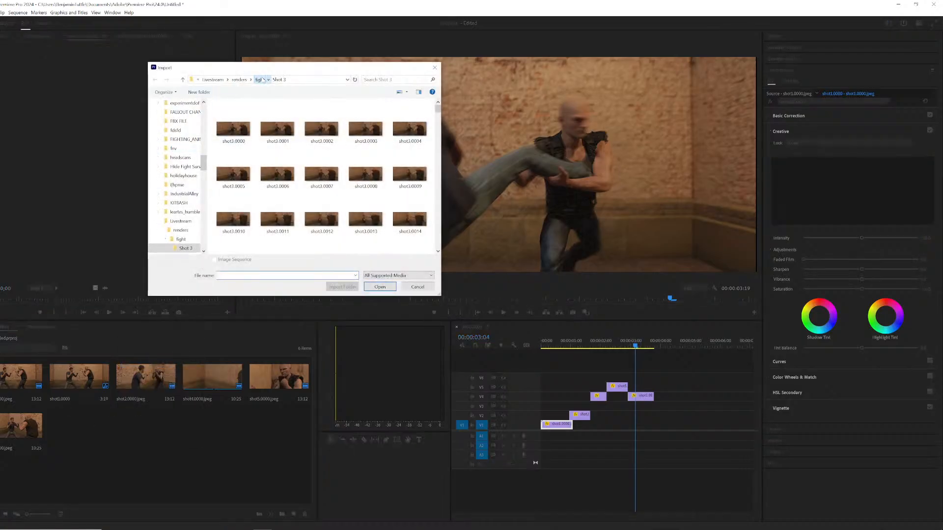
left_click(260, 80)
double_click(242, 132)
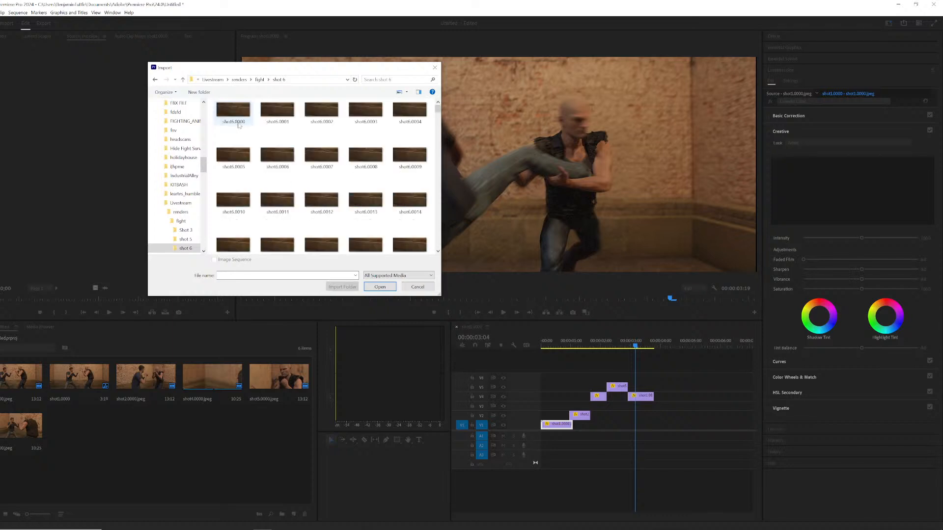
left_click(380, 287)
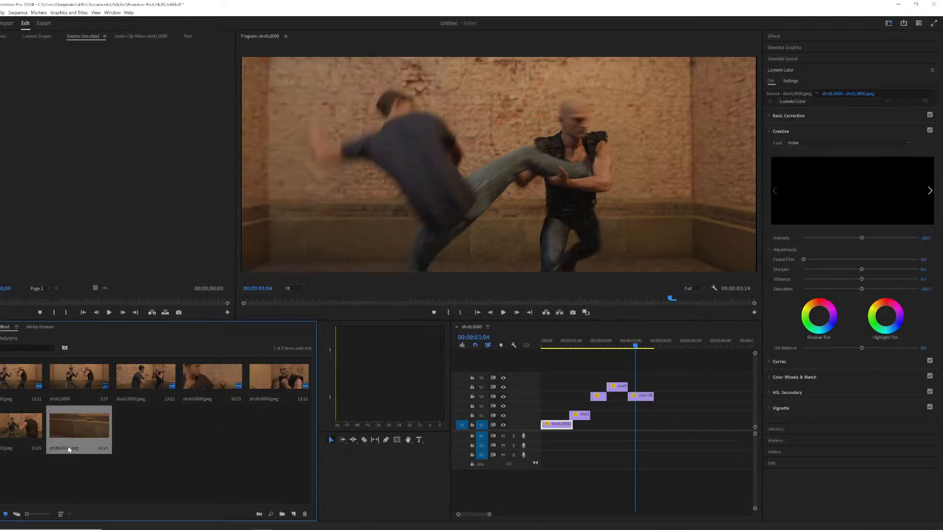
Interpret the shot 6 footage to assume a frame rate of 24 fps.
right_click(81, 424)
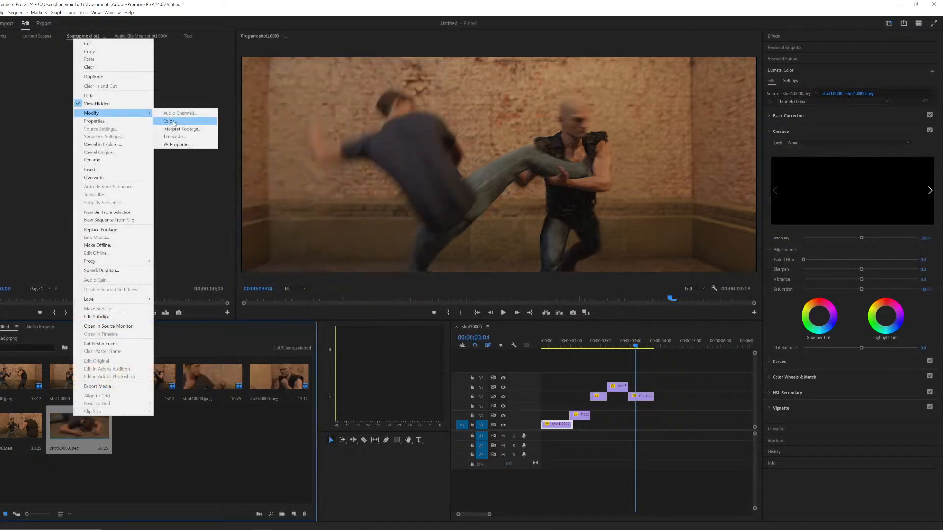
left_click(189, 130)
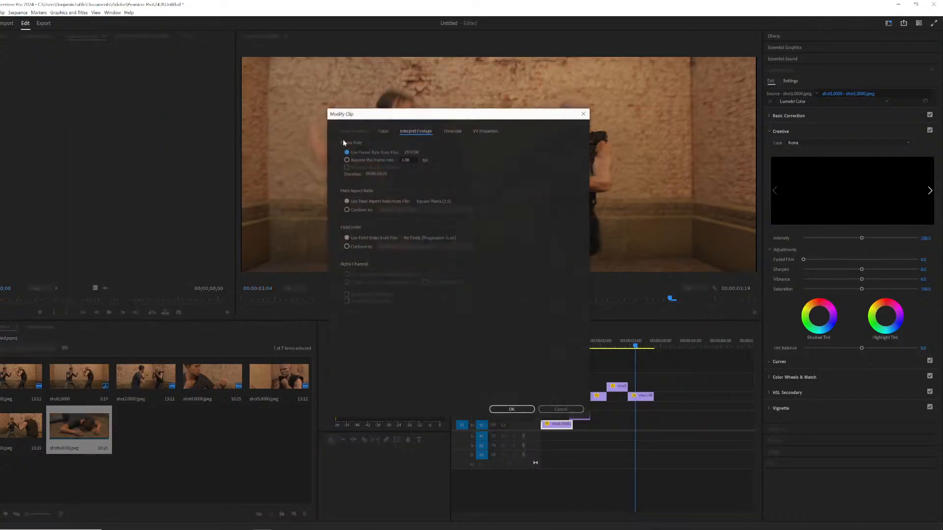
left_click(361, 160)
type("24")
key("Return")
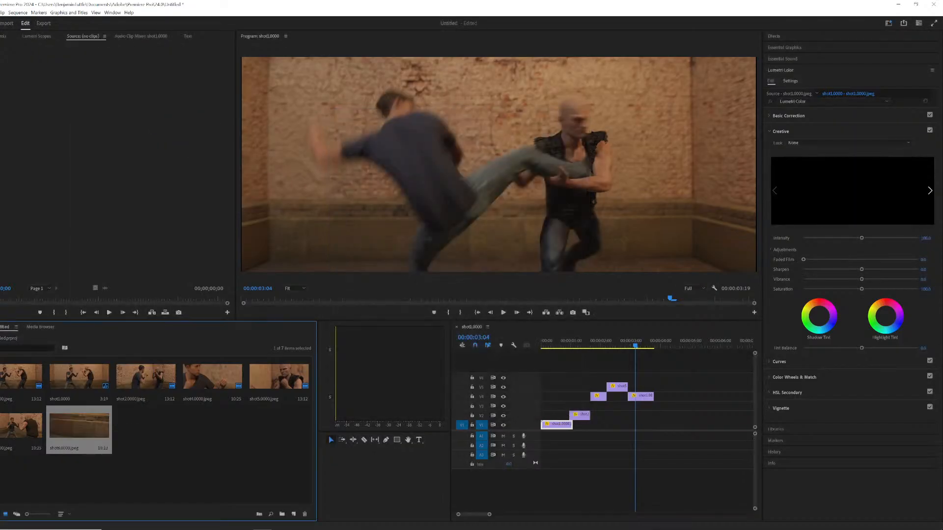
Set the shot 6 clip's speed to 20%.
right_click(87, 434)
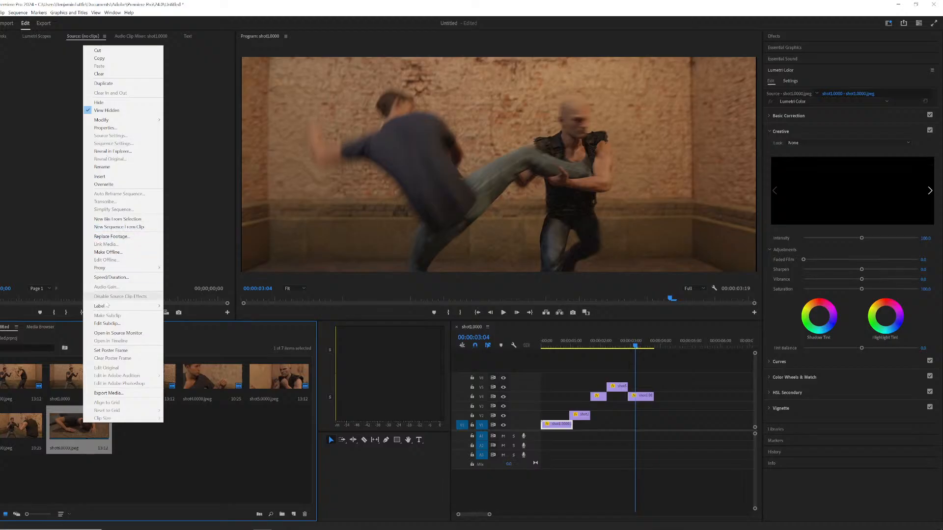
left_click(111, 278)
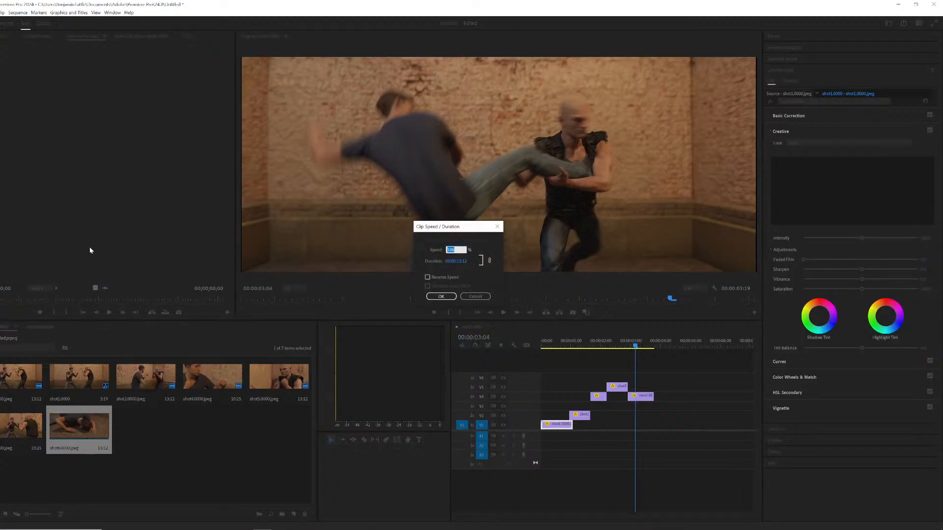
type("20")
key("Return")
Place the shot 6 clip on the second video track starting right where the shot 3 clip ends.
left_click_drag(60, 431, 652, 394)
mouse_move(650, 340)
left_mouse_down()
mouse_move(664, 337)
mouse_move(647, 341)
left_mouse_up()
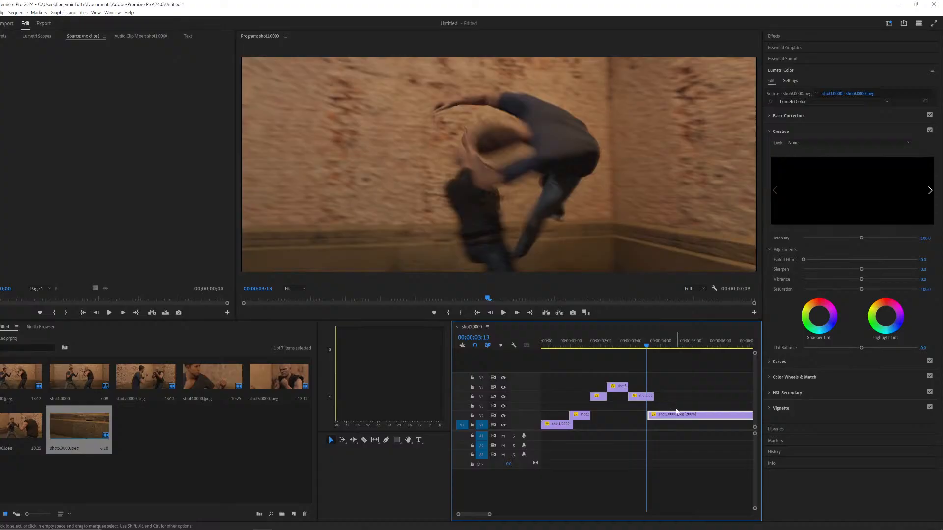
left_click_drag(687, 416, 657, 416)
key("space")
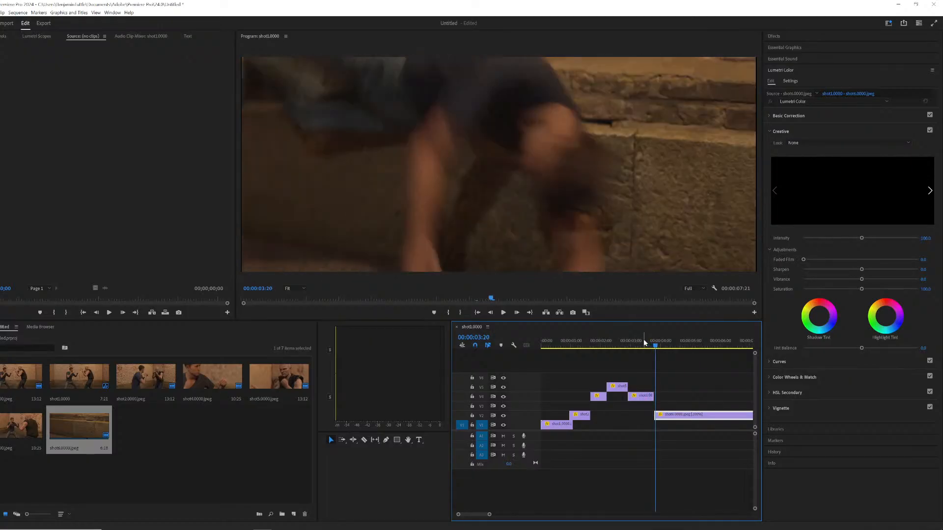
Play back the sequence around the transition into shot 6.
key("j")
key("space")
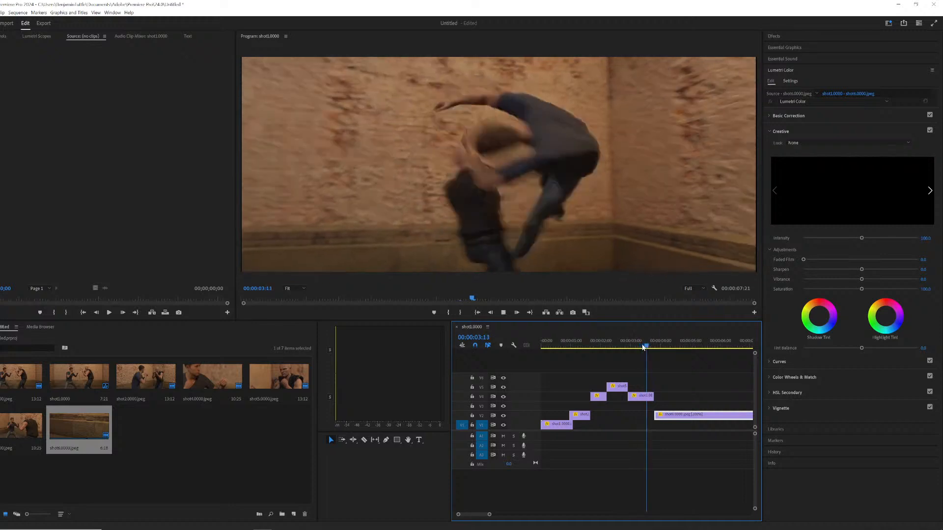
left_click(610, 343)
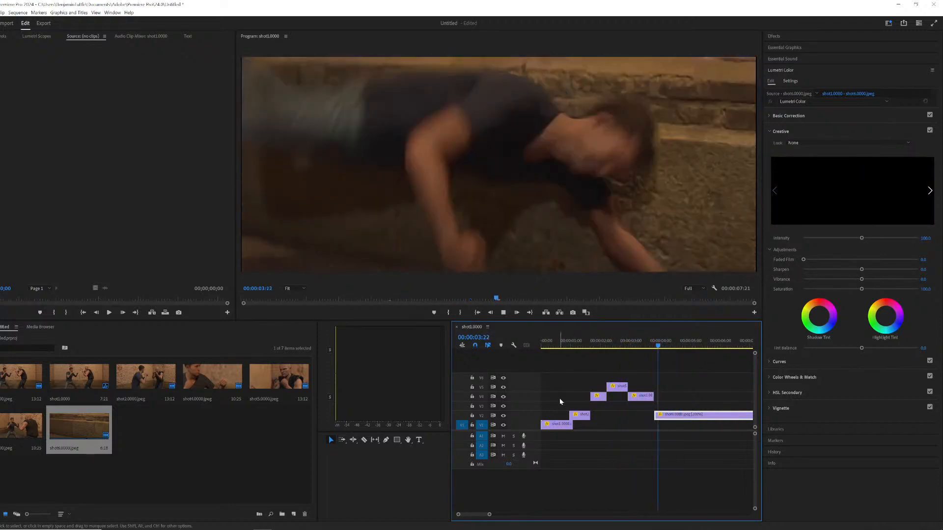
key("space")
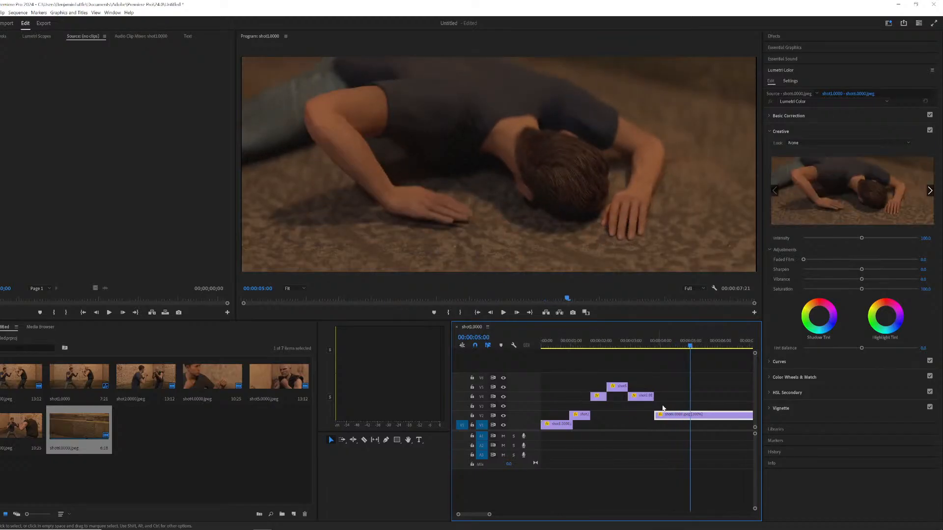
Split the shot 6 clip at about 00:00:05:11 and delete the segment after the cut.
left_click(701, 408)
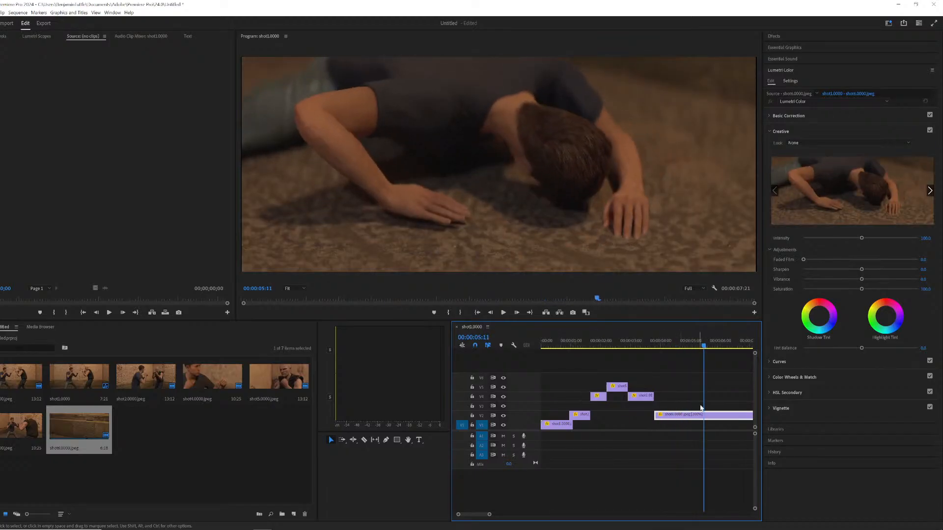
left_click(711, 416)
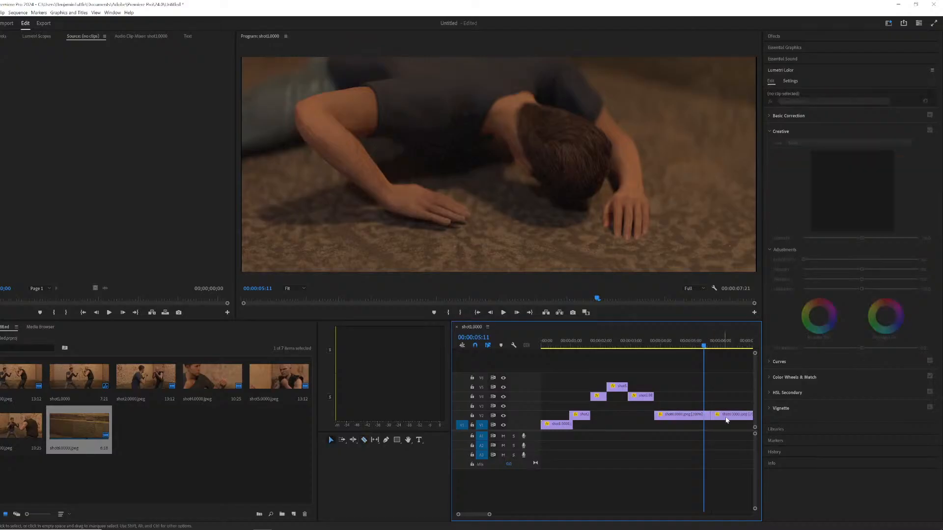
key("v")
left_click(735, 417)
key("Delete")
Play back the sequence and step frame by frame through the transition into shot 6.
left_click(541, 341)
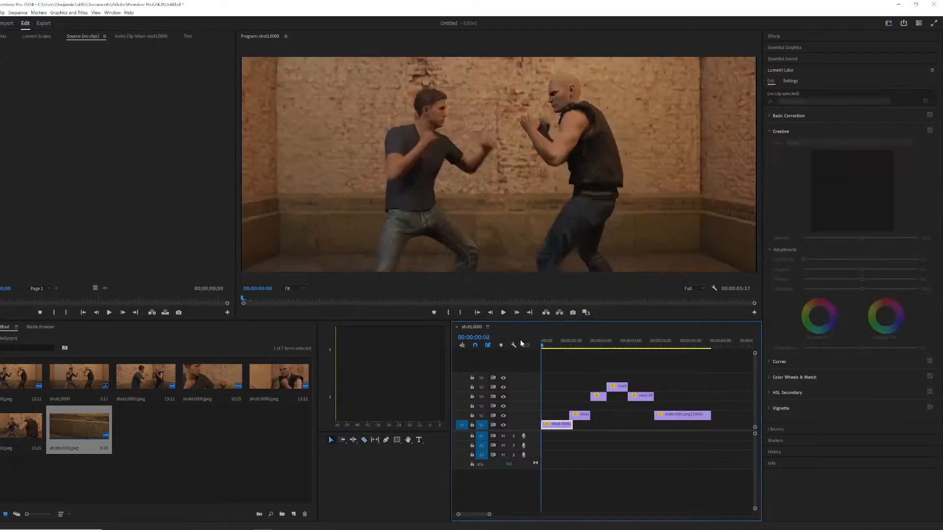
key("space")
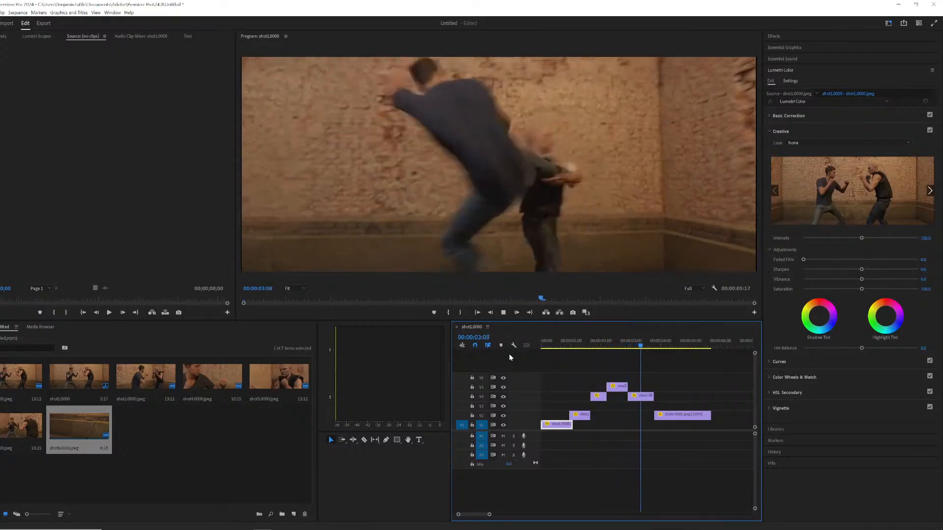
key("space")
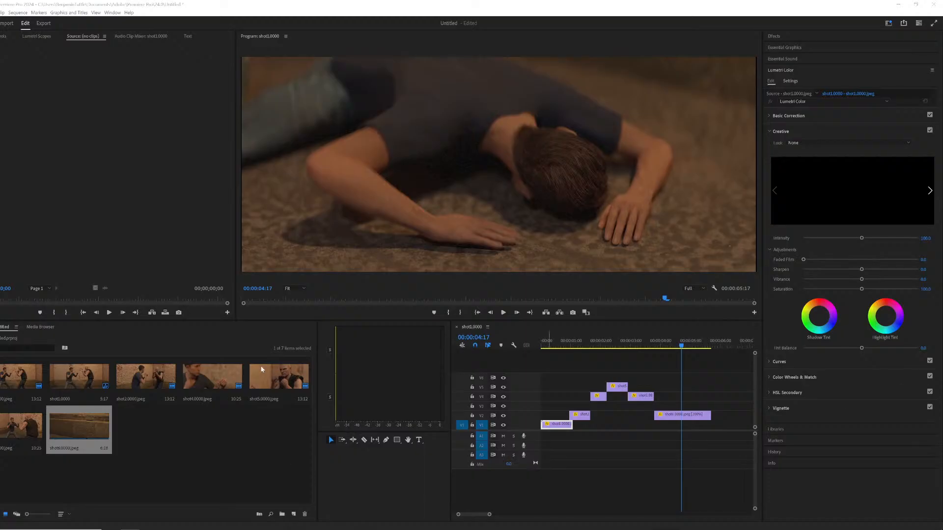
left_click(544, 341)
key("space")
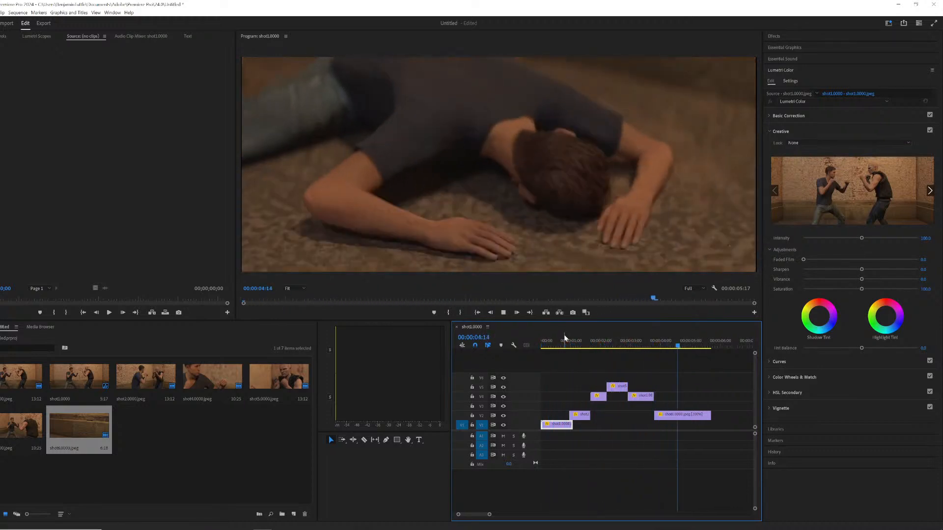
key("space")
left_click(632, 348)
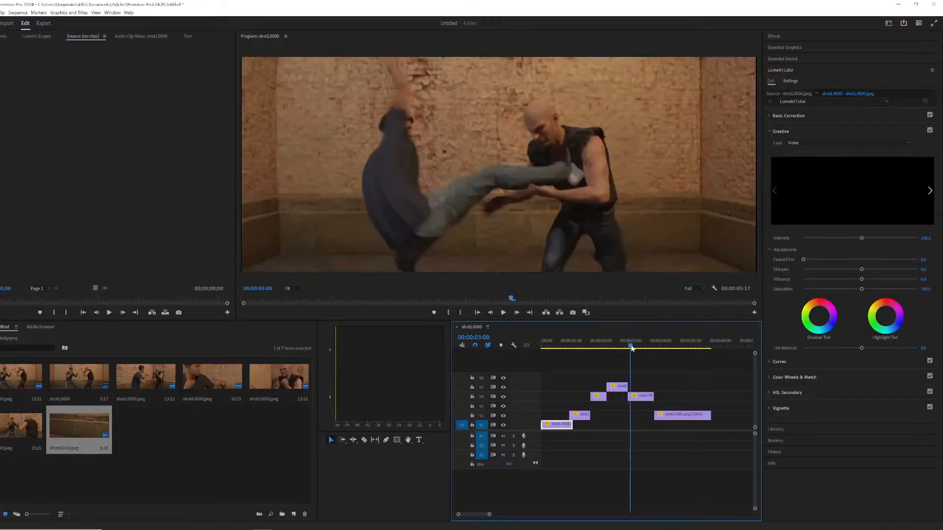
key("space")
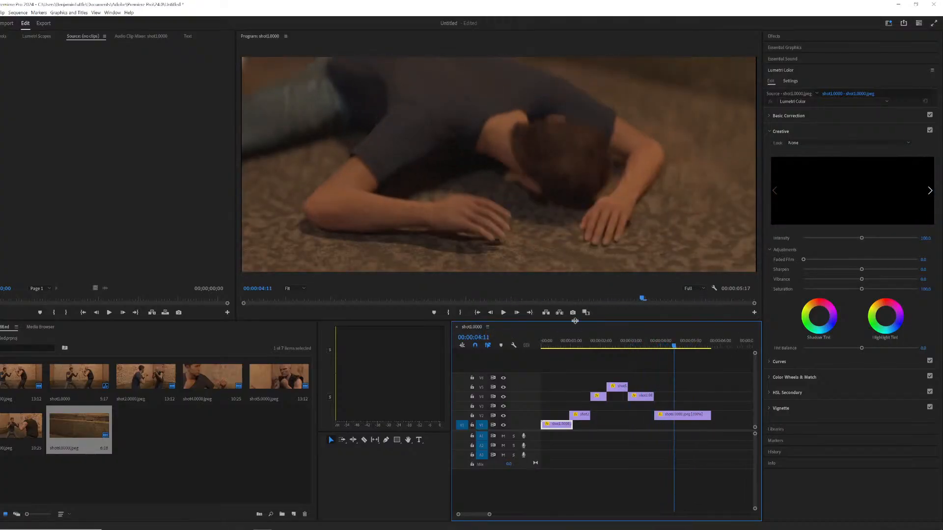
left_click(621, 345)
key("space")
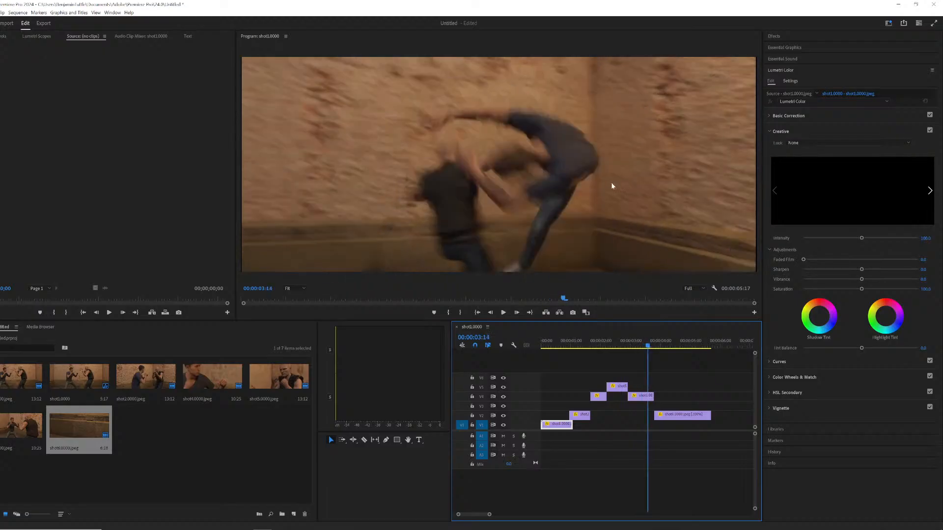
key("Right")
key("Right")
key("Right")
key("Right")
key("Right")
key("Right")
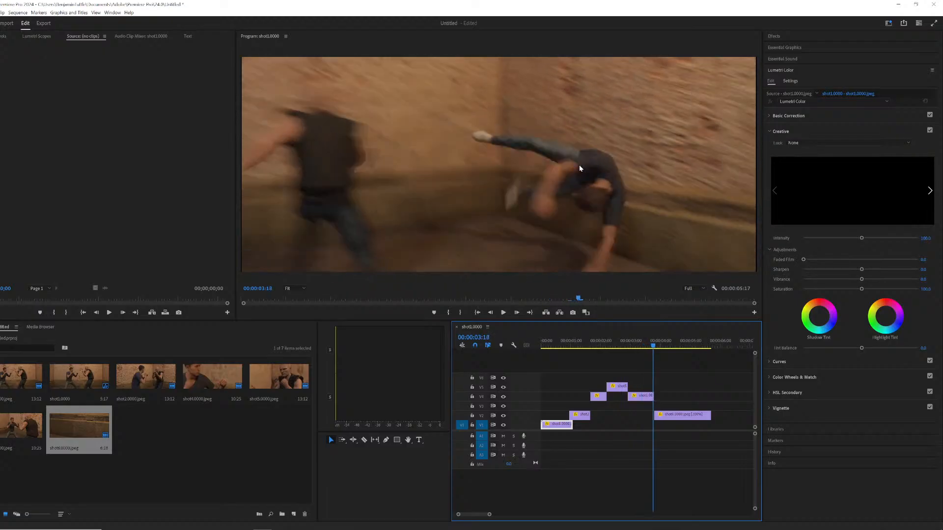
key("Left")
key("Left")
key("Left")
key("Right")
key("Right")
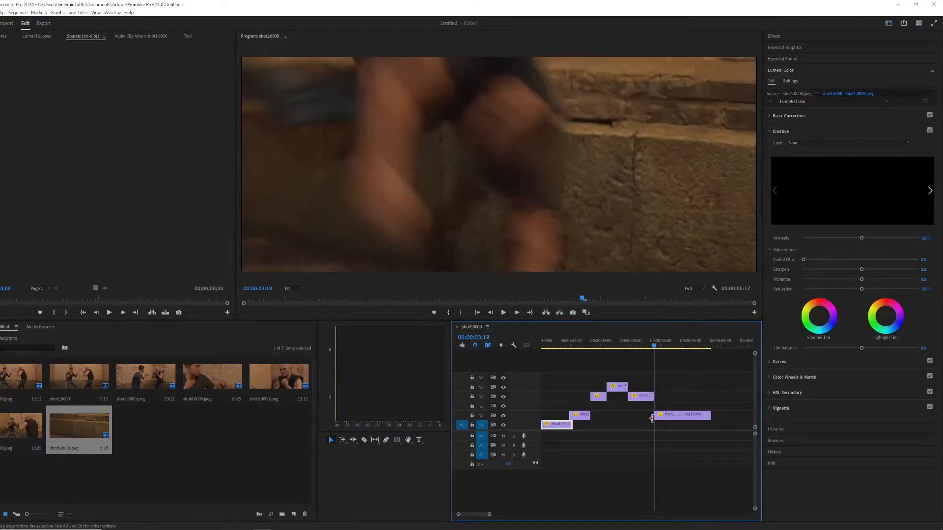
Trim the shot 6 clip's start slightly earlier and extend the shot 3 clip's end so it meets shot 6.
left_click_drag(659, 416, 655, 415)
left_click_drag(488, 516, 480, 514)
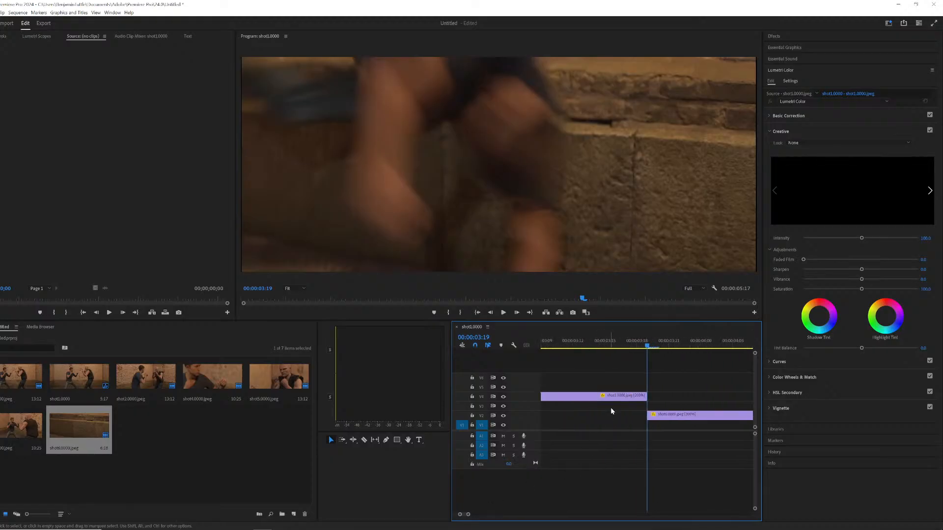
left_click_drag(642, 396, 668, 396)
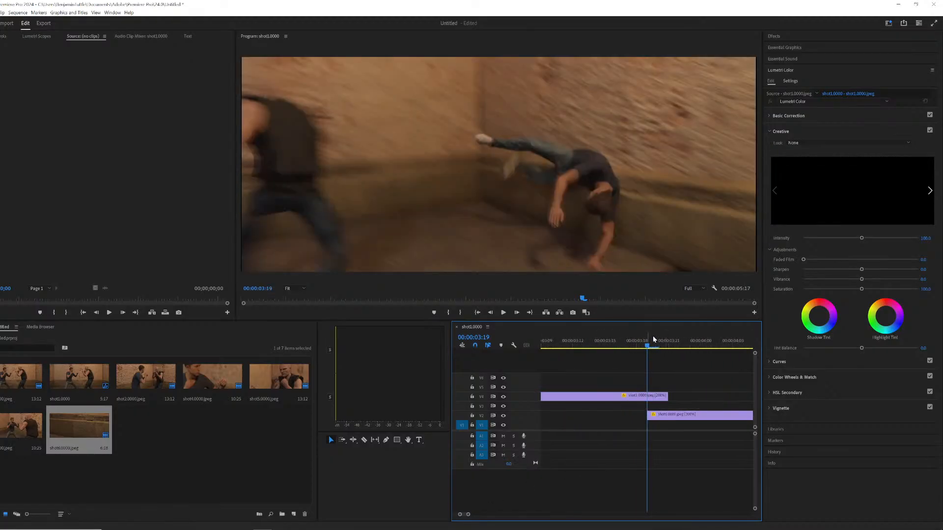
Play back the whole sequence from the start to review the cut between shots.
key("space")
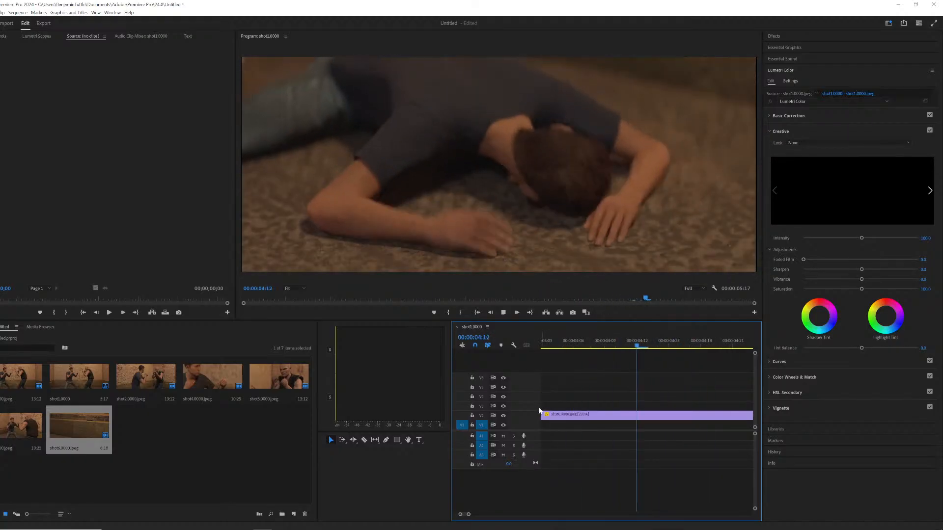
key("space")
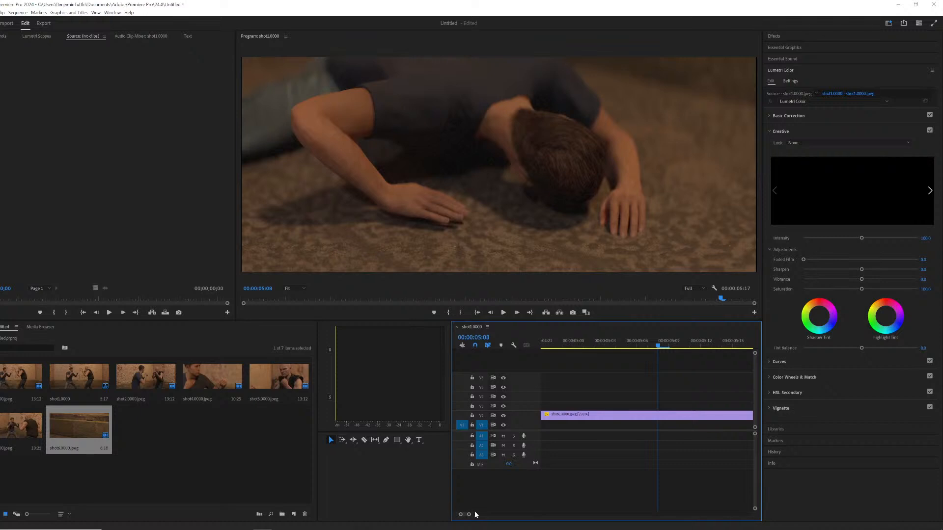
left_click_drag(469, 514, 547, 514)
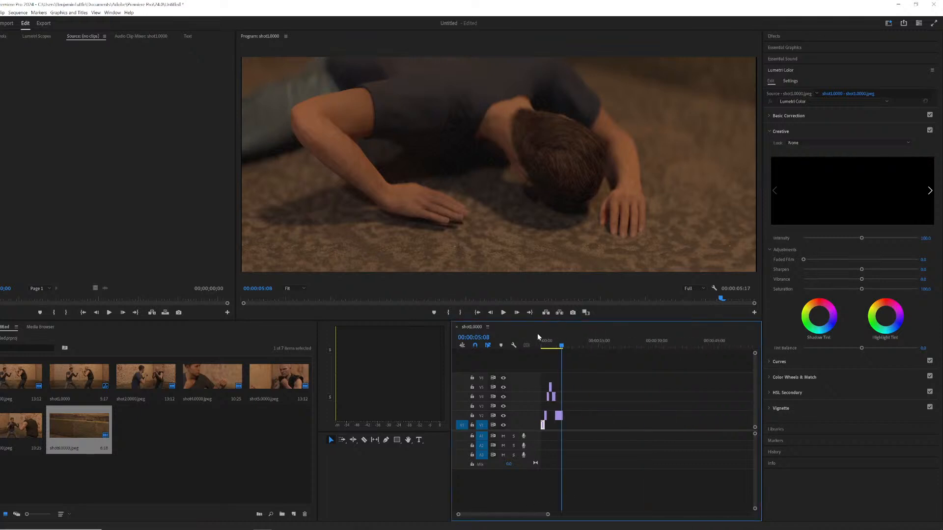
key("Home")
key("space")
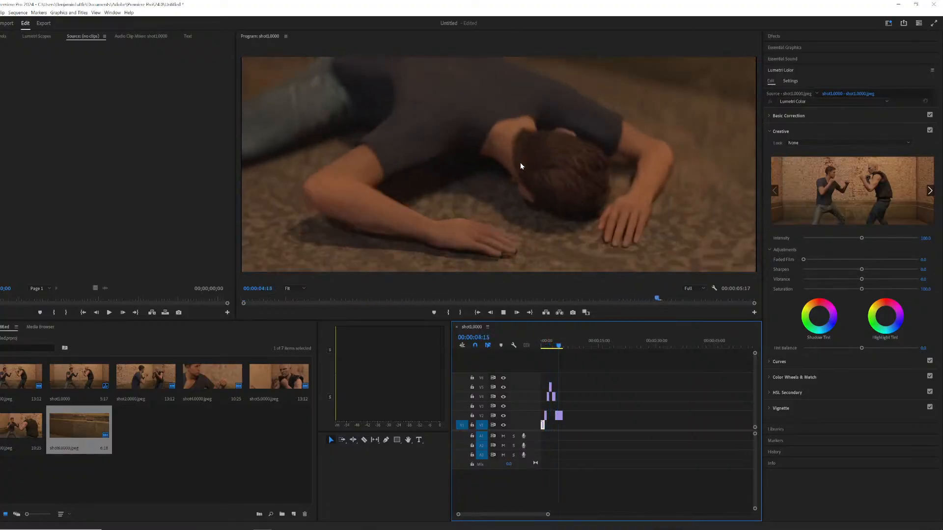
key("space")
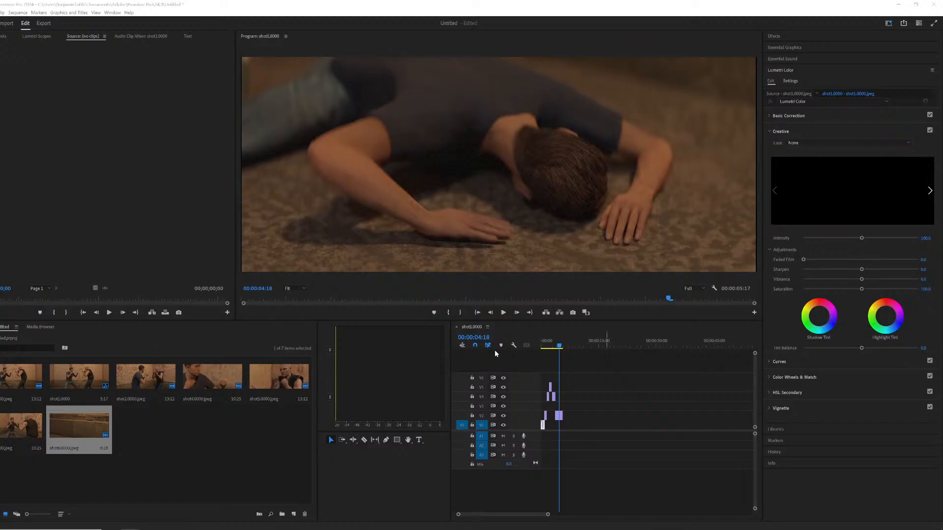
left_click_drag(545, 342, 529, 328)
key("space")
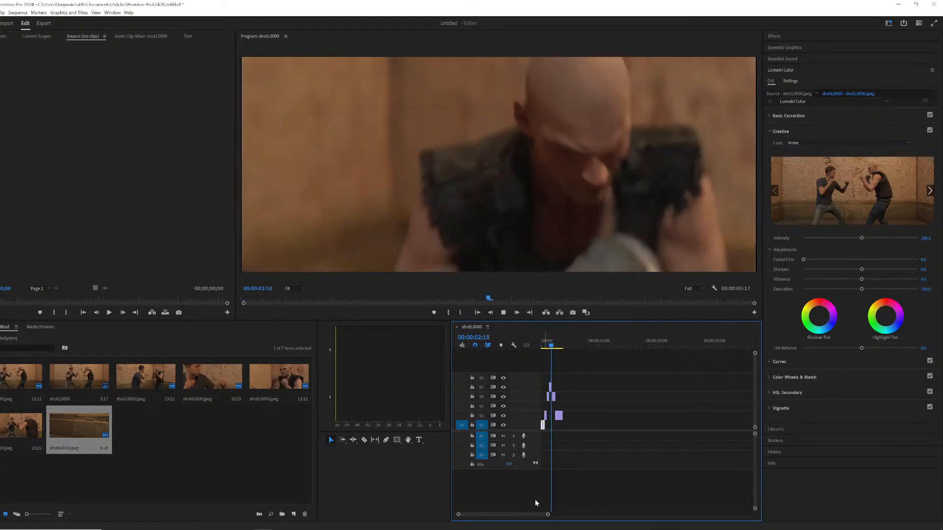
key("space")
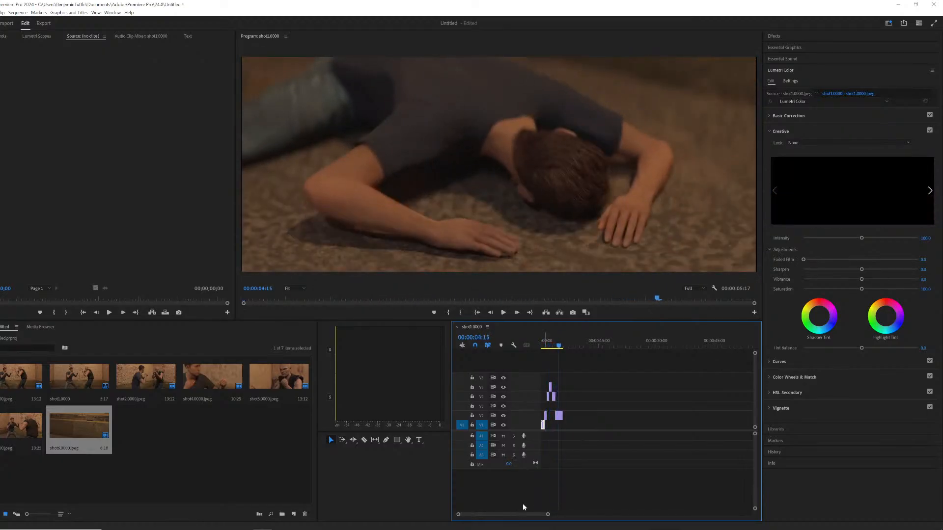
left_click(553, 341)
key("space")
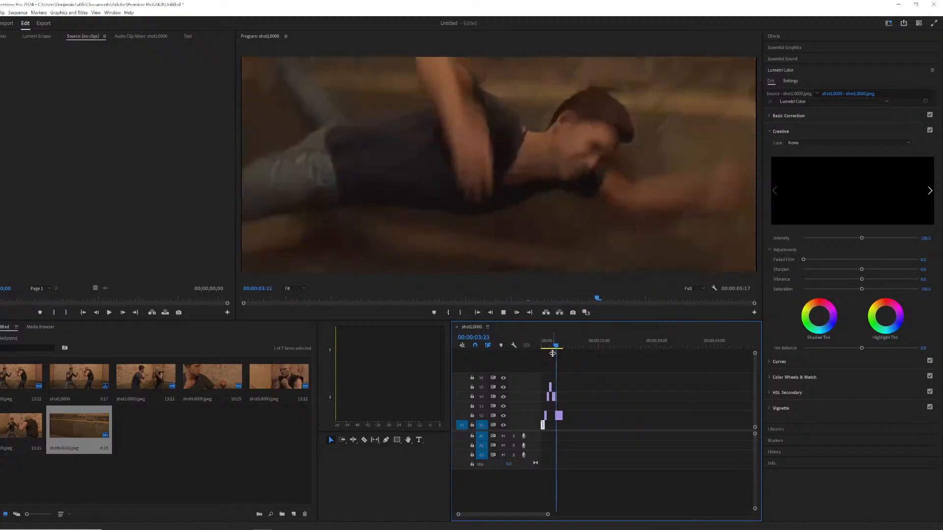
key("space")
left_click_drag(551, 347, 529, 348)
key("space")
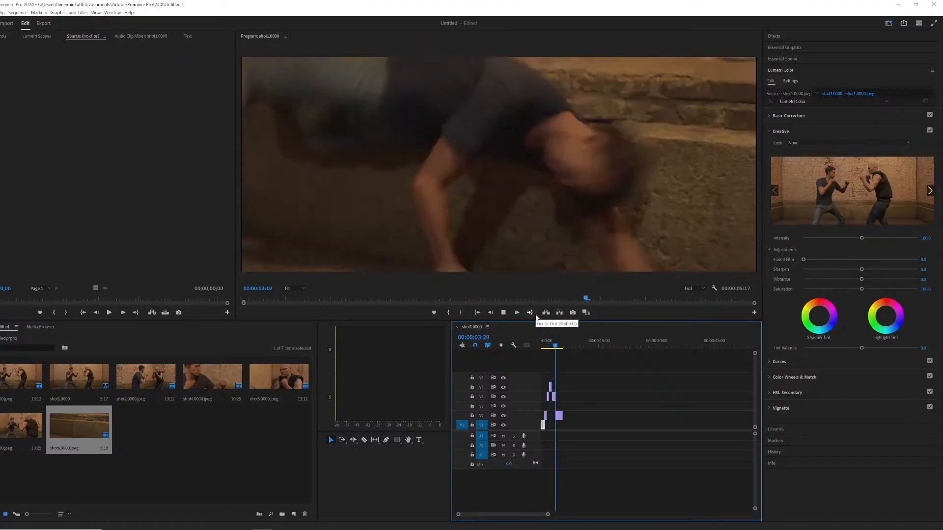
key("space")
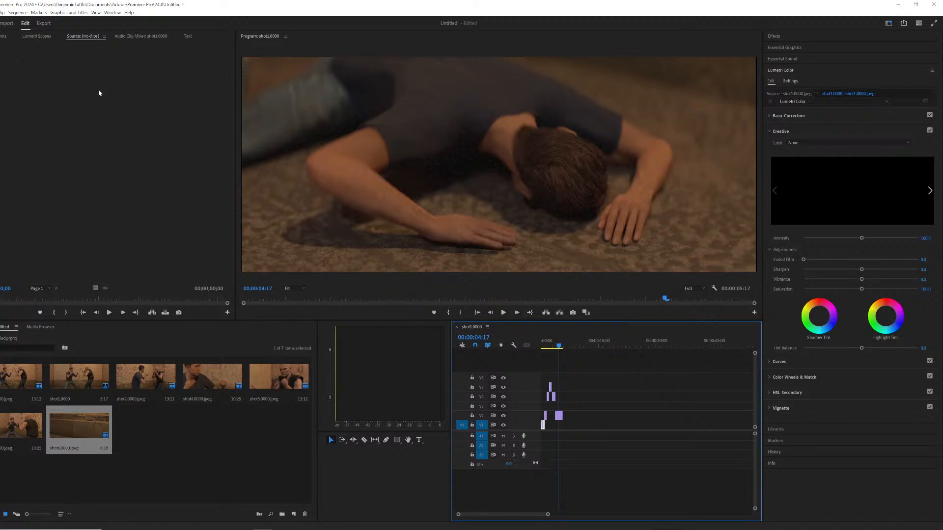
Set the shot 6 clip's scale to 101%.
left_click(3, 37)
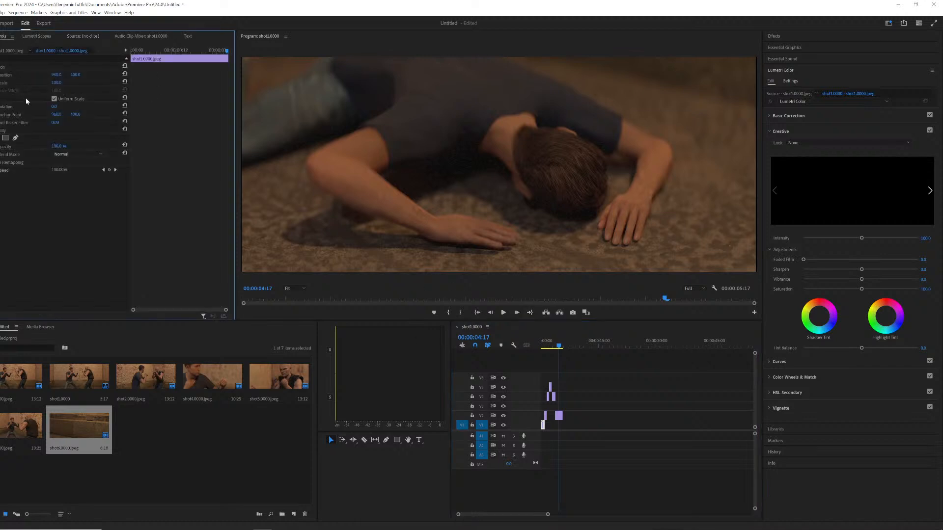
left_click(59, 82)
type("101")
left_click(566, 416)
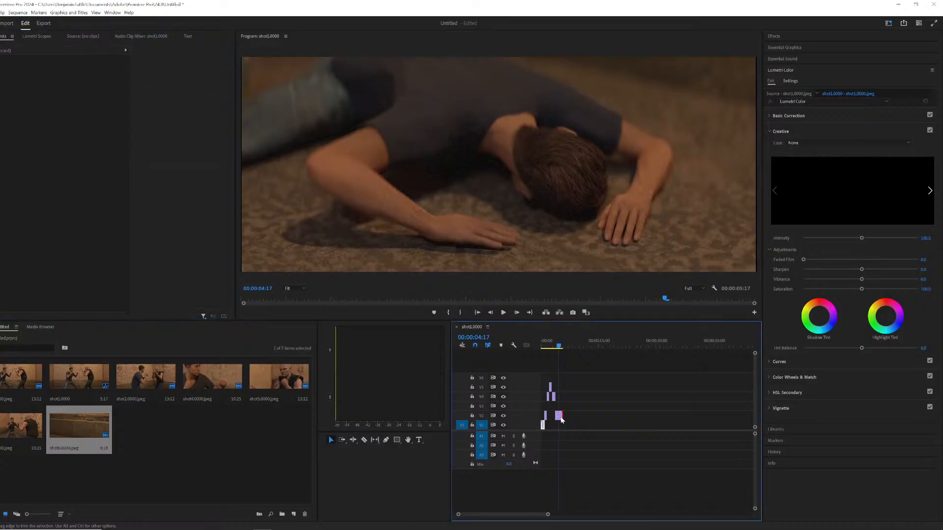
left_click_drag(574, 417, 542, 369)
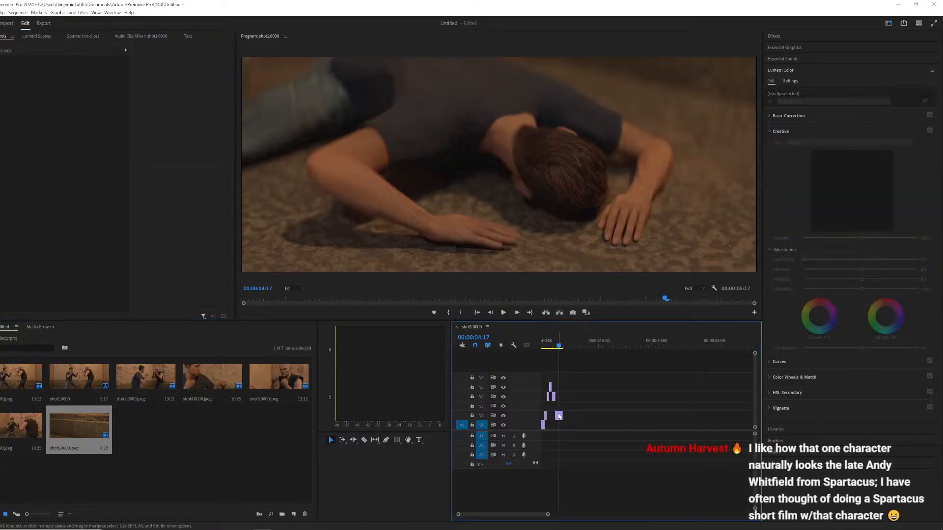
left_click(559, 416)
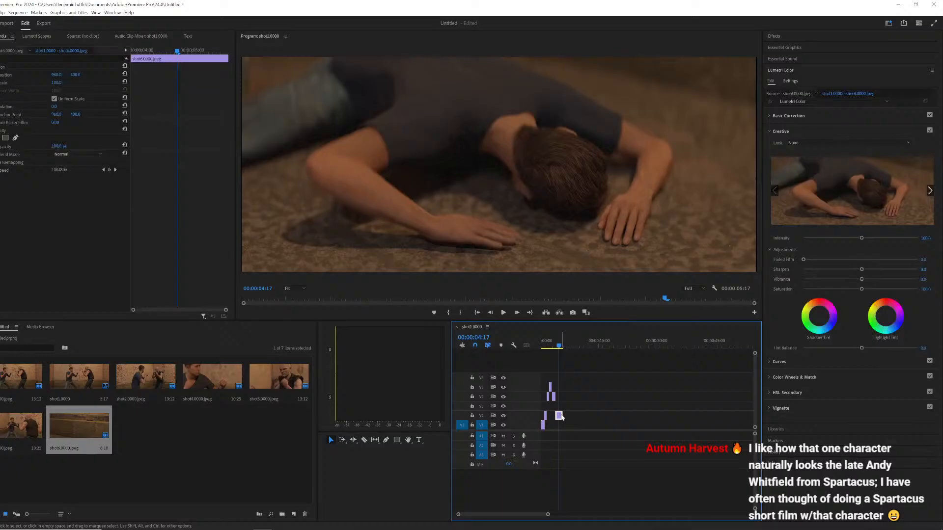
left_click(57, 83)
type("101")
key("Return")
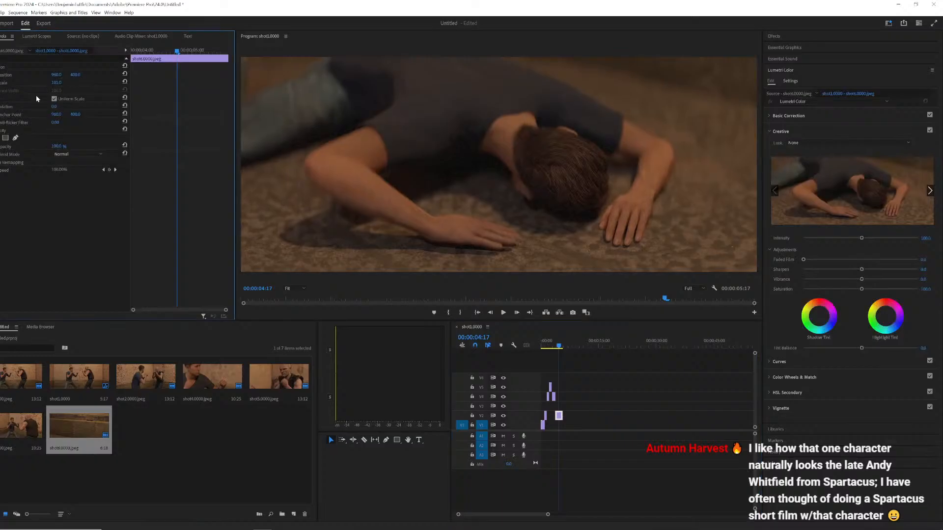
Set the scale of the shot 3 kick clip on the third video track to 101%.
left_click(554, 342)
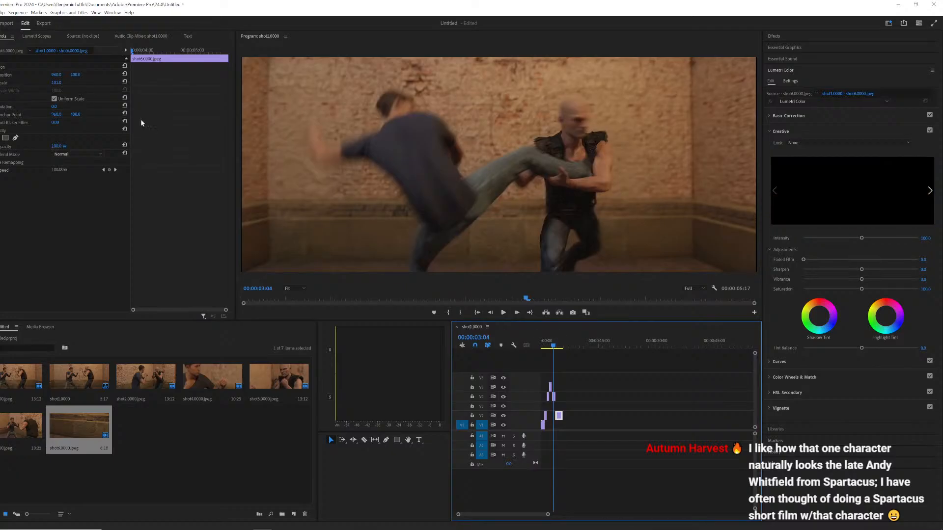
left_click(553, 397)
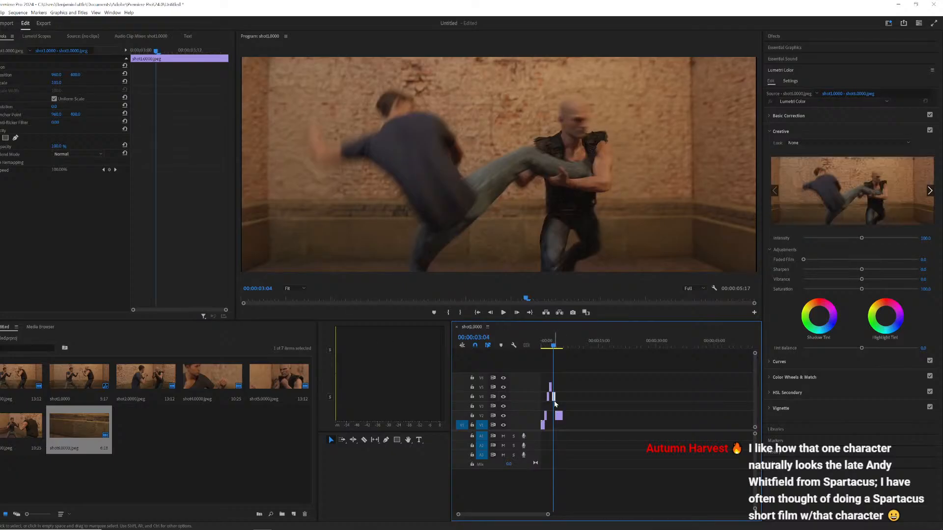
left_click(58, 82)
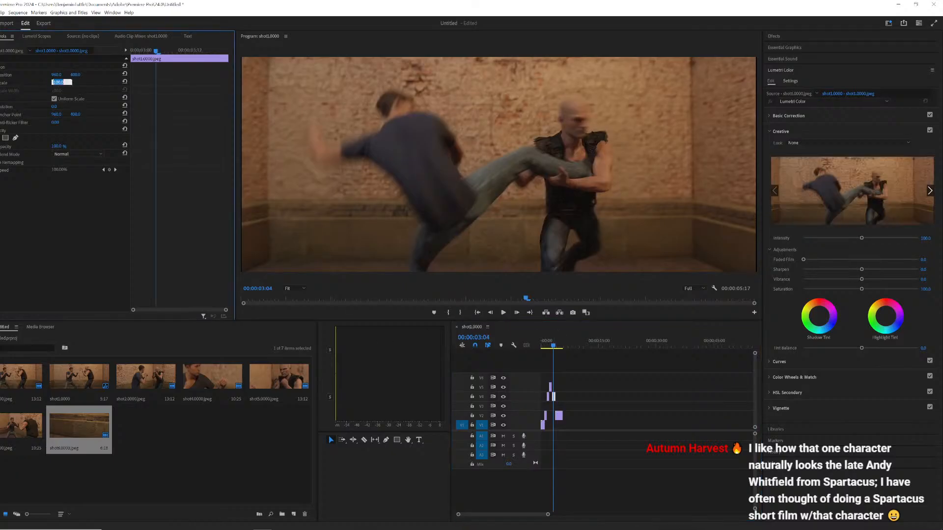
type("101")
key("Return")
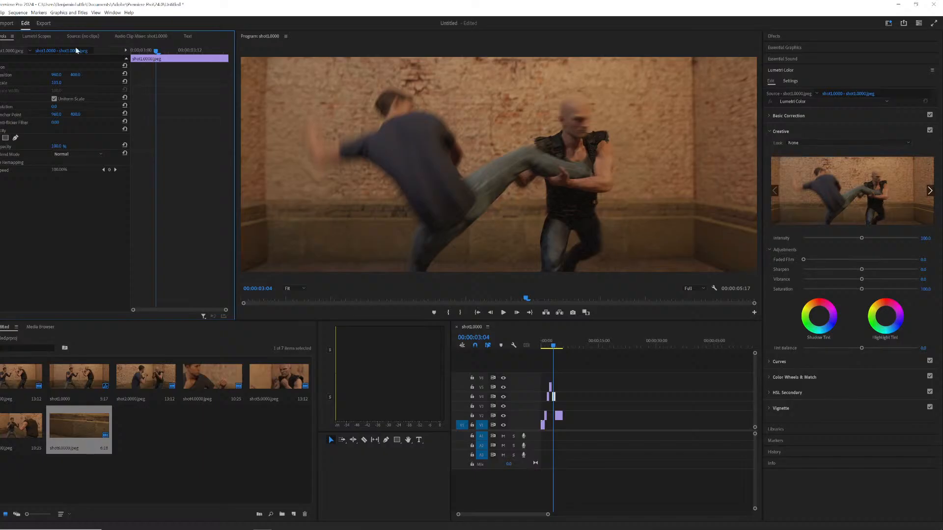
Set the scale of the first close-up clip on the third video track to 101%.
left_click_drag(548, 515, 521, 514)
left_click_drag(589, 344, 585, 344)
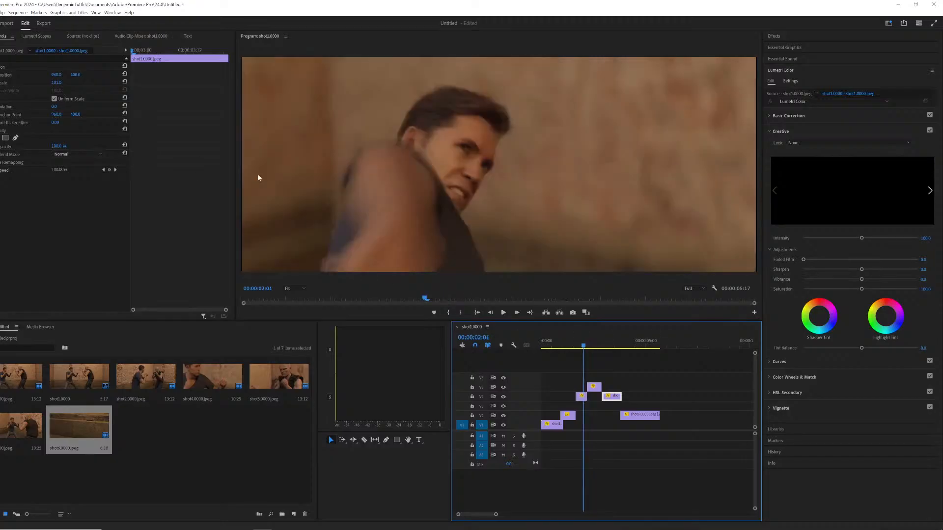
left_click(581, 396)
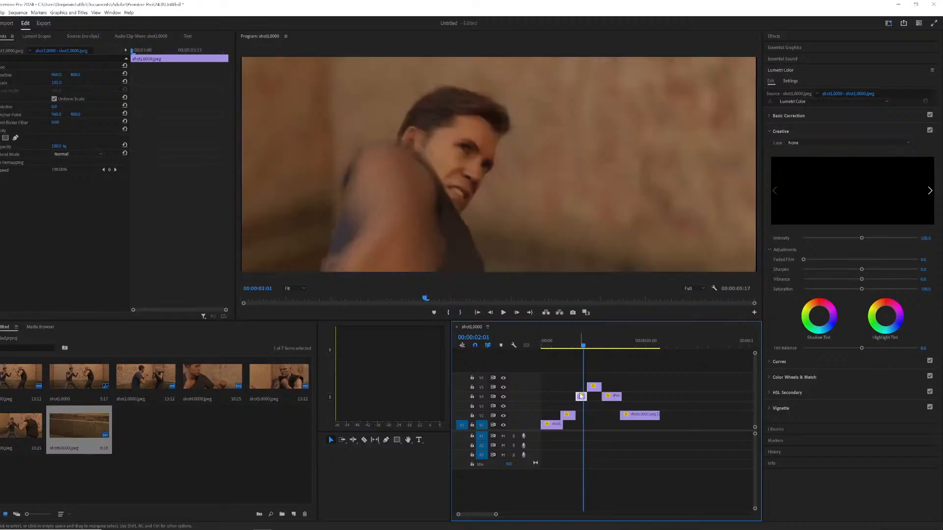
left_click(63, 81)
type("101")
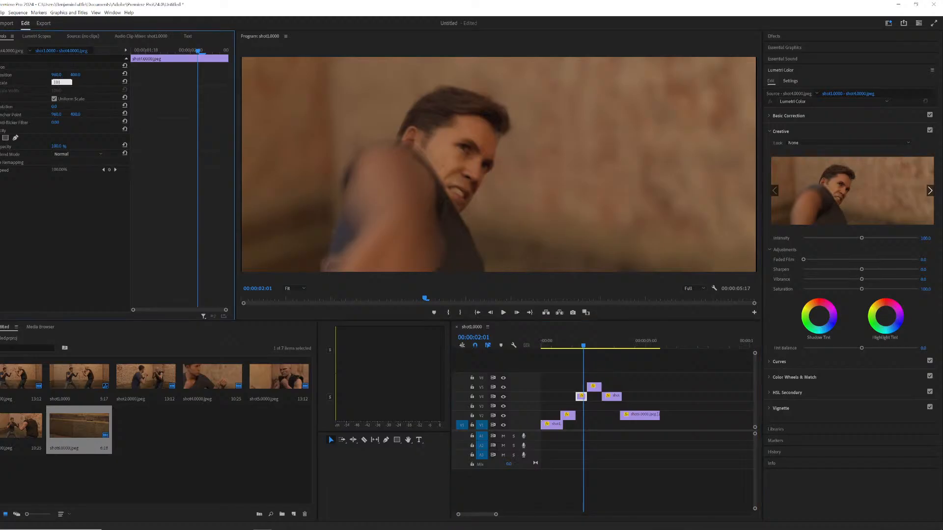
Set the scale of the clip on the fifth video track to 101%.
key("Return")
left_click(594, 346)
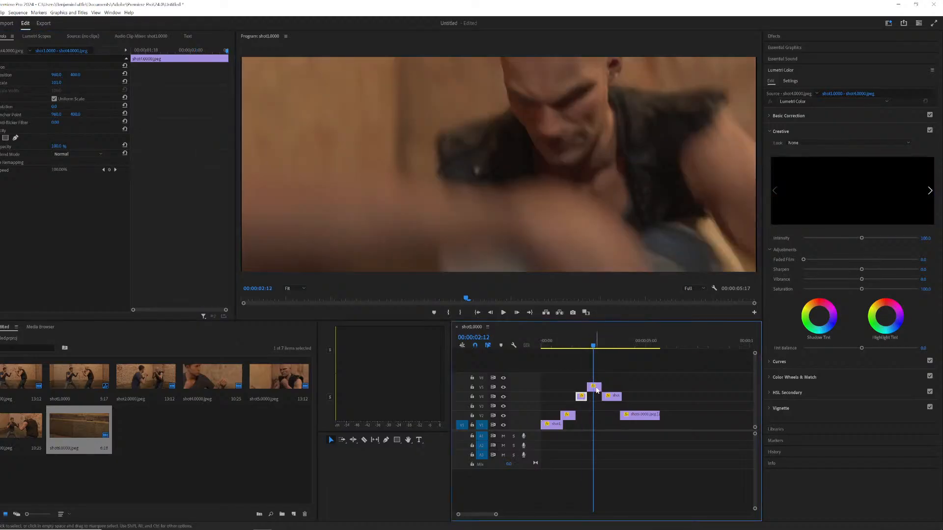
left_click(595, 388)
left_click(58, 85)
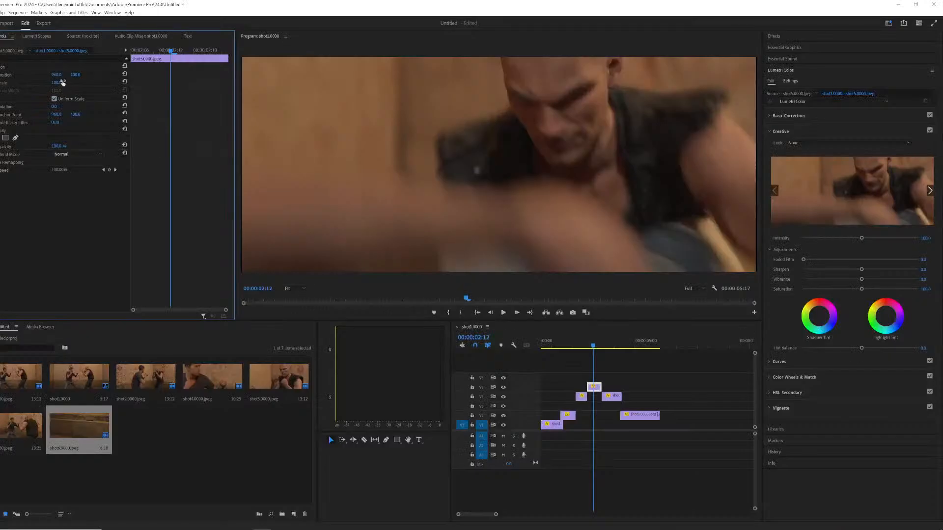
left_click(61, 82)
type("101")
key("Return")
Scrub and play through the sequence to review the rescaled shots and their cuts.
left_click(557, 345)
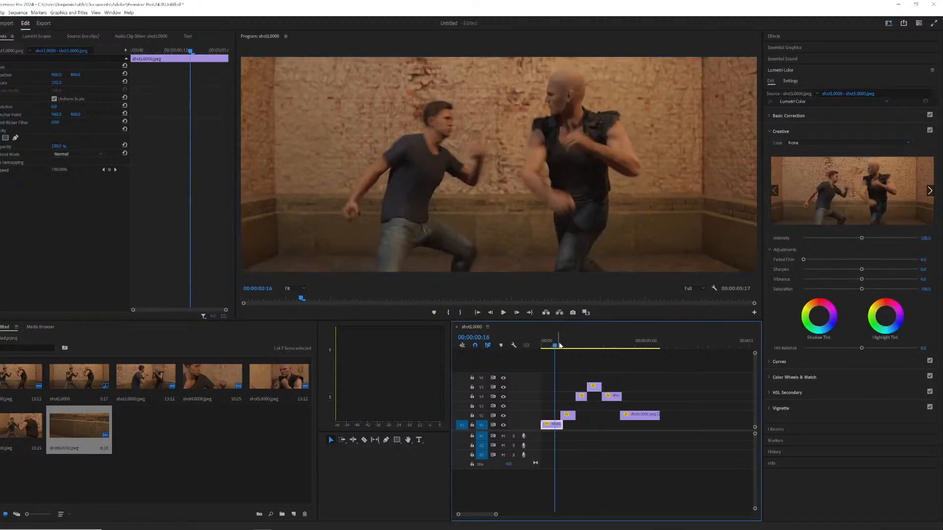
key("space")
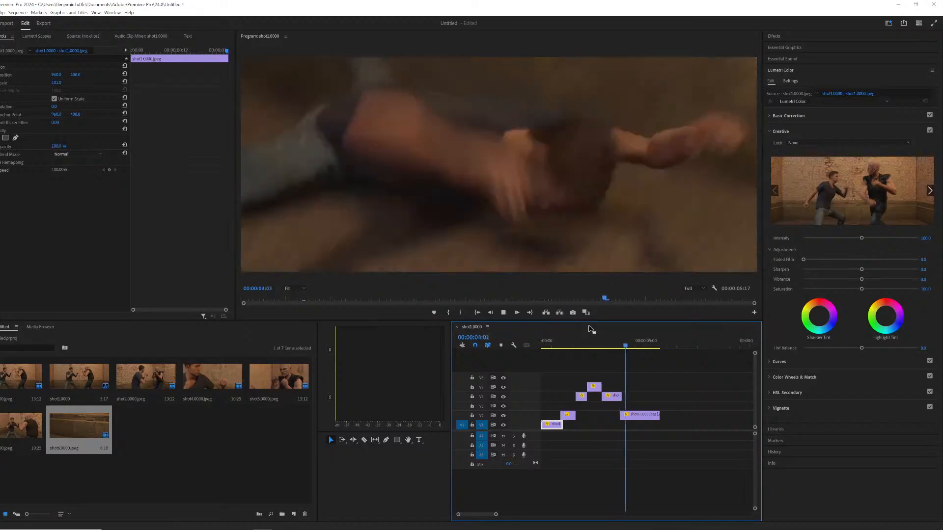
left_click(542, 339)
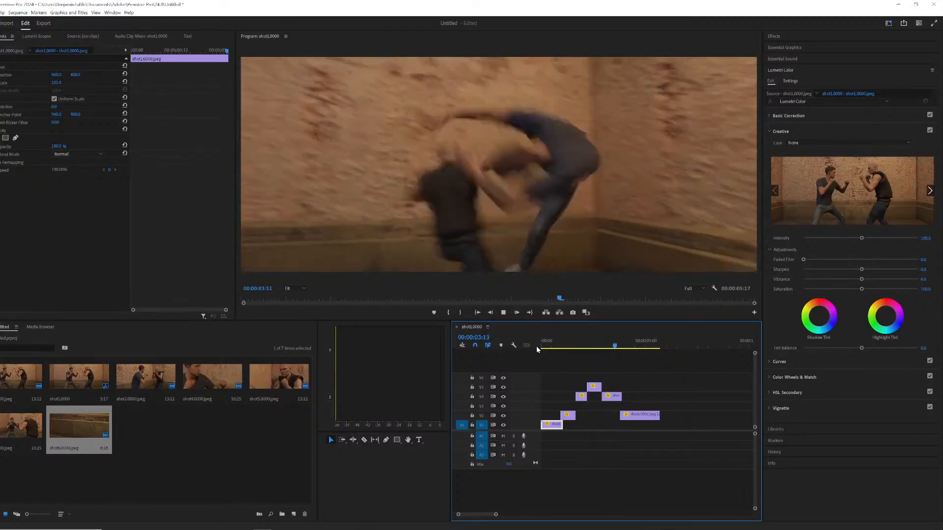
key("space")
left_click(621, 343)
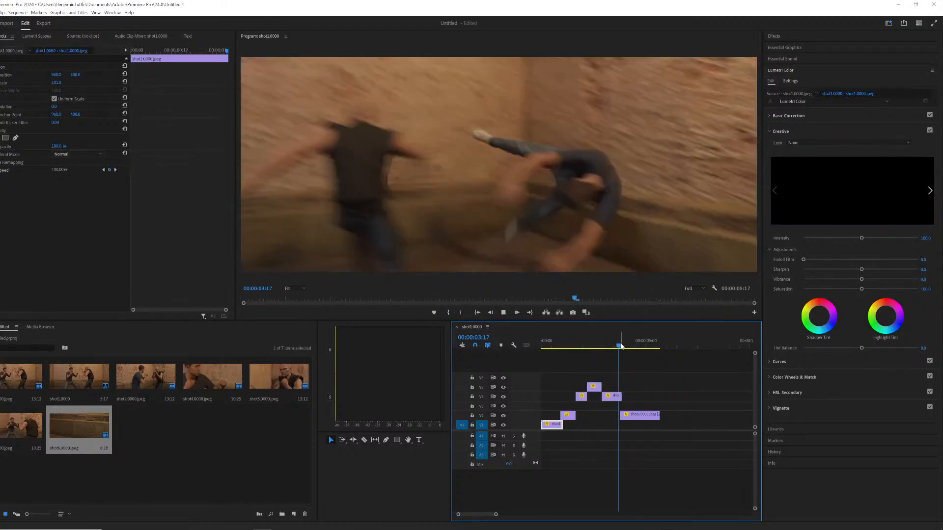
key("space")
left_click(615, 344)
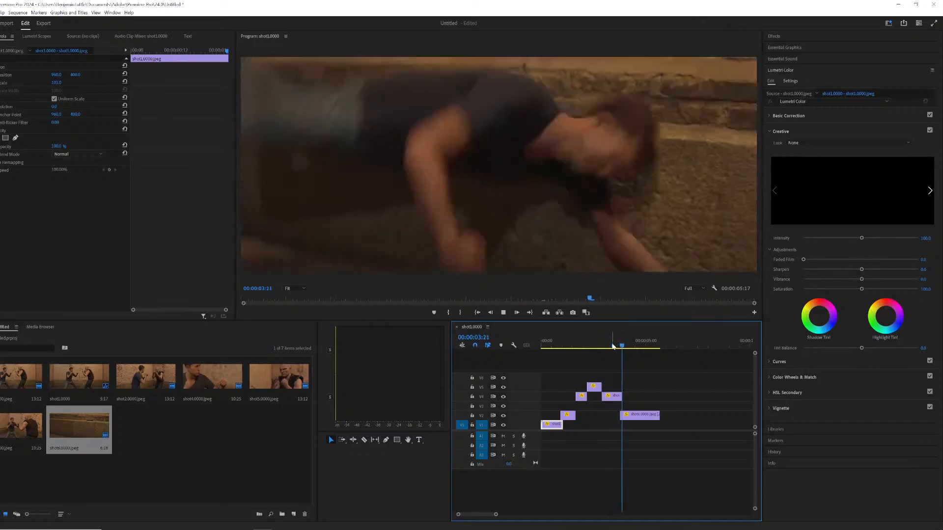
key("space")
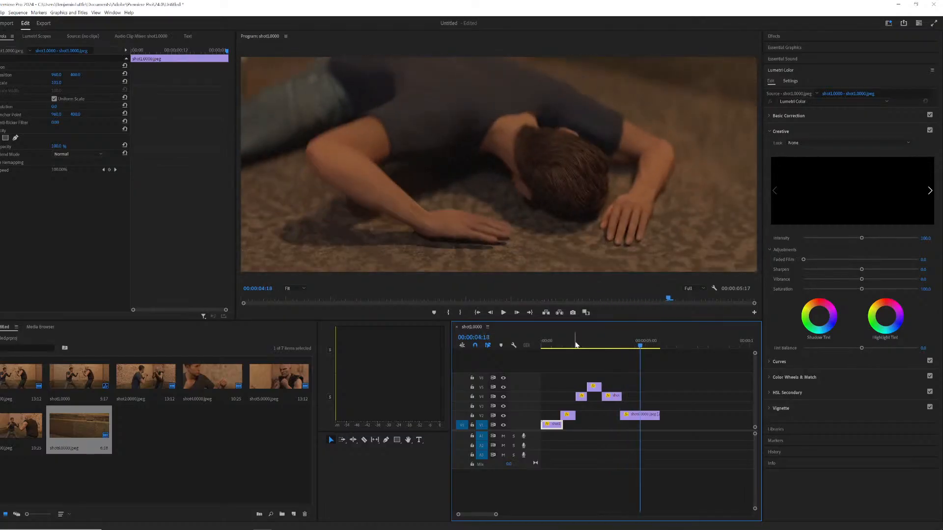
key("Home")
key("space")
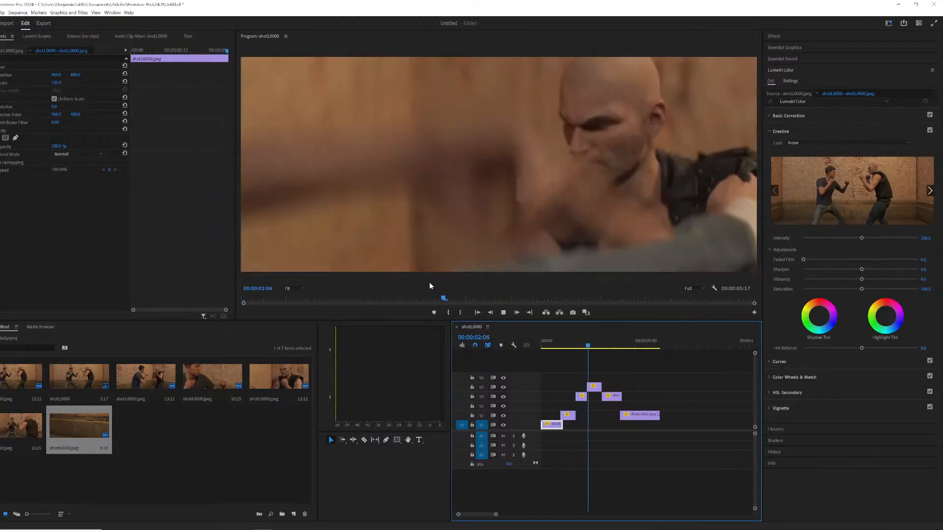
key("space")
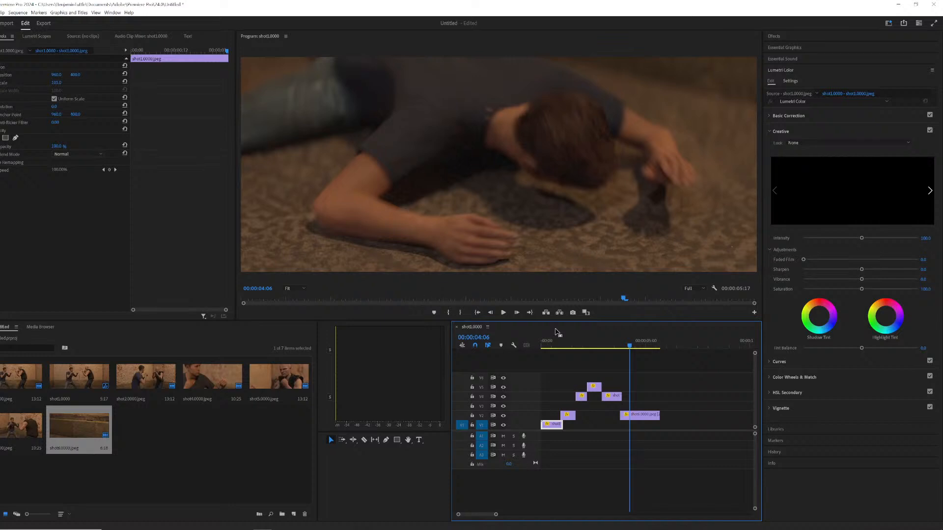
left_click(543, 342)
key("space")
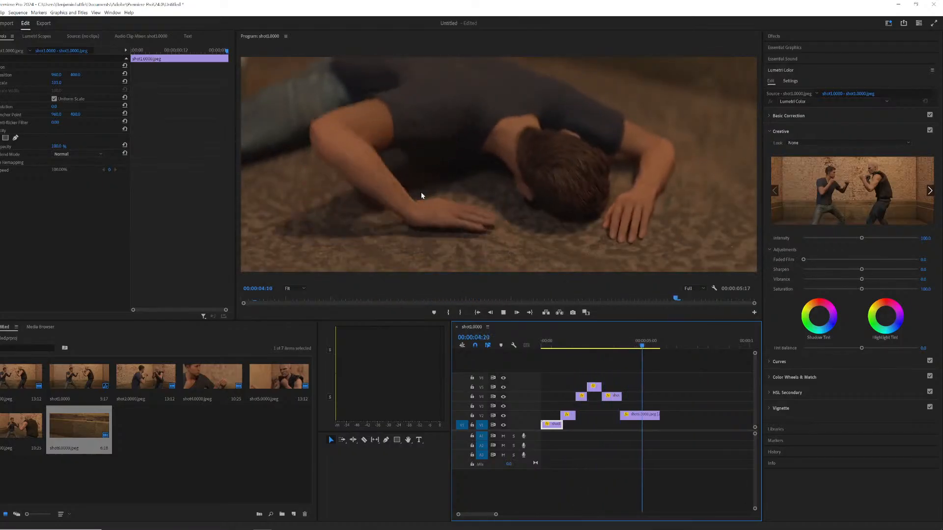
key("space")
Shift the final clip on the second video track slightly later in the timeline.
left_click_drag(618, 344, 622, 343)
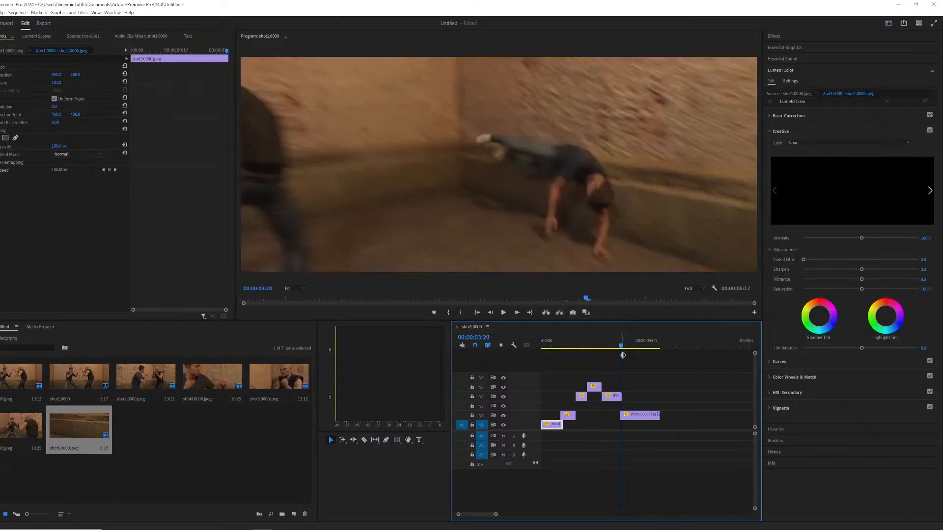
left_click_drag(638, 416, 642, 417)
left_click(610, 339)
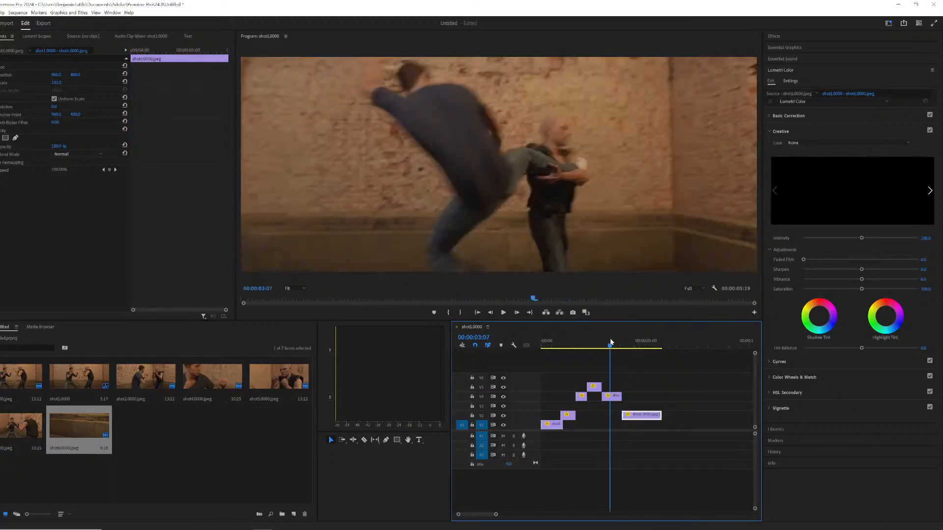
Play back the sequence repeatedly from the start to review the adjusted timing.
key("space")
left_click_drag(611, 338, 590, 335)
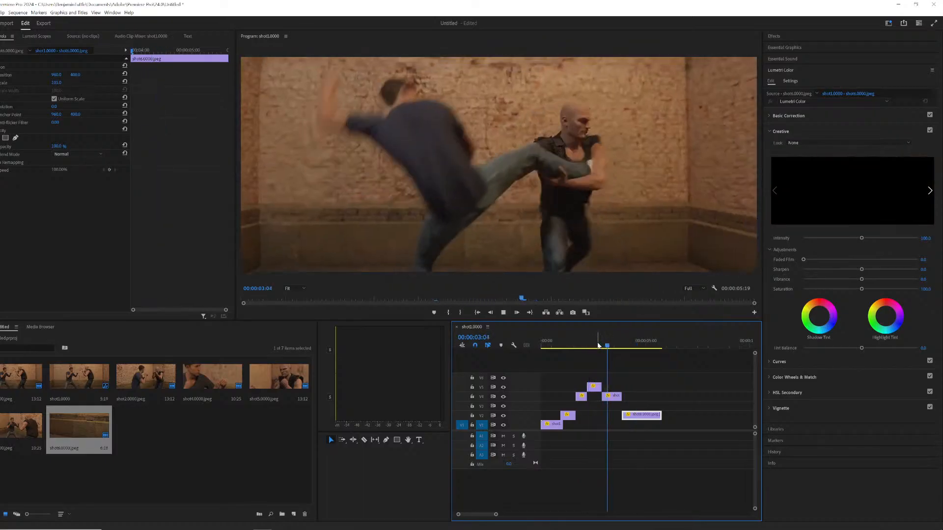
key("space")
left_click(542, 341)
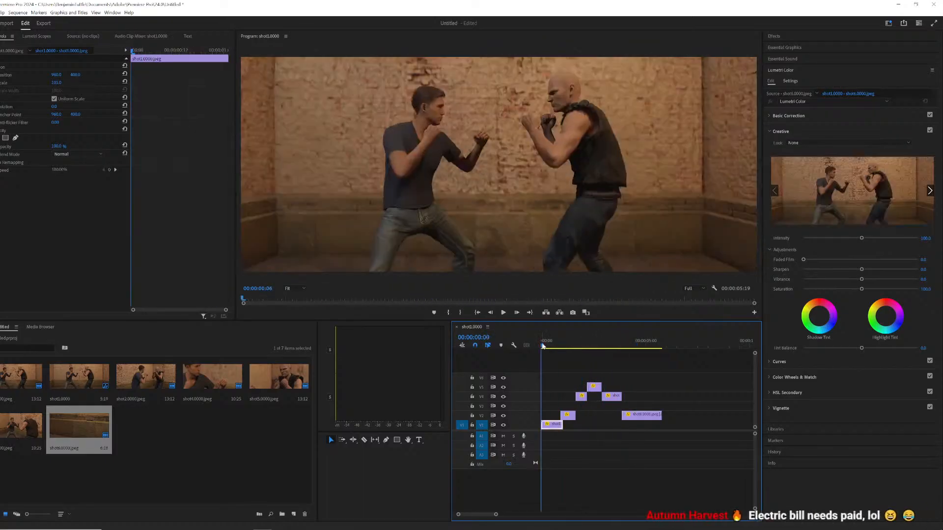
key("space")
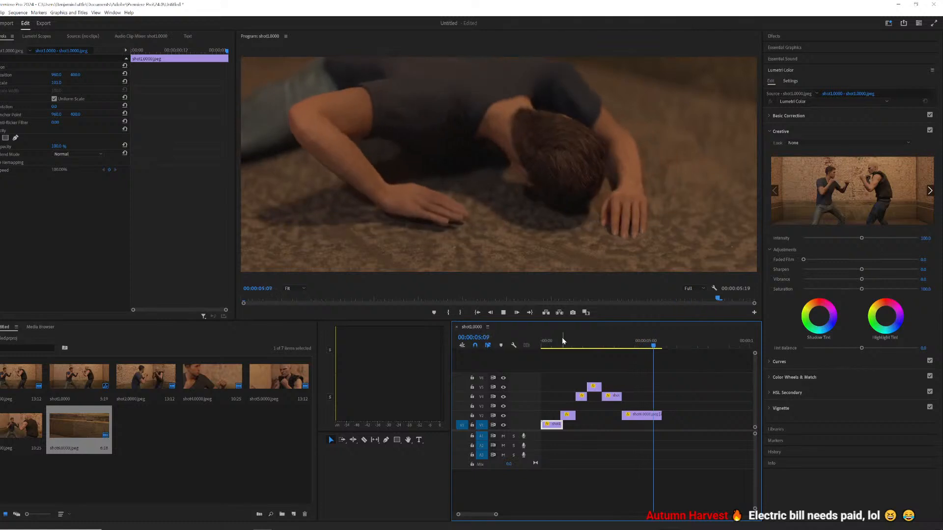
left_click(617, 340)
key("space")
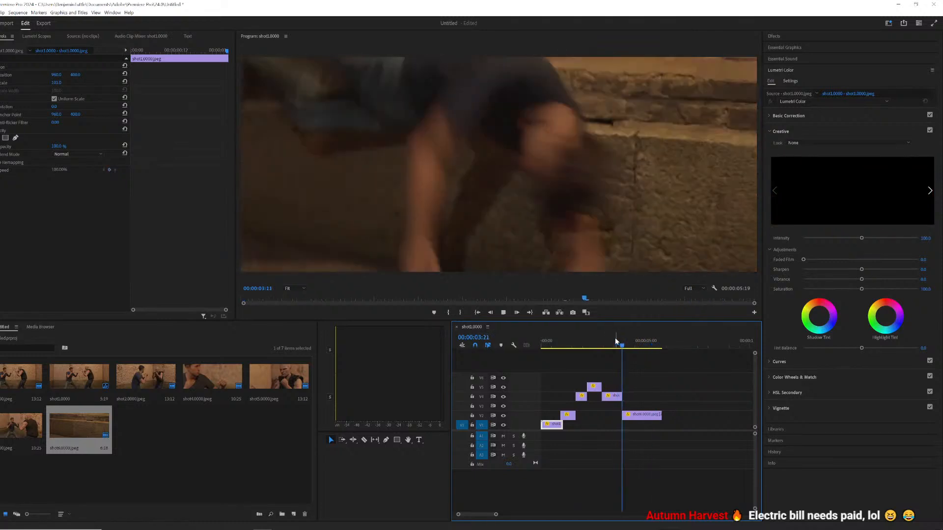
left_click_drag(616, 340, 579, 336)
key("space")
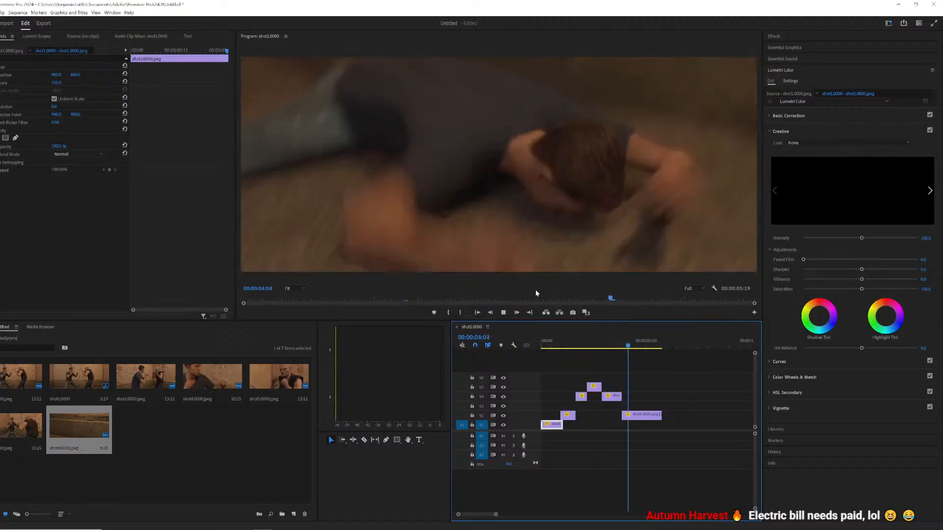
key("space")
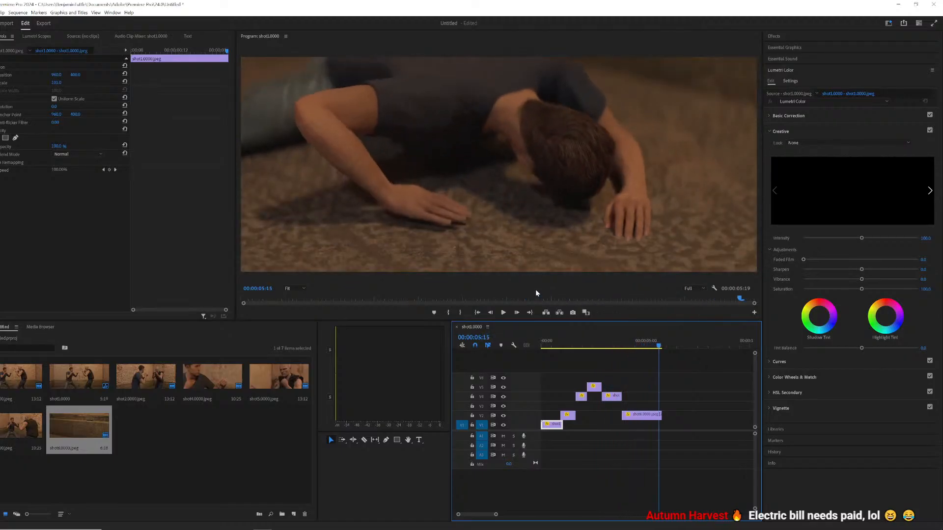
left_click(550, 347)
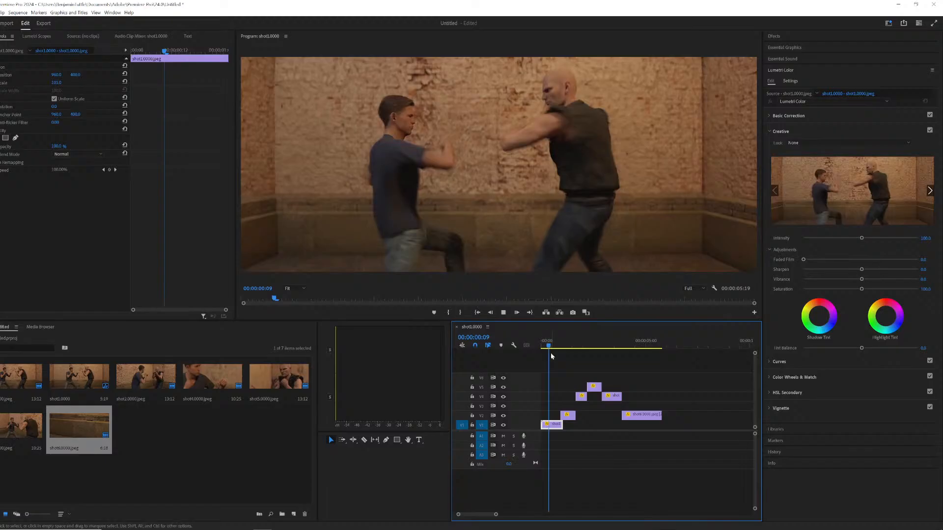
key("space")
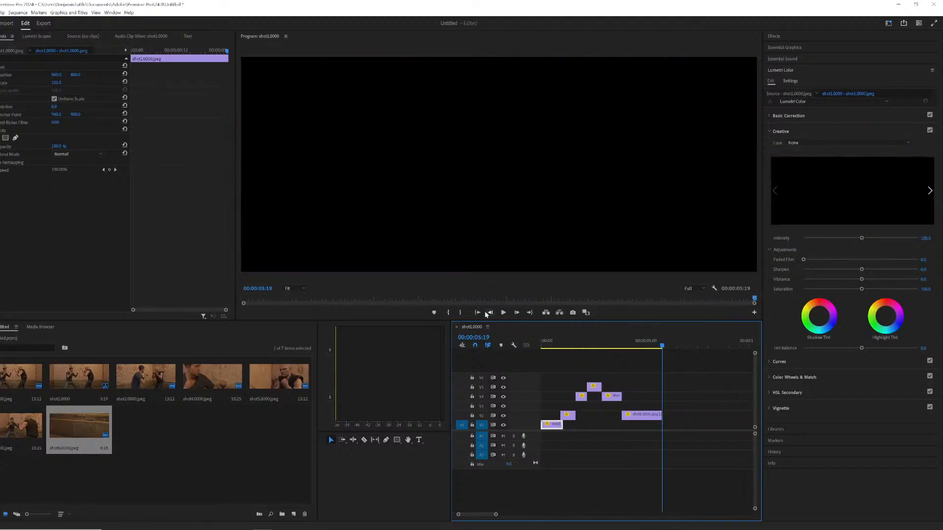
key("space")
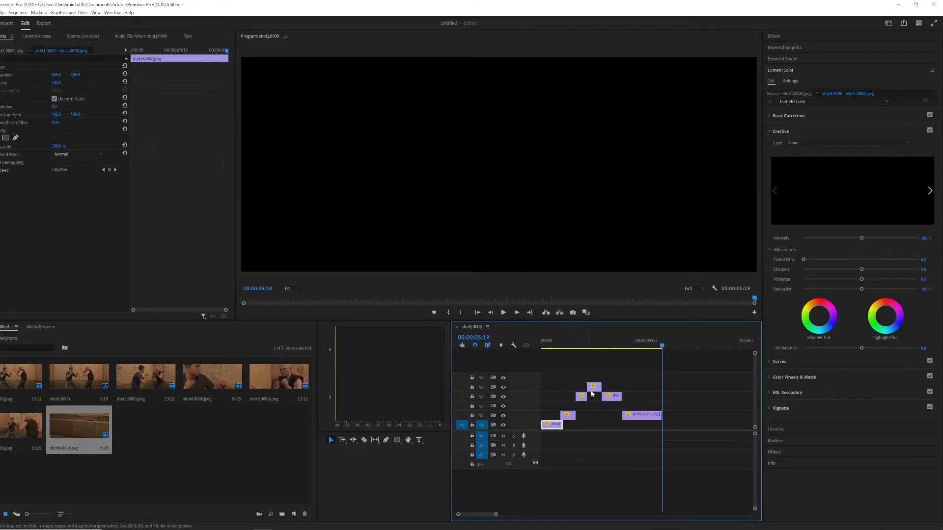
key("space")
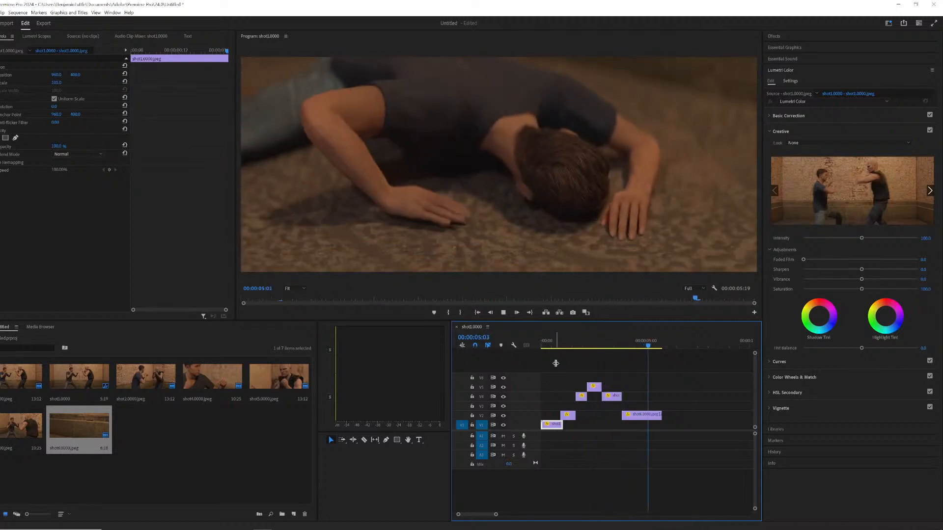
key("space")
left_click(606, 345)
key("space")
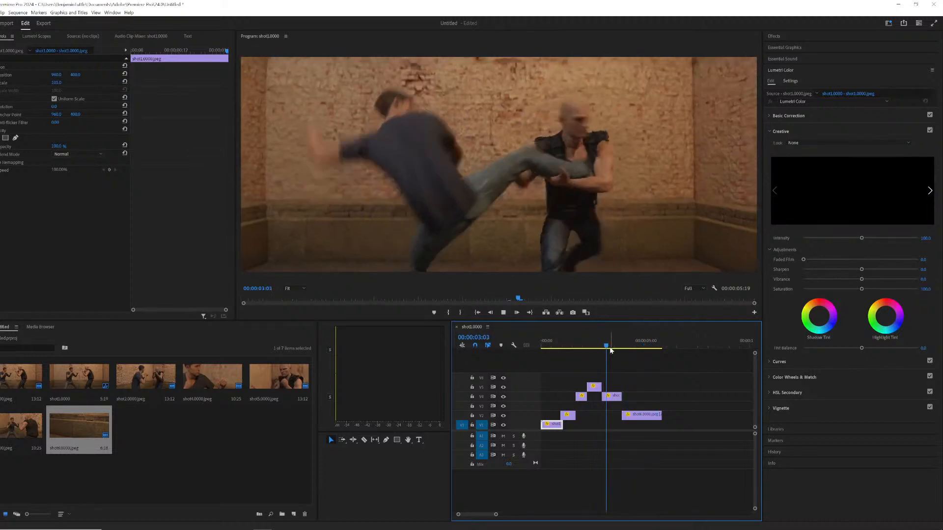
left_click(602, 346)
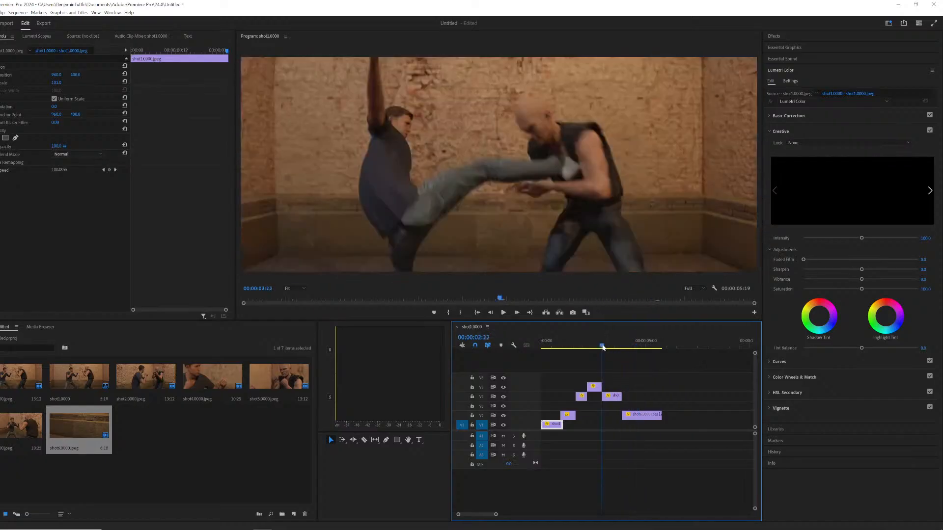
key("space")
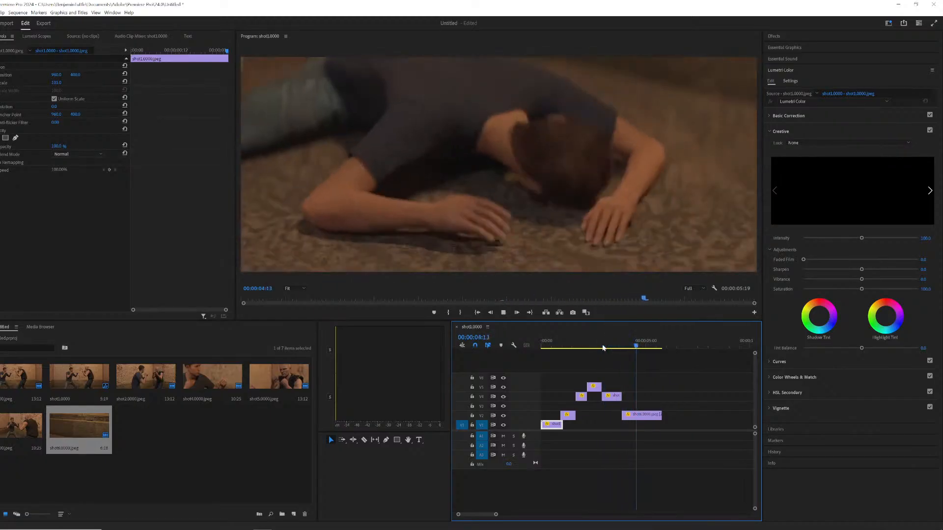
key("space")
left_click(616, 344)
key("space")
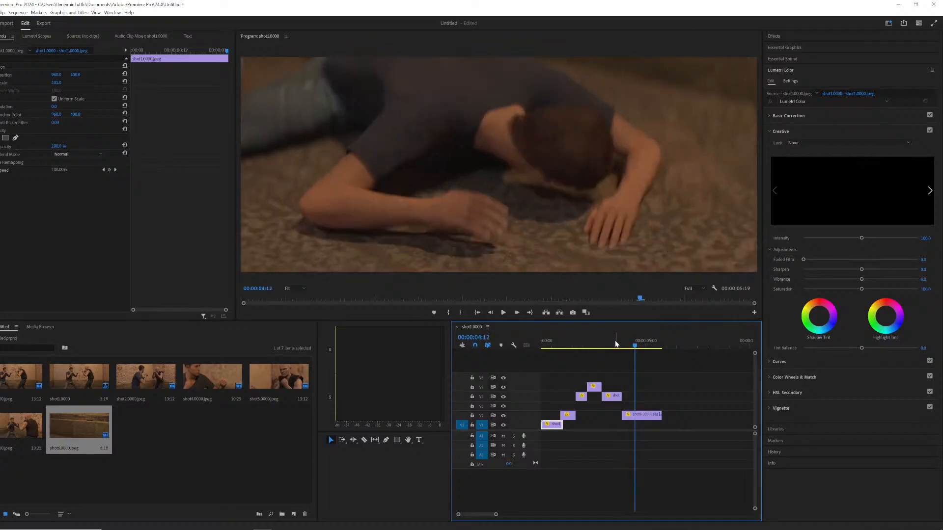
left_click(598, 344)
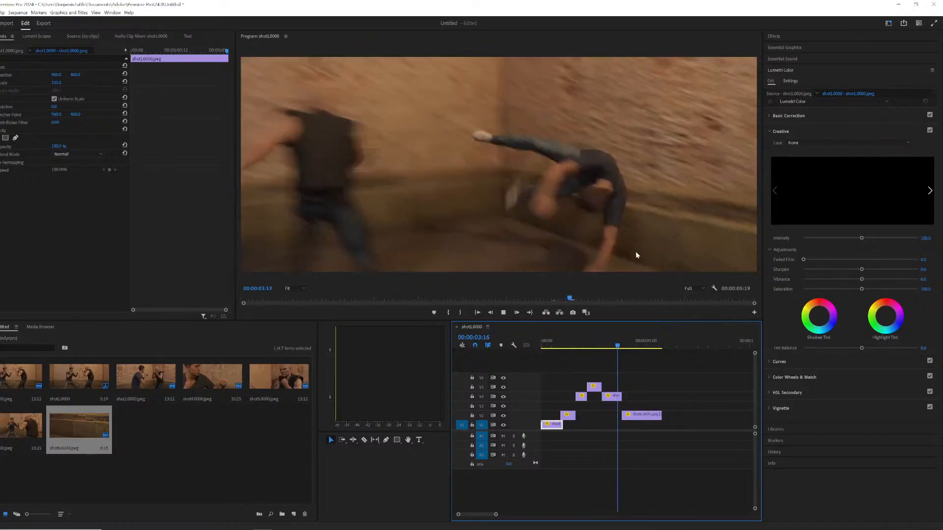
key("space")
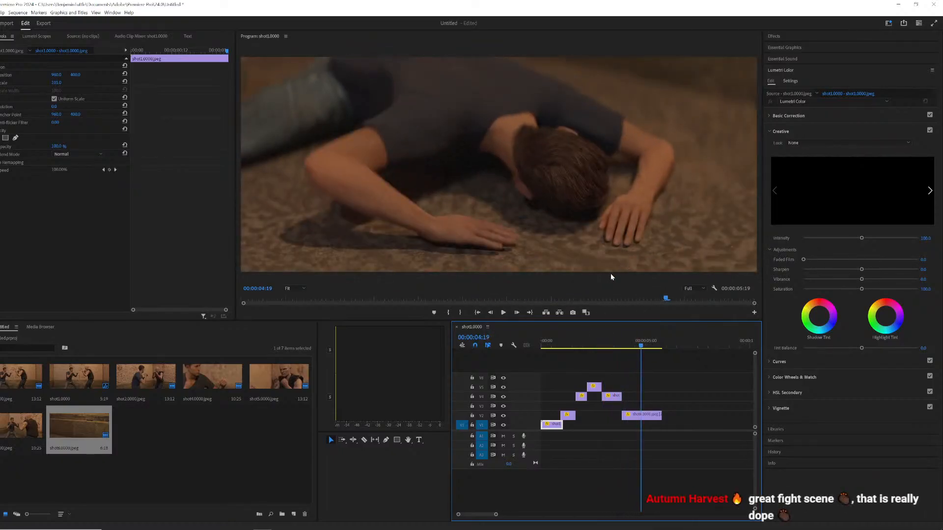
key("Home")
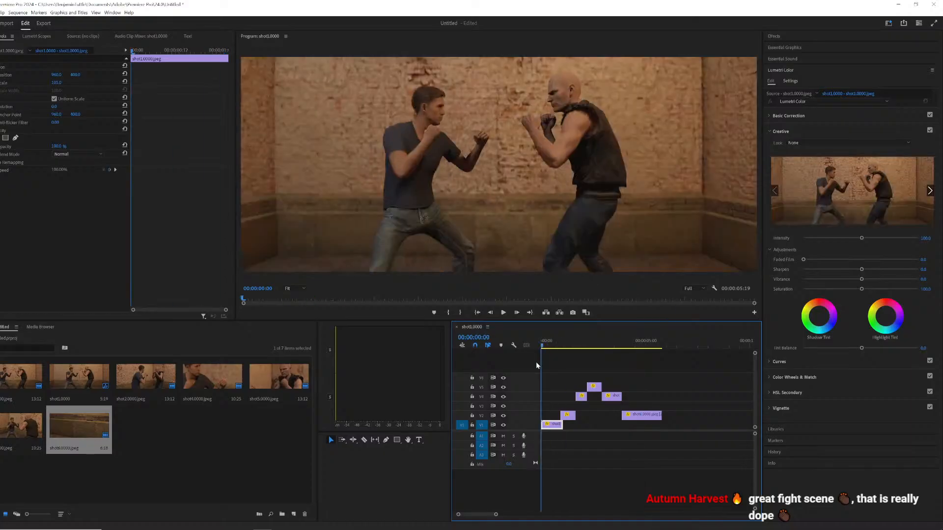
key("space")
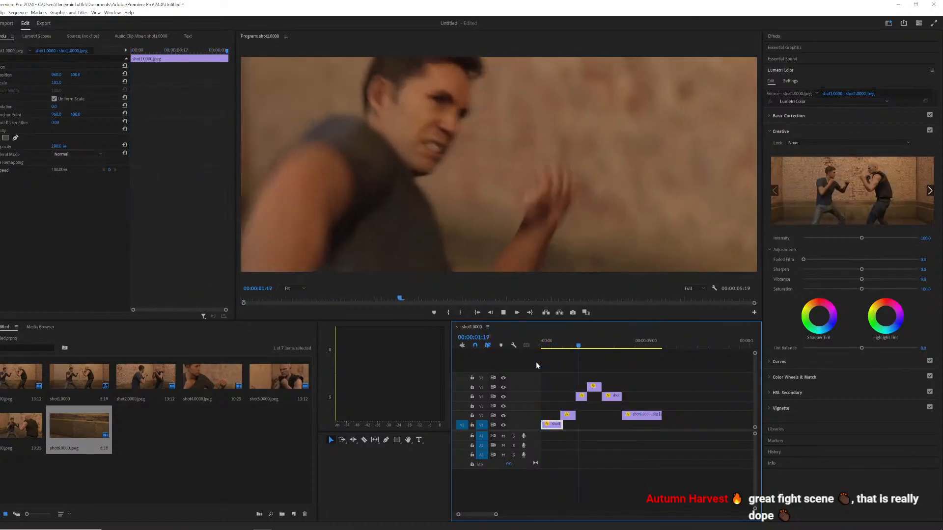
key("space")
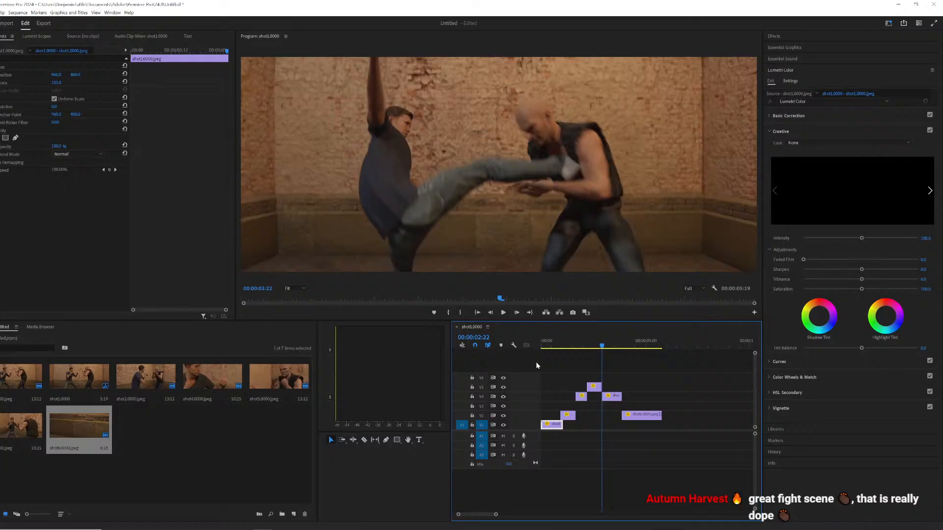
key("space")
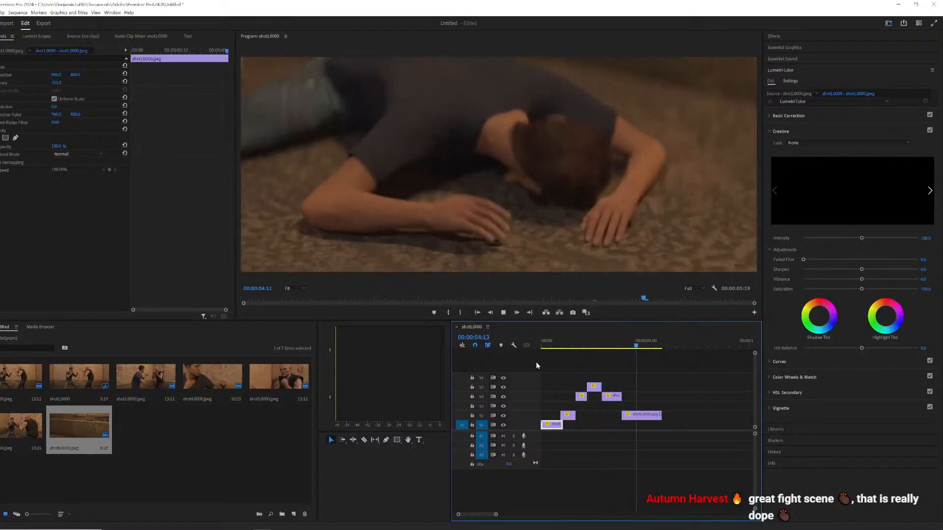
key("space")
key("Home")
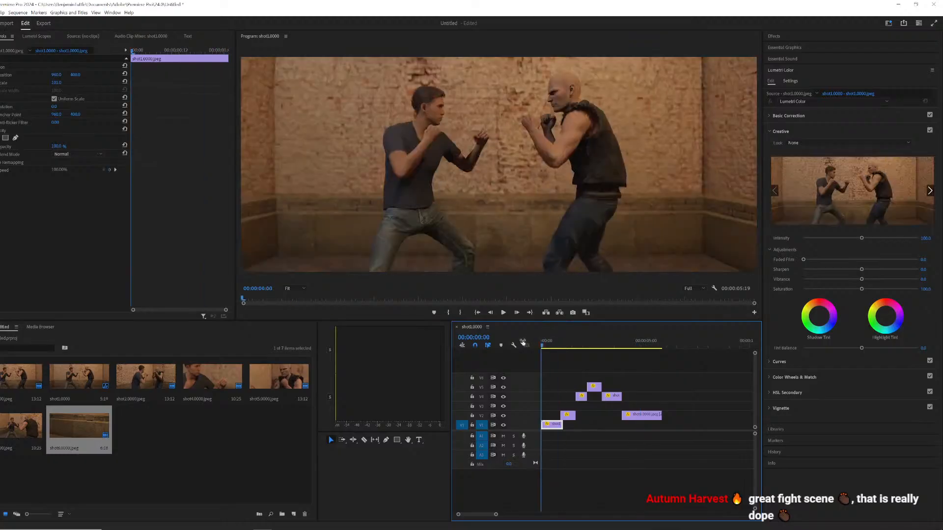
Replay the fight sequence several times from its beginning to check the final shot order and cuts.
key("space")
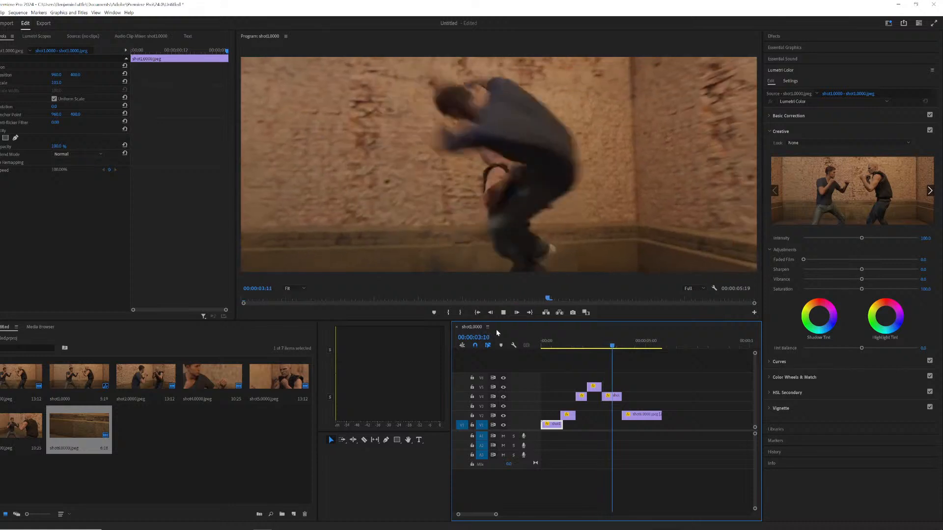
key("space")
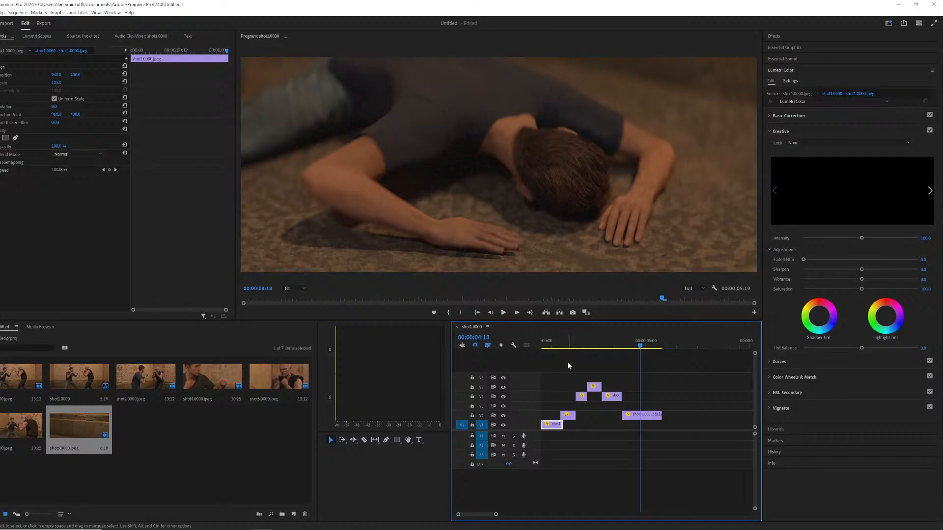
left_click(549, 340)
key("space")
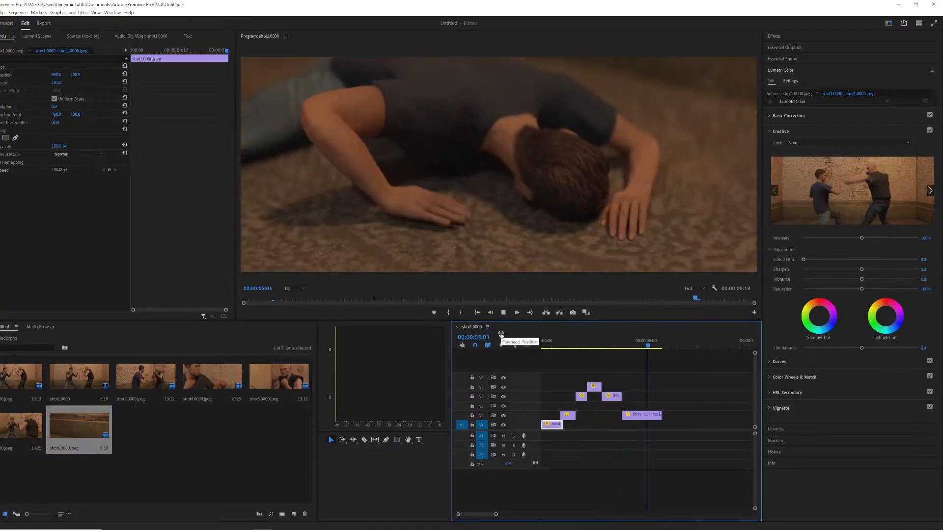
key("space")
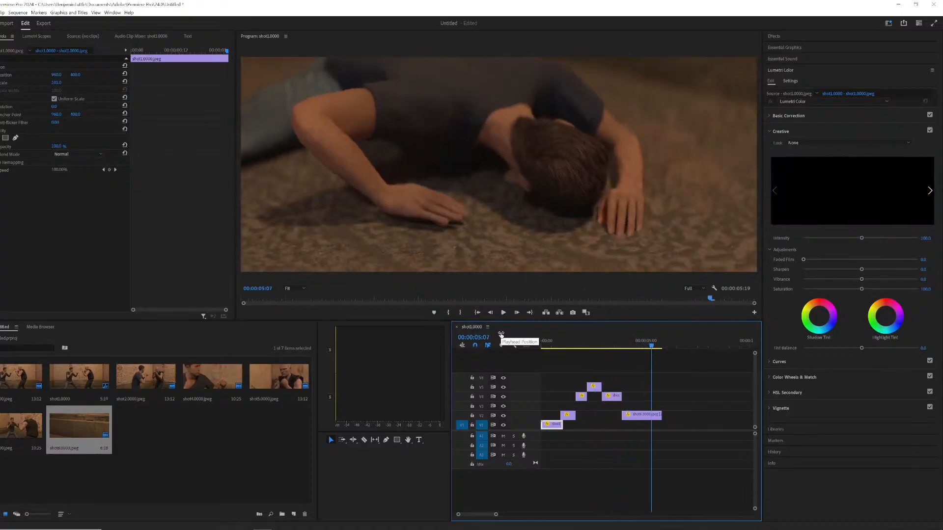
left_click(543, 346)
key("space")
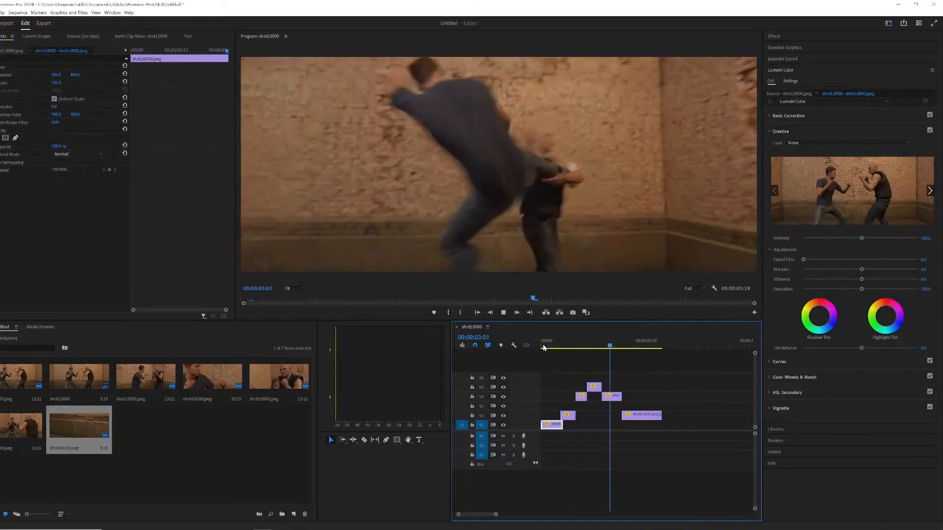
key("space")
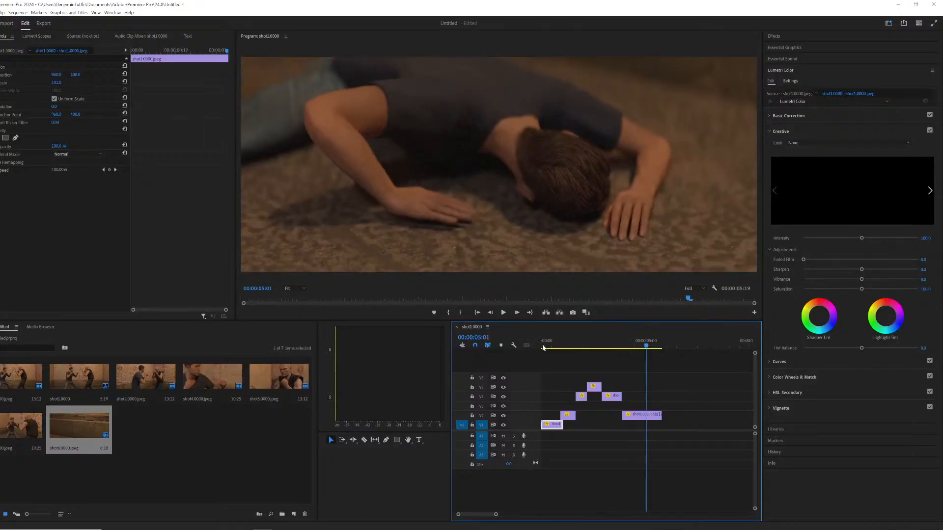
left_click(543, 348)
key("space")
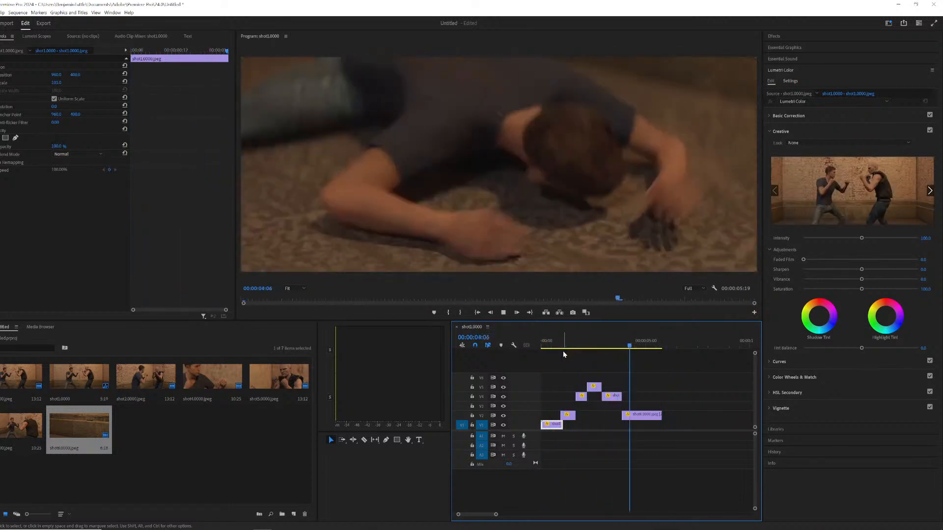
key("space")
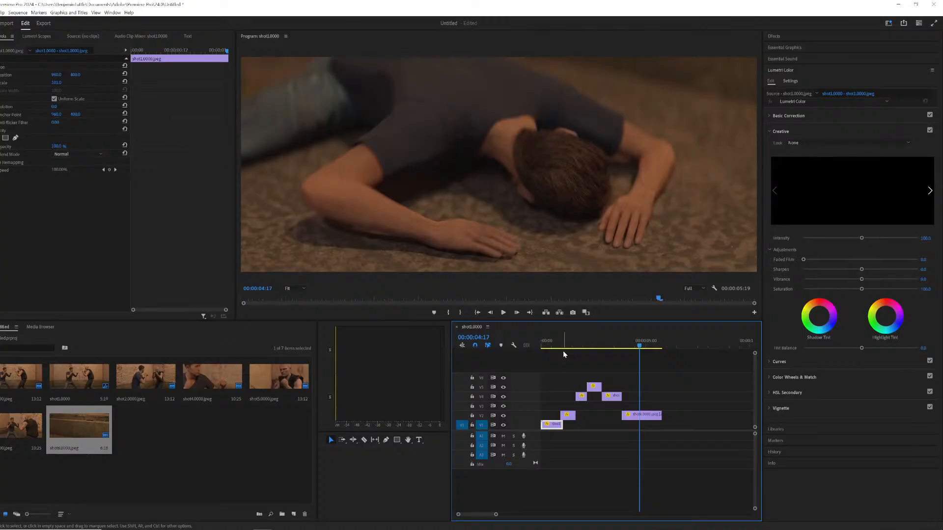
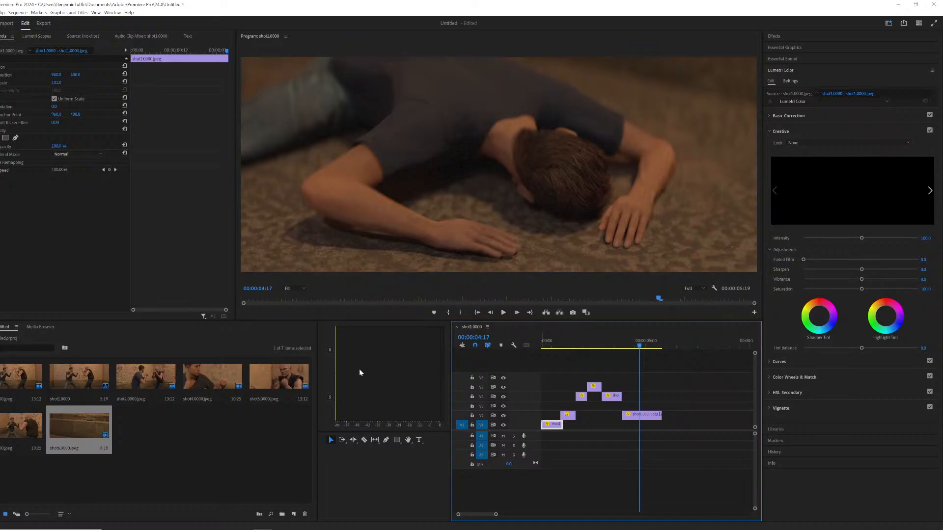
Add the first project-bin clip to track V1 after the existing clips and play it.
left_click(545, 343)
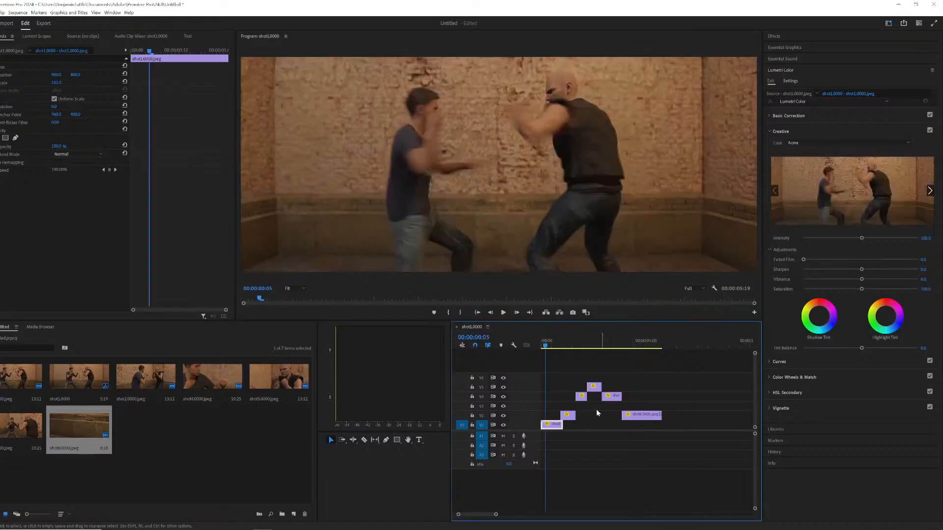
left_click_drag(20, 376, 698, 415)
key("space")
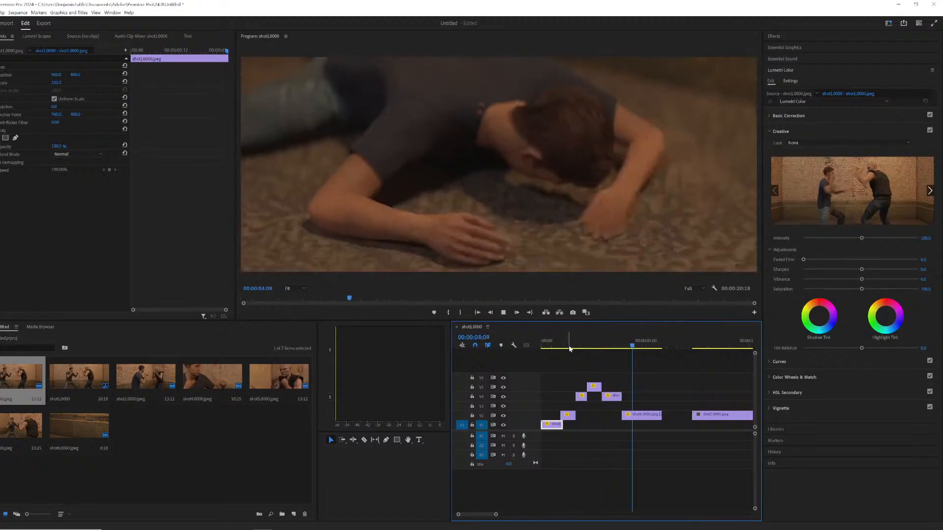
key("space")
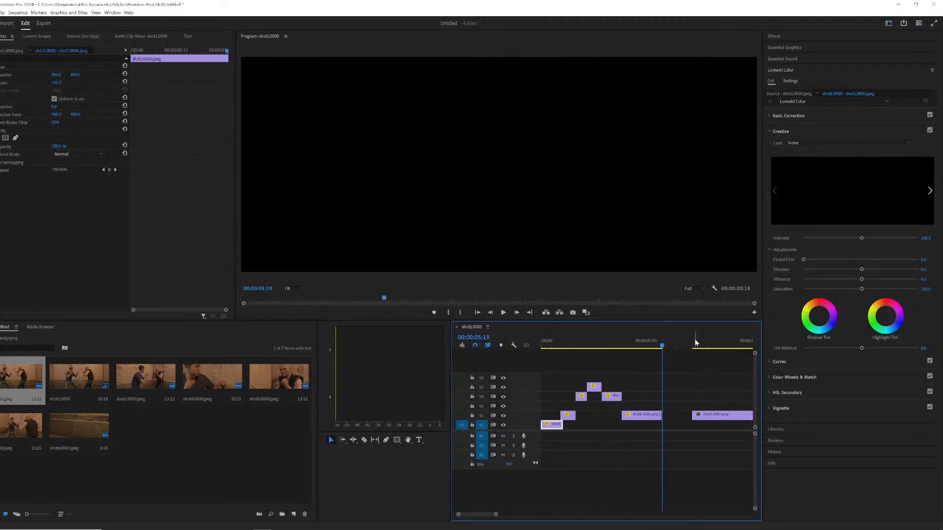
Preview the newly added clip, then set its speed to 200%.
left_click(698, 343)
key("space")
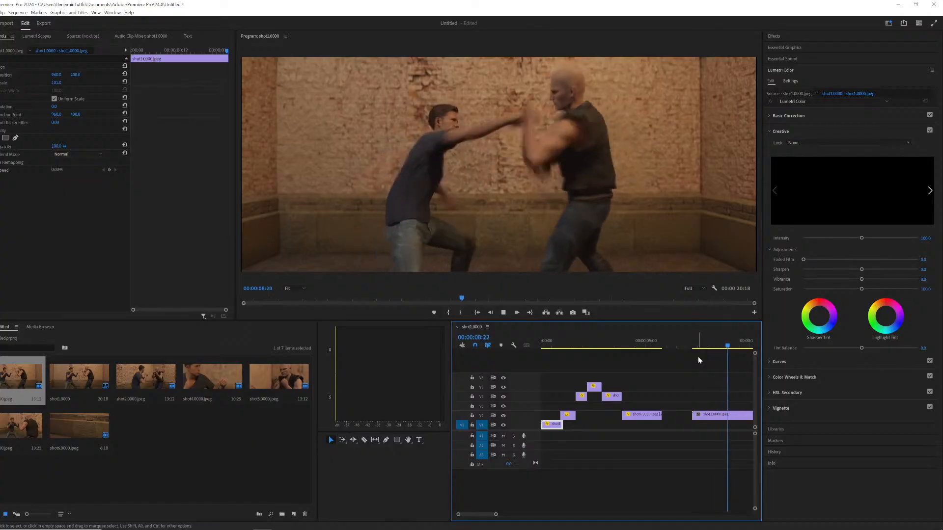
key("space")
right_click(719, 415)
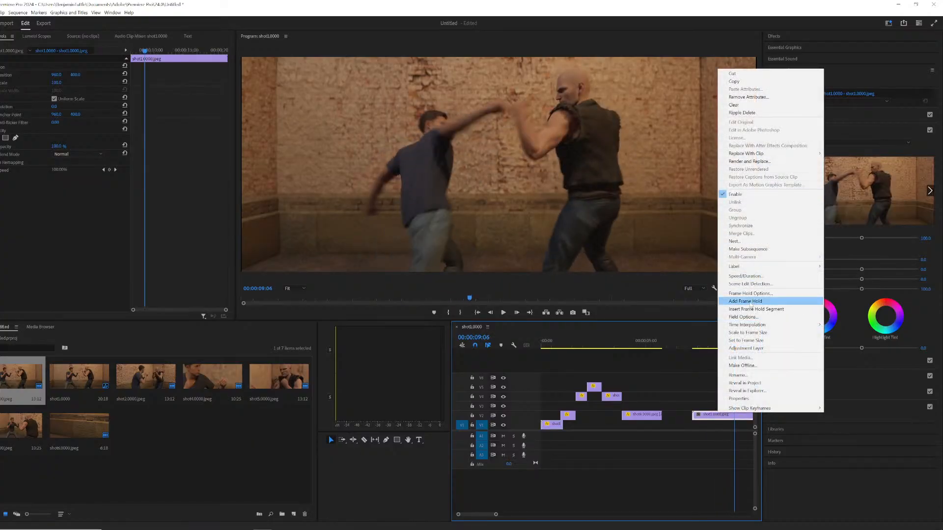
left_click(754, 276)
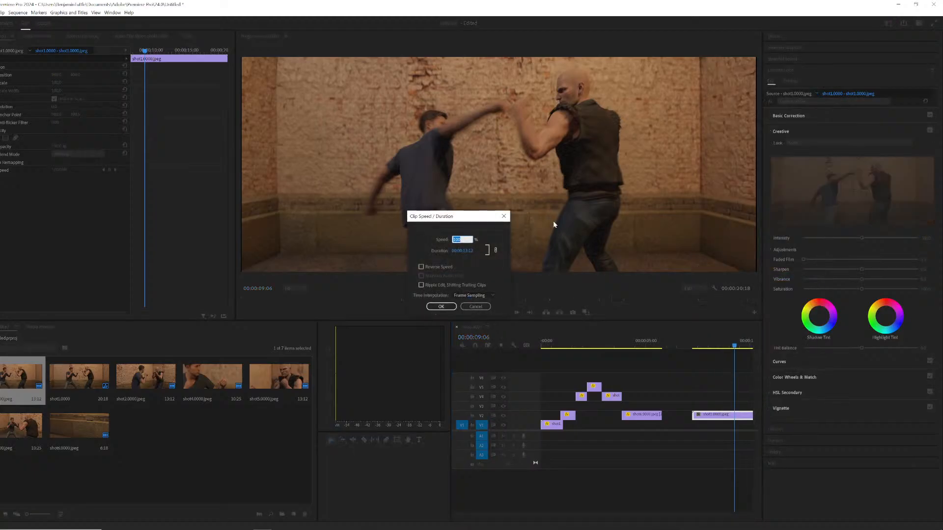
type("200")
key("Return")
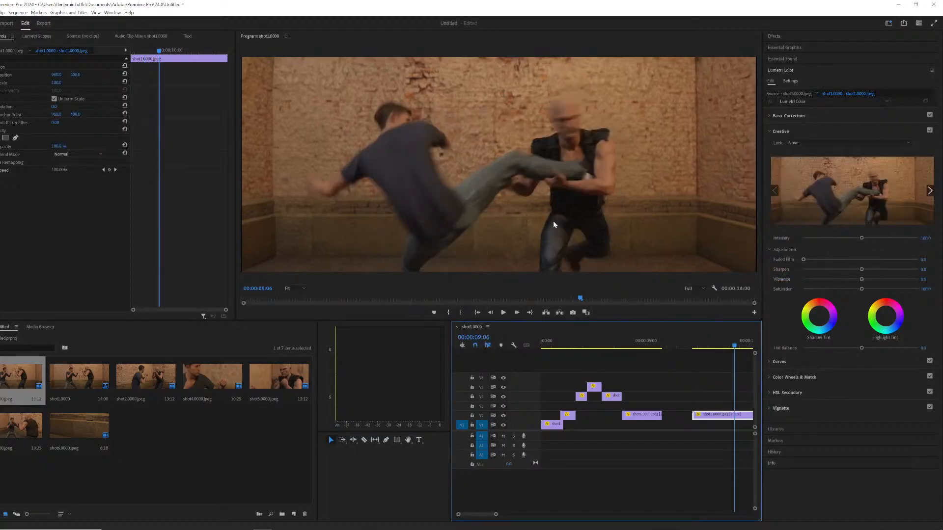
Play back the sped-up final clip in the timeline.
left_click(687, 347)
key("space")
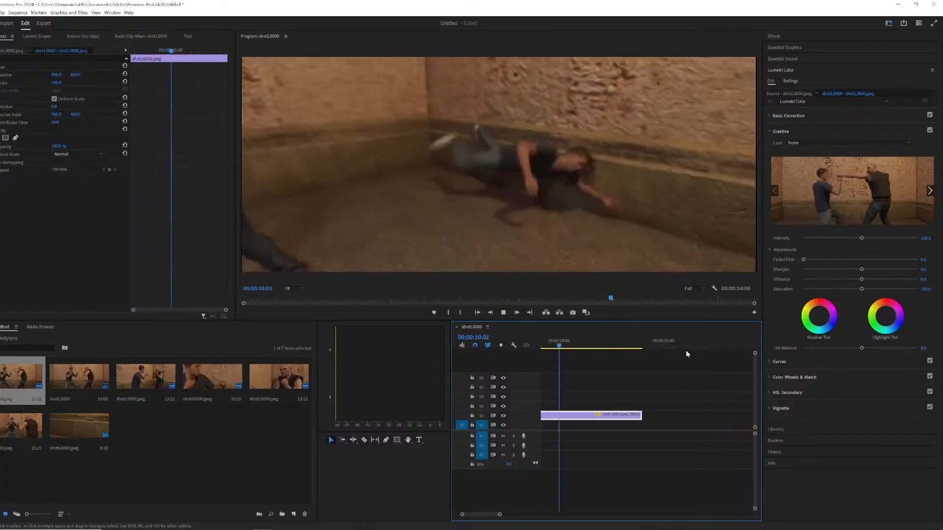
key("space")
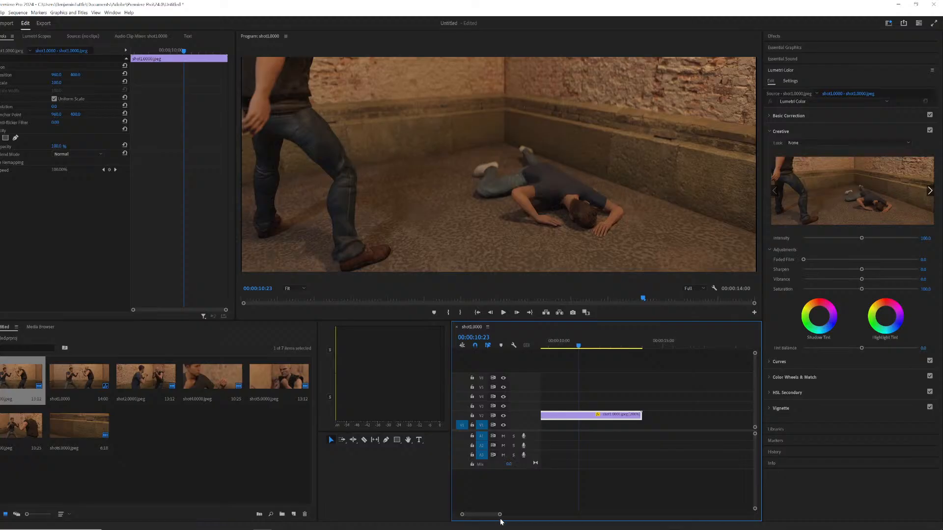
left_click_drag(499, 517, 518, 516)
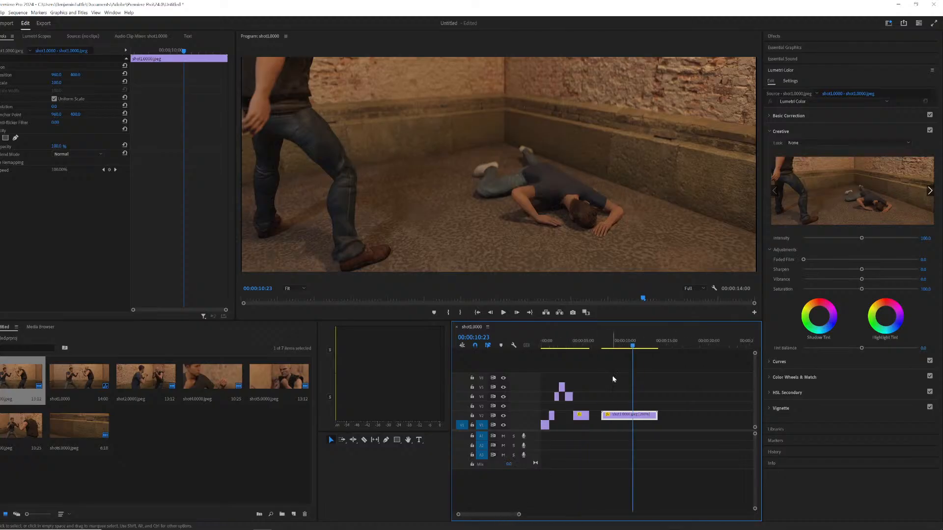
left_click(604, 346)
key("space")
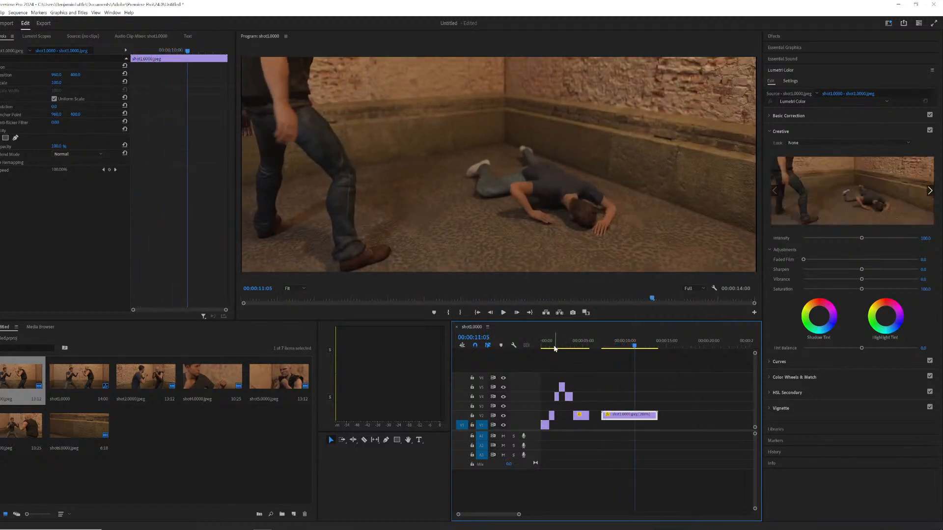
Review the full sequence playback from the beginning several times.
key("Home")
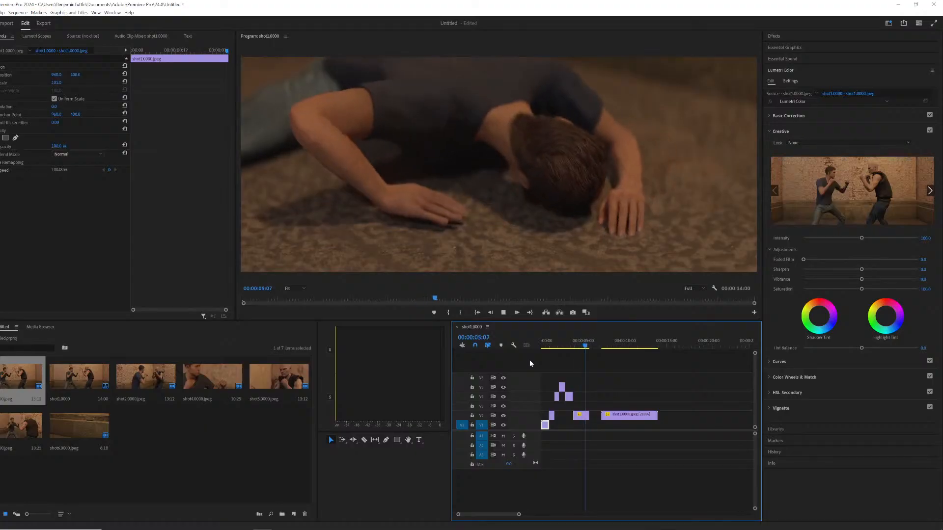
key("space")
key("space")
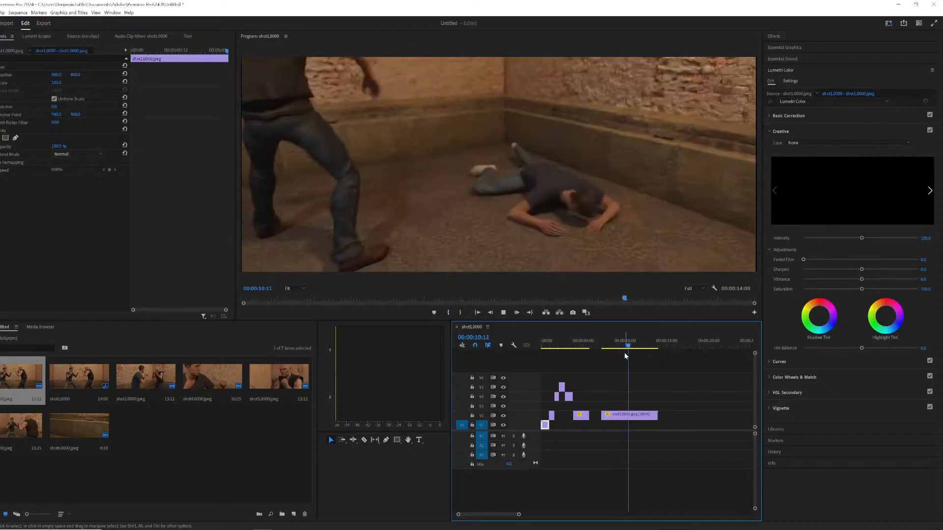
left_click(555, 347)
key("Home")
key("space")
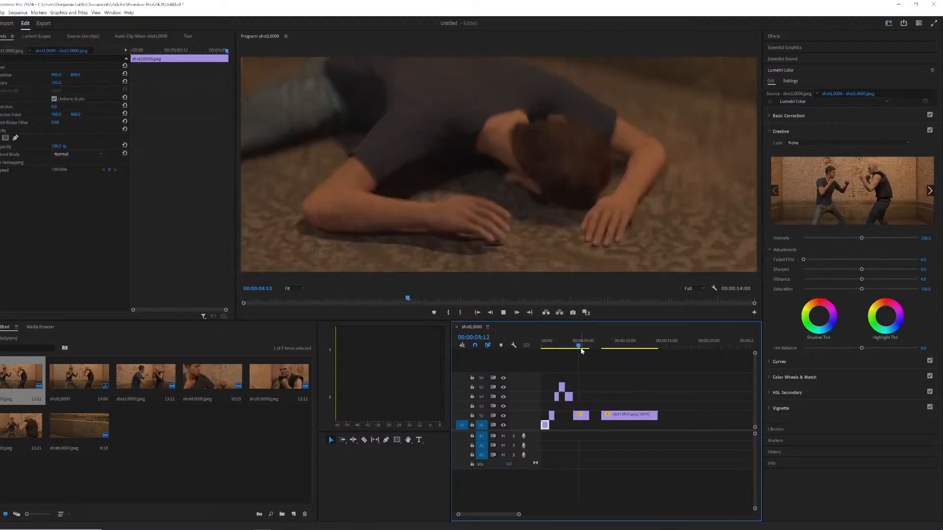
key("space")
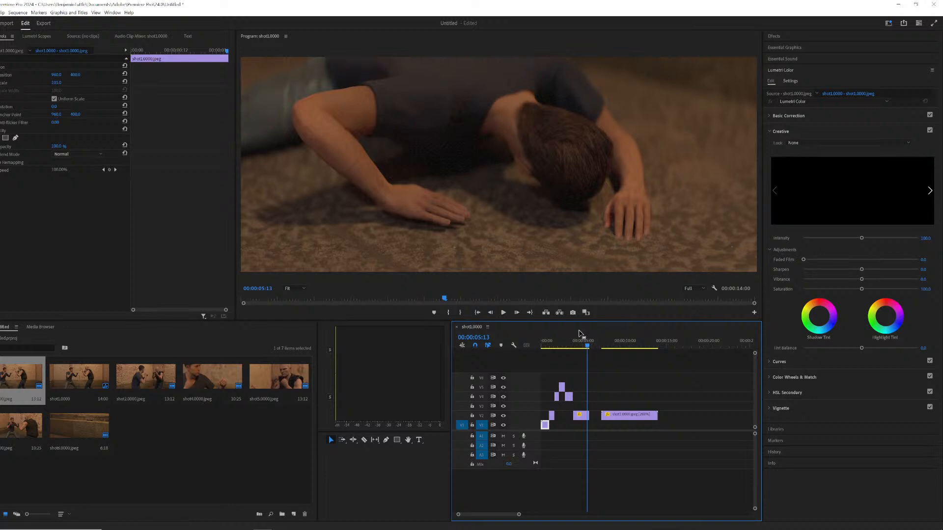
left_click_drag(580, 332, 520, 336)
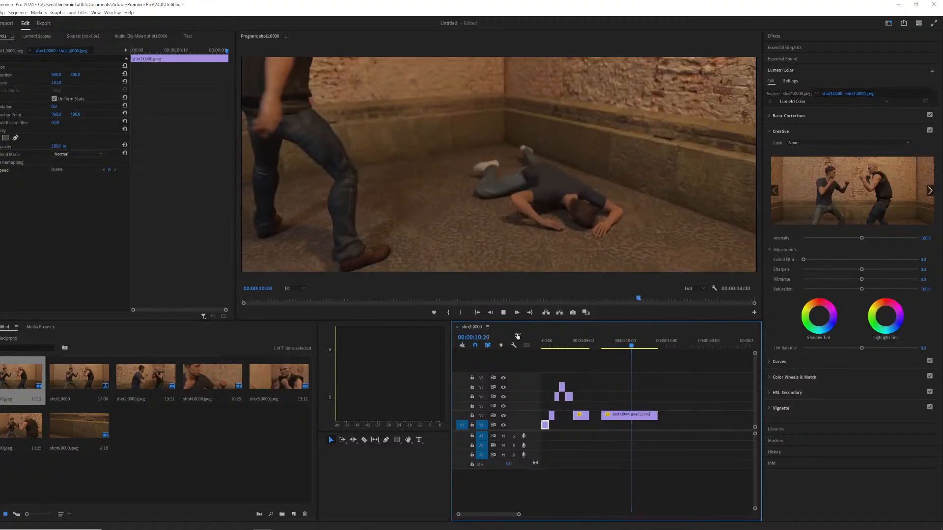
left_click(602, 348)
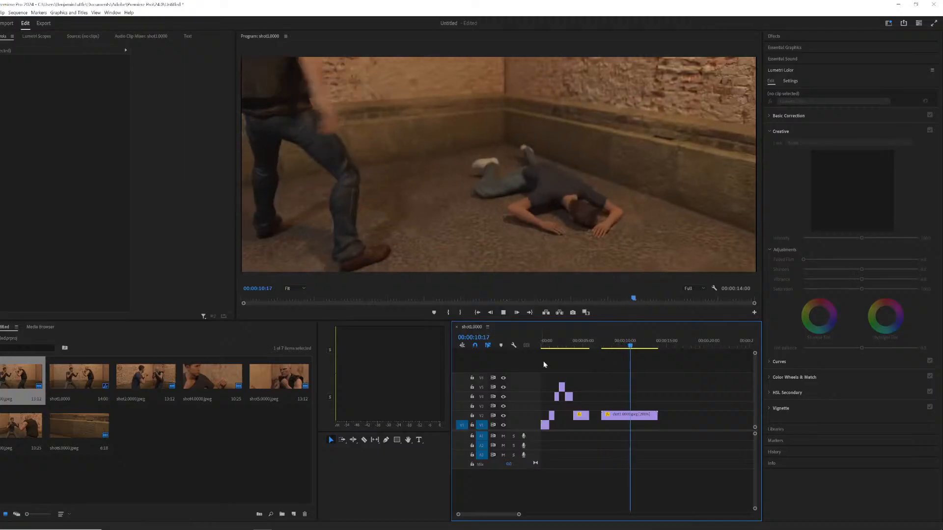
key("space")
left_click_drag(549, 339, 543, 343)
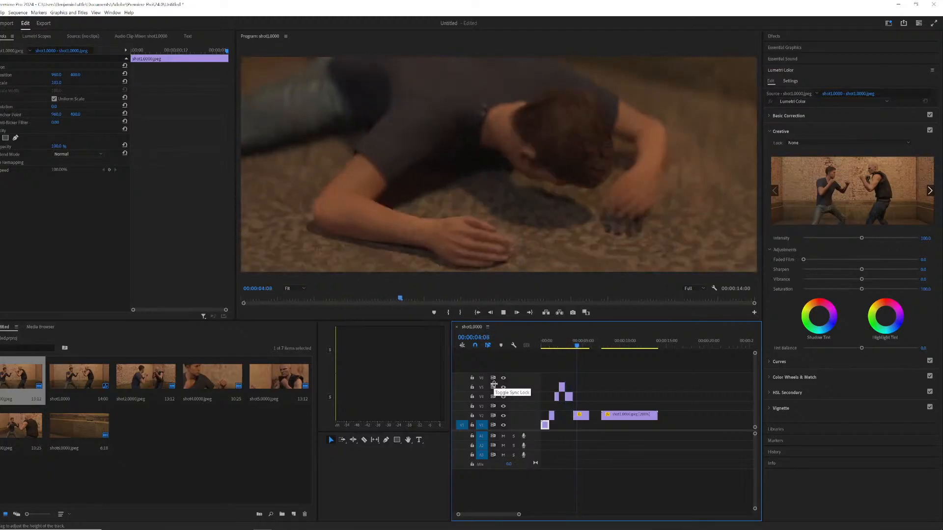
key("space")
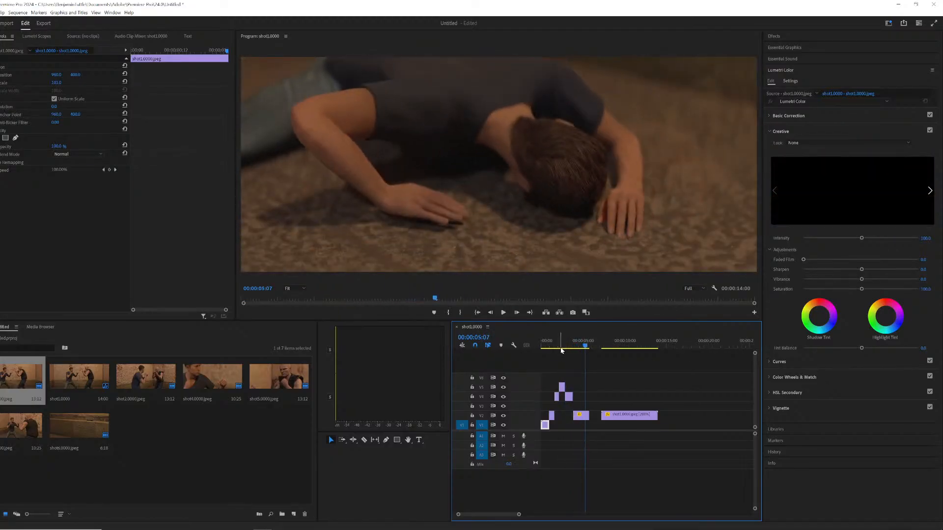
key("Home")
key("space")
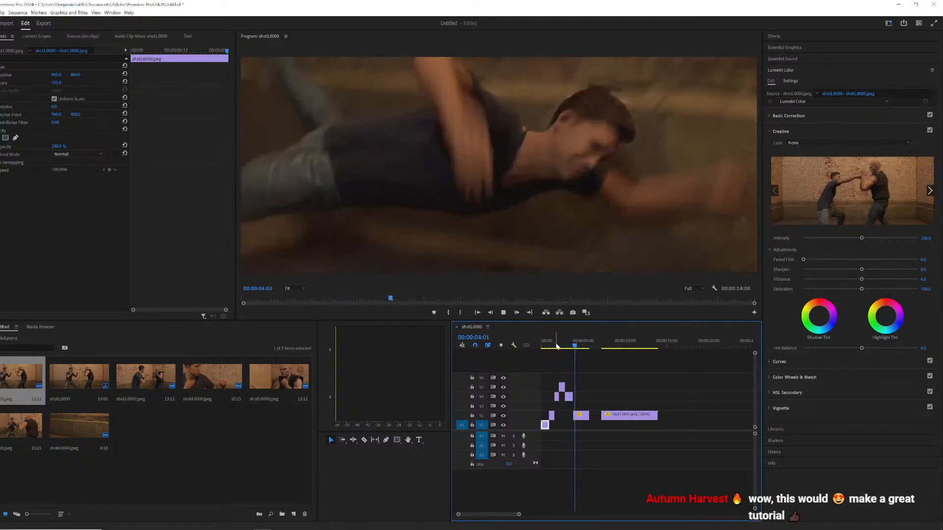
key("space")
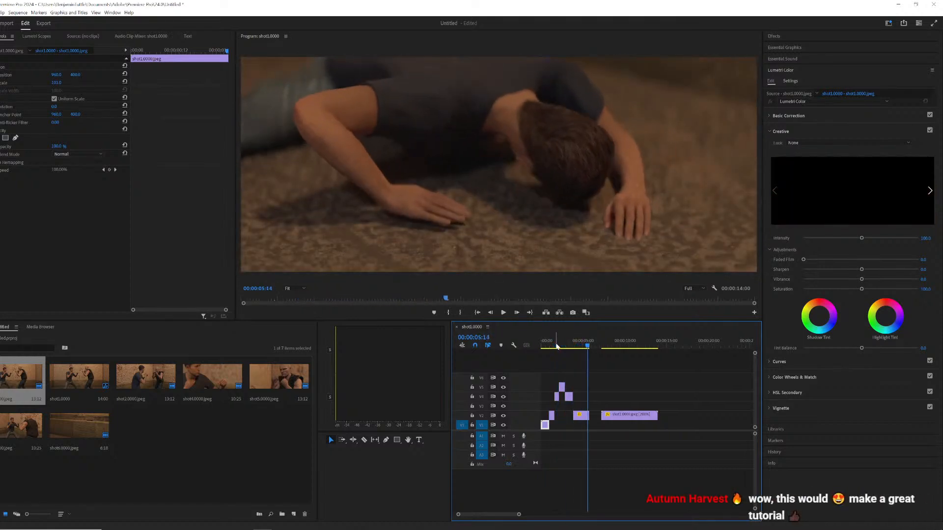
left_click(541, 342)
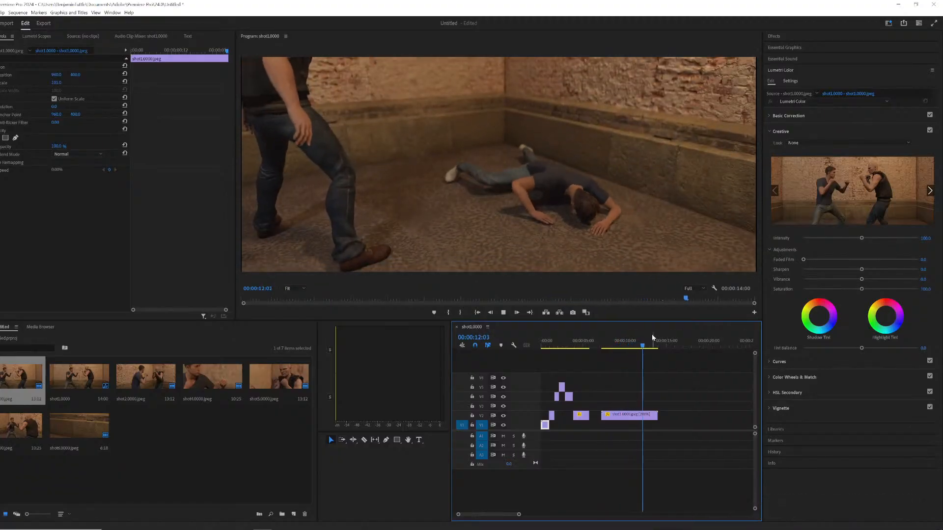
key("Home")
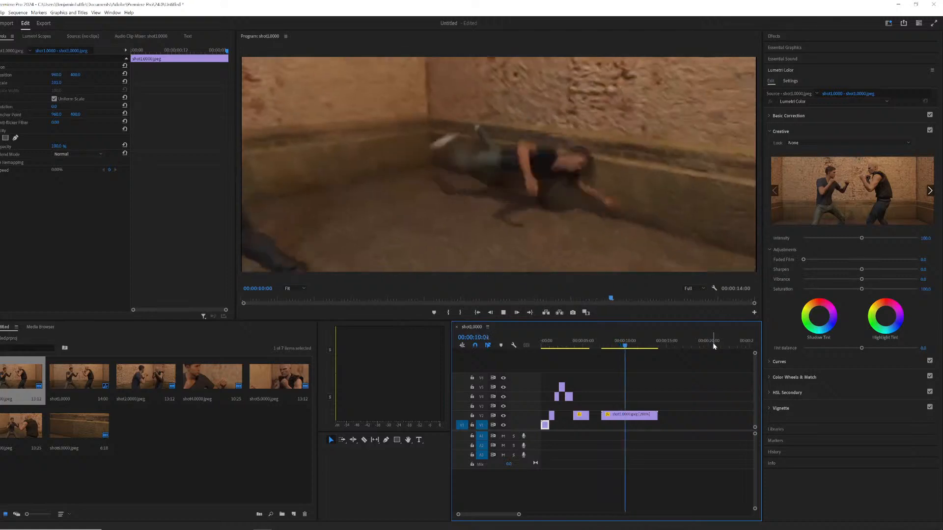
left_click(543, 341)
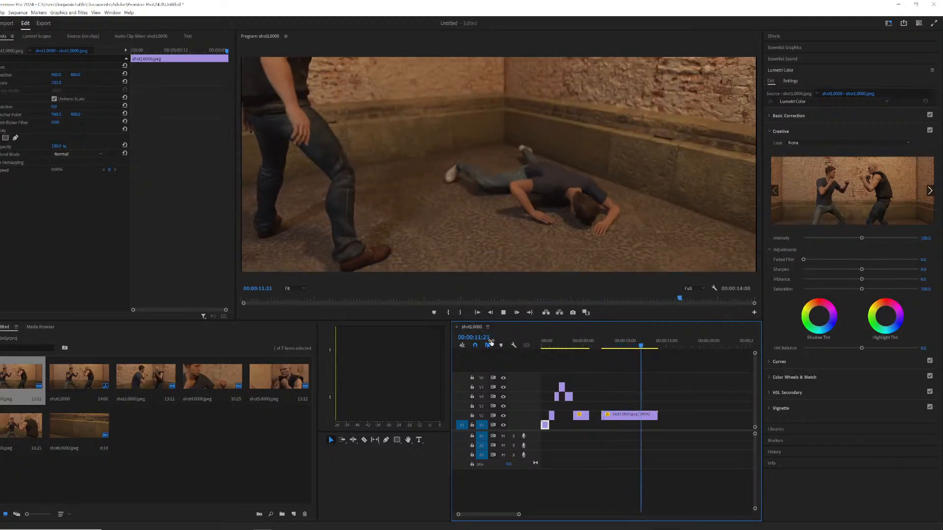
left_click(542, 339)
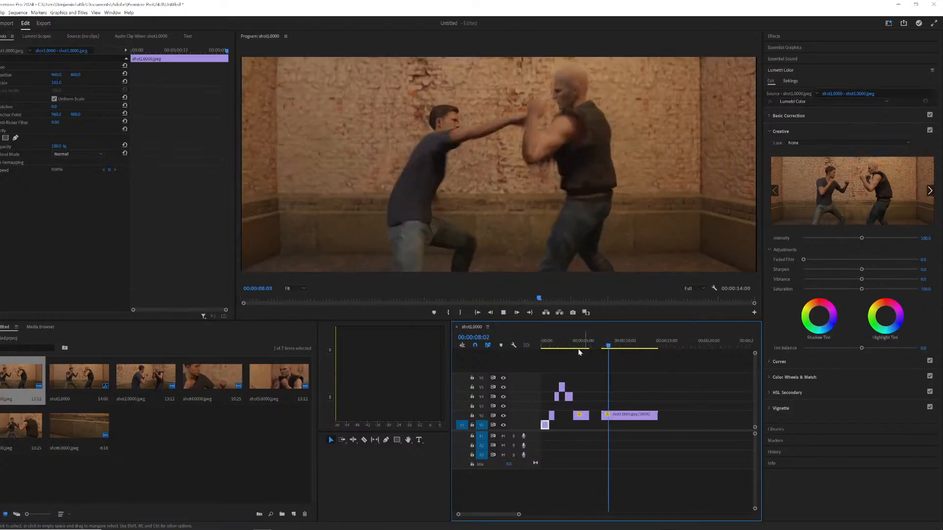
left_click(544, 344)
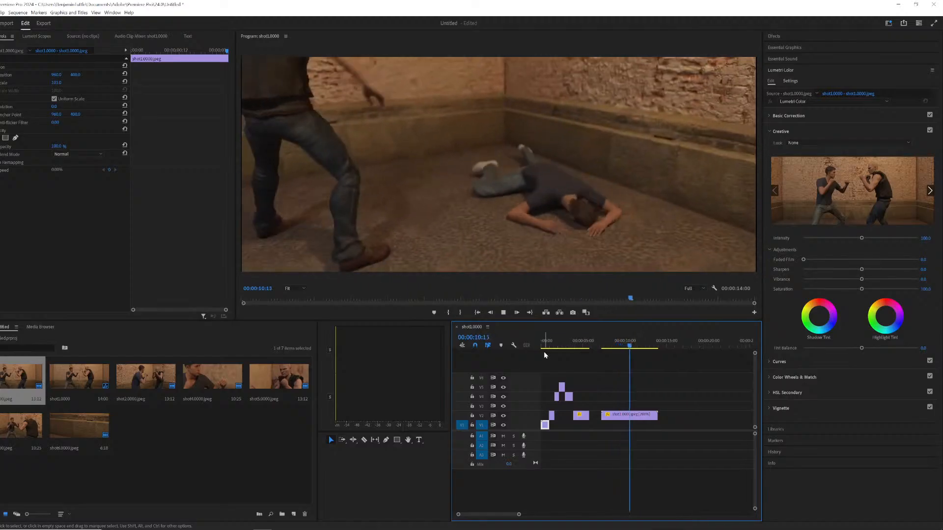
left_click(538, 344)
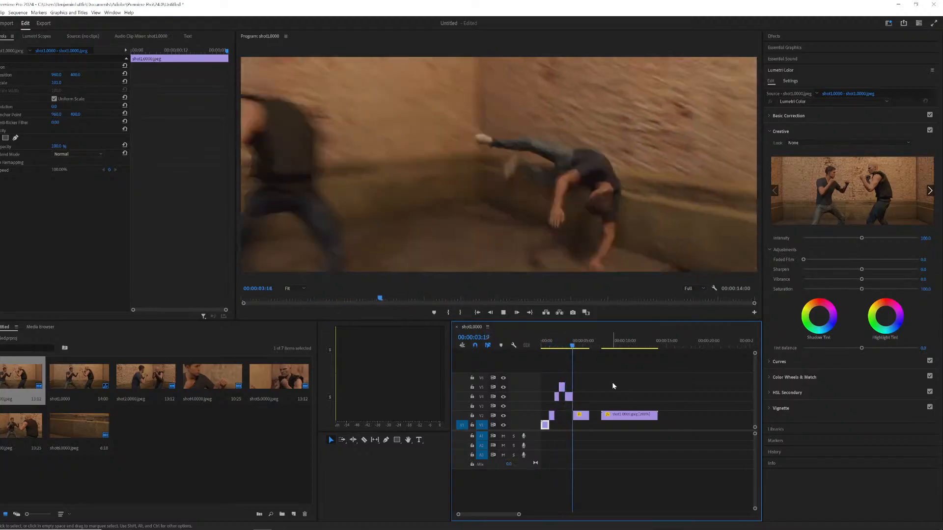
key("space")
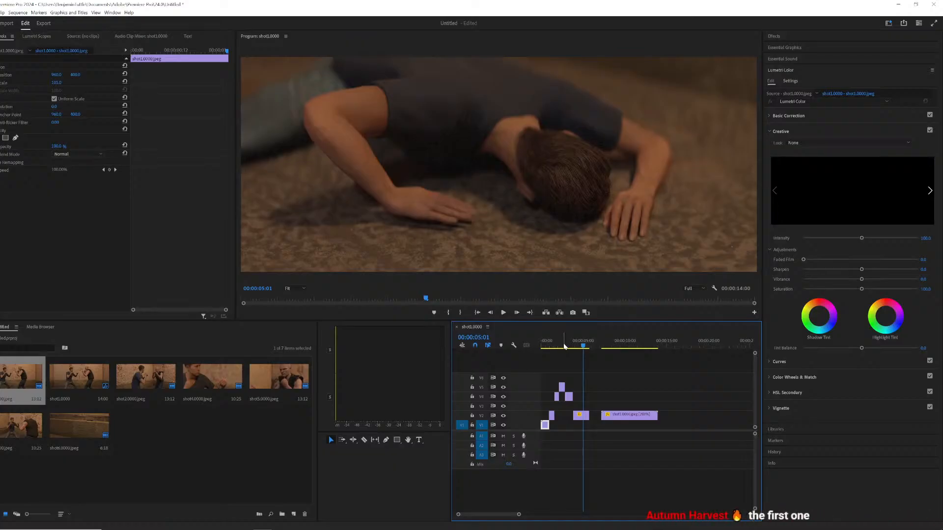
left_click(541, 347)
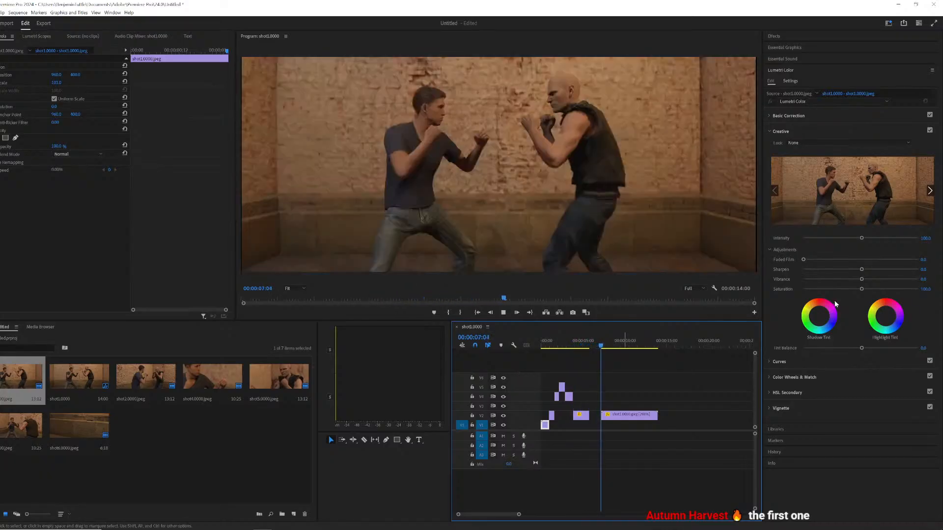
key("space")
left_click(544, 339)
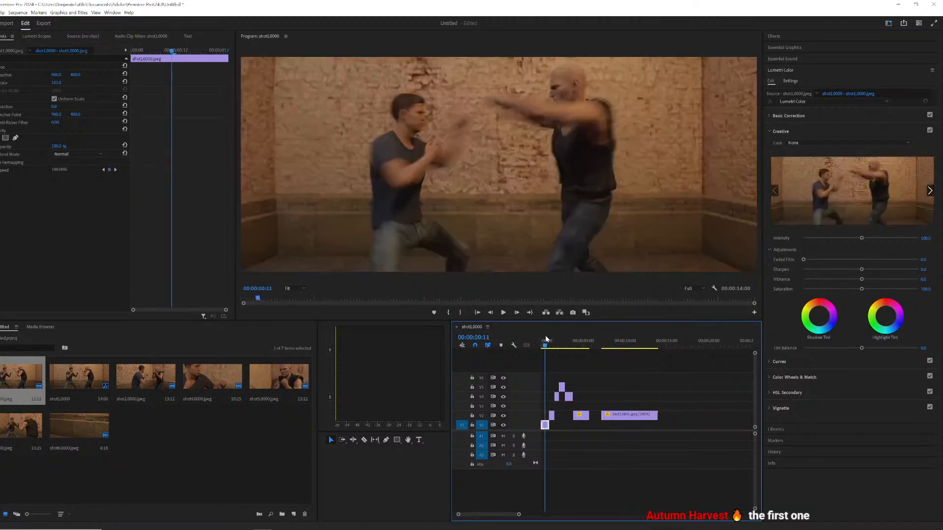
key("space")
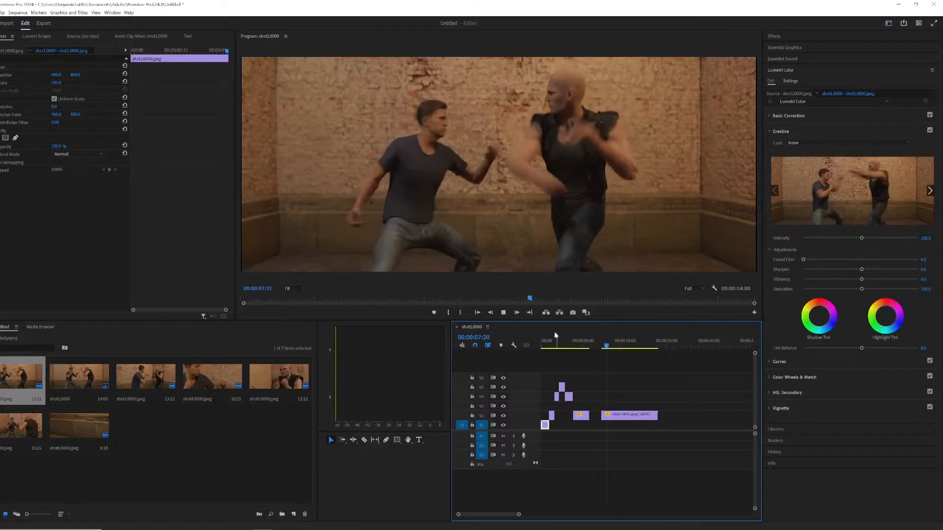
left_click(542, 344)
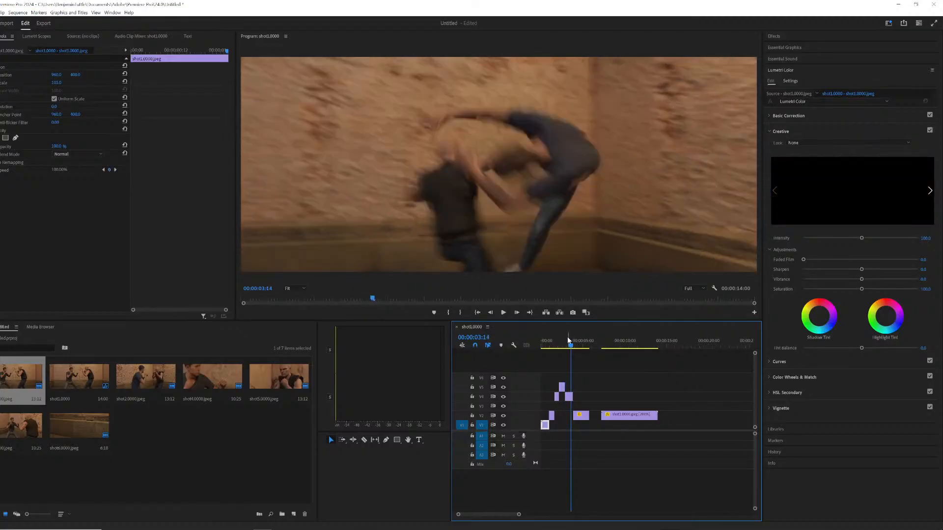
left_click(543, 344)
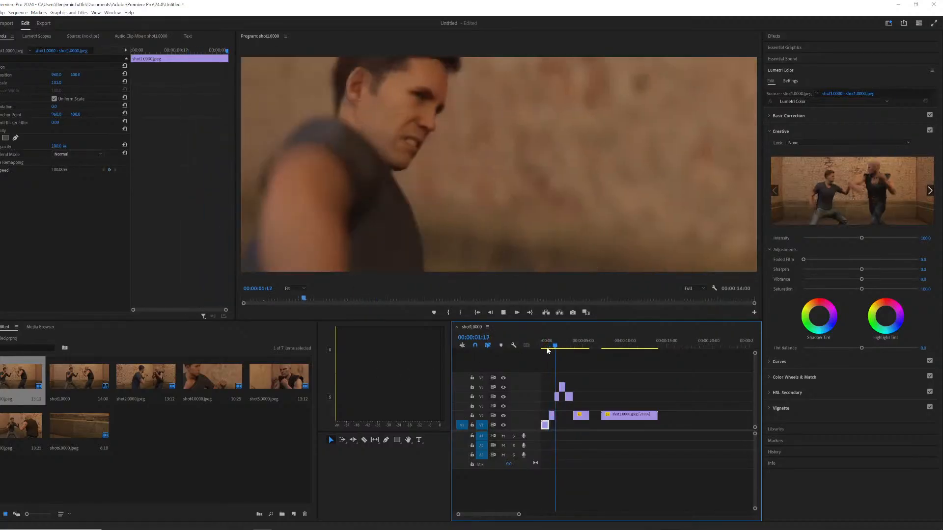
key("space")
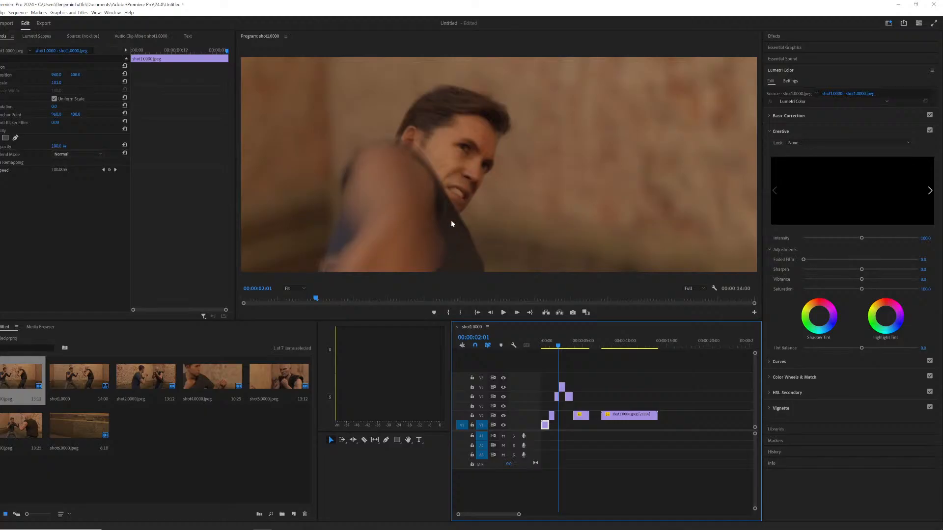
key("space")
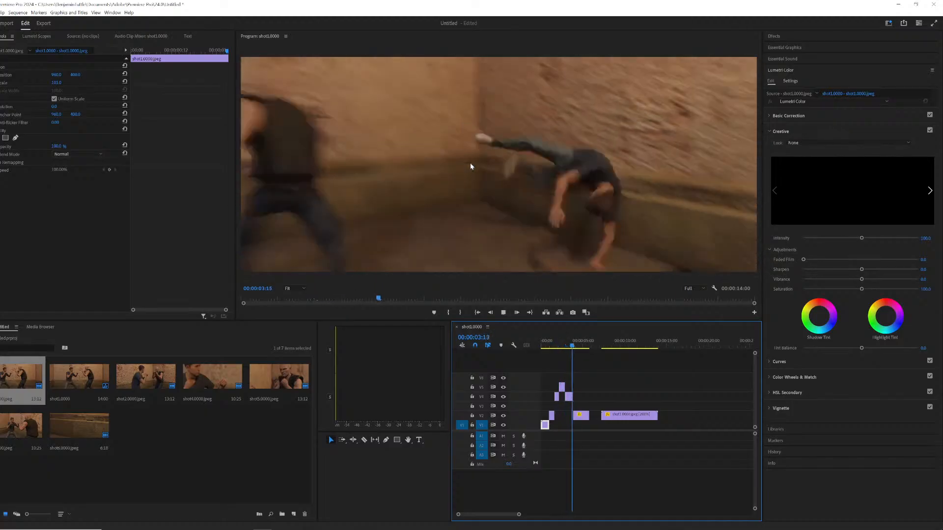
Replay the opening shots of the sequence, returning the playhead to the start between plays.
key("space")
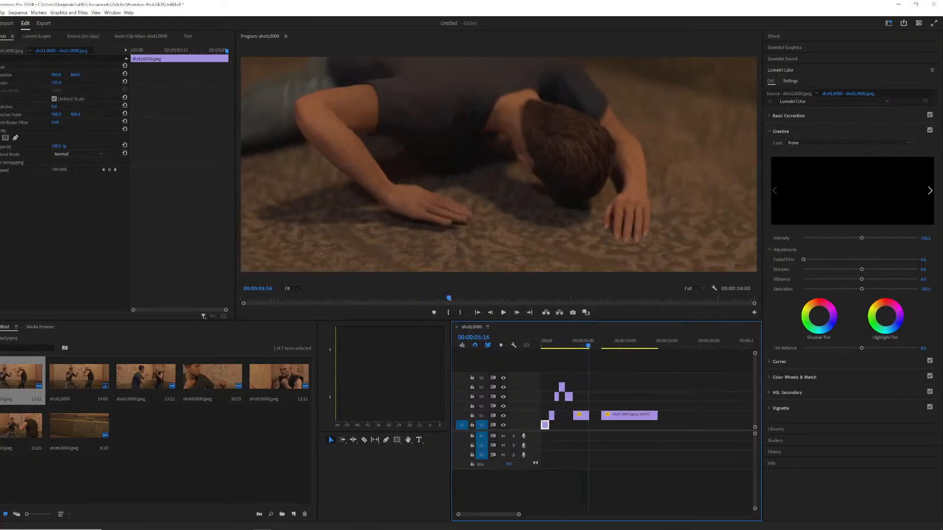
left_click_drag(551, 343, 543, 342)
key("space")
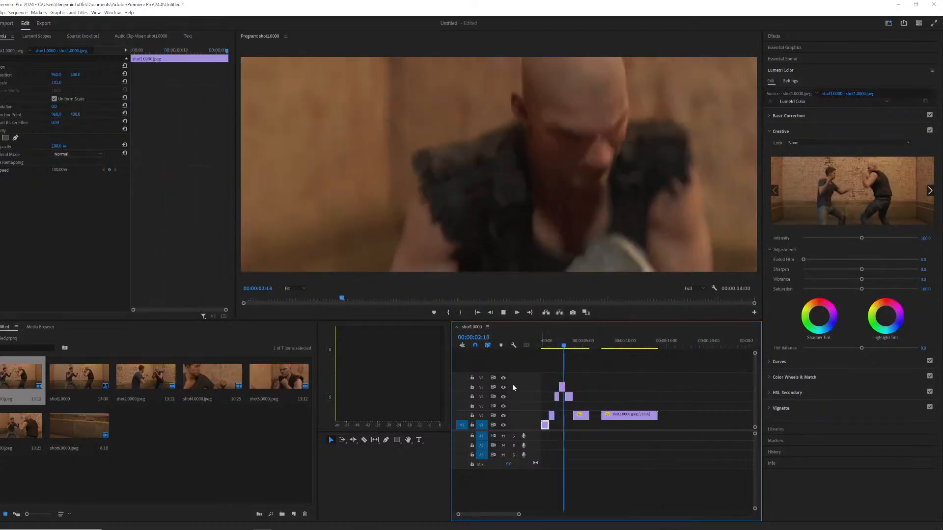
key("space")
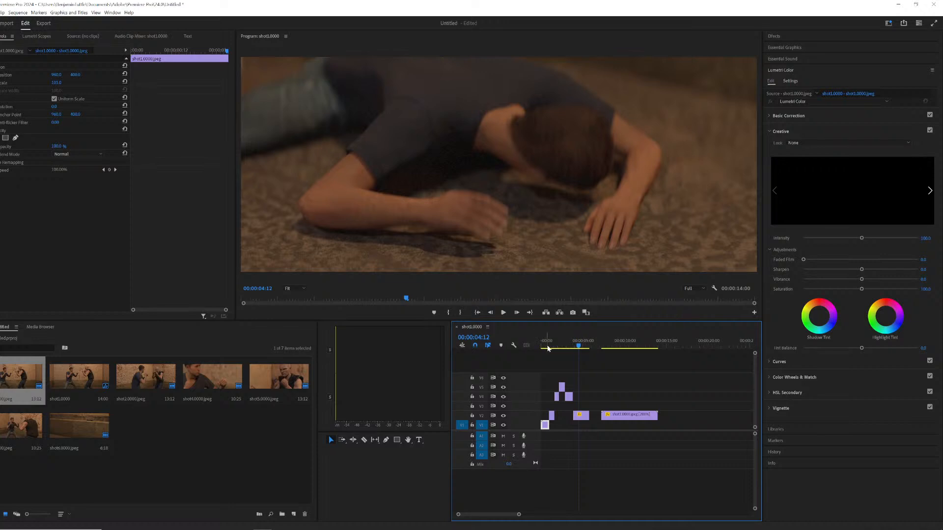
left_click_drag(548, 348, 545, 343)
key("space")
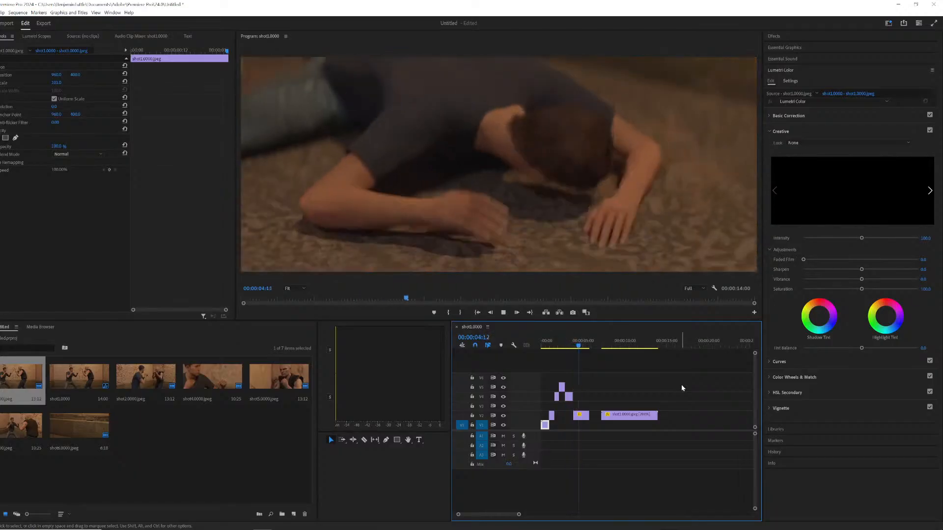
key("space")
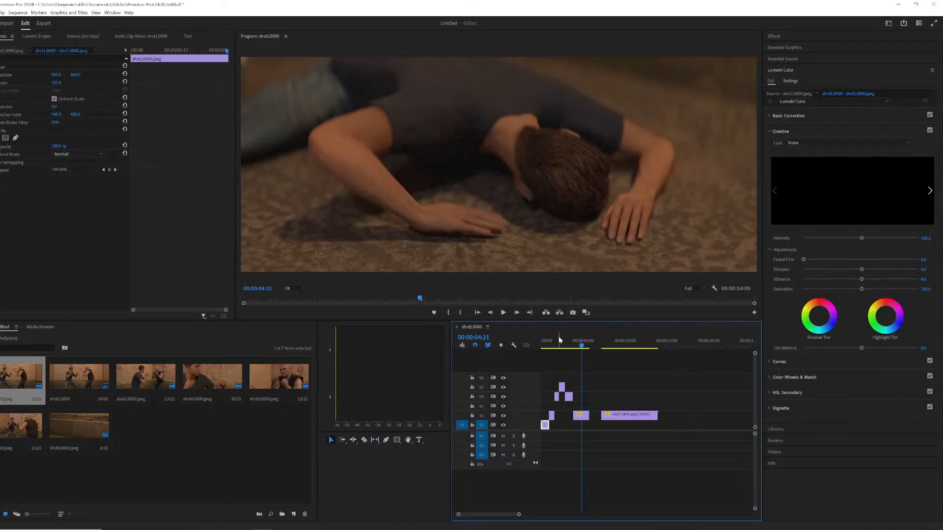
Play the whole sequence from its start through to the final sped-up clip.
left_click_drag(558, 338, 531, 338)
key("space")
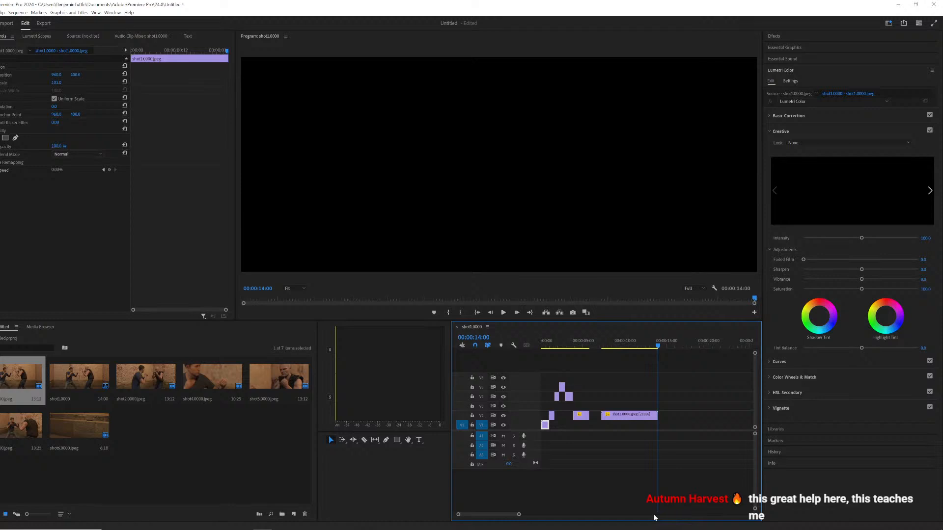
key("space")
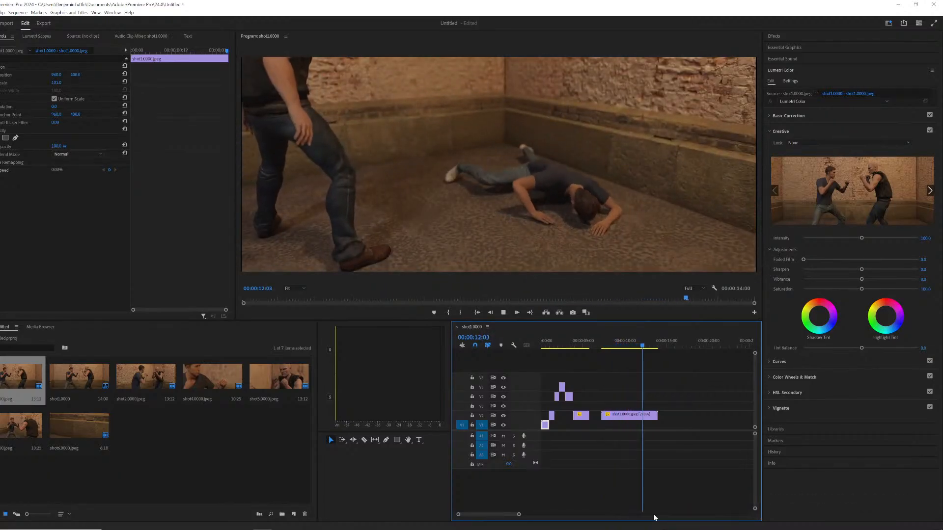
key("space")
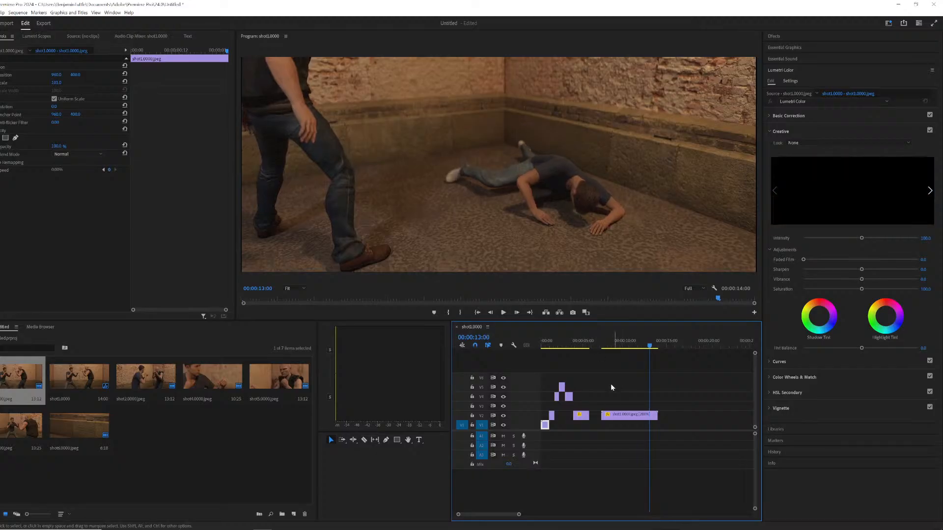
Repeatedly restart playback near the sequence start to review the opening punch-and-fall cuts.
left_click(551, 340)
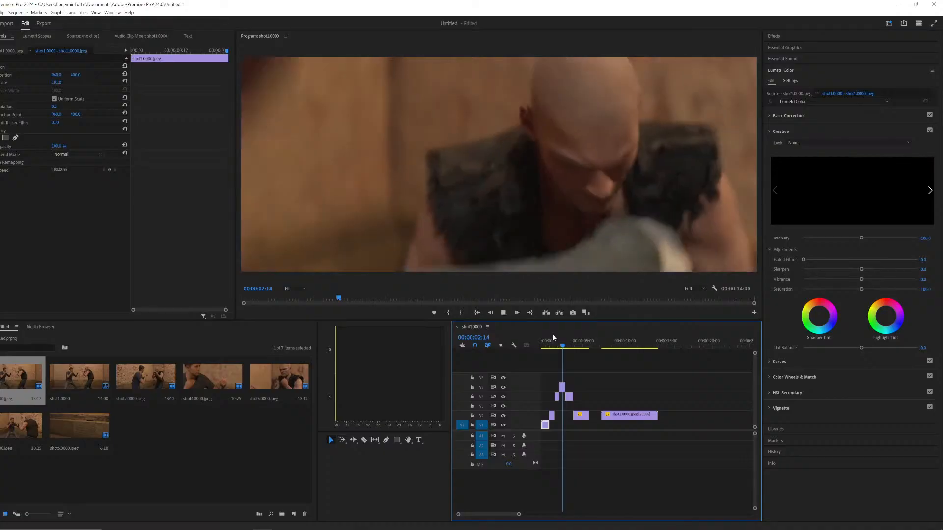
key("space")
left_click(553, 338)
key("space")
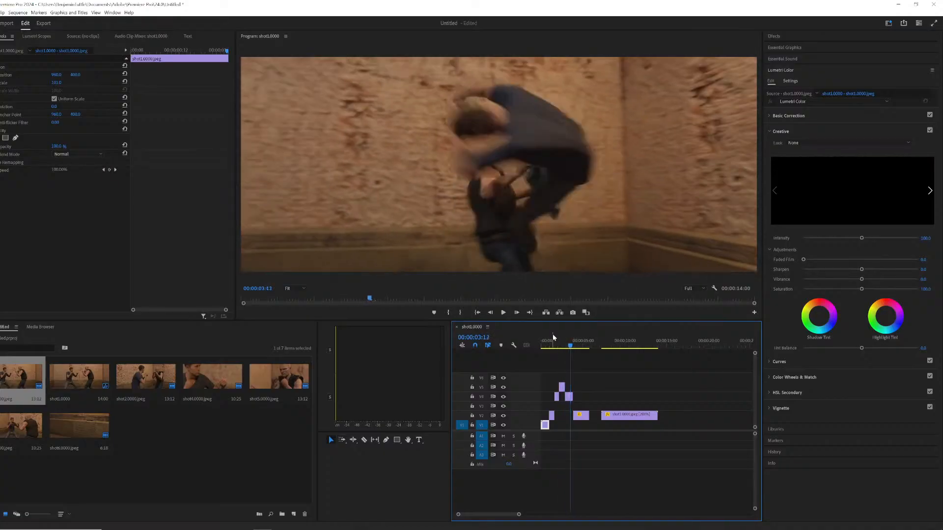
key("space")
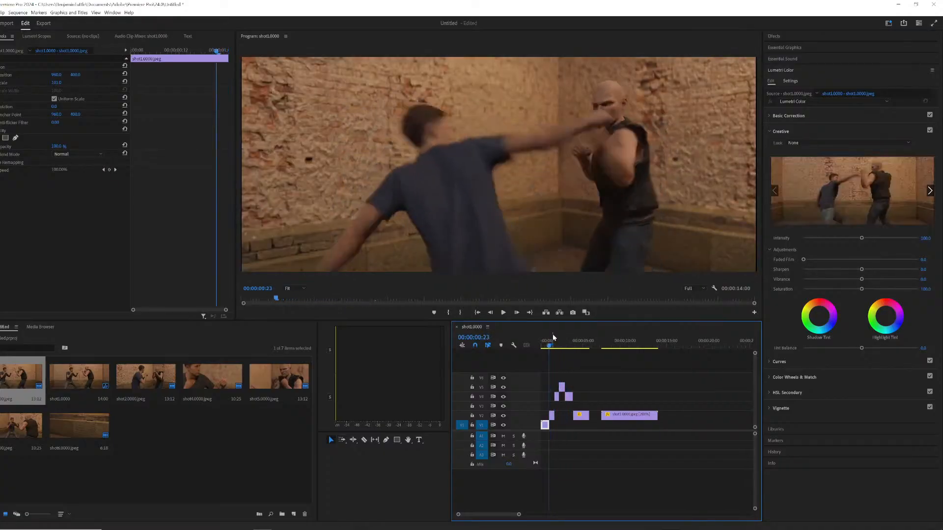
left_click(554, 337)
key("space")
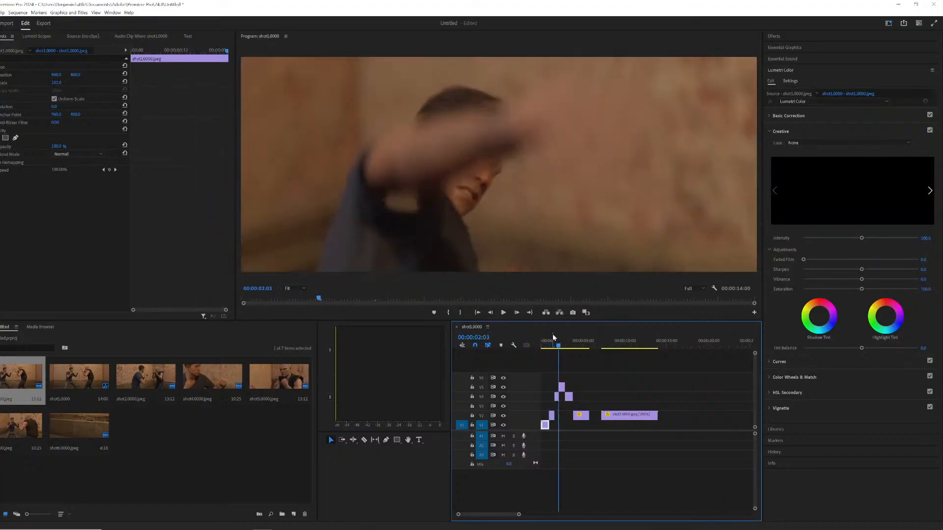
key("space")
key("space")
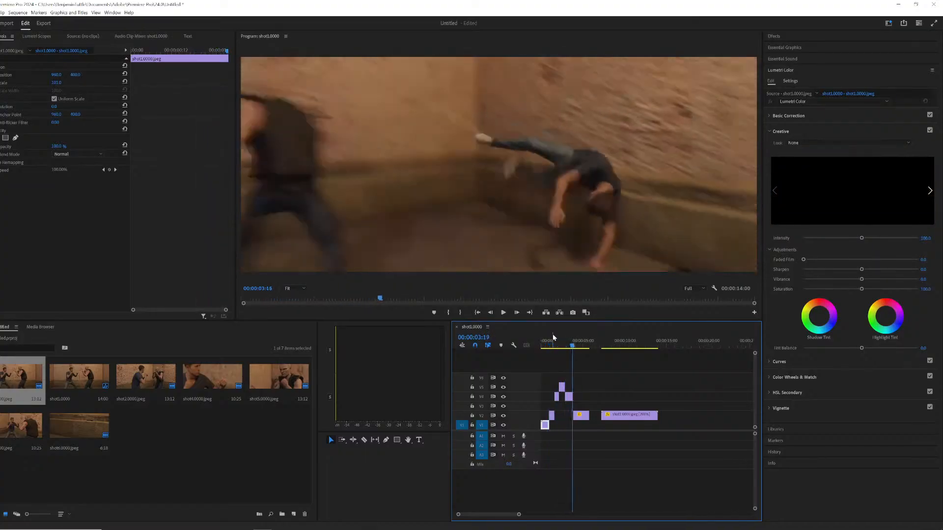
key("space")
key("space")
key("space")
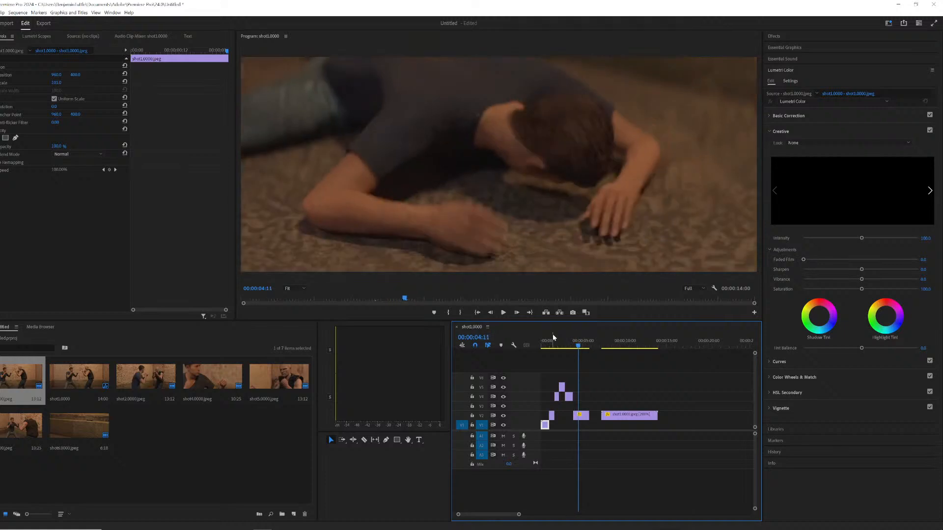